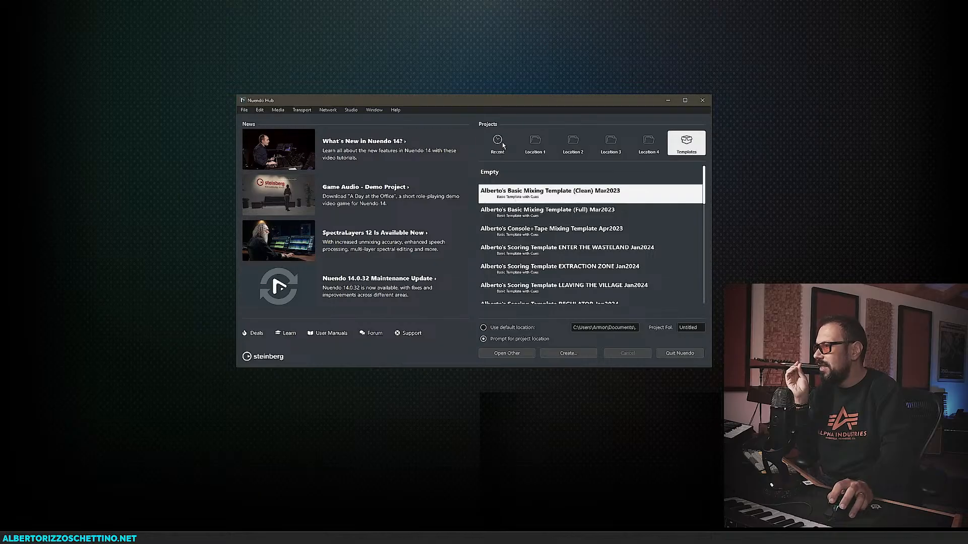
Step: Open the recent project Scoring Template Jul2025 WIP v1 [FX-Busses-VCAs]
{"action": "left_click", "coordinate": [497, 143]}
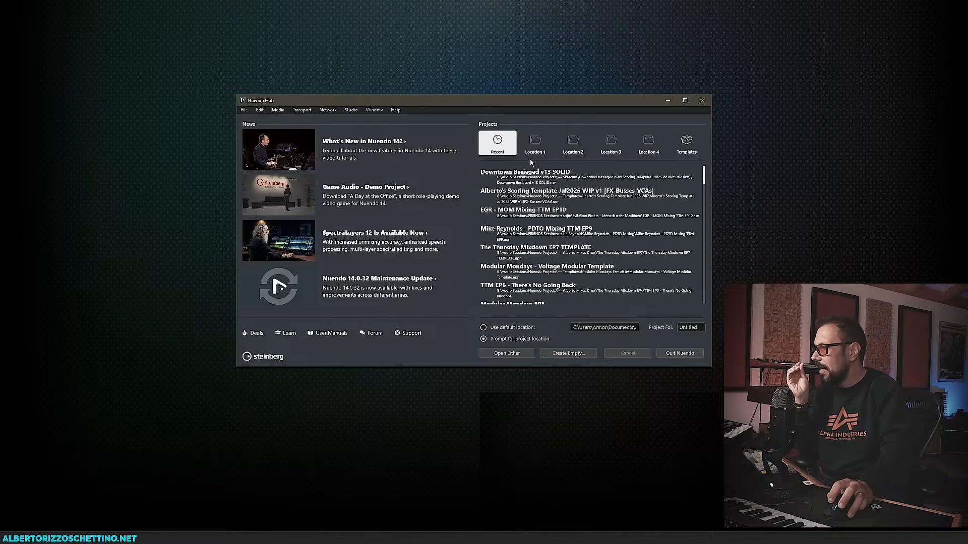
{"action": "left_click", "coordinate": [527, 199]}
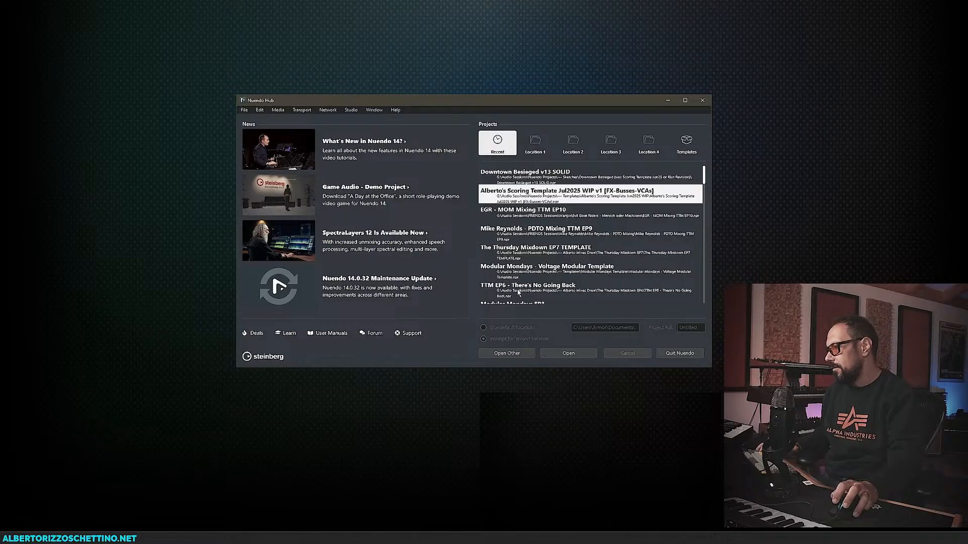
{"action": "key", "text": "Return"}
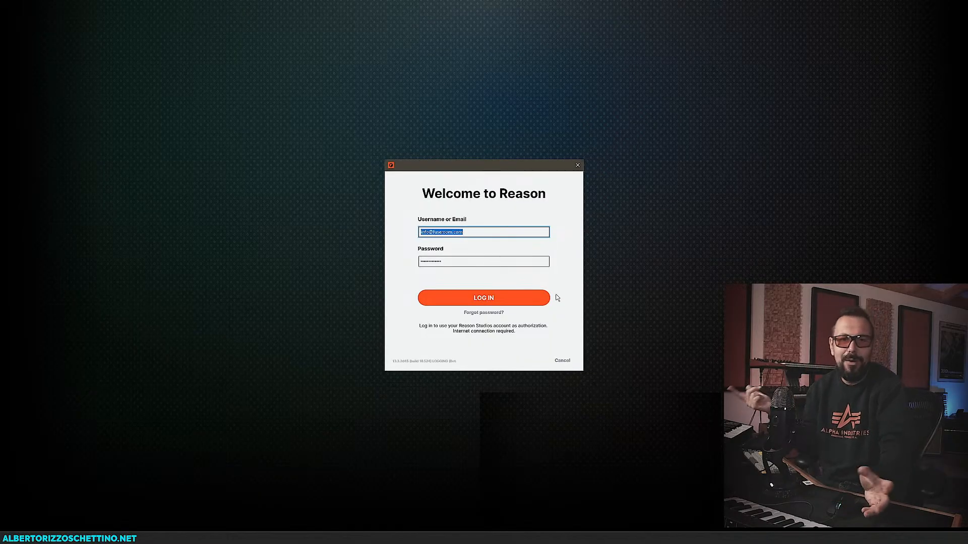
Step: Close the Reason login, dismiss the missing Rack Extensions notices and continue past the FilterBank licence expiration warning
{"action": "left_click", "coordinate": [578, 166]}
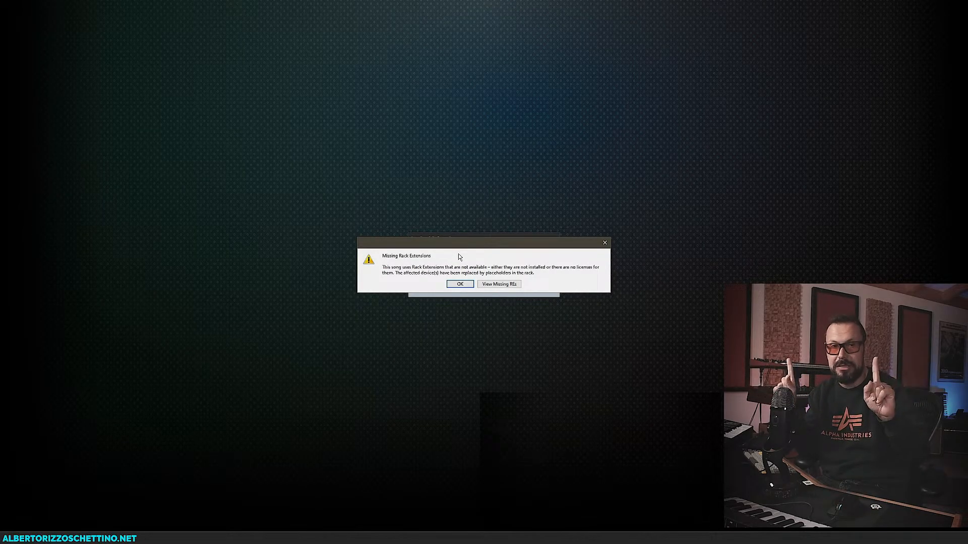
{"action": "left_click", "coordinate": [459, 285]}
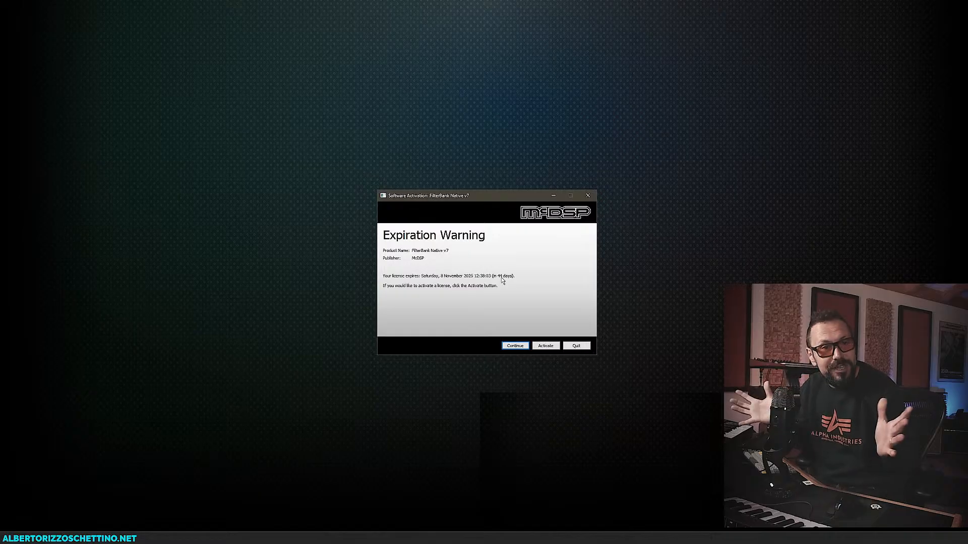
{"action": "left_click", "coordinate": [515, 346]}
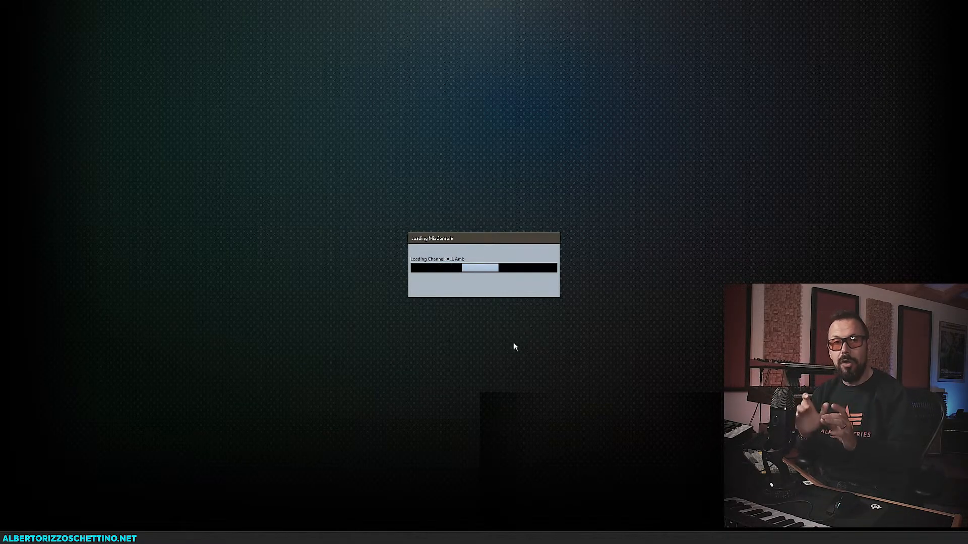
{"action": "left_click", "coordinate": [460, 283]}
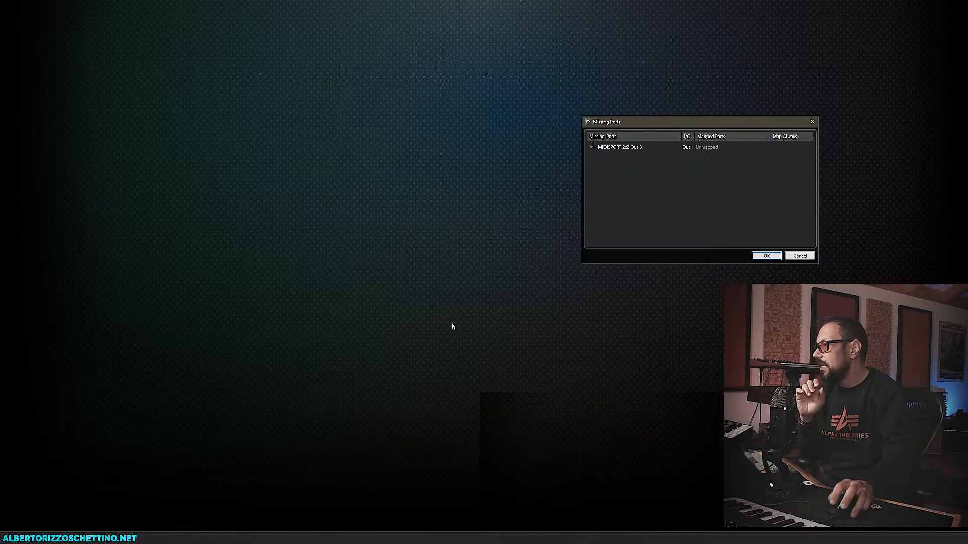
Step: Map the missing MIDI output port MIDISPORT 2x2 Out B to the available MIDISPORT 2x2 Out B and accept the mapping
{"action": "left_click", "coordinate": [591, 147]}
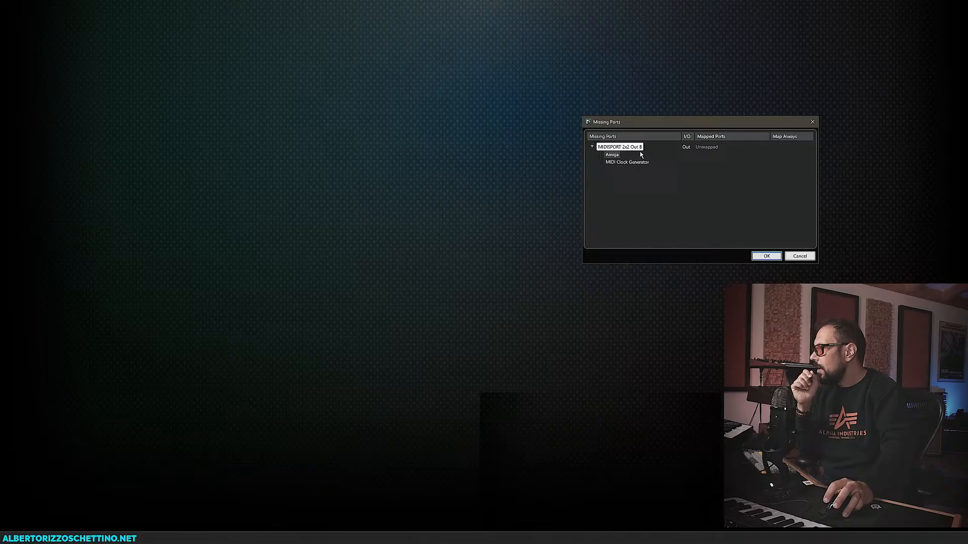
{"action": "left_click", "coordinate": [704, 147]}
{"action": "left_click", "coordinate": [729, 246]}
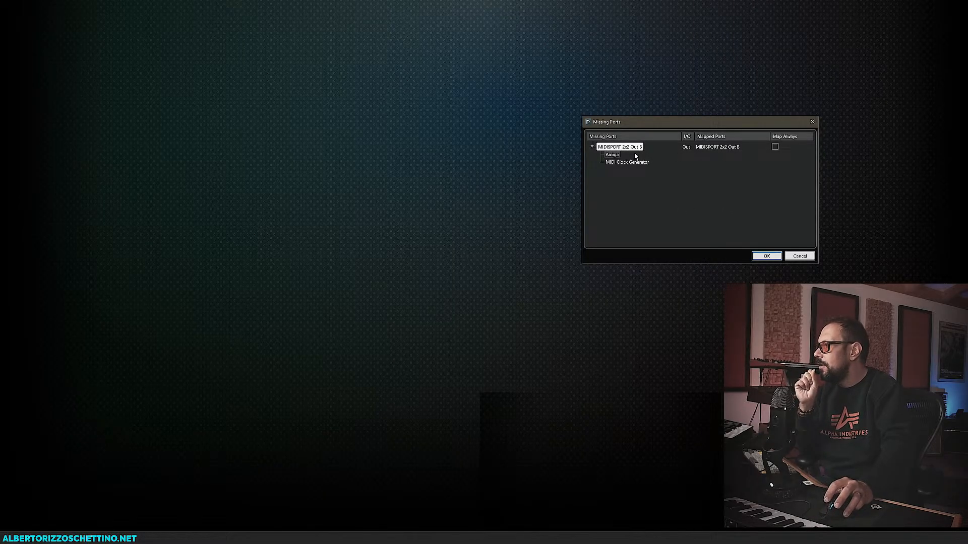
{"action": "left_click", "coordinate": [612, 154]}
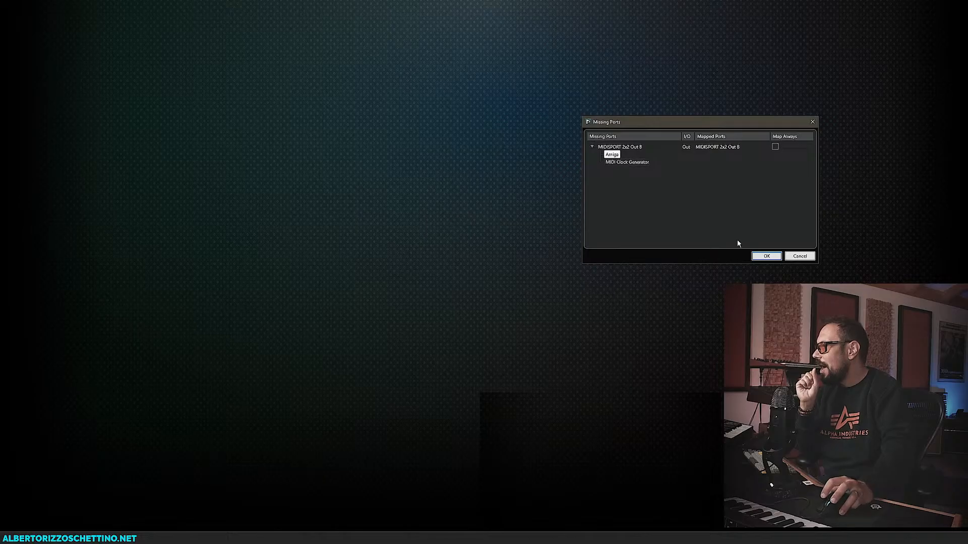
{"action": "left_click", "coordinate": [766, 257]}
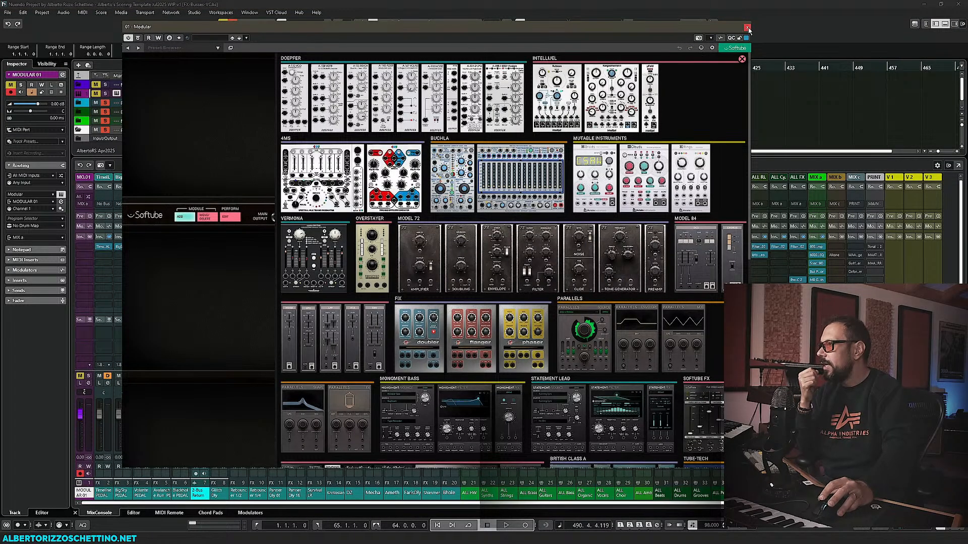
Step: Close the Softube Modular plug-in window and delete the MODULARS folder with its MODULAR 01 track
{"action": "left_click", "coordinate": [747, 28]}
{"action": "left_click", "coordinate": [155, 85]}
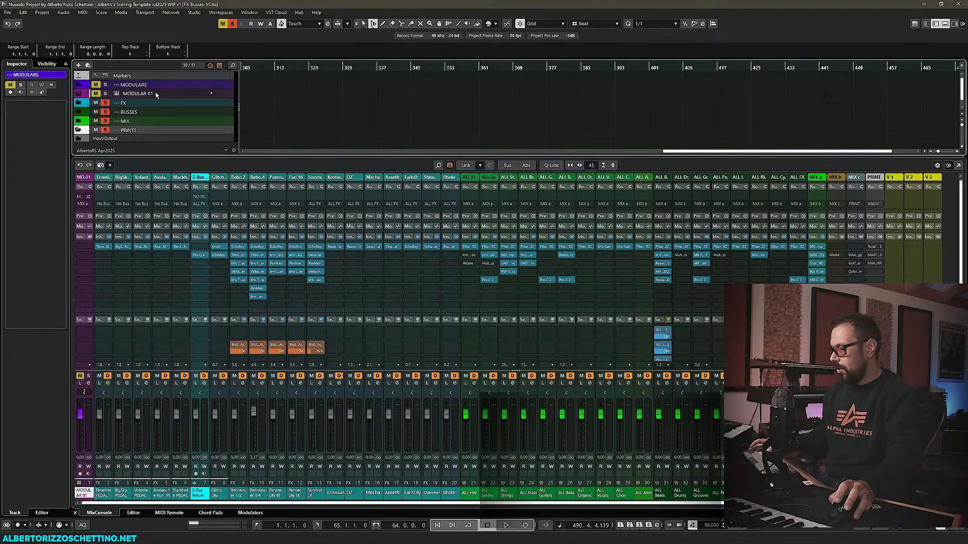
{"action": "key", "text": "Delete"}
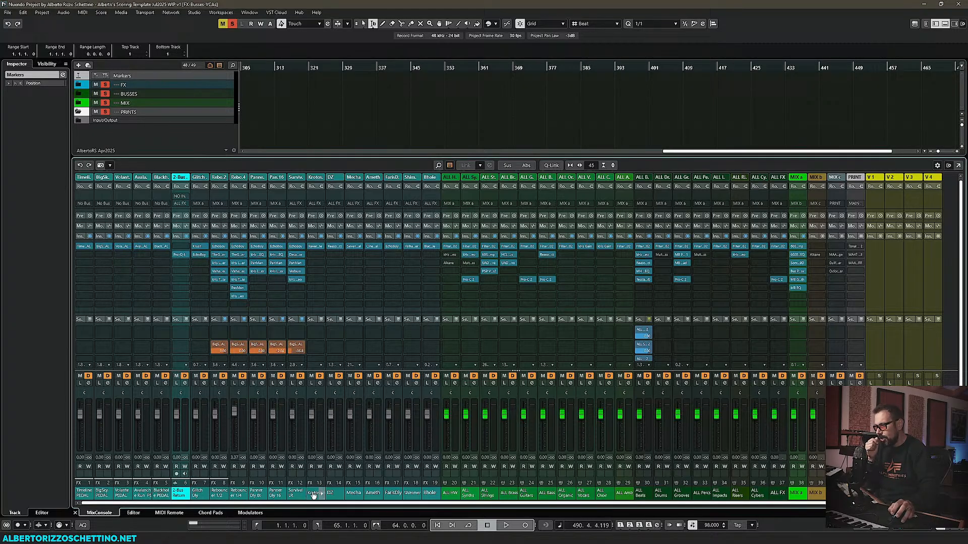
{"action": "left_click", "coordinate": [342, 246]}
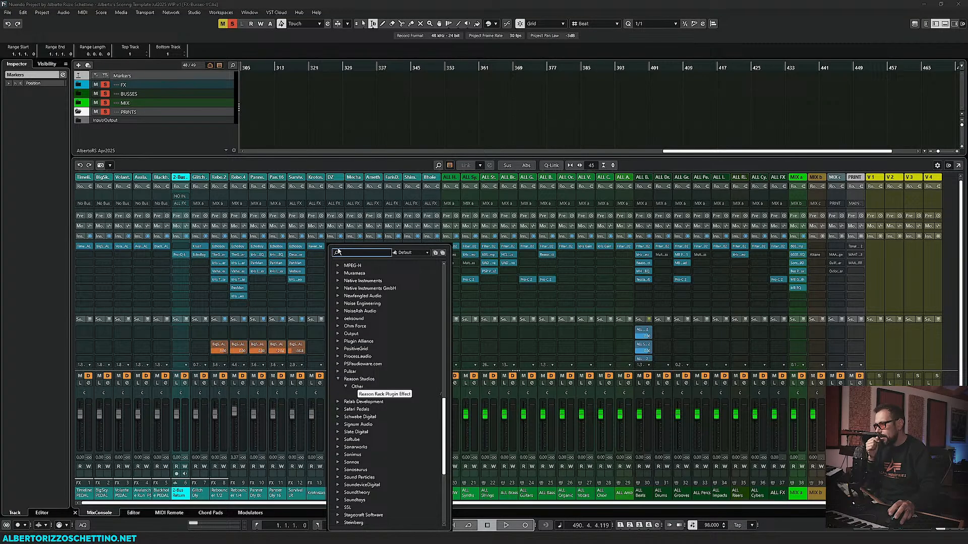
{"action": "left_click", "coordinate": [322, 254]}
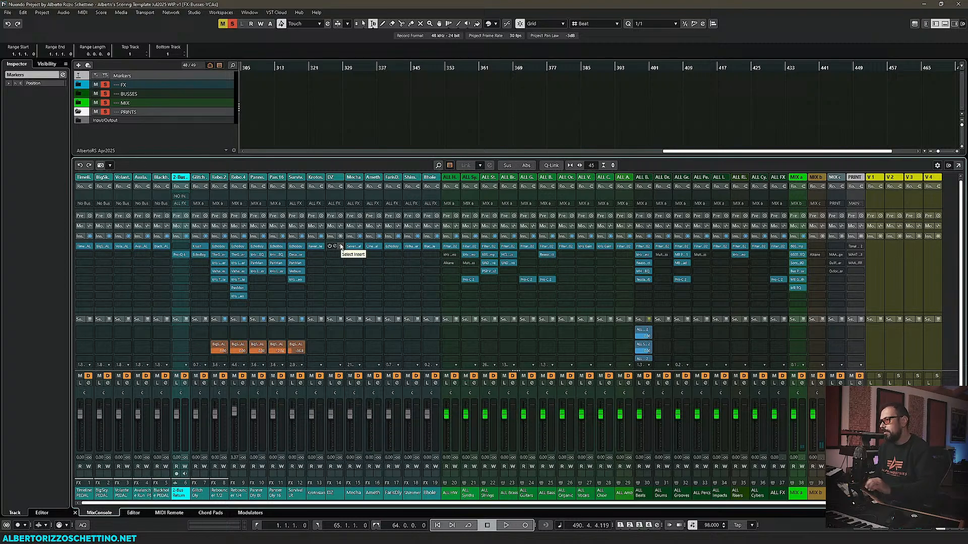
Step: Start saving the project under a new name and browse to the Mixing Sessions folder within Nuendo Projects
{"action": "key", "text": "ctrl+shift+s"}
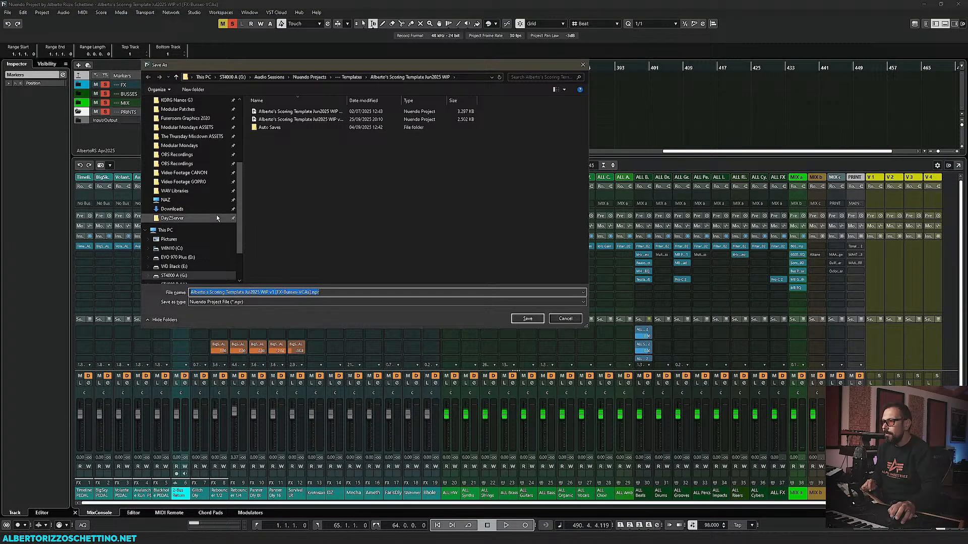
{"action": "scroll", "coordinate": [211, 216], "scroll_direction": "up", "scroll_amount": 2}
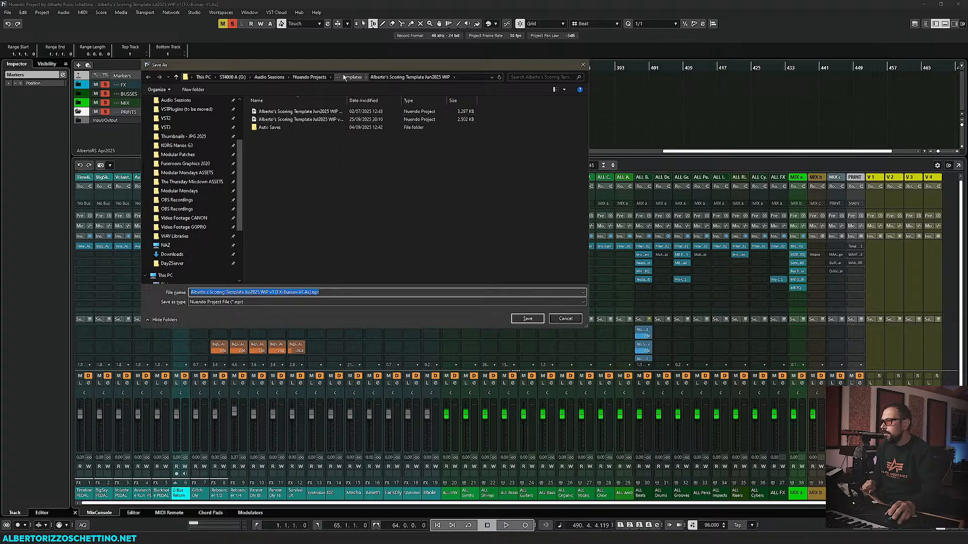
{"action": "left_click", "coordinate": [310, 77]}
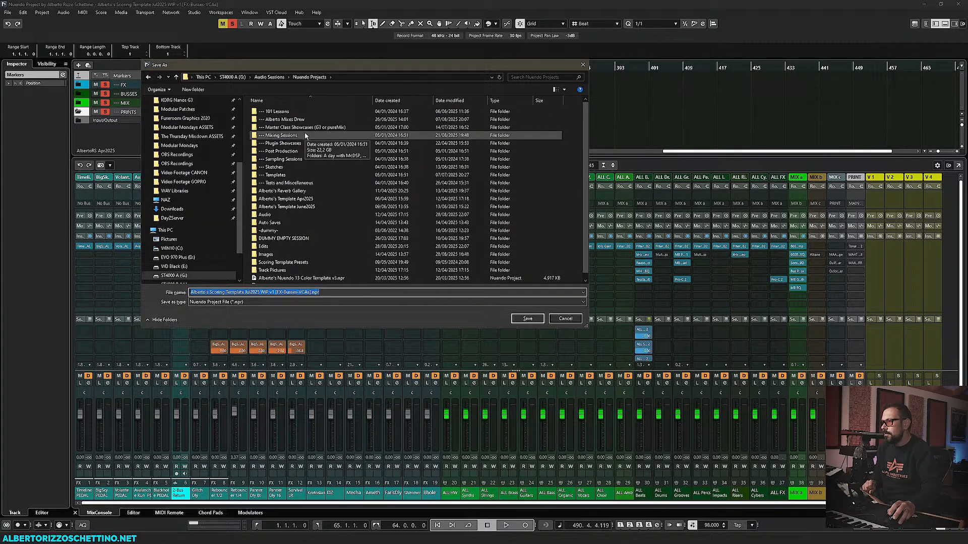
{"action": "double_click", "coordinate": [305, 135]}
{"action": "left_click", "coordinate": [309, 77]}
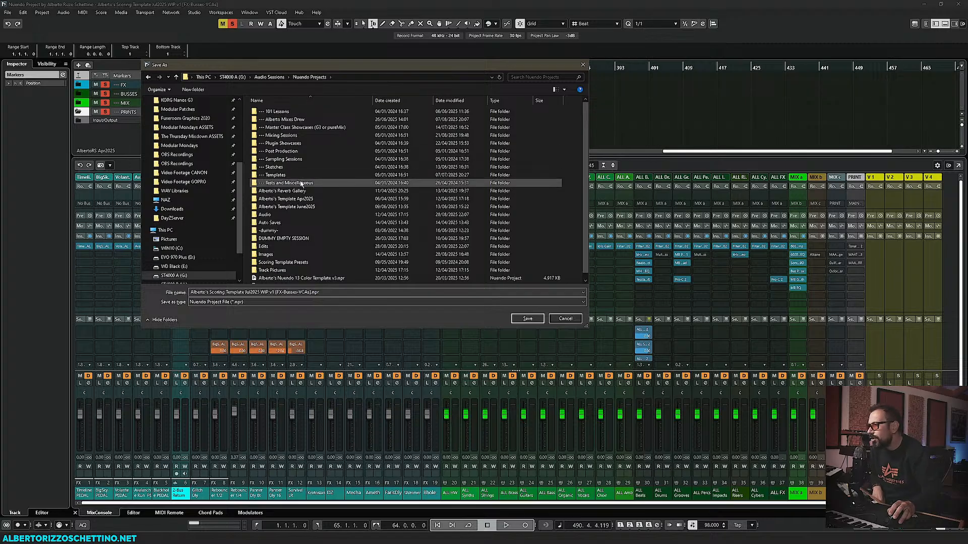
{"action": "left_click", "coordinate": [388, 100]}
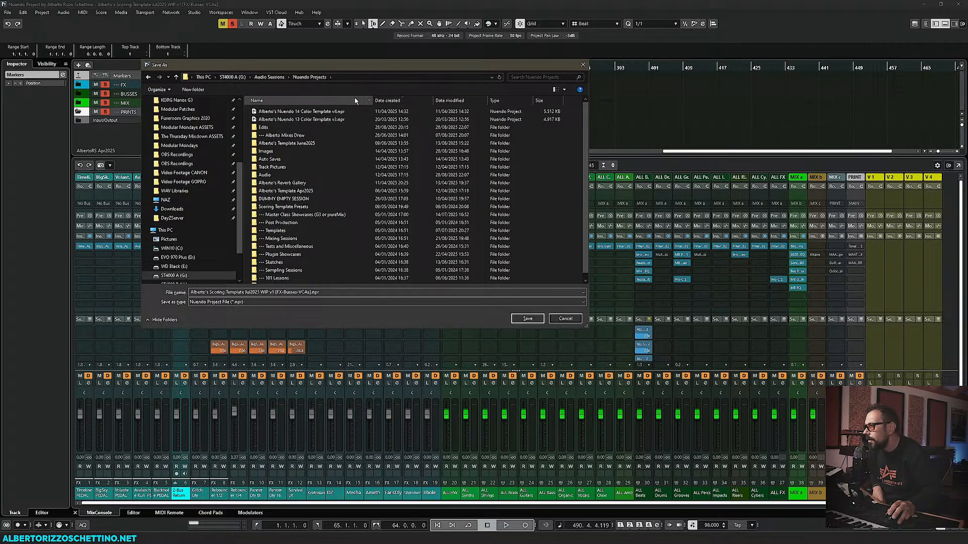
{"action": "left_click", "coordinate": [312, 102]}
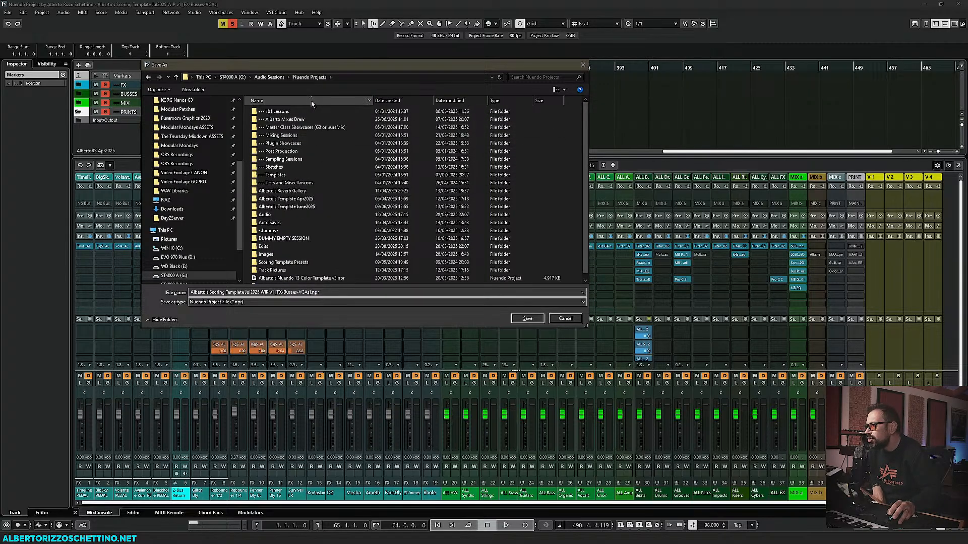
{"action": "double_click", "coordinate": [305, 137]}
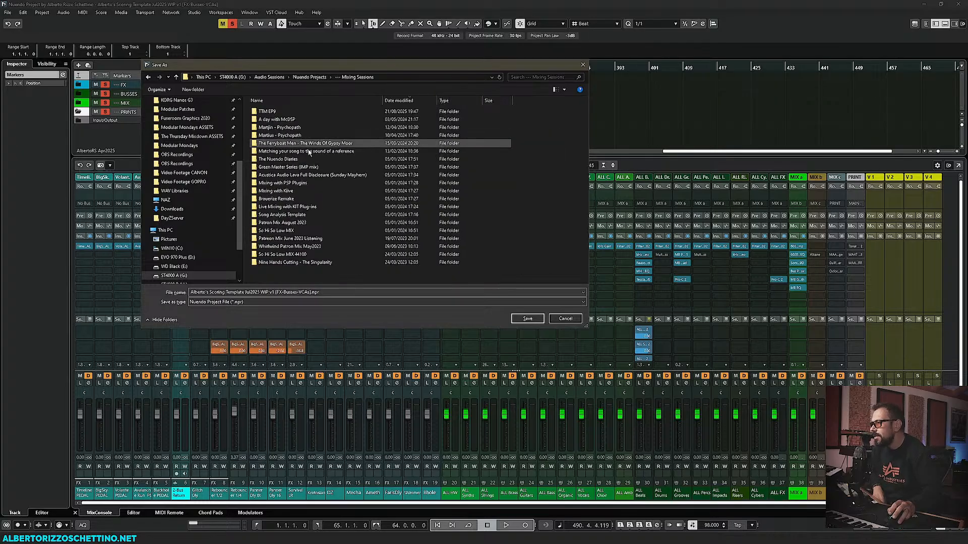
Step: Create a folder named TTM EP14 inside Mixing Sessions and open it
{"action": "left_click", "coordinate": [210, 92]}
{"action": "type", "text": "TTM "}
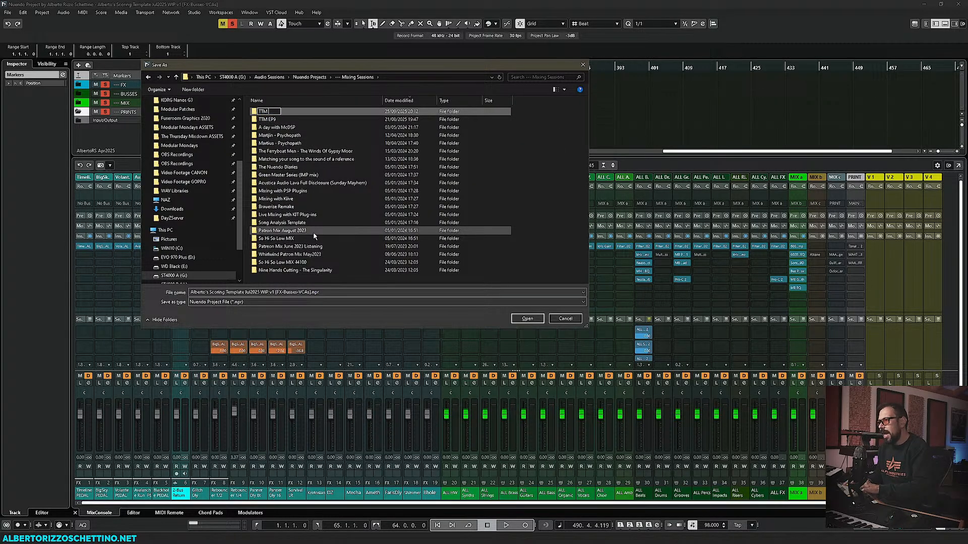
{"action": "type", "text": "EP14"}
{"action": "key", "text": "Return"}
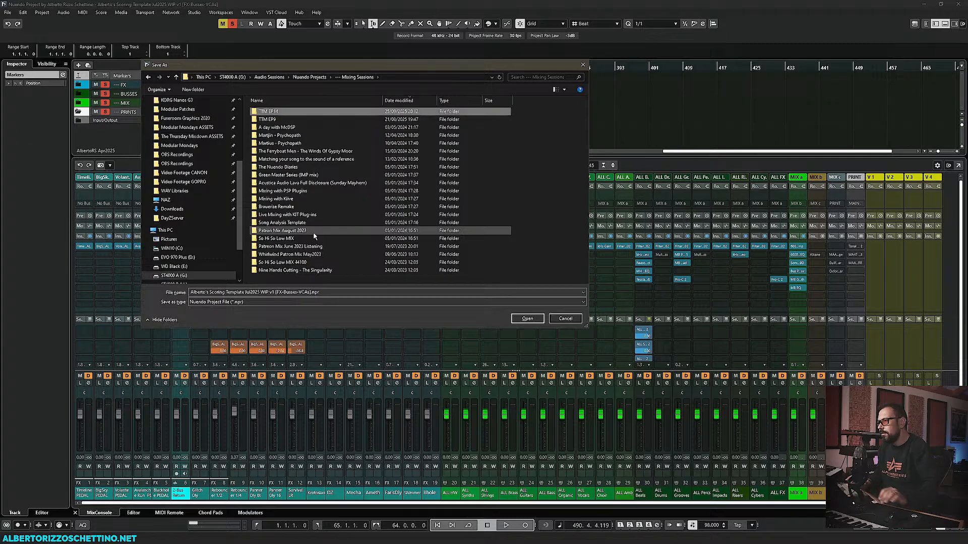
{"action": "key", "text": "Return"}
Step: Save the project as TTM EP14 in the new folder
{"action": "left_click", "coordinate": [335, 294]}
{"action": "type", "text": "TTM EP14"}
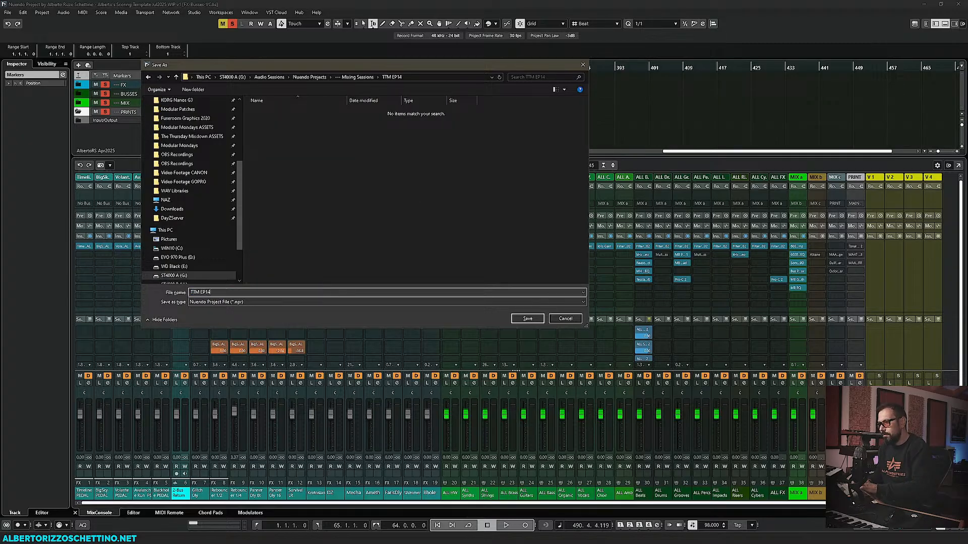
{"action": "key", "text": "Return"}
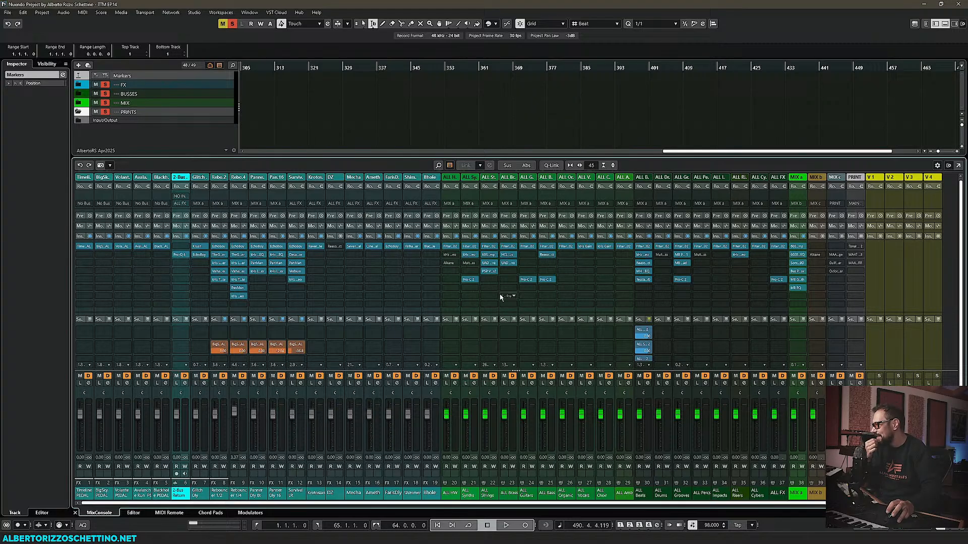
Step: Clear the second insert on the ALL Bass channel and remove the Reason plug-in from the FX 14 channel
{"action": "left_click", "coordinate": [553, 257]}
{"action": "key", "text": "Escape"}
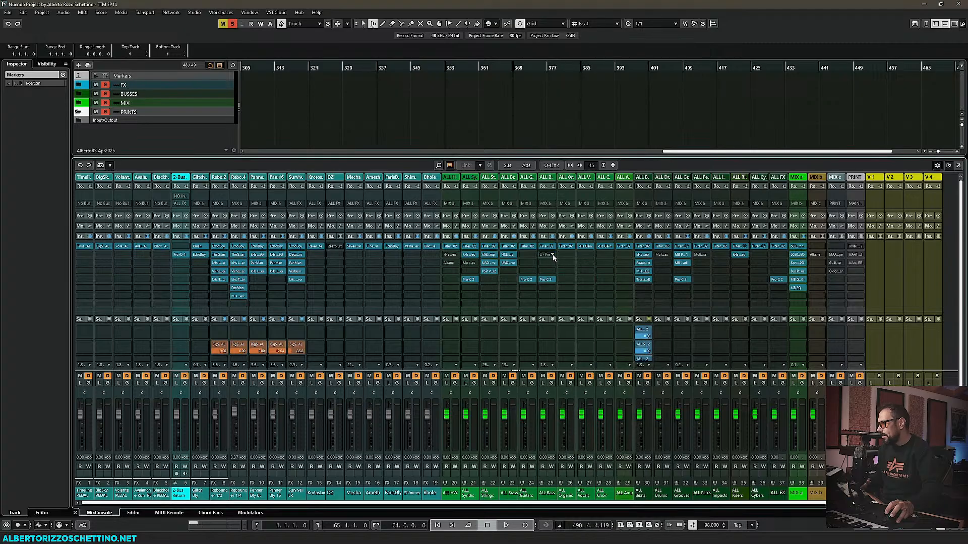
{"action": "left_click", "coordinate": [341, 246]}
{"action": "left_click", "coordinate": [345, 271]}
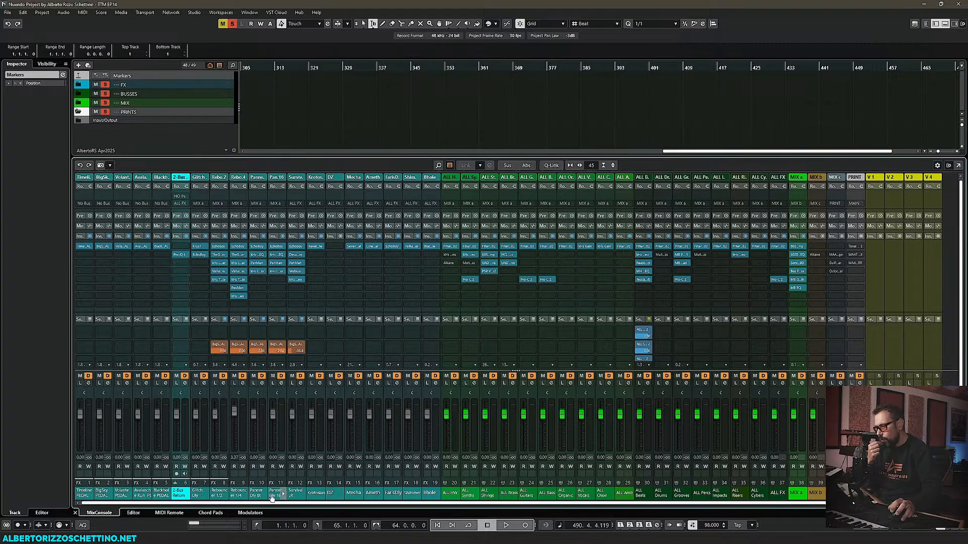
Step: Open Audio Connections and review the external effects and external instruments
{"action": "key", "text": "F4"}
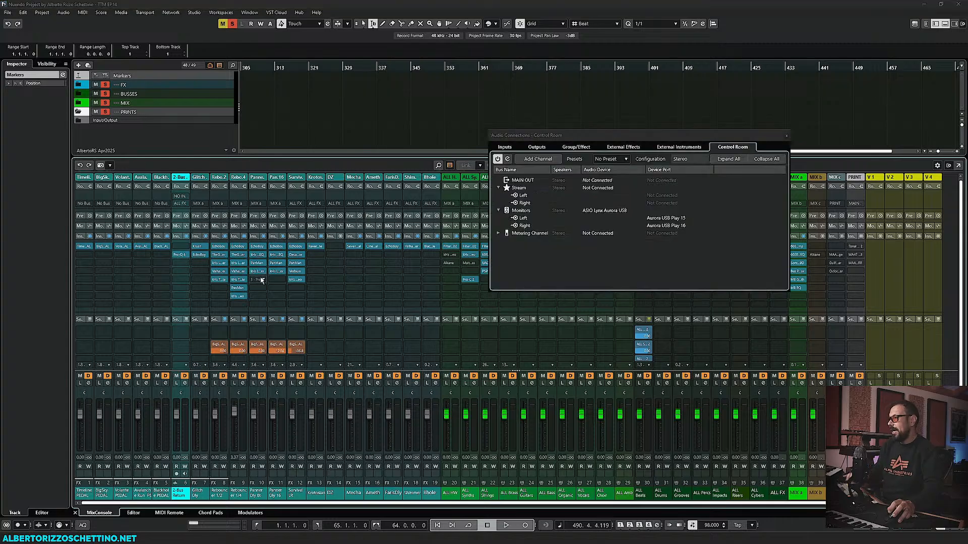
{"action": "left_click_drag", "start_coordinate": [544, 135], "coordinate": [434, 104]}
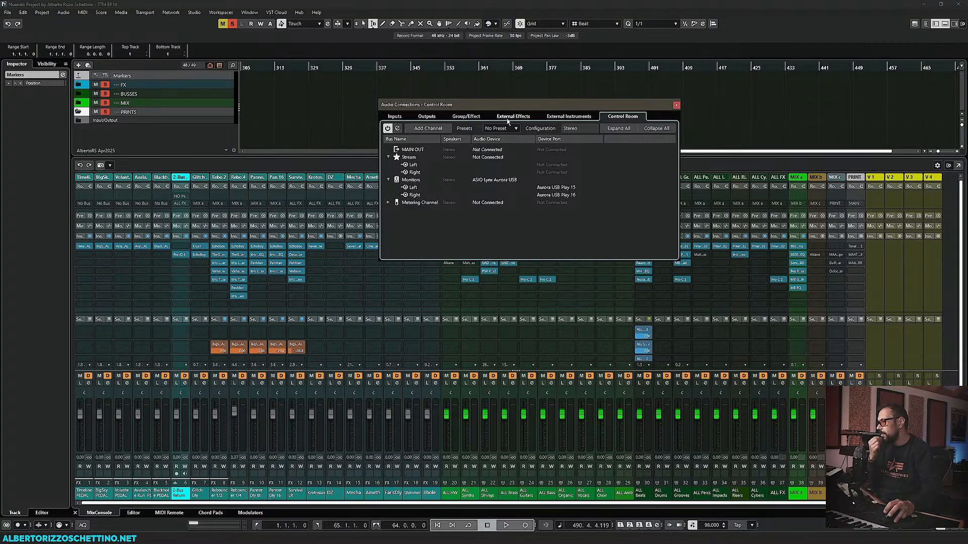
{"action": "left_click", "coordinate": [510, 117]}
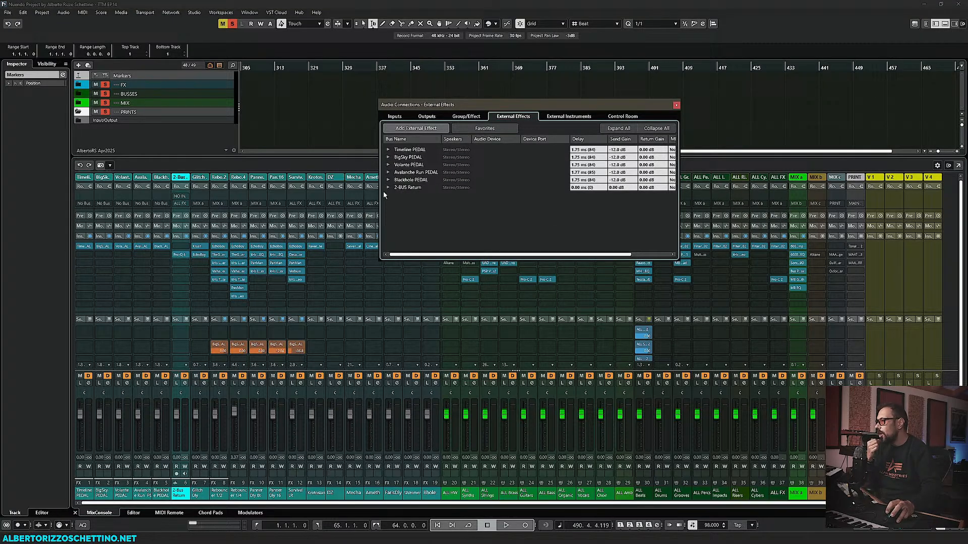
{"action": "left_click", "coordinate": [553, 117]}
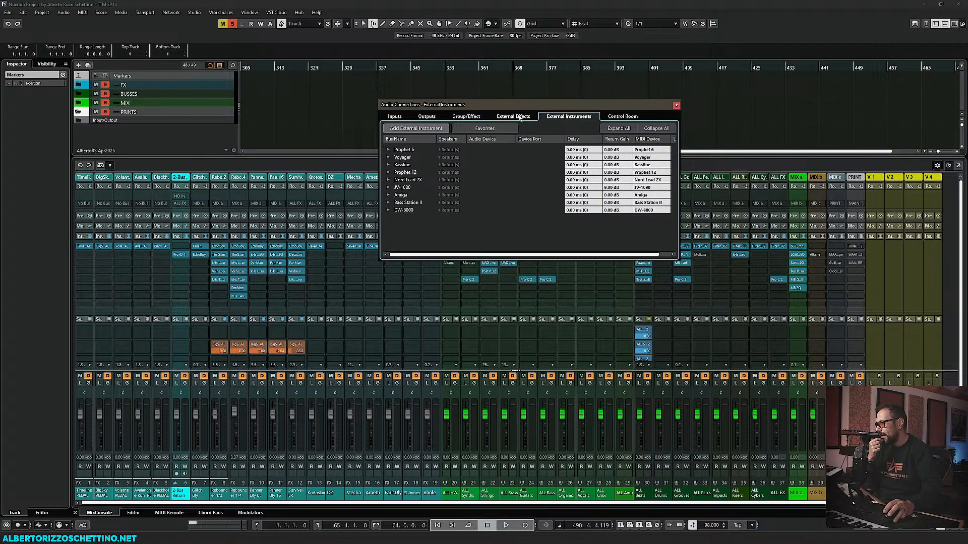
{"action": "left_click", "coordinate": [513, 116]}
Step: Review the send and return bus routing of the Timeline, Blackhole, Avalanche Run and 2-BUS Return external effects, then close Audio Connections
{"action": "left_click", "coordinate": [388, 149]}
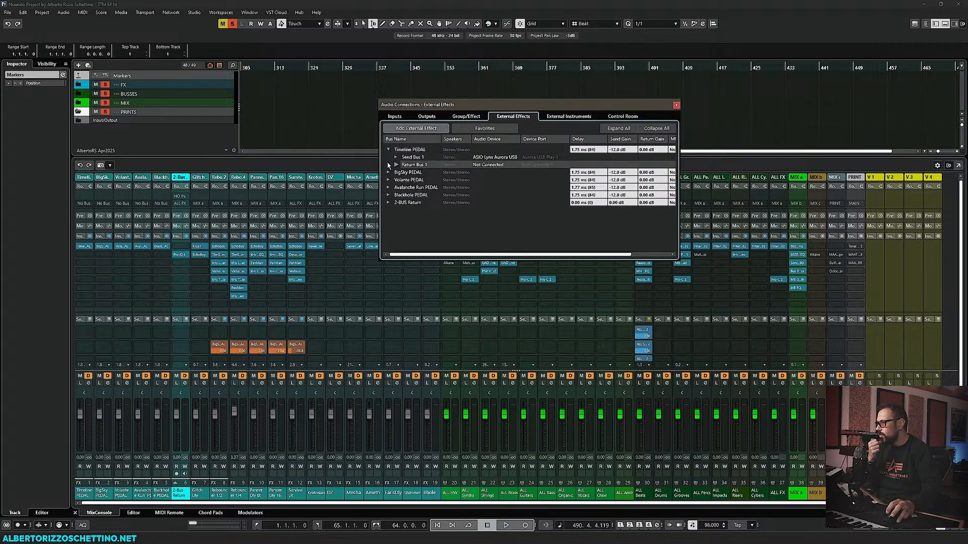
{"action": "left_click", "coordinate": [396, 158]}
{"action": "left_click", "coordinate": [388, 218]}
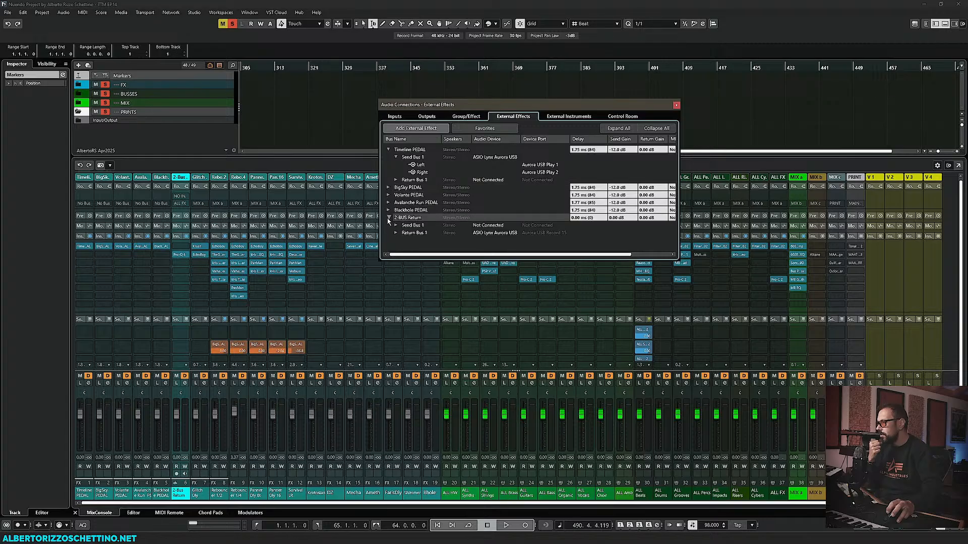
{"action": "left_click", "coordinate": [388, 211]}
{"action": "left_click", "coordinate": [388, 203]}
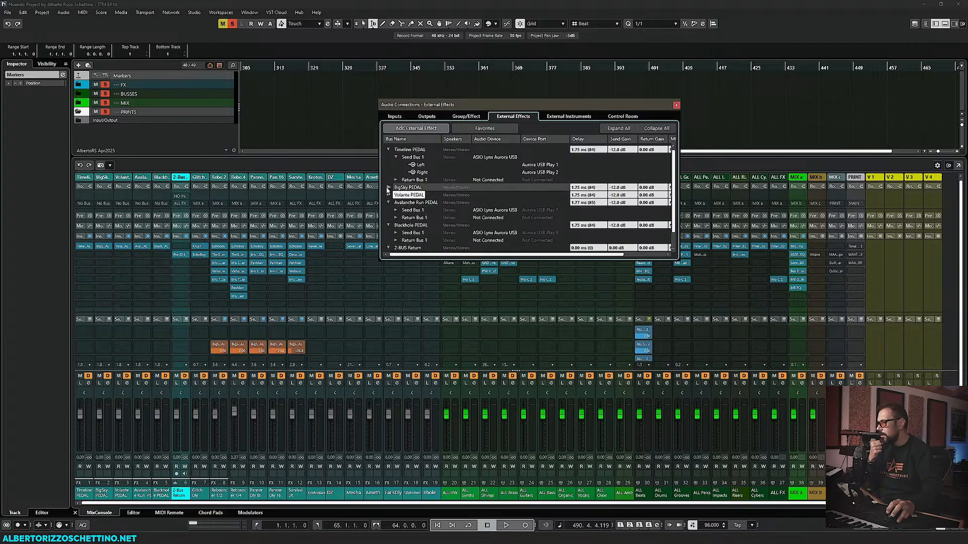
{"action": "left_click", "coordinate": [676, 105]}
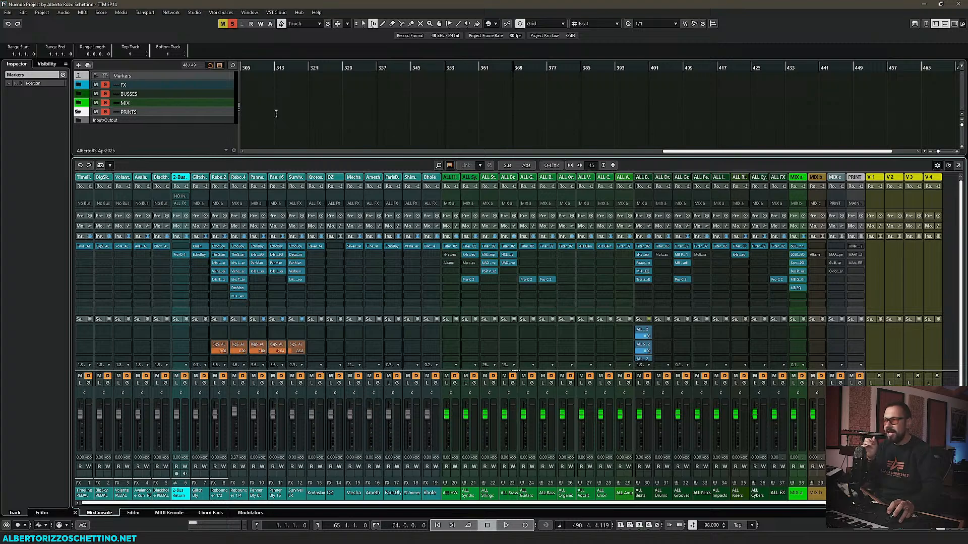
Step: Set the project's stereo pan law to -4.5 dB and its record bit depth to 32 bit float, keeping the maximum volume at +12 dB
{"action": "left_click", "coordinate": [450, 36]}
{"action": "left_click_drag", "start_coordinate": [501, 137], "coordinate": [402, 112]}
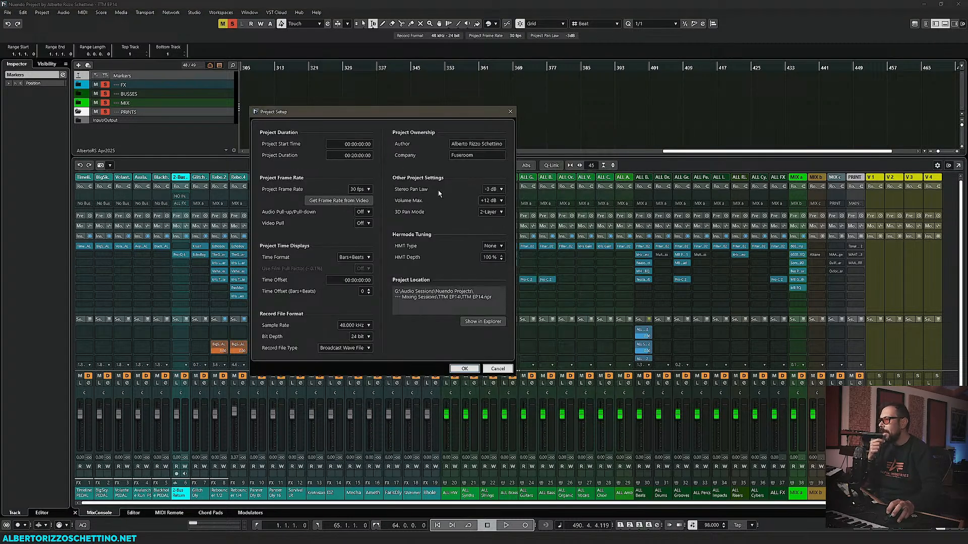
{"action": "left_click", "coordinate": [491, 191]}
{"action": "left_click", "coordinate": [493, 217]}
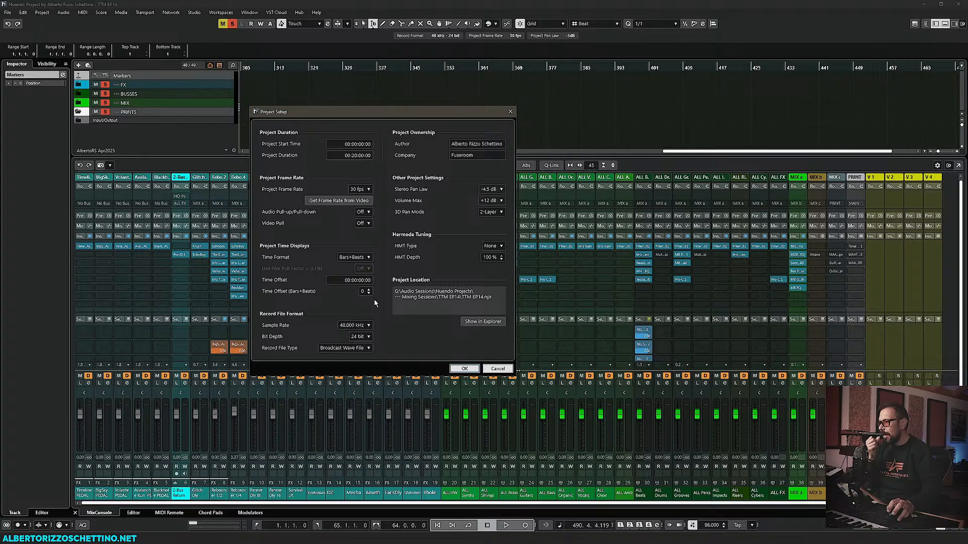
{"action": "left_click", "coordinate": [347, 337]}
{"action": "left_click", "coordinate": [373, 373]}
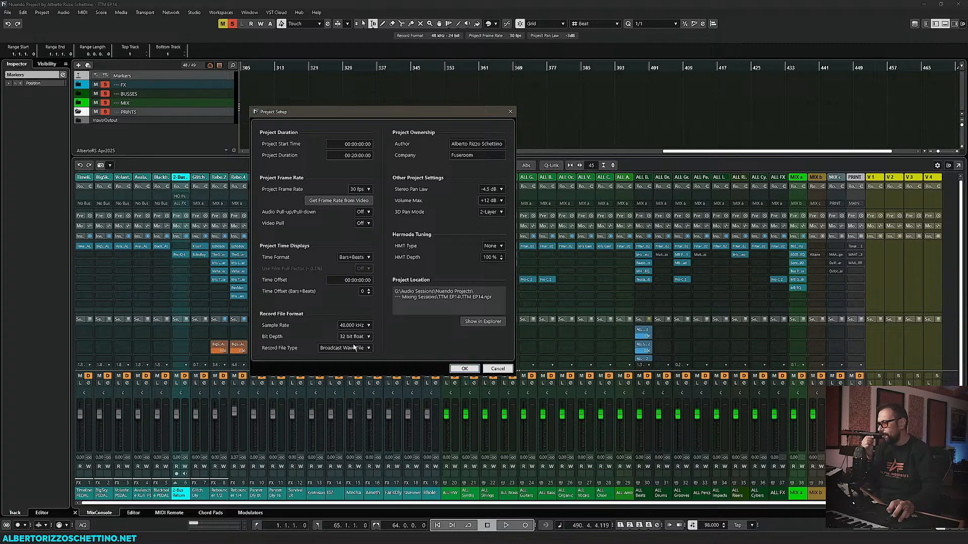
{"action": "left_click", "coordinate": [488, 200]}
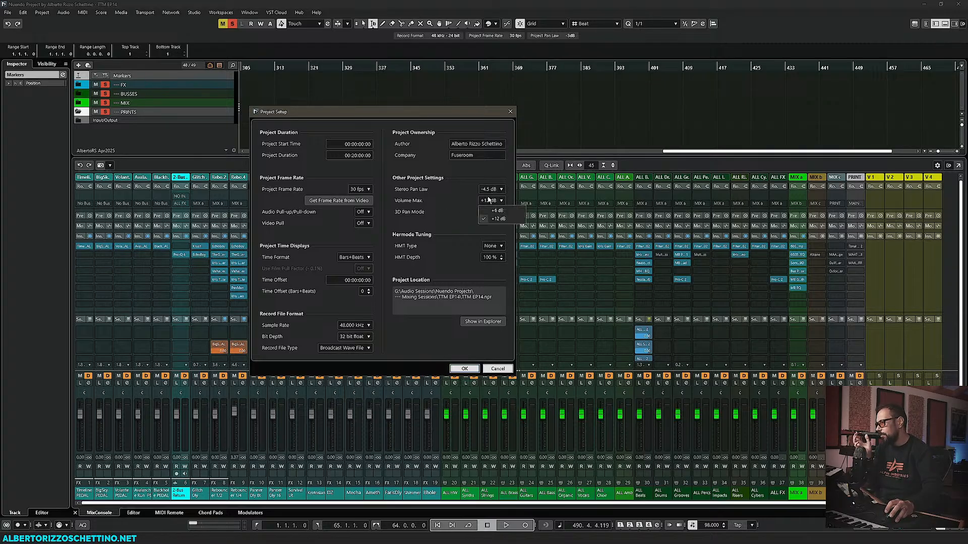
{"action": "left_click", "coordinate": [462, 207]}
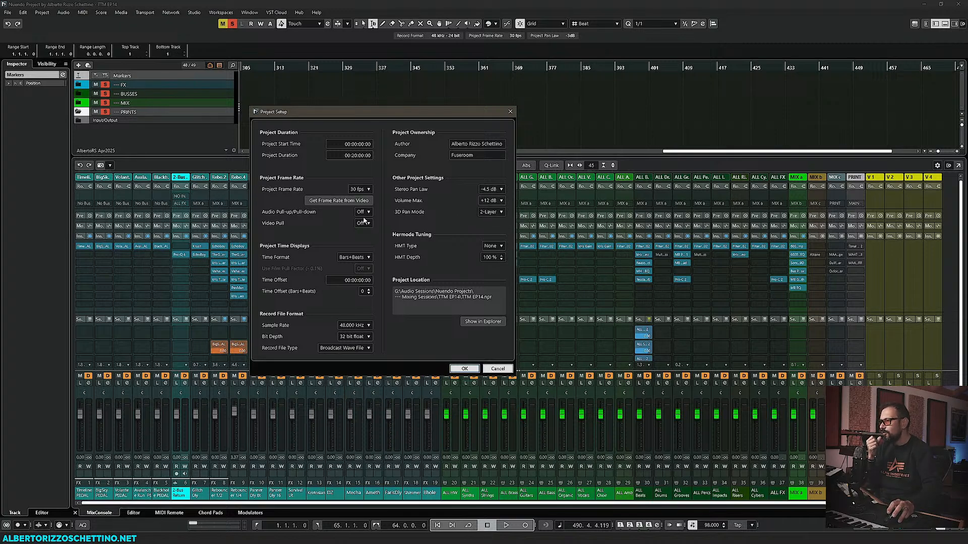
{"action": "left_click", "coordinate": [463, 369]}
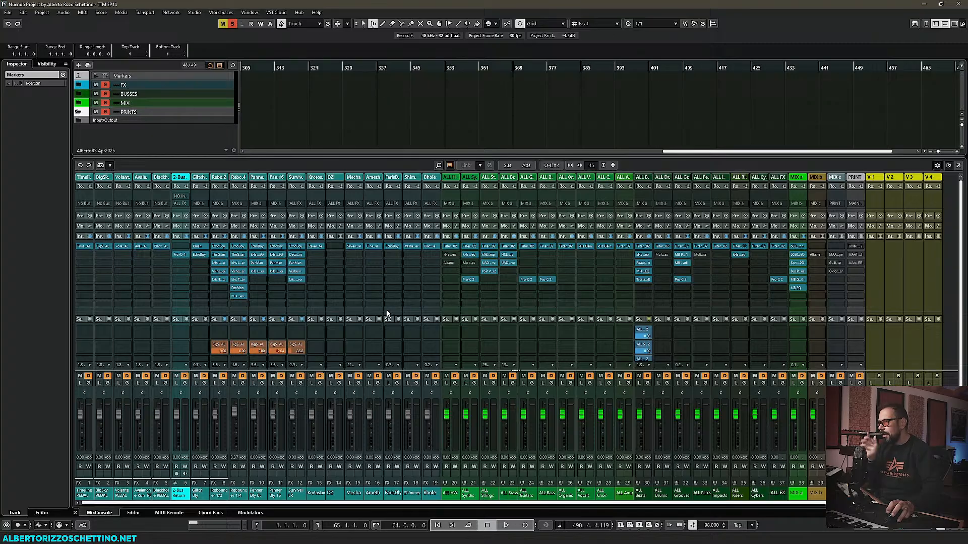
Step: Show the right zone and open the media file browser
{"action": "left_click", "coordinate": [129, 121]}
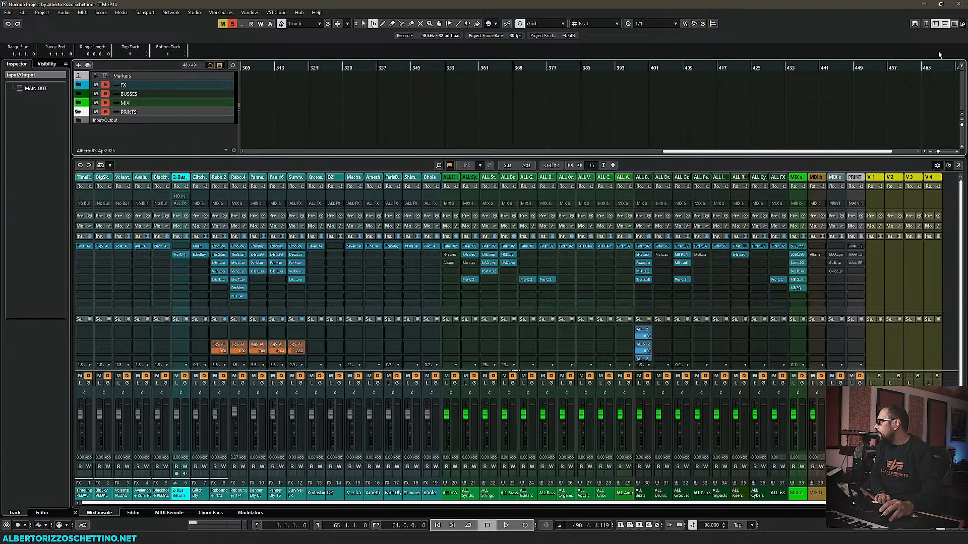
{"action": "left_click", "coordinate": [955, 24]}
{"action": "left_click", "coordinate": [887, 64]}
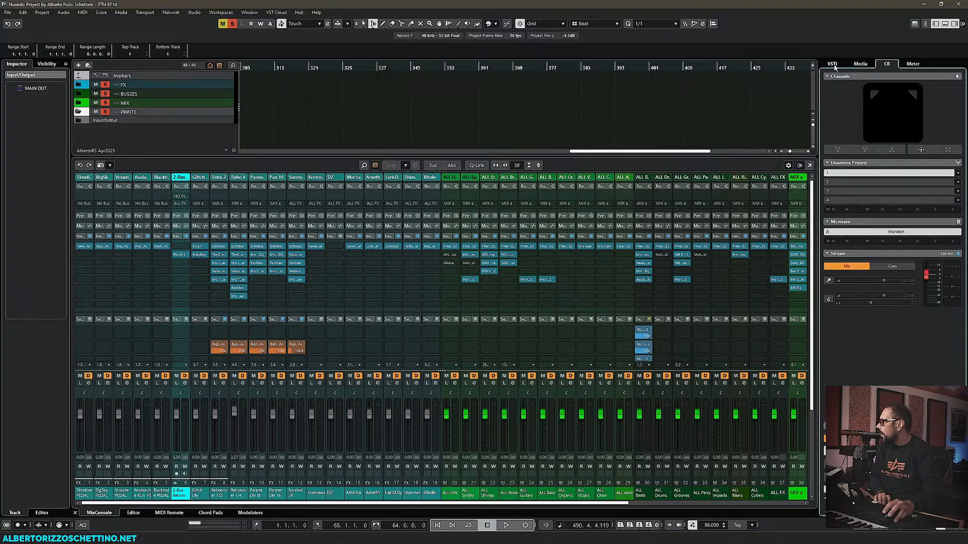
{"action": "left_click", "coordinate": [832, 65]}
{"action": "left_click", "coordinate": [860, 64]}
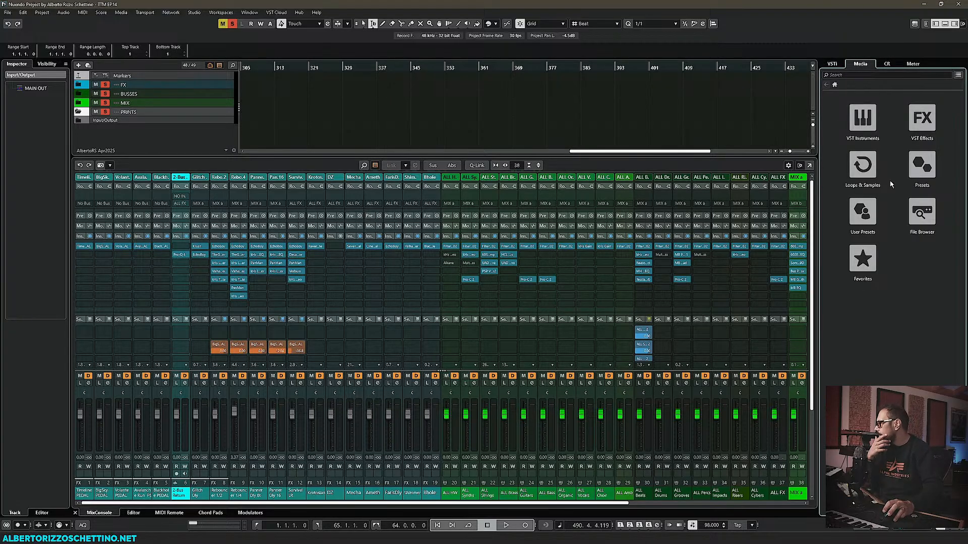
{"action": "left_click", "coordinate": [922, 213]}
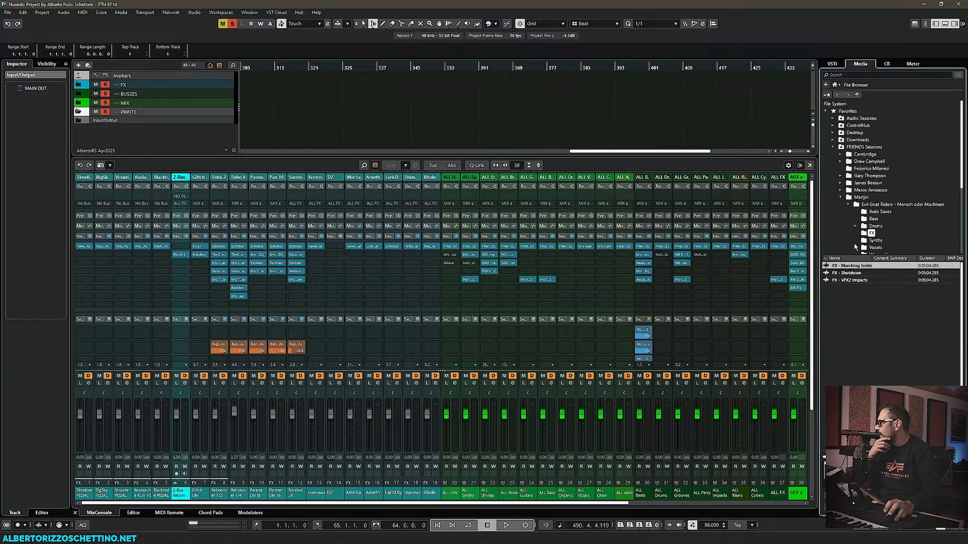
Step: Browse the FRIENDS Sessions folders to the Time Will Tell session and open its Drums folder
{"action": "left_click", "coordinate": [841, 198]}
{"action": "left_click", "coordinate": [841, 190]}
{"action": "scroll", "coordinate": [864, 207], "scroll_direction": "down", "scroll_amount": 2}
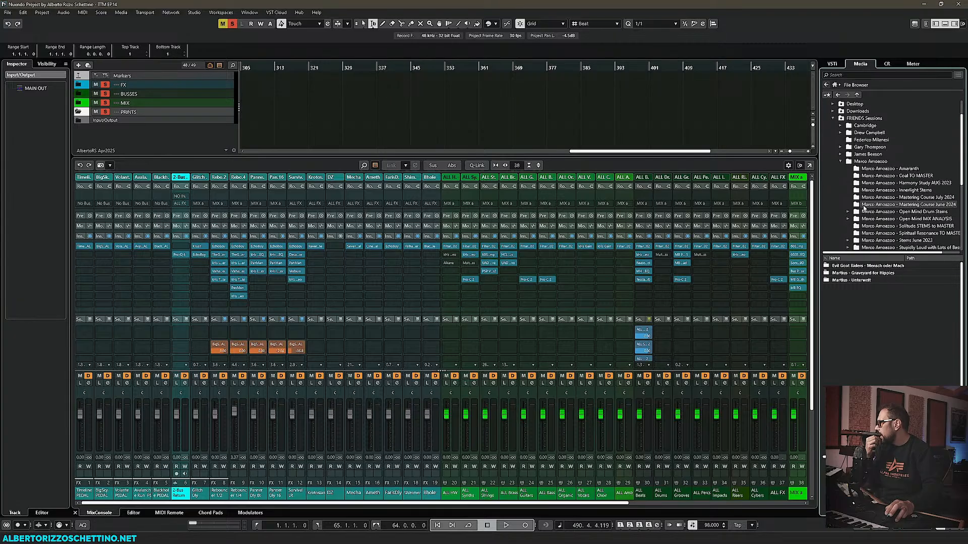
{"action": "scroll", "coordinate": [864, 207], "scroll_direction": "down", "scroll_amount": 3}
{"action": "left_click", "coordinate": [892, 218]}
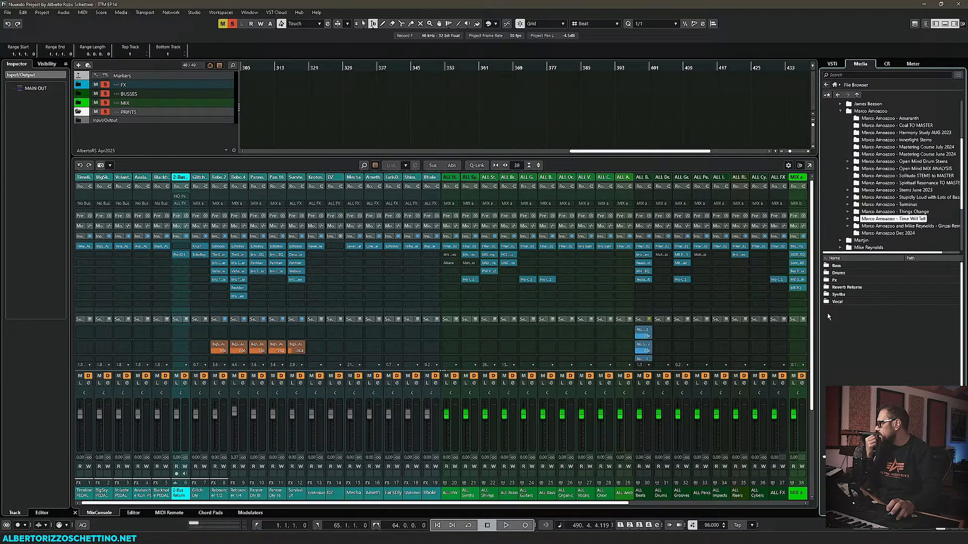
{"action": "left_click", "coordinate": [826, 273]}
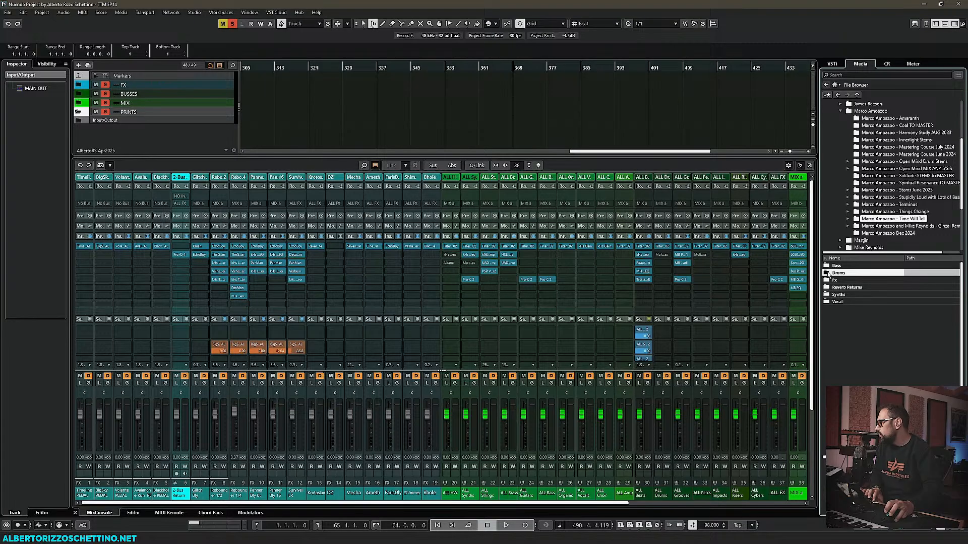
{"action": "double_click", "coordinate": [828, 274]}
Step: Import all drum stems from Big Toms to Stick Percussion as separate tracks at bar 1, converting and copying them to the project if needed
{"action": "left_click", "coordinate": [842, 268]}
{"action": "left_click", "coordinate": [847, 359], "text": "shift"}
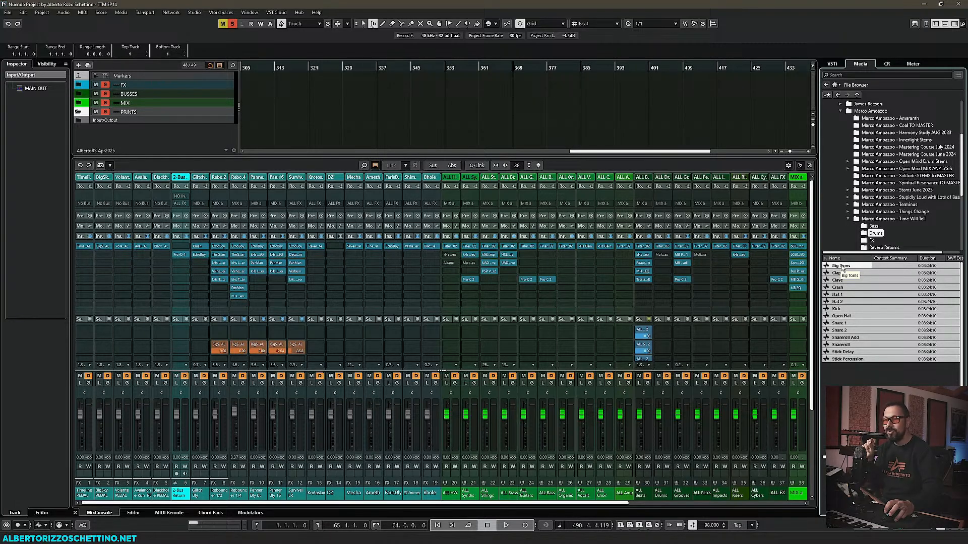
{"action": "left_click_drag", "start_coordinate": [841, 269], "coordinate": [858, 289]}
{"action": "left_click_drag", "start_coordinate": [604, 152], "coordinate": [282, 148]}
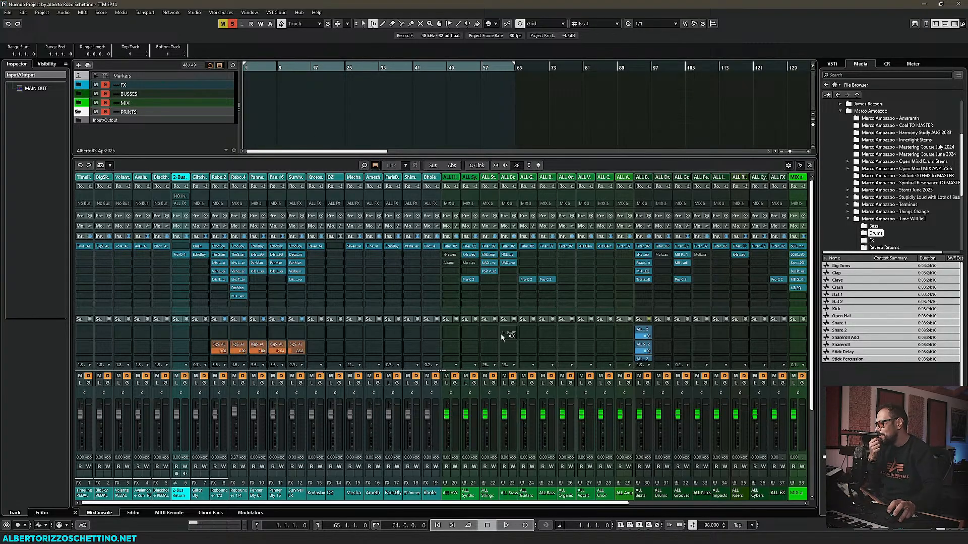
{"action": "left_click_drag", "start_coordinate": [837, 265], "coordinate": [374, 258]}
{"action": "left_click", "coordinate": [500, 281]}
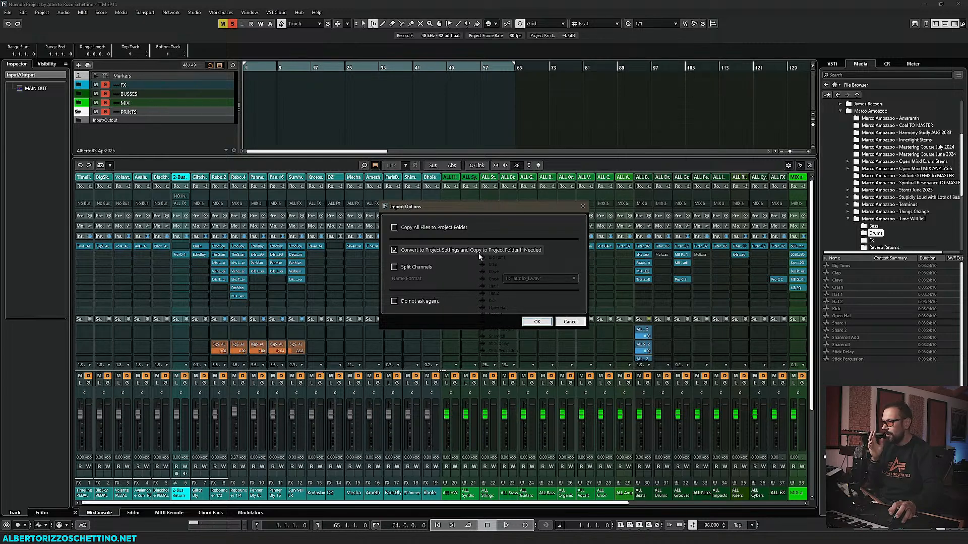
{"action": "left_click", "coordinate": [536, 323]}
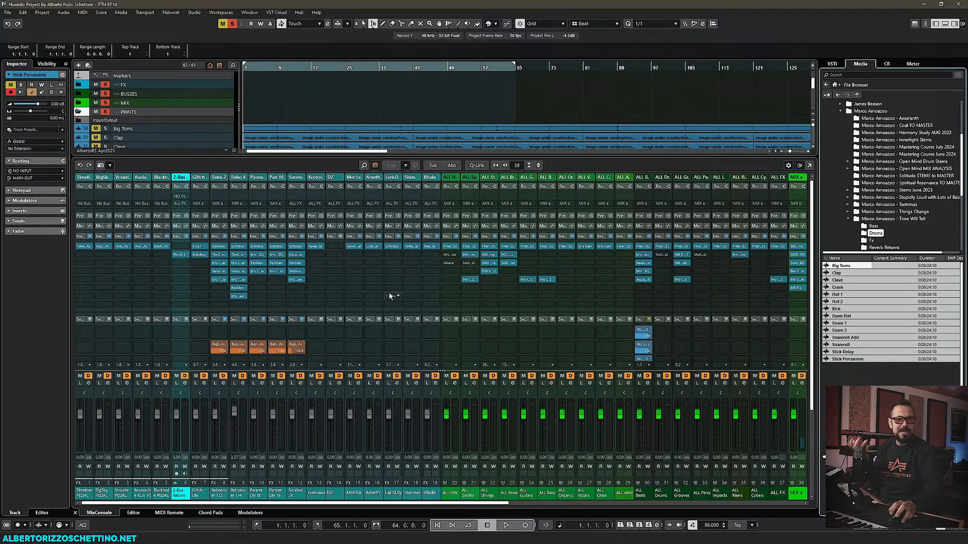
Step: Hide the mixer below the arrangement and colour all tracks from Big Toms to Stick Percussion golden brown
{"action": "scroll", "coordinate": [260, 120], "scroll_direction": "down", "scroll_amount": 6}
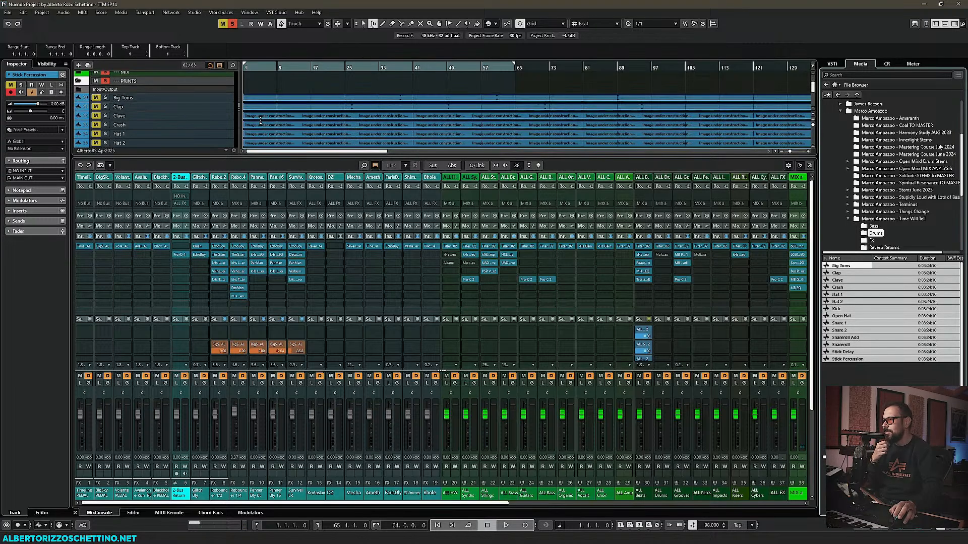
{"action": "key", "text": "alt+F3"}
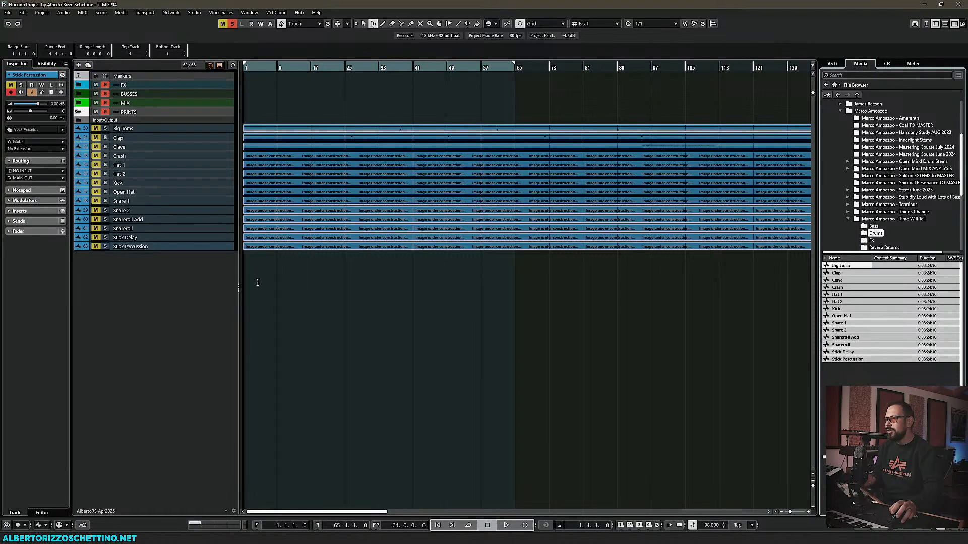
{"action": "left_click", "coordinate": [167, 129]}
{"action": "left_click", "coordinate": [177, 249], "text": "shift"}
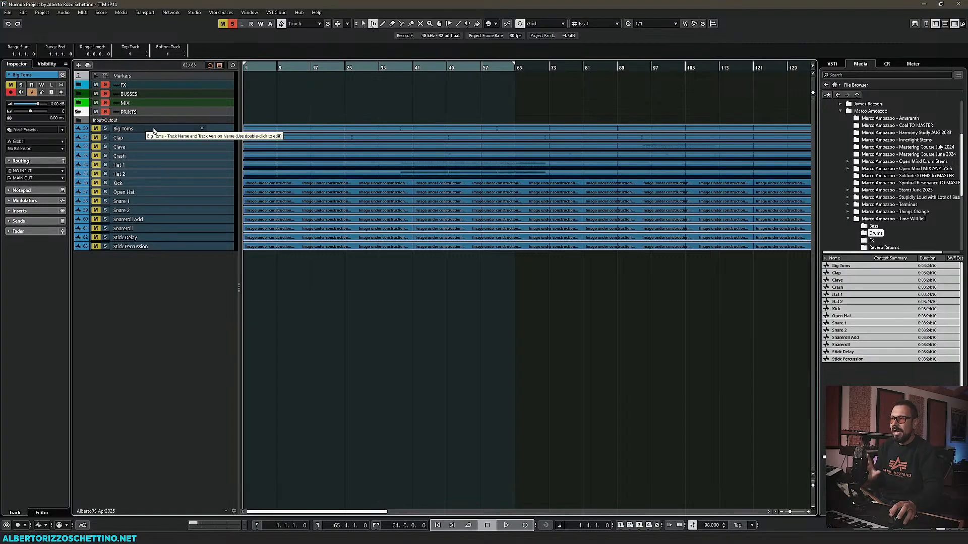
{"action": "left_click", "coordinate": [496, 23]}
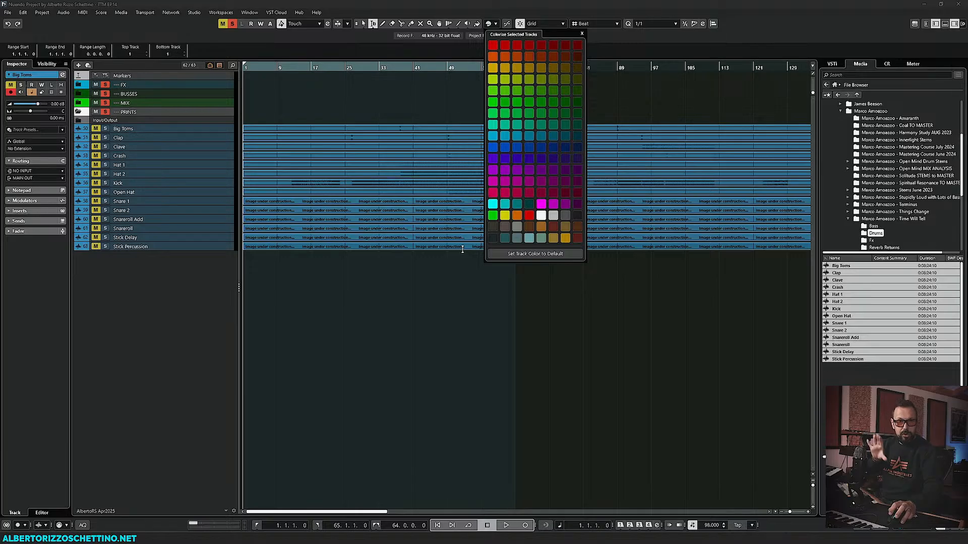
{"action": "left_click", "coordinate": [565, 227]}
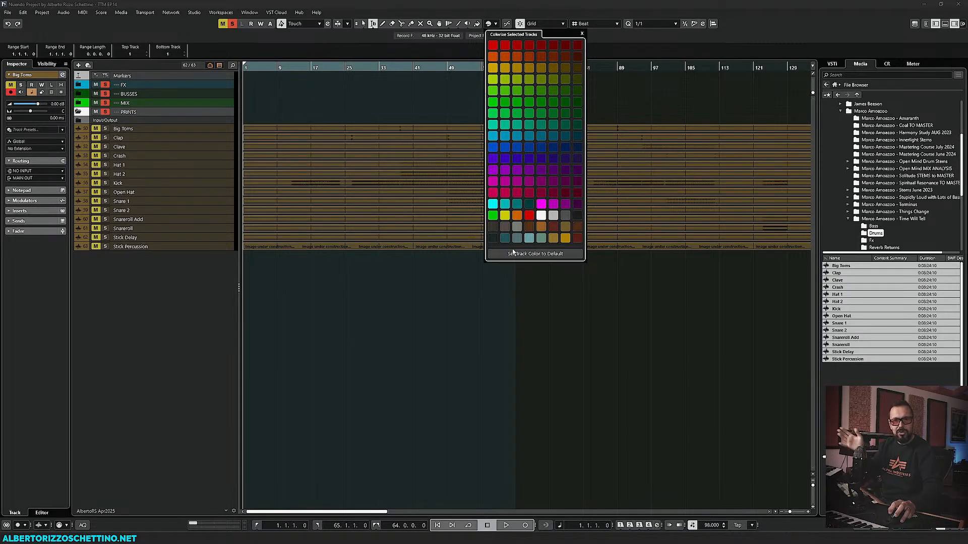
{"action": "left_click", "coordinate": [366, 294]}
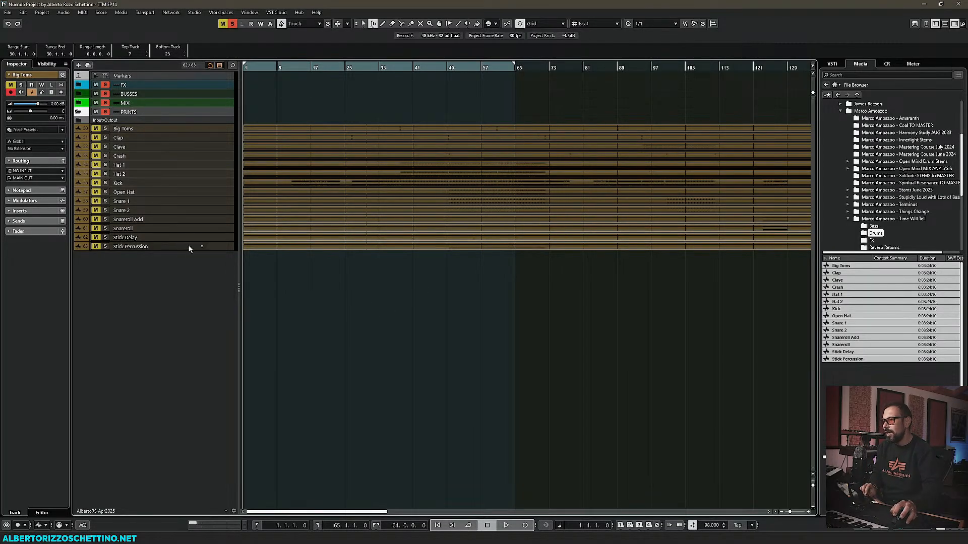
Step: Move the selected drum tracks into a new folder track and name it - DRUMS
{"action": "right_click", "coordinate": [186, 229]}
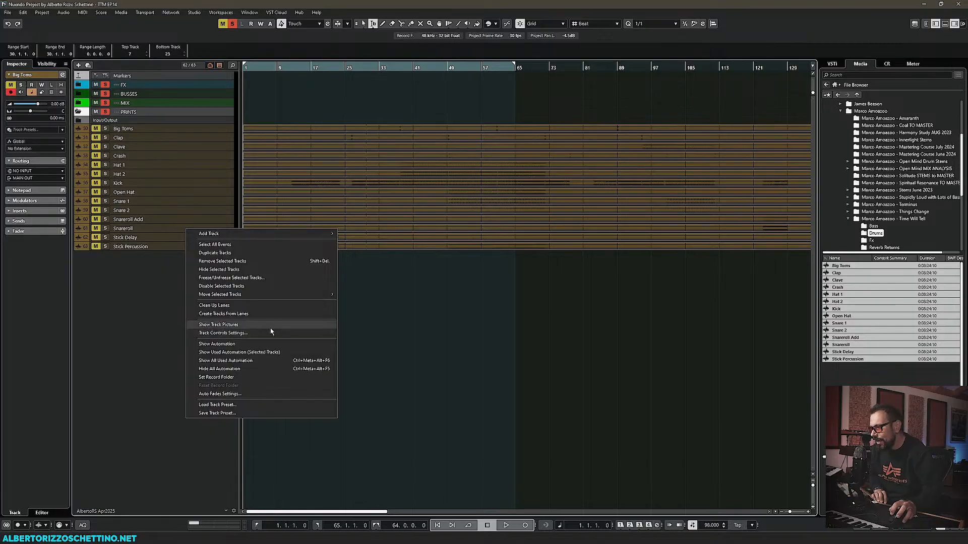
{"action": "mouse_move", "coordinate": [243, 297]}
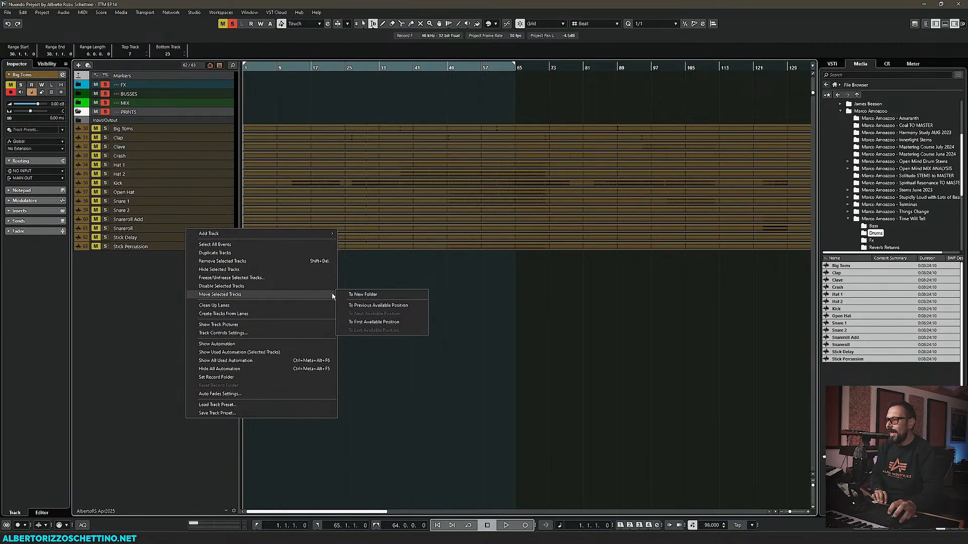
{"action": "left_click", "coordinate": [373, 295]}
{"action": "left_click", "coordinate": [126, 129]}
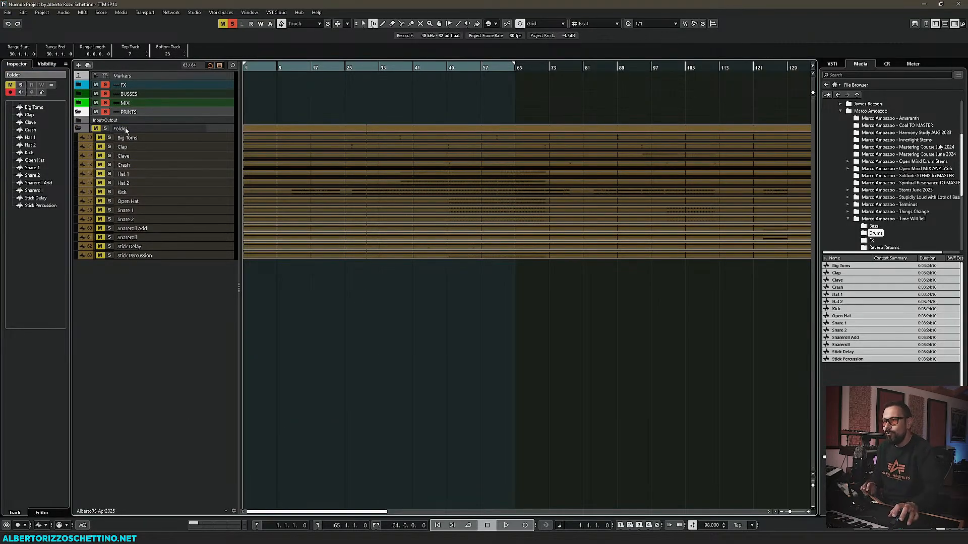
{"action": "double_click", "coordinate": [126, 129]}
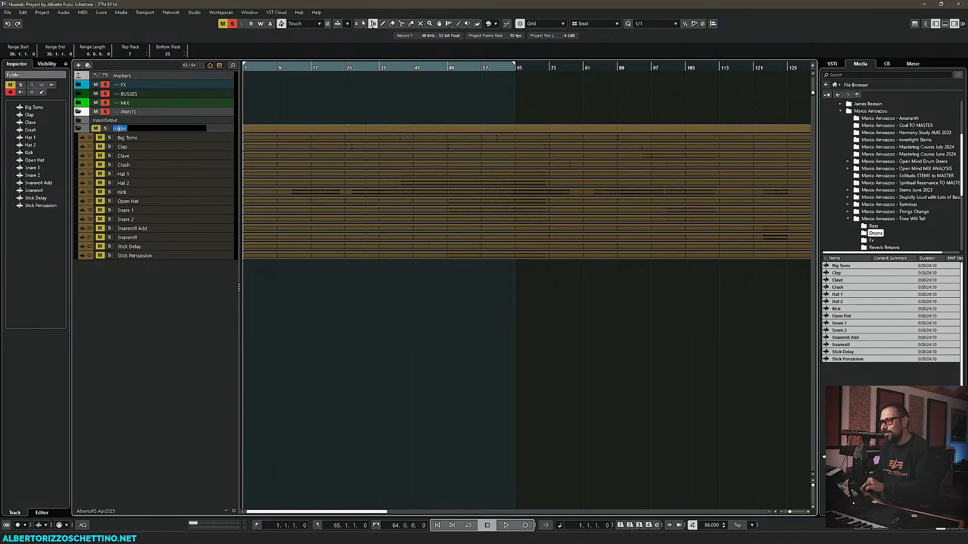
{"action": "type", "text": "-"}
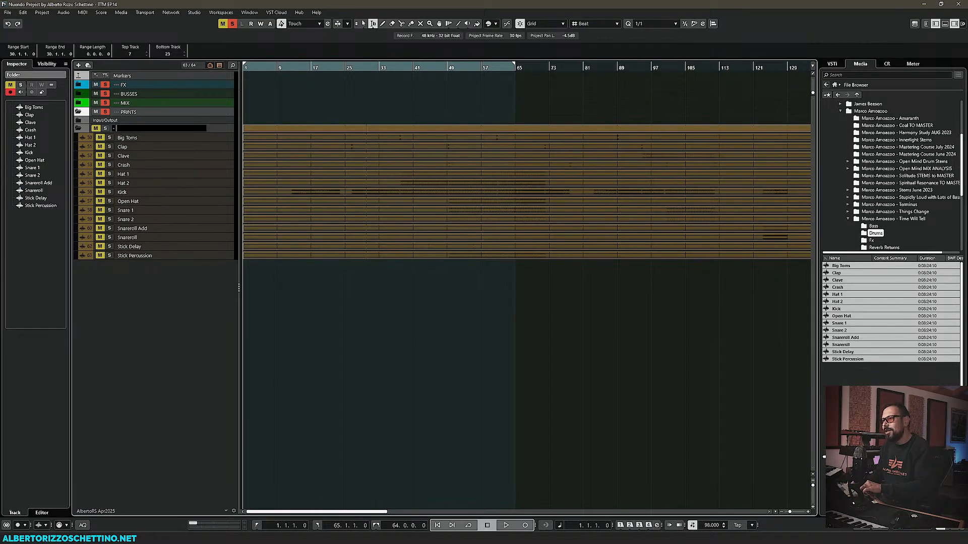
{"action": "type", "text": "-- DRUMS"}
{"action": "key", "text": "Return"}
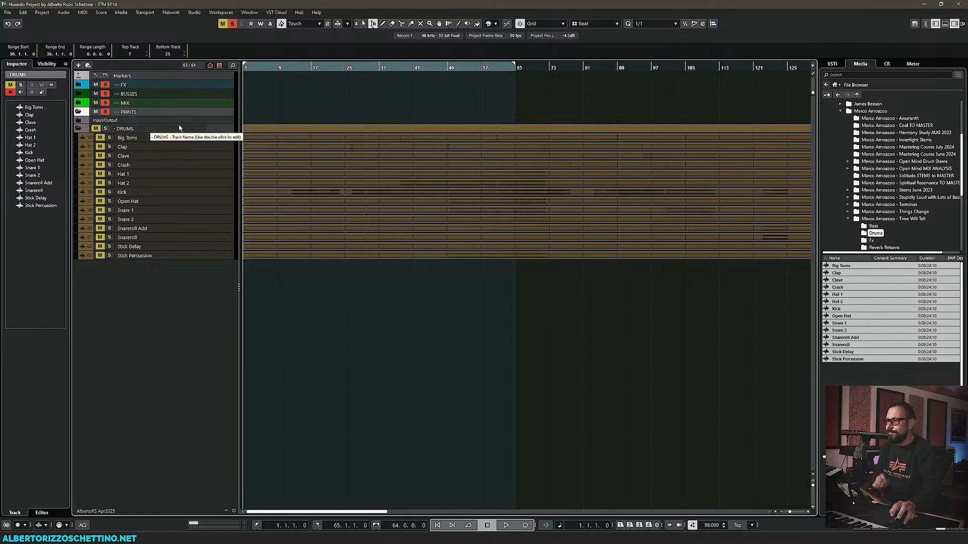
Step: Import the Bass and Rev Bass stems as new tracks below the drums at bar 1, converting and copying to the project if needed
{"action": "left_click", "coordinate": [873, 226]}
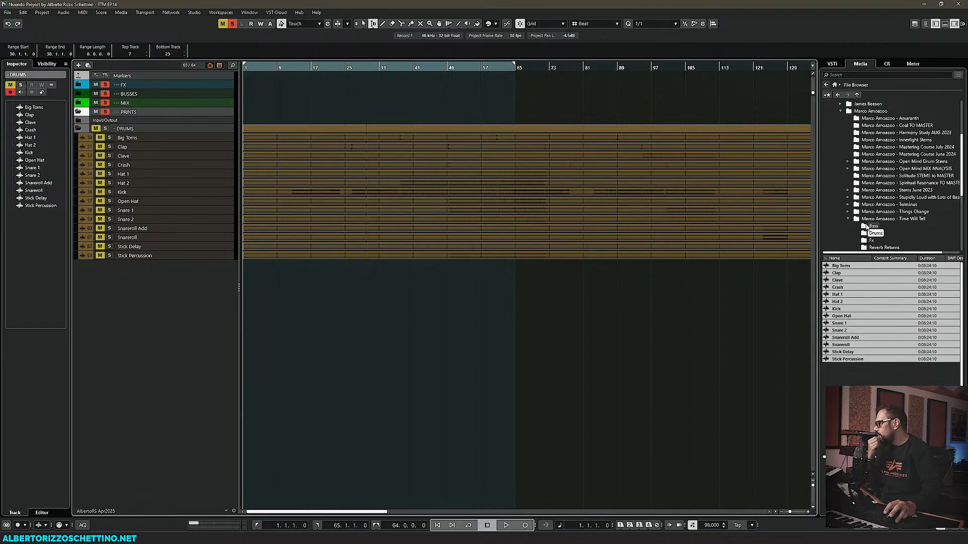
{"action": "left_click", "coordinate": [834, 266]}
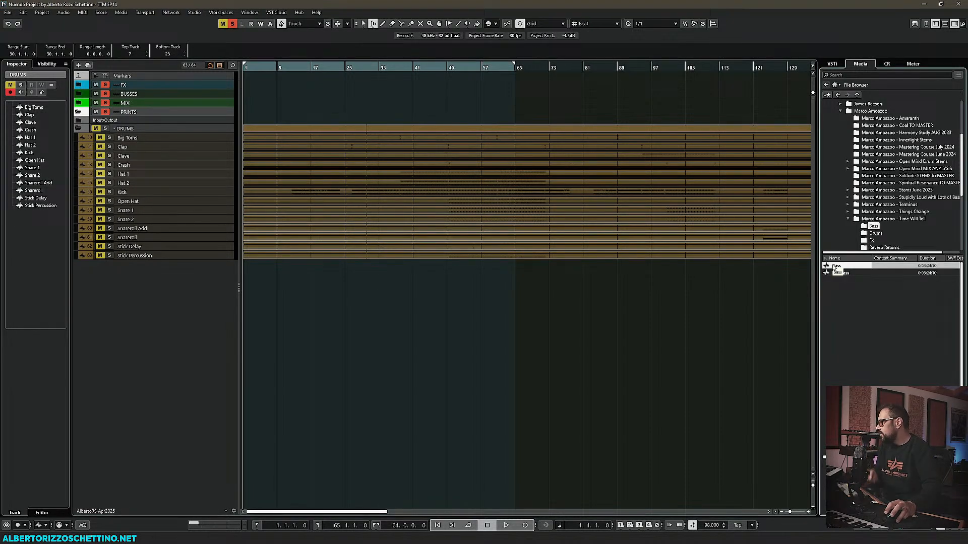
{"action": "left_click", "coordinate": [837, 273], "text": "shift"}
{"action": "left_click_drag", "start_coordinate": [838, 273], "coordinate": [198, 266]}
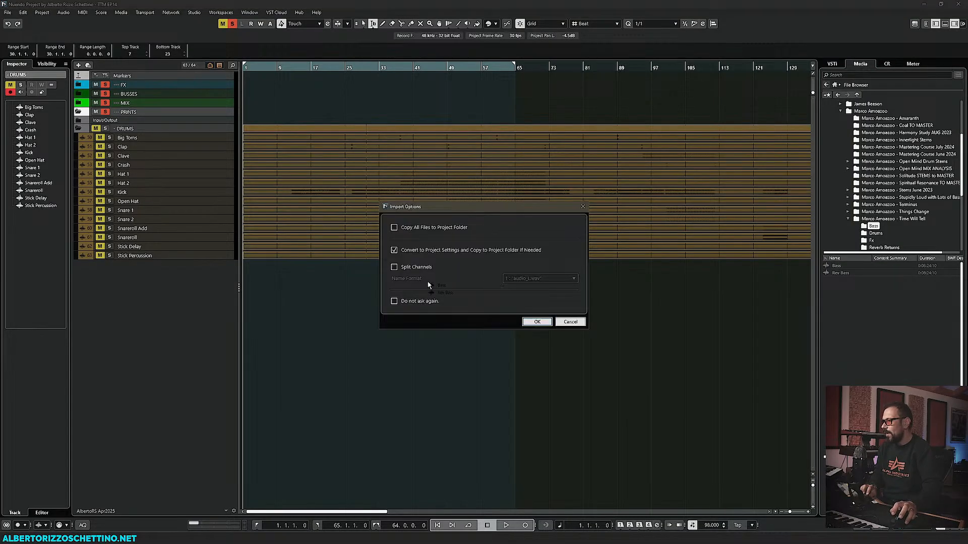
{"action": "left_click", "coordinate": [539, 322]}
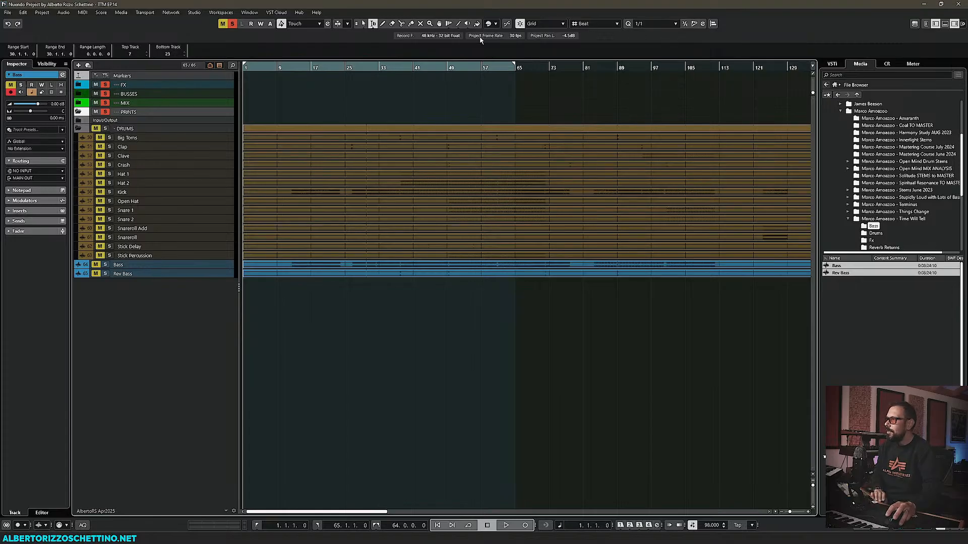
Step: Try to colour the Bass and Rev Bass tracks magenta
{"action": "left_click", "coordinate": [495, 24]}
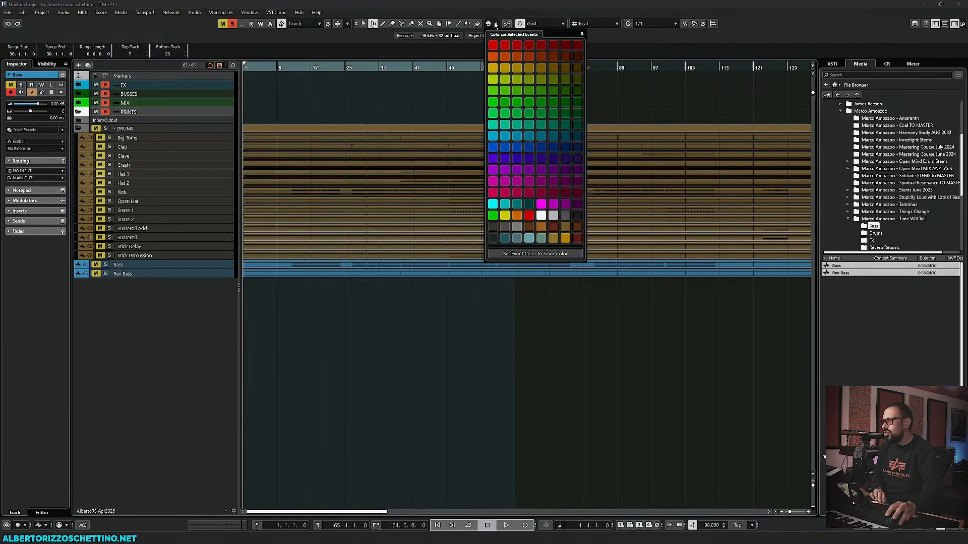
{"action": "left_click", "coordinate": [494, 181]}
{"action": "left_click", "coordinate": [179, 267]}
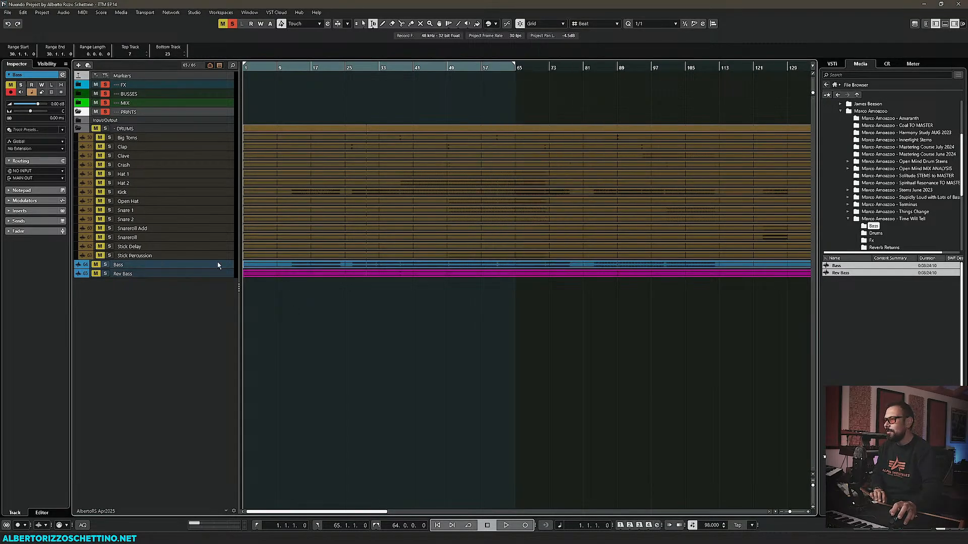
{"action": "left_click", "coordinate": [496, 23]}
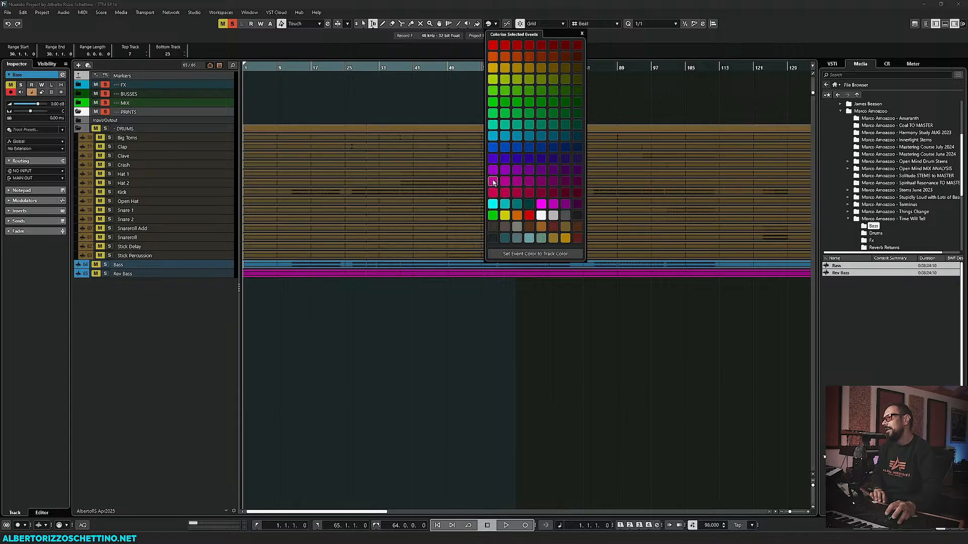
{"action": "left_click", "coordinate": [250, 302]}
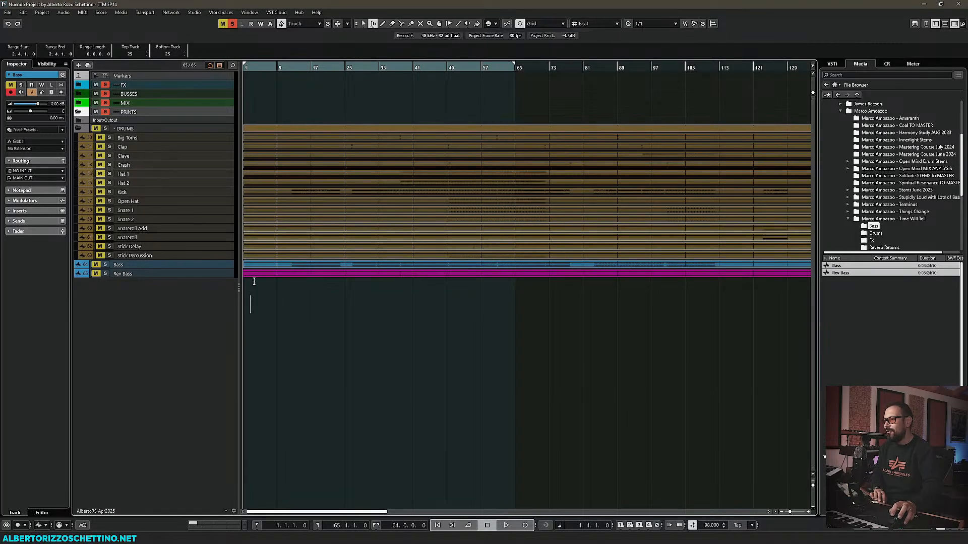
{"action": "left_click", "coordinate": [225, 275]}
{"action": "left_click", "coordinate": [228, 264]}
{"action": "left_click", "coordinate": [227, 274], "text": "shift"}
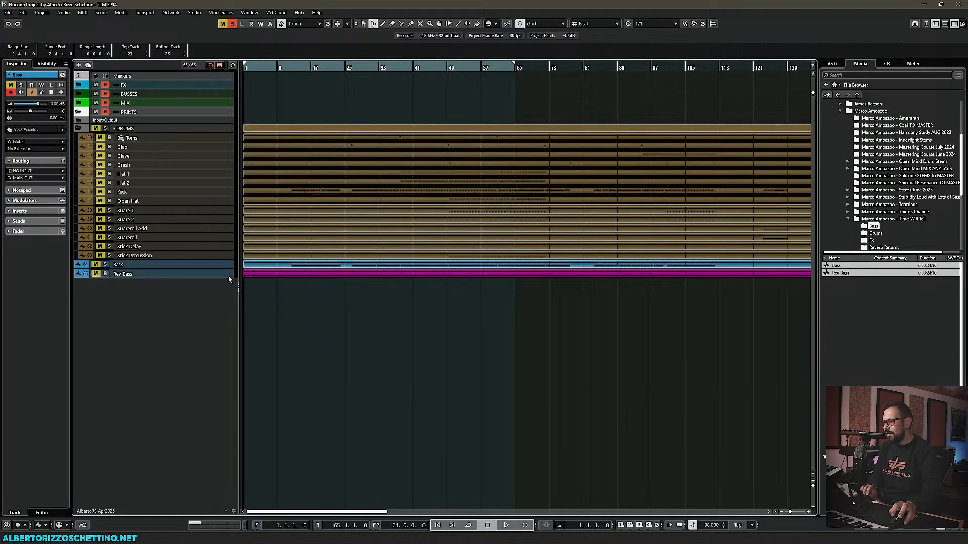
{"action": "left_click", "coordinate": [496, 24]}
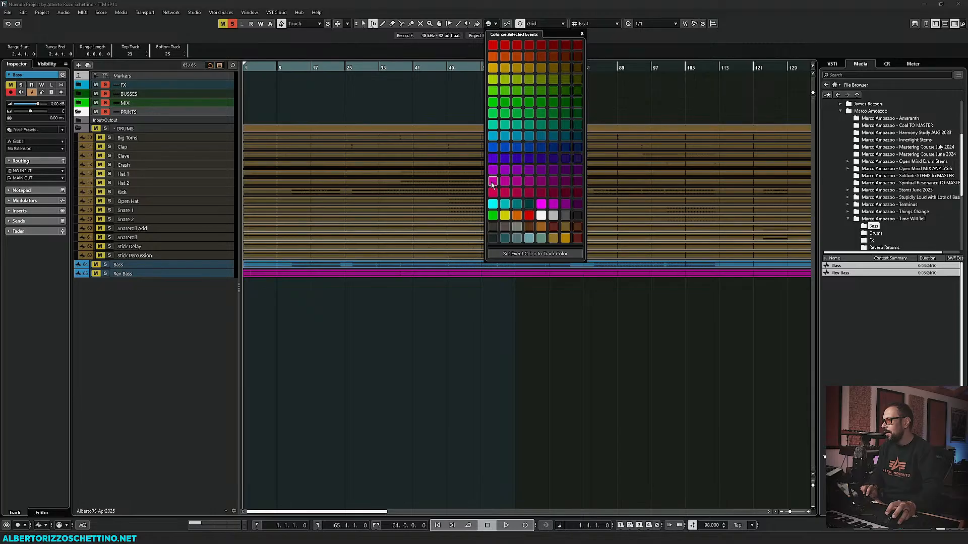
{"action": "left_click", "coordinate": [433, 265]}
Step: Colour the Bass event magenta, and give the Bass and Rev Bass tracks the same magenta
{"action": "key", "text": "1"}
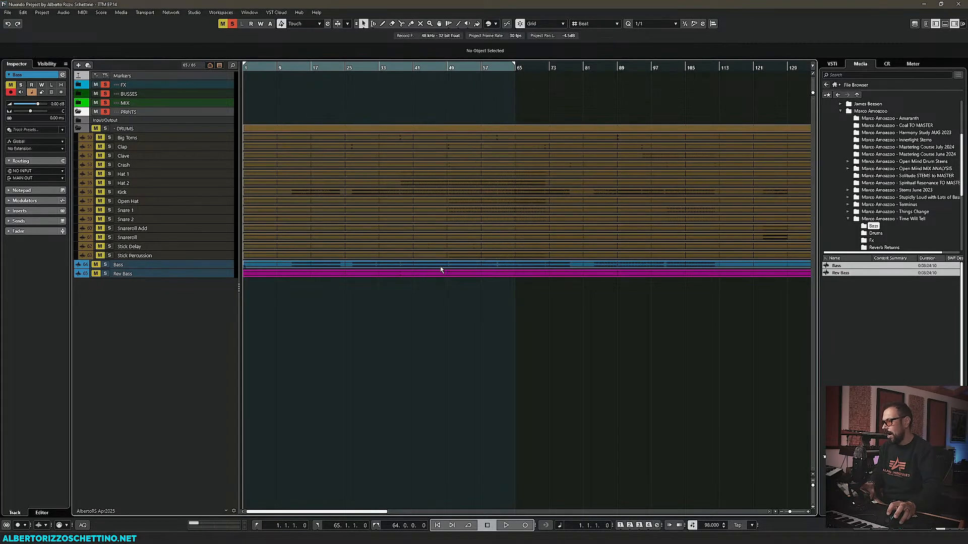
{"action": "left_click", "coordinate": [438, 263]}
{"action": "left_click", "coordinate": [496, 23]}
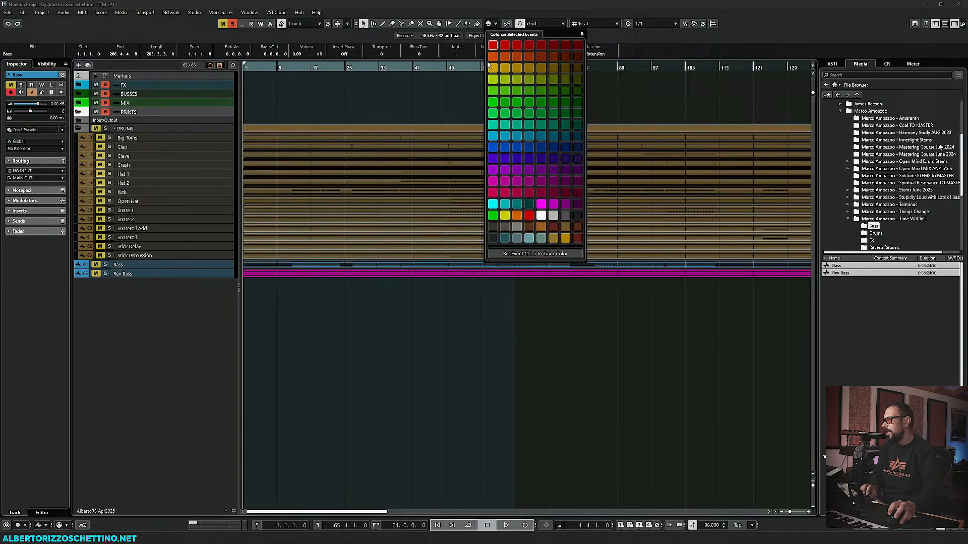
{"action": "left_click", "coordinate": [492, 181]}
{"action": "left_click", "coordinate": [368, 333]}
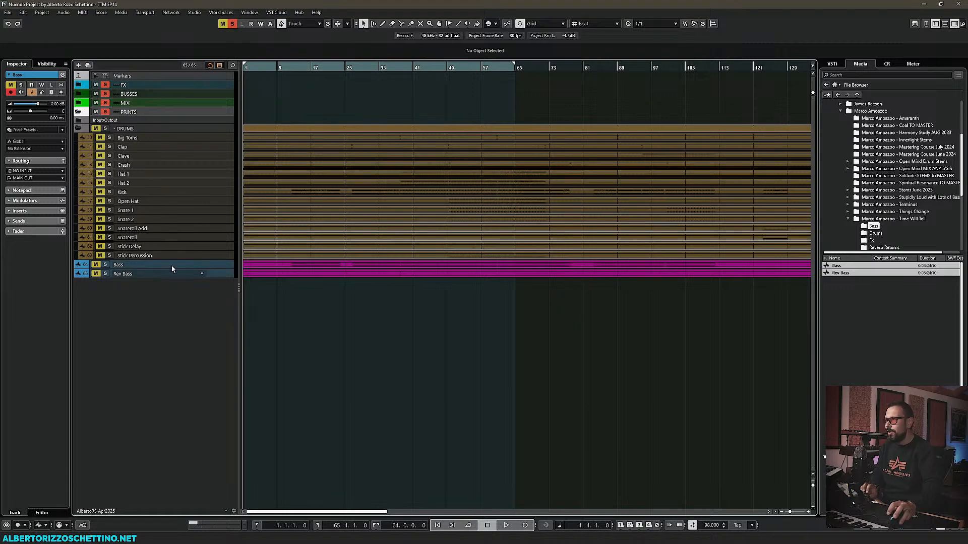
{"action": "left_click", "coordinate": [495, 24]}
{"action": "left_click", "coordinate": [492, 180]}
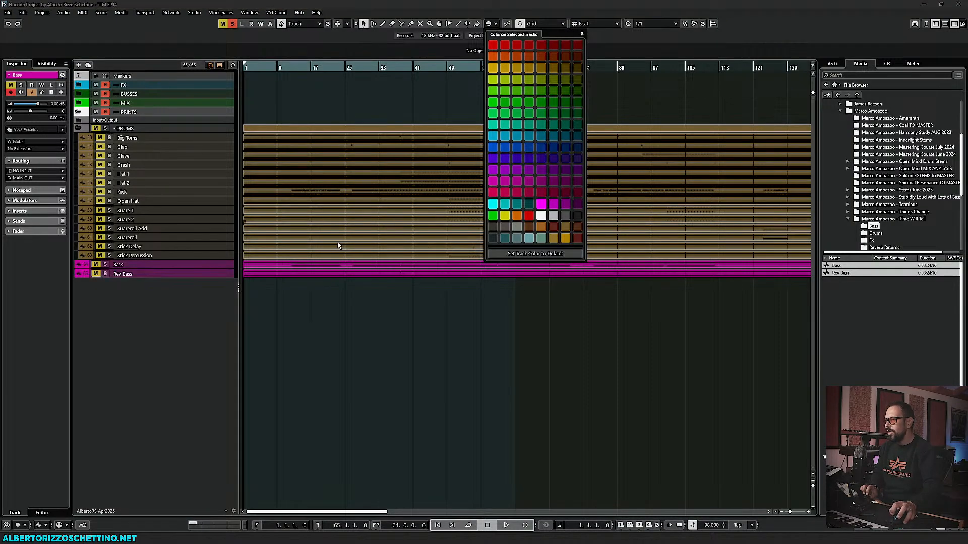
Step: Move the two bass tracks into a new folder track named - BASS, and collapse the bass and drums folders
{"action": "right_click", "coordinate": [181, 274]}
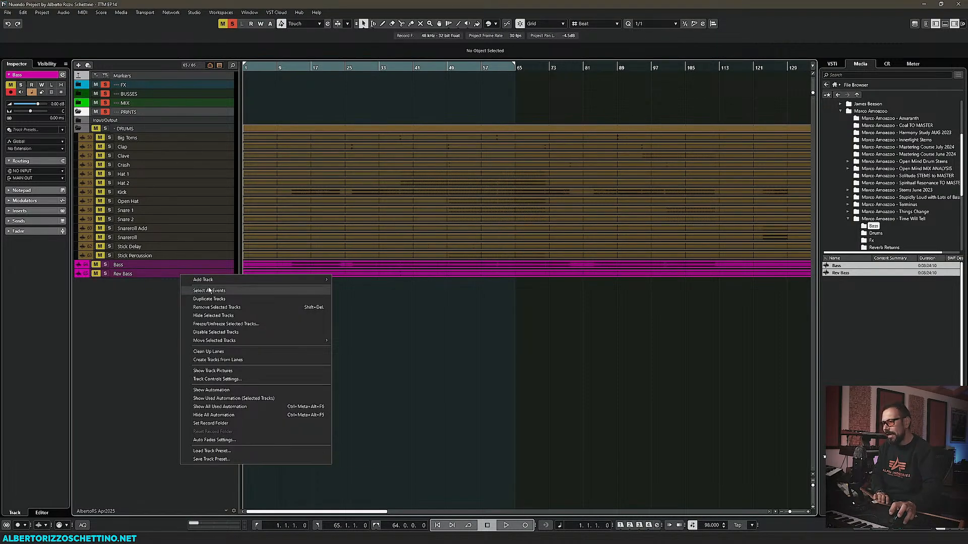
{"action": "mouse_move", "coordinate": [229, 342]}
{"action": "left_click", "coordinate": [355, 341]}
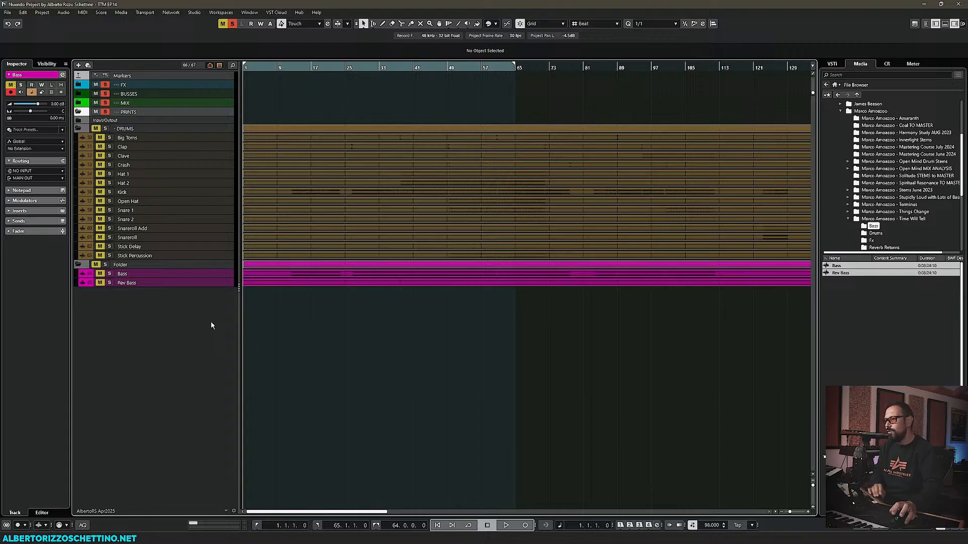
{"action": "left_click", "coordinate": [131, 267]}
{"action": "double_click", "coordinate": [126, 265]}
{"action": "type", "text": "-"}
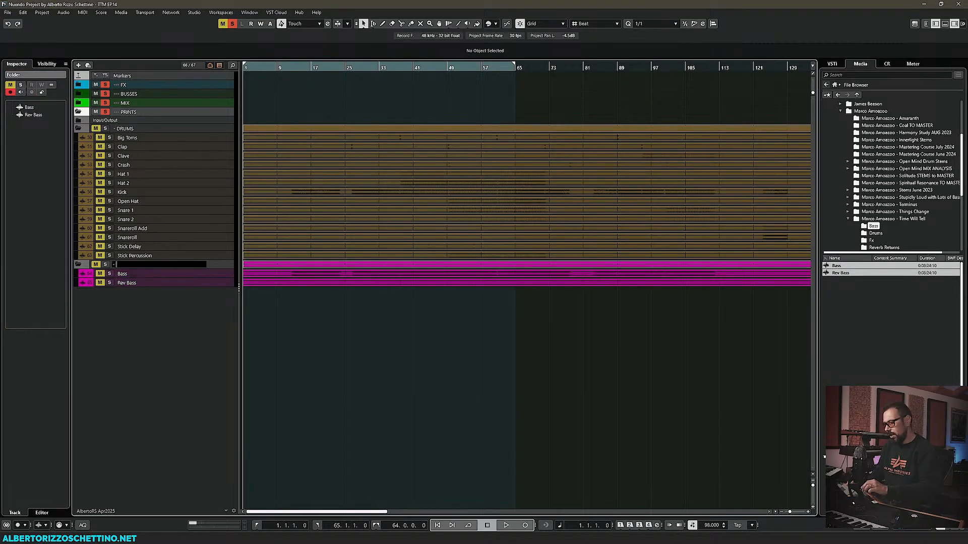
{"action": "type", "text": " BASS"}
{"action": "key", "text": "Return"}
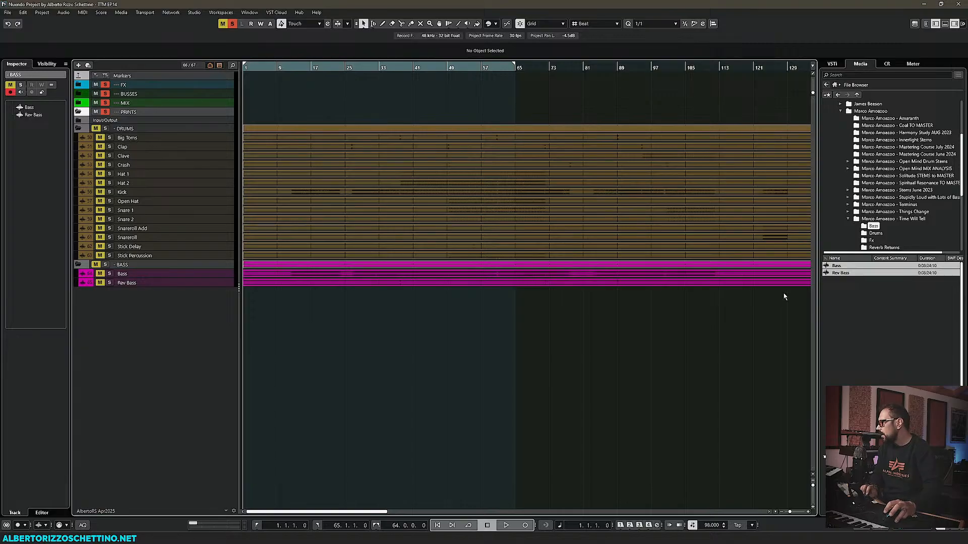
{"action": "left_click", "coordinate": [79, 264]}
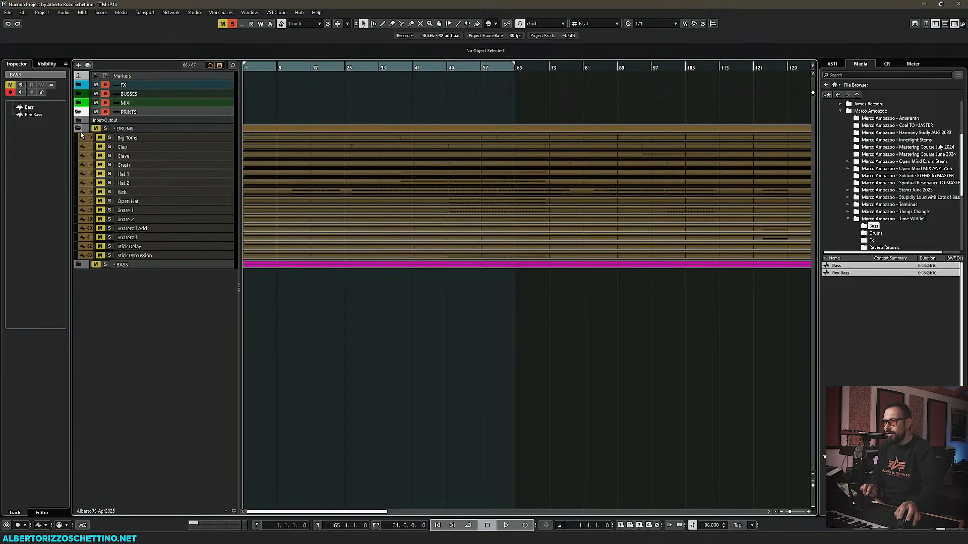
{"action": "left_click", "coordinate": [78, 129]}
Step: Import all stems of the Synths folder on different tracks below the bass folder at bar 1, converting and copying if needed
{"action": "scroll", "coordinate": [869, 221], "scroll_direction": "down", "scroll_amount": 3}
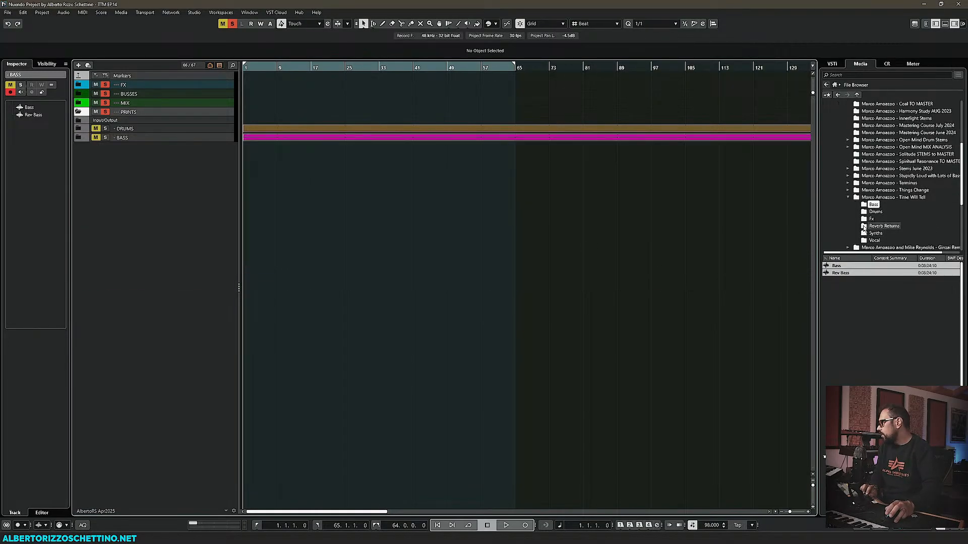
{"action": "left_click", "coordinate": [865, 218]}
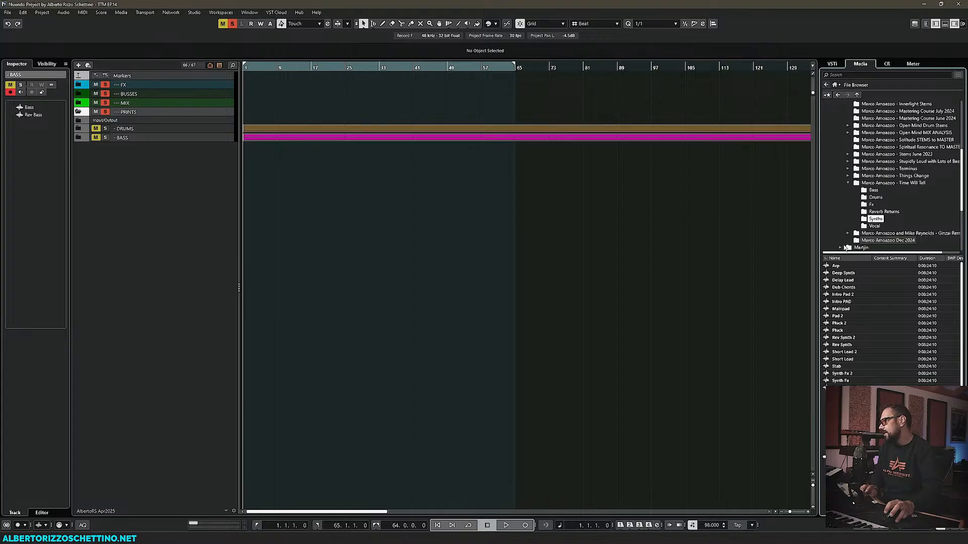
{"action": "left_click", "coordinate": [835, 266]}
{"action": "left_click", "coordinate": [840, 380], "text": "shift"}
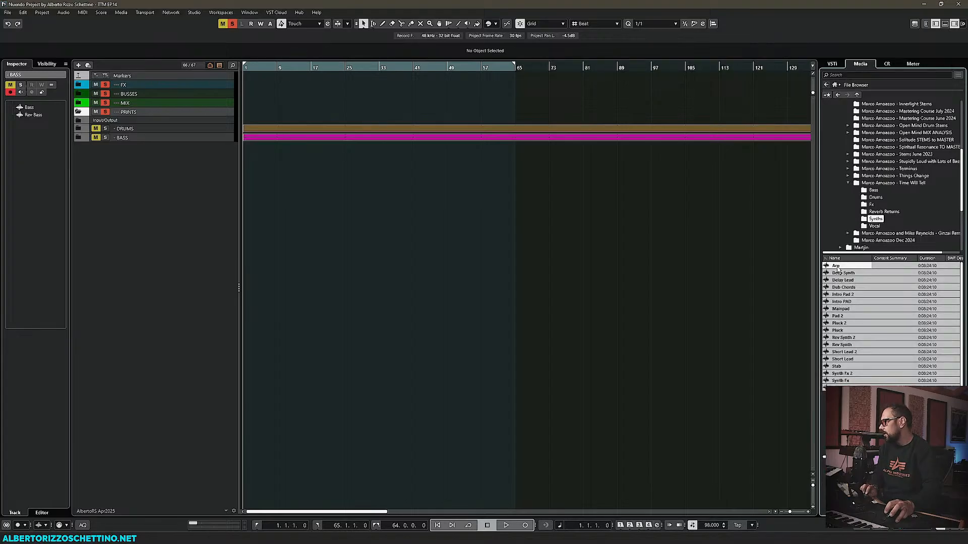
{"action": "left_click_drag", "start_coordinate": [837, 271], "coordinate": [211, 155]}
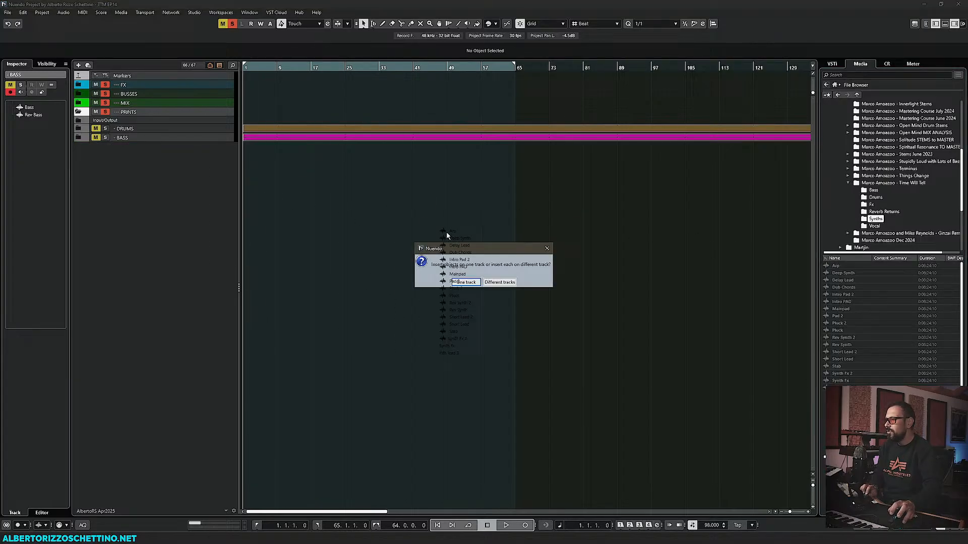
{"action": "left_click", "coordinate": [500, 283]}
{"action": "left_click", "coordinate": [535, 322]}
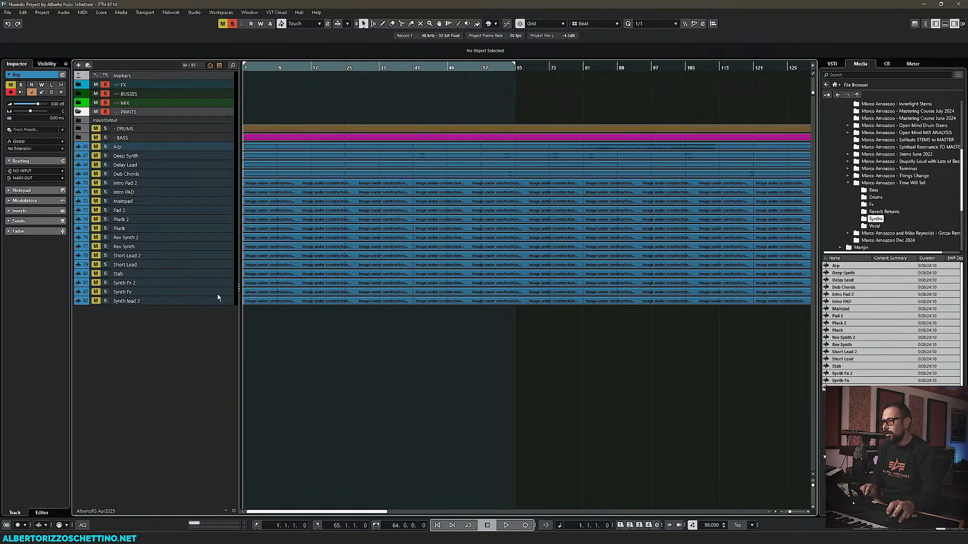
Step: Colour all synth tracks from Arp to Synth lead 3 bright cyan blue
{"action": "left_click", "coordinate": [490, 24]}
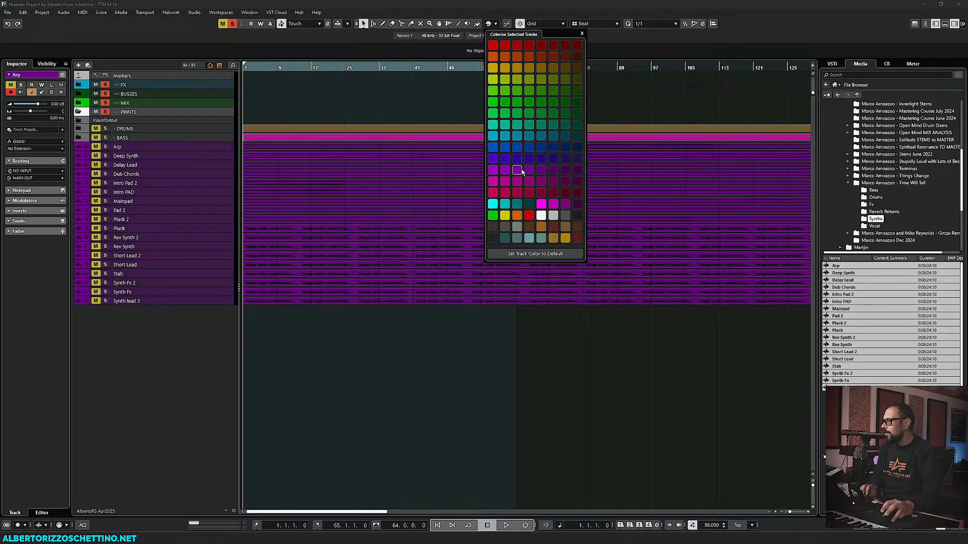
{"action": "left_click", "coordinate": [492, 159]}
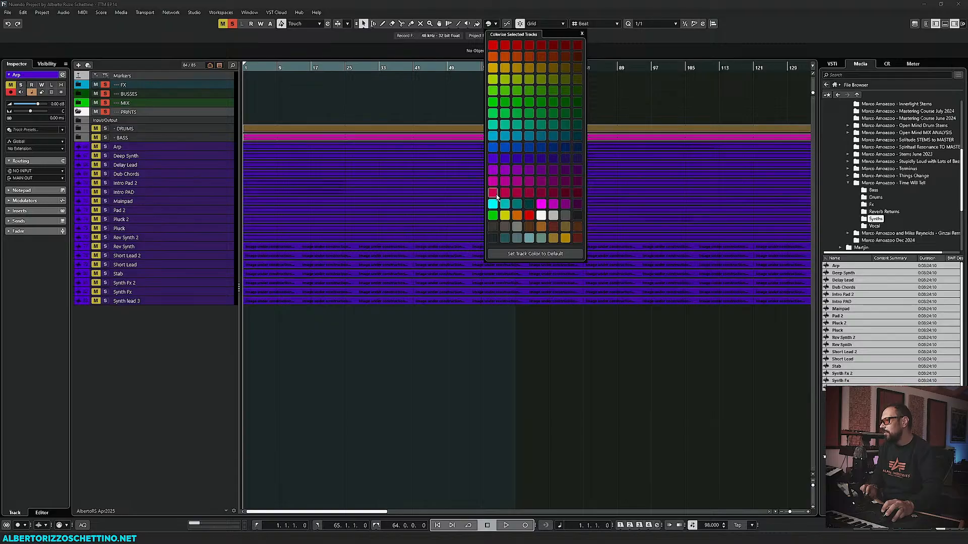
{"action": "left_click", "coordinate": [504, 147]}
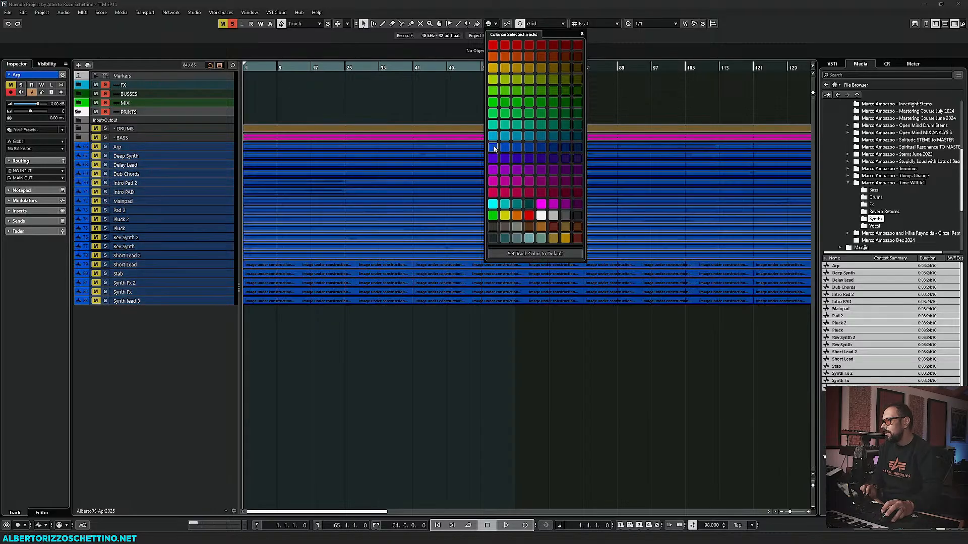
{"action": "left_click", "coordinate": [495, 138]}
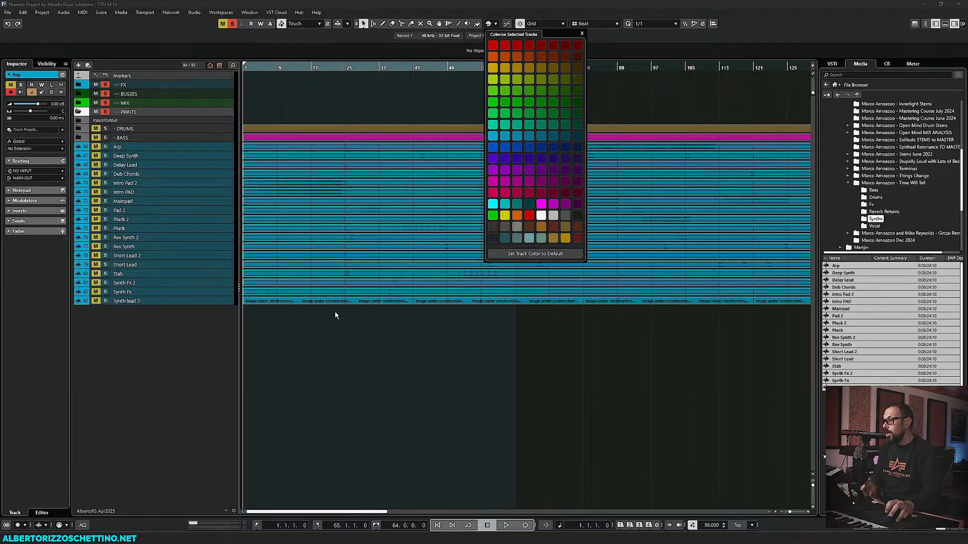
{"action": "left_click", "coordinate": [528, 237]}
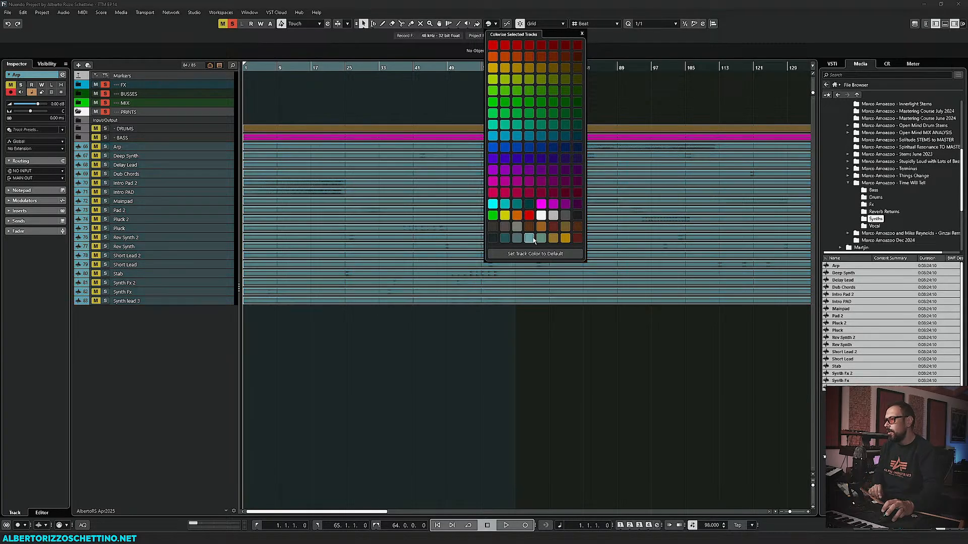
{"action": "left_click", "coordinate": [492, 136]}
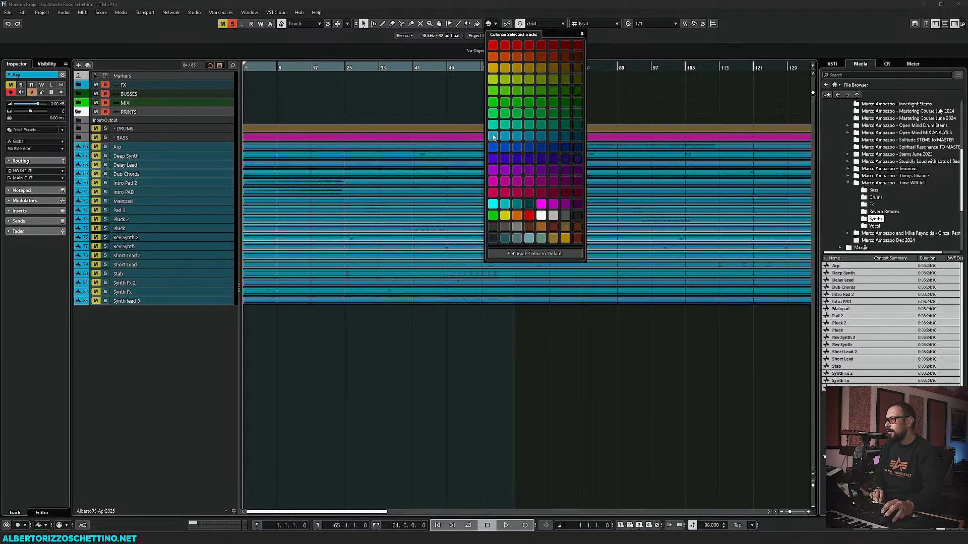
{"action": "left_click", "coordinate": [366, 293]}
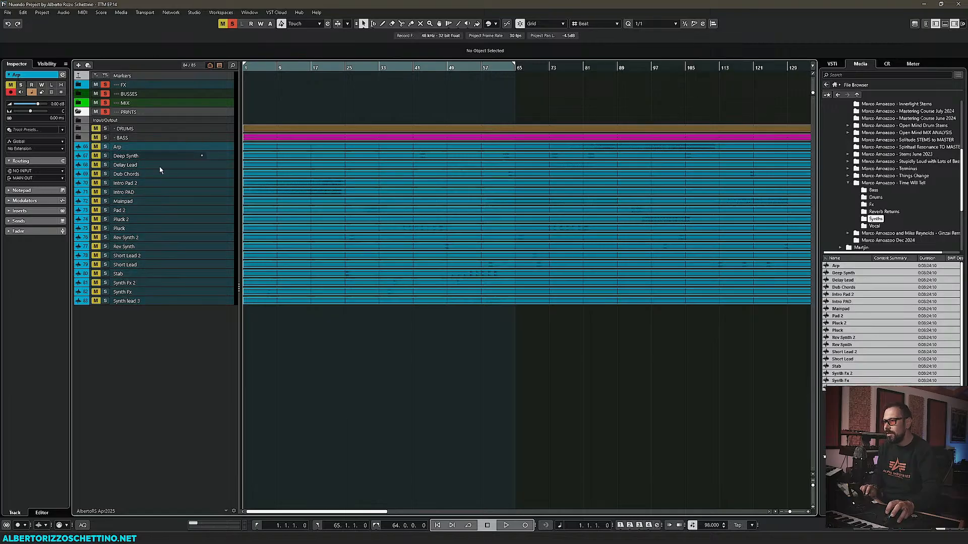
Step: Move the selected synth tracks into a new folder track and name it - SYNTHS
{"action": "right_click", "coordinate": [171, 305]}
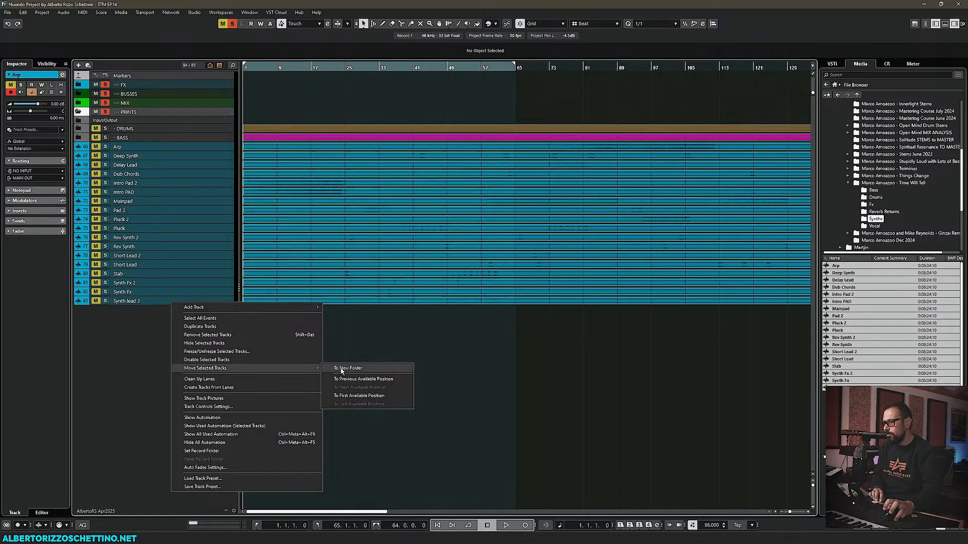
{"action": "left_click", "coordinate": [340, 369]}
{"action": "double_click", "coordinate": [121, 147]}
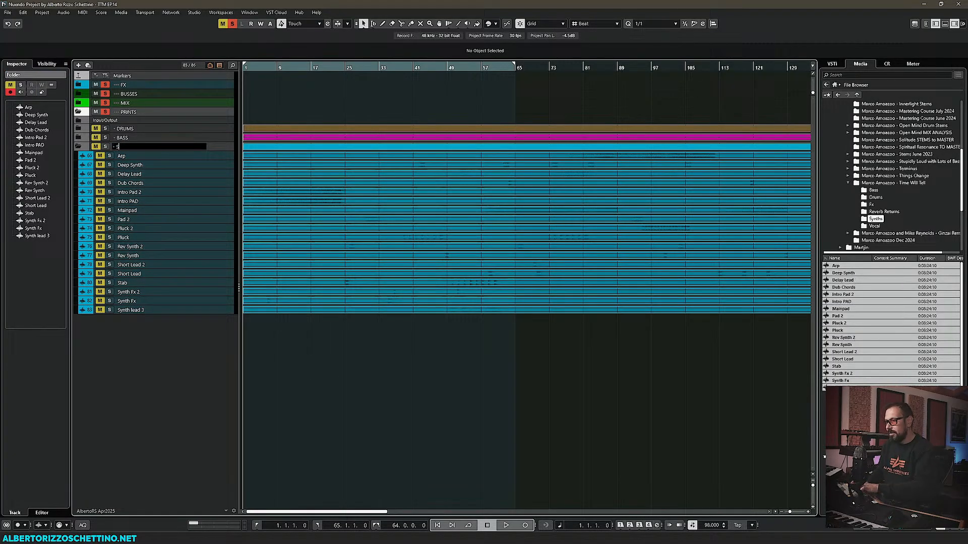
{"action": "type", "text": "- SYNTHS"}
{"action": "key", "text": "Return"}
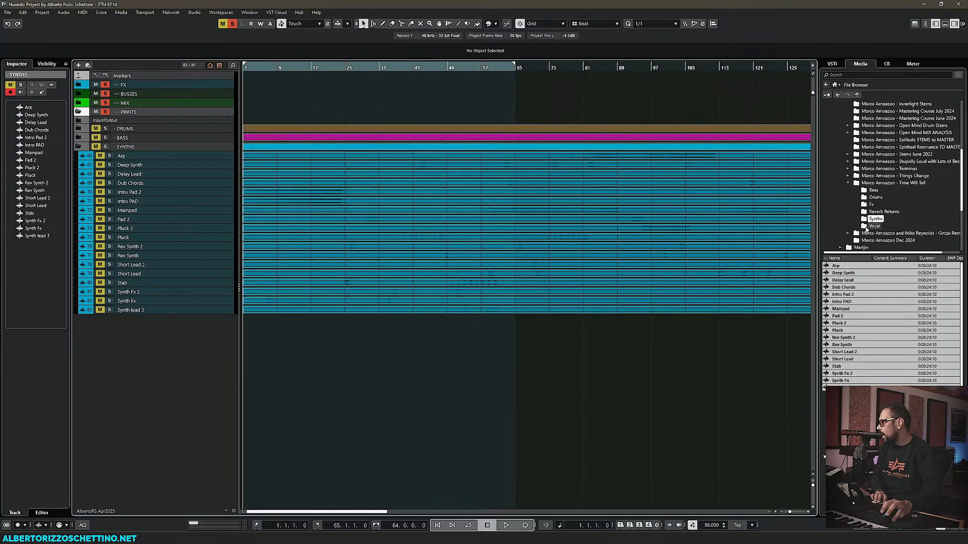
Step: Import the Vocal stem as a new track below the synths at bar 1
{"action": "left_click", "coordinate": [872, 226]}
{"action": "left_click_drag", "start_coordinate": [838, 266], "coordinate": [183, 335]}
{"action": "left_click", "coordinate": [537, 333]}
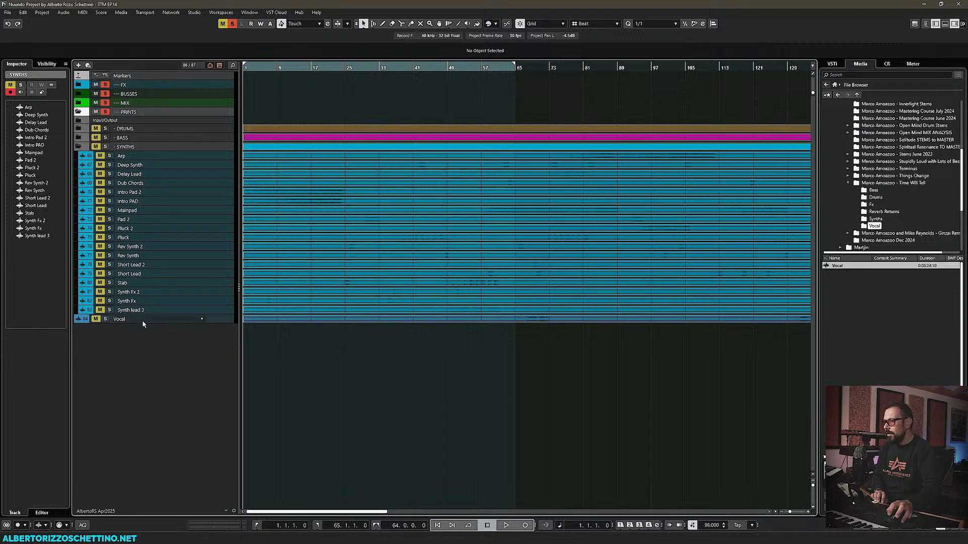
Step: Colour the Vocal track golden brown and move it into a new folder track named - VOCALS
{"action": "left_click", "coordinate": [496, 24]}
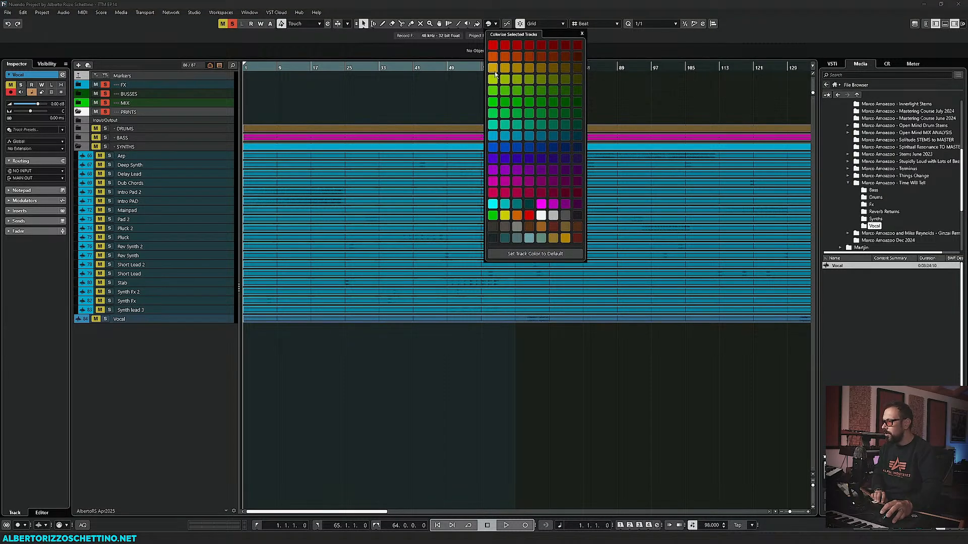
{"action": "left_click", "coordinate": [553, 239]}
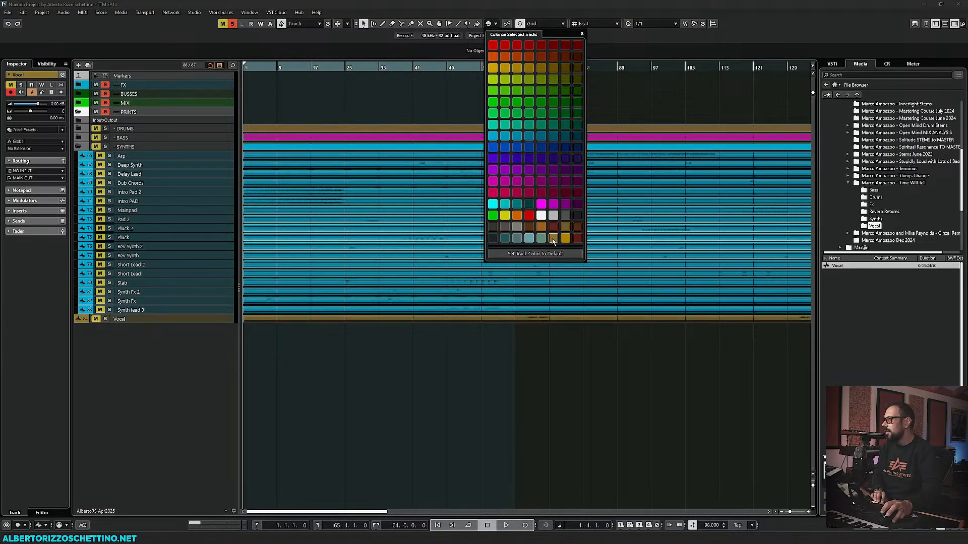
{"action": "right_click", "coordinate": [176, 323]}
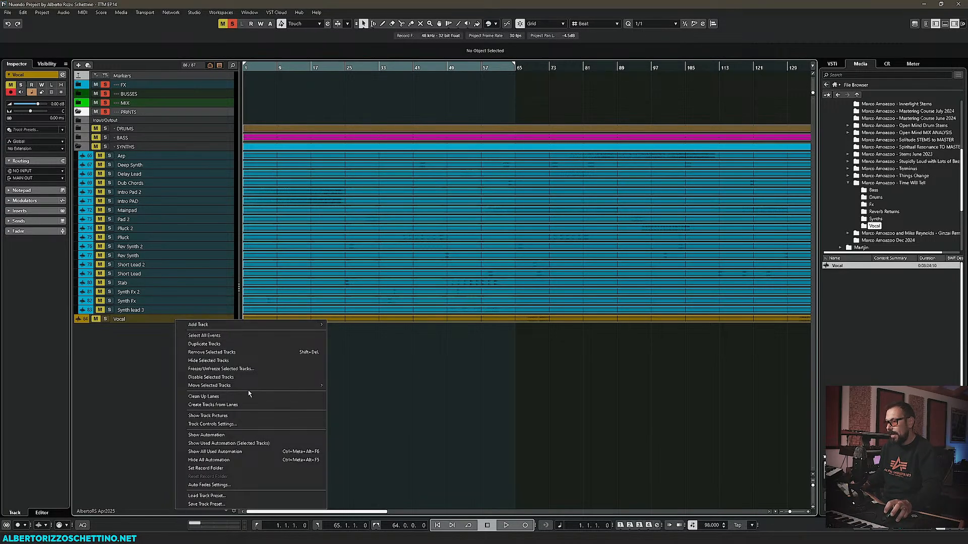
{"action": "mouse_move", "coordinate": [262, 386]}
{"action": "left_click", "coordinate": [351, 385]}
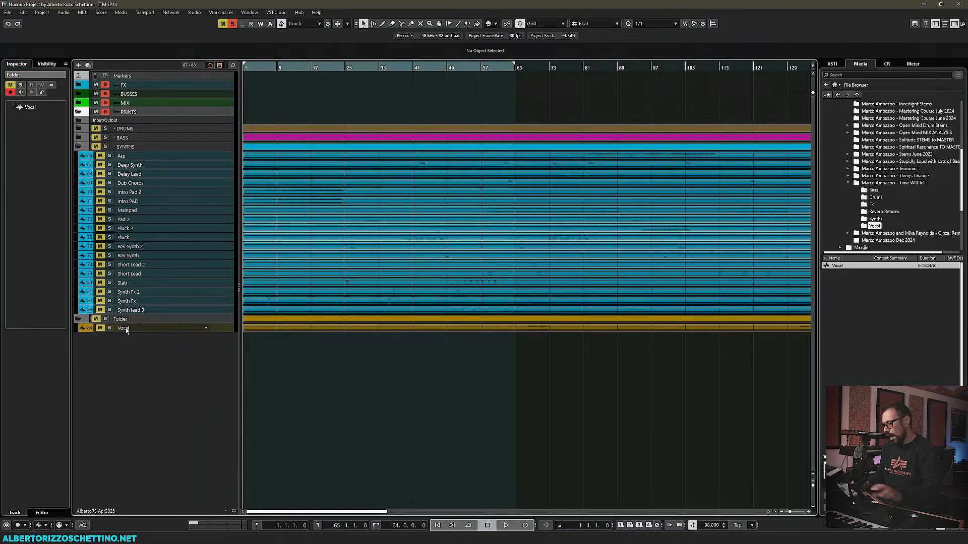
{"action": "double_click", "coordinate": [121, 320]}
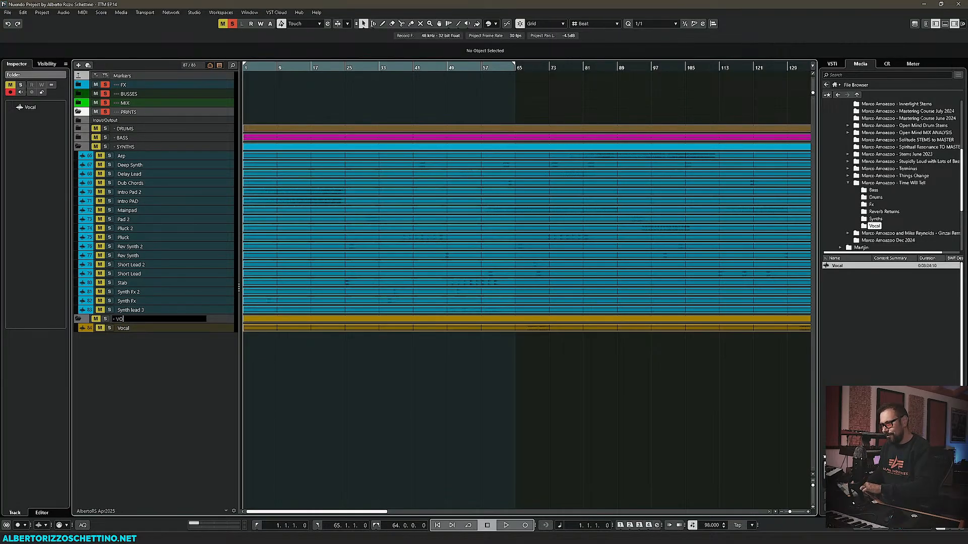
{"action": "key", "text": "Return"}
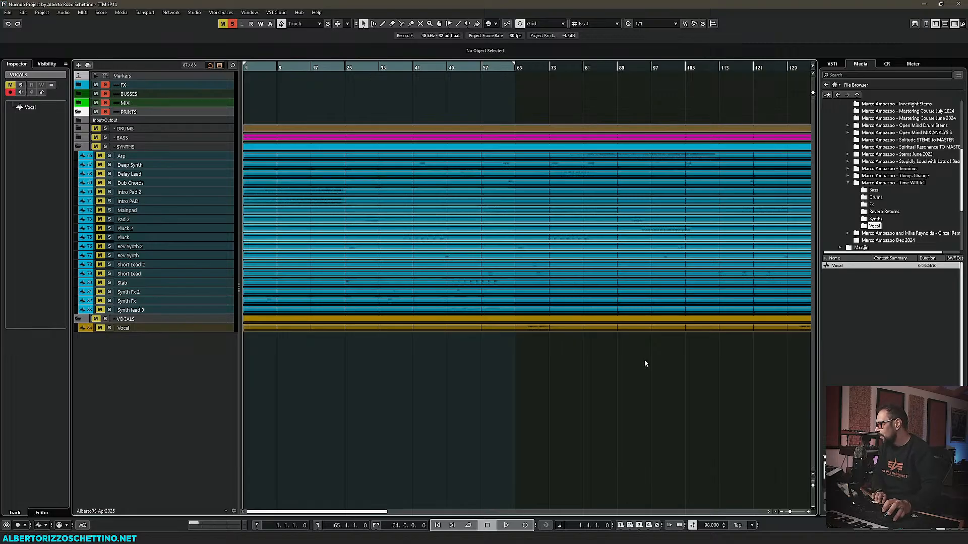
Step: Collapse the SYNTHS and VOCALS folders and import all stems of the Fx folder on different tracks below them at bar 1
{"action": "left_click", "coordinate": [84, 146]}
{"action": "left_click", "coordinate": [80, 155]}
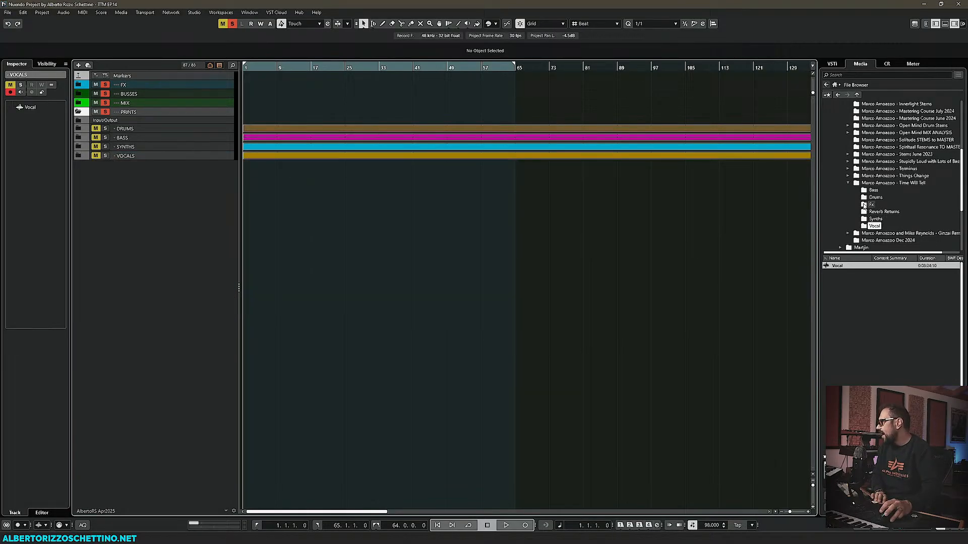
{"action": "mouse_move", "coordinate": [871, 204]}
{"action": "left_mouse_down"}
{"action": "mouse_move", "coordinate": [765, 209]}
{"action": "mouse_move", "coordinate": [186, 178]}
{"action": "mouse_move", "coordinate": [887, 205]}
{"action": "left_mouse_up"}
{"action": "left_click", "coordinate": [838, 266]}
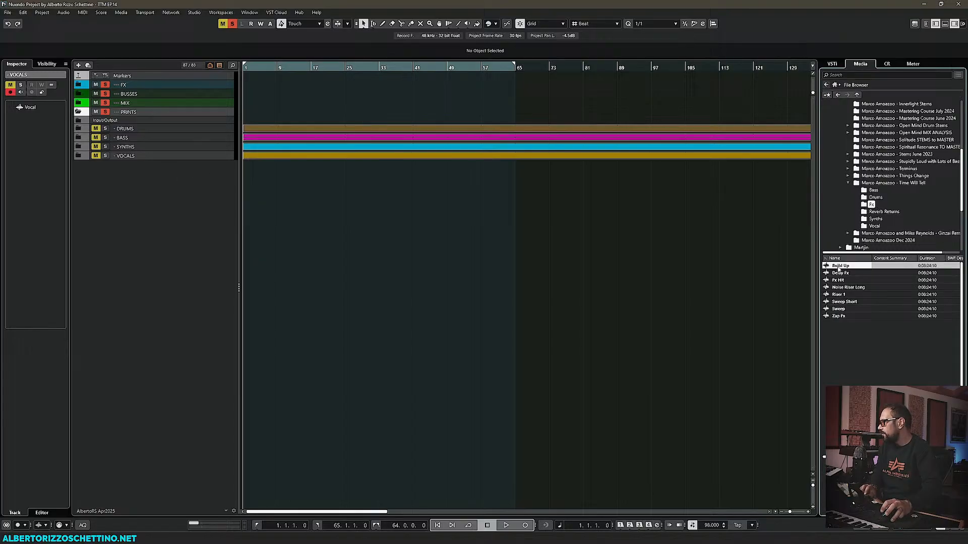
{"action": "left_click", "coordinate": [840, 316], "text": "shift"}
{"action": "left_click_drag", "start_coordinate": [839, 272], "coordinate": [372, 216]}
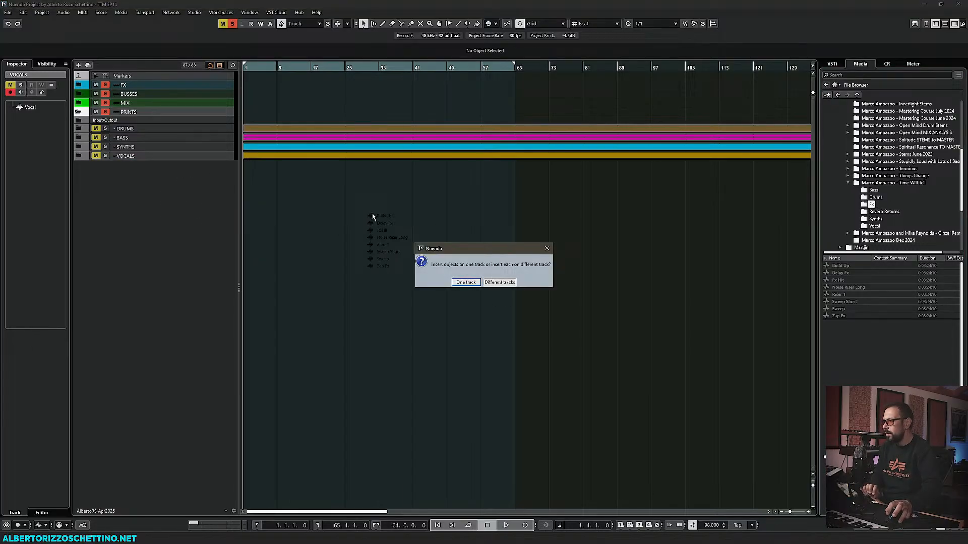
{"action": "left_click", "coordinate": [494, 282]}
{"action": "left_click", "coordinate": [525, 323]}
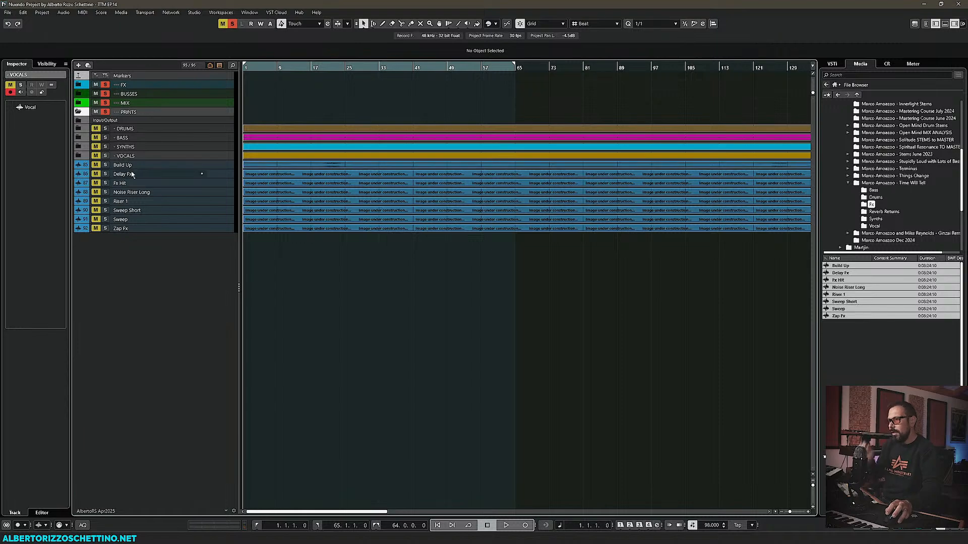
Step: Colour all effect tracks from Build Up to Zap Fx bright cyan
{"action": "left_click", "coordinate": [136, 164]}
{"action": "left_click", "coordinate": [146, 228], "text": "shift"}
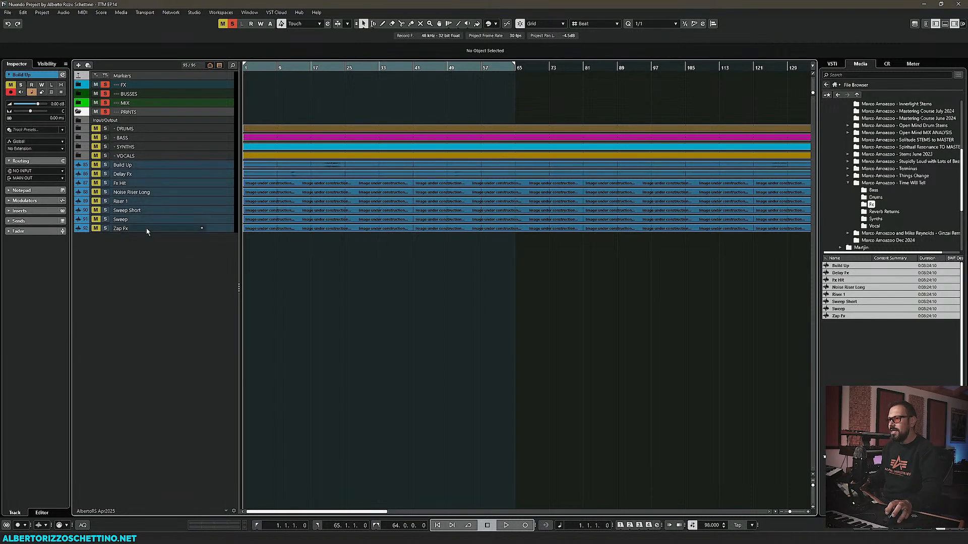
{"action": "left_click", "coordinate": [495, 23]}
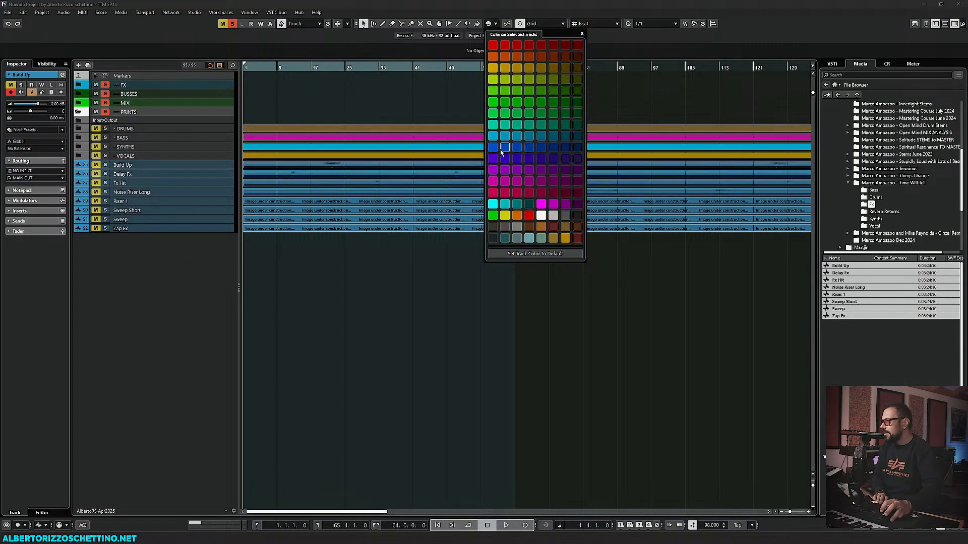
{"action": "left_click", "coordinate": [493, 205]}
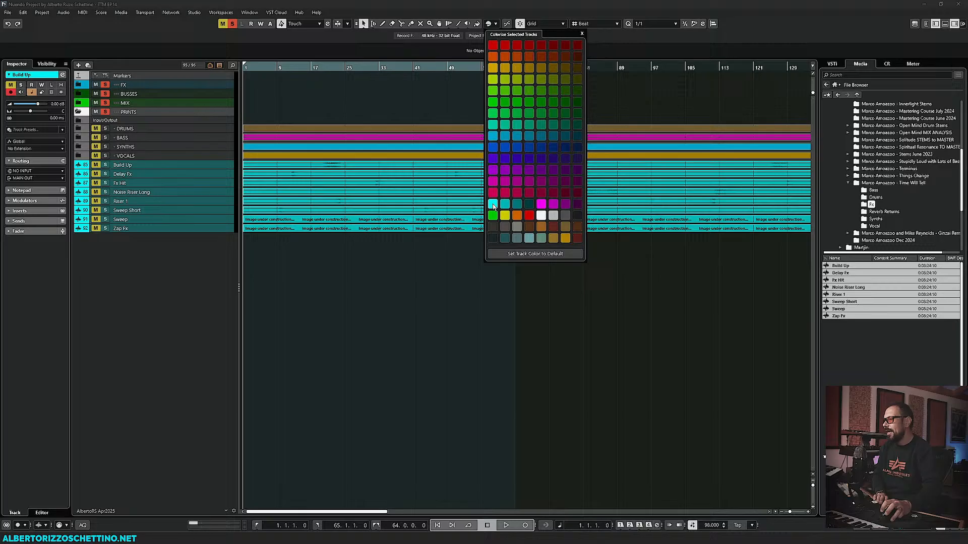
{"action": "left_click", "coordinate": [128, 251]}
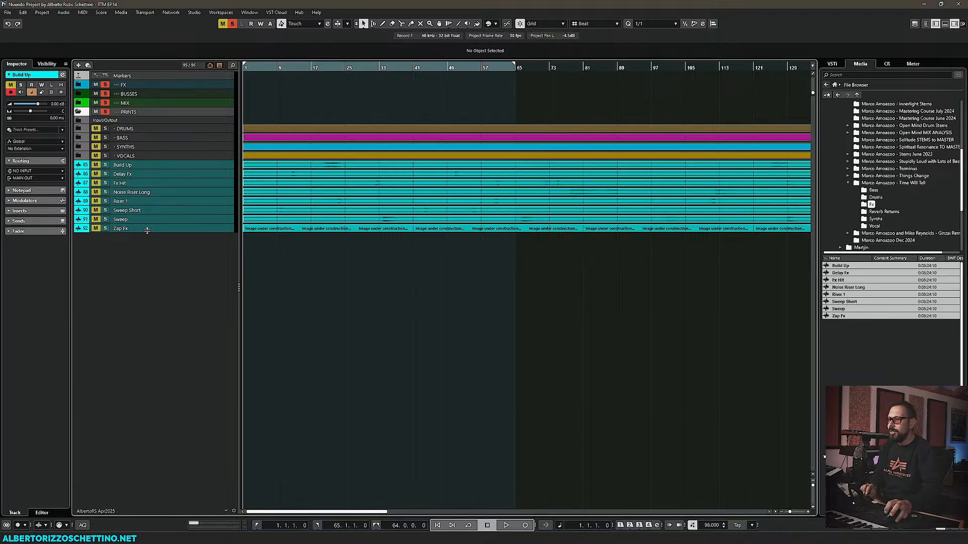
Step: Move the selected effect tracks into a new folder track named - FX and collapse it
{"action": "right_click", "coordinate": [162, 166]}
{"action": "mouse_move", "coordinate": [242, 226]}
{"action": "left_click", "coordinate": [336, 231]}
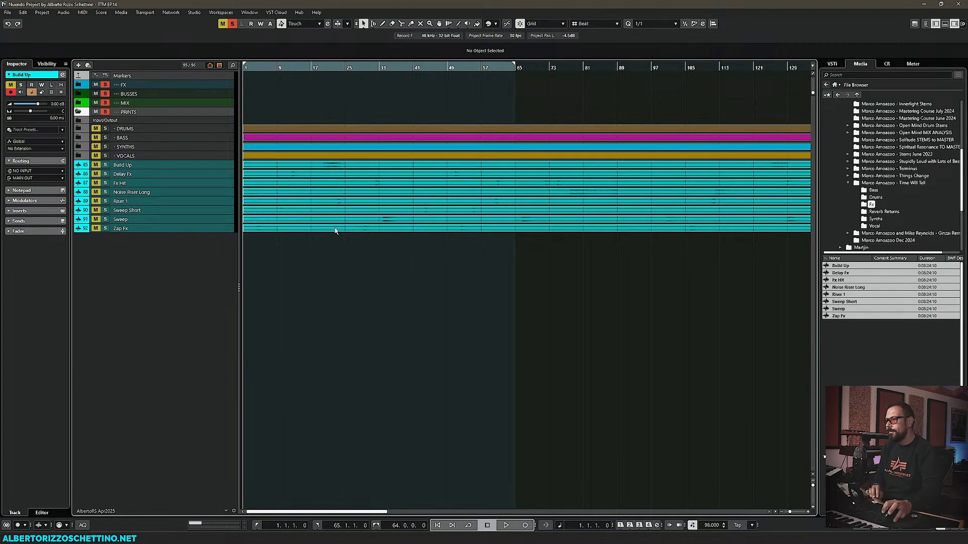
{"action": "double_click", "coordinate": [121, 167]}
{"action": "key", "text": "space"}
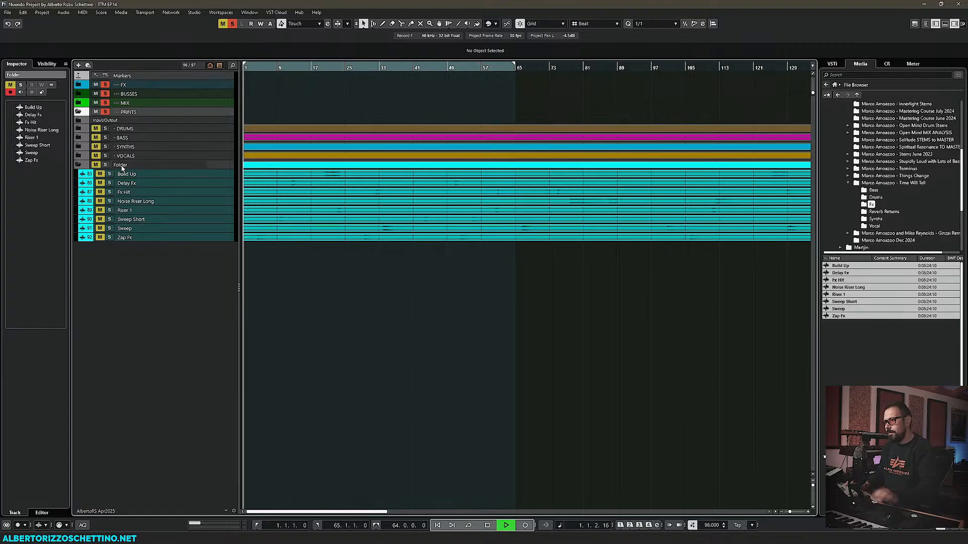
{"action": "double_click", "coordinate": [121, 166]}
{"action": "type", "text": "- FX"}
{"action": "key", "text": "Return"}
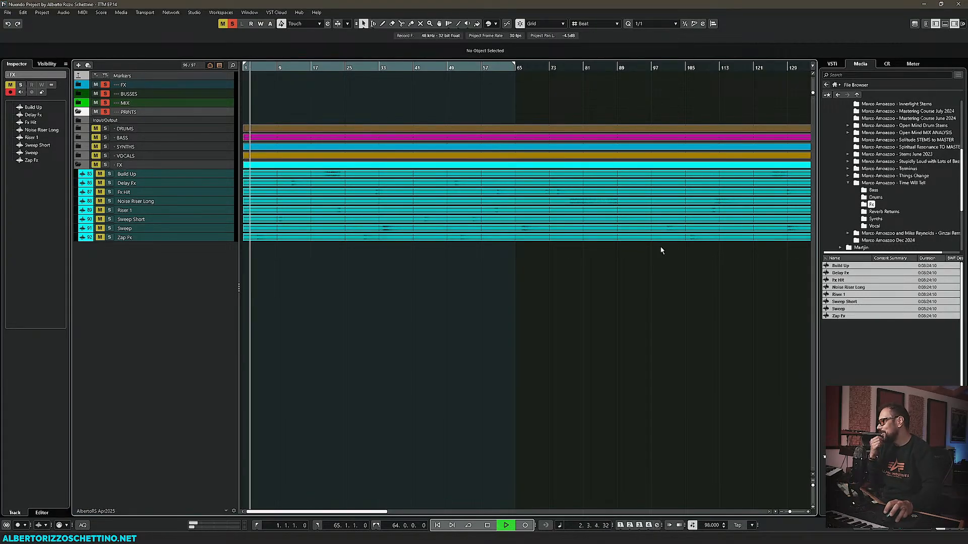
{"action": "left_click", "coordinate": [78, 165]}
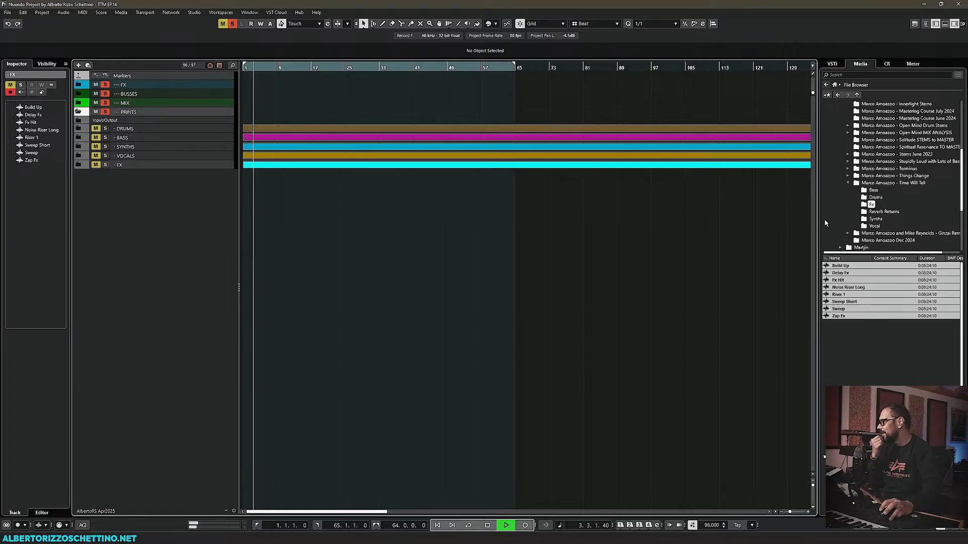
Step: Select all stems in the Reverb Returns folder of Time Will Tell
{"action": "left_click", "coordinate": [876, 212]}
{"action": "left_click", "coordinate": [845, 266]}
{"action": "key", "text": "ctrl+a"}
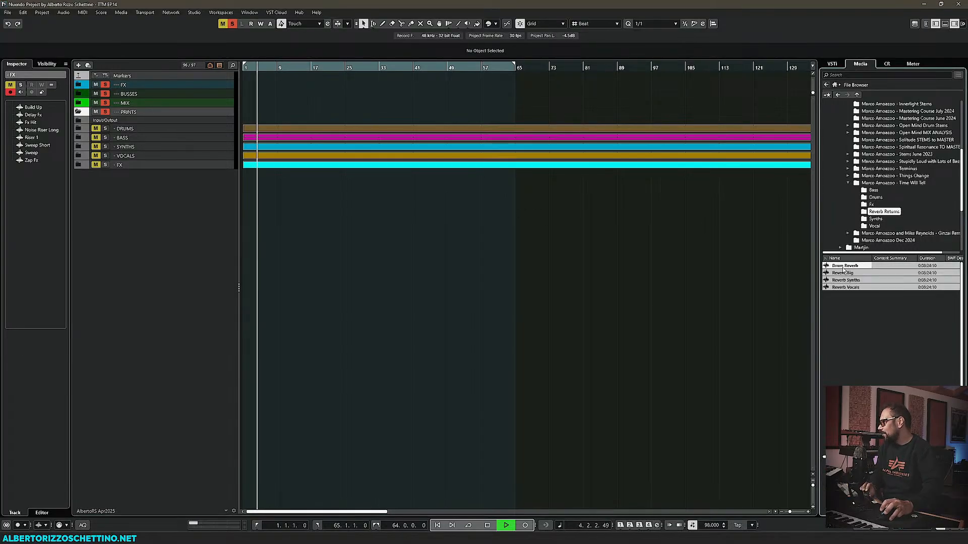
Step: Try to import the reverb return stems on different tracks during playback, and remove the misplaced tracks
{"action": "left_click_drag", "start_coordinate": [846, 266], "coordinate": [166, 212]}
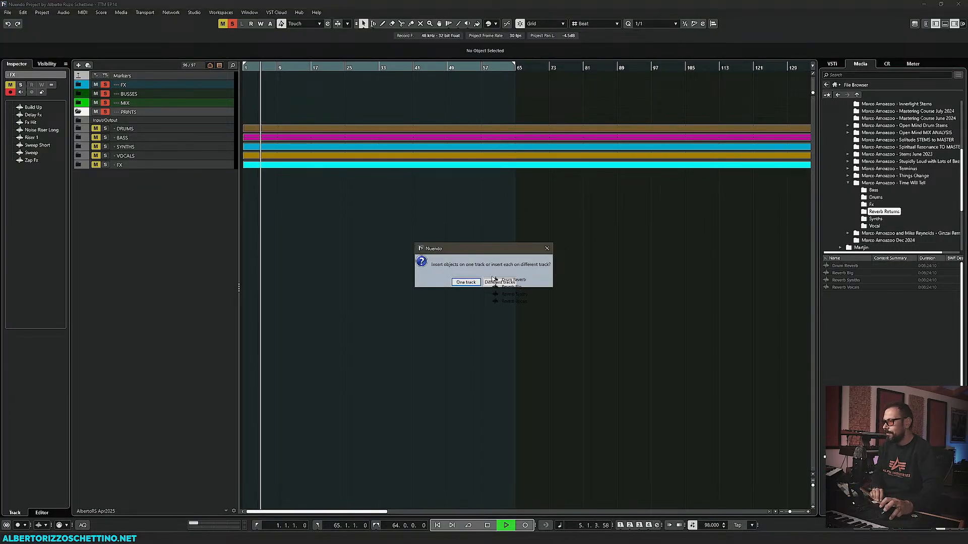
{"action": "left_click", "coordinate": [537, 322]}
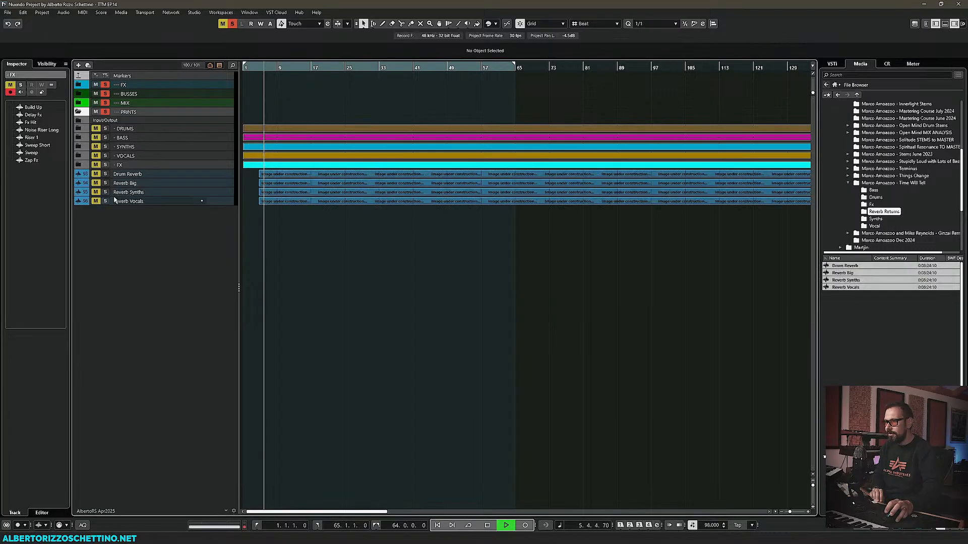
{"action": "key", "text": "space"}
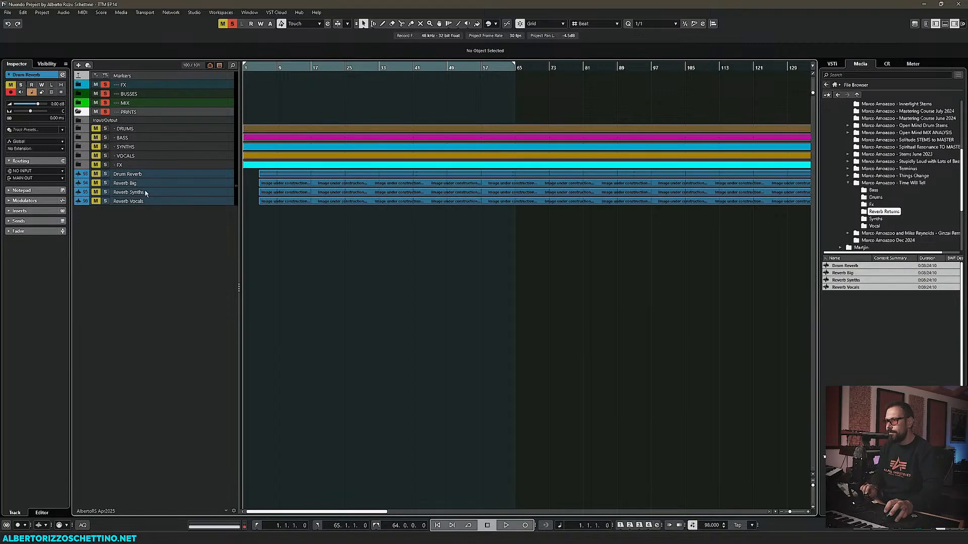
{"action": "left_click", "coordinate": [79, 156]}
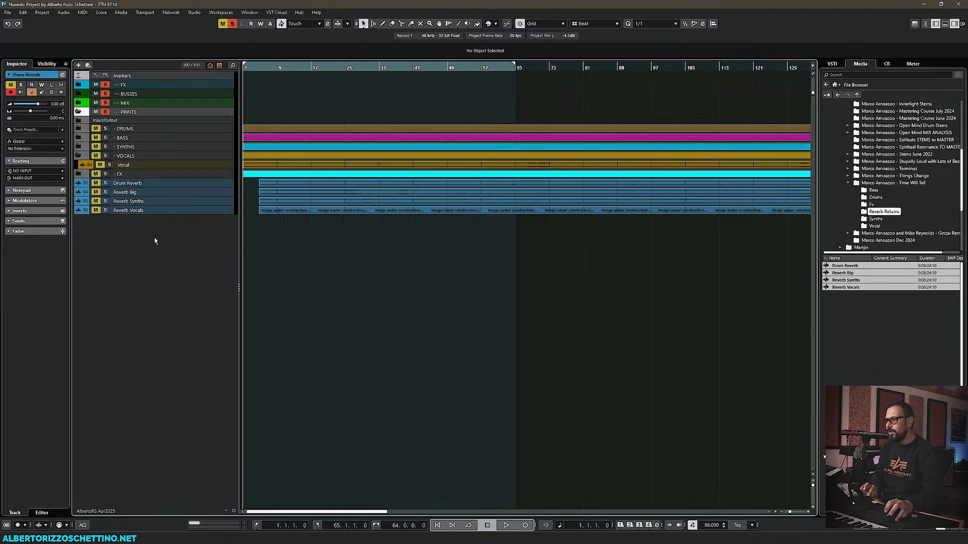
{"action": "key", "text": "Delete"}
Step: Import the selected reverb return stems on different tracks below the FX folder at bar 1
{"action": "left_click_drag", "start_coordinate": [821, 265], "coordinate": [131, 201]}
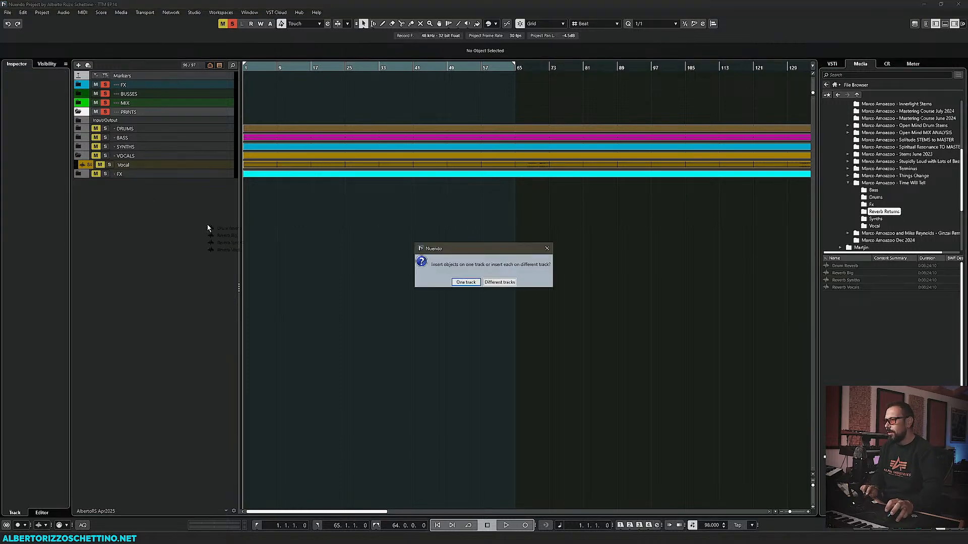
{"action": "left_click", "coordinate": [499, 283]}
{"action": "left_click", "coordinate": [536, 322]}
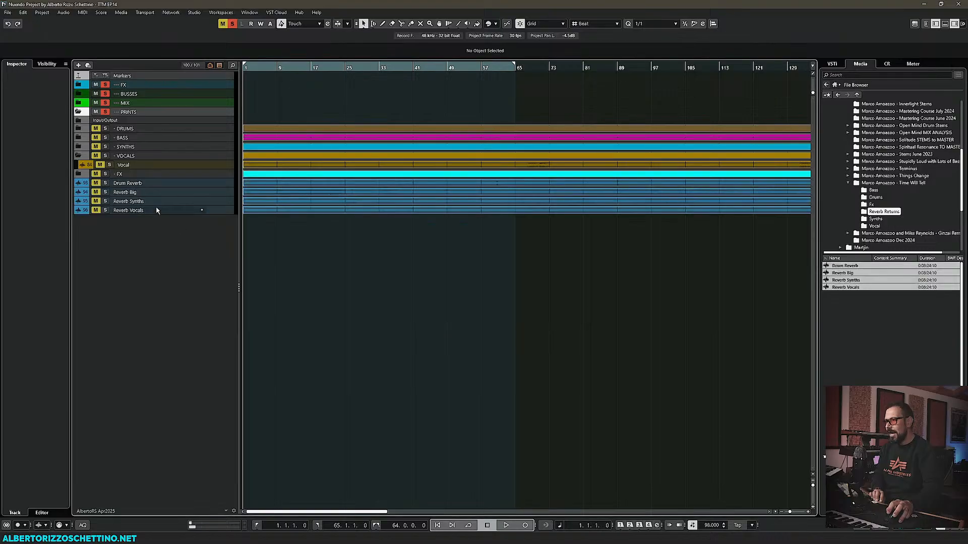
Step: Colour the four reverb tracks from Drum Reverb to Reverb Vocals dark teal
{"action": "left_click", "coordinate": [496, 24]}
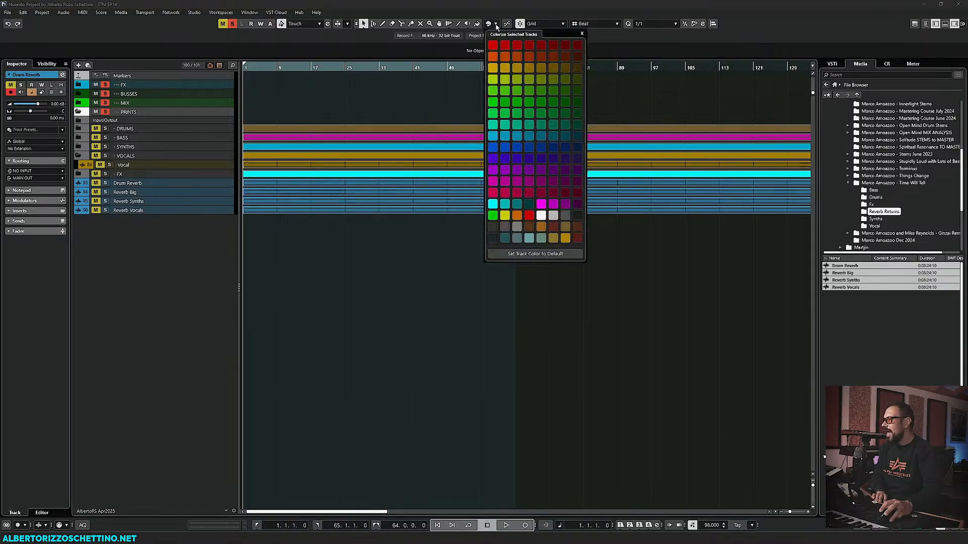
{"action": "left_click", "coordinate": [517, 204]}
{"action": "left_click", "coordinate": [196, 226]}
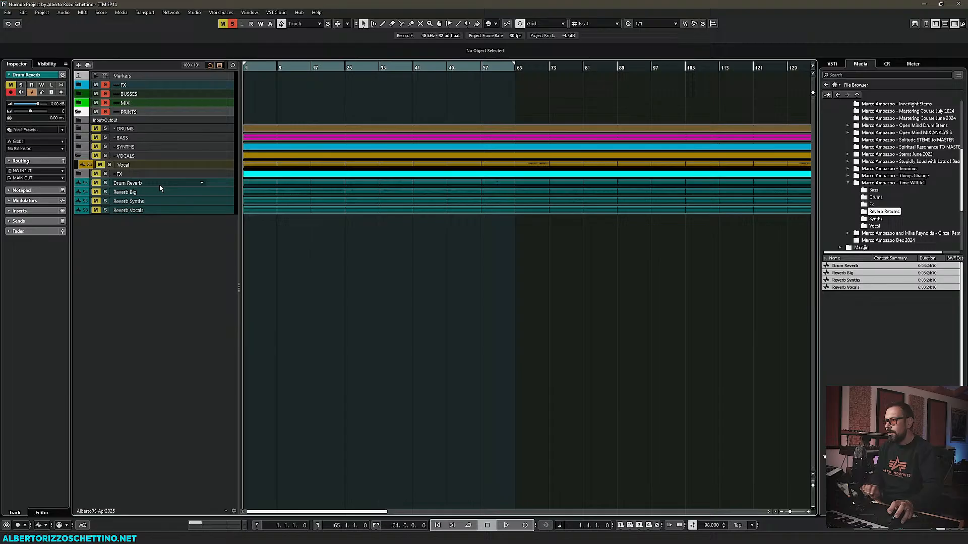
Step: Move the reverb tracks into a new folder track named - REVERB RETURNS, and collapse it and the VOCALS folder
{"action": "right_click", "coordinate": [169, 213]}
{"action": "mouse_move", "coordinate": [253, 280]}
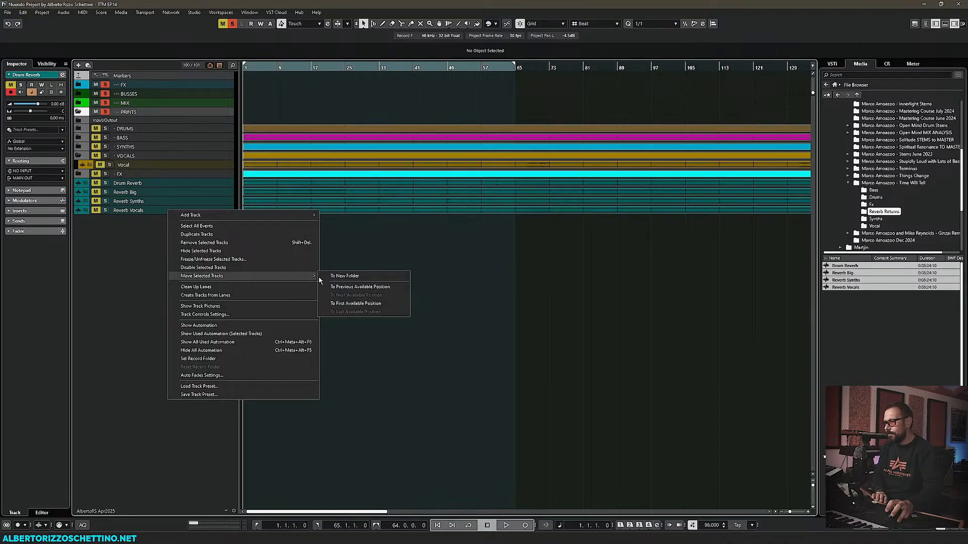
{"action": "left_click", "coordinate": [353, 278]}
{"action": "left_click", "coordinate": [124, 184]}
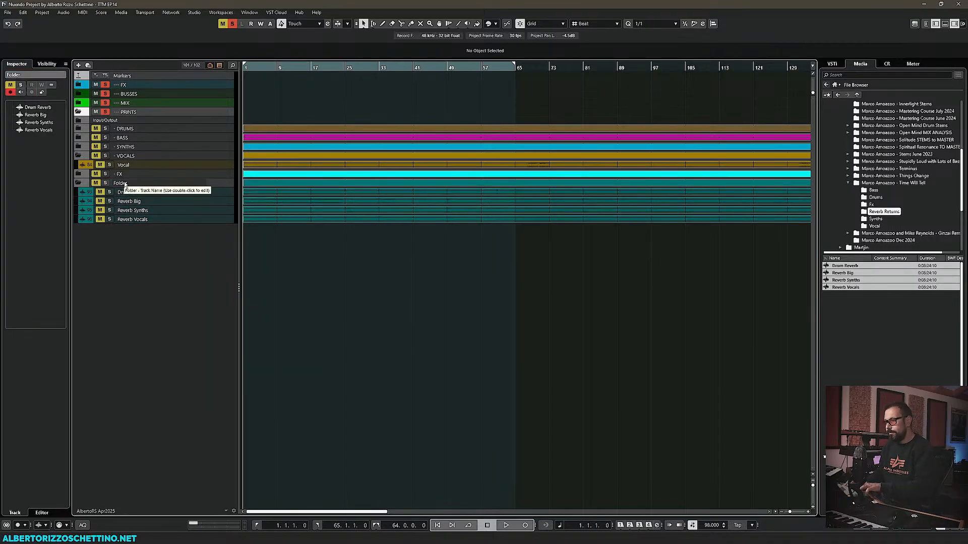
{"action": "double_click", "coordinate": [124, 184]}
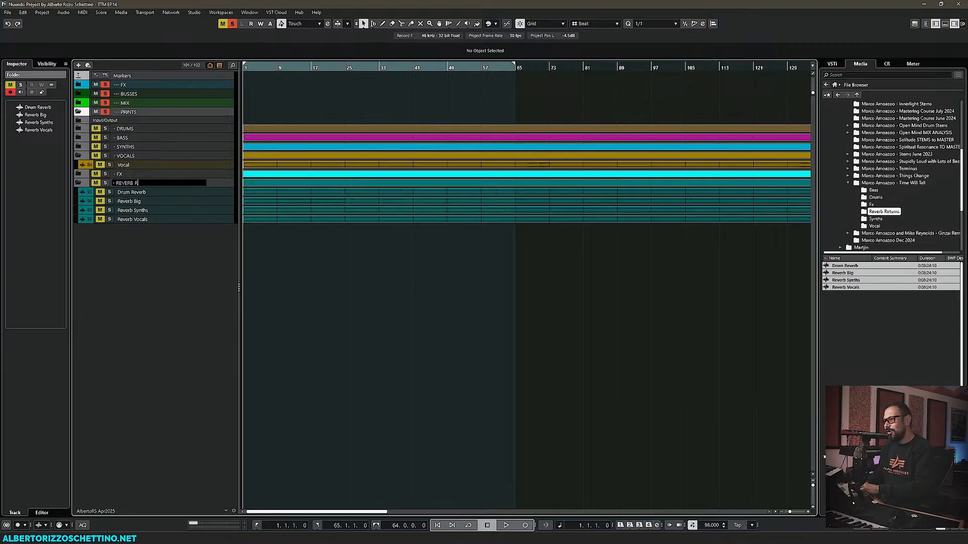
{"action": "type", "text": "- REVERB RETURNS"}
{"action": "key", "text": "Return"}
{"action": "left_click", "coordinate": [78, 183]}
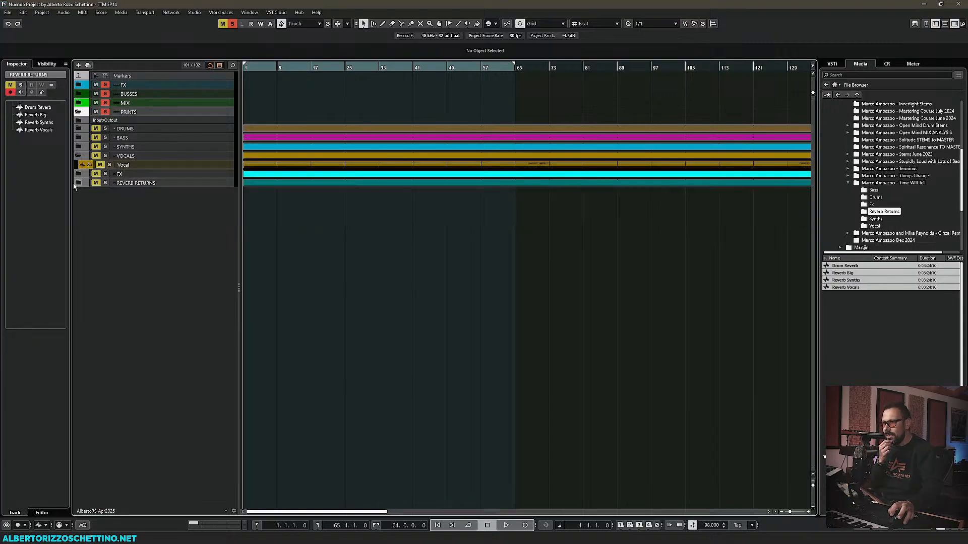
{"action": "left_click", "coordinate": [78, 156]}
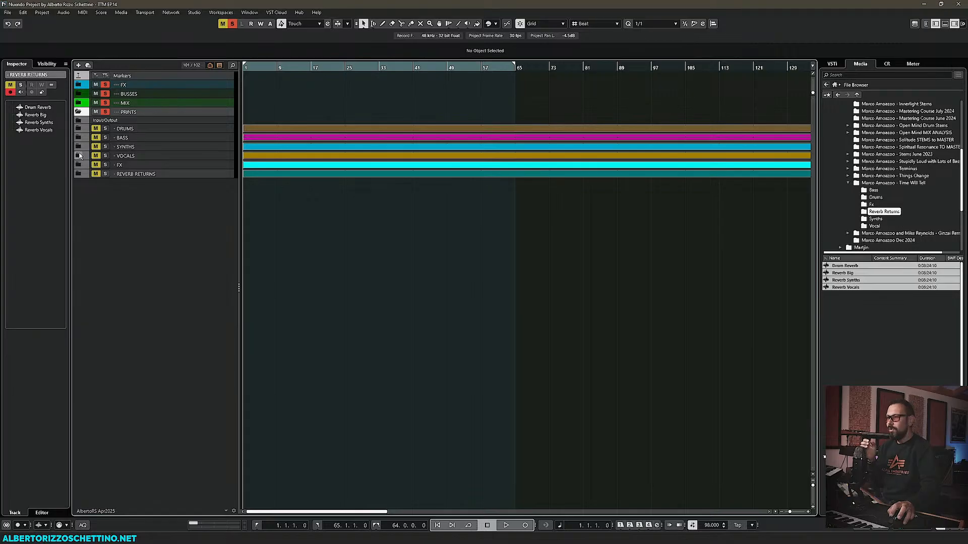
Step: Expand the DRUMS folder, and narrow the MixConsole channel strips so 40 channels fit, with the view starting at the first channel
{"action": "left_click", "coordinate": [81, 129]}
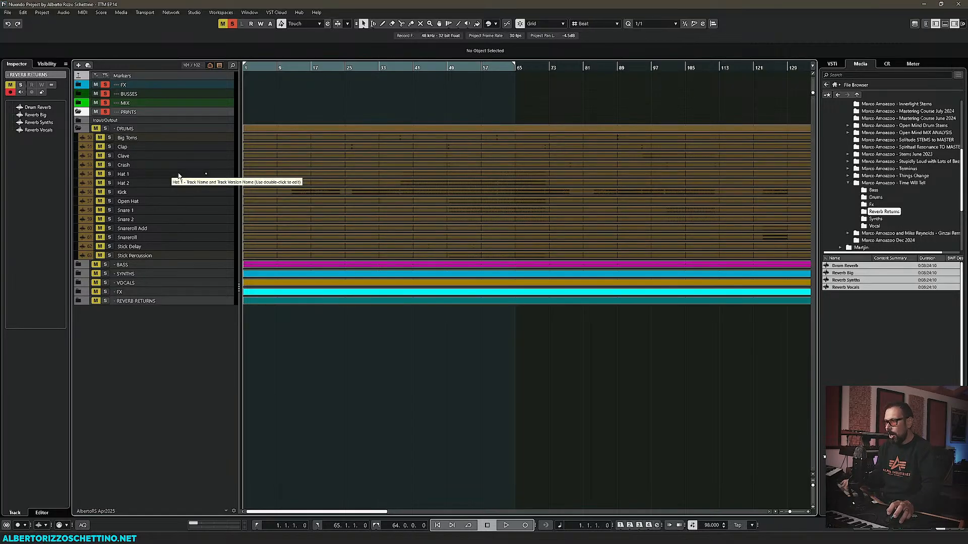
{"action": "key", "text": "F3"}
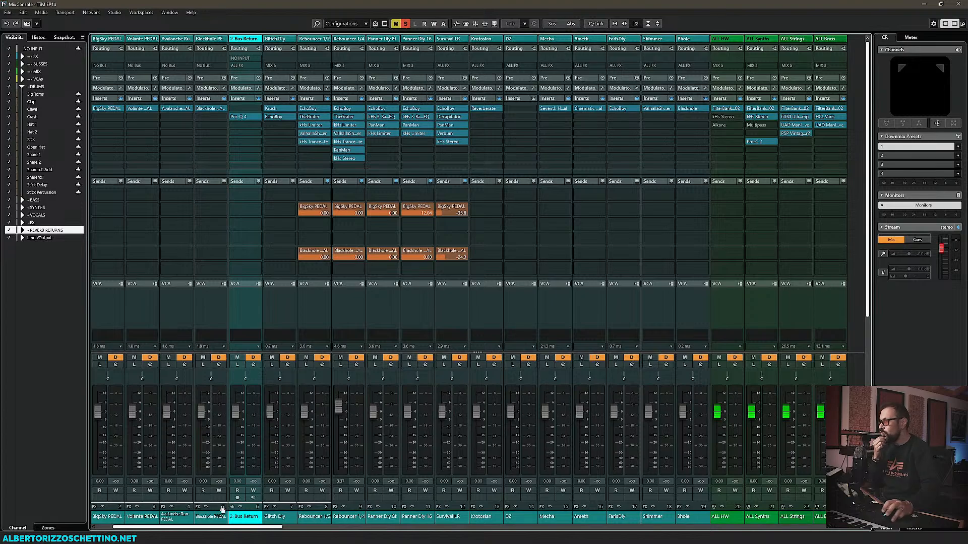
{"action": "left_click", "coordinate": [624, 24]}
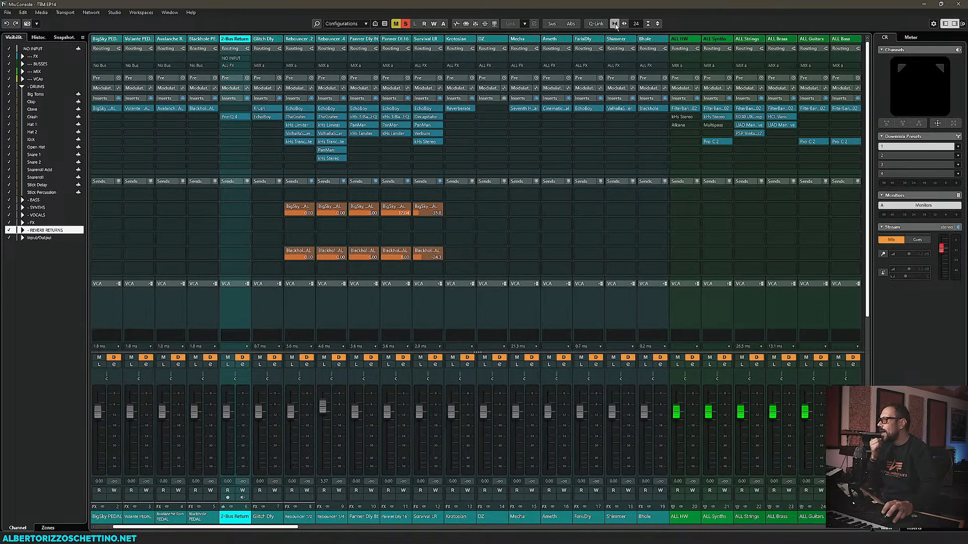
{"action": "left_click", "coordinate": [614, 25]}
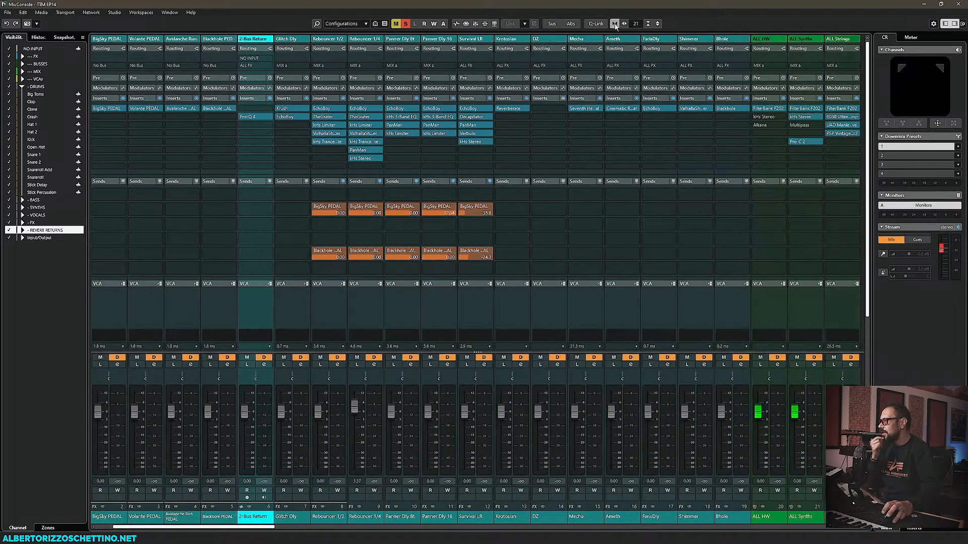
{"action": "left_click", "coordinate": [615, 24]}
{"action": "left_click", "coordinate": [615, 25]}
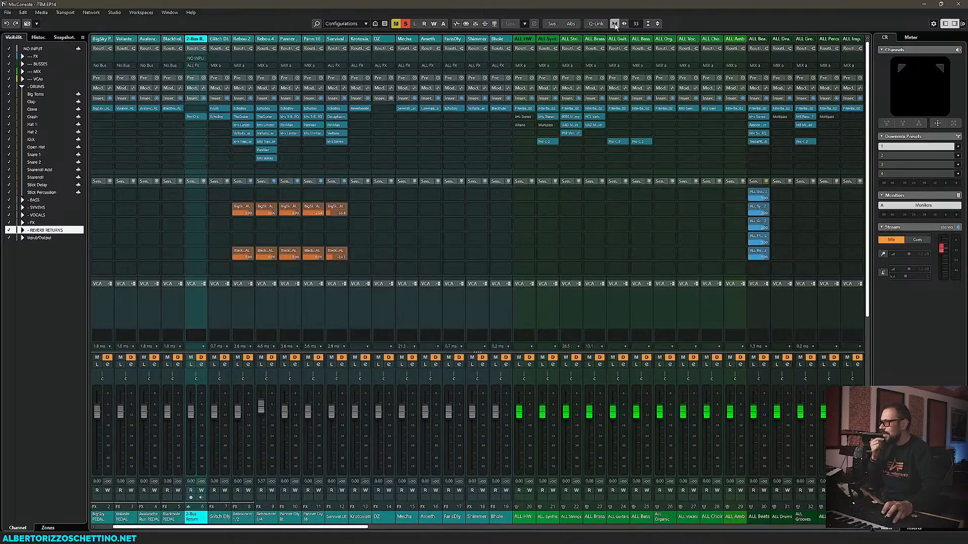
{"action": "left_click", "coordinate": [615, 25]}
{"action": "left_click", "coordinate": [615, 24]}
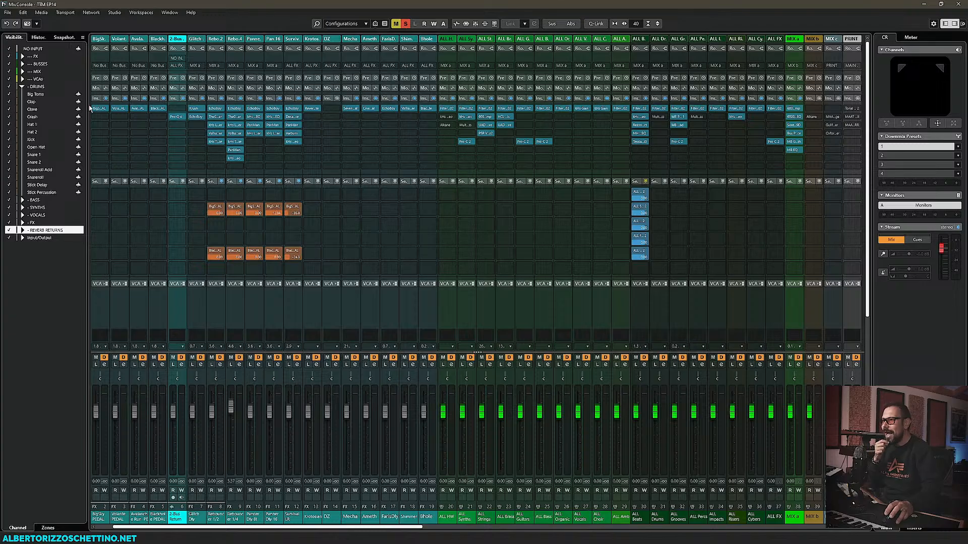
{"action": "left_click_drag", "start_coordinate": [151, 527], "coordinate": [103, 526]}
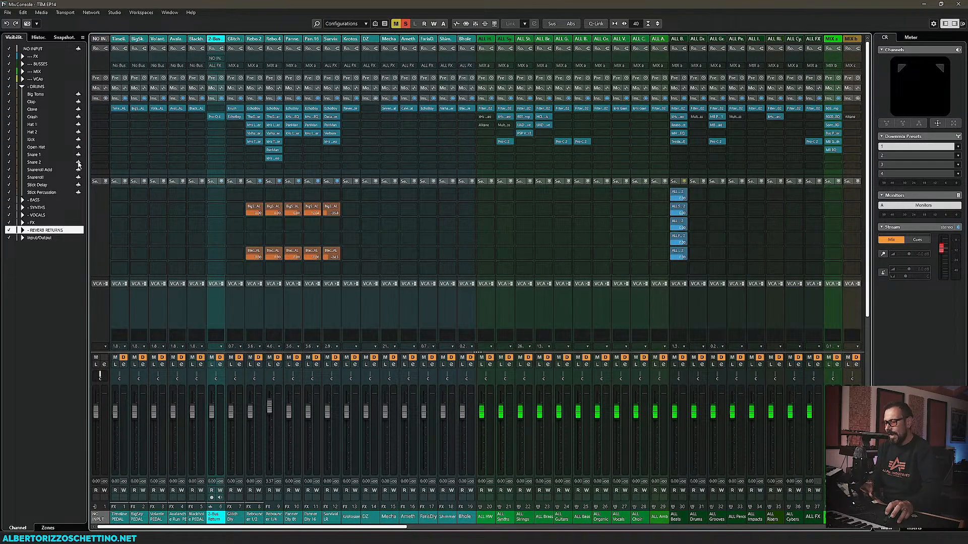
Step: Return to the project window, collapse the DRUMS folder and move the stem folders from DRUMS to REVERB RETURNS above the Markers track
{"action": "key", "text": "F3"}
{"action": "left_click", "coordinate": [80, 130]}
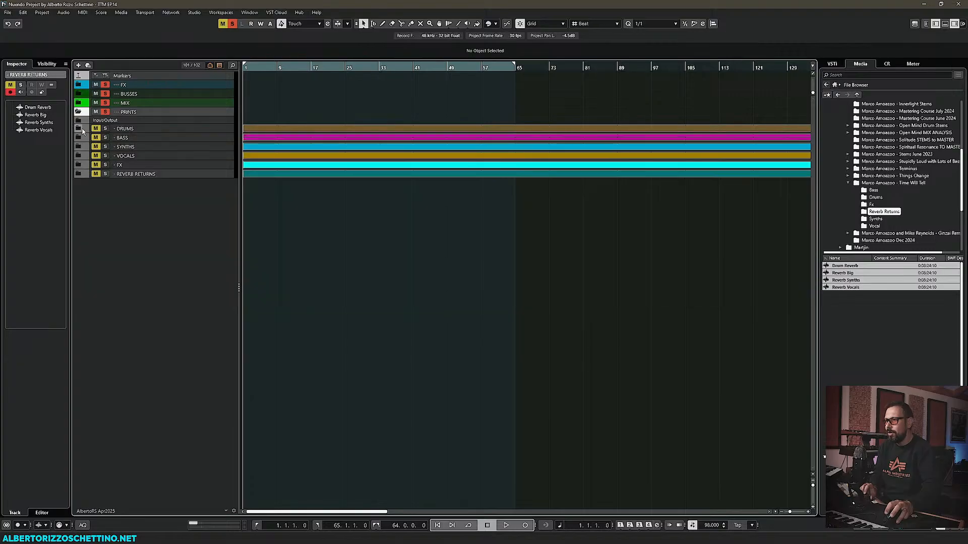
{"action": "left_click", "coordinate": [132, 129]}
{"action": "left_click", "coordinate": [133, 173], "text": "shift"}
{"action": "left_click_drag", "start_coordinate": [129, 129], "coordinate": [129, 73]}
{"action": "left_click", "coordinate": [125, 130]}
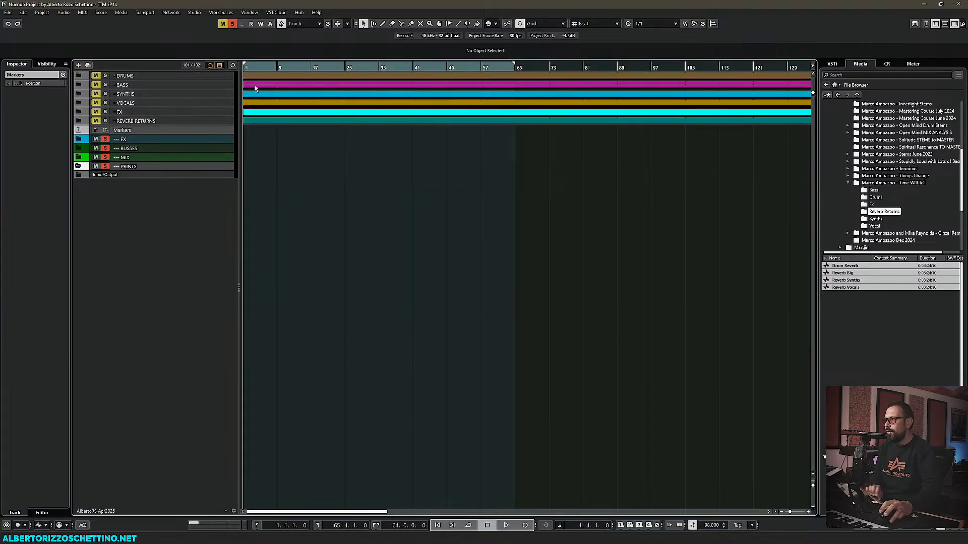
{"action": "left_click", "coordinate": [497, 25]}
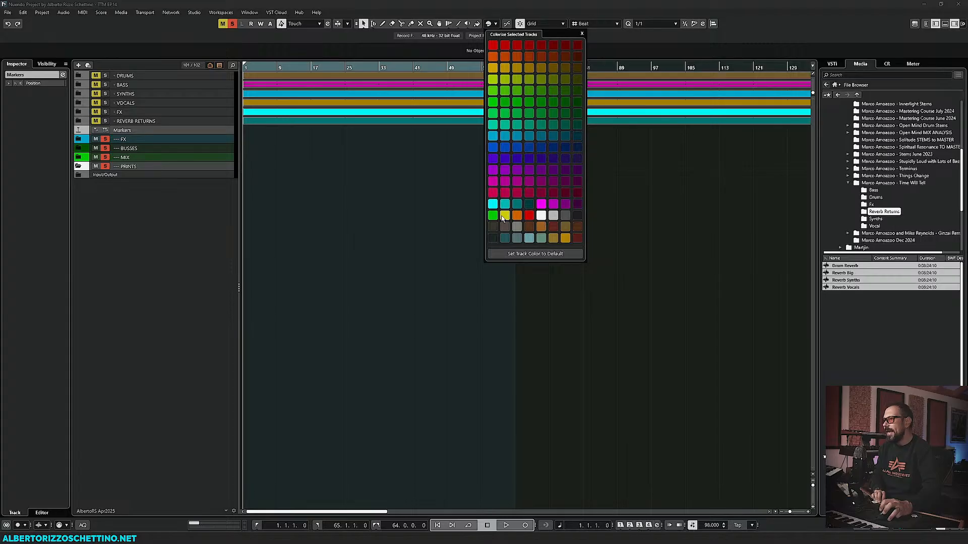
{"action": "left_click", "coordinate": [129, 228]}
Step: In the MixConsole, select the drum channels from Big Toms to Stick Percussion, enable Q-Link and set their inputs to No Bus
{"action": "left_click", "coordinate": [166, 76]}
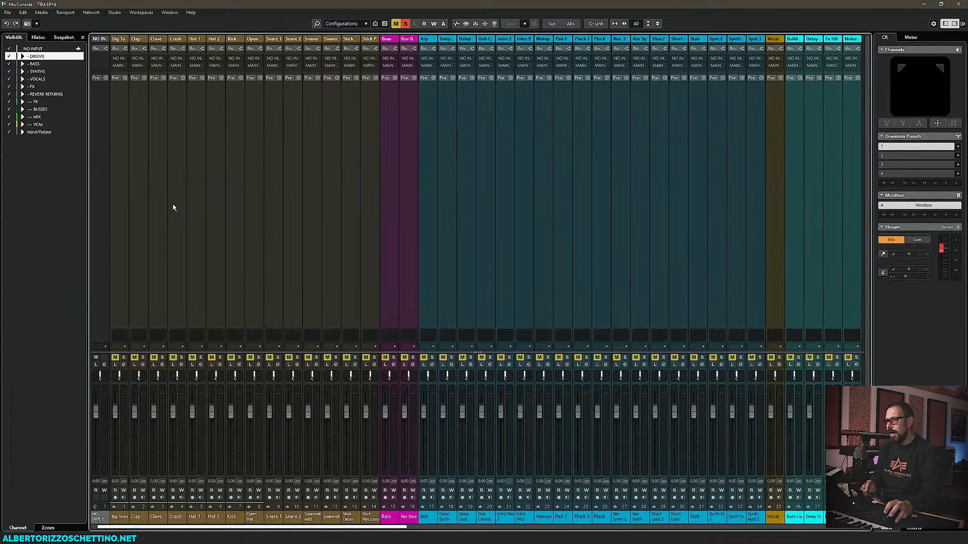
{"action": "key", "text": "F3"}
{"action": "left_click", "coordinate": [117, 39]}
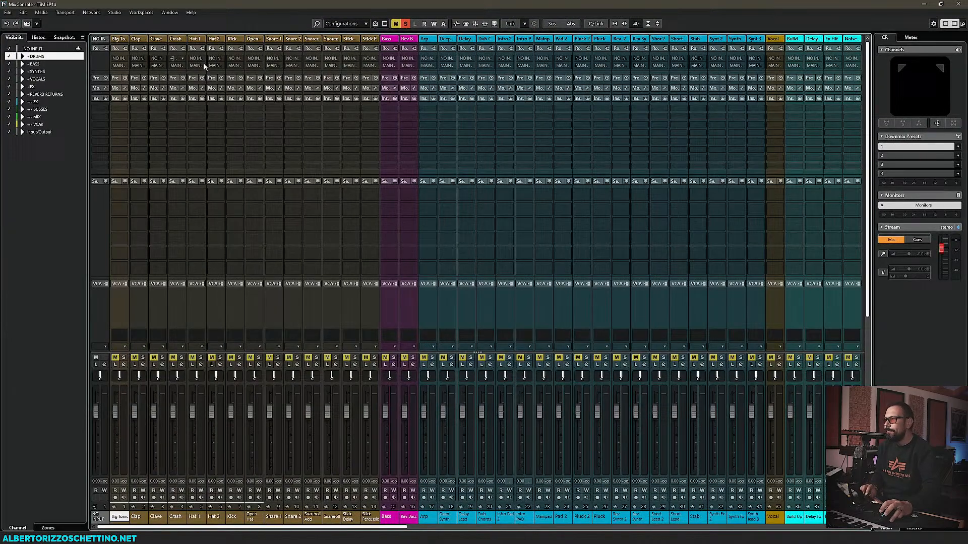
{"action": "left_click", "coordinate": [369, 39], "text": "shift"}
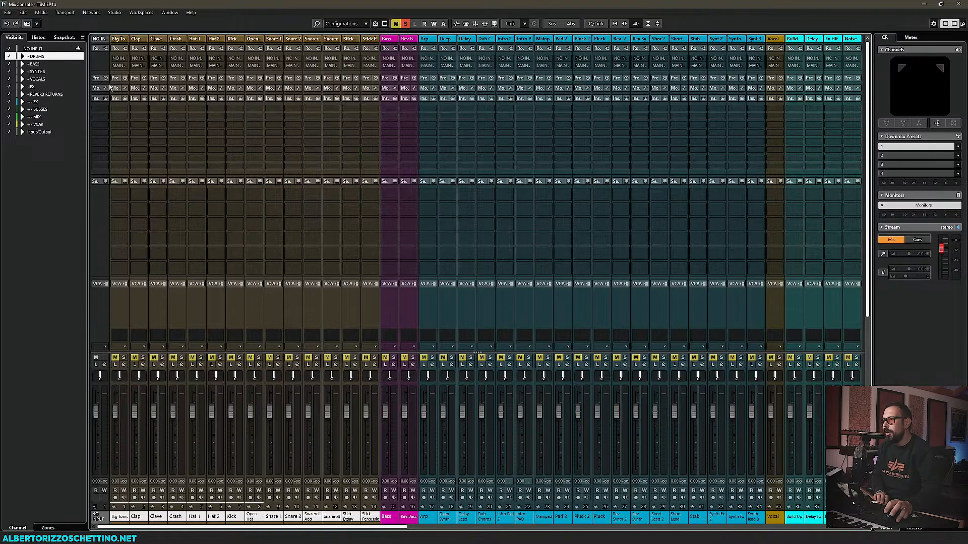
{"action": "left_click", "coordinate": [596, 24]}
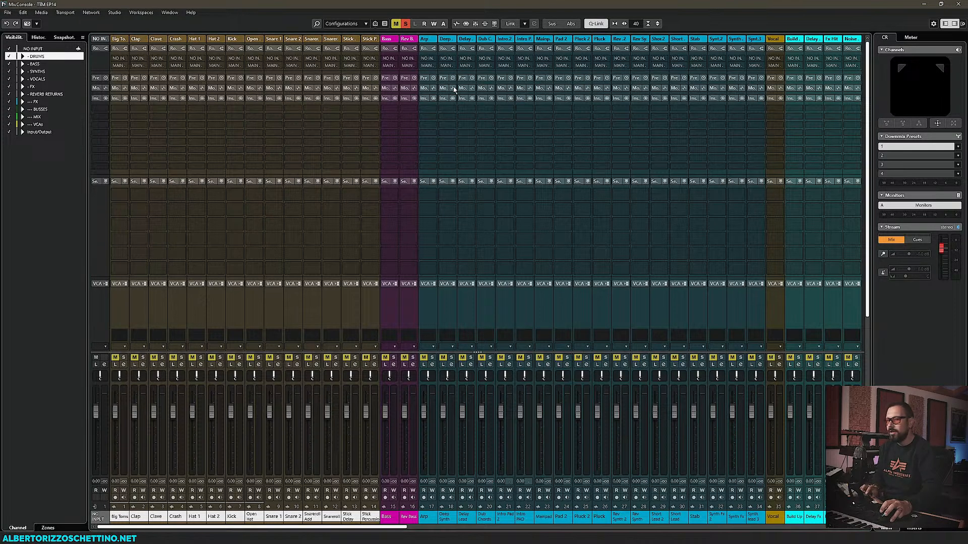
{"action": "left_click", "coordinate": [120, 66]}
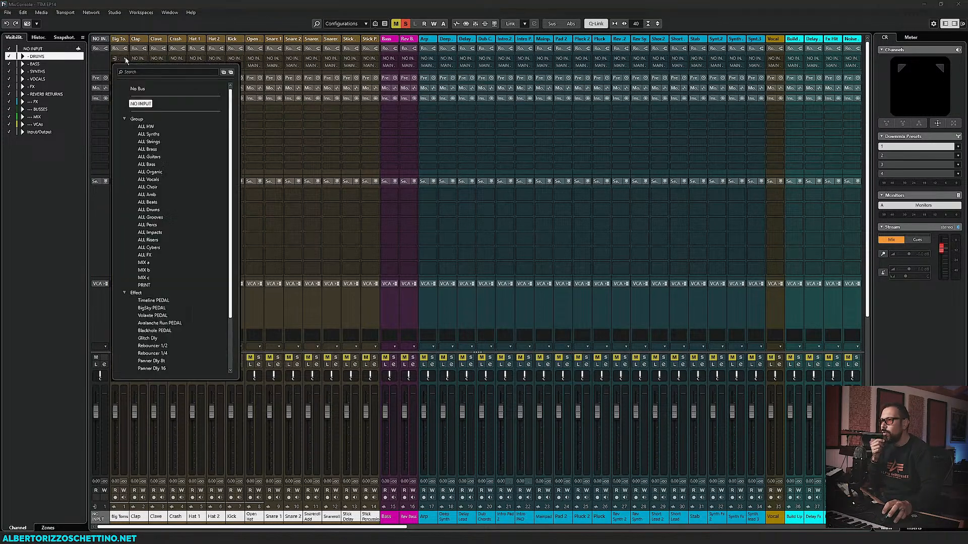
{"action": "left_click", "coordinate": [138, 88]}
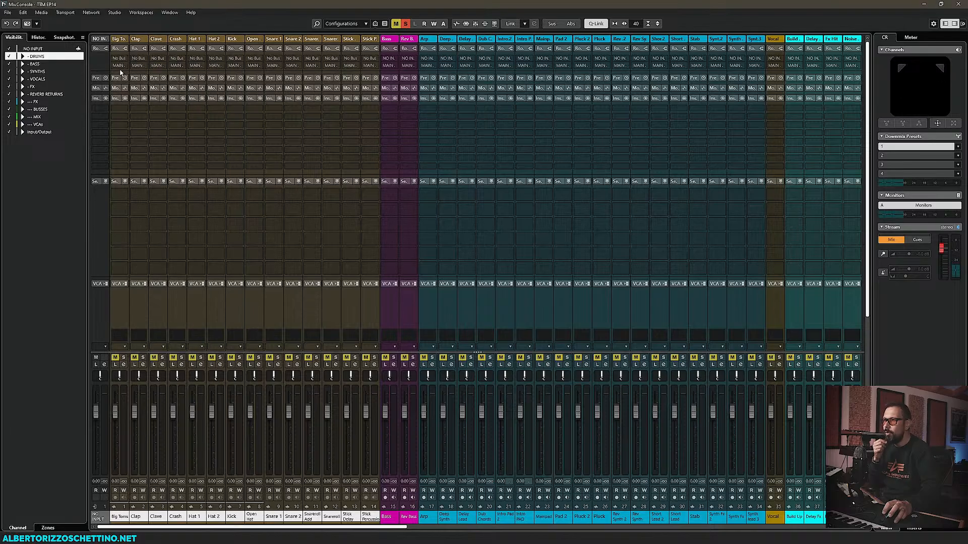
Step: Route the outputs of the linked drum channels to the ALL Drums group
{"action": "left_click", "coordinate": [119, 66]}
{"action": "left_click", "coordinate": [125, 142]}
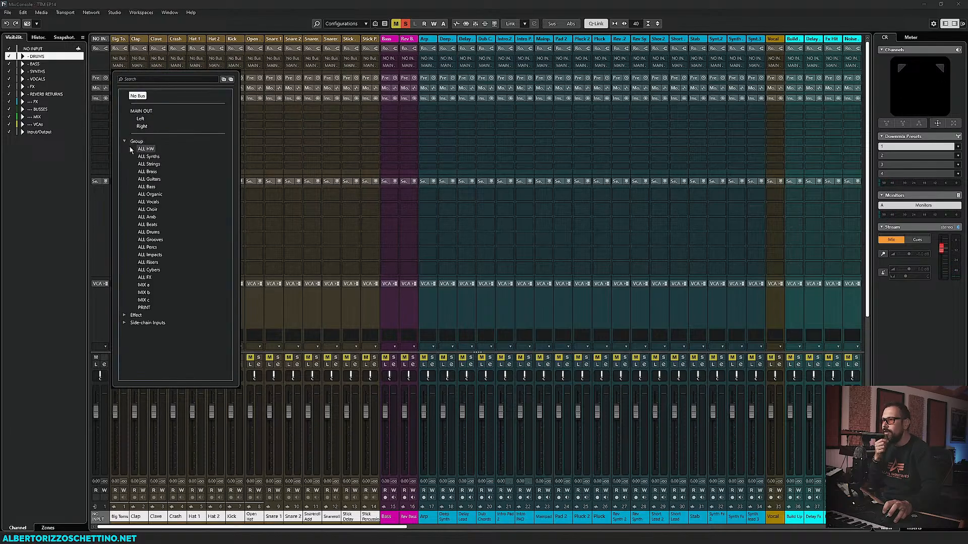
{"action": "left_click", "coordinate": [143, 232]}
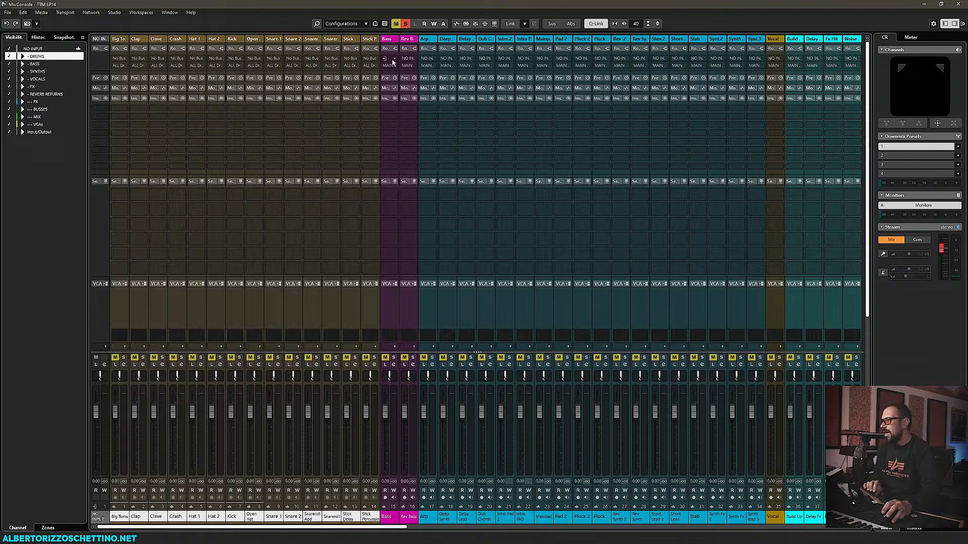
Step: Set the inputs of the Bass and Rev Bass channels to No Bus and route their outputs to the ALL Bass group
{"action": "left_click", "coordinate": [390, 41]}
{"action": "left_click", "coordinate": [407, 39], "text": "ctrl"}
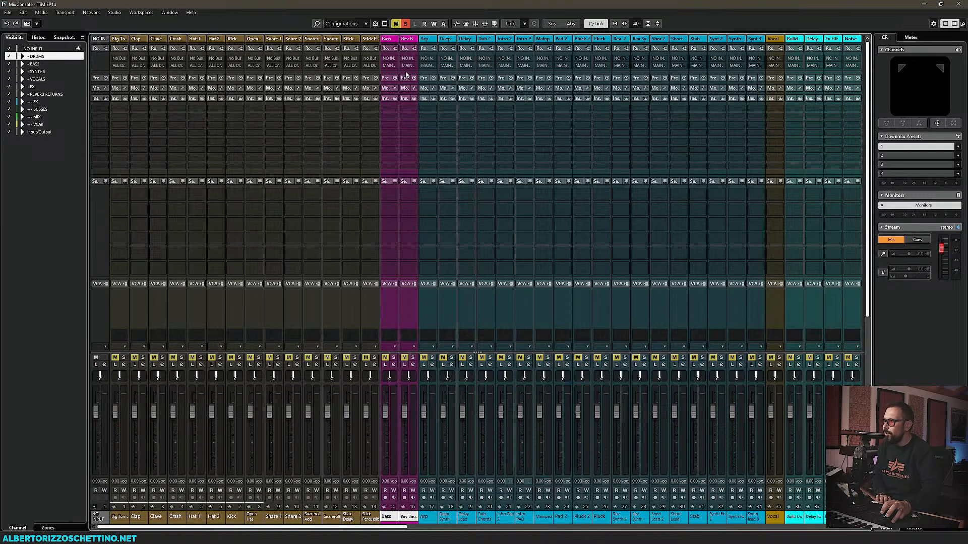
{"action": "left_click", "coordinate": [389, 58]}
{"action": "left_click", "coordinate": [383, 72]}
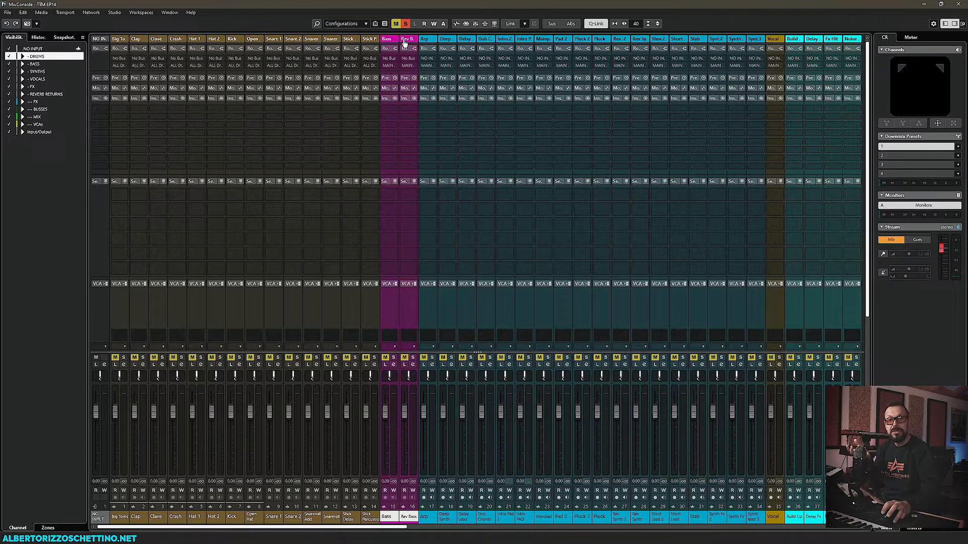
{"action": "left_click", "coordinate": [395, 67]}
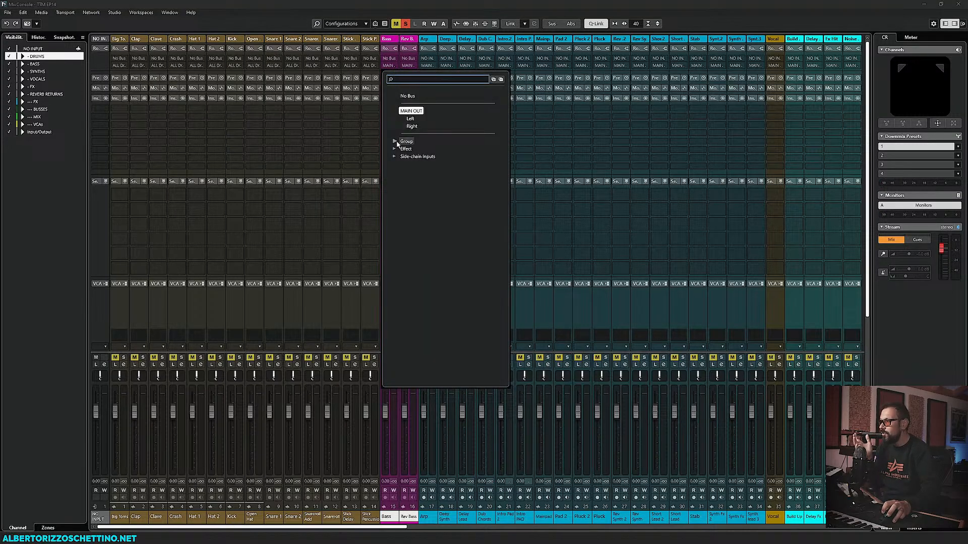
{"action": "left_click", "coordinate": [396, 142]}
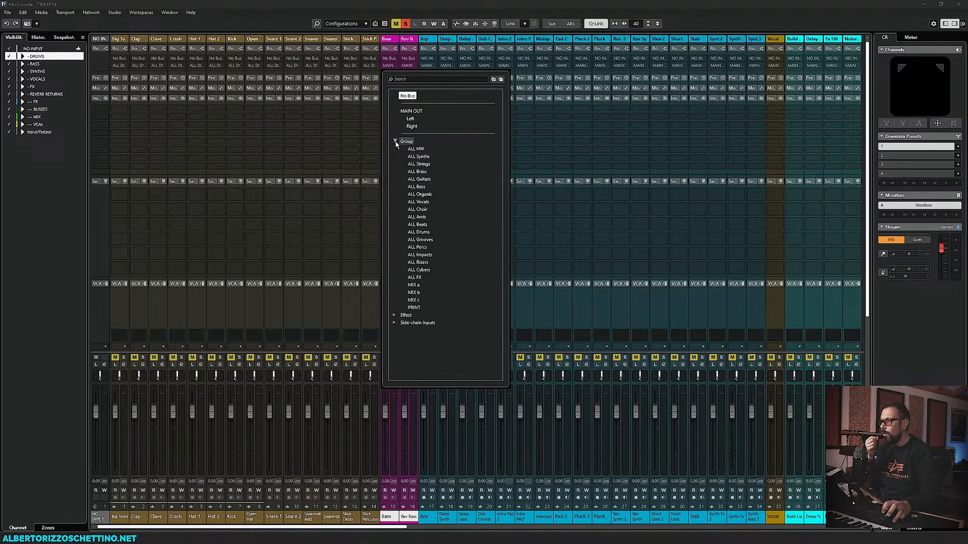
{"action": "left_click", "coordinate": [411, 187]}
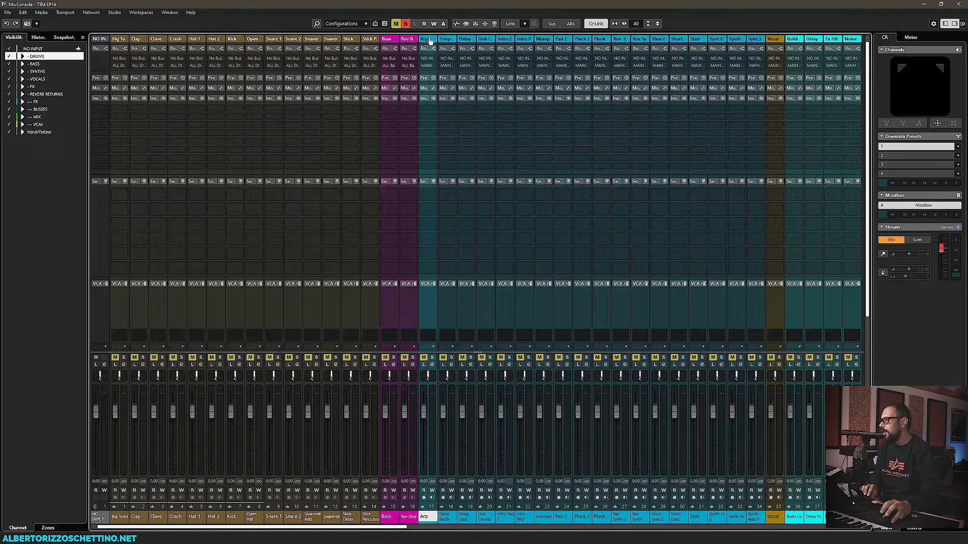
Step: Set the inputs of the synth channels from Arp to Synth lead 3 to No Bus and their outputs to the ALL Synths group
{"action": "left_click", "coordinate": [751, 39], "text": "shift"}
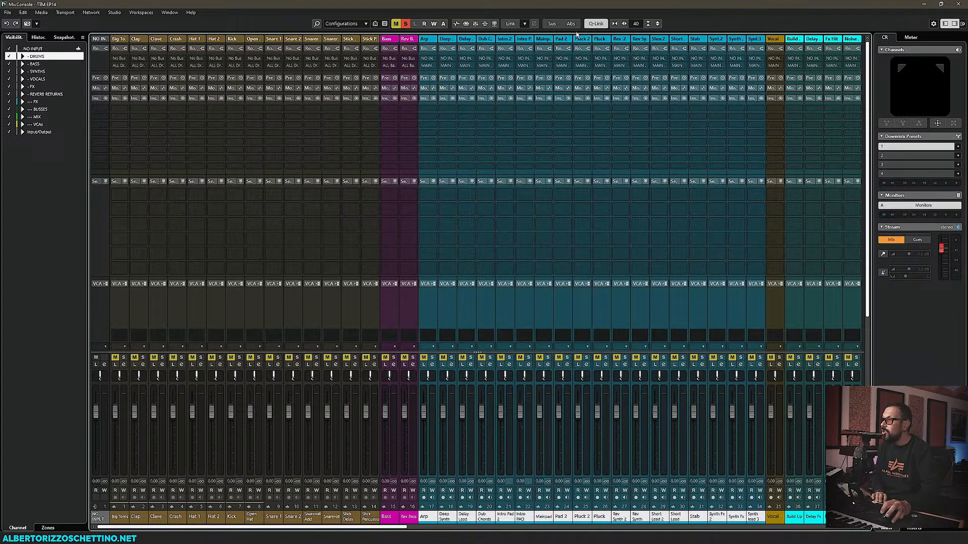
{"action": "left_click", "coordinate": [434, 60]}
{"action": "left_click", "coordinate": [443, 87]}
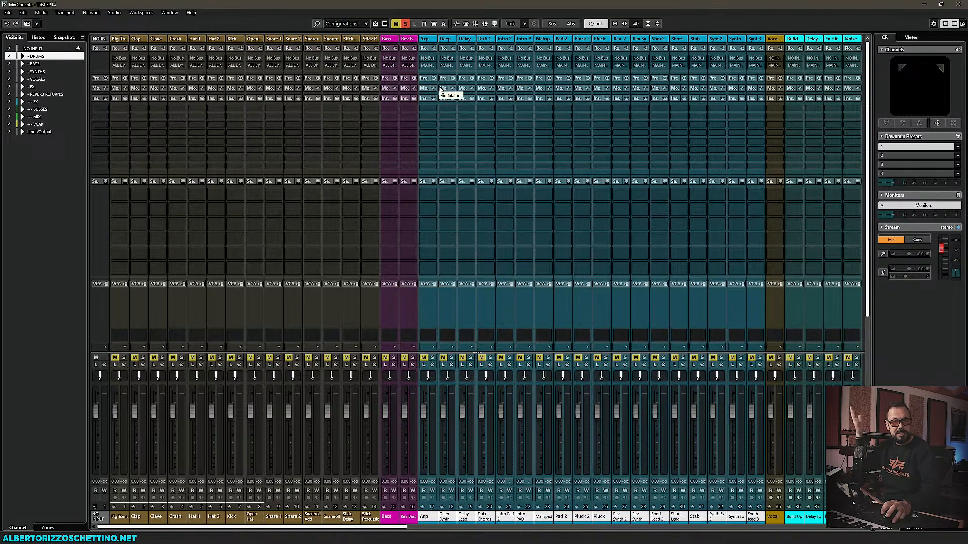
{"action": "left_click", "coordinate": [432, 66]}
{"action": "left_click", "coordinate": [433, 142]}
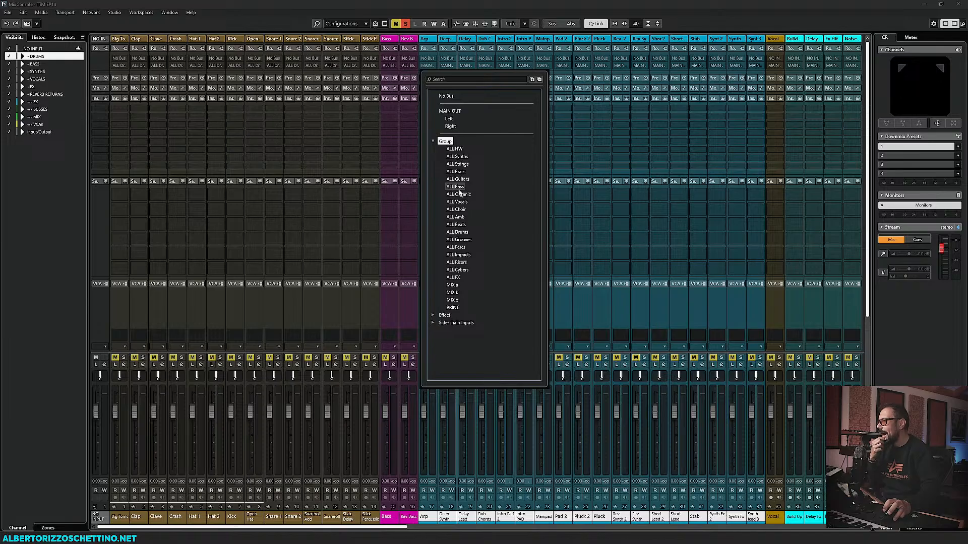
{"action": "left_click", "coordinate": [456, 157]}
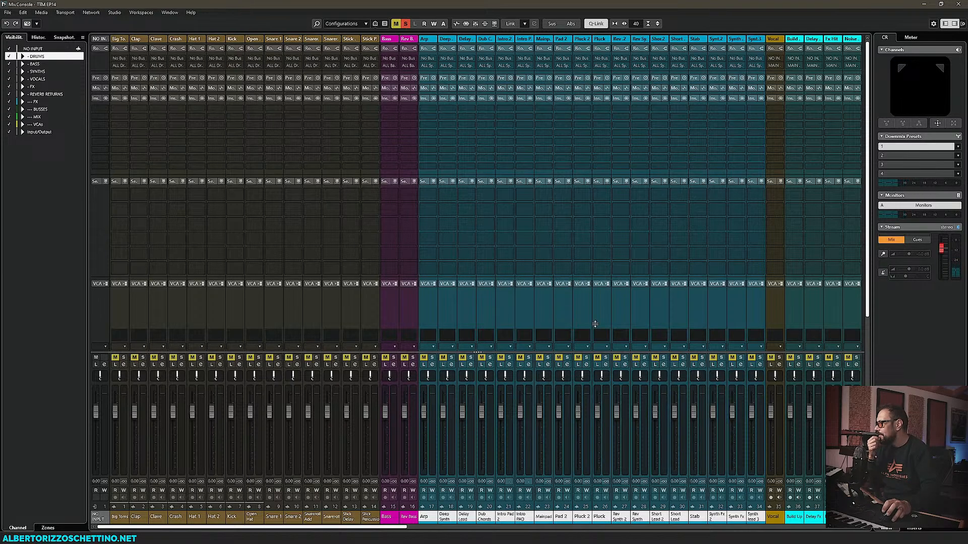
Step: Set the Vocal channel's input to No Bus and route its output to the ALL Vocals group
{"action": "left_click", "coordinate": [779, 59]}
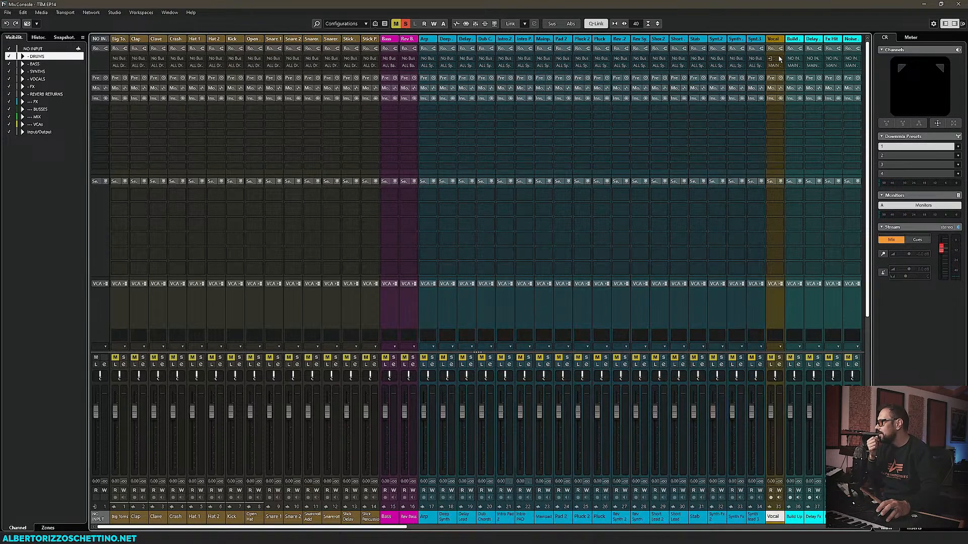
{"action": "left_click", "coordinate": [779, 59]}
{"action": "left_click", "coordinate": [792, 96]}
{"action": "left_click", "coordinate": [780, 66]}
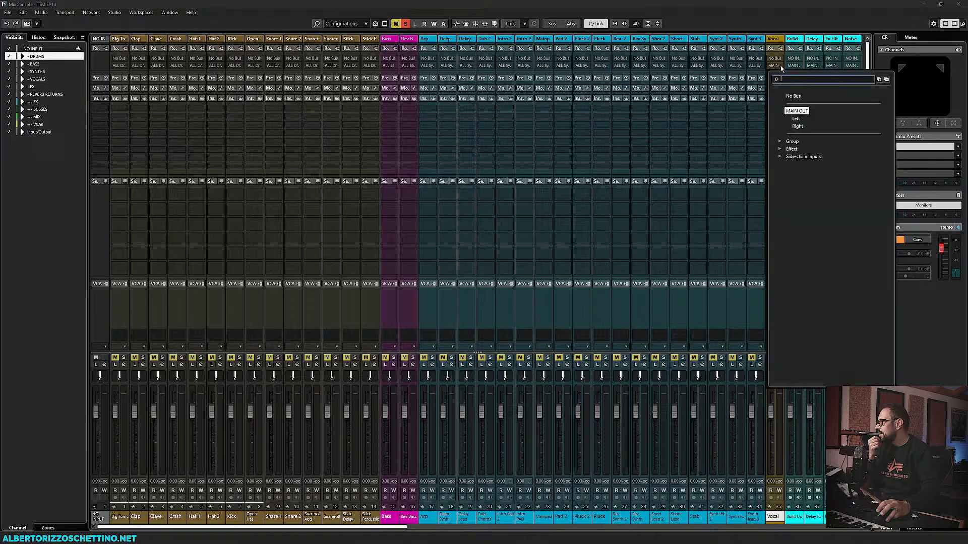
{"action": "left_click", "coordinate": [785, 144]}
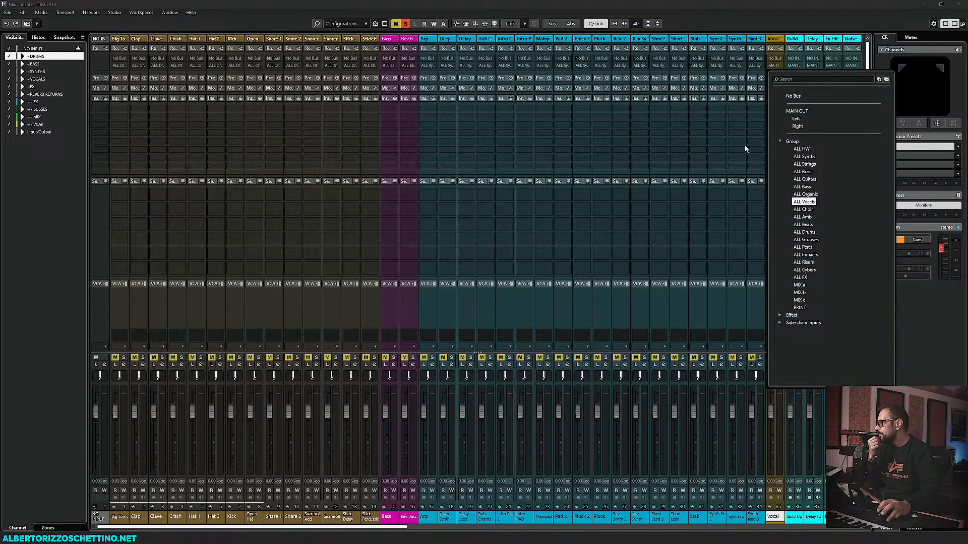
Step: Route the outputs of the effects channels from Build Up to Zap FX to the ALL FX group
{"action": "left_click_drag", "start_coordinate": [400, 527], "coordinate": [607, 529]}
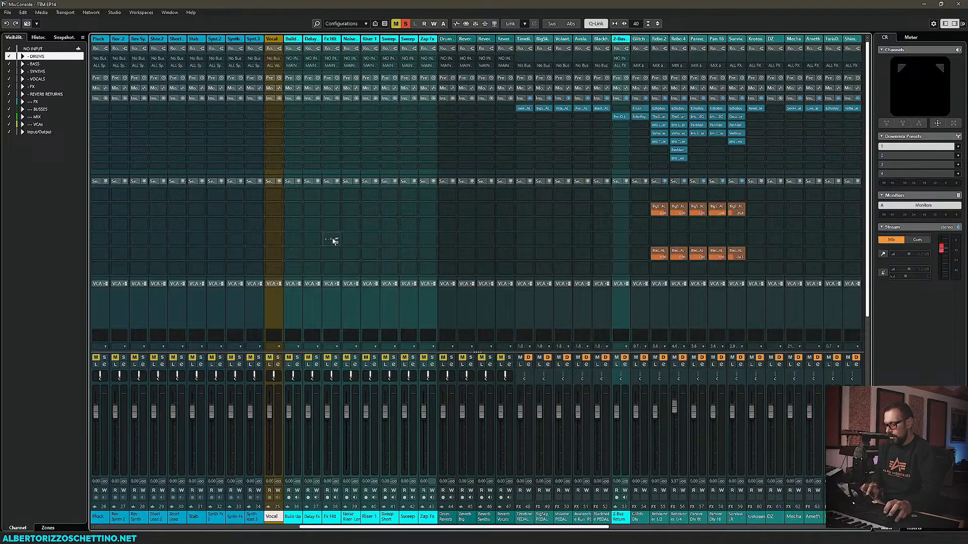
{"action": "left_click", "coordinate": [292, 39]}
{"action": "left_click", "coordinate": [427, 38], "text": "shift"}
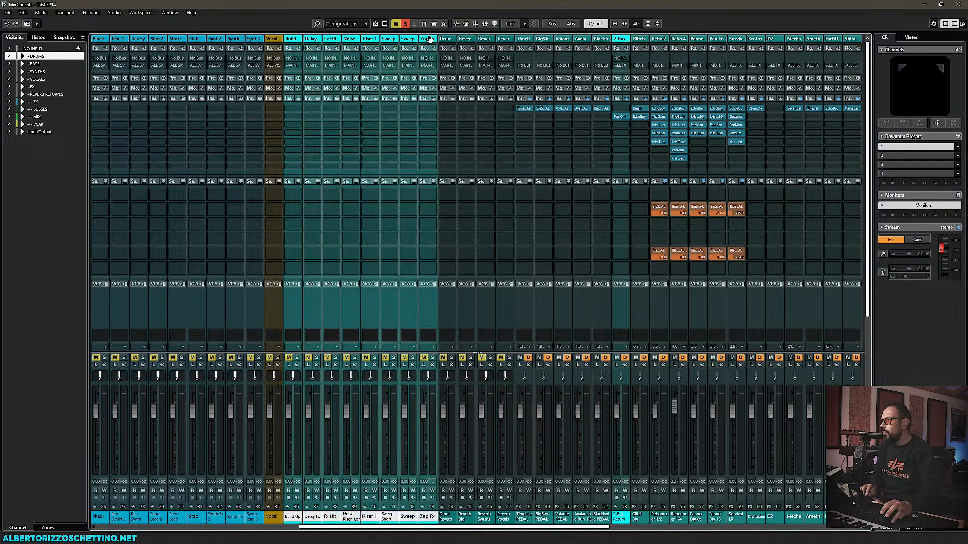
{"action": "left_click", "coordinate": [286, 58]}
{"action": "left_click", "coordinate": [298, 65]}
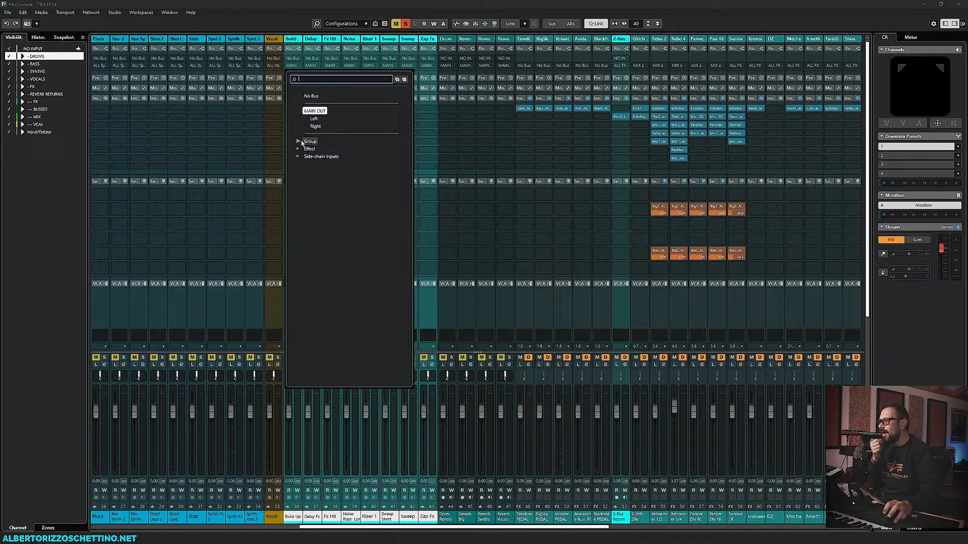
{"action": "left_click", "coordinate": [298, 149]}
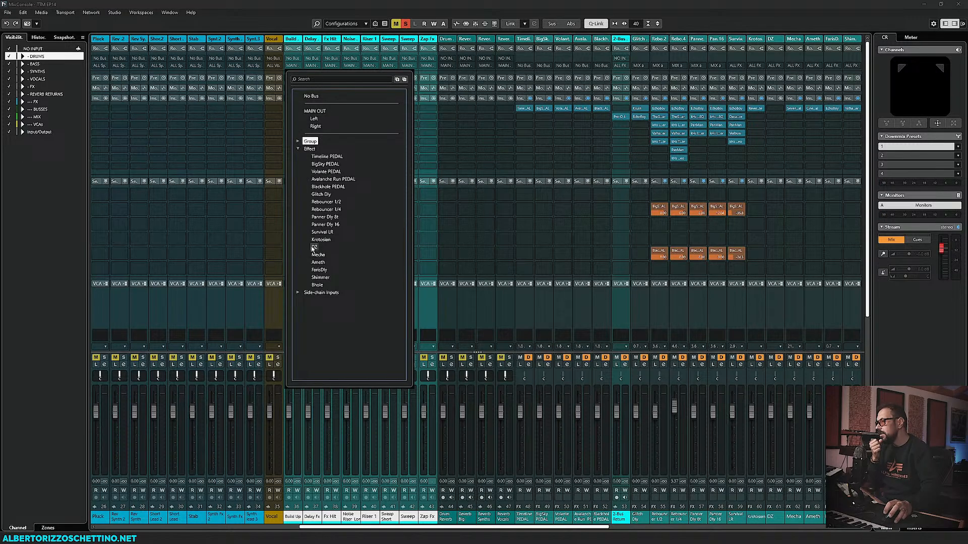
{"action": "left_click", "coordinate": [298, 141]}
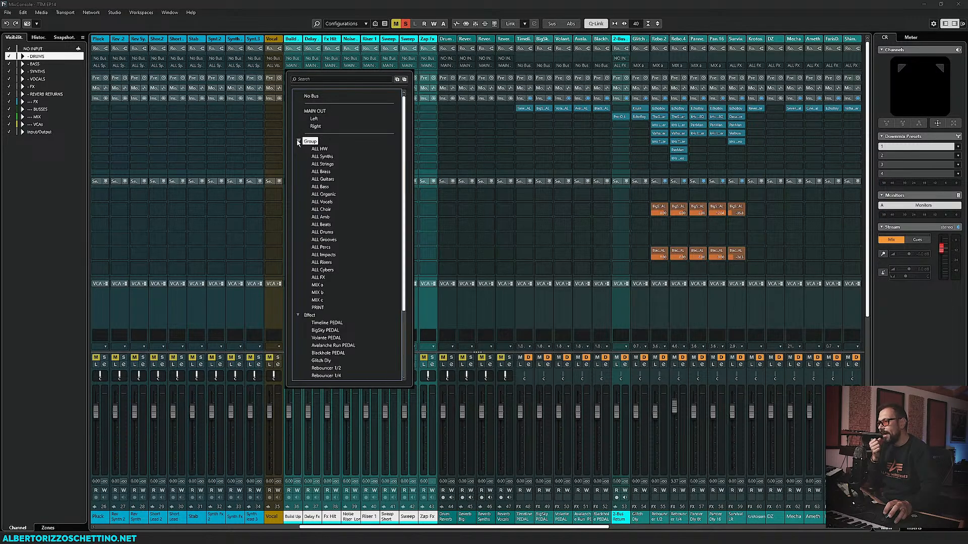
{"action": "left_click", "coordinate": [318, 278]}
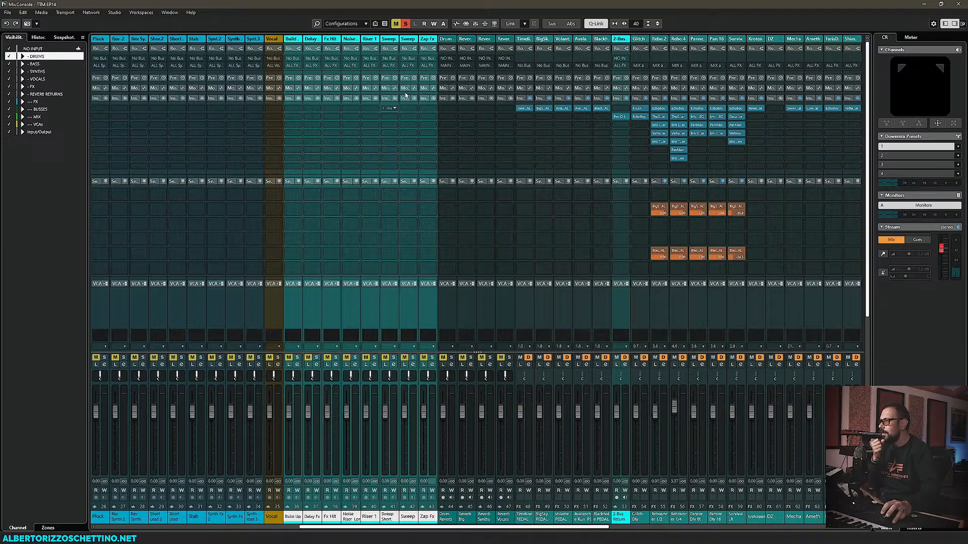
Step: Set the inputs of the four reverb channels from Drum Reverb to Reverb Vocals to No Bus and route their outputs to ALL FX
{"action": "left_click", "coordinate": [448, 41]}
{"action": "left_click", "coordinate": [601, 41], "text": "shift"}
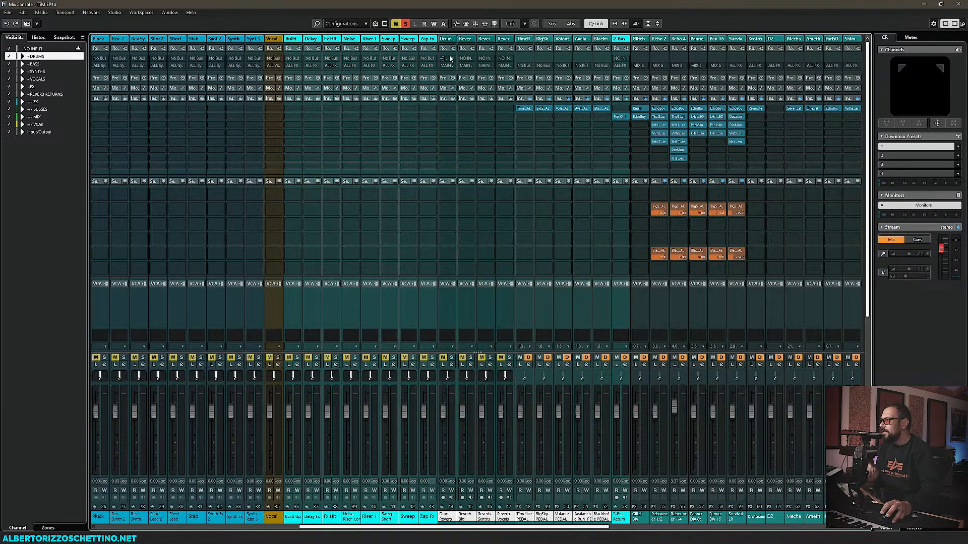
{"action": "left_click", "coordinate": [452, 59]}
{"action": "left_click", "coordinate": [458, 104]}
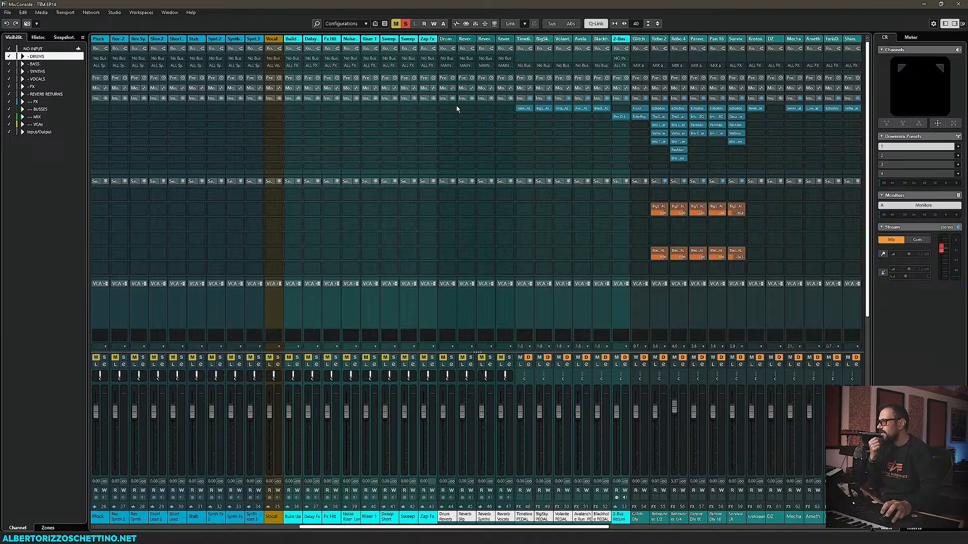
{"action": "left_click", "coordinate": [447, 39]}
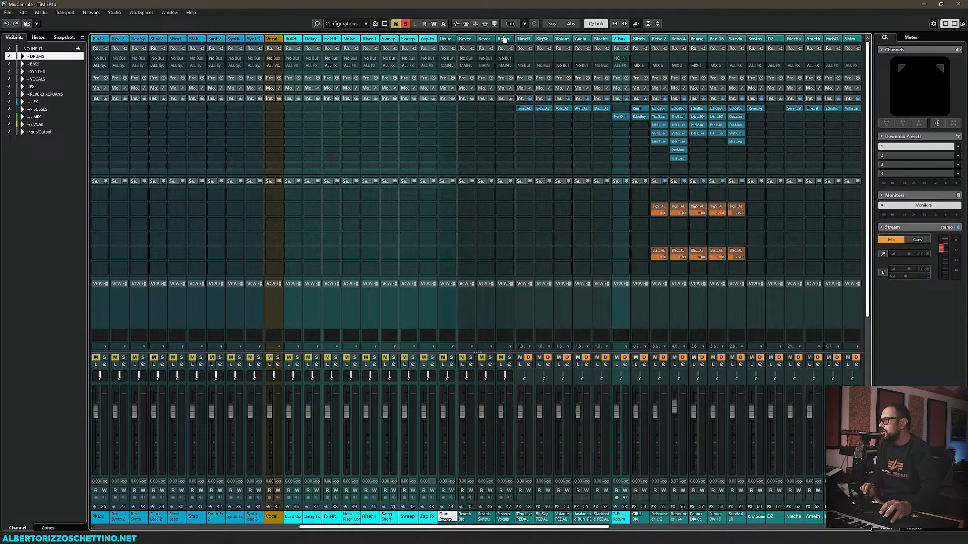
{"action": "left_click", "coordinate": [504, 39], "text": "shift"}
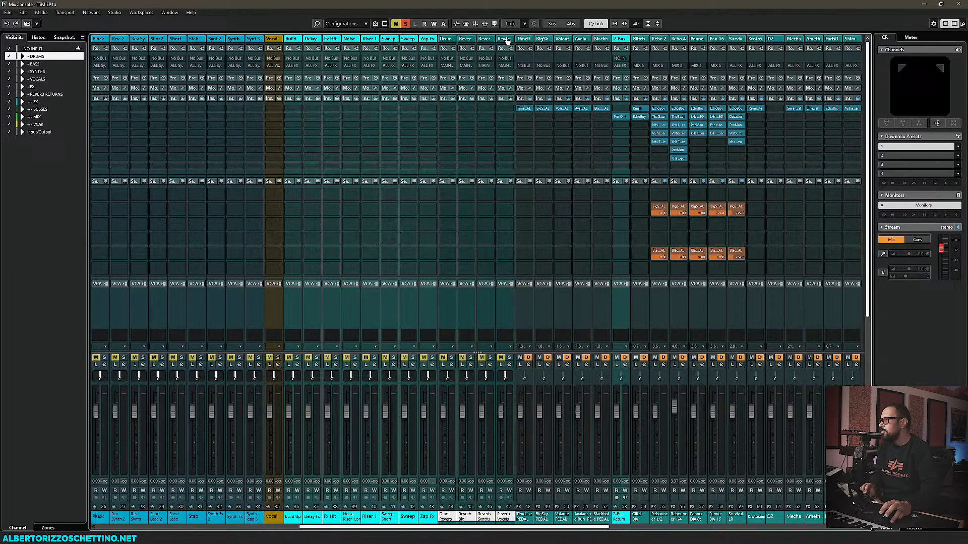
{"action": "left_click", "coordinate": [453, 65]}
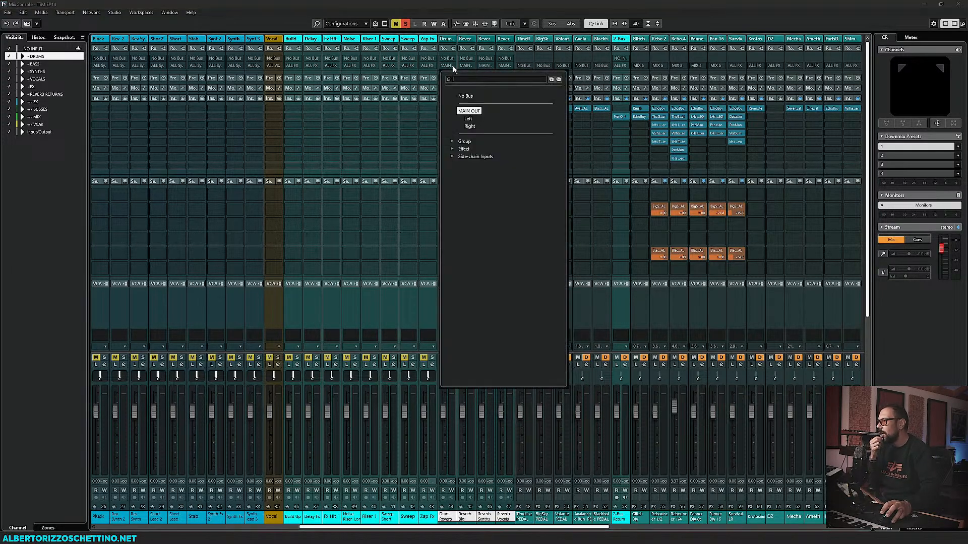
{"action": "left_click", "coordinate": [453, 143]}
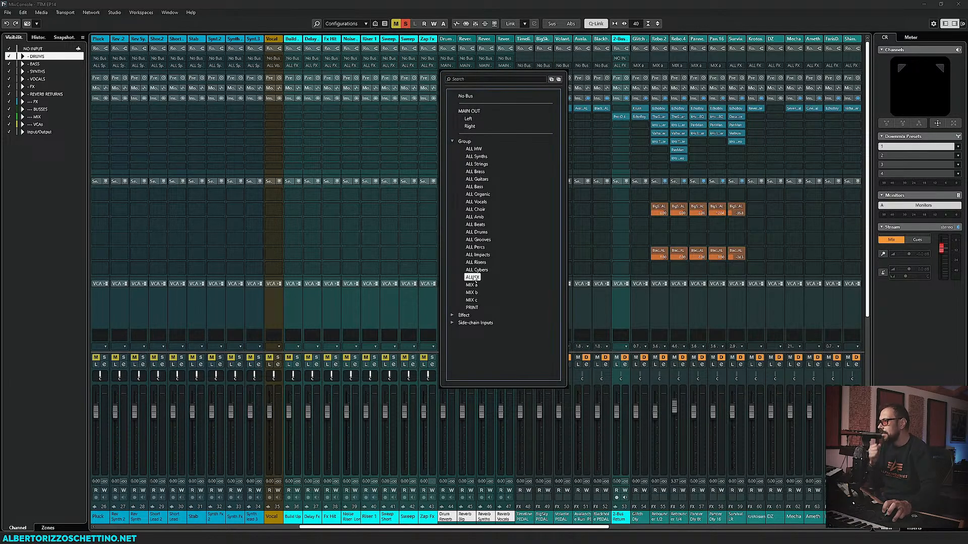
{"action": "left_click", "coordinate": [476, 278]}
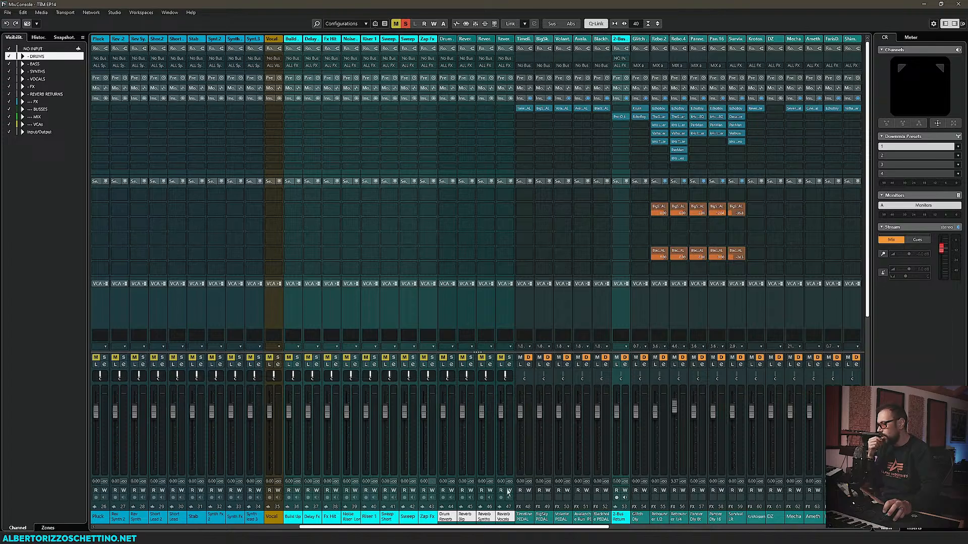
Step: Open the FilterBank F202 insert on the ALL Amb group and set its high-pass slope to 12
{"action": "left_click_drag", "start_coordinate": [508, 527], "coordinate": [634, 529]}
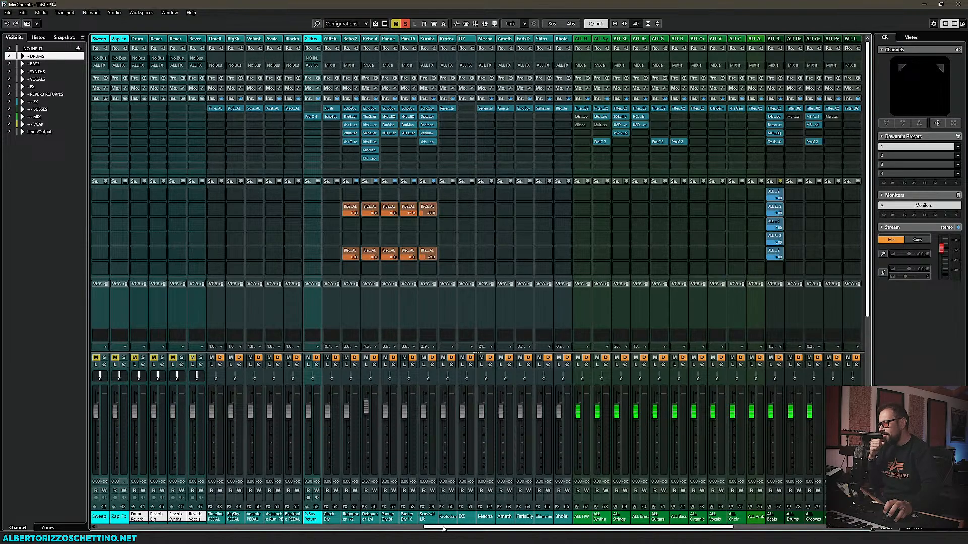
{"action": "left_click_drag", "start_coordinate": [449, 528], "coordinate": [488, 529]}
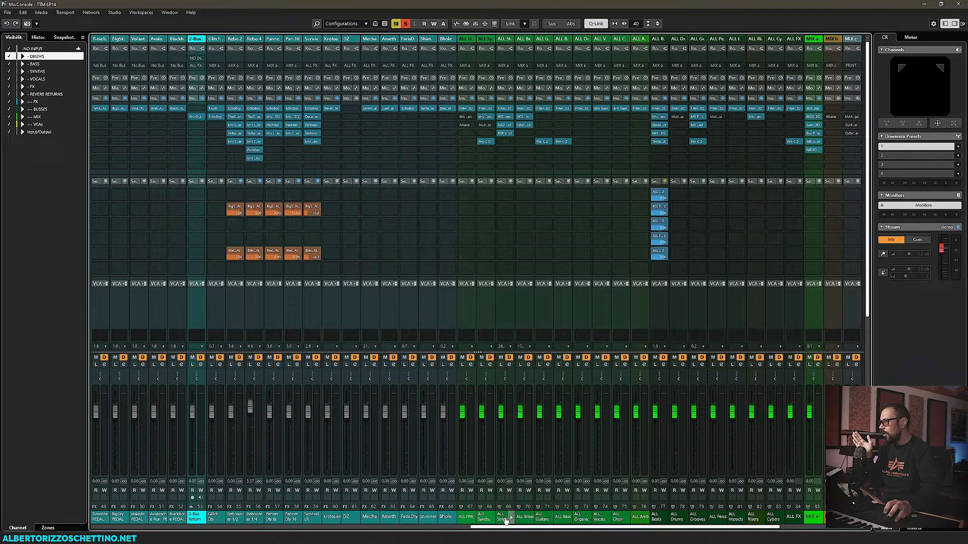
{"action": "left_click_drag", "start_coordinate": [520, 529], "coordinate": [581, 528]}
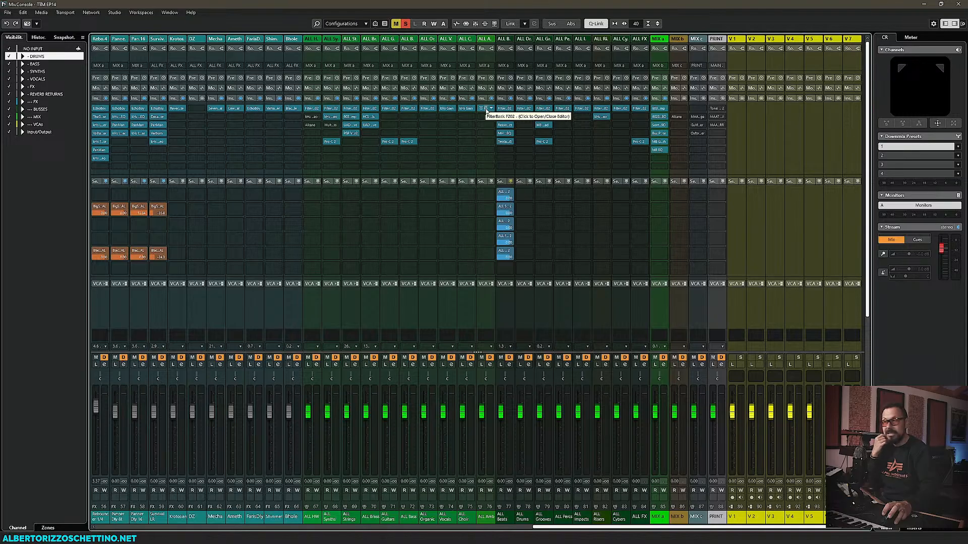
{"action": "left_click", "coordinate": [485, 109]}
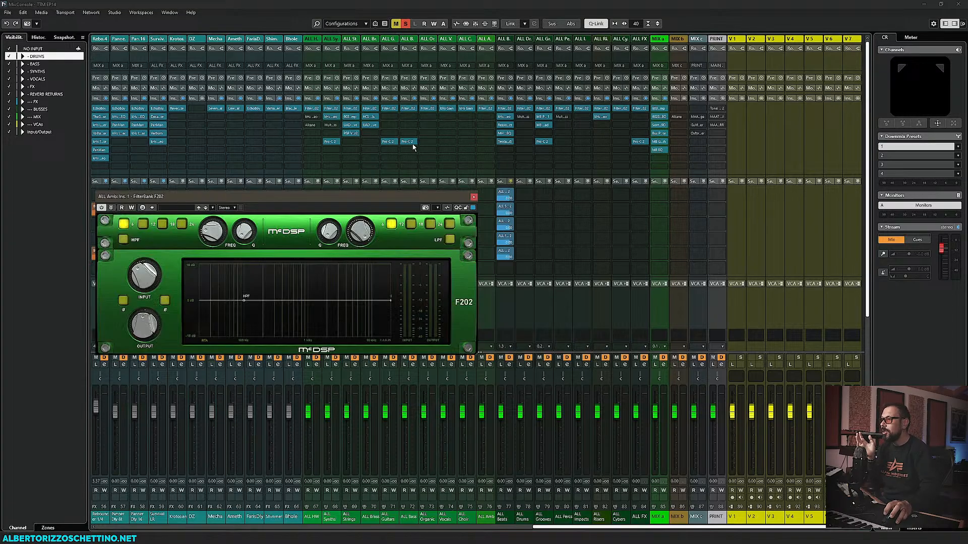
{"action": "left_click_drag", "start_coordinate": [377, 199], "coordinate": [394, 178]}
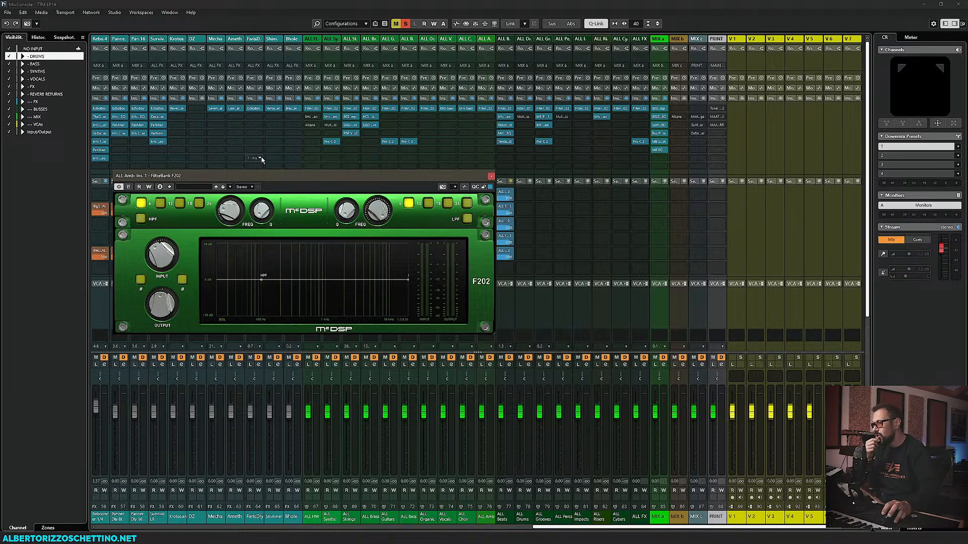
{"action": "left_click", "coordinate": [159, 203]}
Step: Toggle the high-pass filter of the ALL Amb FilterBank to compare its effect, switch it off and close the plug-in
{"action": "left_click", "coordinate": [140, 218]}
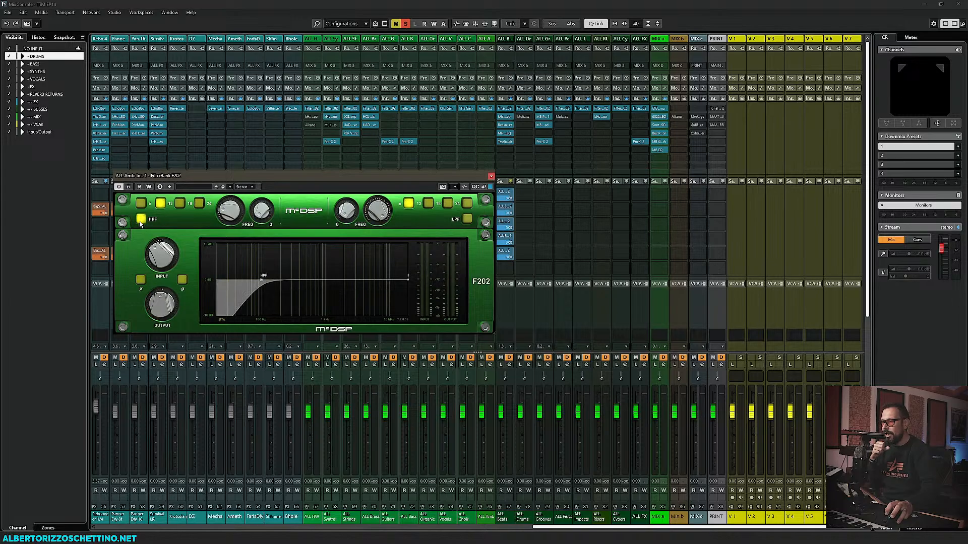
{"action": "left_click", "coordinate": [140, 218]}
{"action": "left_click", "coordinate": [141, 218]}
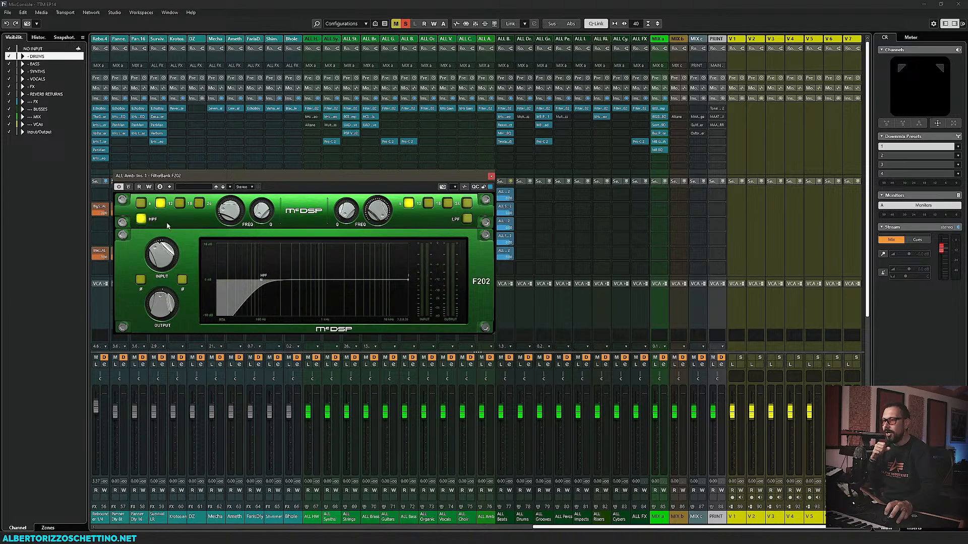
{"action": "left_click", "coordinate": [141, 219]}
{"action": "left_click", "coordinate": [141, 219]}
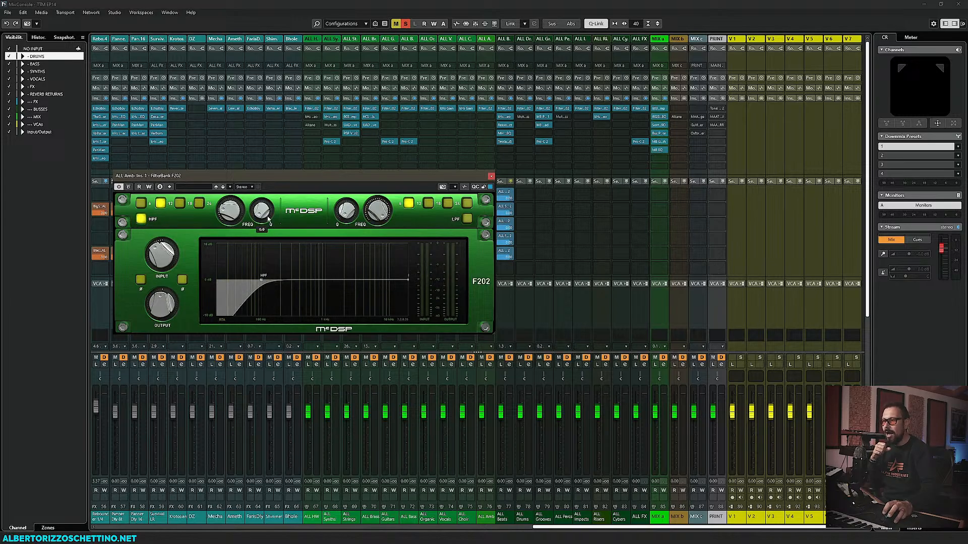
{"action": "left_click", "coordinate": [141, 219]}
{"action": "left_click", "coordinate": [140, 218]}
{"action": "mouse_move", "coordinate": [161, 255]}
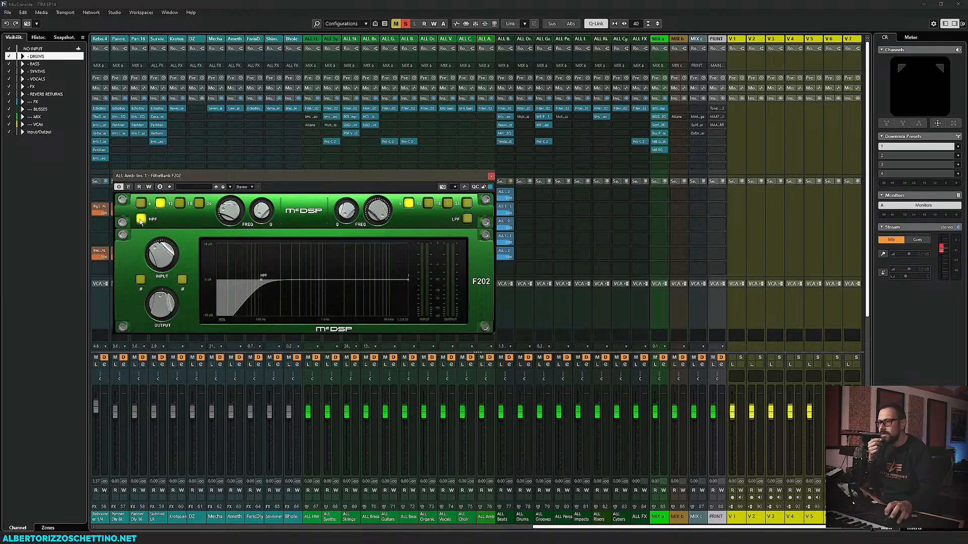
{"action": "left_click", "coordinate": [140, 220]}
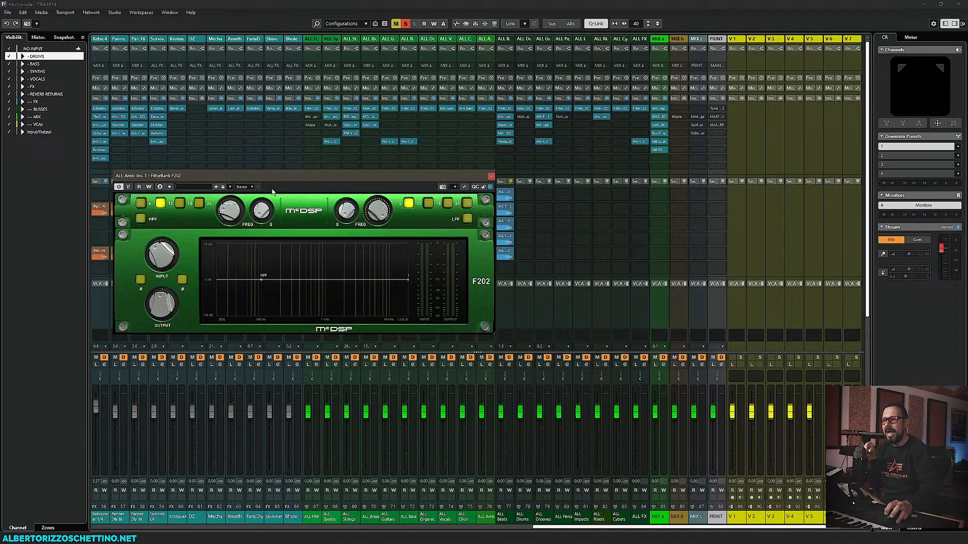
{"action": "mouse_move", "coordinate": [235, 213]}
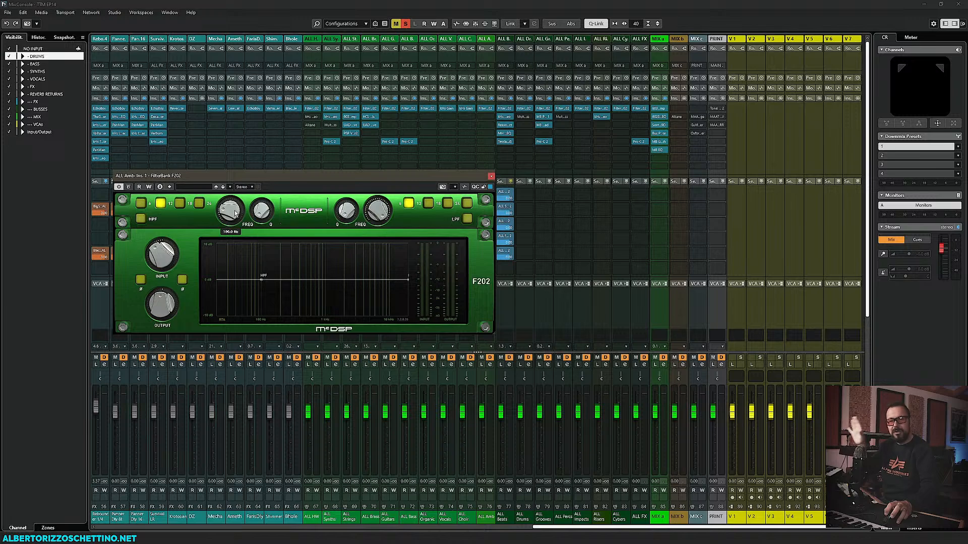
{"action": "left_click", "coordinate": [490, 176]}
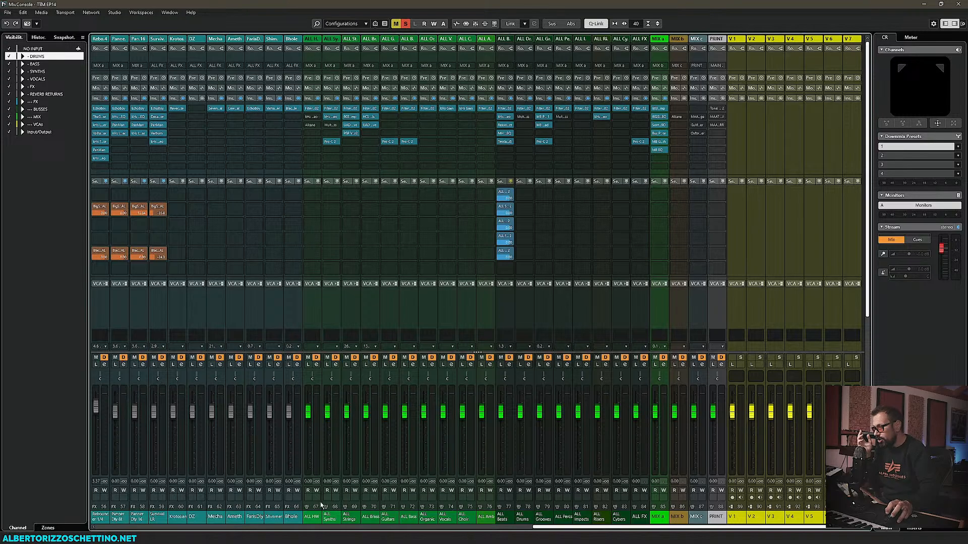
Step: Inspect the high-pass filter settings in the FilterBank F202 on the ALL Synths group and close the plug-in
{"action": "left_click", "coordinate": [332, 108]}
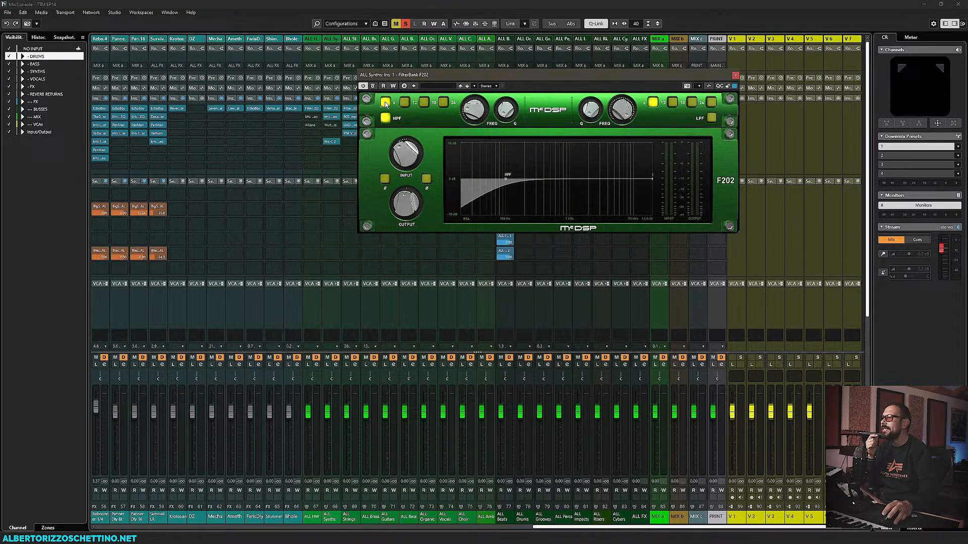
{"action": "mouse_move", "coordinate": [477, 113]}
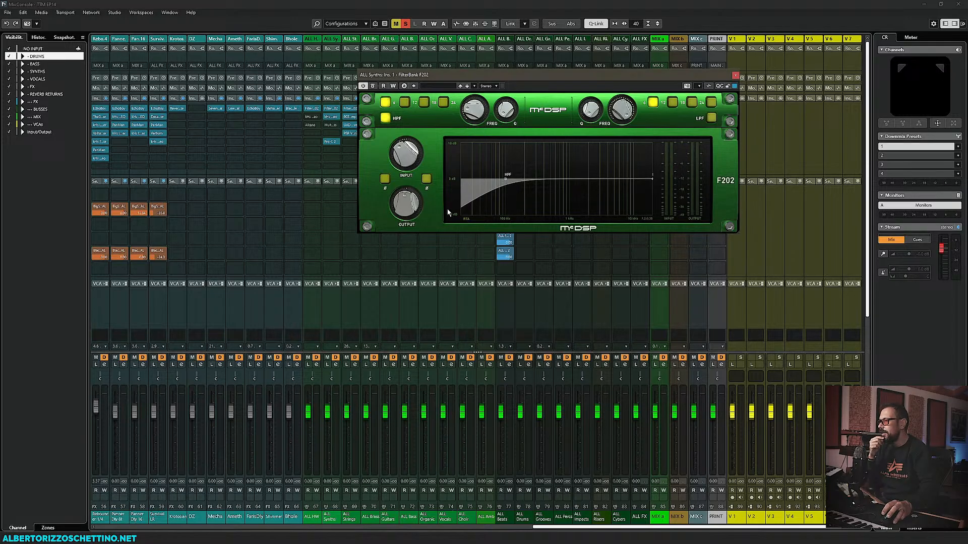
{"action": "left_click", "coordinate": [735, 76]}
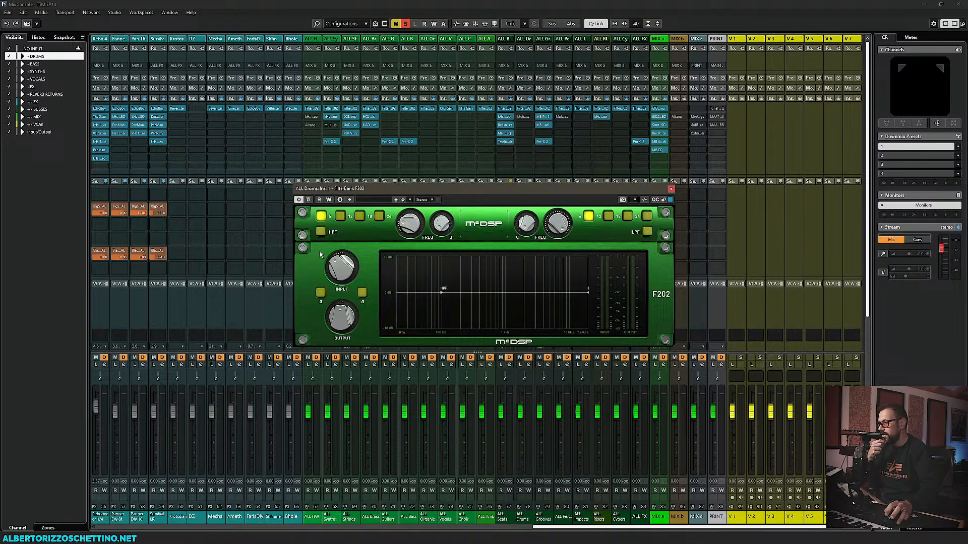
Step: Toggle the high-pass filter in the ALL Drums FilterBank F202 to compare its effect, switch it off and close the plug-in
{"action": "left_click", "coordinate": [321, 232]}
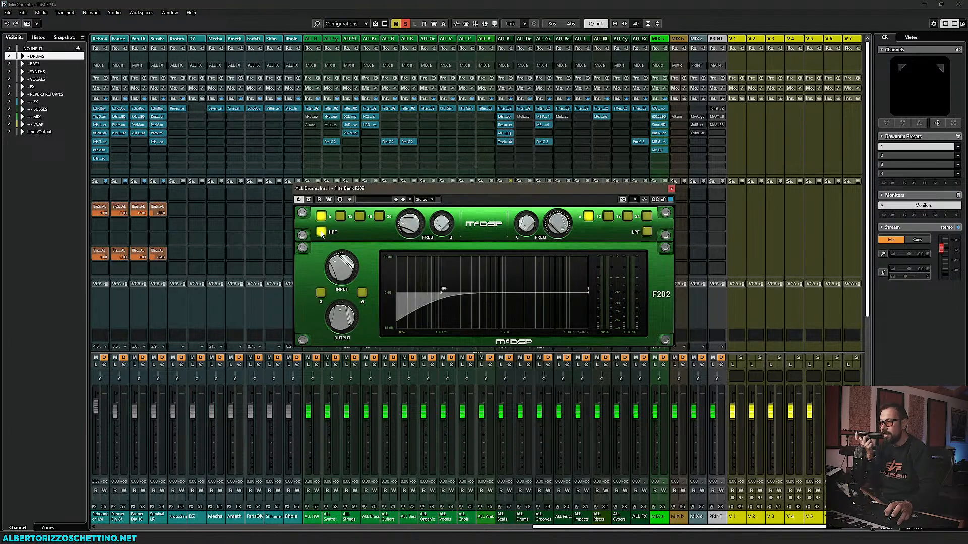
{"action": "left_click", "coordinate": [320, 231]}
{"action": "left_click", "coordinate": [320, 232]}
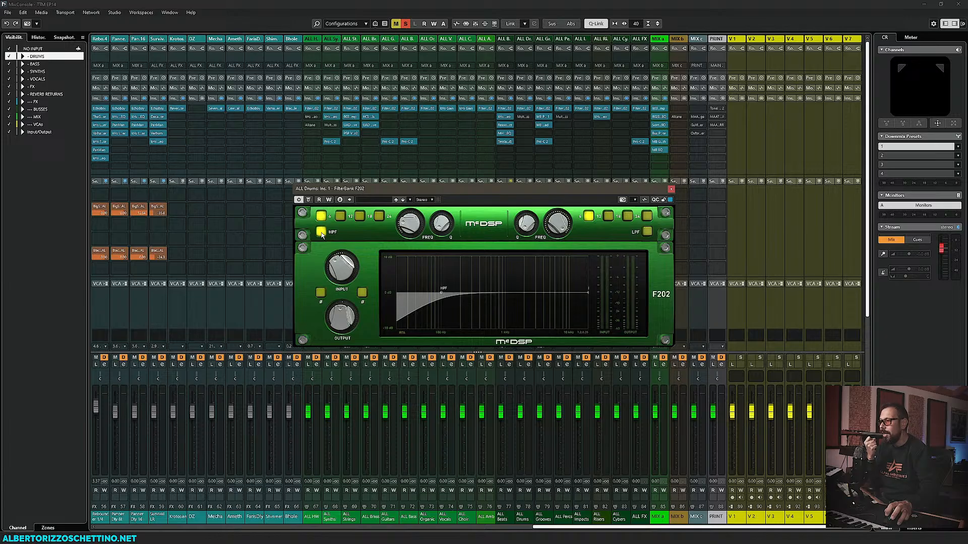
{"action": "left_click", "coordinate": [321, 233]}
{"action": "double_click", "coordinate": [333, 233]}
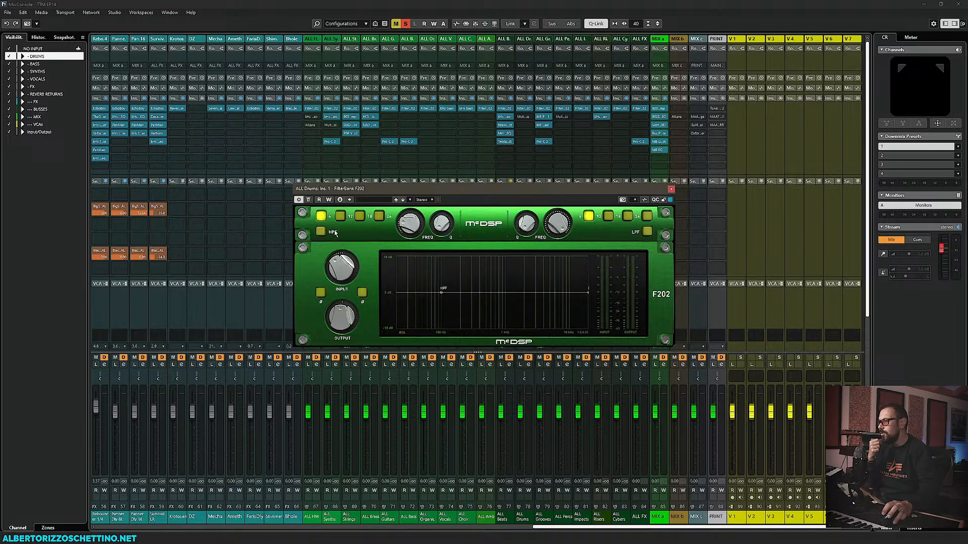
{"action": "left_click", "coordinate": [672, 190]}
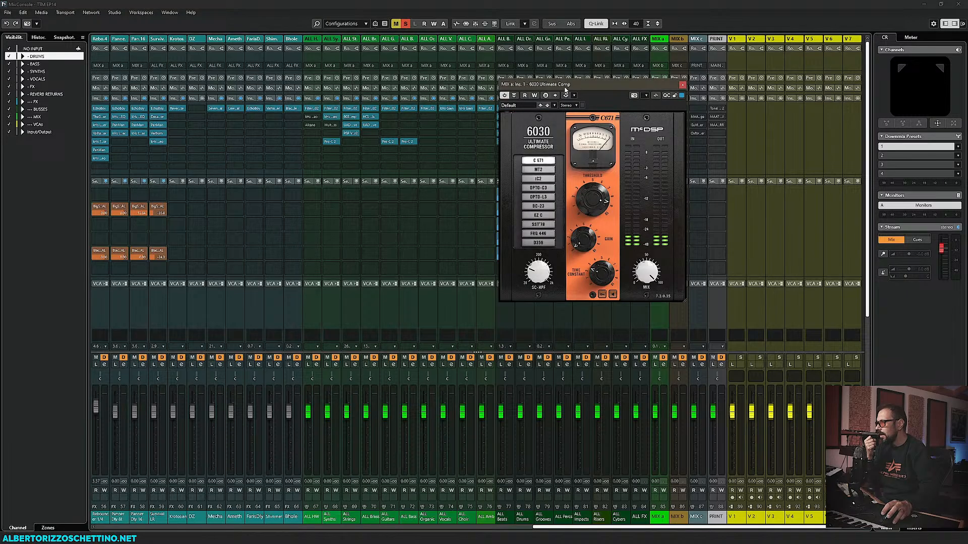
Step: Open the 6030 Ultimate Comp and 6020 Ultimate EQ inserts of the MIX a group and arrange their windows side by side
{"action": "left_click_drag", "start_coordinate": [564, 88], "coordinate": [279, 71]}
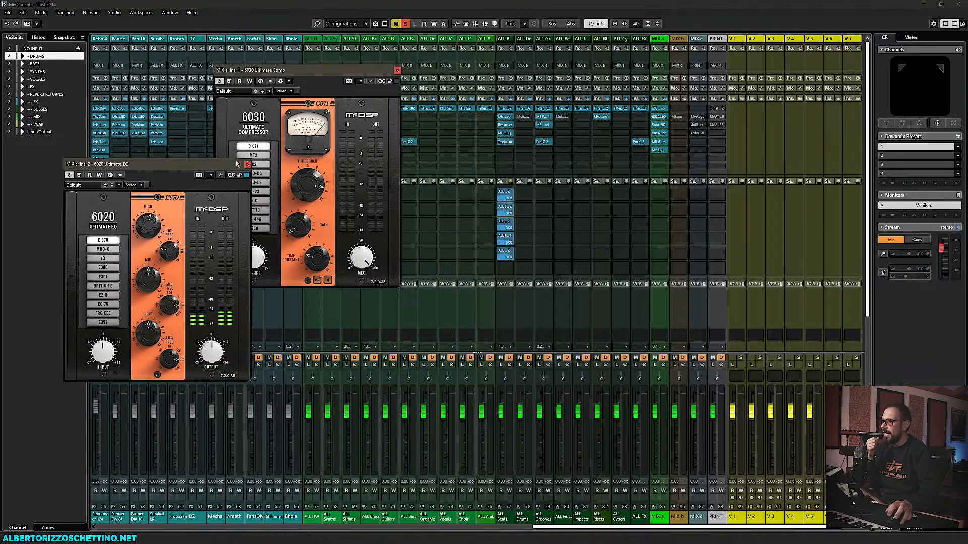
{"action": "left_click_drag", "start_coordinate": [219, 166], "coordinate": [417, 127]}
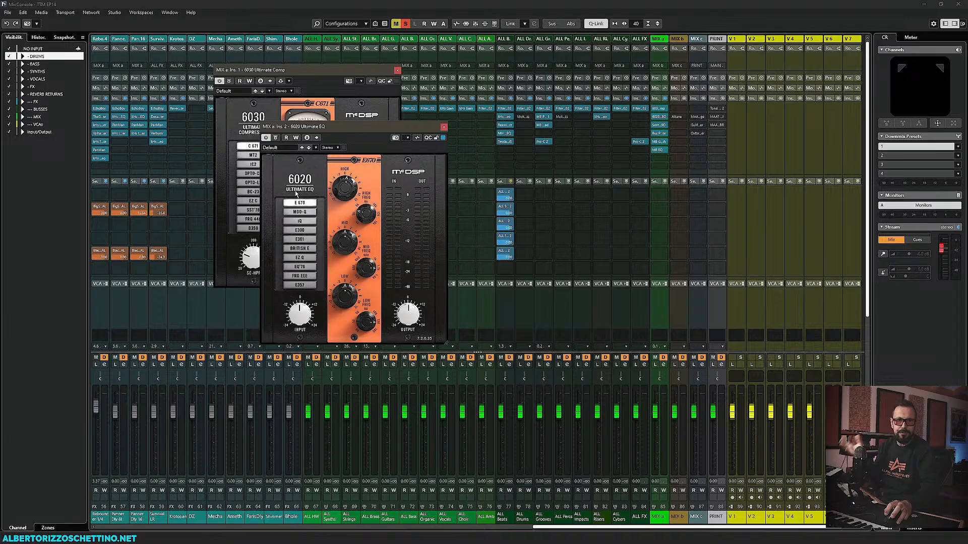
{"action": "left_click_drag", "start_coordinate": [334, 127], "coordinate": [477, 70]}
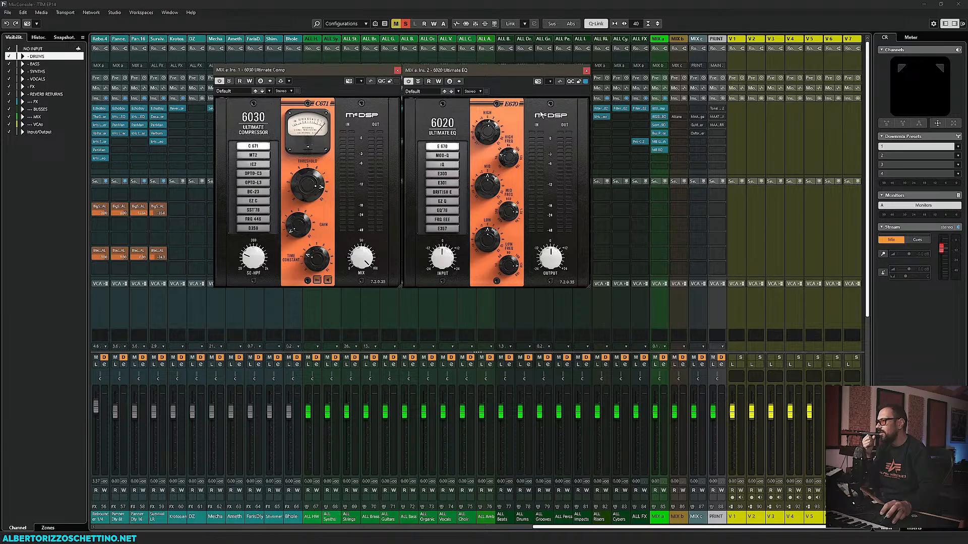
Step: Close the Ultimate EQ and Ultimate Comp windows, then inspect the options of the Sontec MES-432D9D insert on MIX a and close it
{"action": "left_click", "coordinate": [586, 71]}
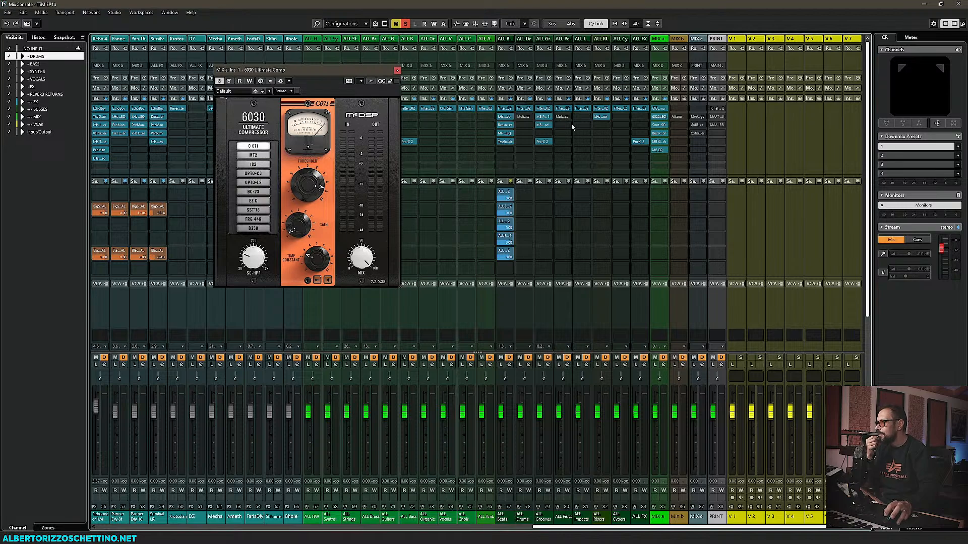
{"action": "left_click", "coordinate": [397, 70]}
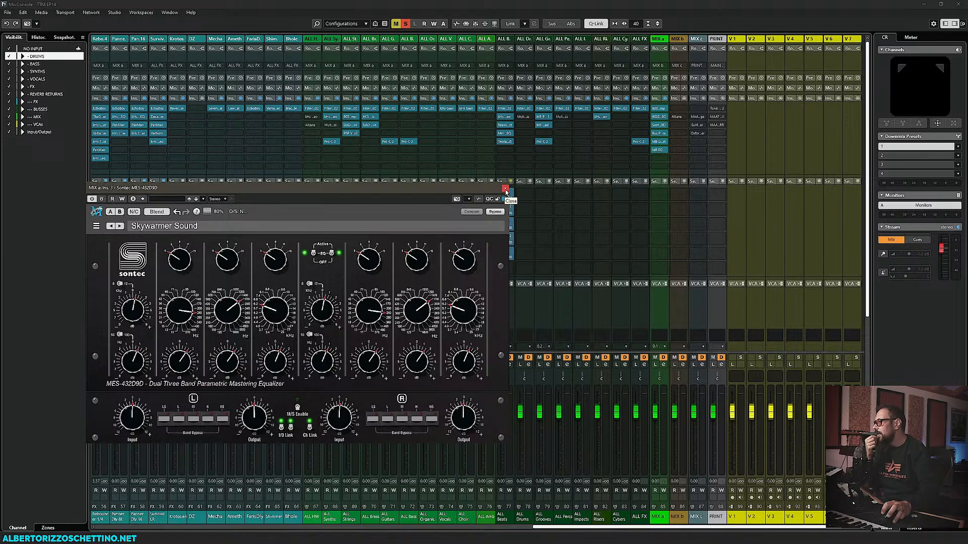
{"action": "left_click", "coordinate": [132, 258]}
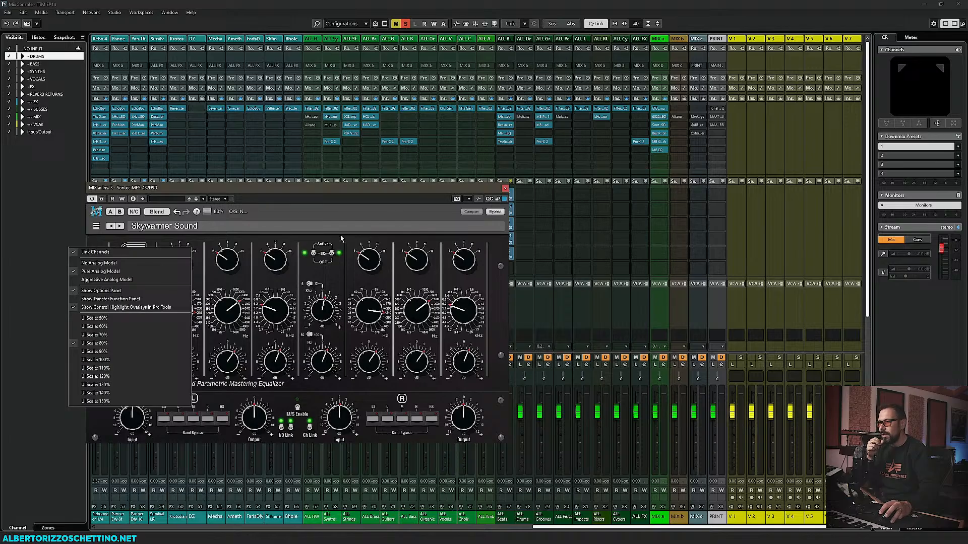
{"action": "left_click", "coordinate": [412, 194]}
{"action": "left_click", "coordinate": [505, 188]}
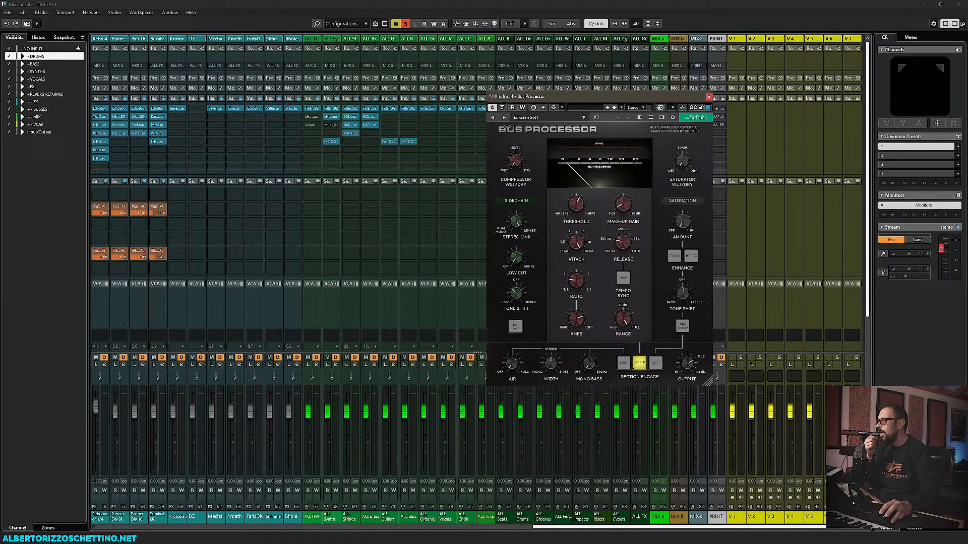
Step: Review the Bus Processor and MB GoodMath inserts of the MIX a group and close both plug-ins
{"action": "left_click_drag", "start_coordinate": [554, 96], "coordinate": [175, 80]}
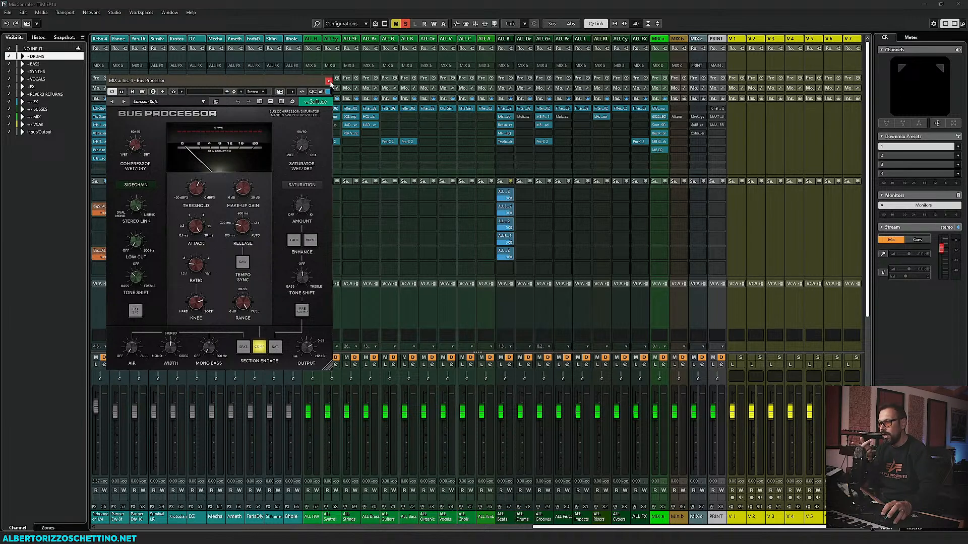
{"action": "left_click", "coordinate": [328, 81]}
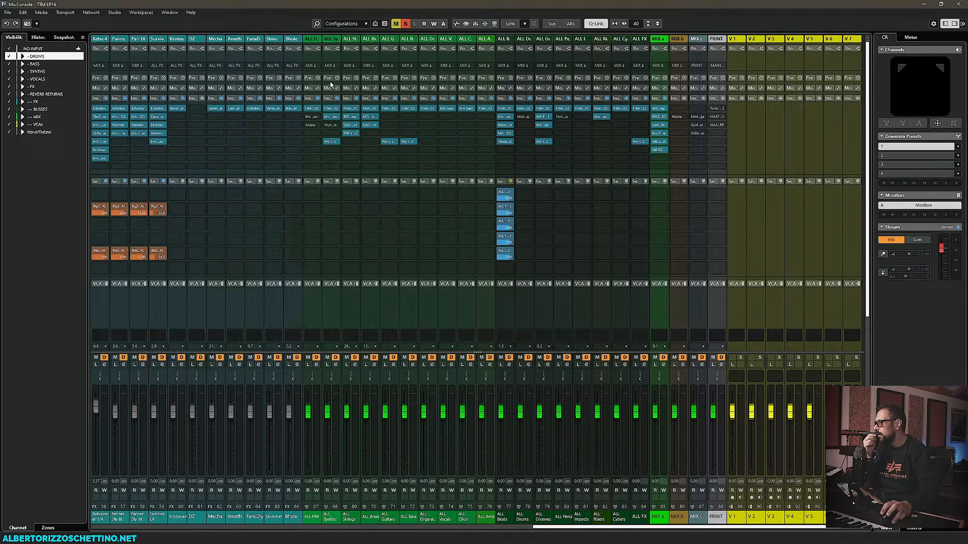
{"action": "left_click", "coordinate": [659, 142]}
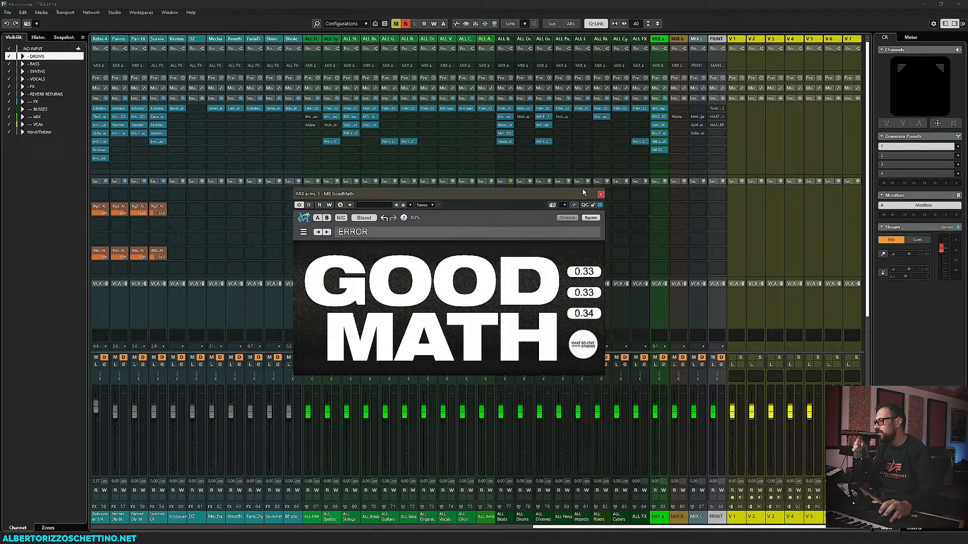
{"action": "left_click", "coordinate": [601, 194]}
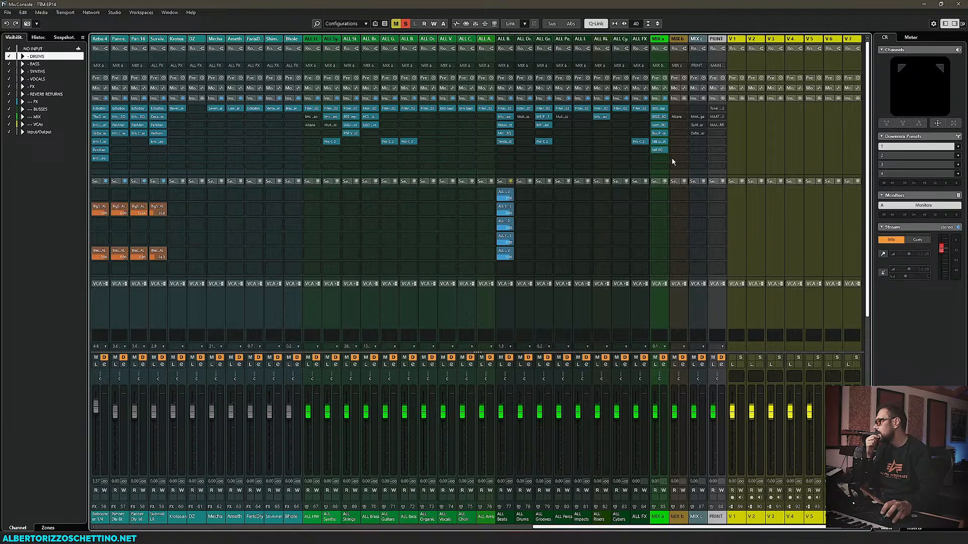
Step: Inspect the MB EQ curve on the MIX a group, recheck the MB GoodMath insert and close both plug-ins
{"action": "left_click", "coordinate": [660, 150]}
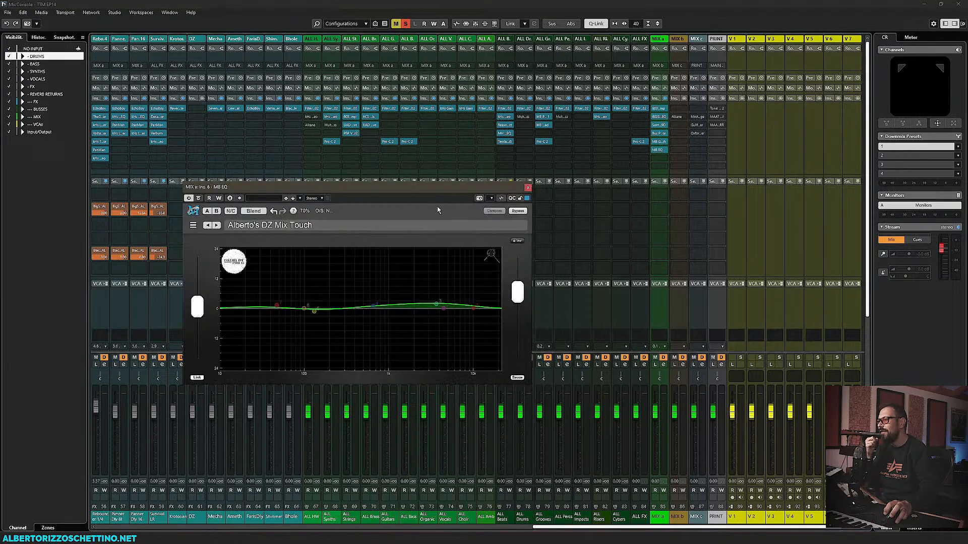
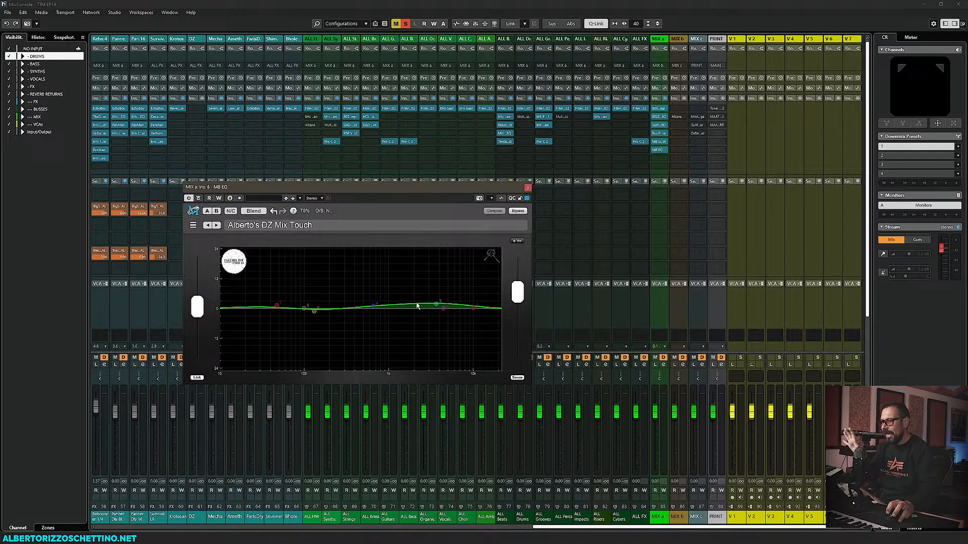
{"action": "left_click", "coordinate": [528, 189]}
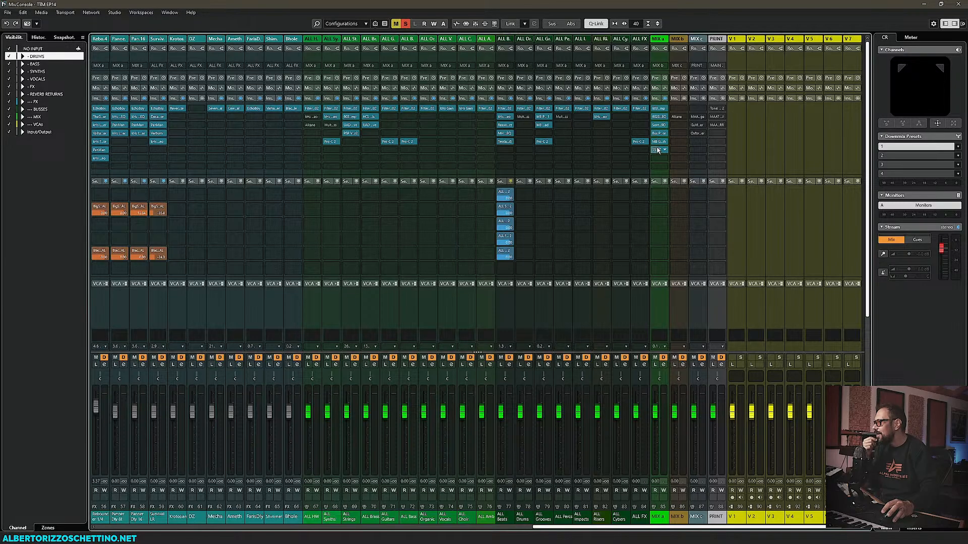
{"action": "left_click", "coordinate": [659, 143]}
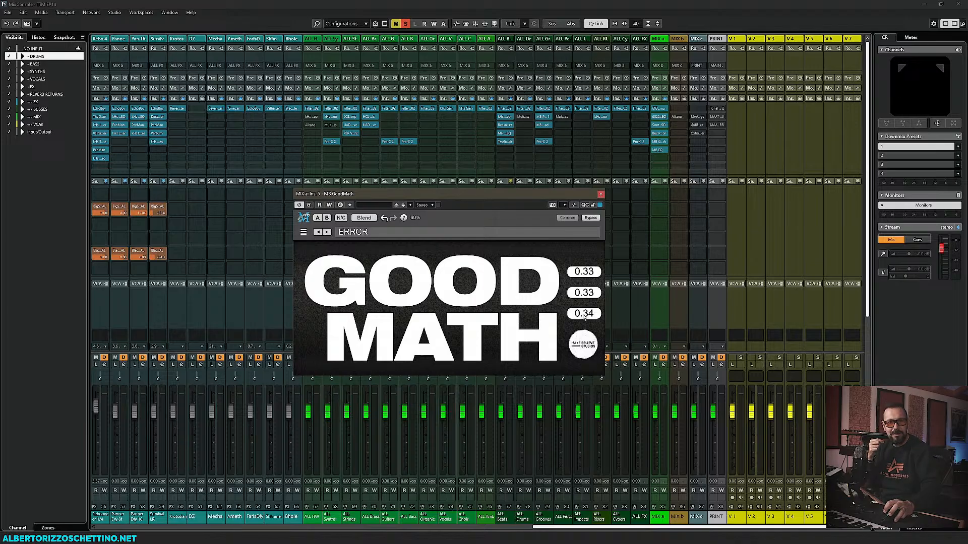
{"action": "left_click", "coordinate": [600, 194]}
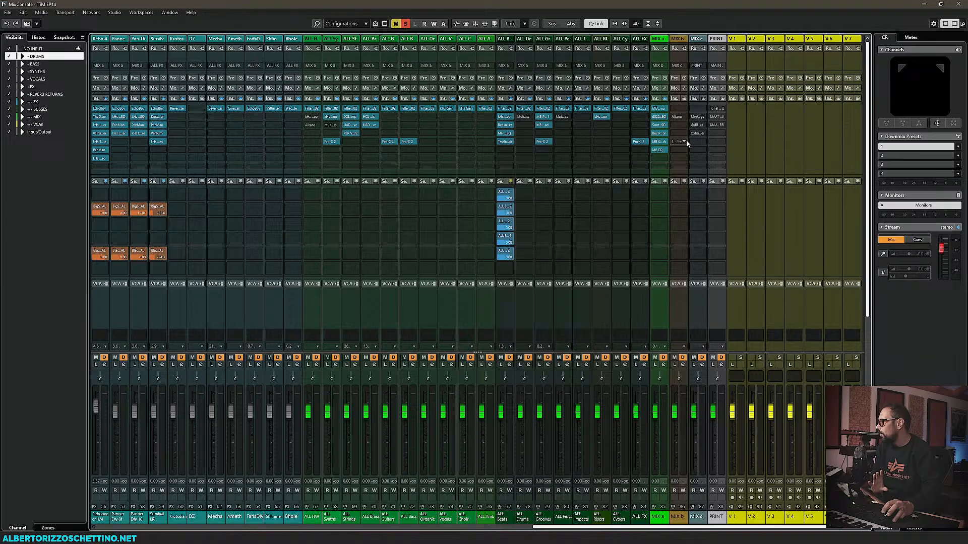
Step: Insert the ML4000 ML1 limiter in the fifth insert slot of MIX c, continuing past the licence expiration warning
{"action": "left_click", "coordinate": [700, 141]}
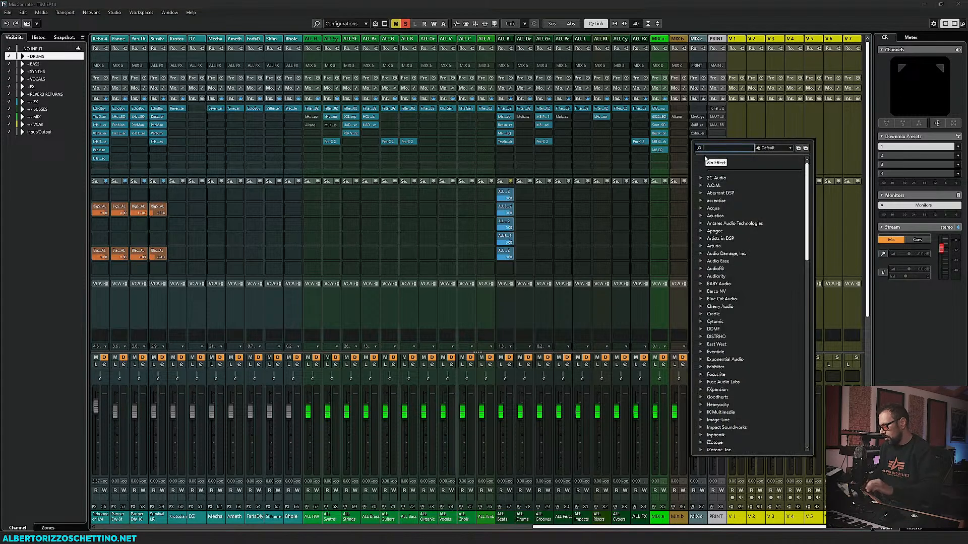
{"action": "type", "text": "ml4"}
{"action": "left_click", "coordinate": [737, 186]}
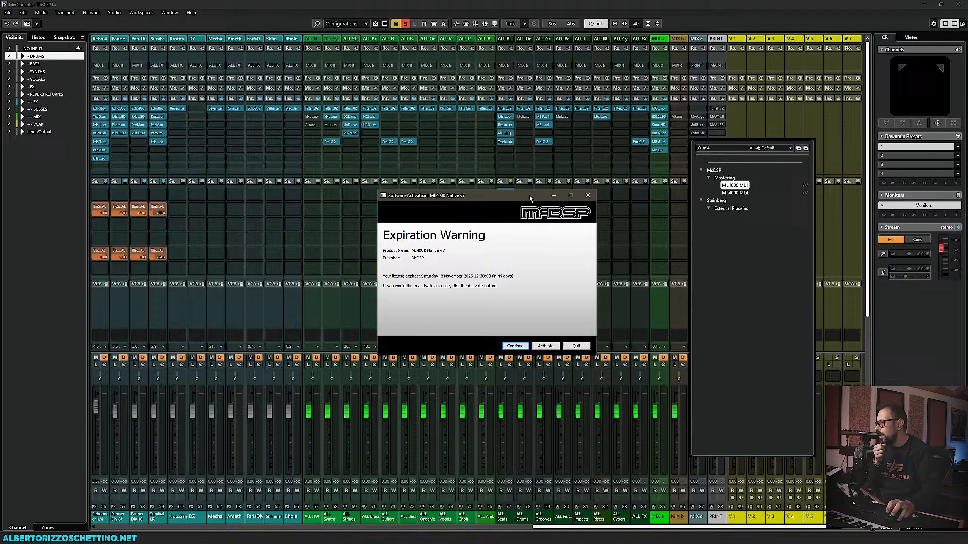
{"action": "left_click", "coordinate": [515, 345]}
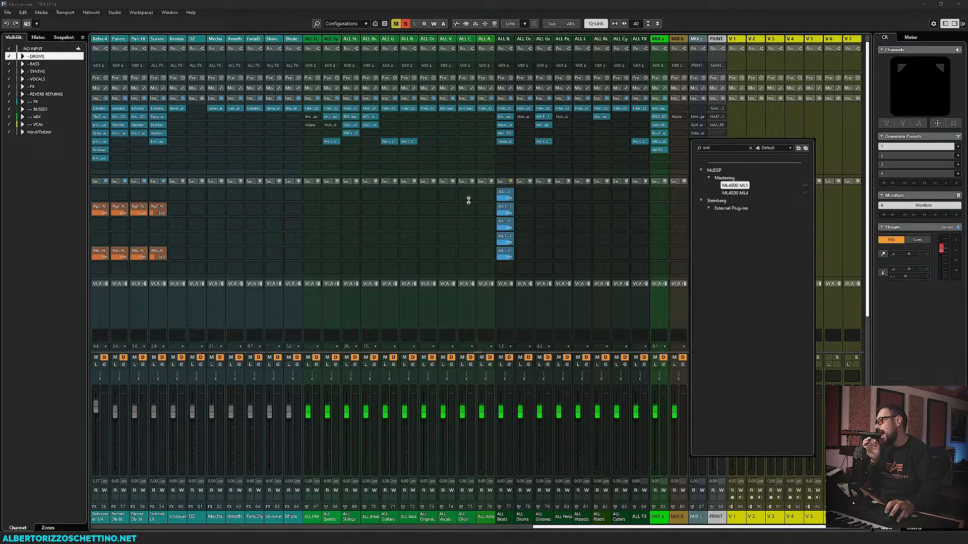
{"action": "left_click_drag", "start_coordinate": [433, 198], "coordinate": [422, 117]}
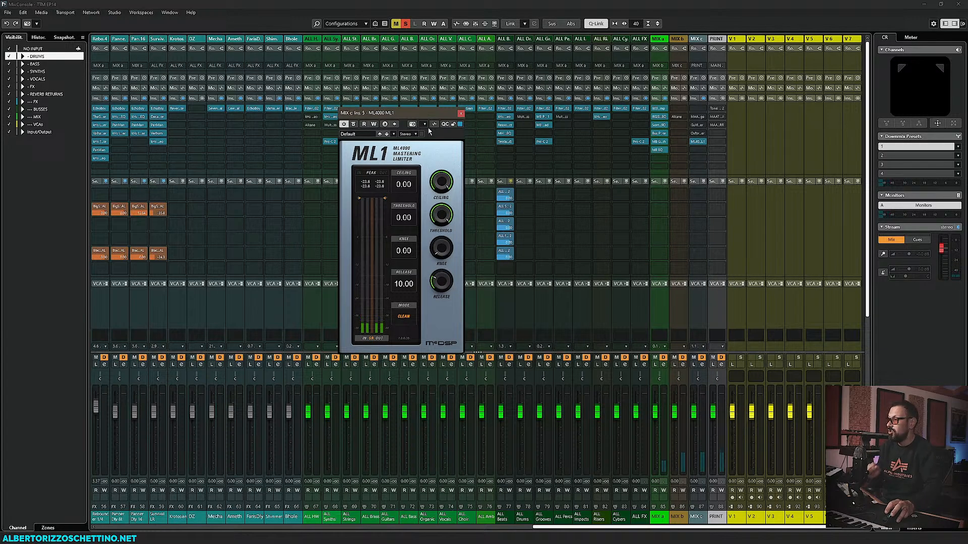
Step: Set both the ceiling and the threshold of the ML1 limiter to -0.01 and close the plug-in
{"action": "left_click", "coordinate": [403, 187]}
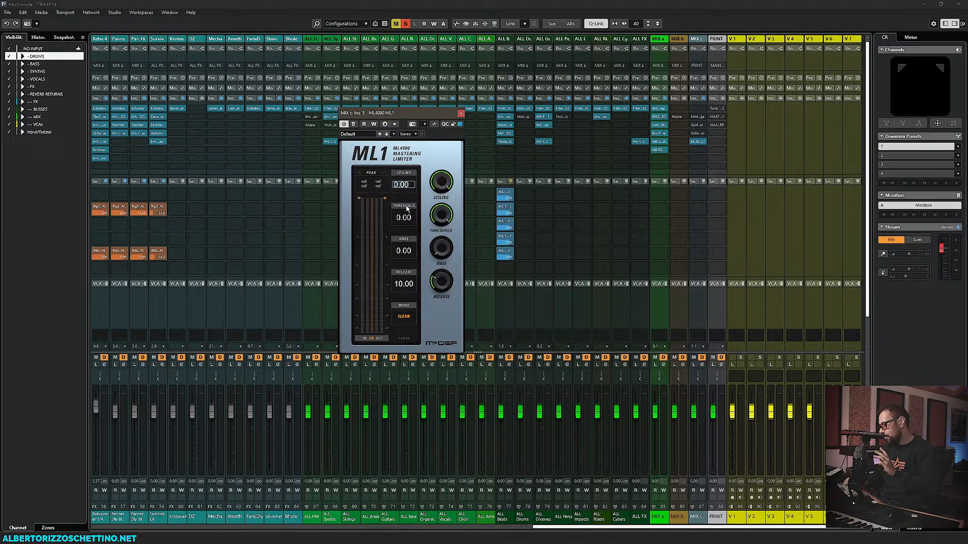
{"action": "type", "text": "-0.1"}
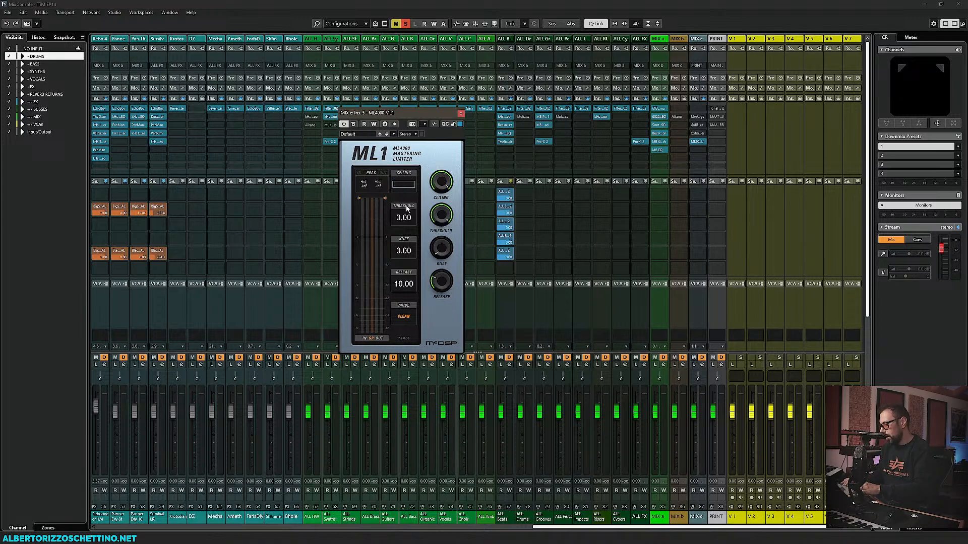
{"action": "type", "text": "01"}
{"action": "key", "text": "Return"}
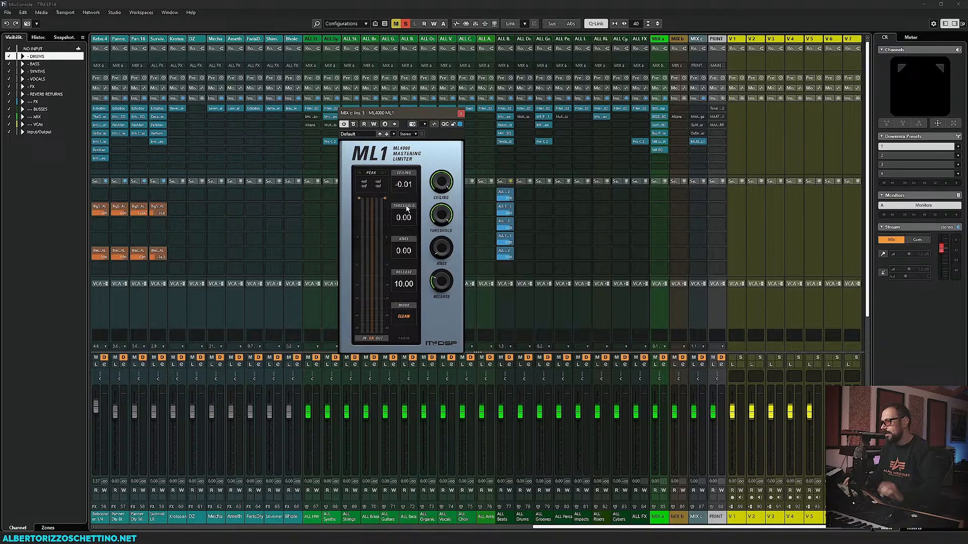
{"action": "left_click", "coordinate": [403, 218]}
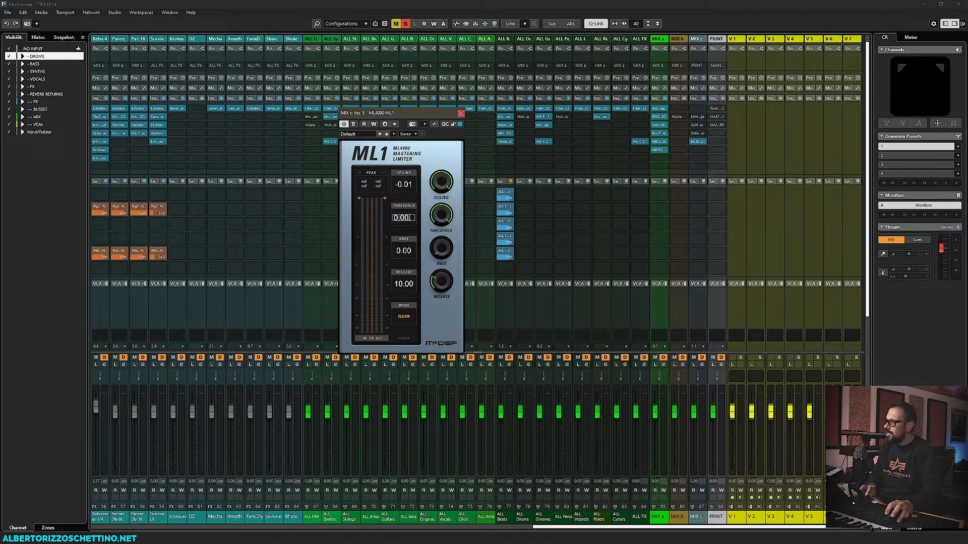
{"action": "type", "text": "-0.01"}
{"action": "key", "text": "Return"}
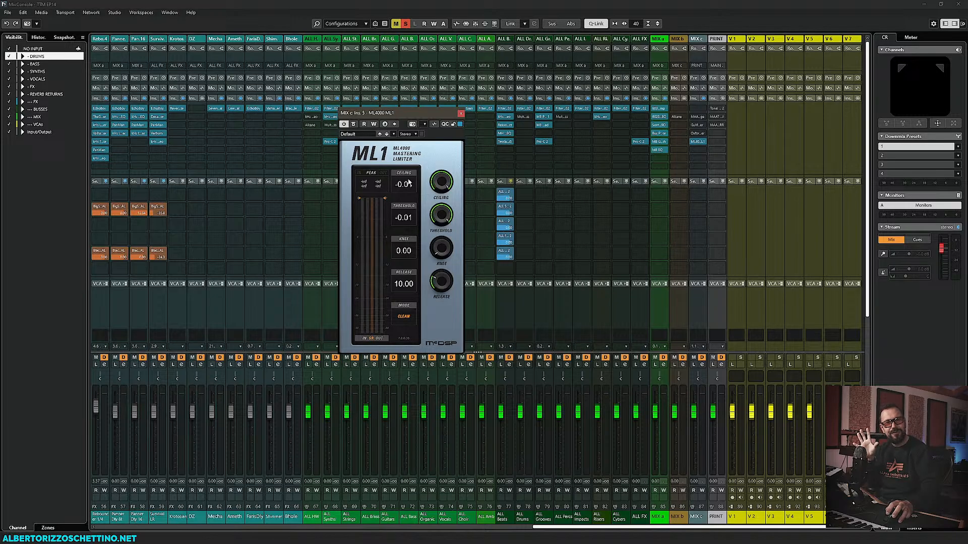
{"action": "left_click", "coordinate": [461, 115]}
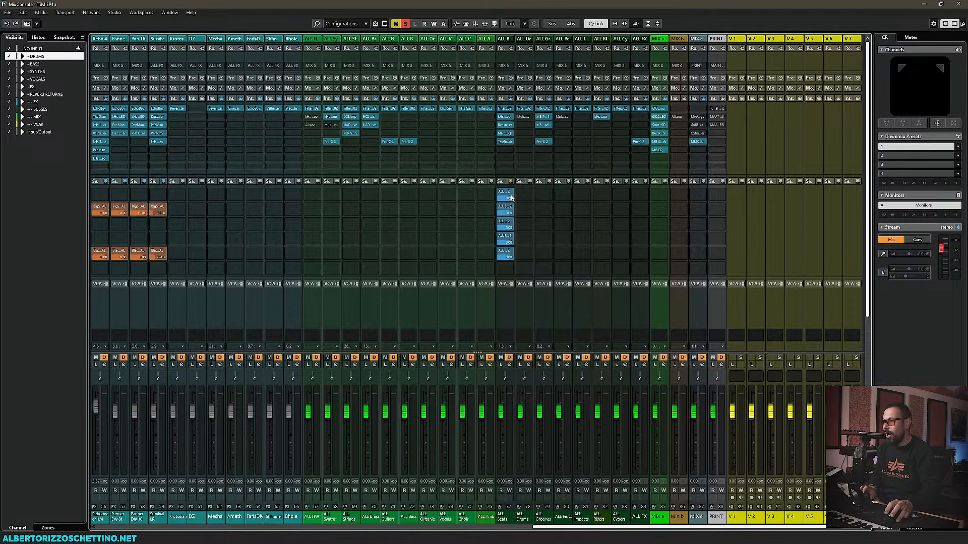
Step: Unfold the DRUMS folder track in the project window and show the Control Room beside the arrangement
{"action": "key", "text": "F3"}
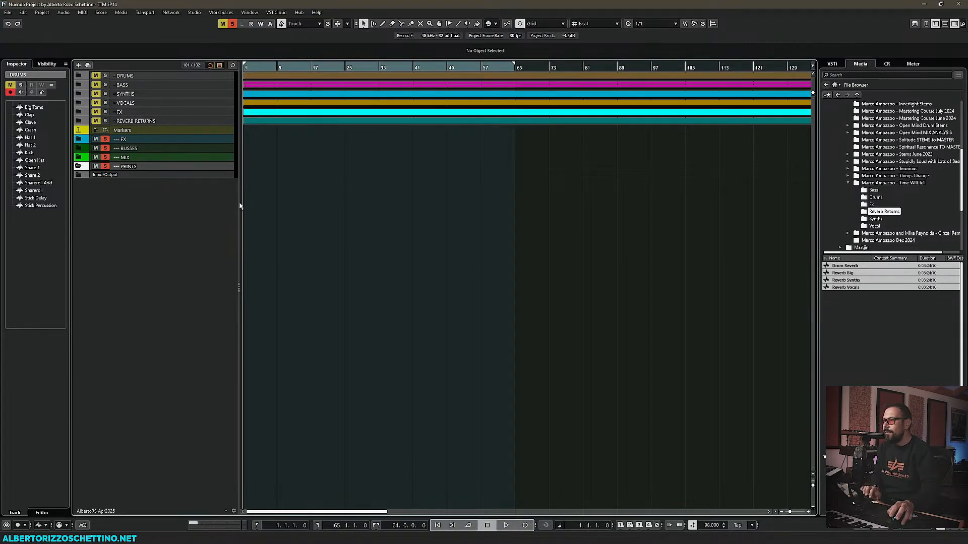
{"action": "left_click", "coordinate": [81, 76]}
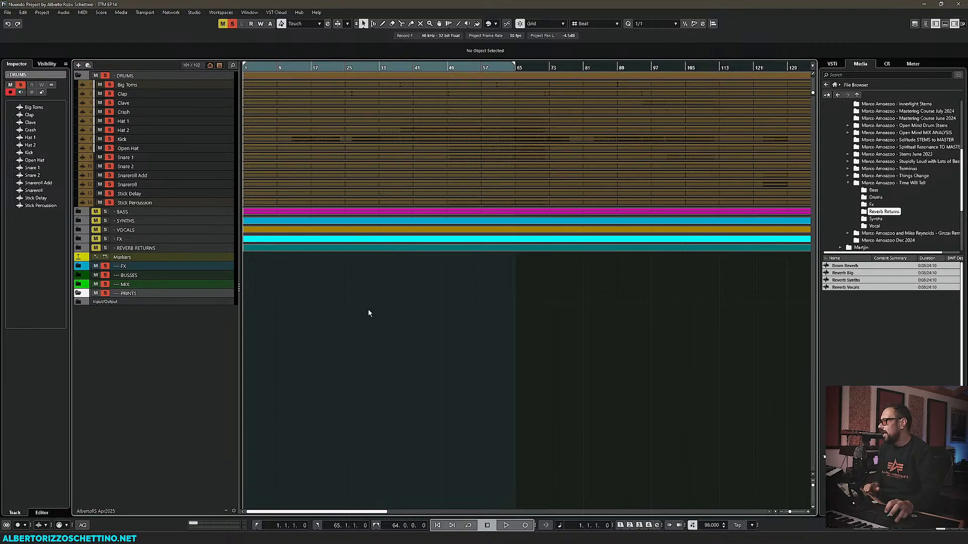
{"action": "left_click", "coordinate": [885, 63]}
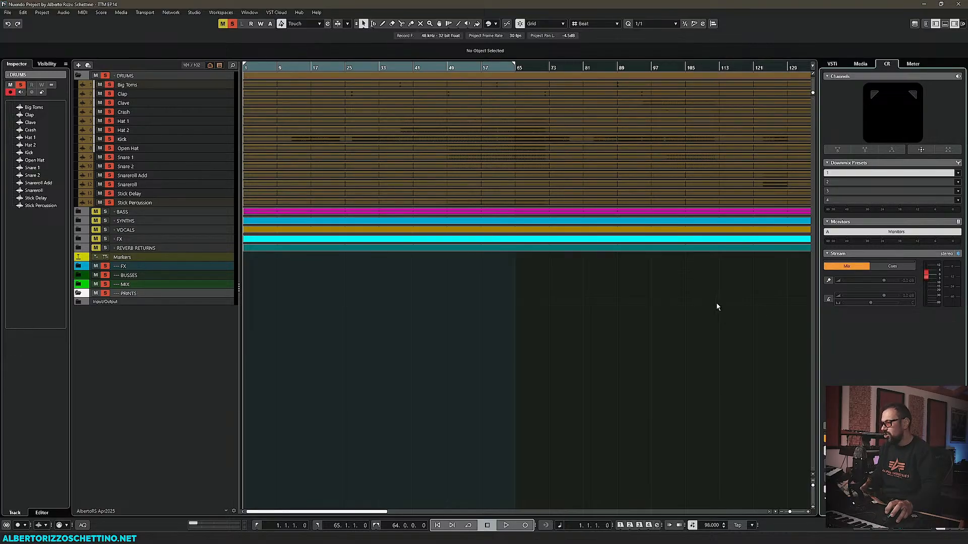
Step: Inspect the Stream and Monitors port assignments in the Control Room audio connections and close the window
{"action": "key", "text": "F4"}
{"action": "left_click", "coordinate": [622, 116]}
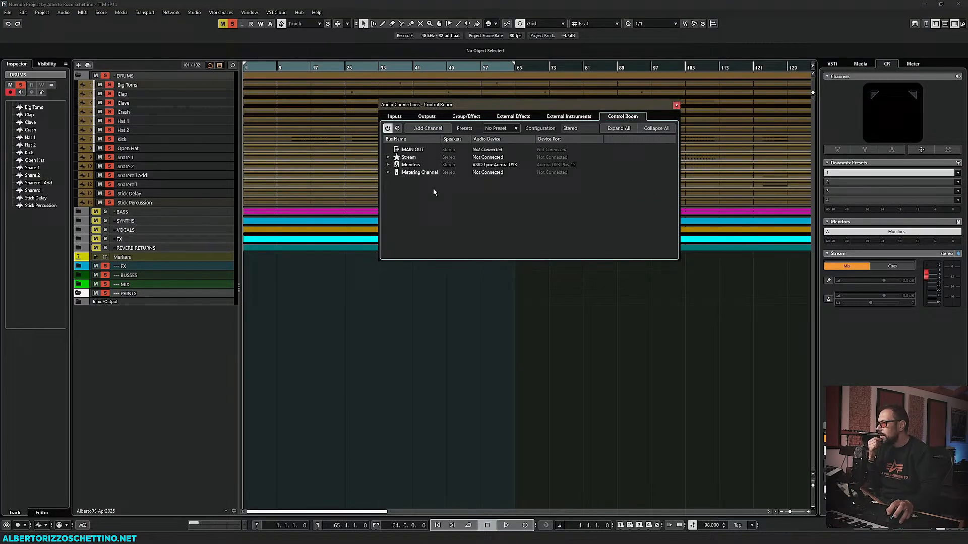
{"action": "left_click", "coordinate": [388, 158]}
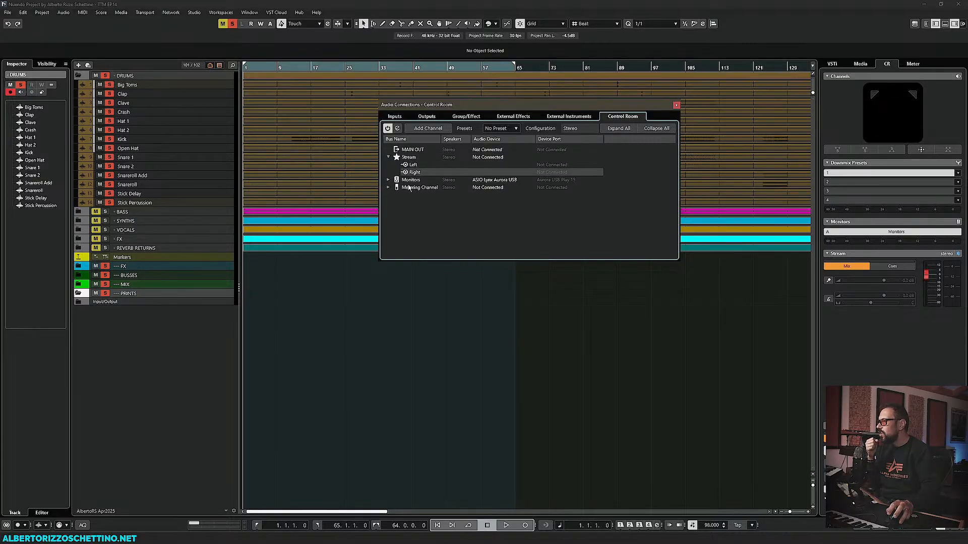
{"action": "left_click", "coordinate": [388, 180]}
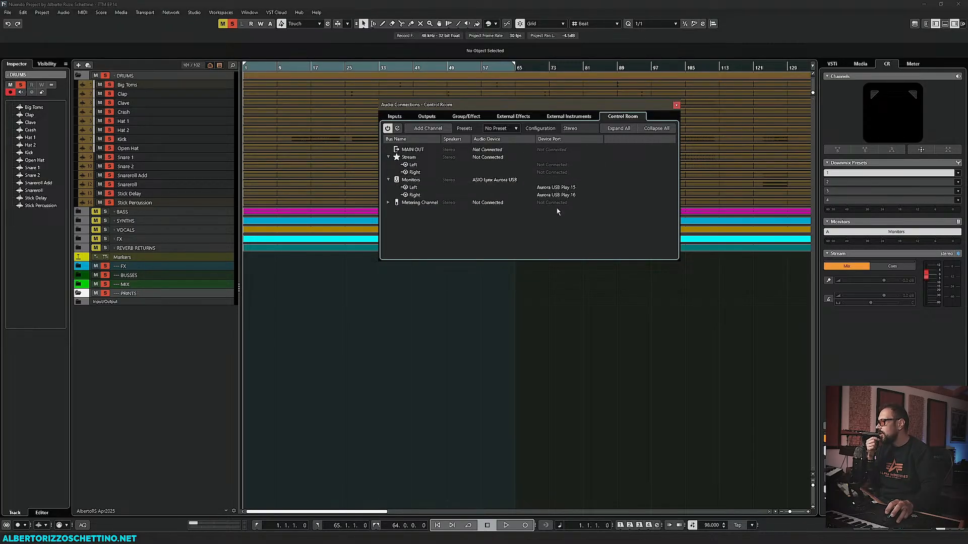
{"action": "left_click", "coordinate": [676, 104]}
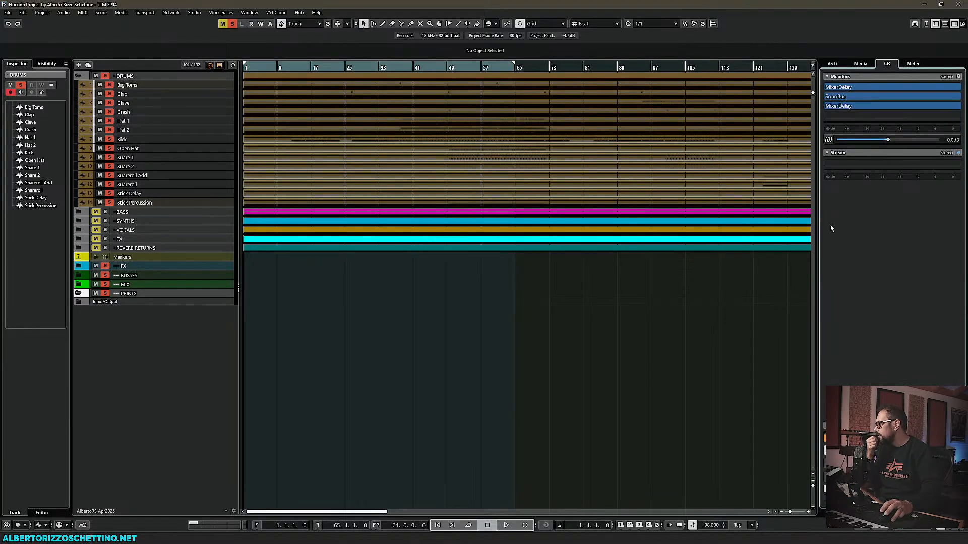
Step: Open the MixerDelay and SonoBus inserts of the Monitors channel, then disconnect SonoBus from its group and open its connection settings
{"action": "mouse_move", "coordinate": [831, 99]}
{"action": "left_click_drag", "start_coordinate": [835, 88], "coordinate": [835, 89]}
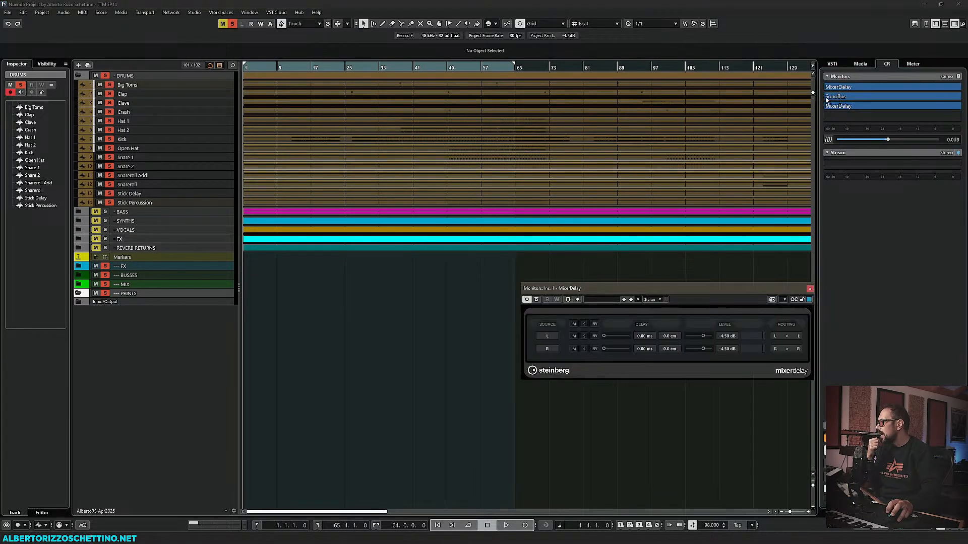
{"action": "left_click", "coordinate": [835, 96]}
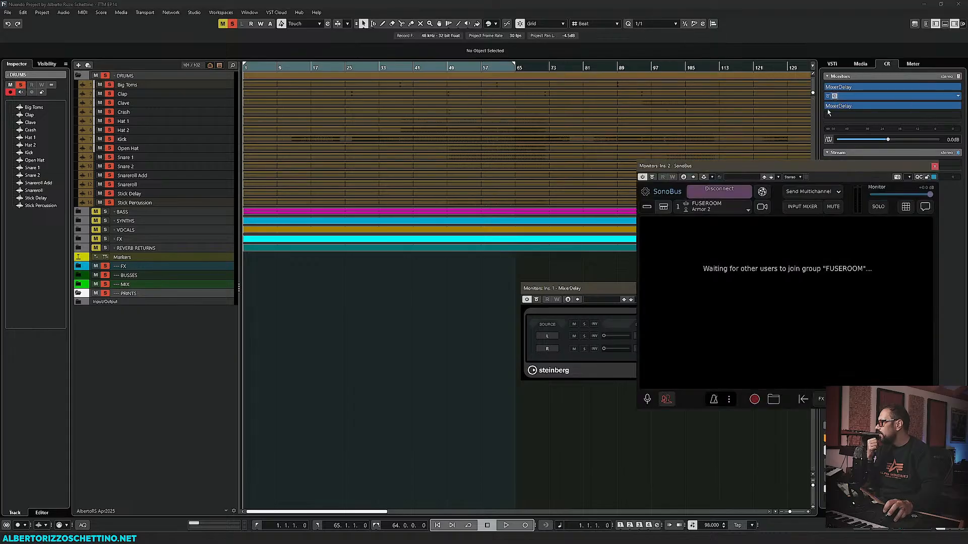
{"action": "left_click_drag", "start_coordinate": [751, 170], "coordinate": [609, 144]}
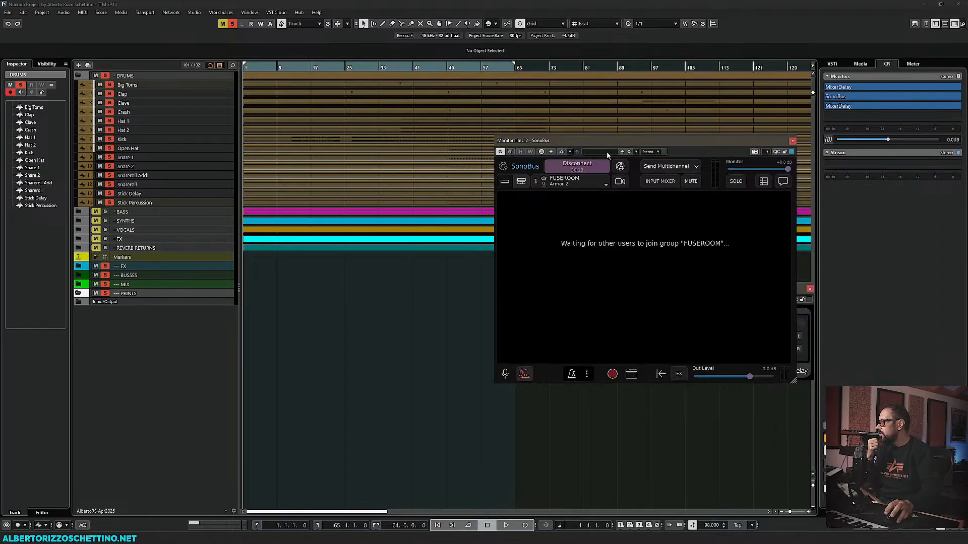
{"action": "left_click", "coordinate": [577, 165]}
{"action": "left_click", "coordinate": [577, 165]}
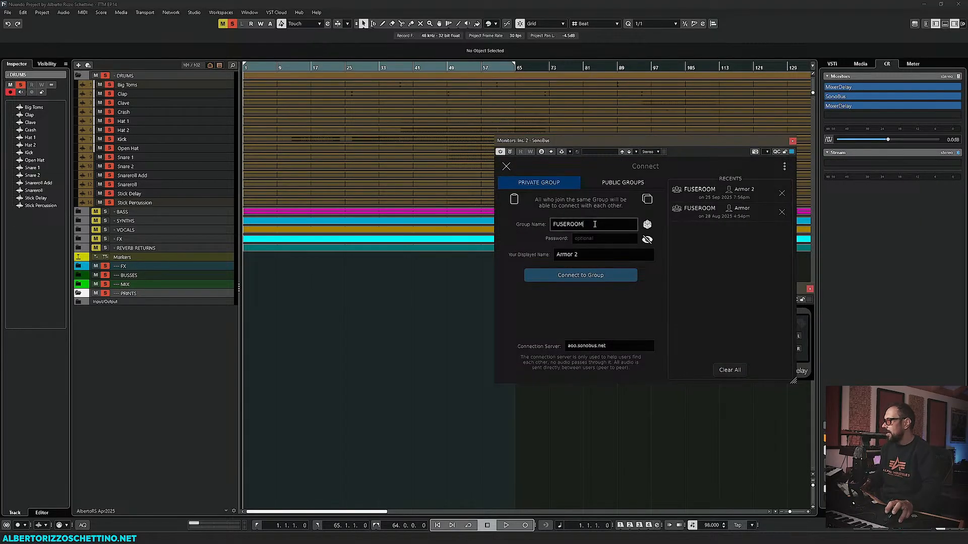
Step: Join the private SonoBus group FUSEROOM-LAN with its group password, using Armor as the displayed name
{"action": "left_click", "coordinate": [586, 258]}
{"action": "key", "text": "BackSpace"}
{"action": "key", "text": "BackSpace"}
{"action": "left_click", "coordinate": [594, 239]}
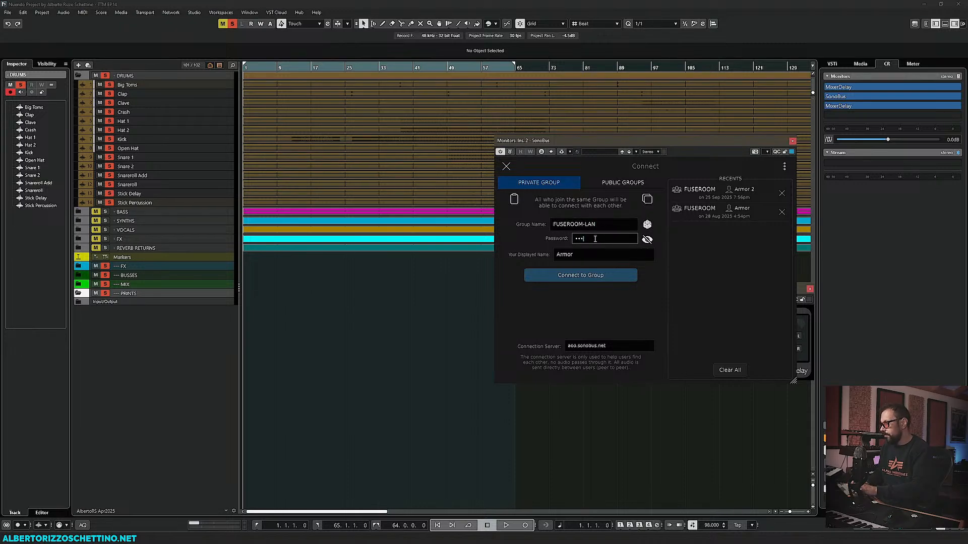
{"action": "left_click", "coordinate": [595, 274]}
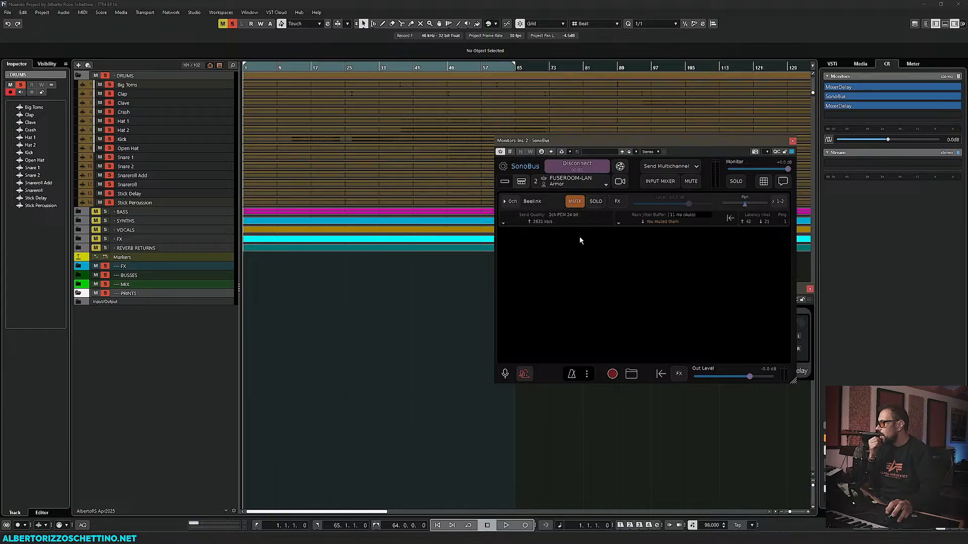
Step: Switch the SonoBus peer's receive jitter buffer to Manual and set it to 32 ms
{"action": "left_click", "coordinate": [684, 218]}
{"action": "left_click", "coordinate": [717, 248]}
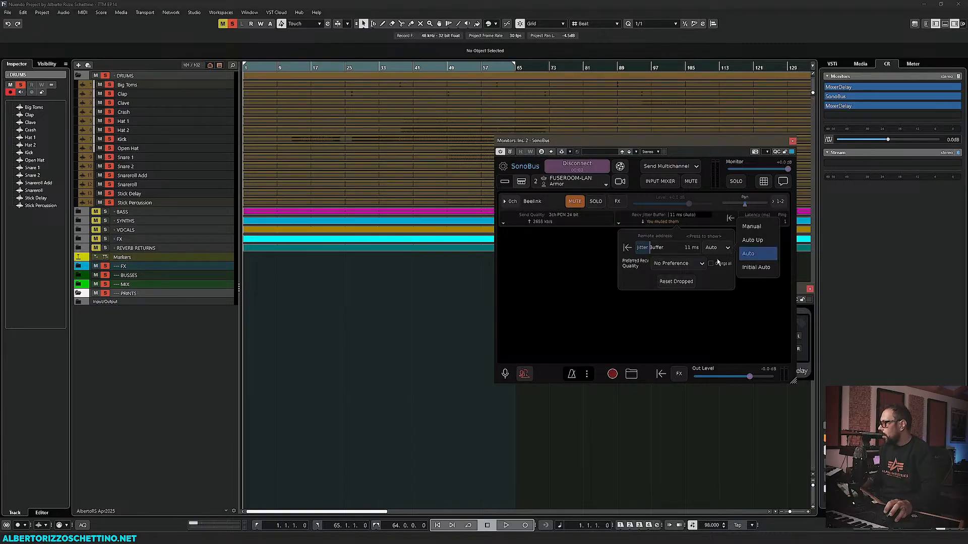
{"action": "left_click", "coordinate": [749, 229]}
{"action": "left_click", "coordinate": [683, 248]}
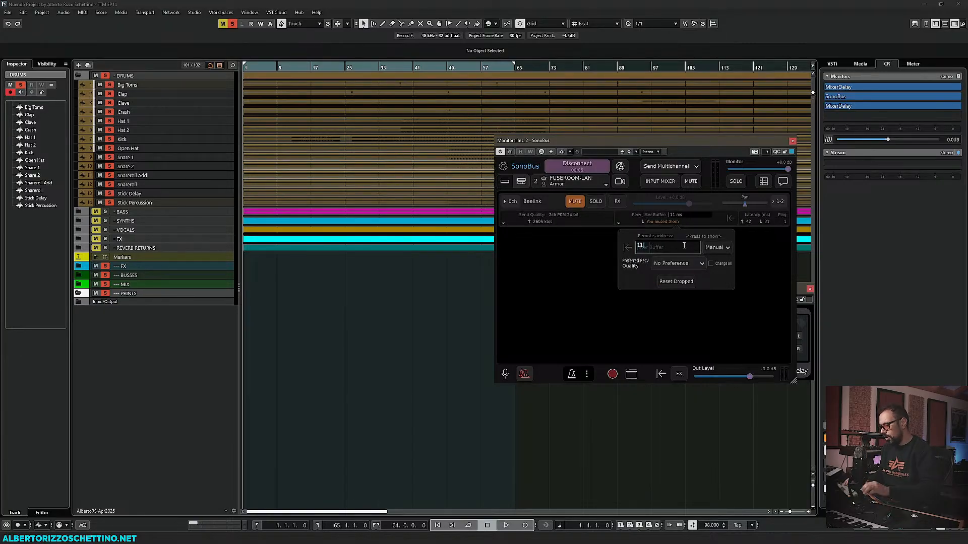
{"action": "type", "text": "32"}
{"action": "key", "text": "Return"}
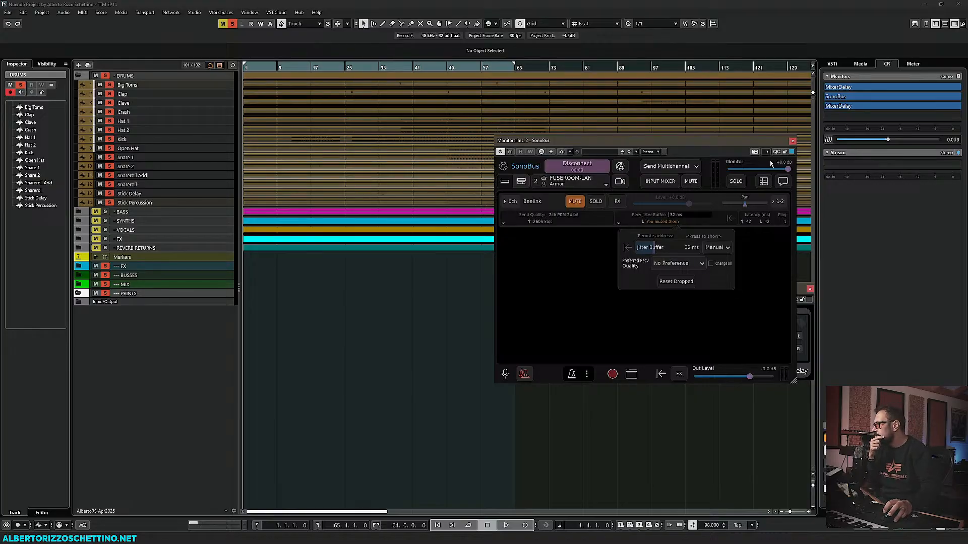
Step: Close SonoBus, view the third Monitors insert MixerDelay, and close both MixerDelay windows
{"action": "left_click", "coordinate": [792, 143]}
{"action": "left_click", "coordinate": [857, 106]}
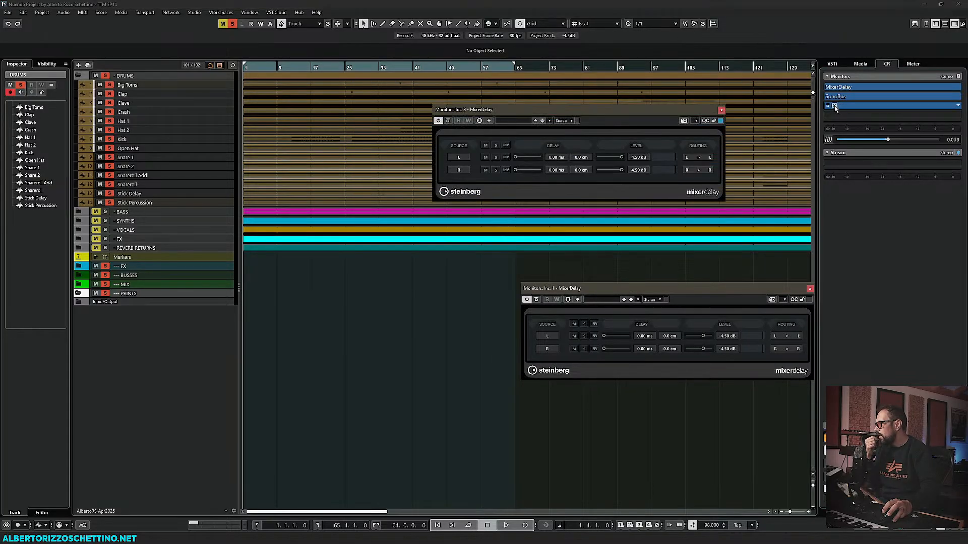
{"action": "left_click", "coordinate": [721, 110]}
{"action": "left_click", "coordinate": [810, 289]}
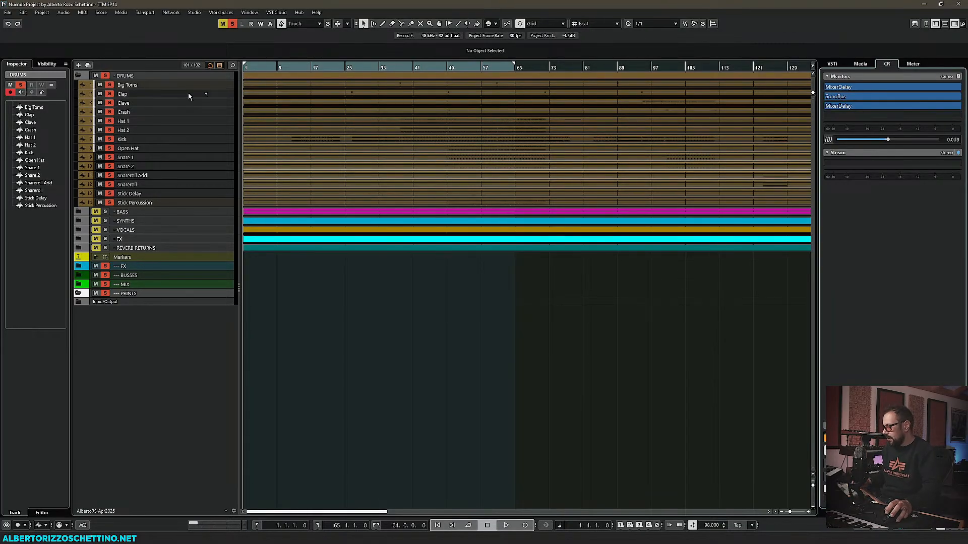
Step: Increase the track heights in the project window so the waveforms of the drum stems are easier to read
{"action": "key", "text": "shift+h"}
{"action": "key", "text": "shift+h"}
{"action": "key", "text": "shift+g"}
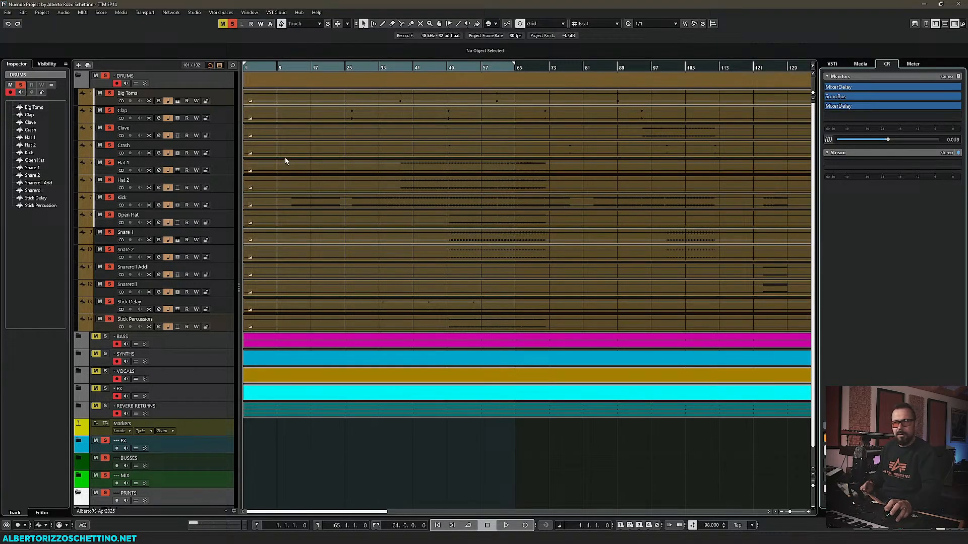
{"action": "key", "text": "F3"}
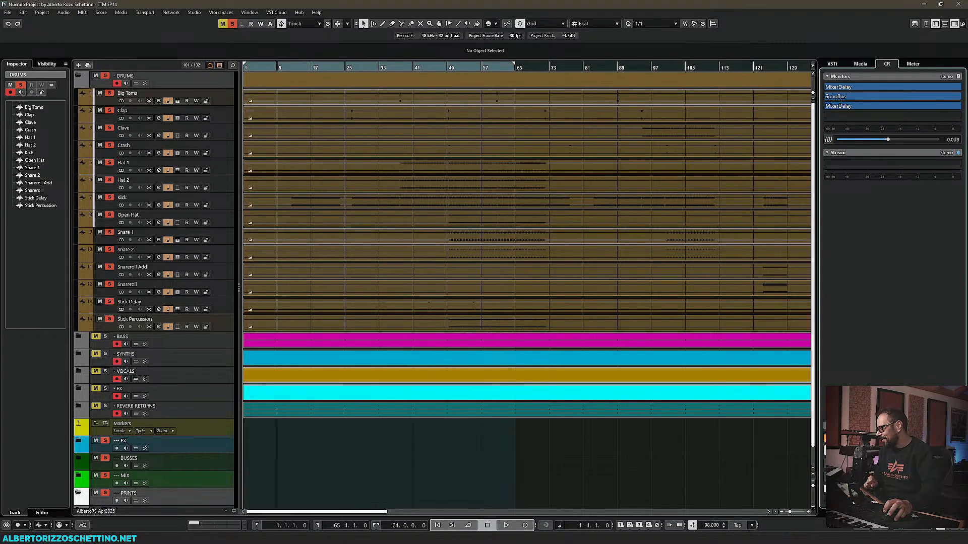
Step: Set the project tempo to 138 BPM
{"action": "left_click", "coordinate": [707, 527]}
{"action": "type", "text": "13"}
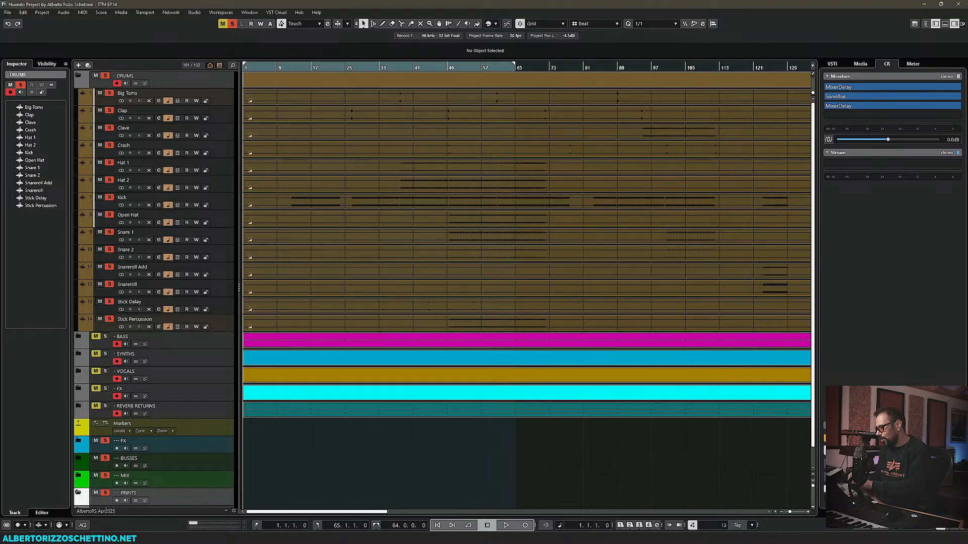
{"action": "type", "text": "8"}
{"action": "key", "text": "Return"}
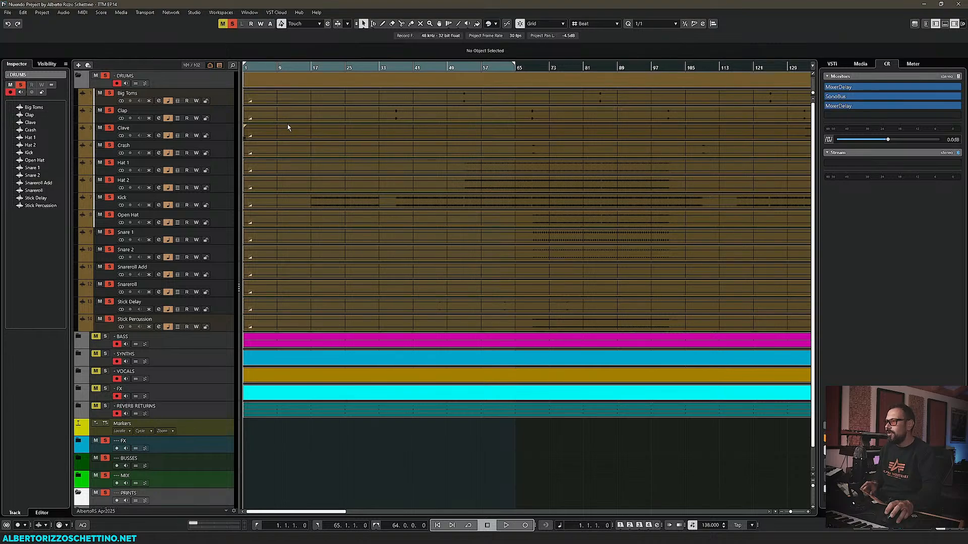
Step: Audition the arrangement from the start and from bar 16, just before the Kick enters
{"action": "key", "text": "space"}
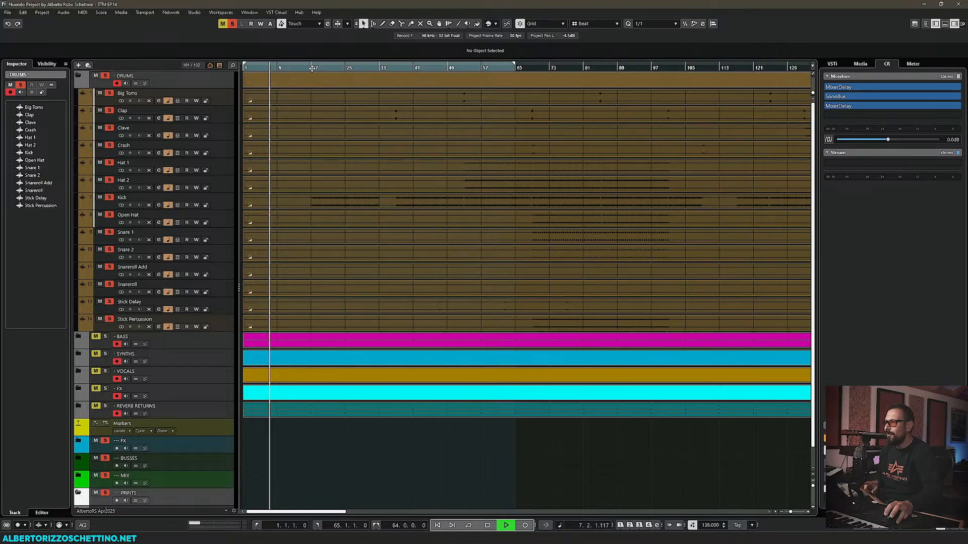
{"action": "key", "text": "space"}
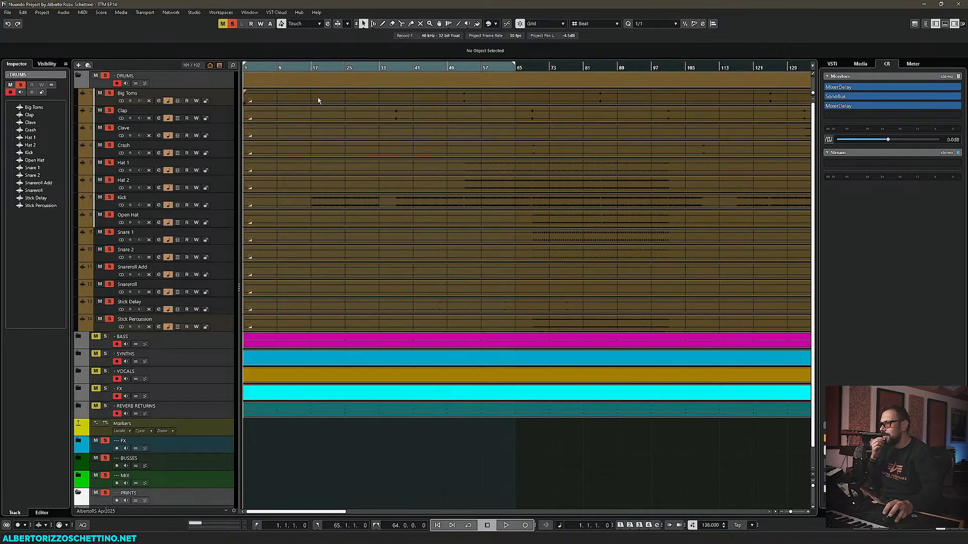
{"action": "left_click", "coordinate": [311, 68]}
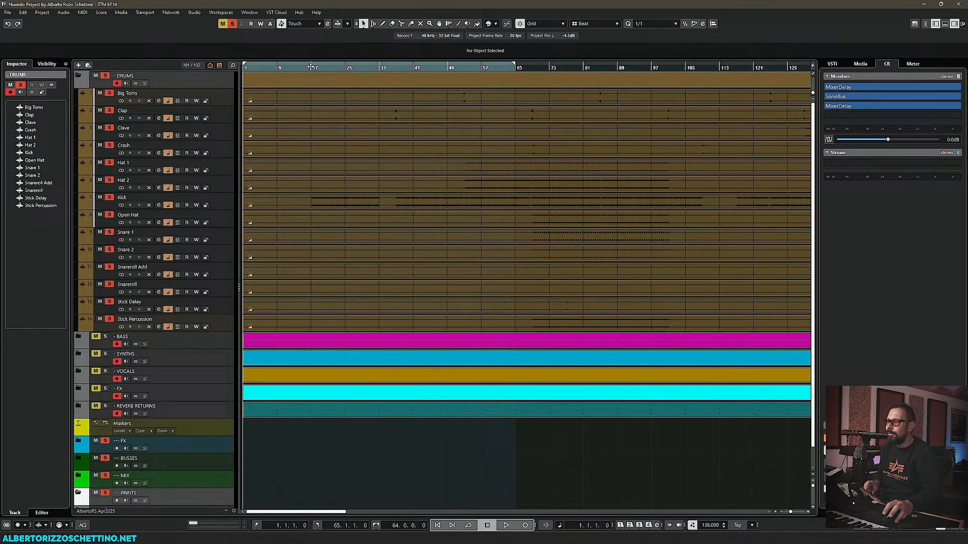
{"action": "left_click", "coordinate": [301, 68]}
{"action": "left_click", "coordinate": [311, 67]}
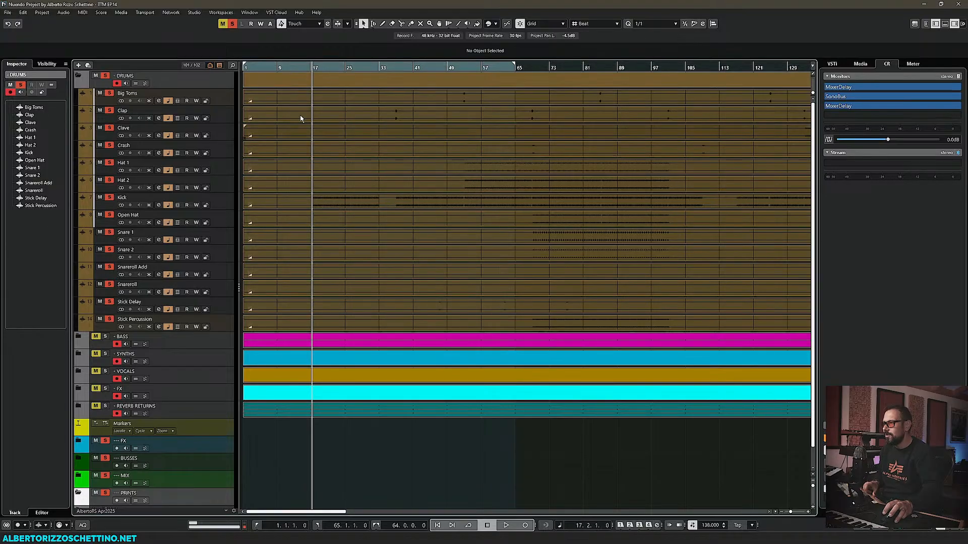
{"action": "left_click", "coordinate": [308, 67]}
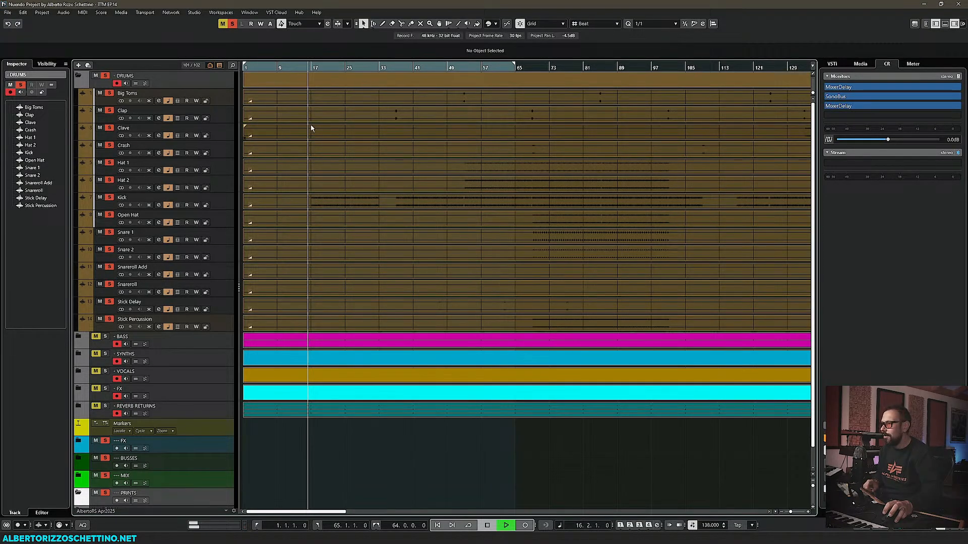
{"action": "key", "text": "space"}
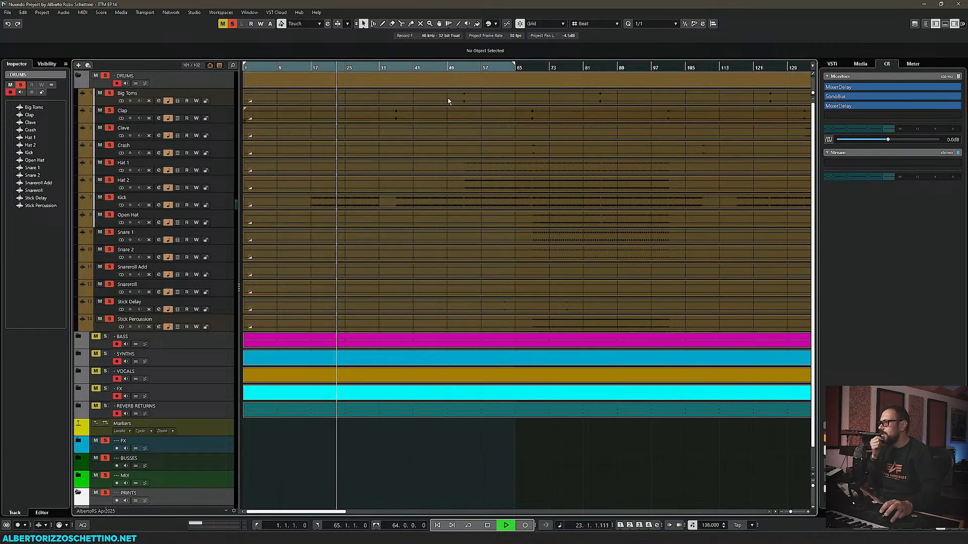
{"action": "key", "text": "space"}
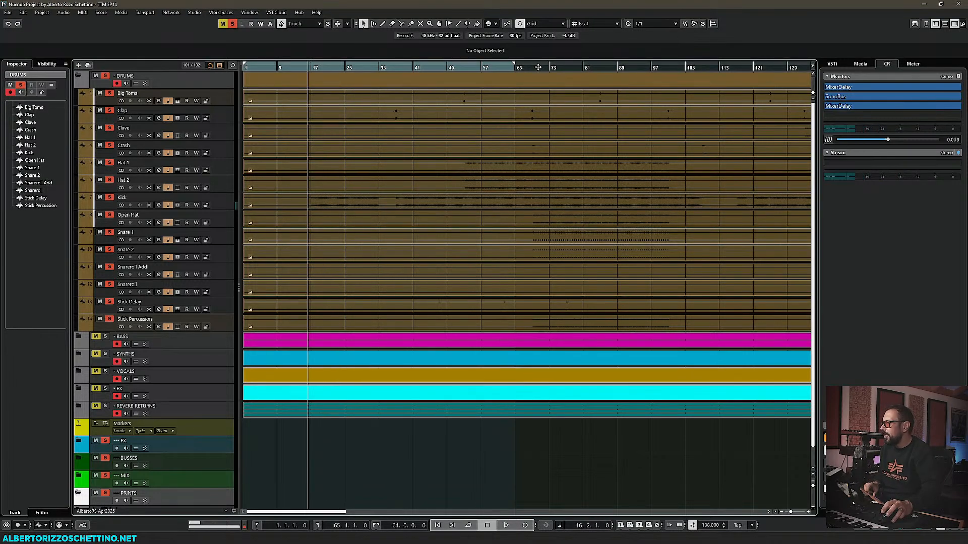
Step: Start playback from bar 68, mute the DRUMS folder track and return it to solo
{"action": "left_click", "coordinate": [534, 67]}
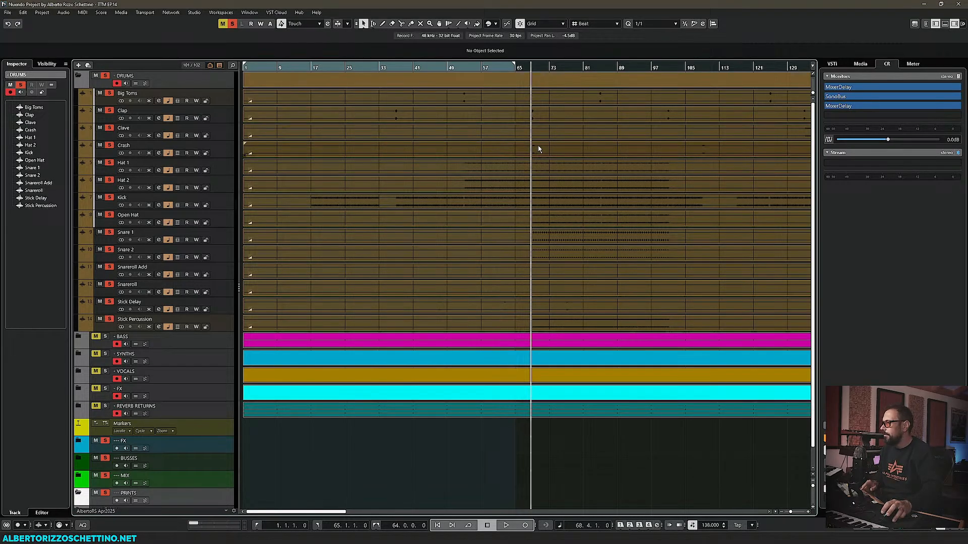
{"action": "key", "text": "space"}
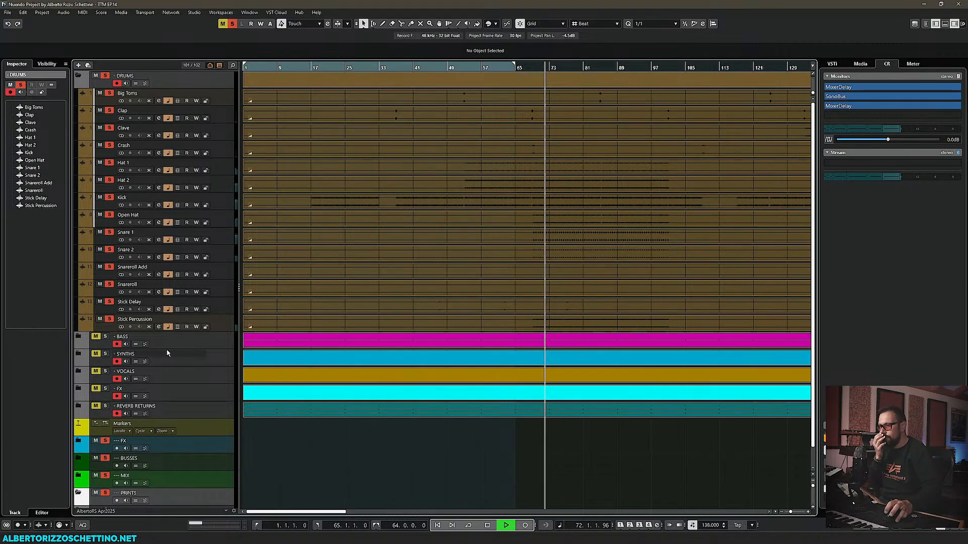
{"action": "left_click", "coordinate": [96, 76]}
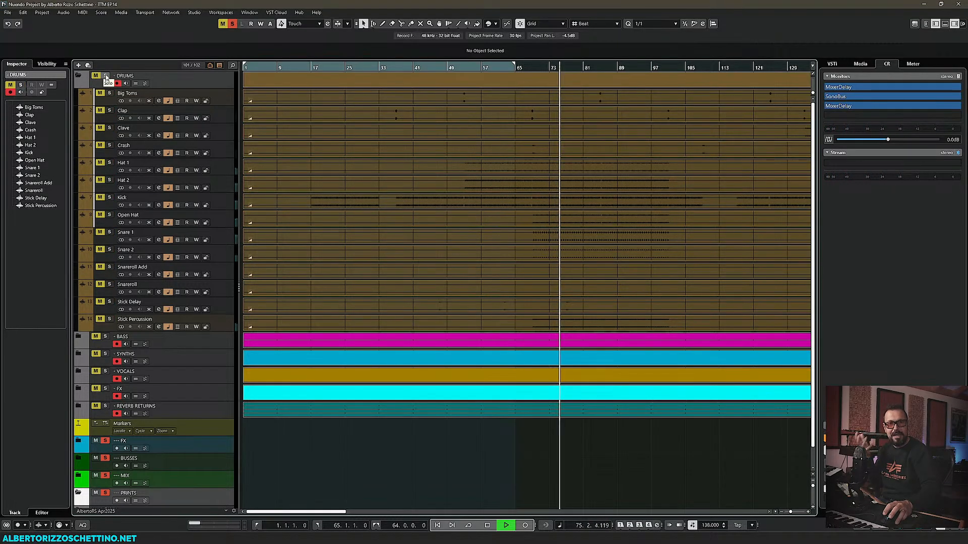
{"action": "left_click", "coordinate": [105, 75]}
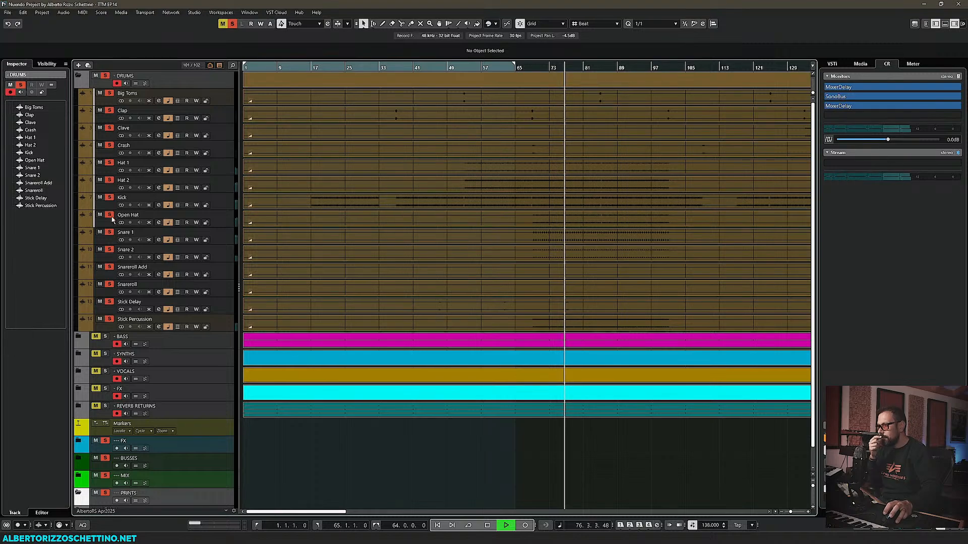
Step: Solo and unfold the BASS and SYNTHS folder tracks during playback
{"action": "left_click", "coordinate": [105, 336]}
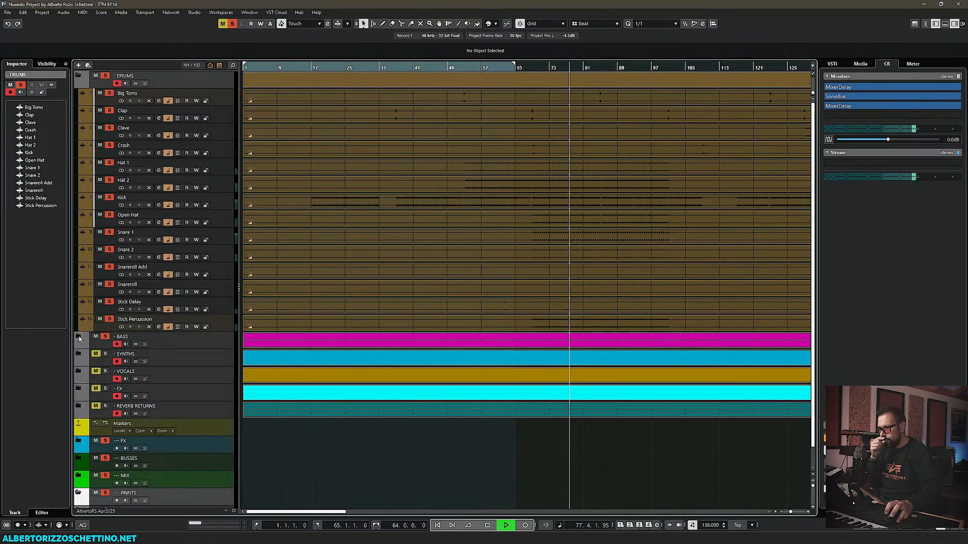
{"action": "left_click", "coordinate": [79, 337]}
{"action": "left_click_drag", "start_coordinate": [308, 512], "coordinate": [342, 513]}
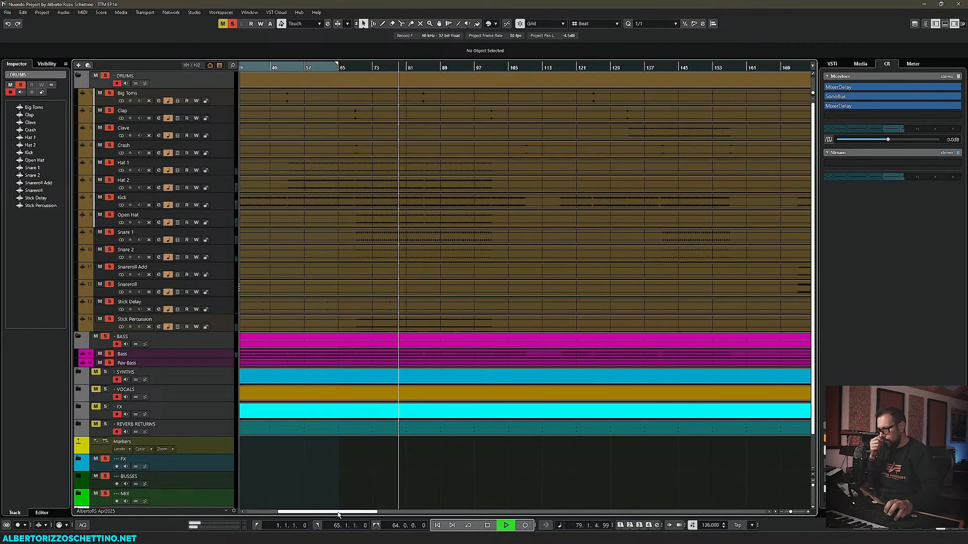
{"action": "left_click", "coordinate": [105, 372]}
{"action": "left_click", "coordinate": [78, 372]}
{"action": "scroll", "coordinate": [257, 377], "scroll_direction": "down", "scroll_amount": 5}
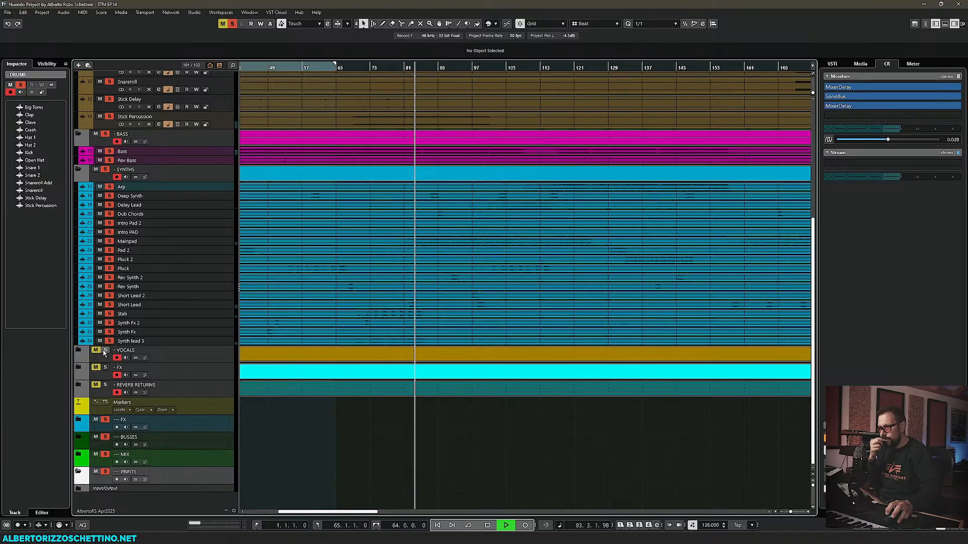
Step: Unfold the VOCALS, stem FX and REVERB RETURNS folder tracks, soloing VOCALS and REVERB RETURNS
{"action": "left_click", "coordinate": [83, 357]}
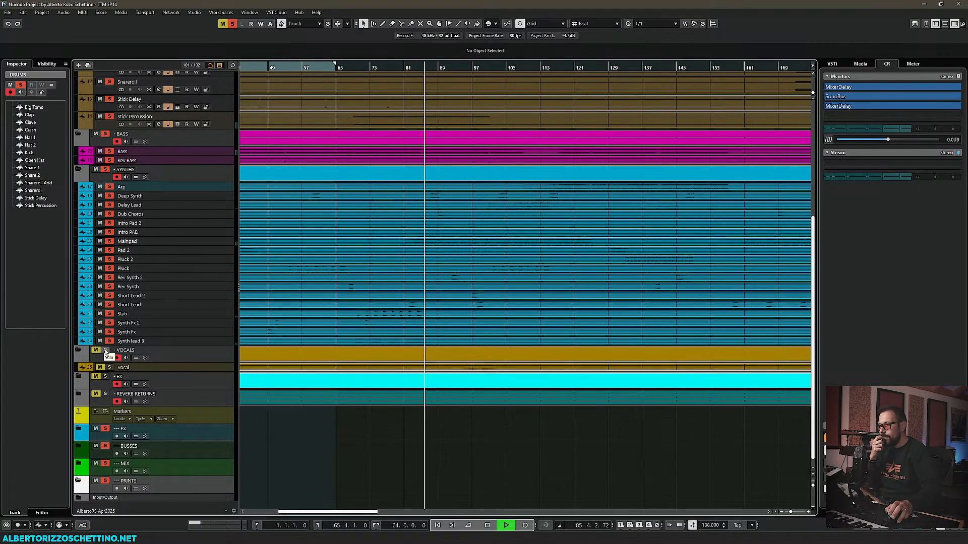
{"action": "left_click", "coordinate": [106, 351]}
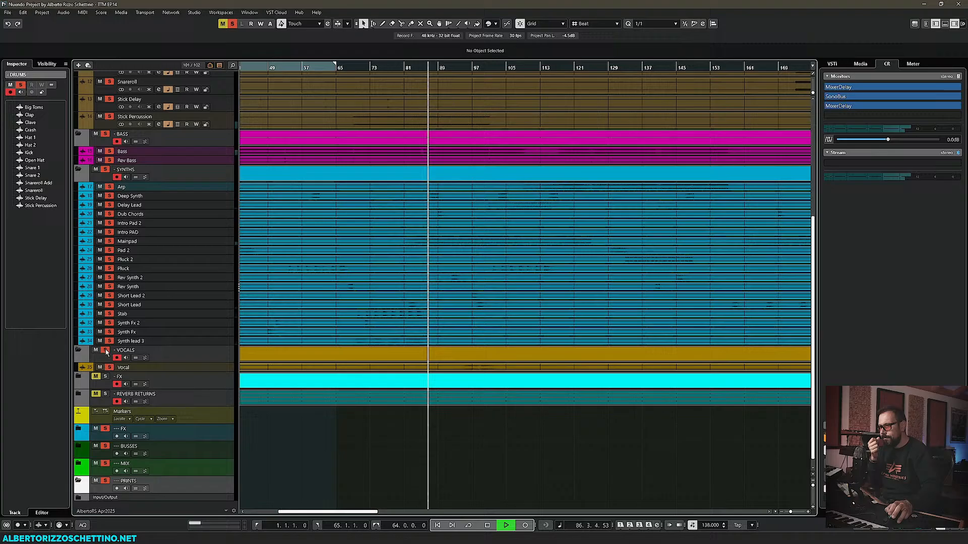
{"action": "left_click", "coordinate": [81, 382]}
{"action": "scroll", "coordinate": [81, 389], "scroll_direction": "down", "scroll_amount": 3}
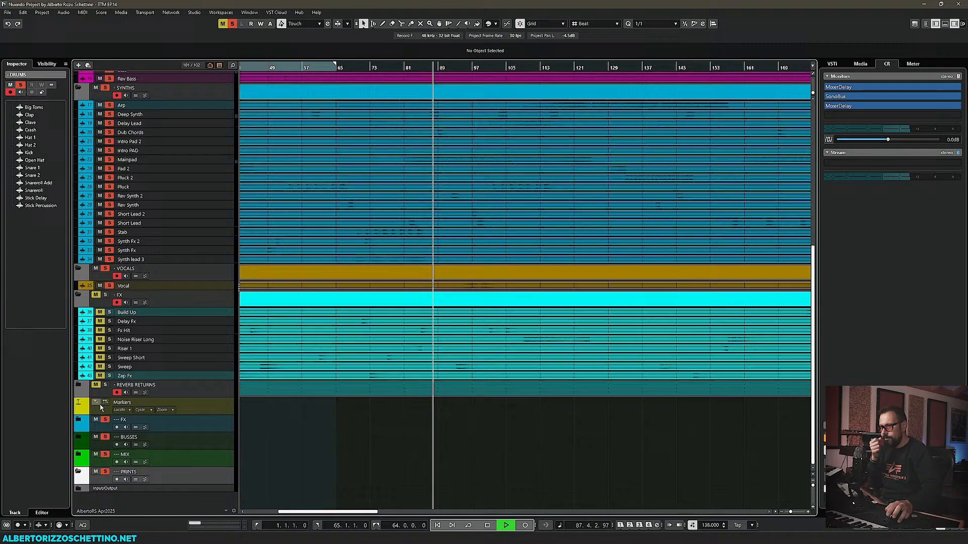
{"action": "left_click", "coordinate": [80, 386]}
{"action": "scroll", "coordinate": [104, 418], "scroll_direction": "down", "scroll_amount": 1}
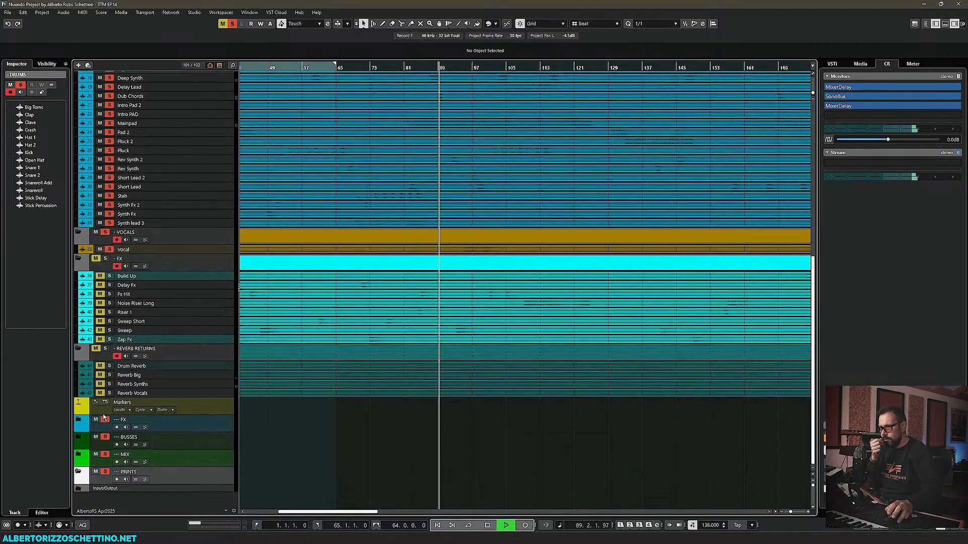
{"action": "left_click", "coordinate": [105, 348]}
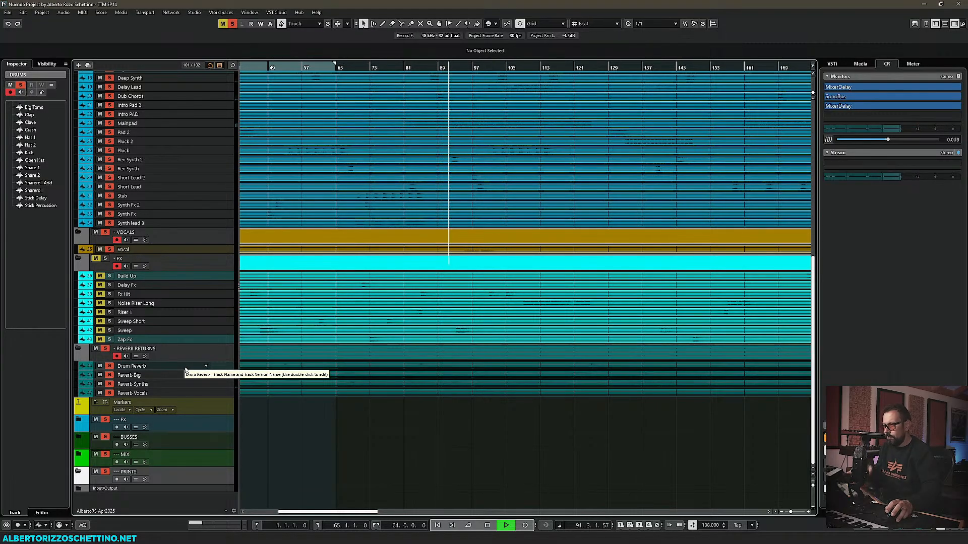
Step: Show the MixConsole below the arrangement, reduce its height and collapse its Routing rack
{"action": "key", "text": "alt+F3"}
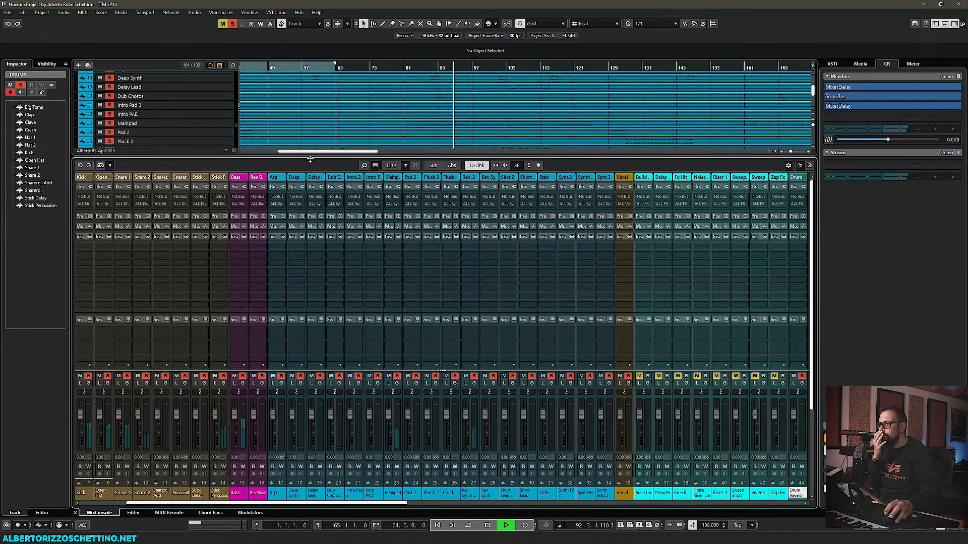
{"action": "left_click_drag", "start_coordinate": [310, 159], "coordinate": [292, 241]}
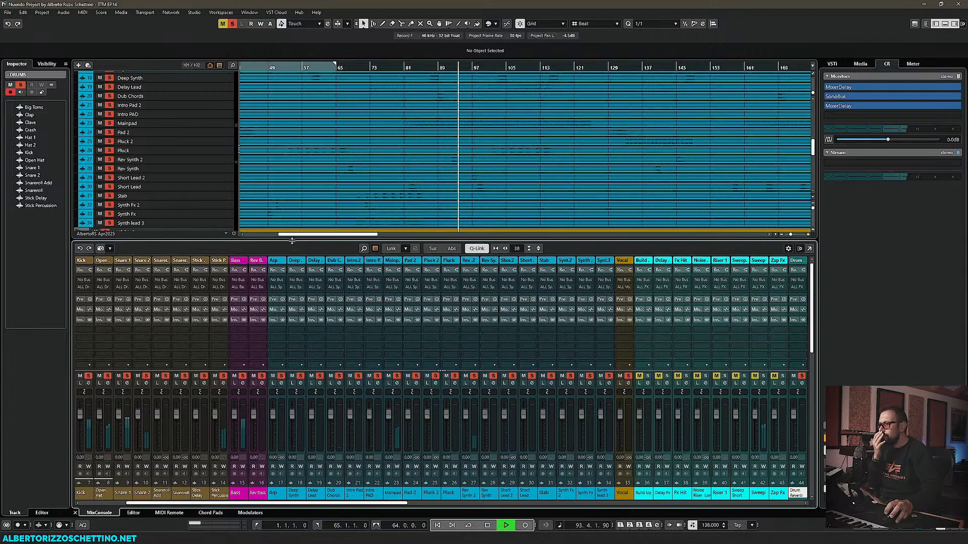
{"action": "left_click", "coordinate": [275, 271]}
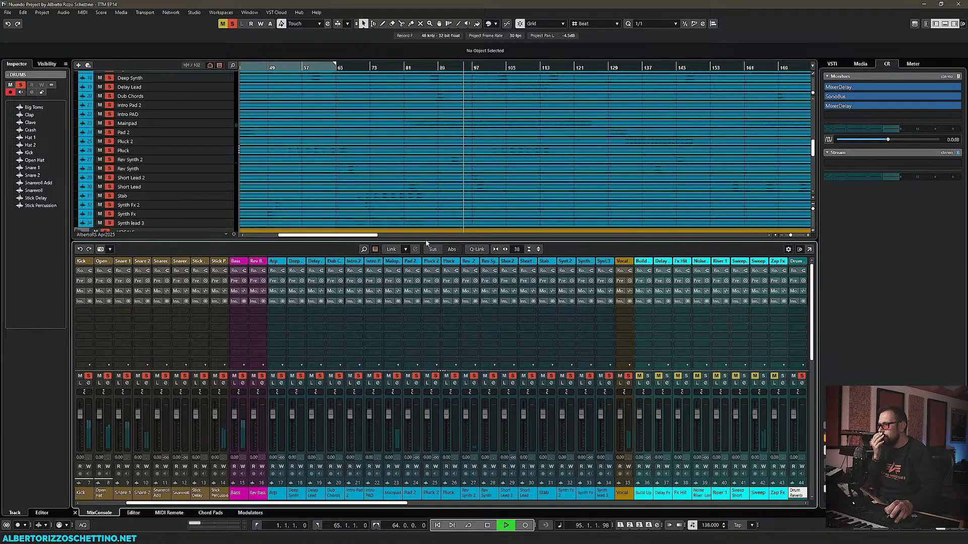
Step: Solo the stem FX folder track above REVERB RETURNS so its effect stems join the playback
{"action": "scroll", "coordinate": [152, 152], "scroll_direction": "down", "scroll_amount": 5}
{"action": "left_click", "coordinate": [104, 108]}
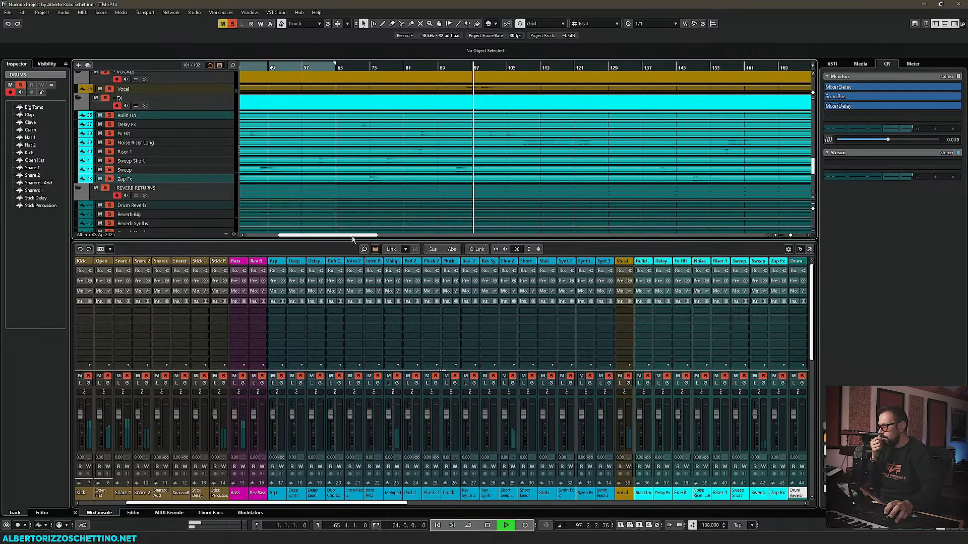
{"action": "scroll", "coordinate": [353, 217], "scroll_direction": "down", "scroll_amount": 3}
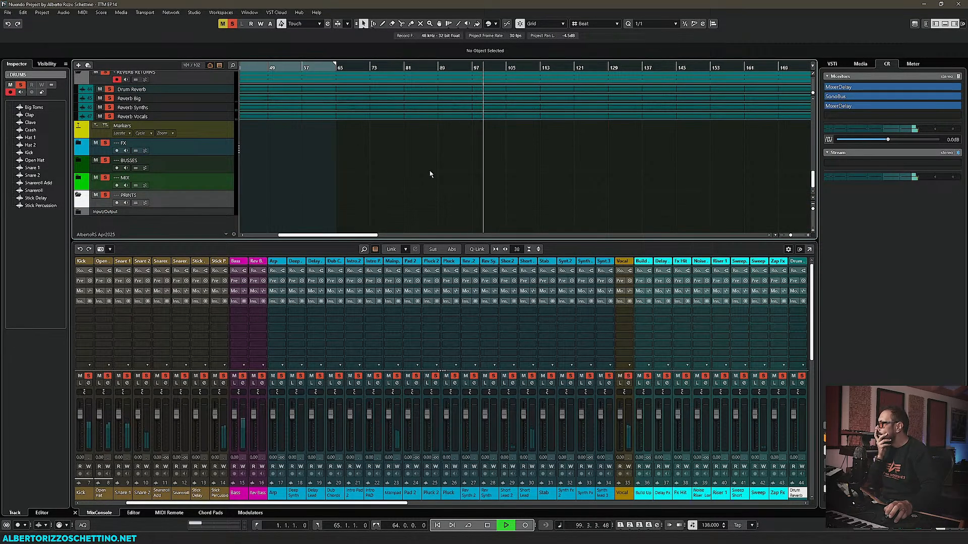
Step: Show the Control Room's main controls, open 6030 Ultimate Comp on the MIX a channel and place it beside the bus channels
{"action": "scroll", "coordinate": [431, 175], "scroll_direction": "up", "scroll_amount": 3}
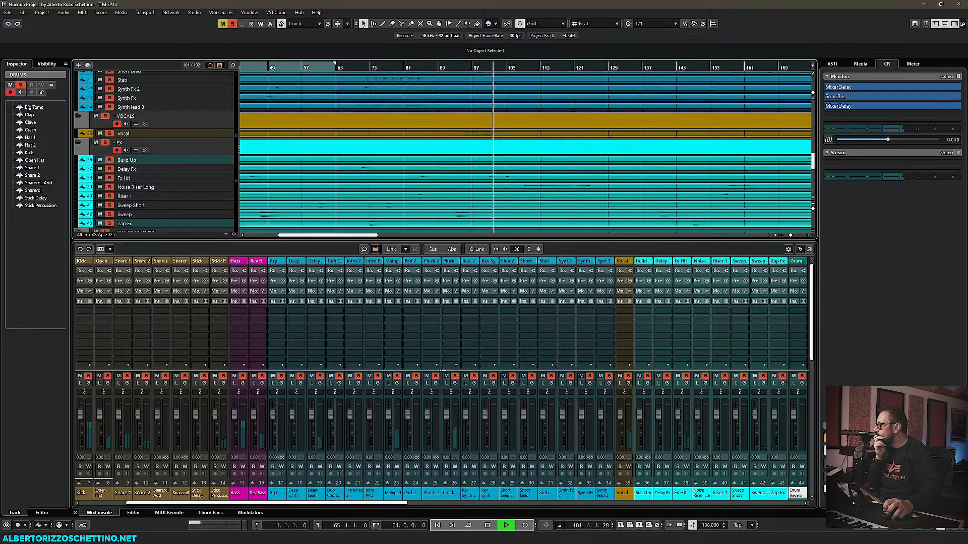
{"action": "left_click", "coordinate": [834, 512]}
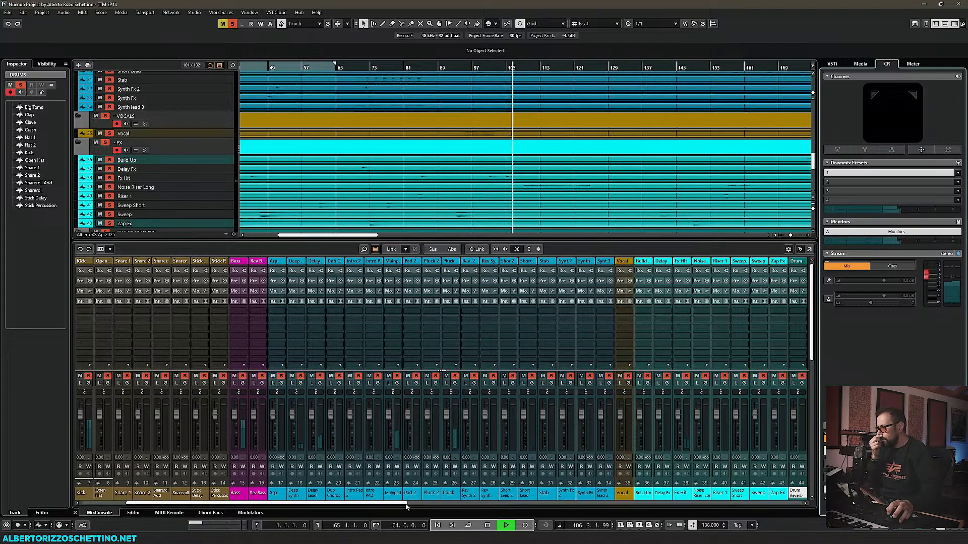
{"action": "scroll", "coordinate": [628, 506], "scroll_direction": "right", "scroll_amount": 5}
{"action": "scroll", "coordinate": [628, 509], "scroll_direction": "right", "scroll_amount": 10}
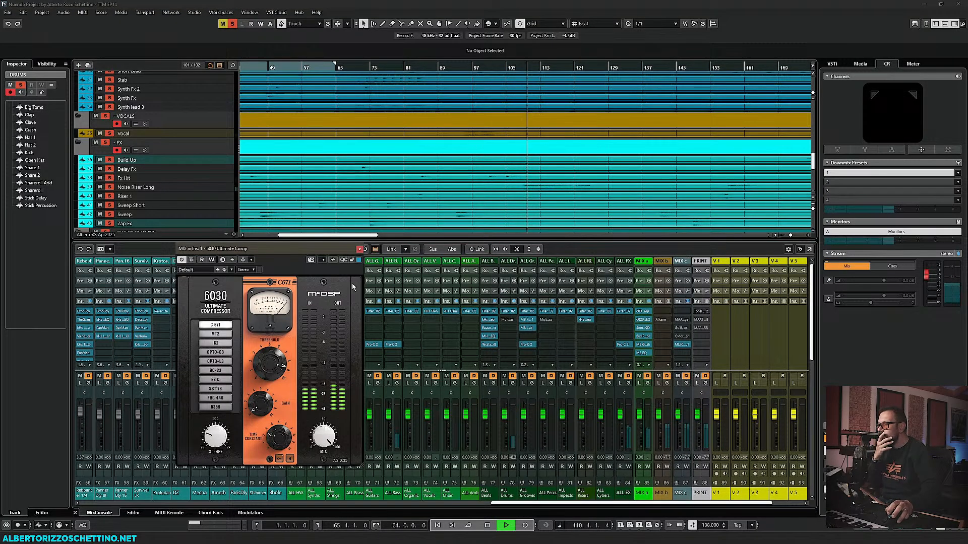
{"action": "left_click_drag", "start_coordinate": [282, 248], "coordinate": [181, 246]}
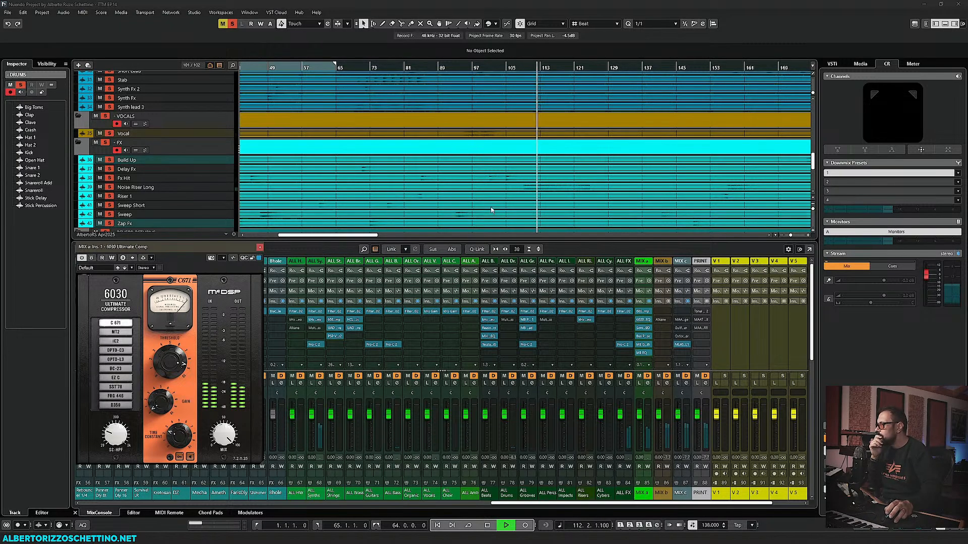
Step: Deactivate solo on all tracks while the session keeps playing
{"action": "scroll", "coordinate": [535, 206], "scroll_direction": "down", "scroll_amount": 3}
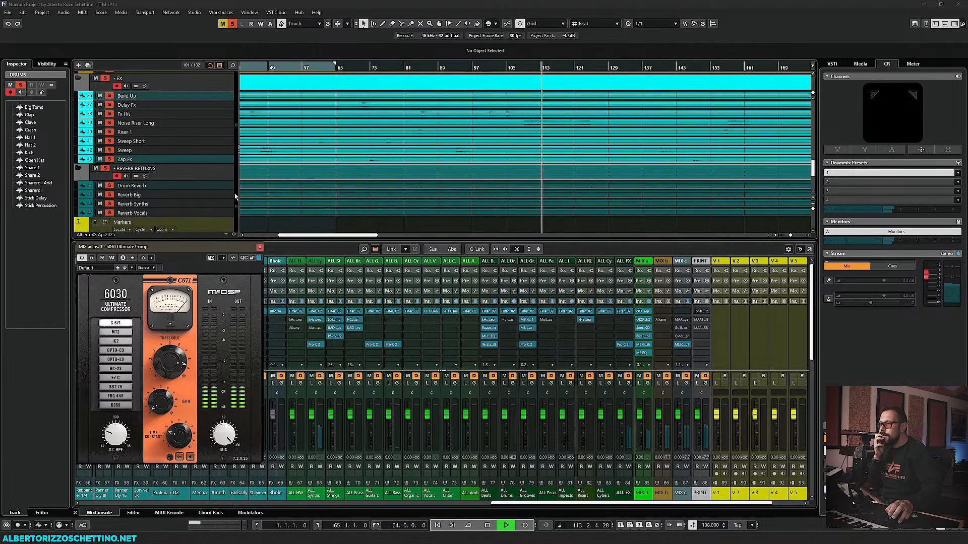
{"action": "left_click", "coordinate": [232, 23]}
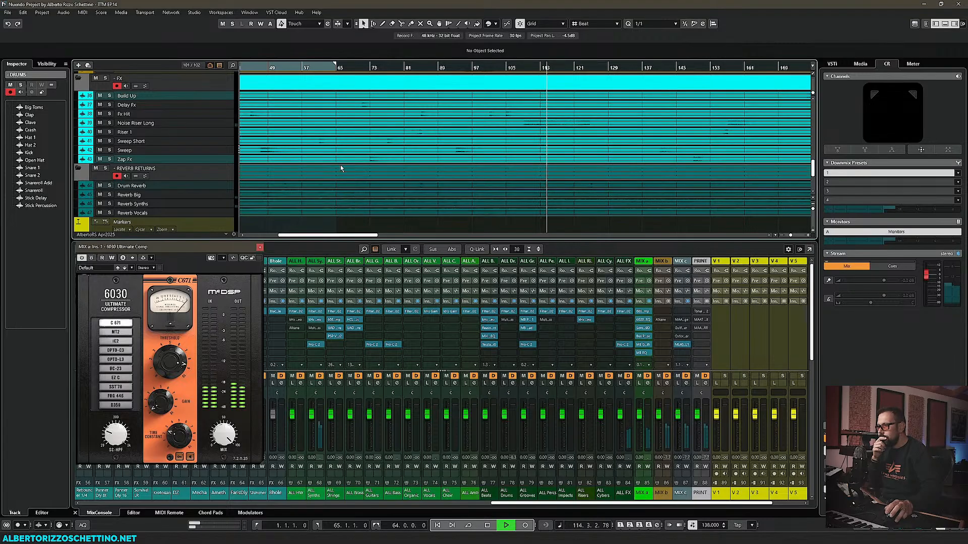
{"action": "scroll", "coordinate": [454, 187], "scroll_direction": "up", "scroll_amount": 18}
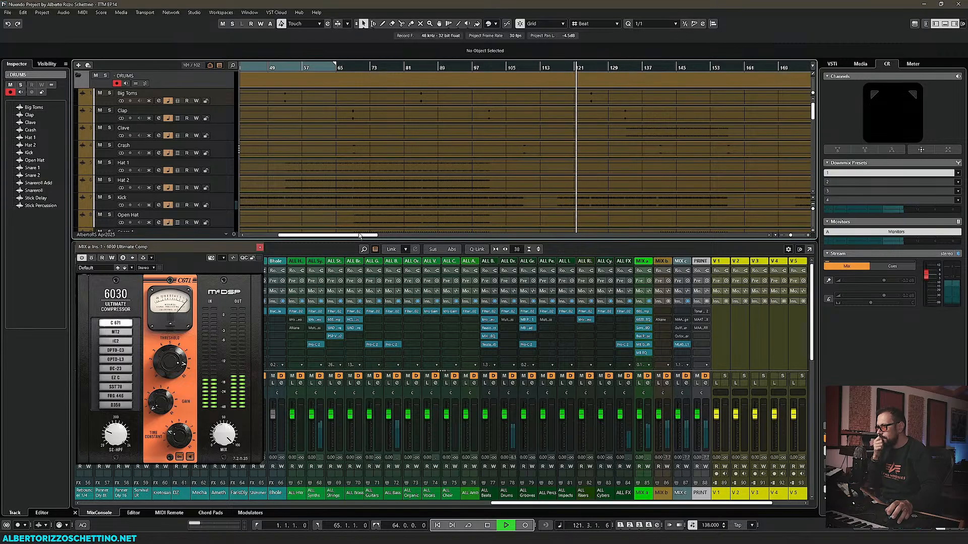
Step: Follow the playback through the arrangement, examining the drum, bass and synth stems alongside the levels of the bus channels
{"action": "left_click_drag", "start_coordinate": [359, 236], "coordinate": [389, 236]}
{"action": "scroll", "coordinate": [401, 202], "scroll_direction": "down", "scroll_amount": 1}
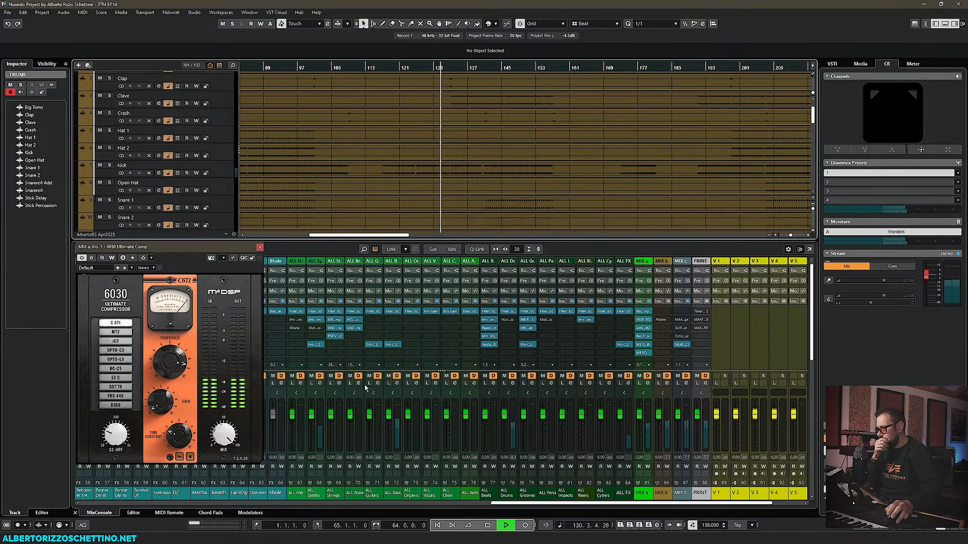
{"action": "scroll", "coordinate": [469, 507], "scroll_direction": "left", "scroll_amount": 2}
{"action": "scroll", "coordinate": [468, 507], "scroll_direction": "left", "scroll_amount": 3}
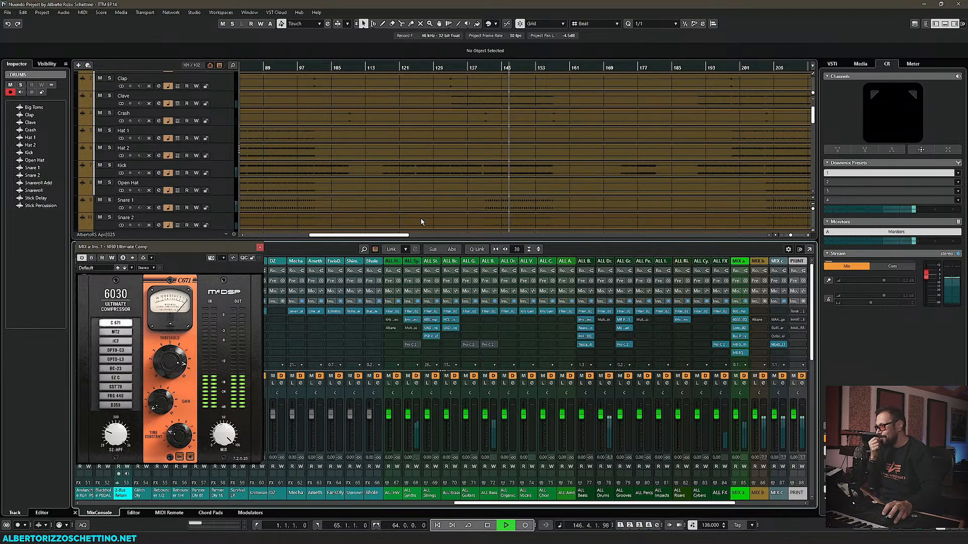
{"action": "left_click_drag", "start_coordinate": [391, 235], "coordinate": [399, 235]}
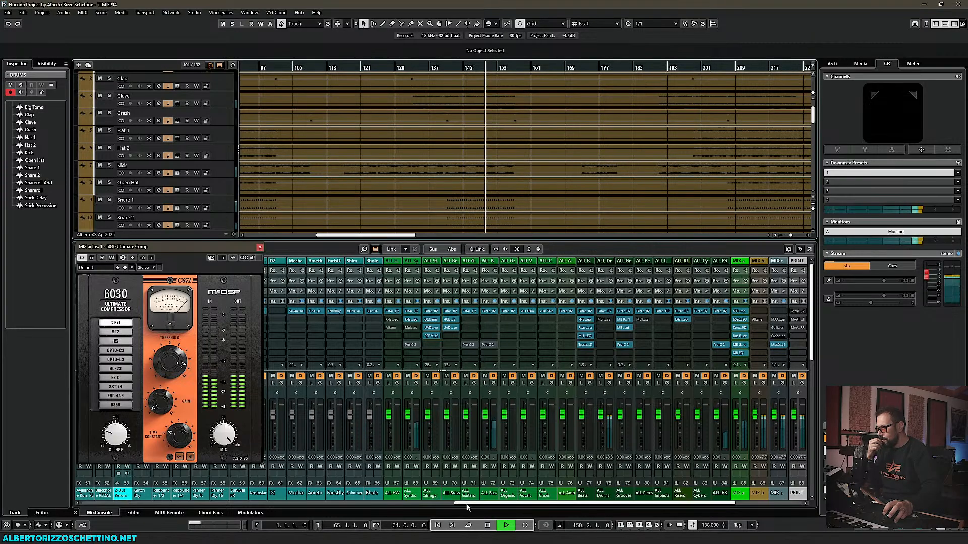
{"action": "mouse_move", "coordinate": [469, 507]}
{"action": "left_mouse_down"}
{"action": "mouse_move", "coordinate": [453, 508]}
{"action": "mouse_move", "coordinate": [463, 507]}
{"action": "left_mouse_up"}
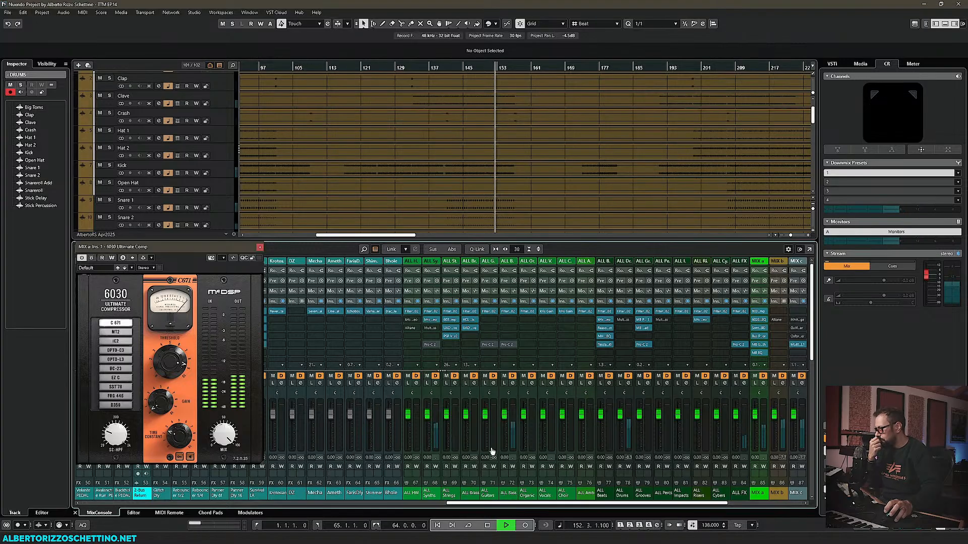
{"action": "scroll", "coordinate": [460, 205], "scroll_direction": "up", "scroll_amount": 2}
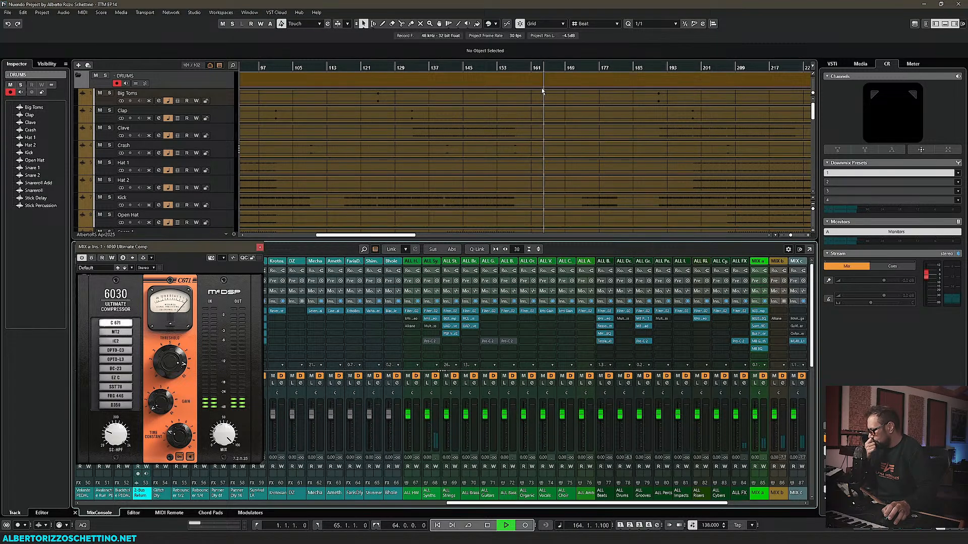
{"action": "scroll", "coordinate": [543, 90], "scroll_direction": "down", "scroll_amount": 1}
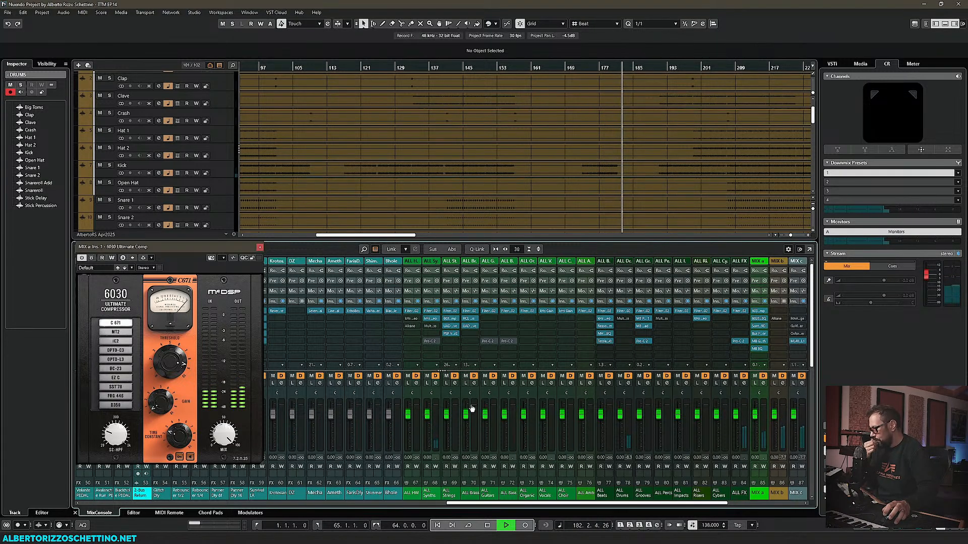
{"action": "scroll", "coordinate": [489, 218], "scroll_direction": "down", "scroll_amount": 3}
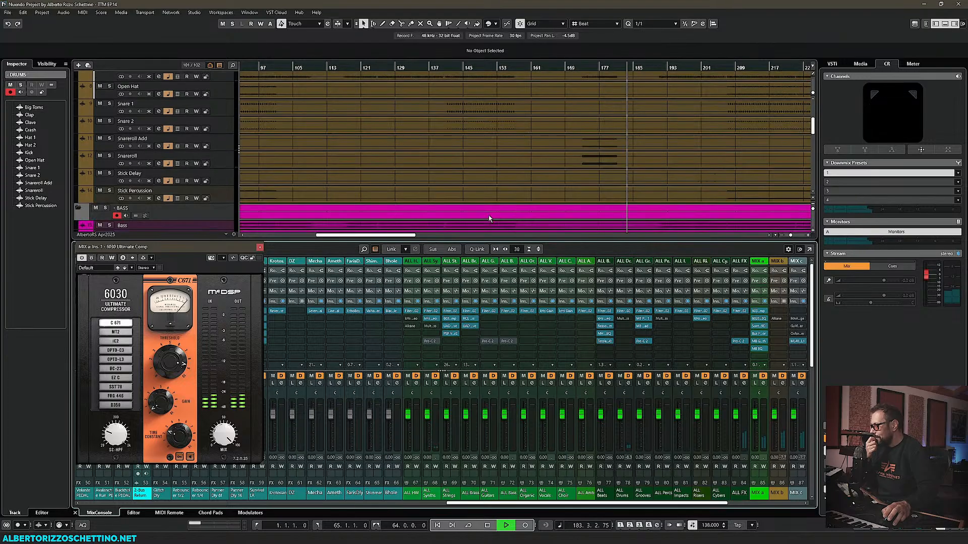
{"action": "scroll", "coordinate": [489, 219], "scroll_direction": "up", "scroll_amount": 1}
{"action": "scroll", "coordinate": [488, 217], "scroll_direction": "down", "scroll_amount": 4}
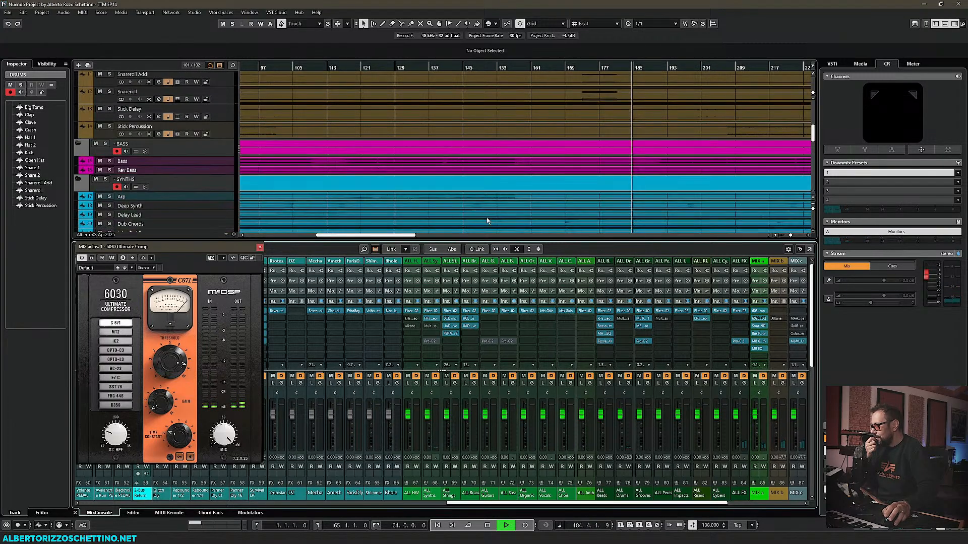
{"action": "scroll", "coordinate": [443, 211], "scroll_direction": "right", "scroll_amount": 5}
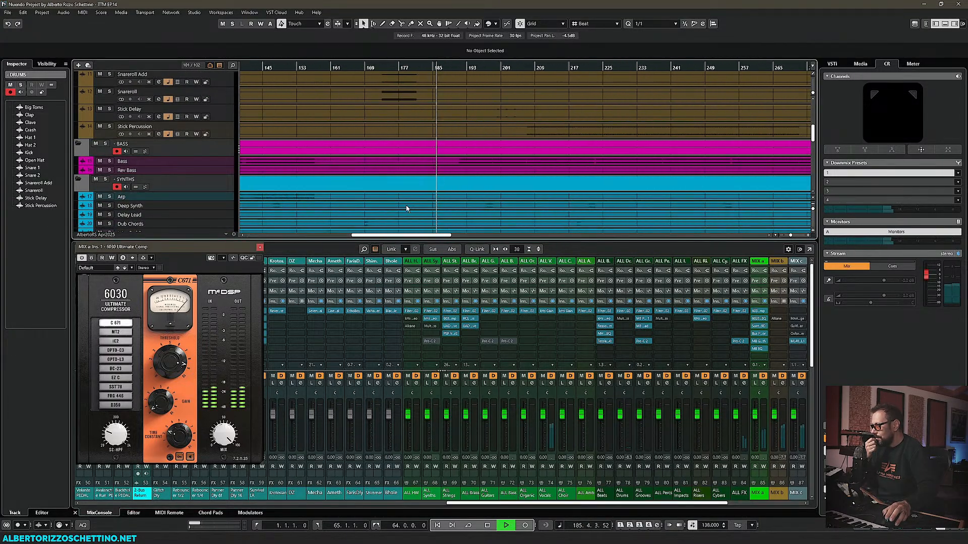
{"action": "scroll", "coordinate": [406, 208], "scroll_direction": "up", "scroll_amount": 4}
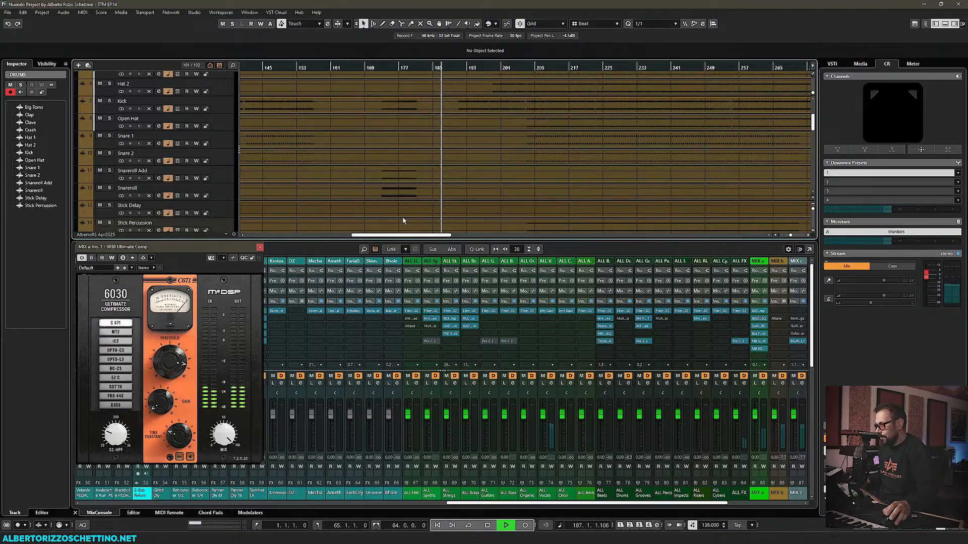
Step: Hide the MixConsole below the arrangement to review the stem tracks at full height
{"action": "key", "text": "ctrl+alt+e"}
{"action": "scroll", "coordinate": [395, 257], "scroll_direction": "down", "scroll_amount": 4}
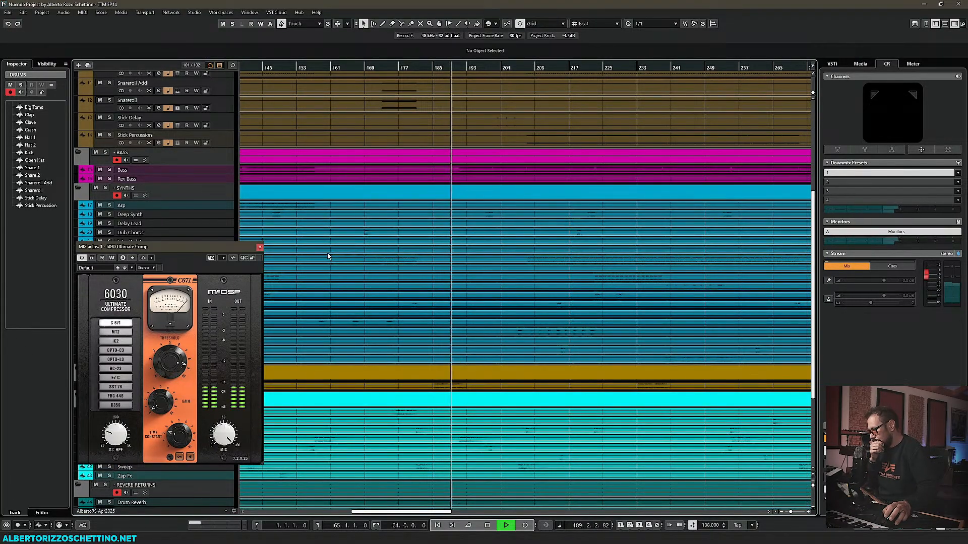
{"action": "scroll", "coordinate": [329, 257], "scroll_direction": "up", "scroll_amount": 4}
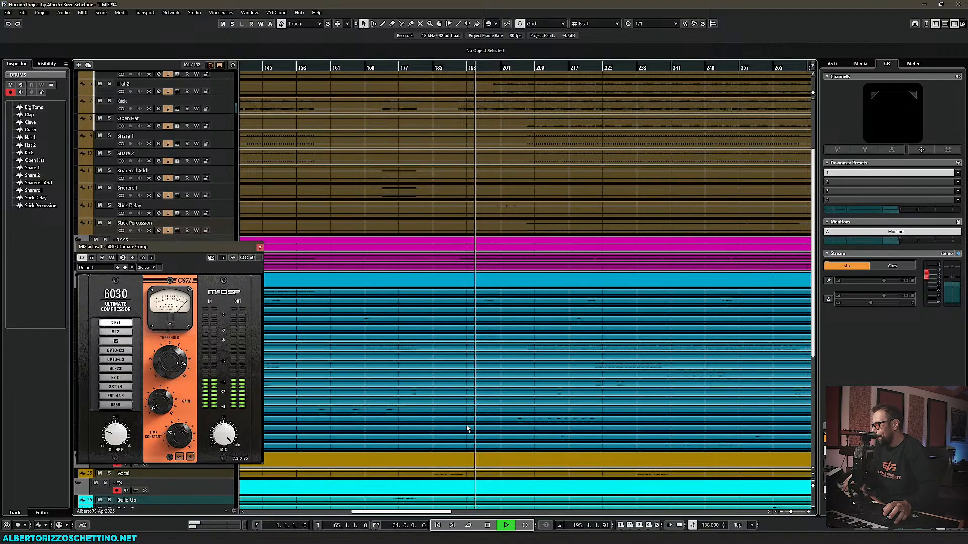
Step: Bring up the full MixConsole, open MAAT 2BC multiCORR on the PRINT channel and stack it above 6030 Ultimate Comp
{"action": "key", "text": "F3"}
{"action": "left_click", "coordinate": [754, 528]}
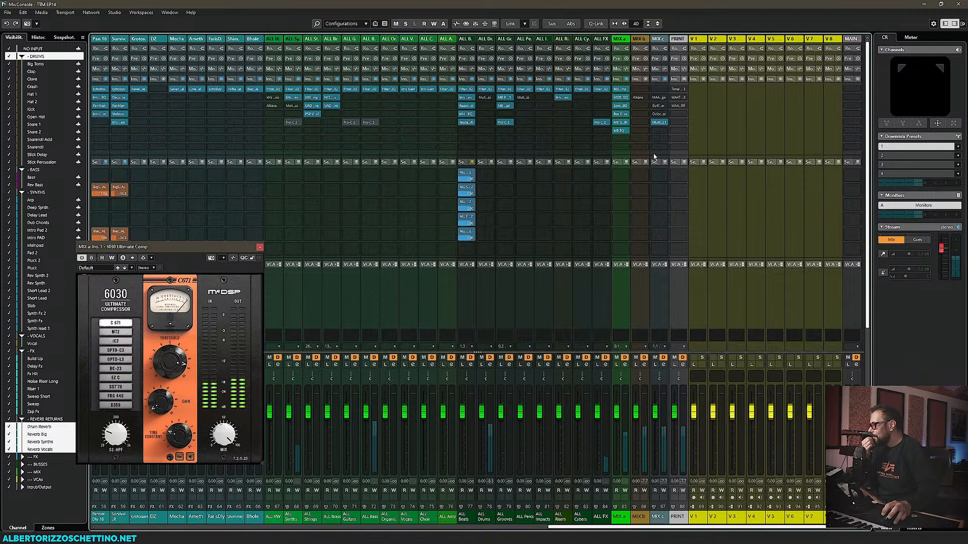
{"action": "left_click", "coordinate": [676, 108]}
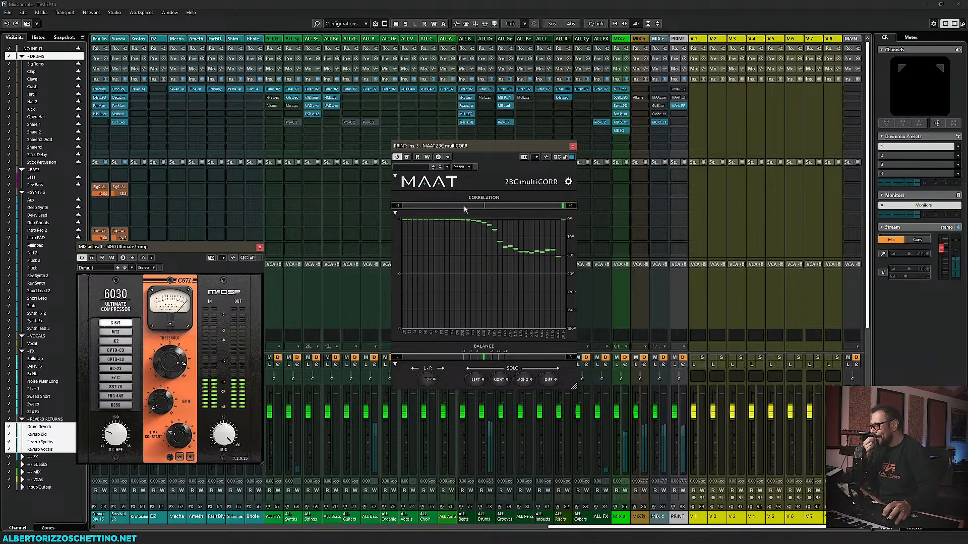
{"action": "left_click_drag", "start_coordinate": [474, 150], "coordinate": [143, 35]}
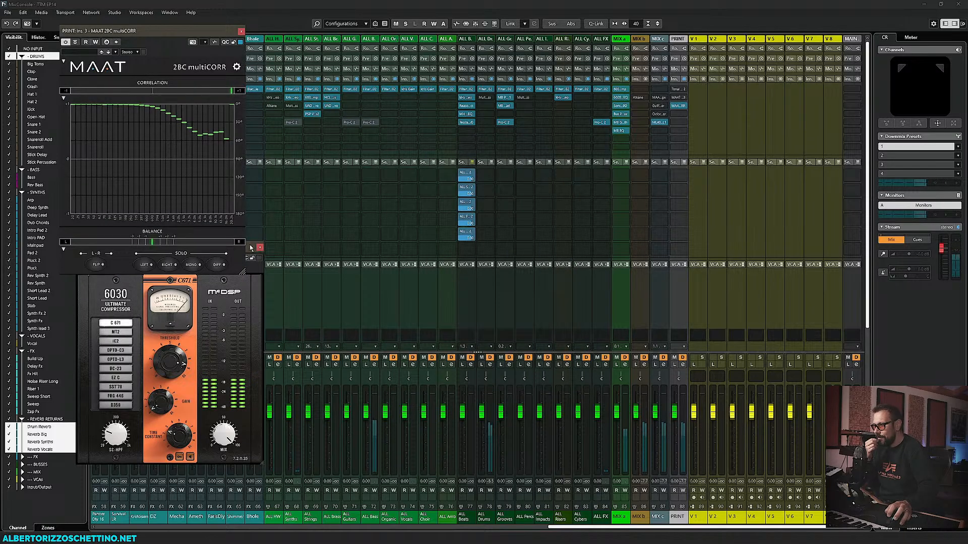
{"action": "left_click_drag", "start_coordinate": [250, 247], "coordinate": [234, 288]}
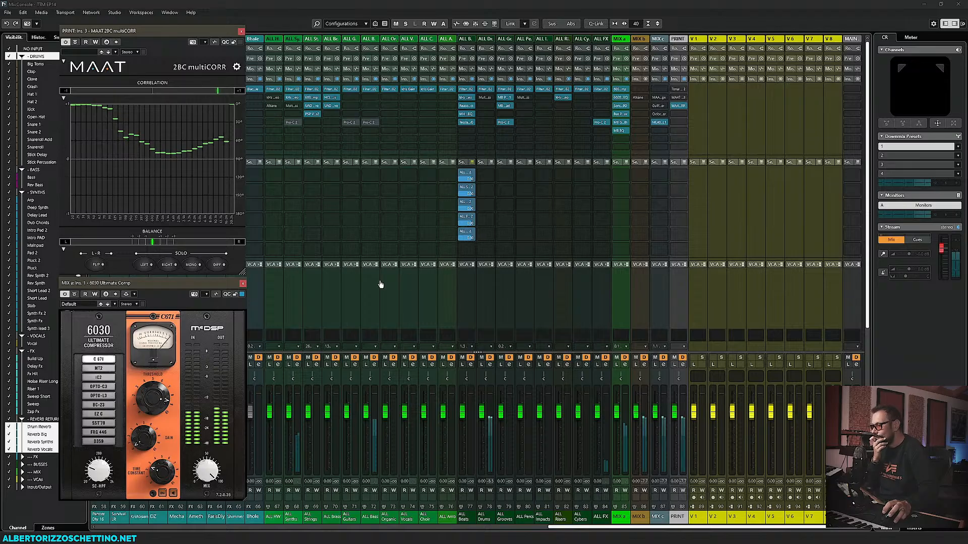
Step: Expand the MixConsole's Routing rack and check the bus assignments from the stem channels through to the mix buses
{"action": "left_click_drag", "start_coordinate": [566, 527], "coordinate": [496, 527]}
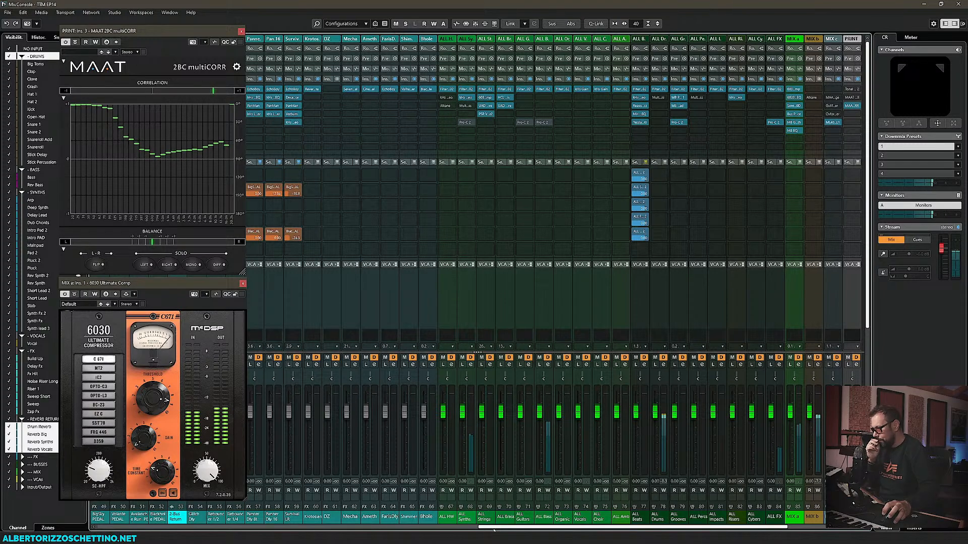
{"action": "left_click_drag", "start_coordinate": [496, 529], "coordinate": [116, 527]}
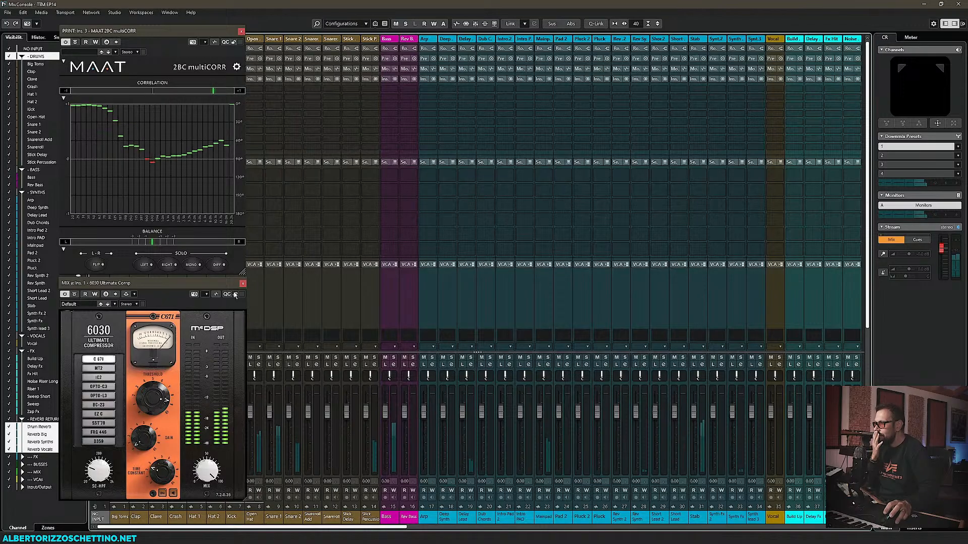
{"action": "left_click", "coordinate": [349, 49]}
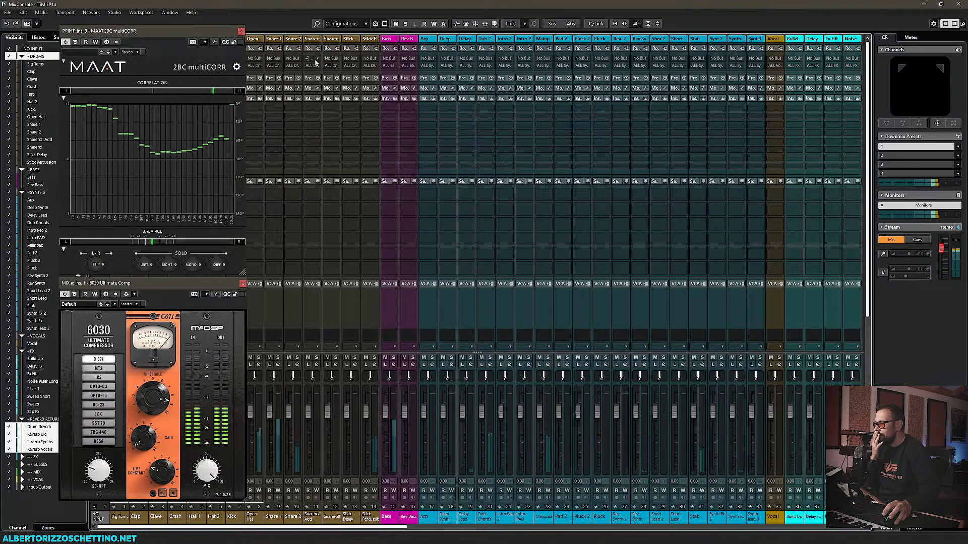
{"action": "left_click_drag", "start_coordinate": [374, 527], "coordinate": [732, 527]}
{"action": "left_click_drag", "start_coordinate": [581, 527], "coordinate": [675, 528]}
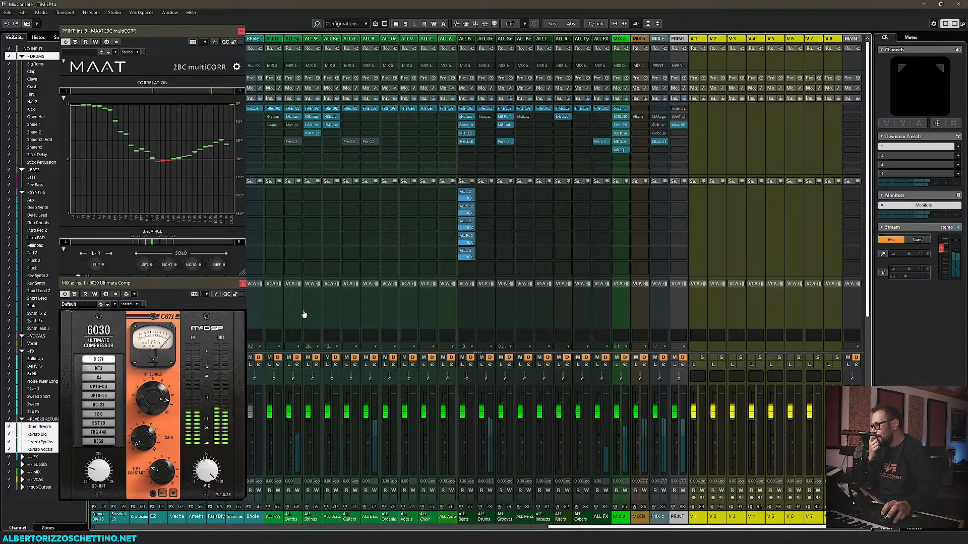
Step: Open Bus Processor on the MIX a channel beside 6030 Ultimate Comp and compare the sound with its compressor section off and on
{"action": "left_click", "coordinate": [620, 134]}
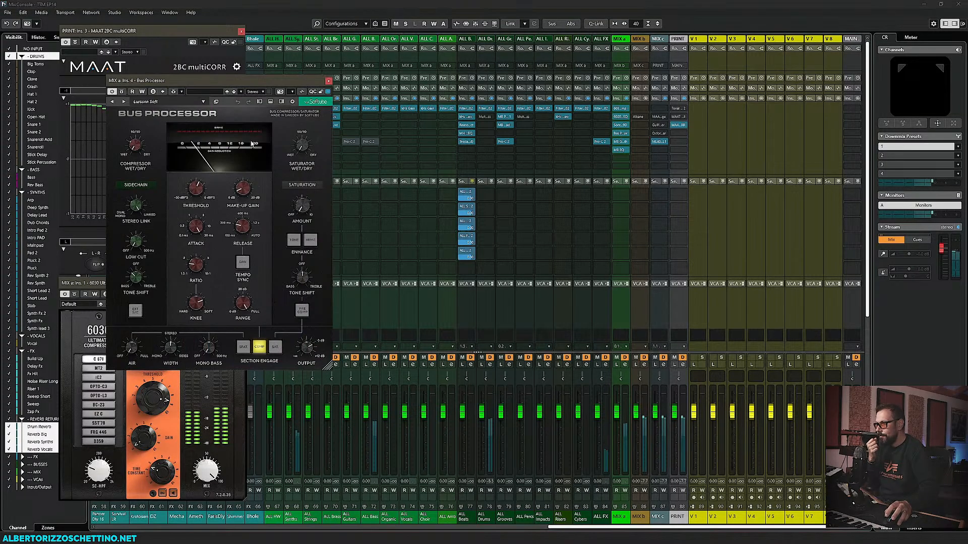
{"action": "left_click_drag", "start_coordinate": [222, 80], "coordinate": [362, 220]}
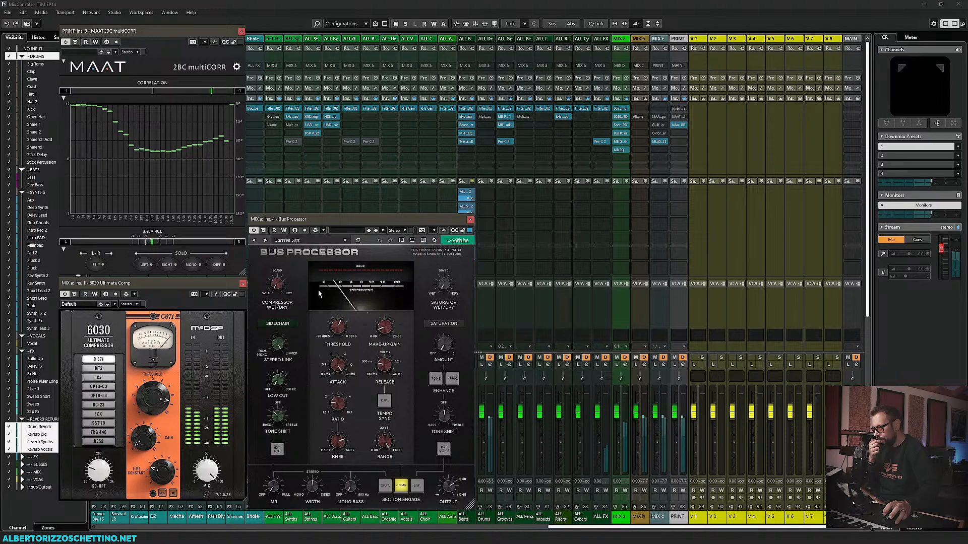
{"action": "left_click", "coordinate": [400, 487]}
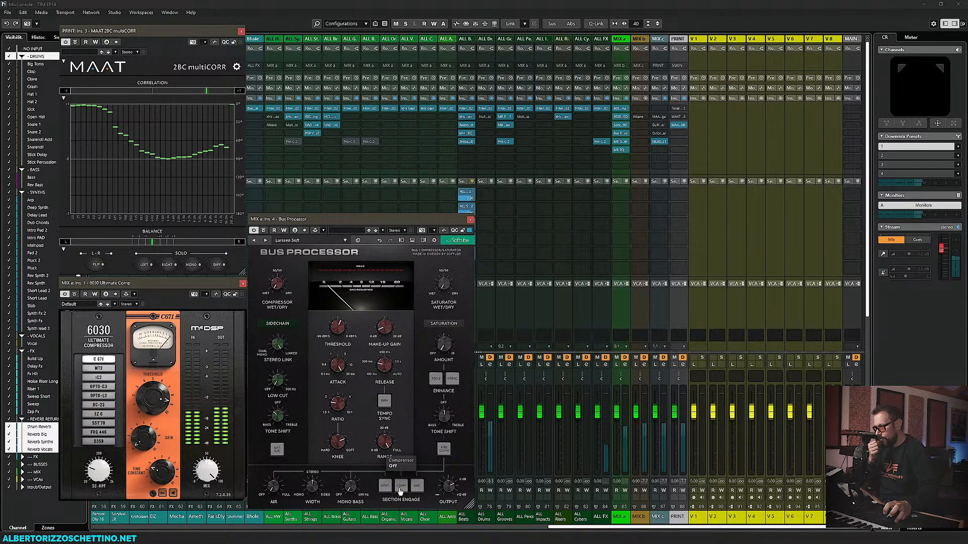
{"action": "left_click", "coordinate": [401, 487]}
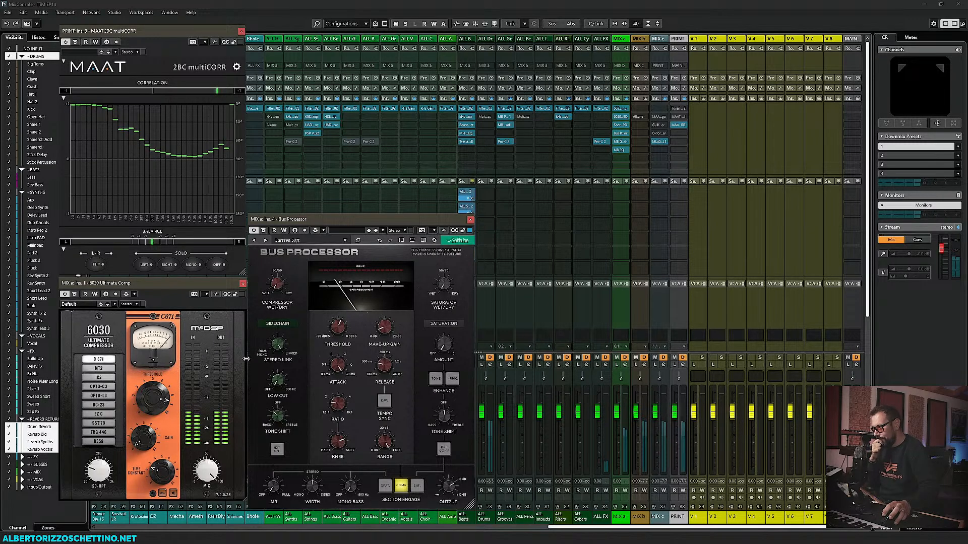
Step: Check the playback position against the end of the song in the arrangement, and return to the full MixConsole
{"action": "key", "text": "F3"}
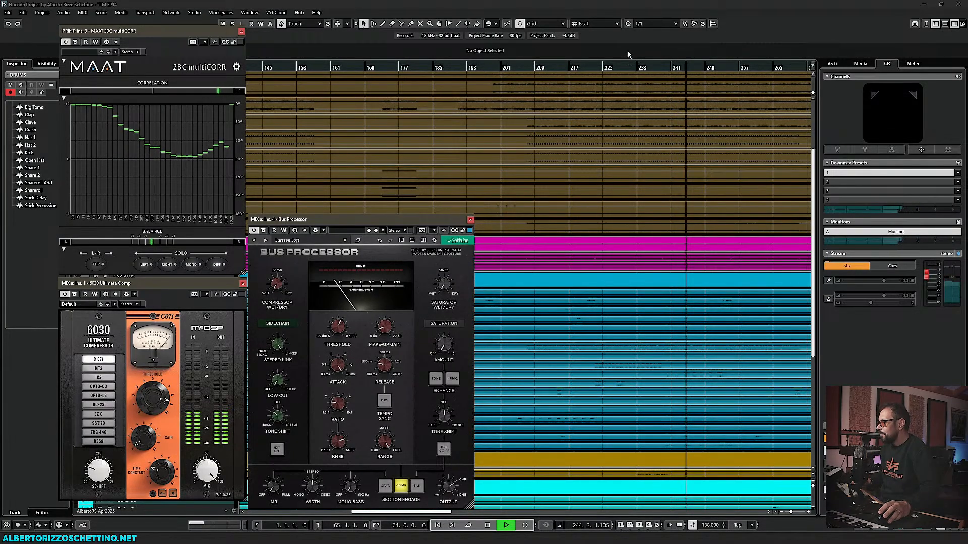
{"action": "key", "text": "g"}
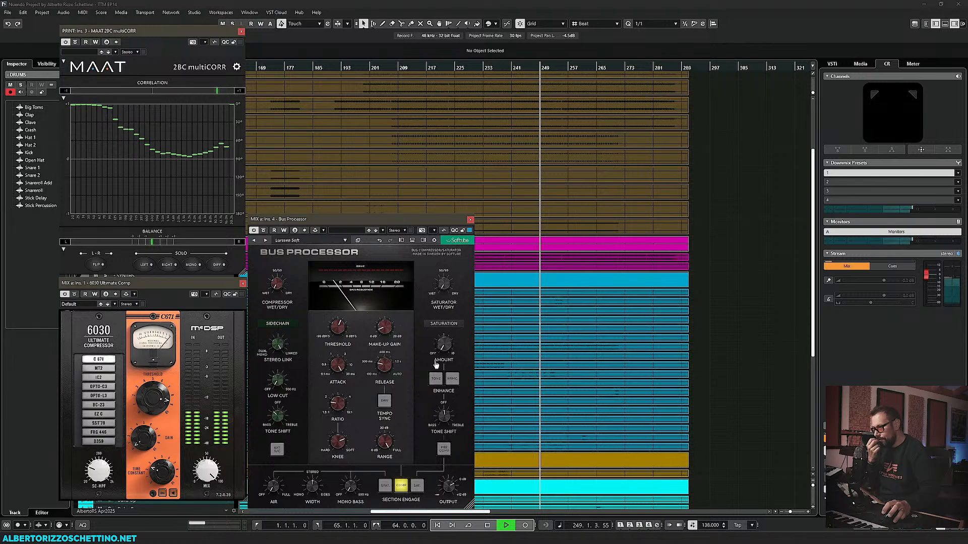
{"action": "mouse_move", "coordinate": [440, 349]}
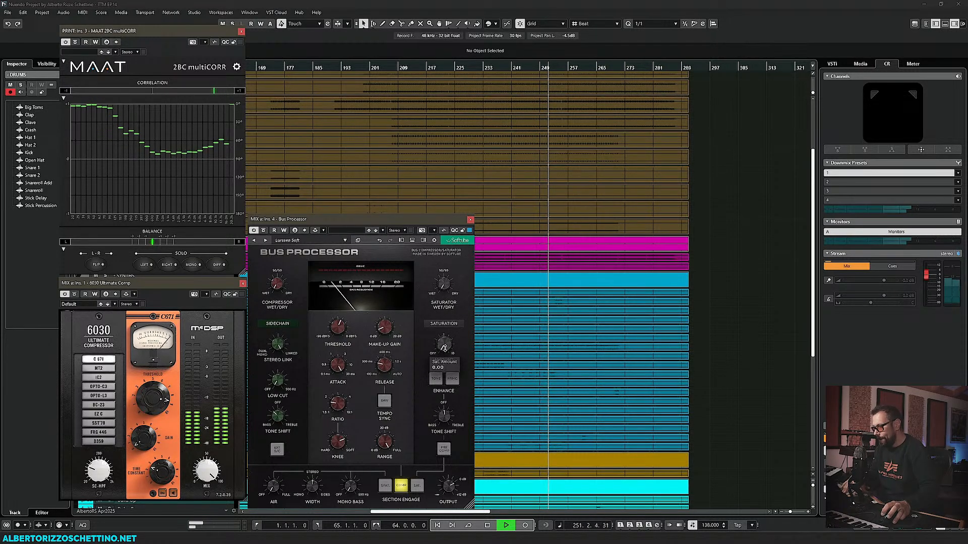
{"action": "key", "text": "F3"}
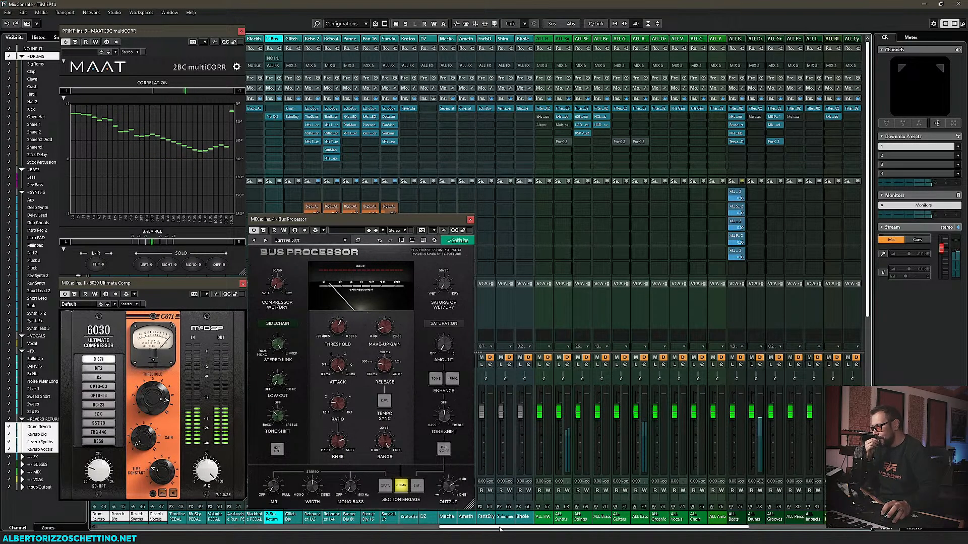
Step: Open ML4000 ML1 on the MIX c channel and place its window beside Bus Processor
{"action": "left_click_drag", "start_coordinate": [501, 528], "coordinate": [602, 529]}
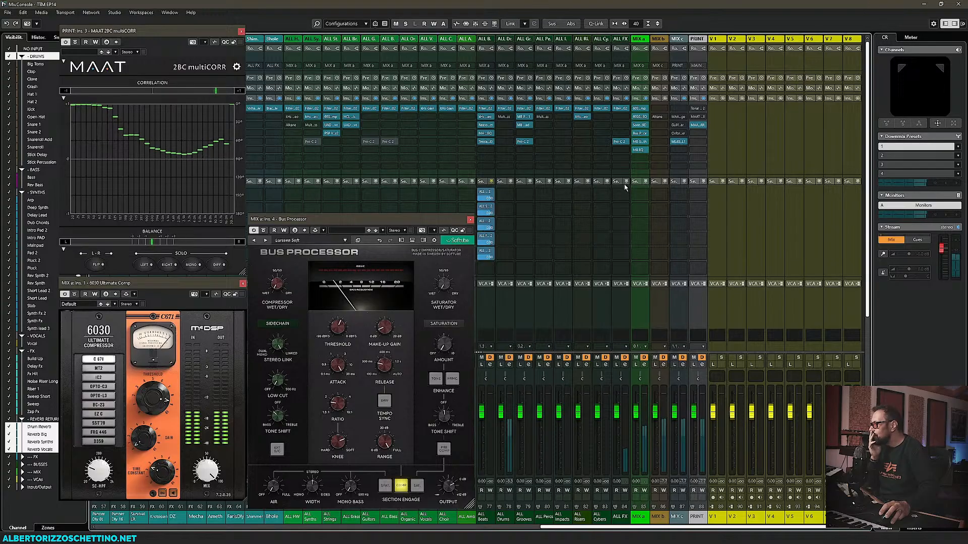
{"action": "left_click", "coordinate": [678, 142]}
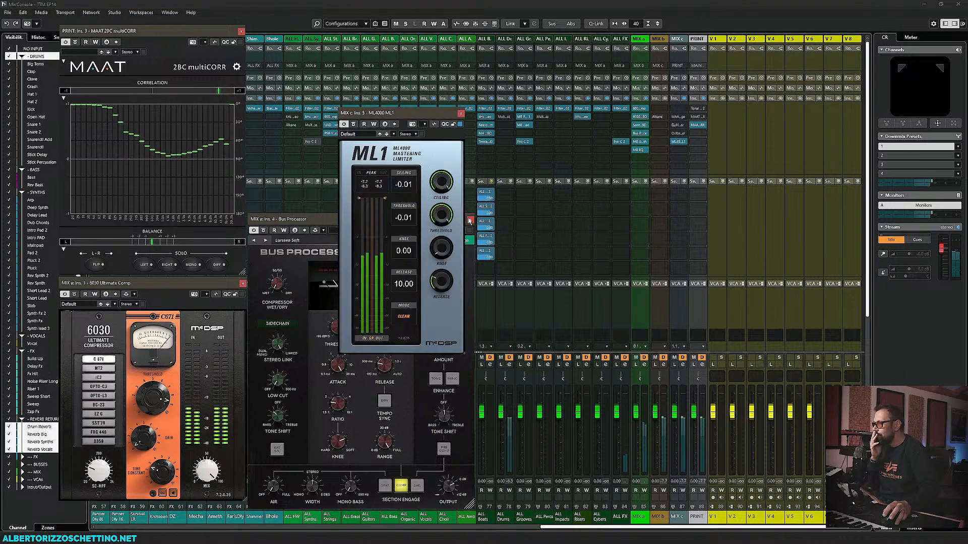
{"action": "left_click_drag", "start_coordinate": [407, 113], "coordinate": [548, 271]}
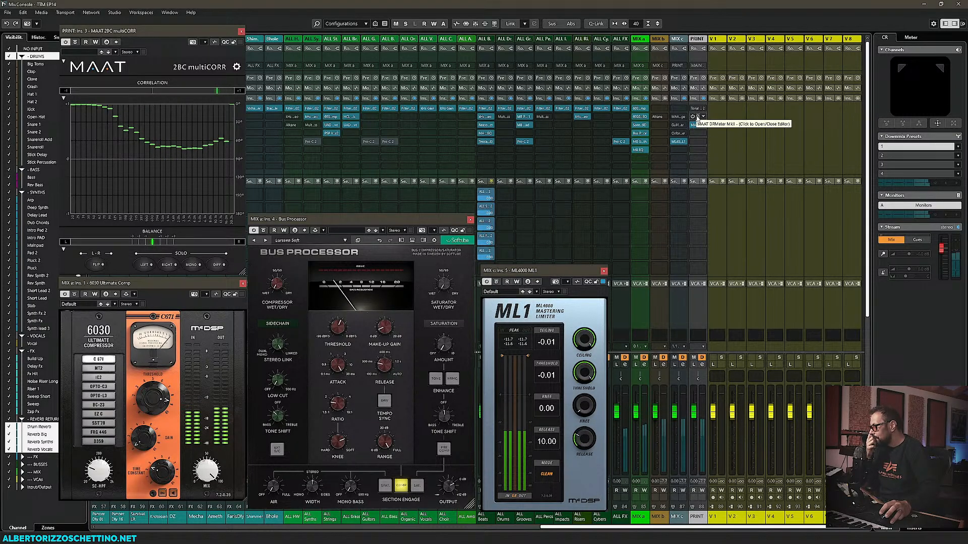
Step: Open MAAT DRMeter MkII on the PRINT channel, place it beside ML4000 ML1 and raise its target loudness to about -10
{"action": "left_click", "coordinate": [697, 118]}
{"action": "left_click_drag", "start_coordinate": [503, 154], "coordinate": [661, 166]}
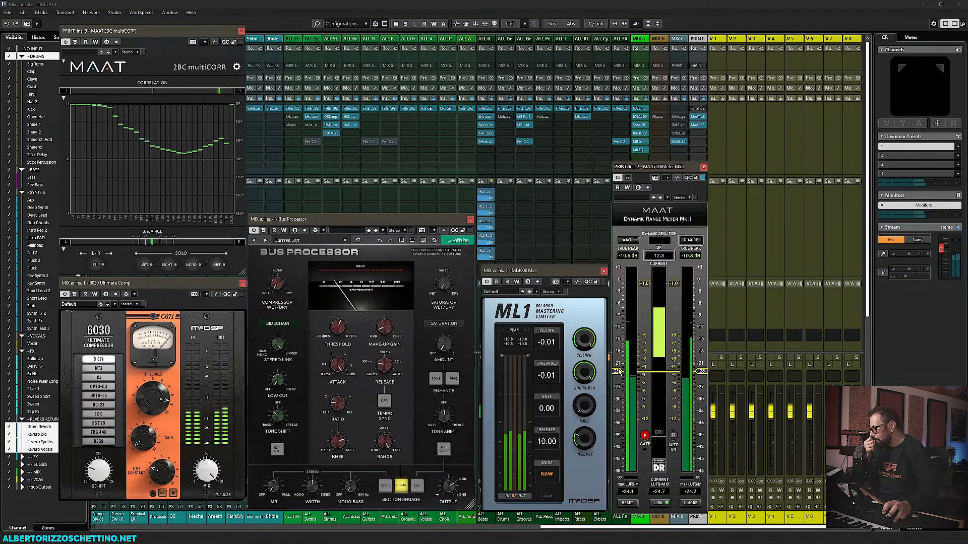
{"action": "left_click", "coordinate": [642, 326]}
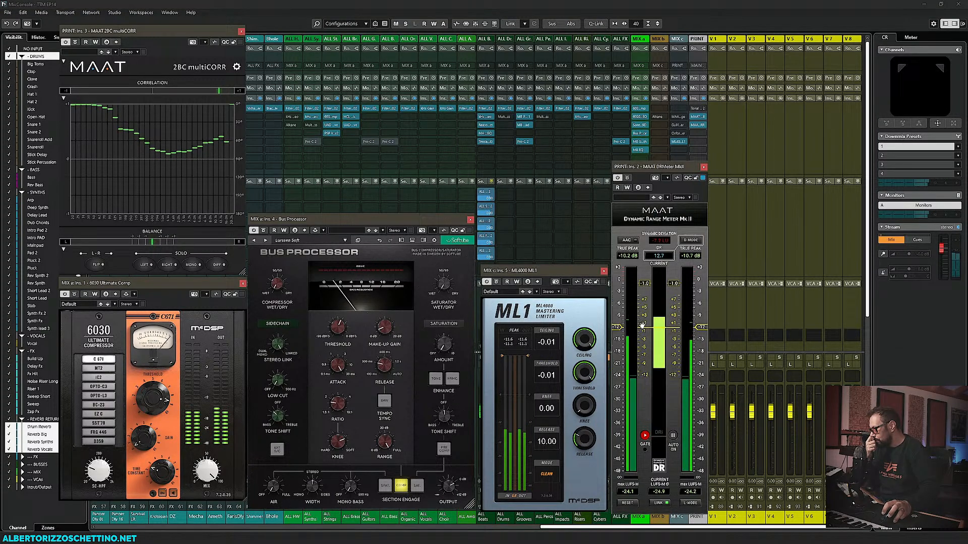
{"action": "mouse_move", "coordinate": [641, 326]}
{"action": "left_mouse_down"}
{"action": "mouse_move", "coordinate": [642, 309]}
{"action": "mouse_move", "coordinate": [644, 321]}
{"action": "left_mouse_up"}
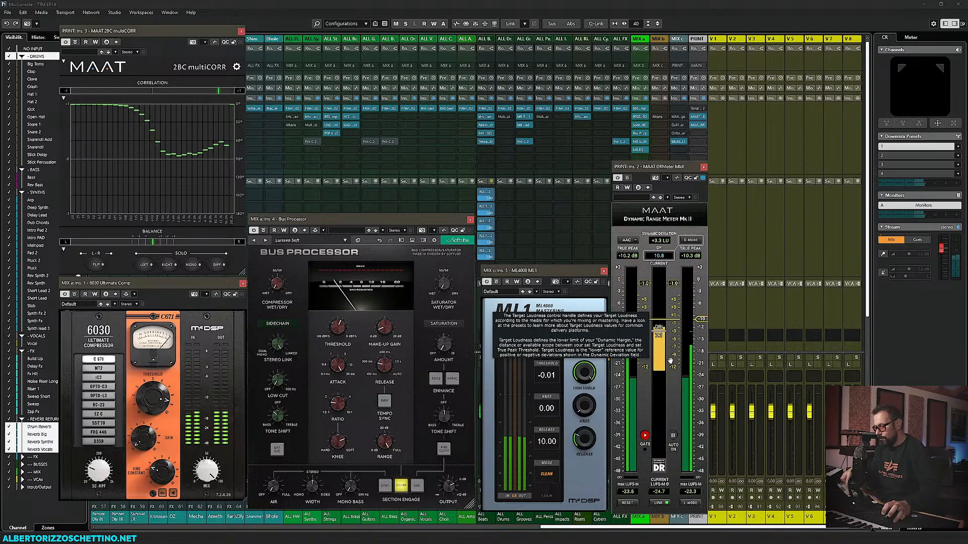
Step: Return to the arrangement and close all the open plug-in windows
{"action": "key", "text": "F3"}
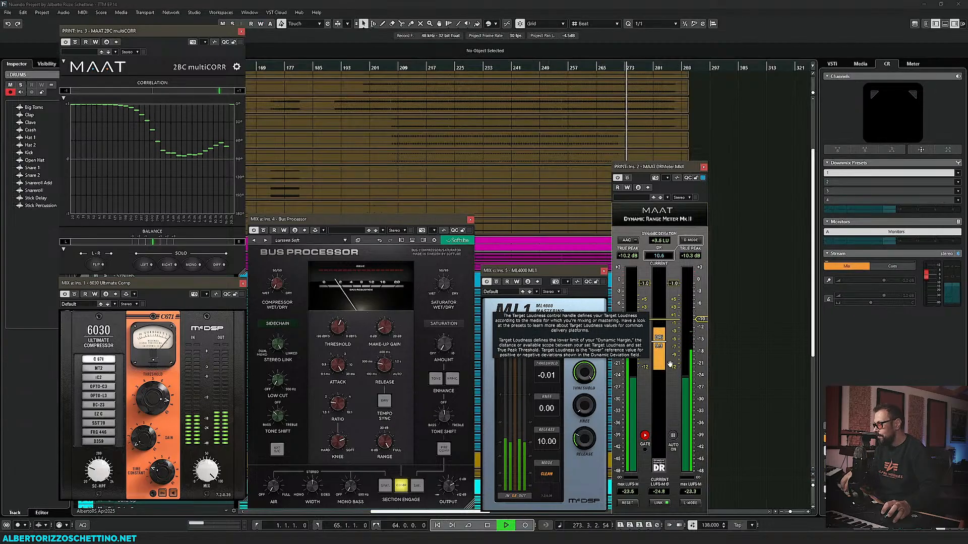
{"action": "left_click", "coordinate": [704, 167]}
{"action": "left_click", "coordinate": [603, 270]}
{"action": "left_click", "coordinate": [470, 220]}
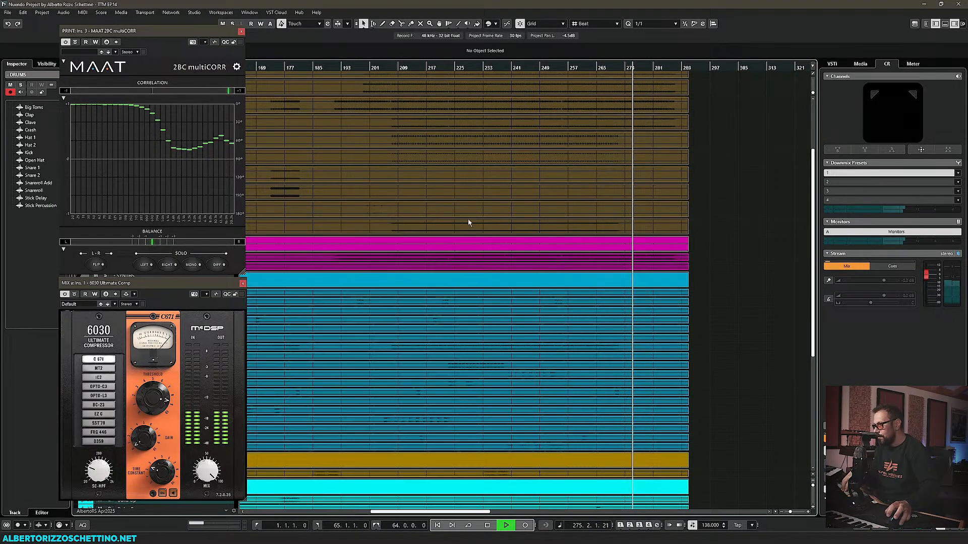
{"action": "left_click", "coordinate": [243, 284]}
{"action": "left_click", "coordinate": [241, 32]}
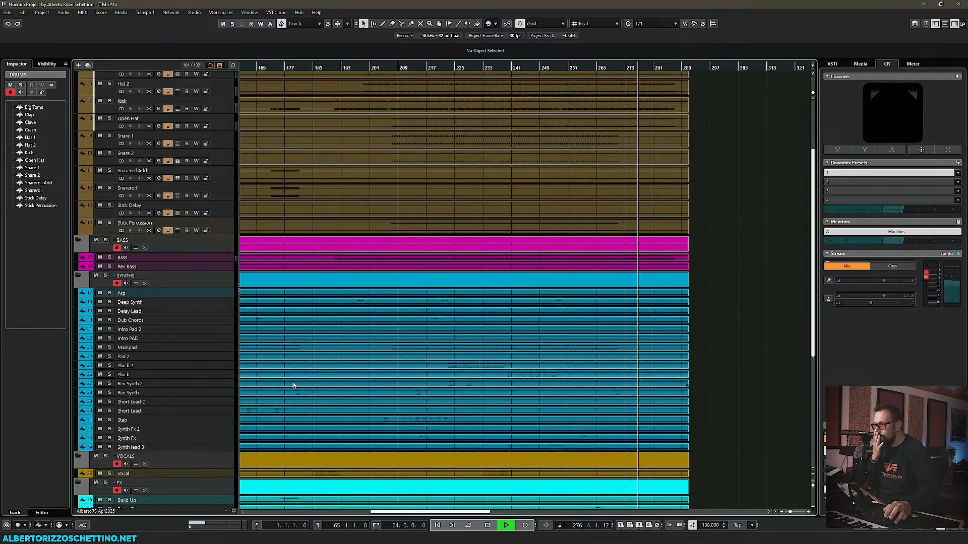
Step: Look over the arrangement's tracks between the song's beginning and end during playback, and stop playback
{"action": "scroll", "coordinate": [319, 340], "scroll_direction": "up", "scroll_amount": 3}
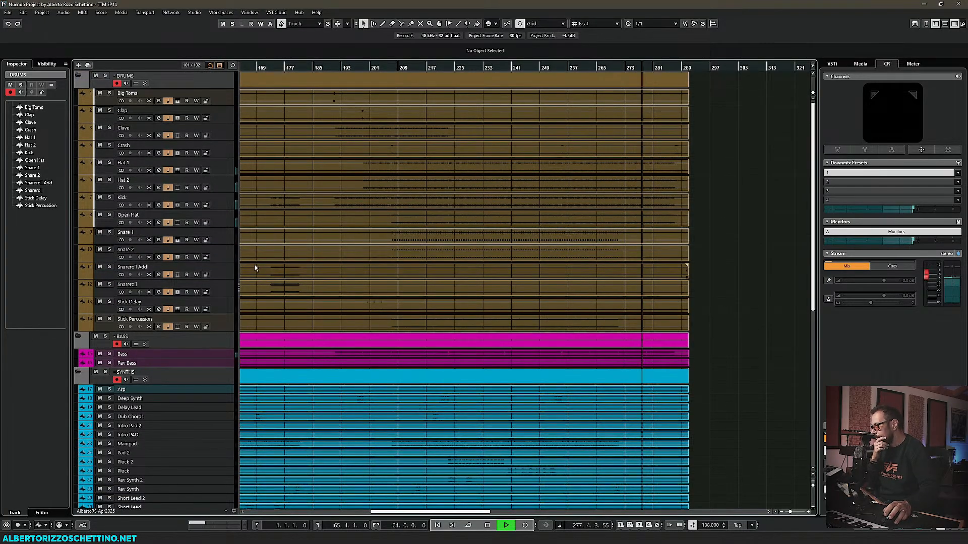
{"action": "scroll", "coordinate": [272, 272], "scroll_direction": "down", "scroll_amount": 6}
{"action": "scroll", "coordinate": [313, 276], "scroll_direction": "up", "scroll_amount": 6}
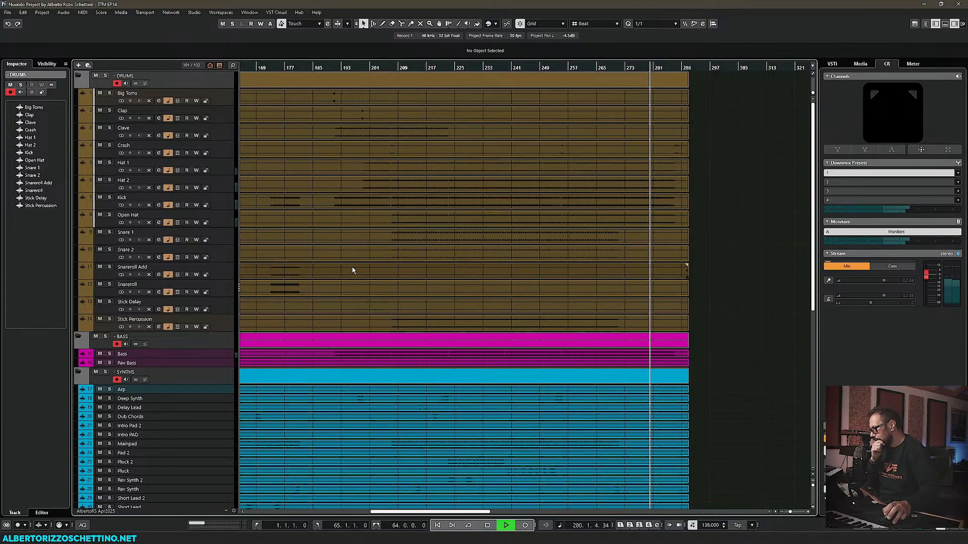
{"action": "left_click", "coordinate": [281, 511]}
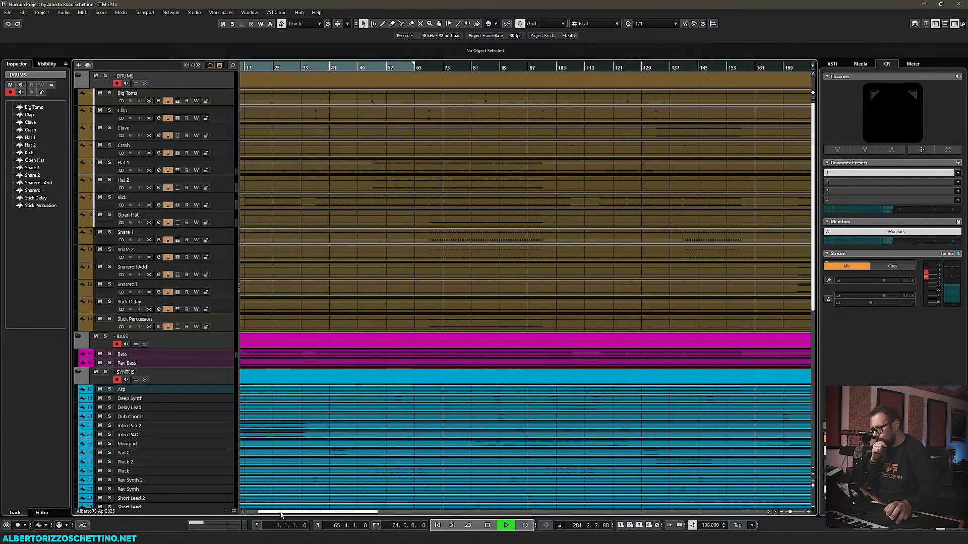
{"action": "left_click_drag", "start_coordinate": [281, 512], "coordinate": [399, 518]}
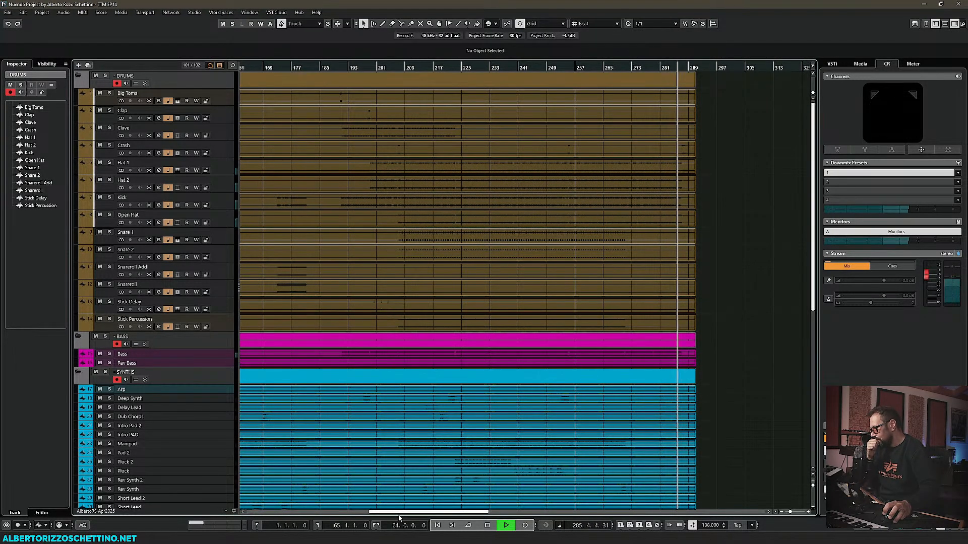
{"action": "left_click_drag", "start_coordinate": [398, 518], "coordinate": [398, 518]}
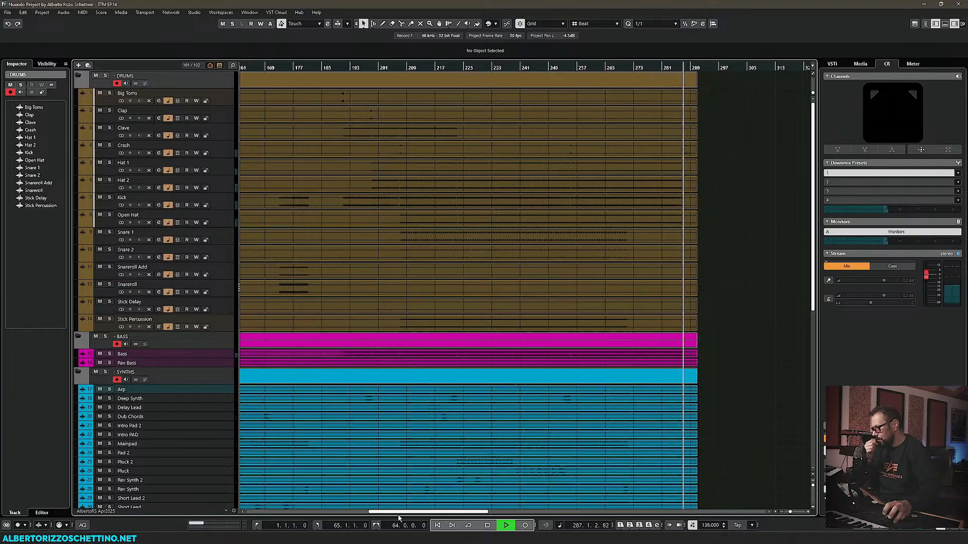
{"action": "left_click_drag", "start_coordinate": [394, 516], "coordinate": [256, 516]}
{"action": "key", "text": "space"}
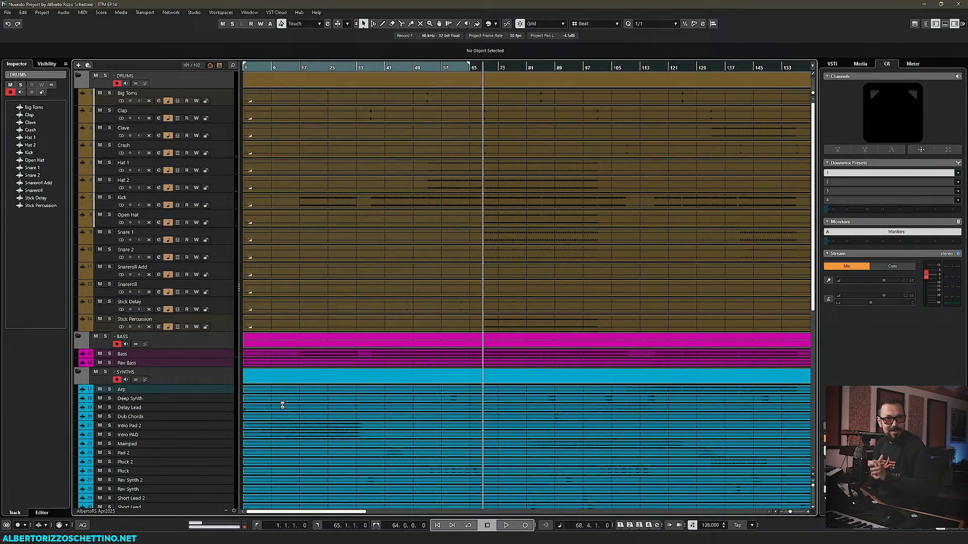
Step: Solo the DRUMS folder and check the solo and mute states down through the bus and print folders
{"action": "key", "text": "s"}
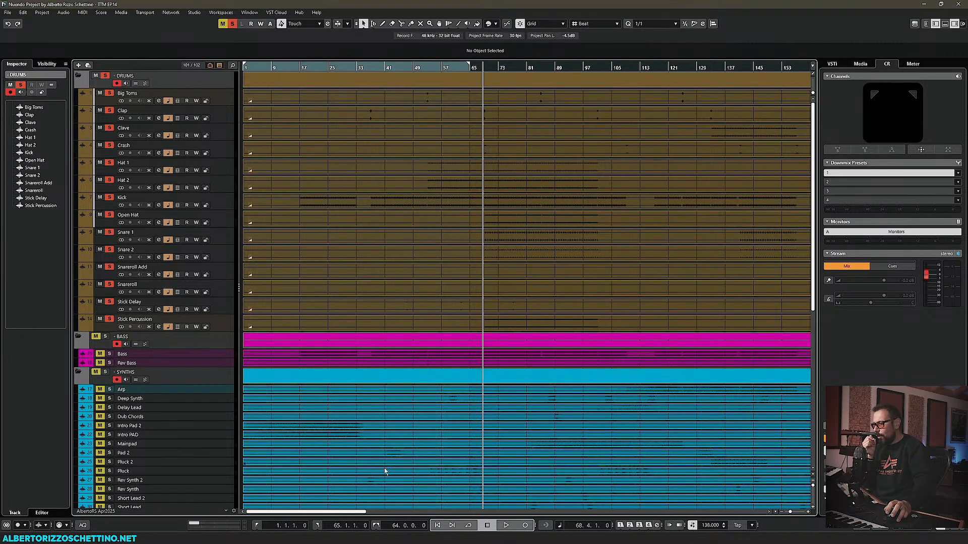
{"action": "scroll", "coordinate": [201, 425], "scroll_direction": "down", "scroll_amount": 10}
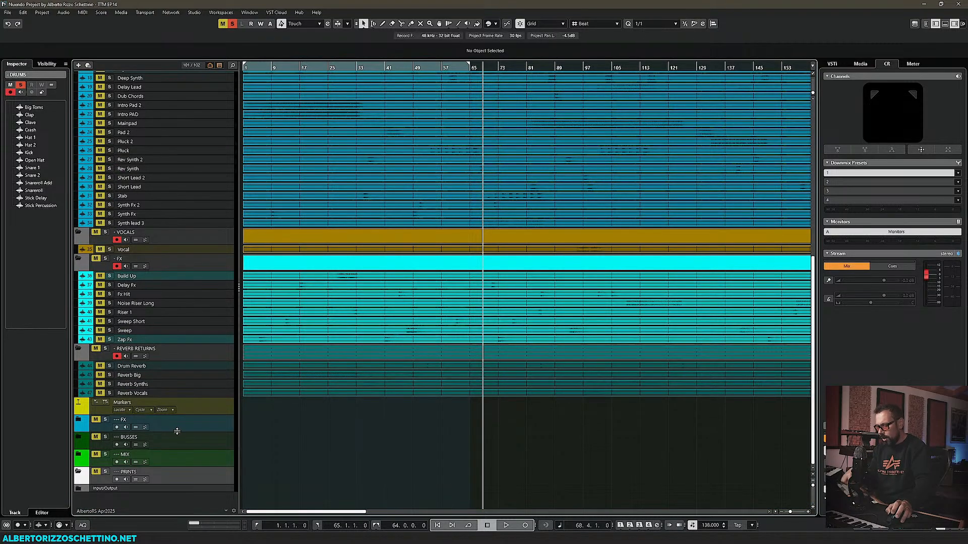
Step: Open Bus Processor on the MIX a channel in the full MixConsole, examine its settings and close it
{"action": "key", "text": "F3"}
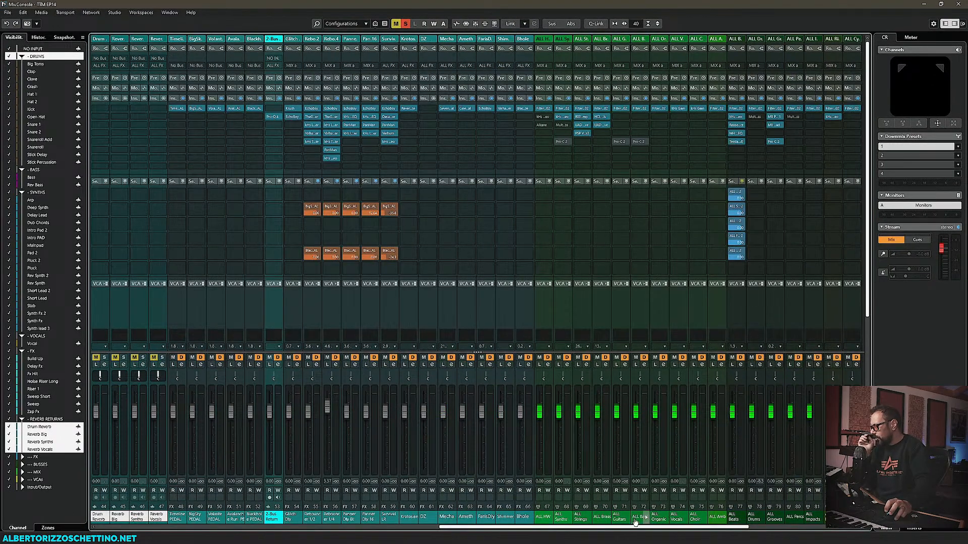
{"action": "scroll", "coordinate": [635, 524], "scroll_direction": "right", "scroll_amount": 5}
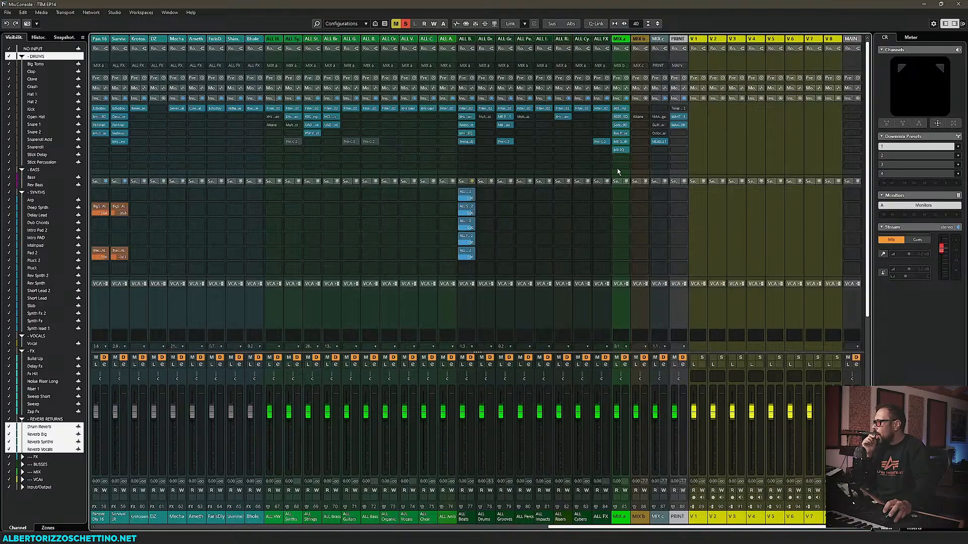
{"action": "left_click", "coordinate": [620, 133]}
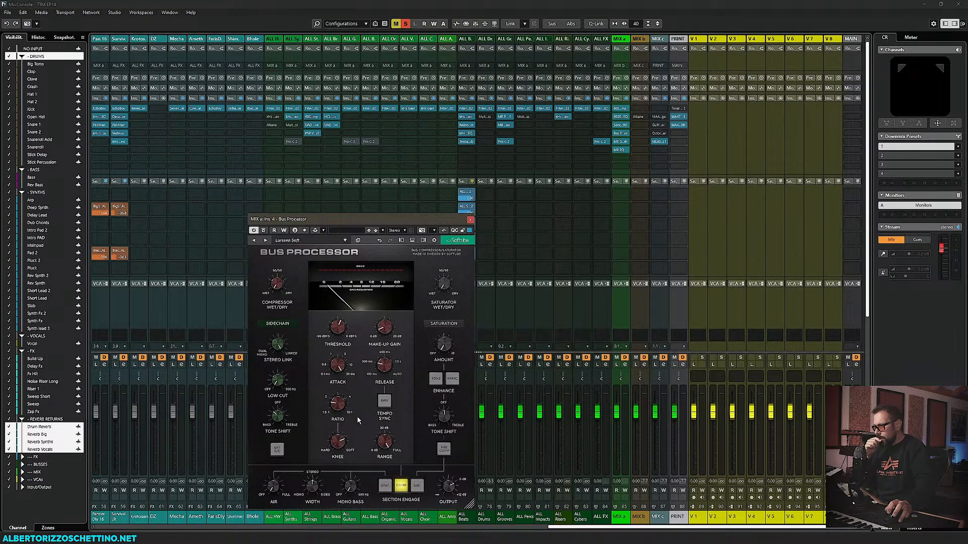
{"action": "mouse_move", "coordinate": [380, 362]}
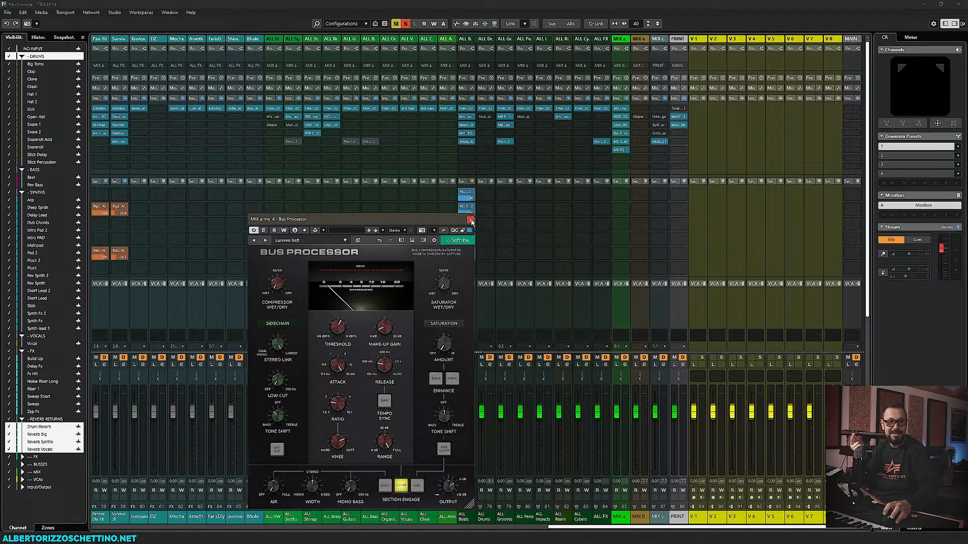
{"action": "left_click", "coordinate": [471, 220]}
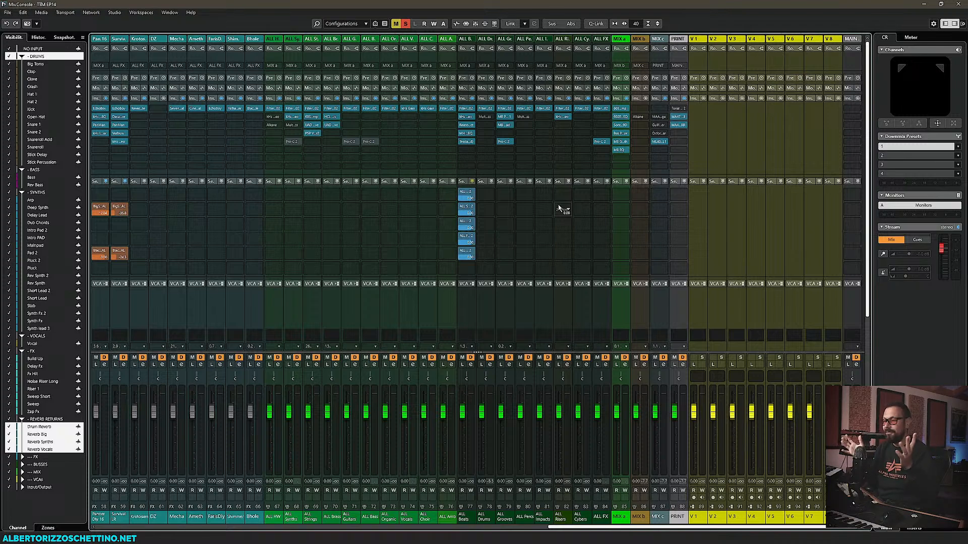
Step: Review the MixConsole from the stem channels to the mix buses, select ALL FX and go back to the effects channels
{"action": "left_click", "coordinate": [222, 527]}
{"action": "left_click", "coordinate": [222, 528]}
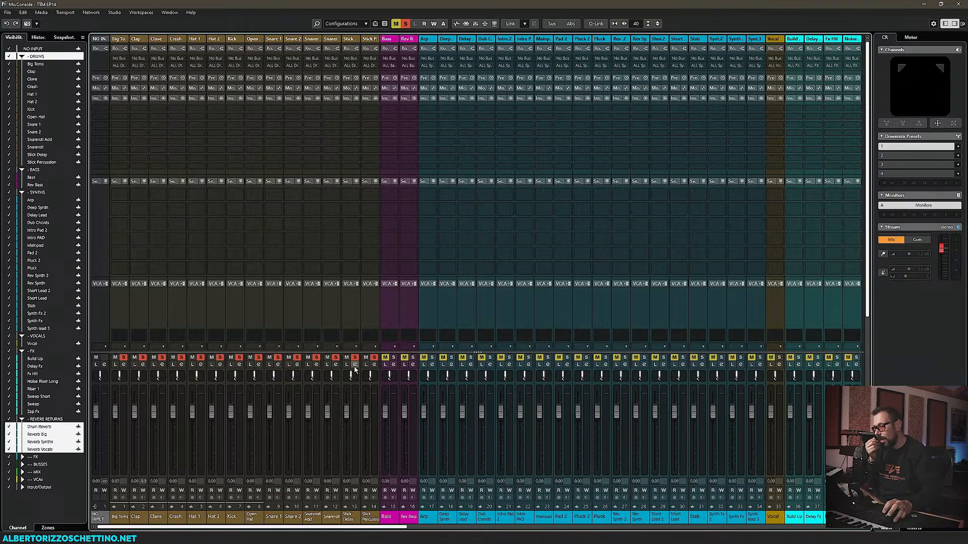
{"action": "left_click_drag", "start_coordinate": [317, 527], "coordinate": [704, 528]}
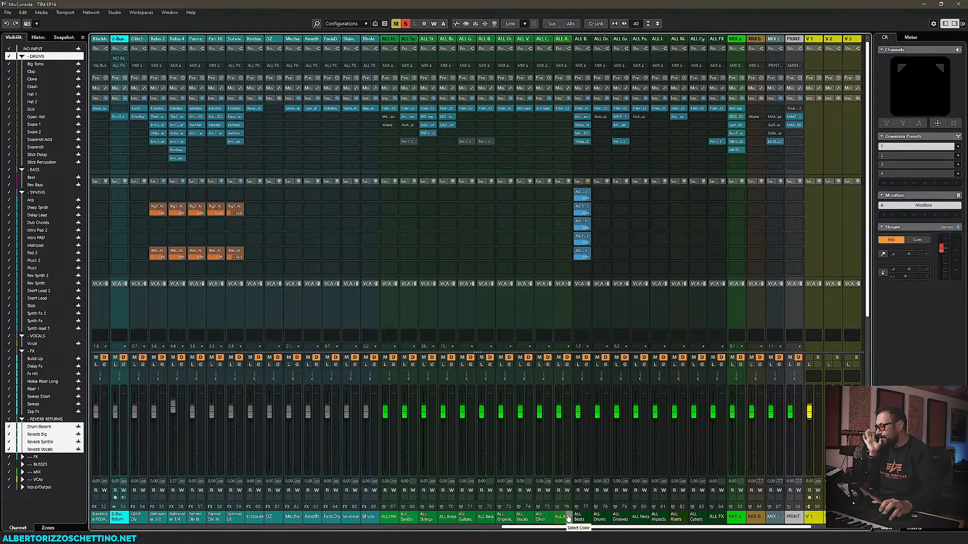
{"action": "left_click", "coordinate": [718, 519]}
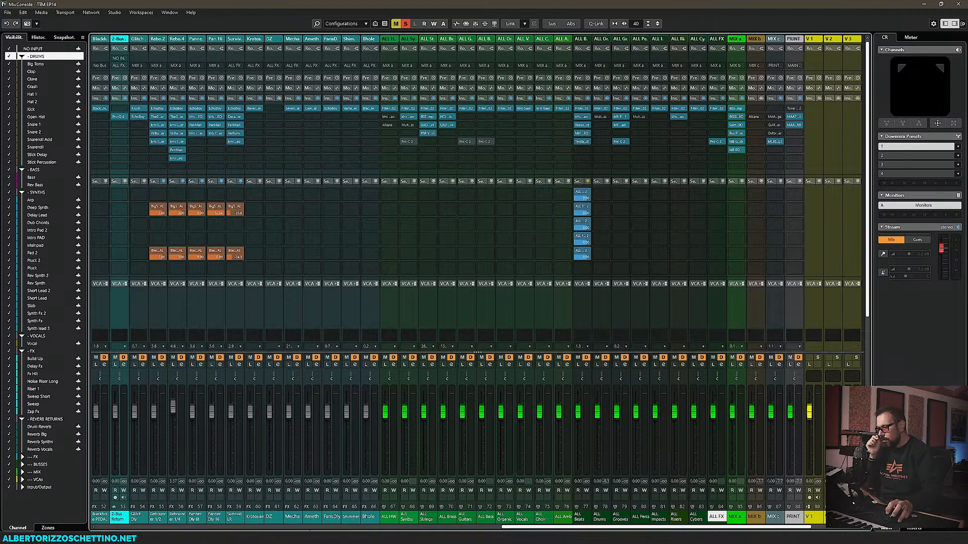
{"action": "scroll", "coordinate": [284, 523], "scroll_direction": "left", "scroll_amount": 5}
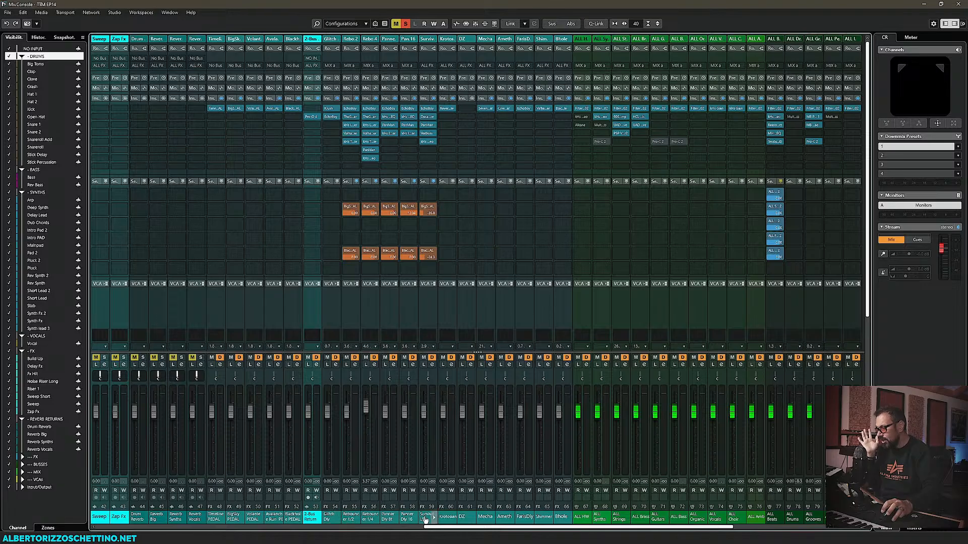
Step: Open the name of the DZ effects channel for editing
{"action": "double_click", "coordinate": [464, 519]}
{"action": "type", "text": "-6"}
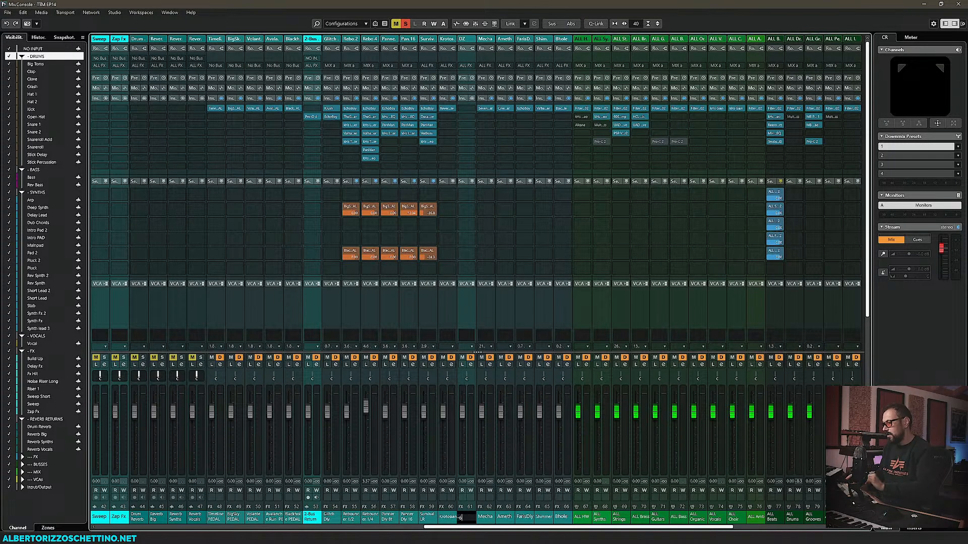
Step: Rename the DZ effect channel as -6 and open the track preset browser for loading a preset onto it
{"action": "key", "text": "Return"}
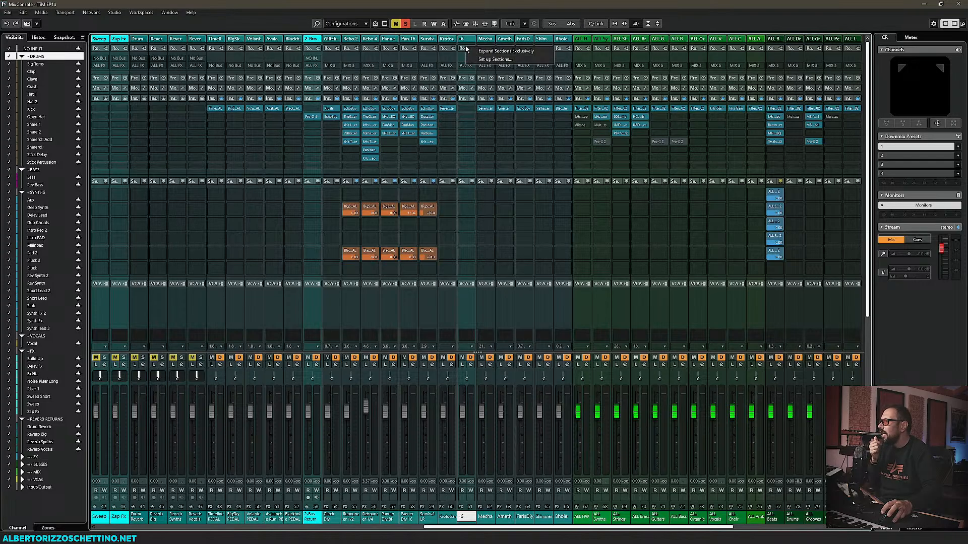
{"action": "right_click", "coordinate": [466, 42]}
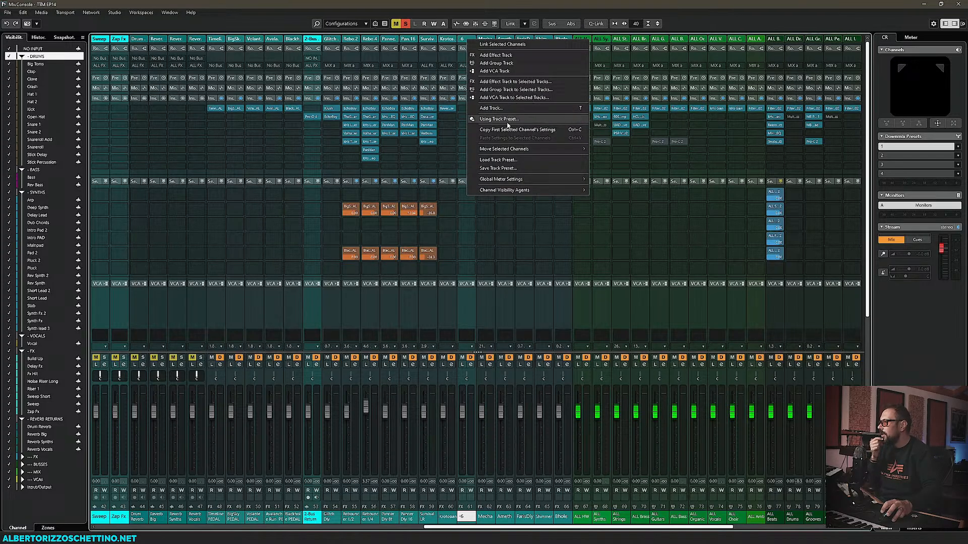
{"action": "left_click", "coordinate": [499, 159]}
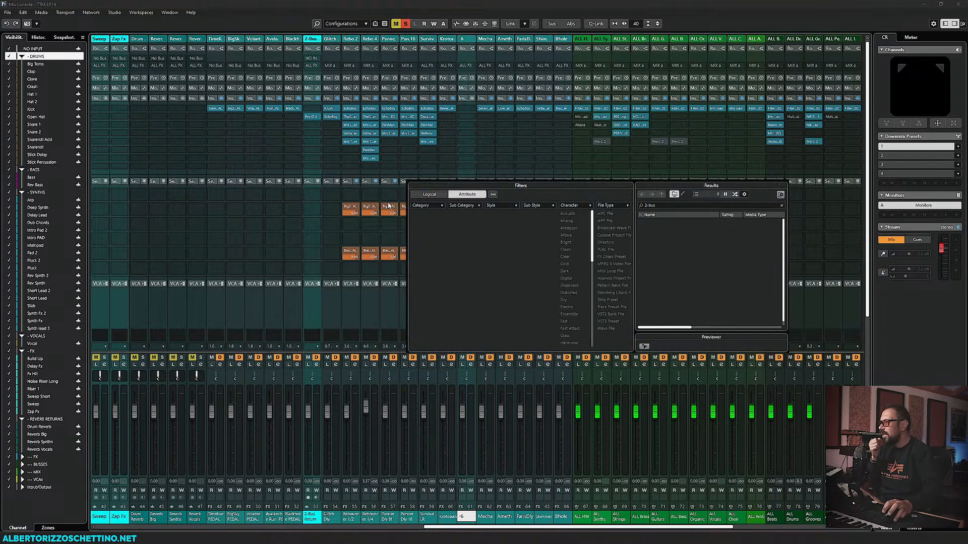
Step: Switch the preset browser to attribute filtering and clear the 2-bus search text
{"action": "left_click", "coordinate": [438, 195]}
{"action": "left_click", "coordinate": [464, 196]}
{"action": "left_click", "coordinate": [442, 195]}
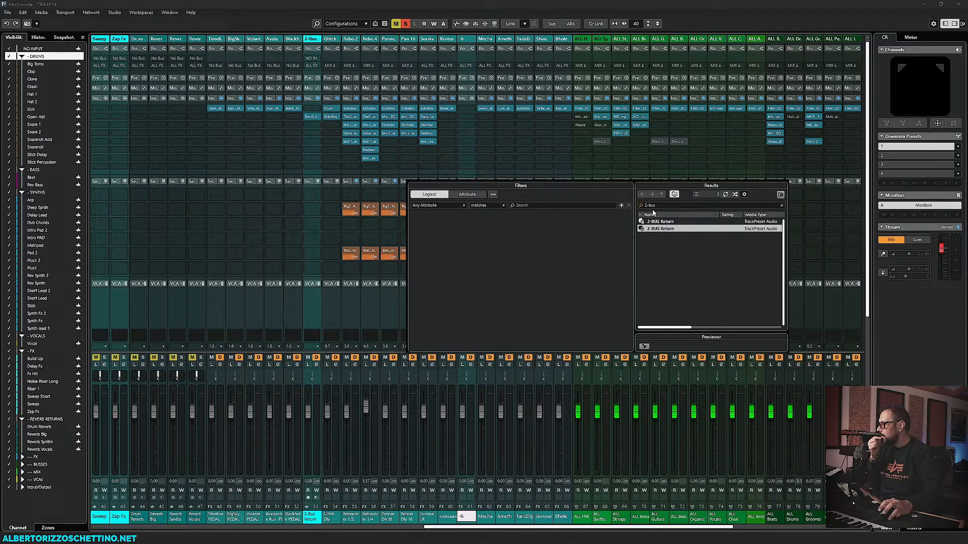
{"action": "left_click", "coordinate": [666, 204]}
{"action": "left_click", "coordinate": [469, 195]}
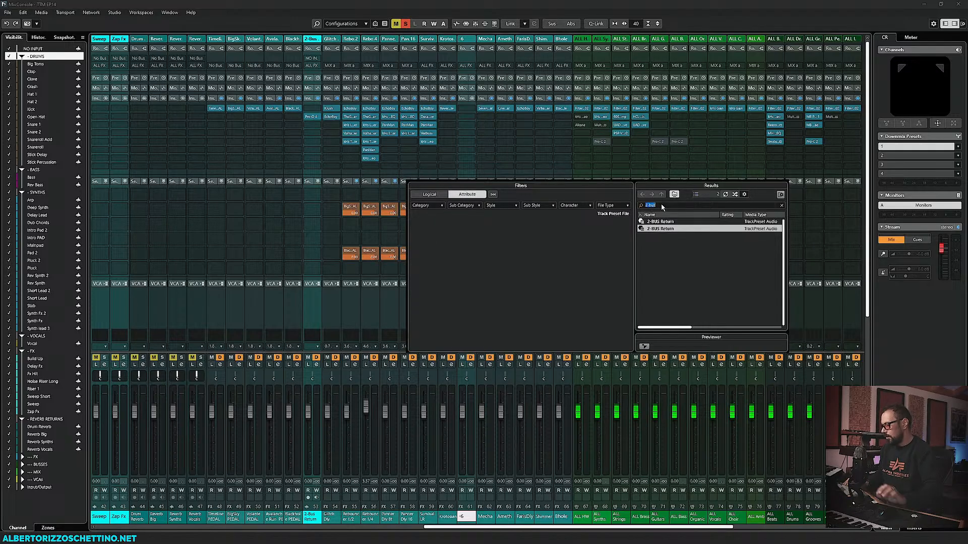
{"action": "key", "text": "BackSpace"}
Step: Look through the audio track presets for a pitch preset suited to the -6 channel, and leave the browser without loading one
{"action": "scroll", "coordinate": [665, 267], "scroll_direction": "down", "scroll_amount": 8}
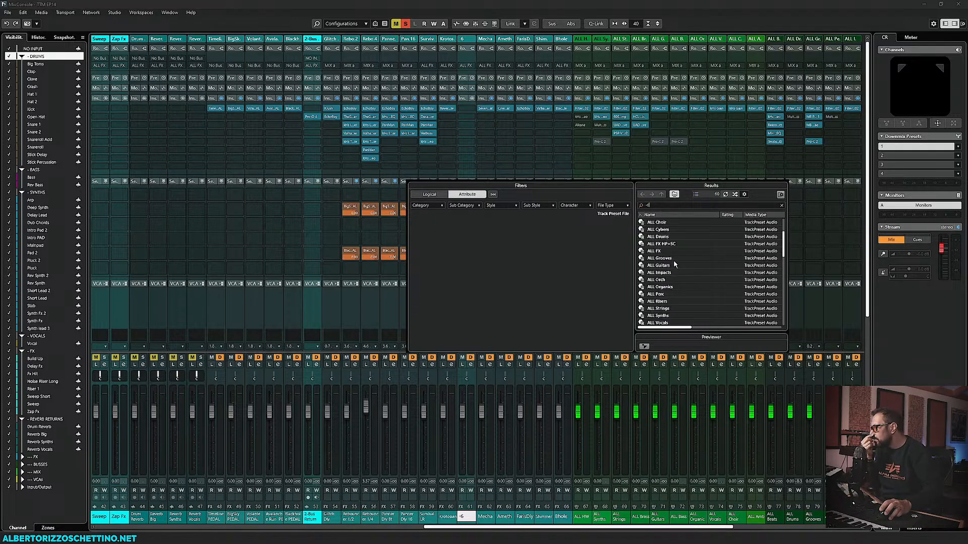
{"action": "scroll", "coordinate": [667, 282], "scroll_direction": "down", "scroll_amount": 8}
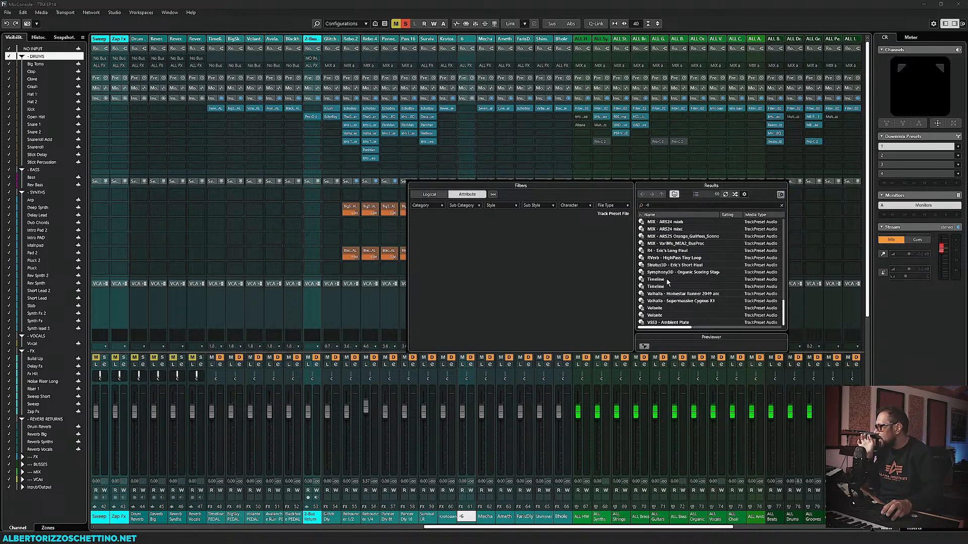
{"action": "scroll", "coordinate": [666, 282], "scroll_direction": "up", "scroll_amount": 10}
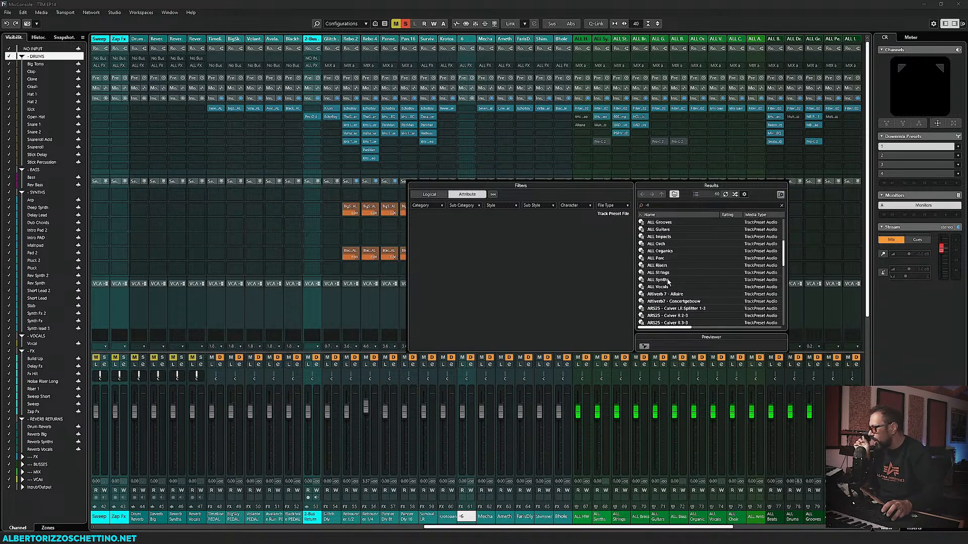
{"action": "scroll", "coordinate": [667, 282], "scroll_direction": "down", "scroll_amount": 10}
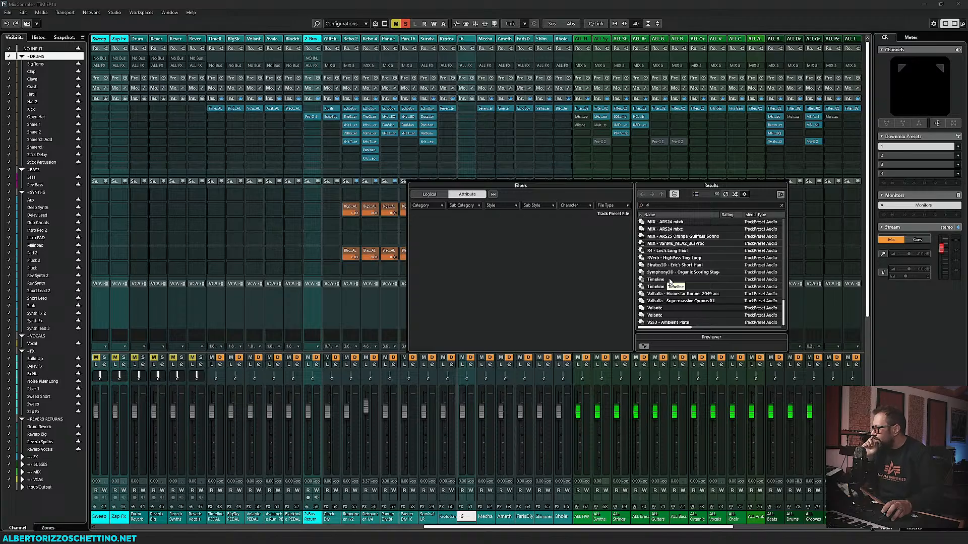
{"action": "scroll", "coordinate": [668, 280], "scroll_direction": "up", "scroll_amount": 15}
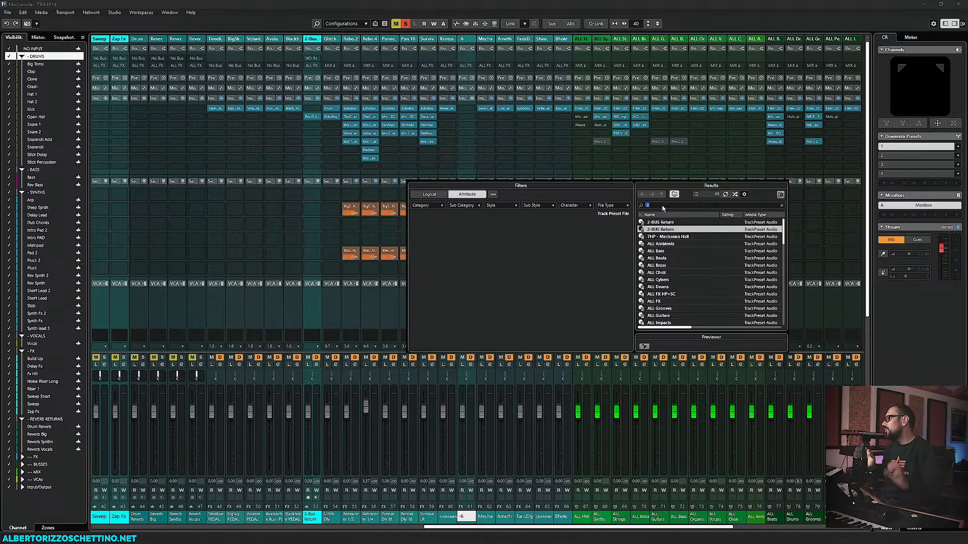
{"action": "scroll", "coordinate": [678, 257], "scroll_direction": "down", "scroll_amount": 10}
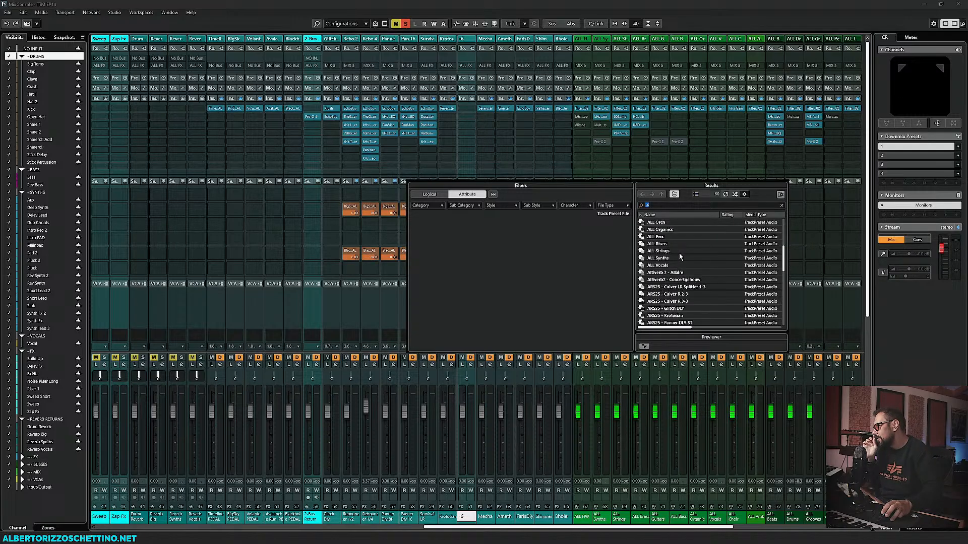
{"action": "scroll", "coordinate": [679, 257], "scroll_direction": "down", "scroll_amount": 4}
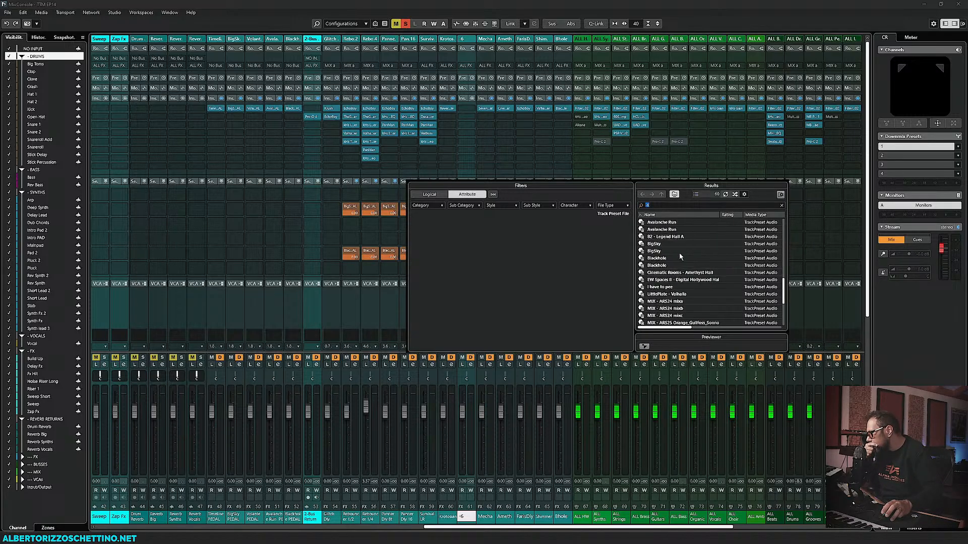
{"action": "scroll", "coordinate": [679, 257], "scroll_direction": "down", "scroll_amount": 2}
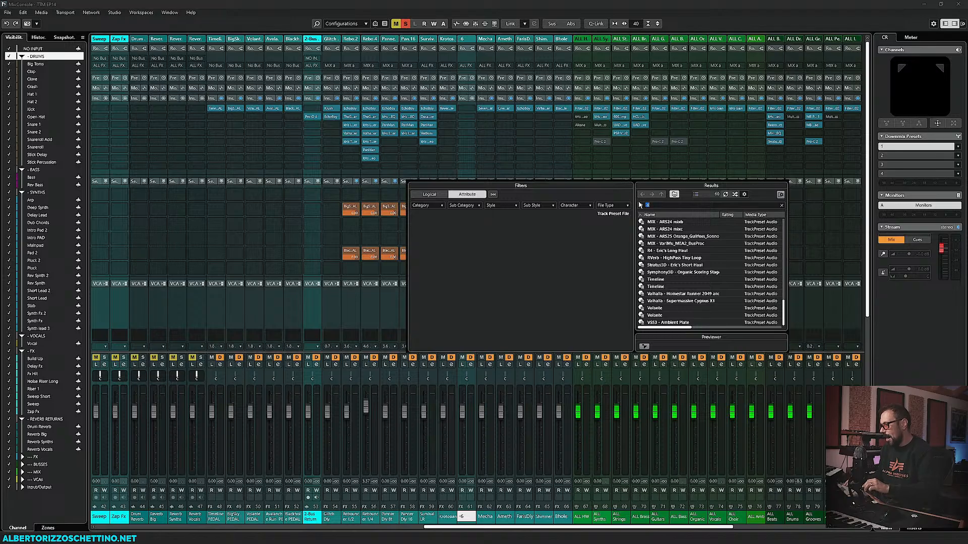
{"action": "scroll", "coordinate": [688, 256], "scroll_direction": "up", "scroll_amount": 5}
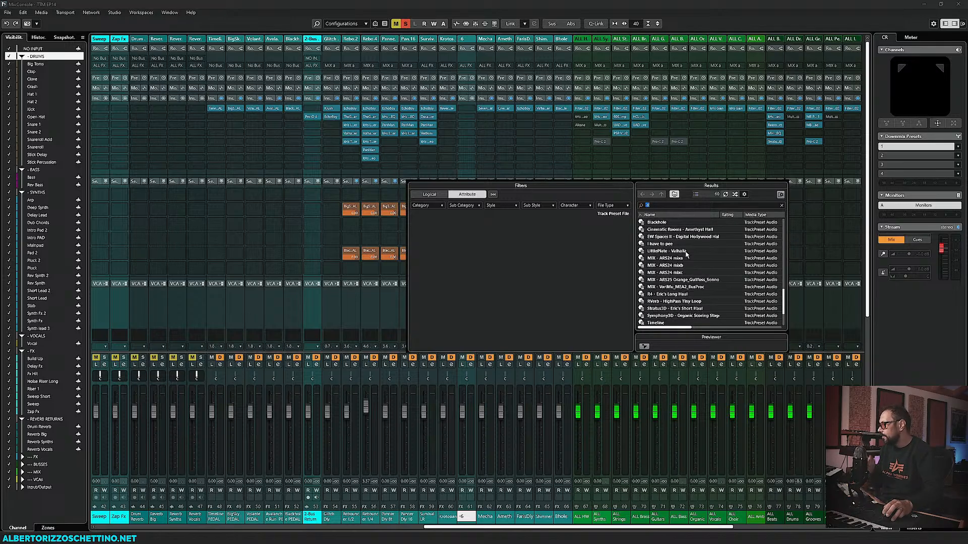
{"action": "scroll", "coordinate": [688, 255], "scroll_direction": "up", "scroll_amount": 5}
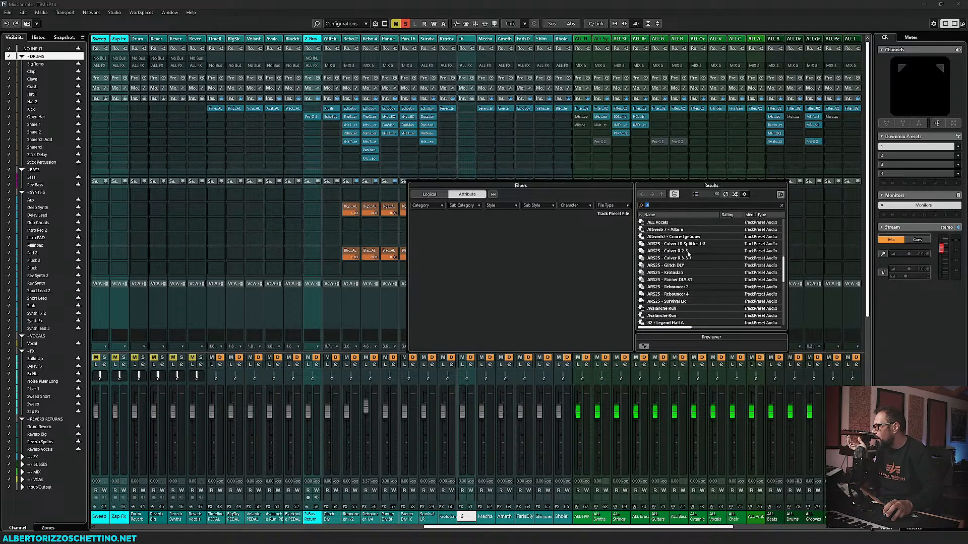
{"action": "scroll", "coordinate": [688, 256], "scroll_direction": "down", "scroll_amount": 10}
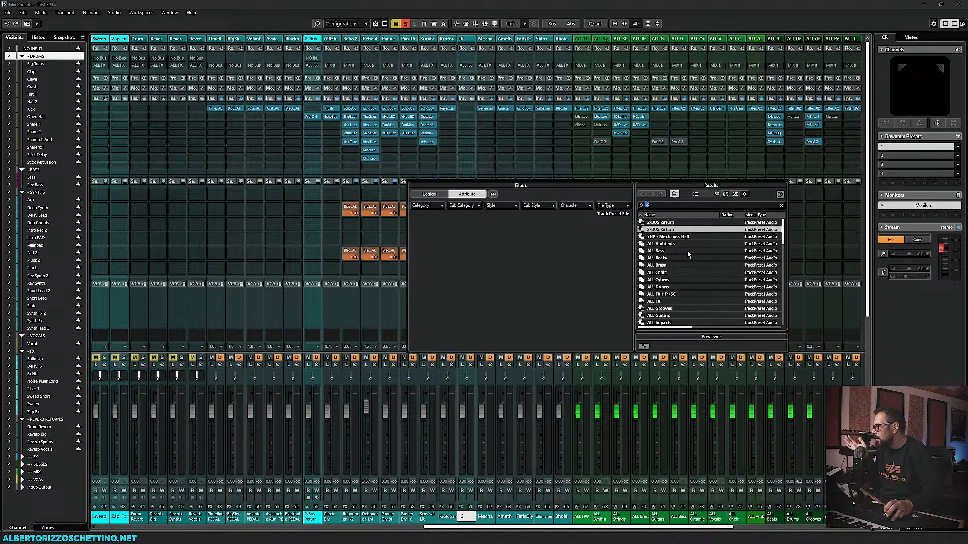
{"action": "left_click", "coordinate": [593, 25]}
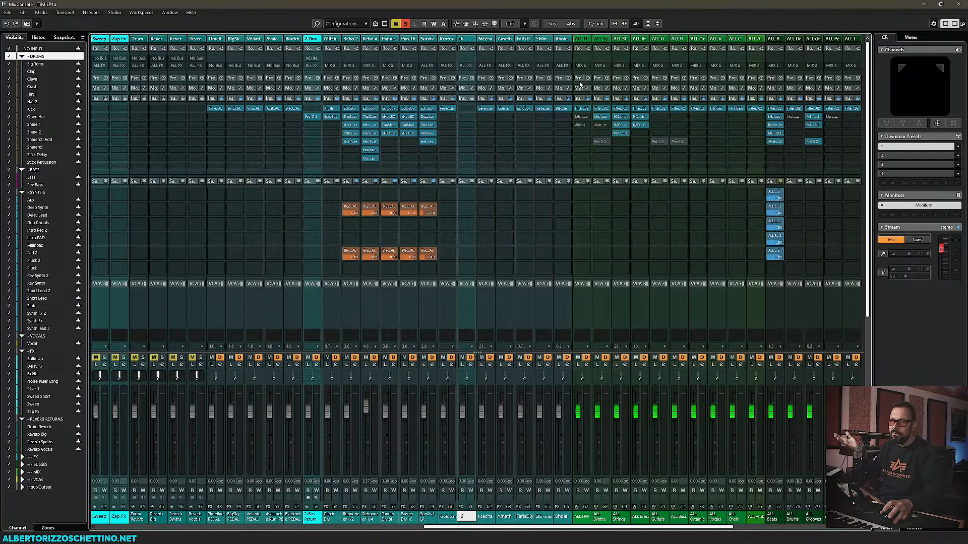
Step: Insert kHs Pitch Shifter in the -6 channel's first insert slot and set its pitch to -5.00 semitones
{"action": "left_click", "coordinate": [472, 110]}
{"action": "type", "text": "pitch"}
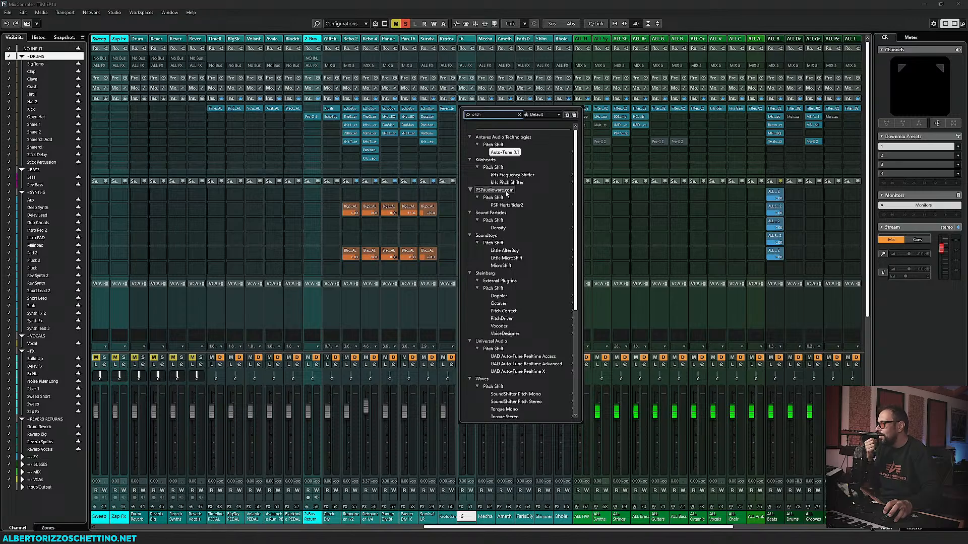
{"action": "left_click", "coordinate": [506, 183]}
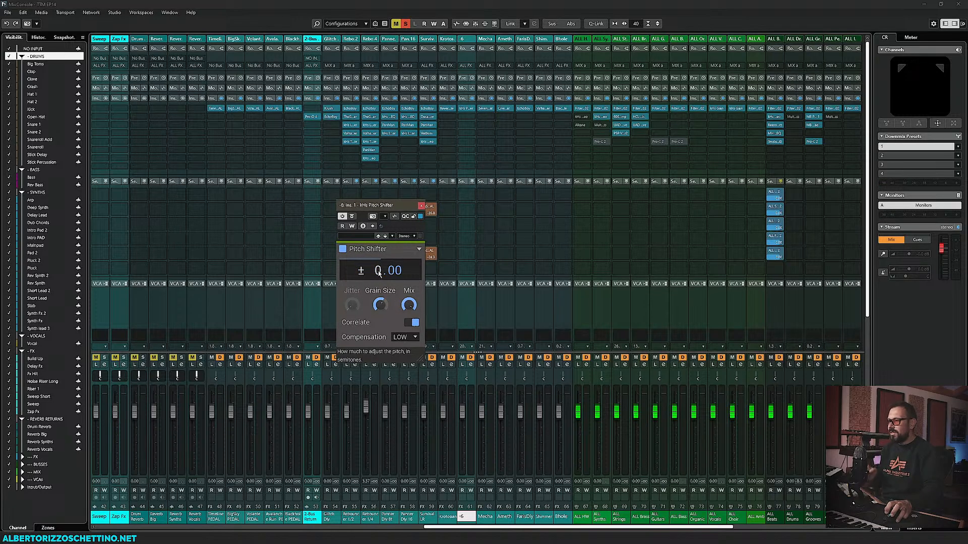
{"action": "left_click_drag", "start_coordinate": [378, 271], "coordinate": [378, 297]}
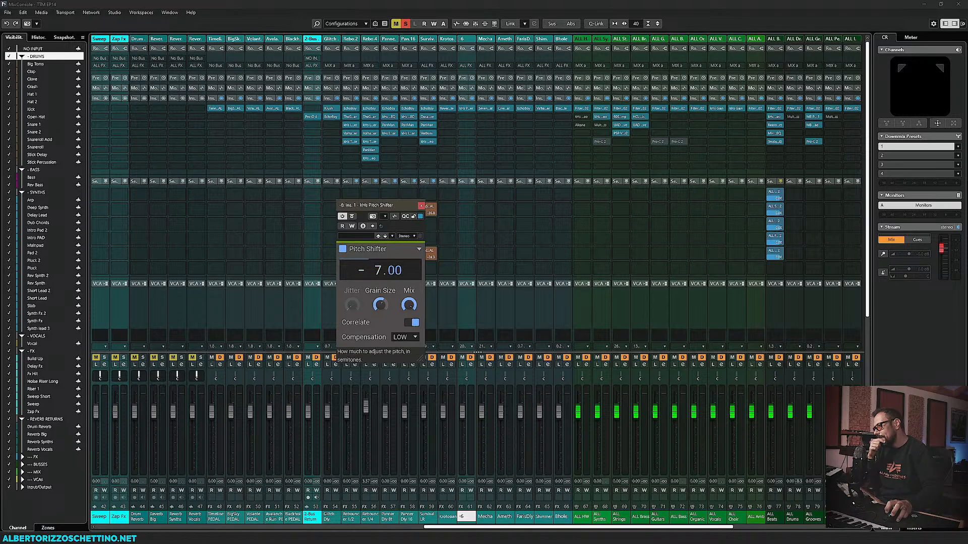
{"action": "scroll", "coordinate": [381, 271], "scroll_direction": "up", "scroll_amount": 1}
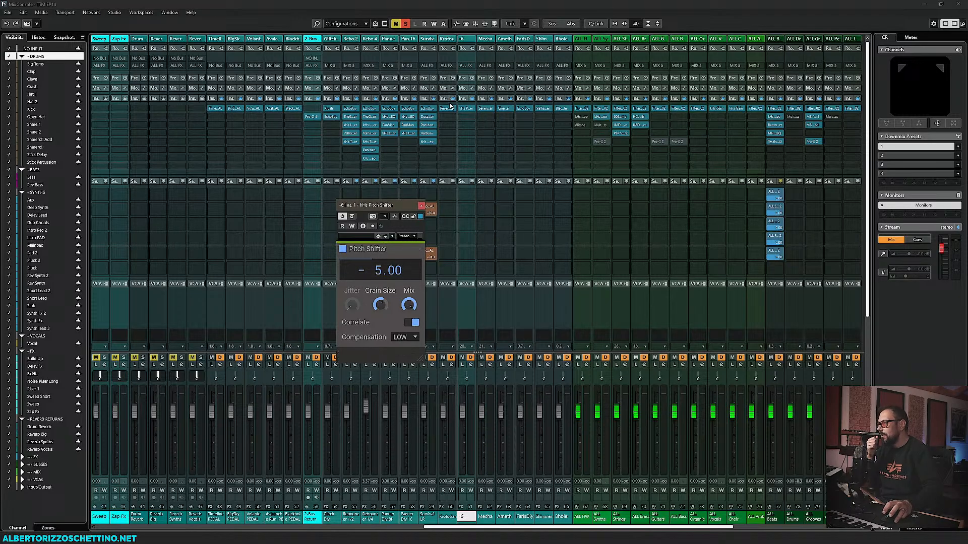
Step: Open the chooser for adding a track from a preset, clear its search text, and look through presets matching -7
{"action": "right_click", "coordinate": [462, 41]}
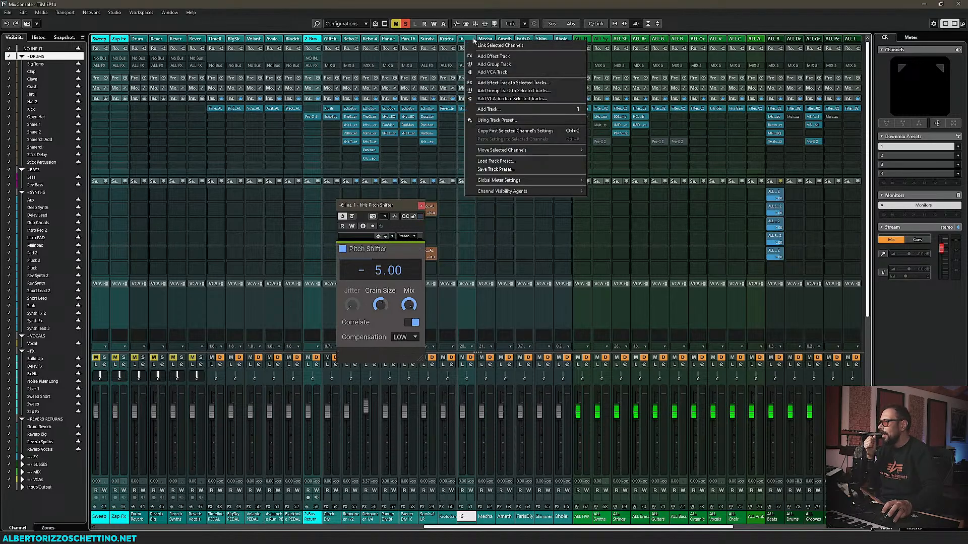
{"action": "left_click", "coordinate": [508, 121]}
{"action": "key", "text": "BackSpace"}
{"action": "key", "text": "BackSpace"}
{"action": "key", "text": "BackSpace"}
{"action": "key", "text": "BackSpace"}
{"action": "key", "text": "BackSpace"}
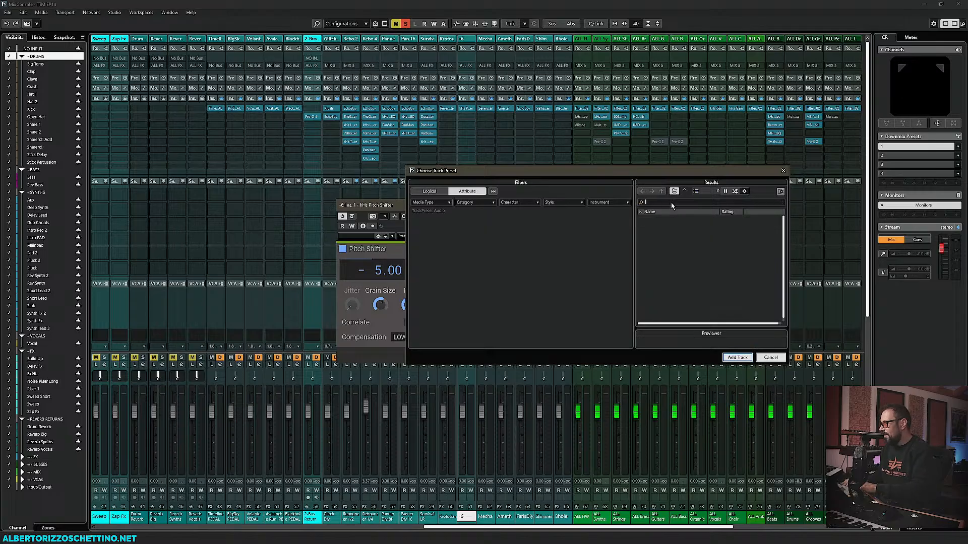
{"action": "scroll", "coordinate": [698, 262], "scroll_direction": "down", "scroll_amount": 20}
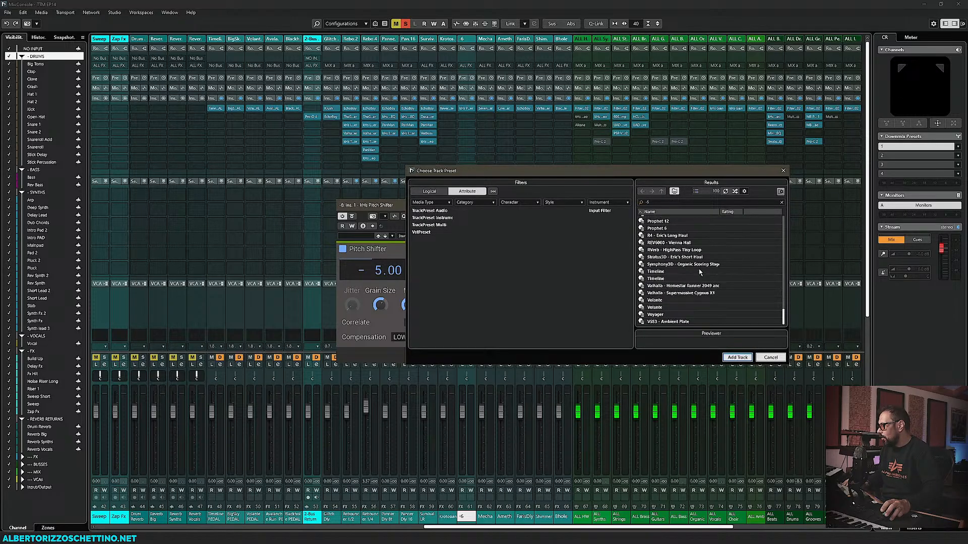
{"action": "scroll", "coordinate": [669, 241], "scroll_direction": "down", "scroll_amount": 20}
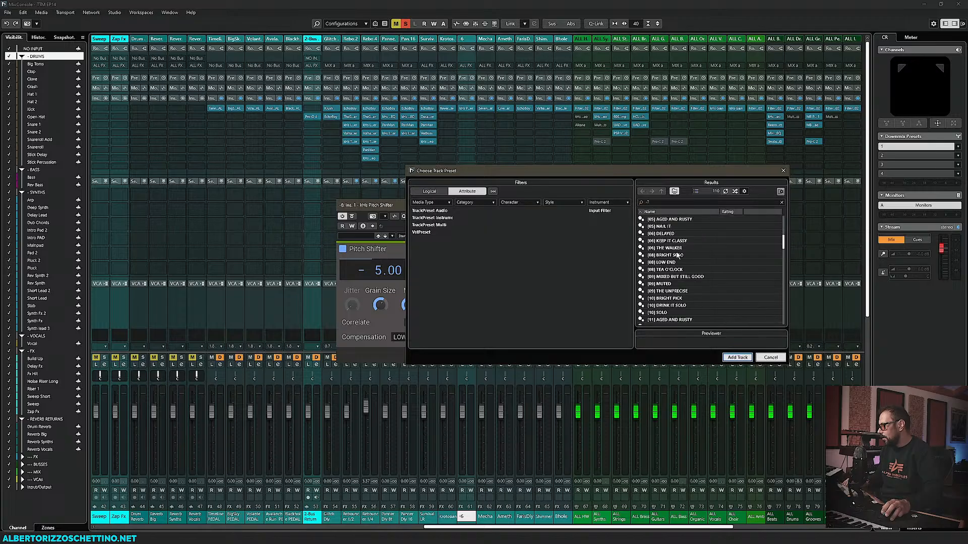
{"action": "scroll", "coordinate": [682, 265], "scroll_direction": "down", "scroll_amount": 5}
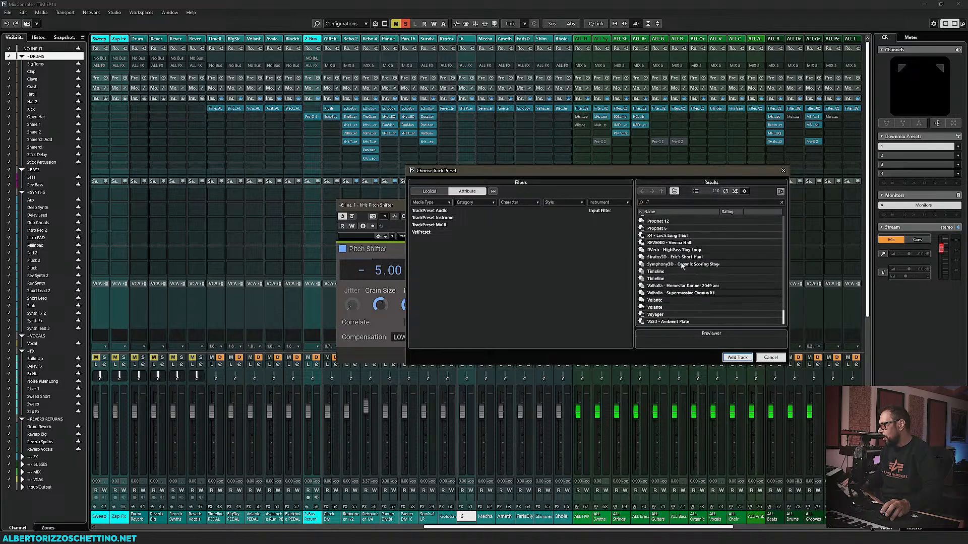
Step: Search the track presets for -6, look through the list, and close the chooser without adding a track
{"action": "type", "text": "s"}
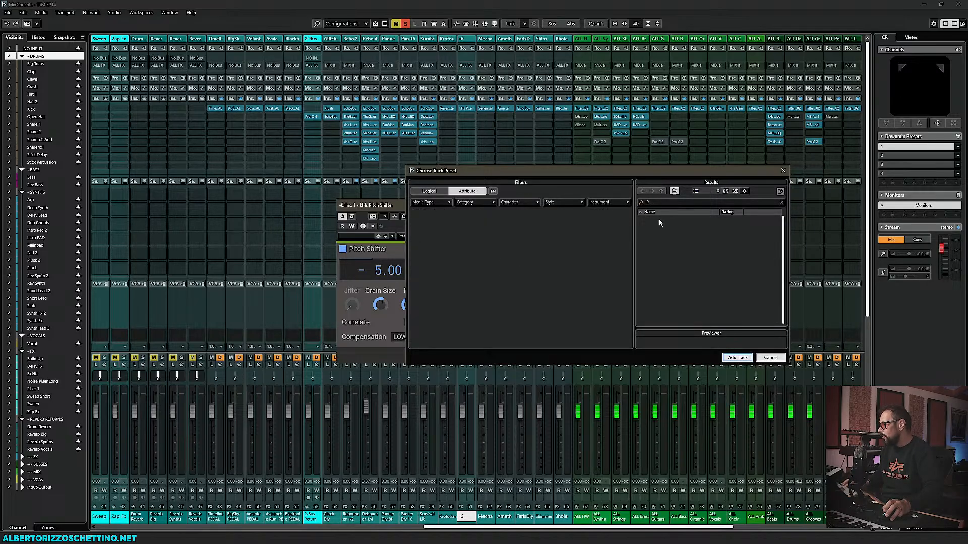
{"action": "key", "text": "BackSpace"}
{"action": "type", "text": "6"}
{"action": "scroll", "coordinate": [670, 244], "scroll_direction": "down", "scroll_amount": 20}
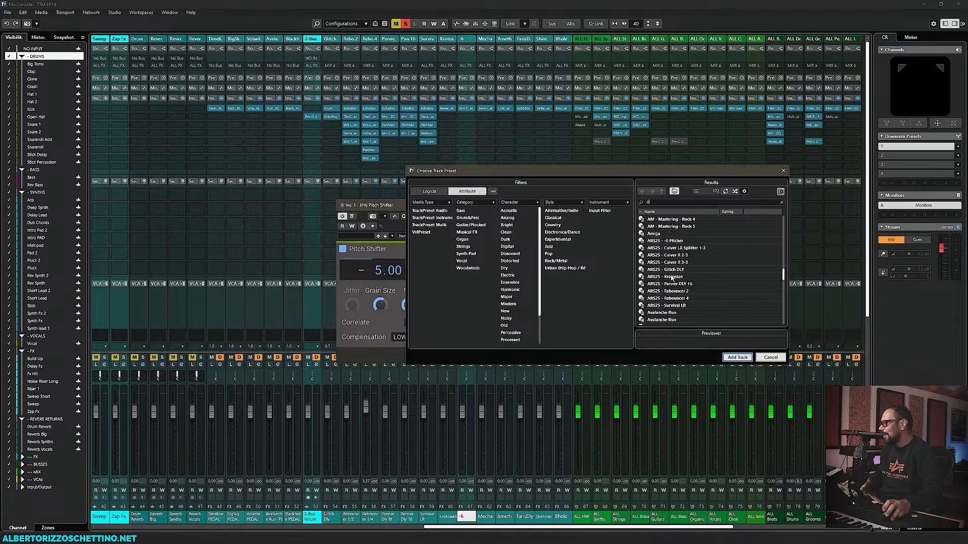
{"action": "scroll", "coordinate": [671, 277], "scroll_direction": "down", "scroll_amount": 15}
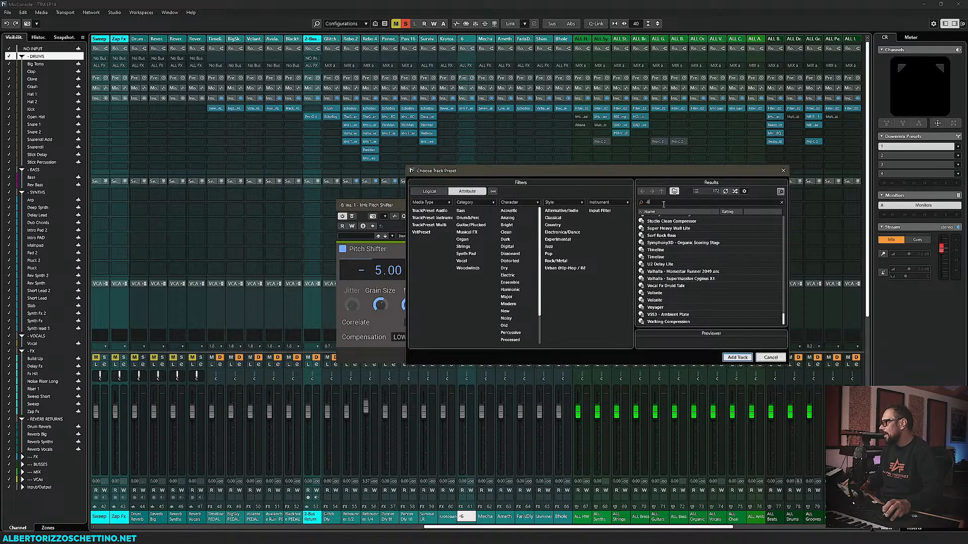
{"action": "left_click", "coordinate": [783, 170]}
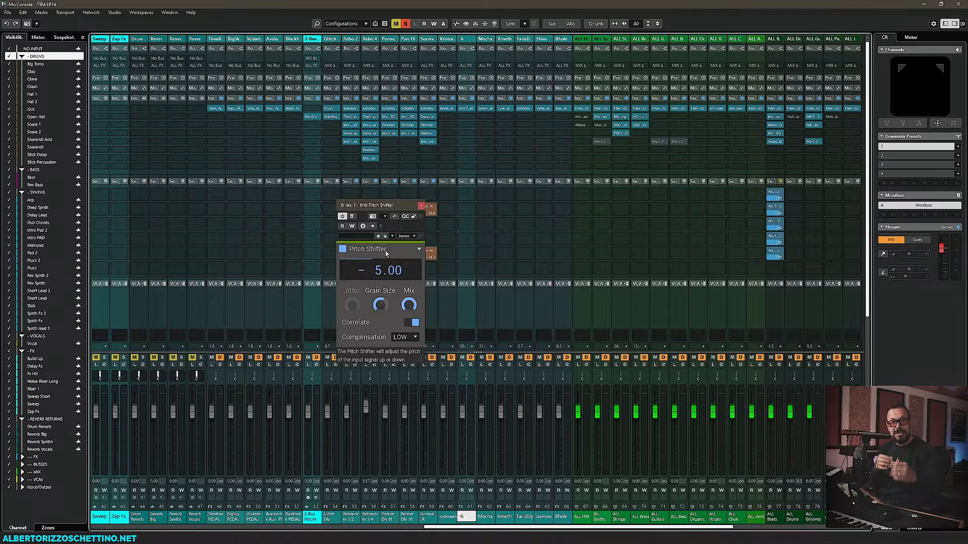
Step: Set the Pitch Shifter's pitch to -6.00 semitones, keep compensation on LOW, and move the plug-in window over the green group channels
{"action": "left_click", "coordinate": [379, 278]}
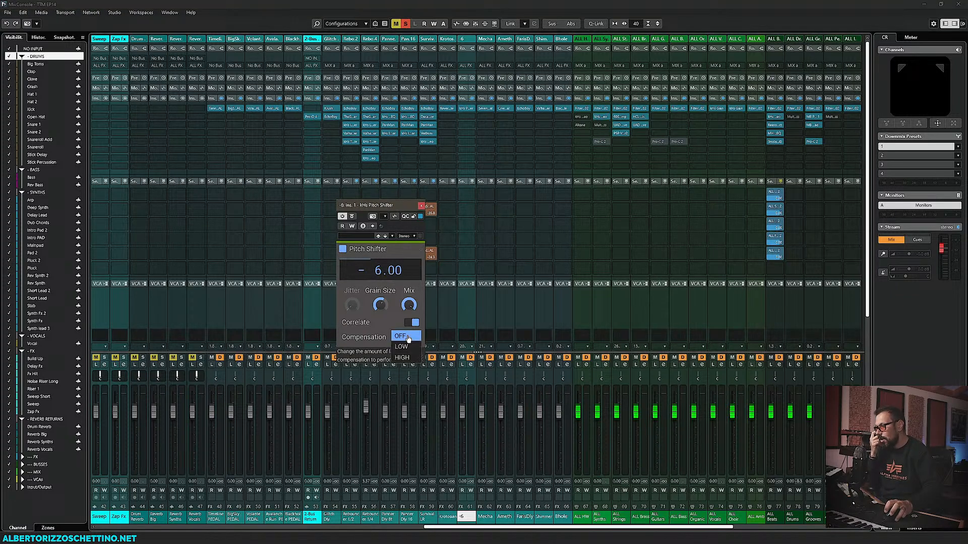
{"action": "left_click_drag", "start_coordinate": [379, 205], "coordinate": [627, 153]}
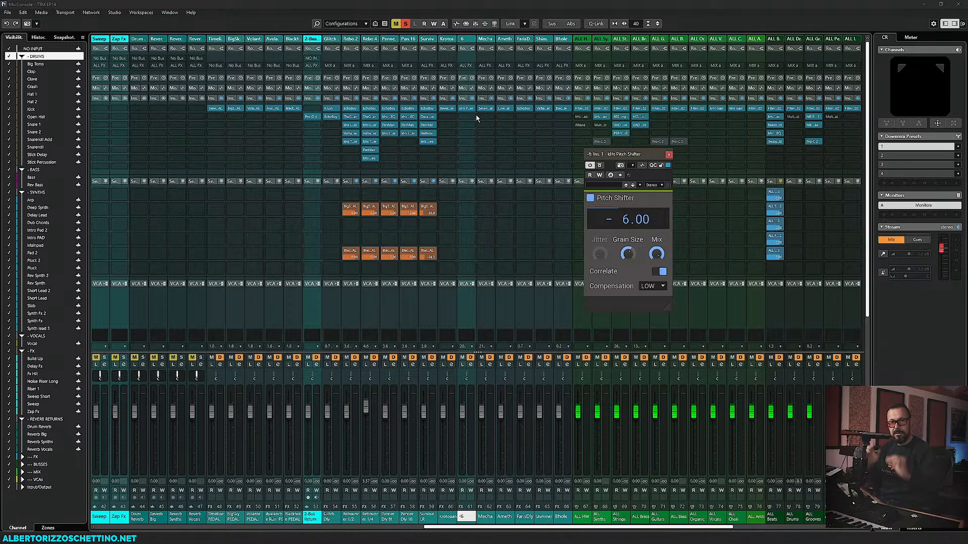
Step: Deactivate solo on all channels and select the Kick channel in the drum section
{"action": "left_click_drag", "start_coordinate": [450, 527], "coordinate": [88, 528]}
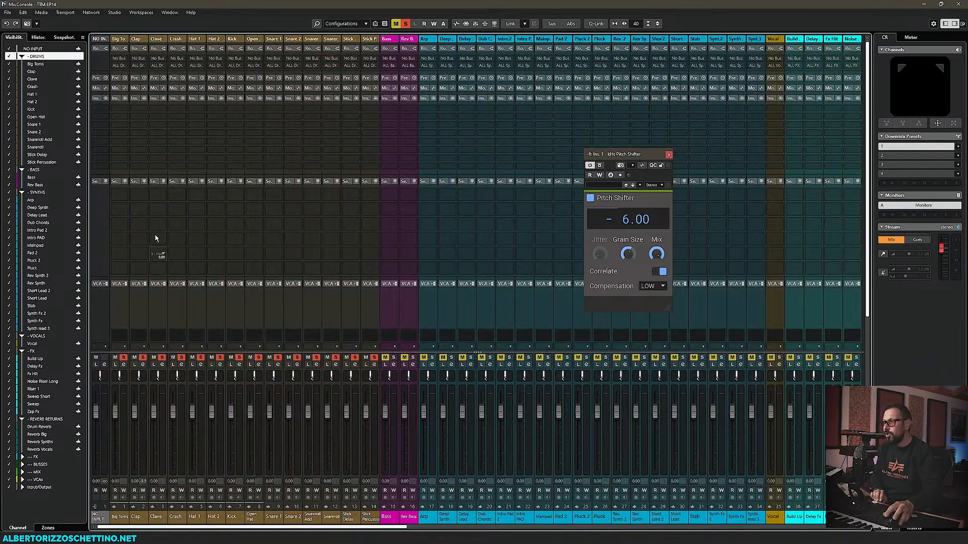
{"action": "left_click", "coordinate": [405, 24]}
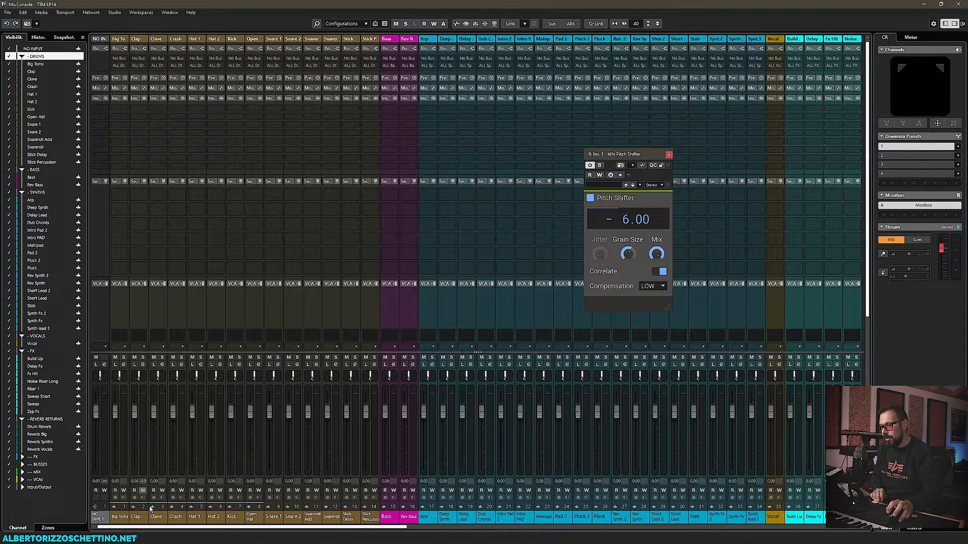
{"action": "left_click", "coordinate": [231, 518]}
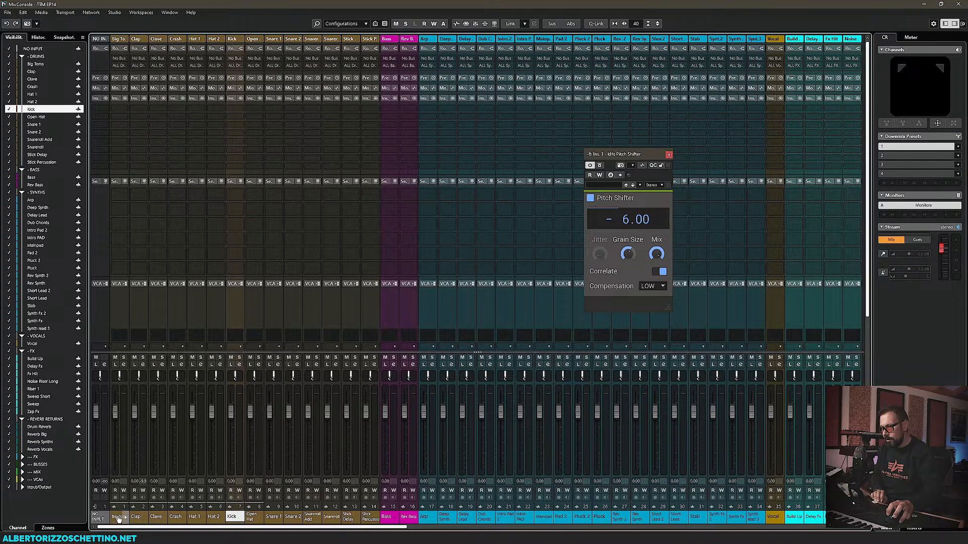
Step: Move the Kick channel to the front of the drum channels, ahead of Big Toms
{"action": "left_click", "coordinate": [241, 519]}
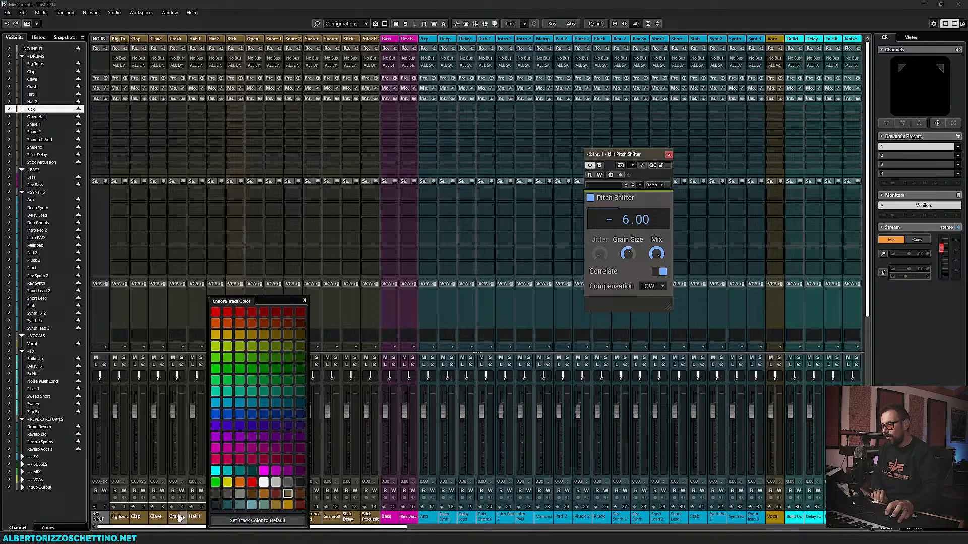
{"action": "left_click", "coordinate": [187, 530]}
{"action": "left_click_drag", "start_coordinate": [231, 518], "coordinate": [113, 524]}
Step: Move the tracks from Snare 1 through Stick Percussion directly below Kick in the project's track list
{"action": "key", "text": "F3"}
{"action": "scroll", "coordinate": [134, 208], "scroll_direction": "up", "scroll_amount": 10}
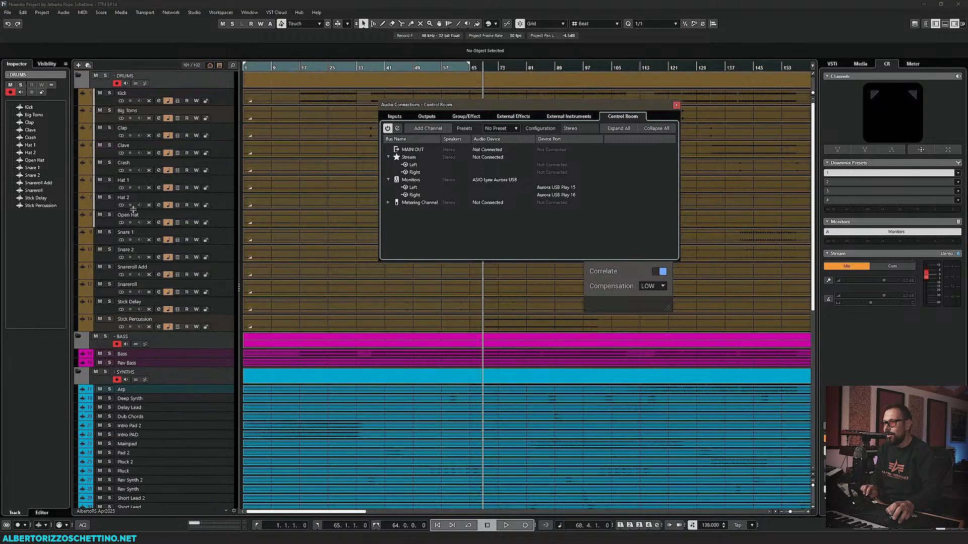
{"action": "left_click", "coordinate": [127, 286]}
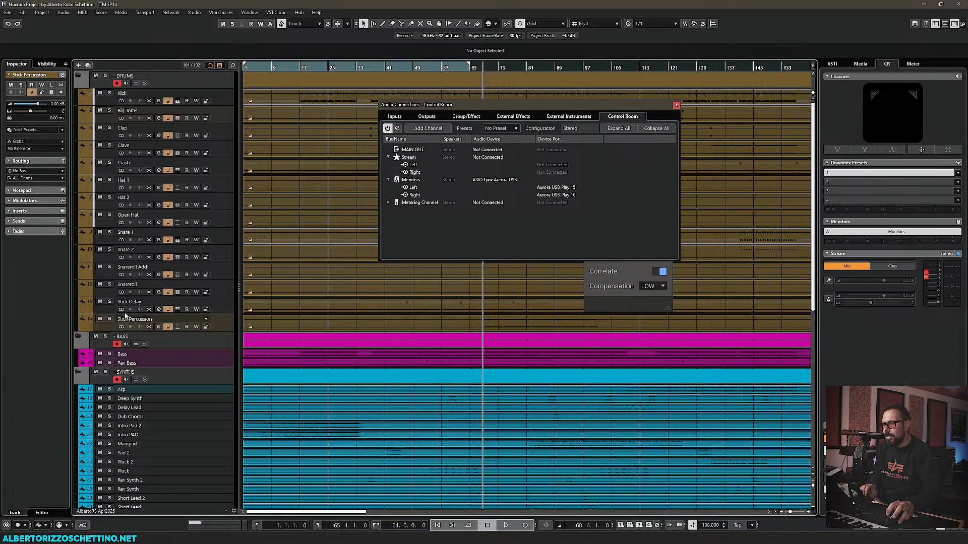
{"action": "left_click", "coordinate": [126, 233], "text": "shift"}
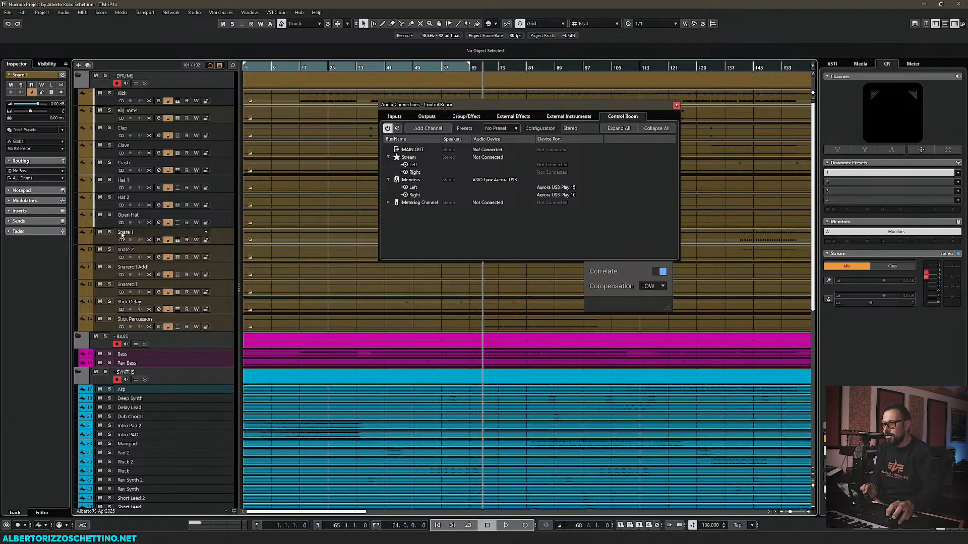
{"action": "left_click_drag", "start_coordinate": [126, 233], "coordinate": [125, 108]}
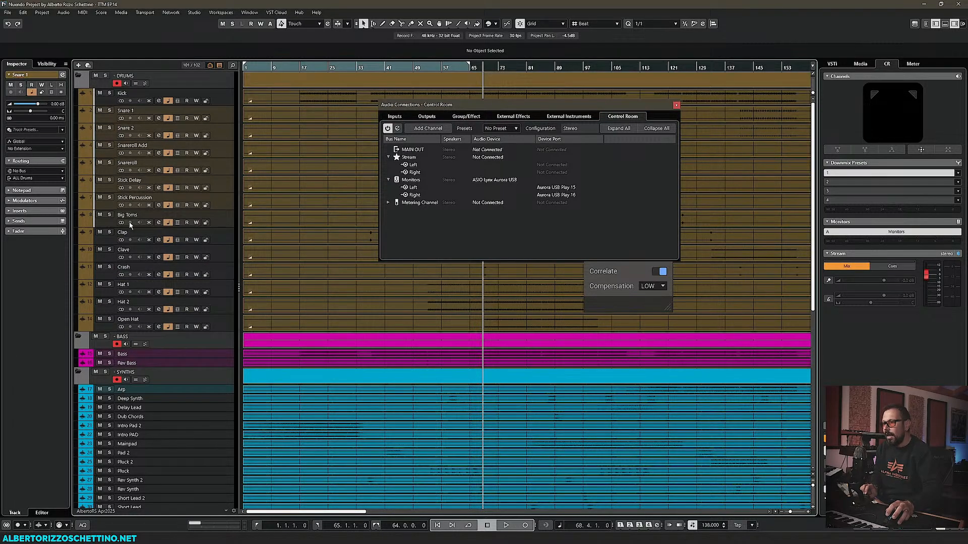
Step: Reorder the remaining drum tracks as Open Hat, Hat 1, Hat 2, Big Toms, Clap, Clave, Crash, and close the Audio Connections window
{"action": "left_click", "coordinate": [125, 286]}
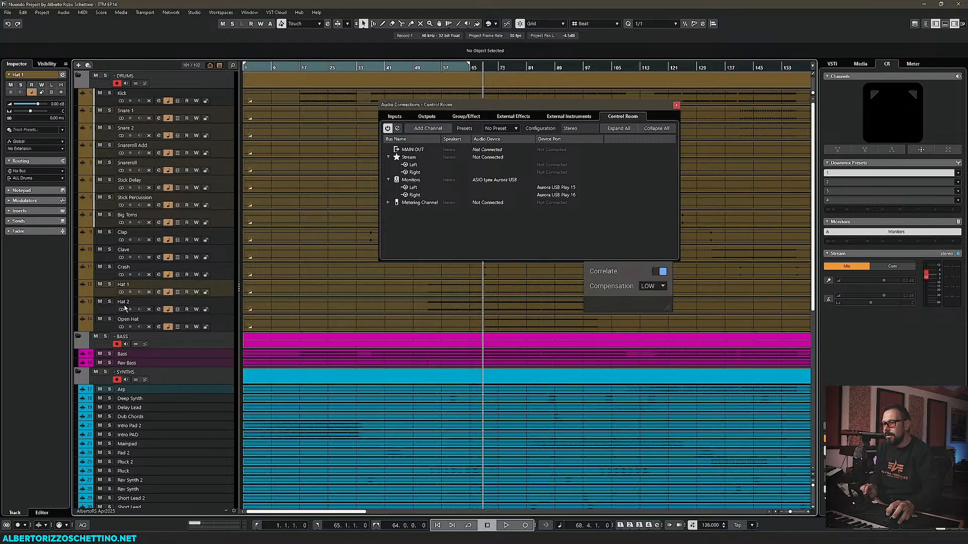
{"action": "left_click_drag", "start_coordinate": [125, 286], "coordinate": [135, 211]}
{"action": "left_click", "coordinate": [125, 269]}
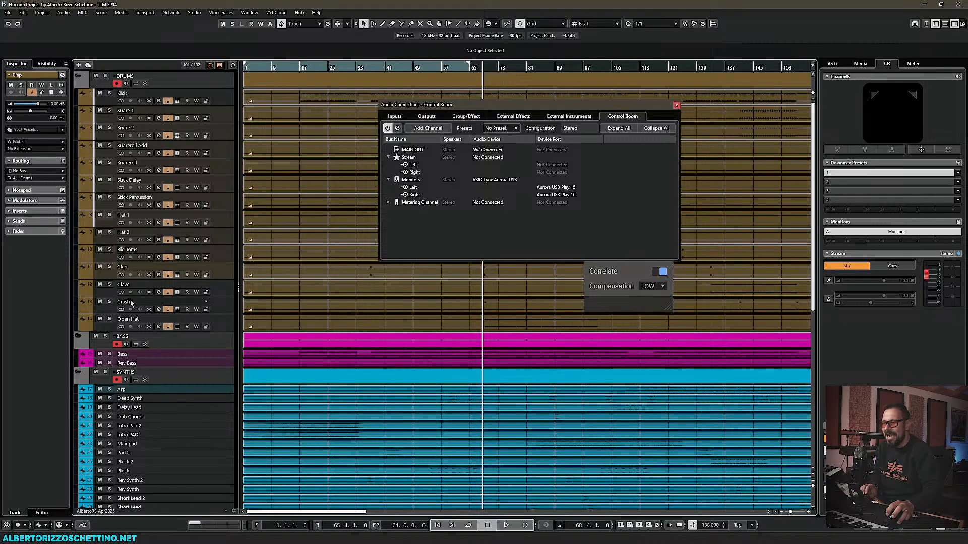
{"action": "left_click", "coordinate": [129, 303], "text": "shift"}
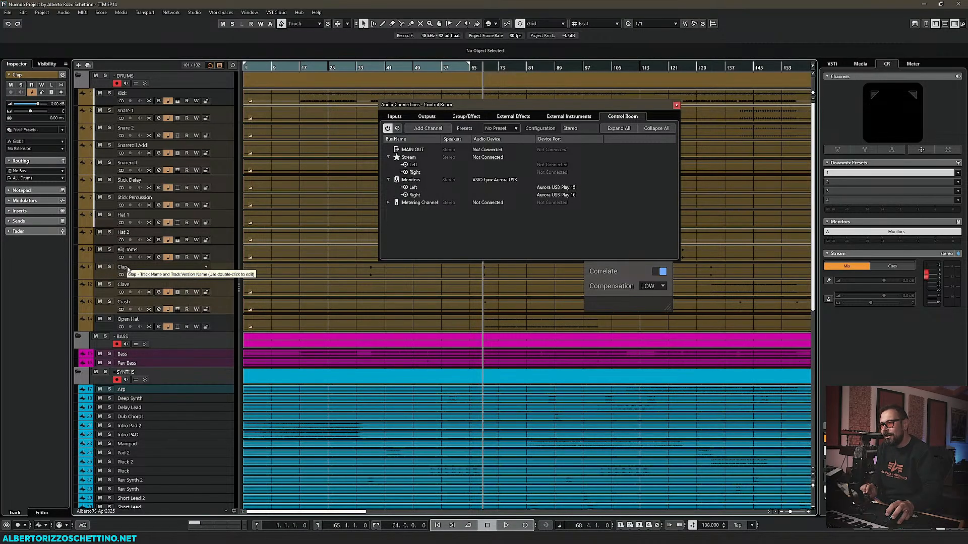
{"action": "left_click_drag", "start_coordinate": [127, 268], "coordinate": [131, 259]}
{"action": "left_click_drag", "start_coordinate": [126, 319], "coordinate": [134, 212]}
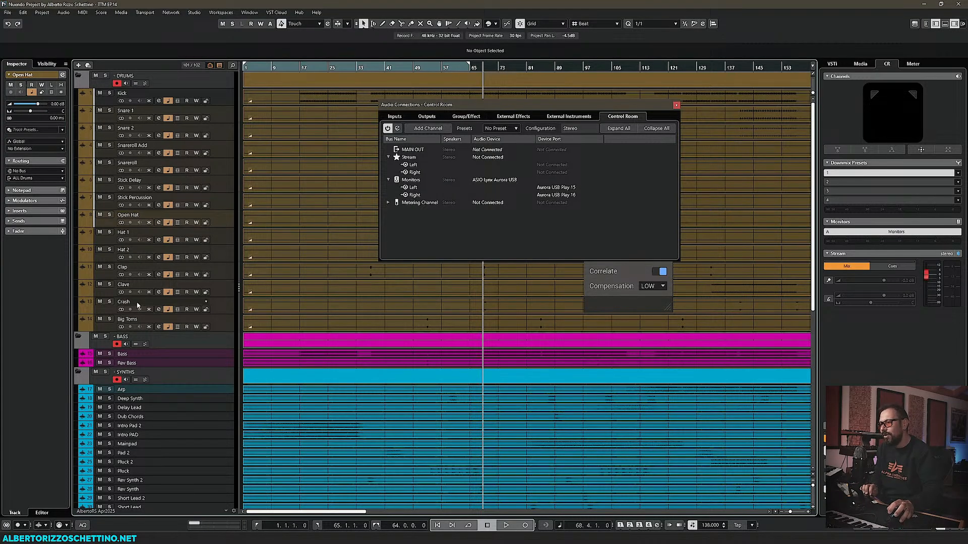
{"action": "left_click_drag", "start_coordinate": [126, 322], "coordinate": [146, 289]}
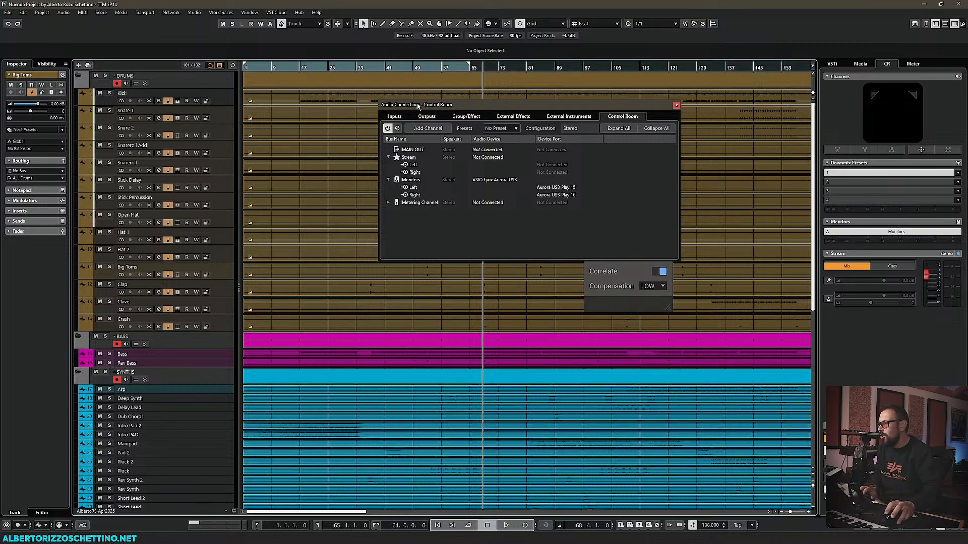
{"action": "left_click", "coordinate": [676, 105]}
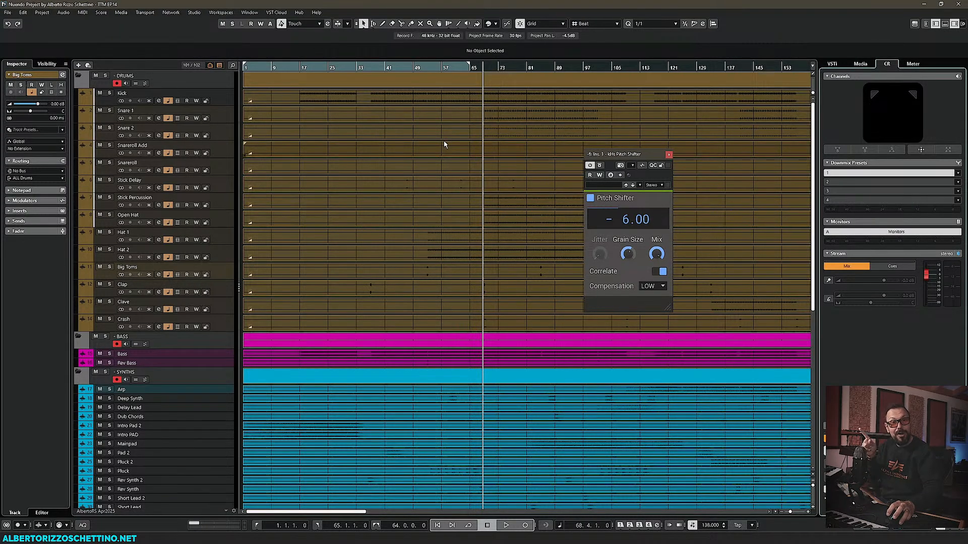
Step: Add an active send from the Kick channel to the -6 effect channel in the mixer, and solo Kick
{"action": "key", "text": "F3"}
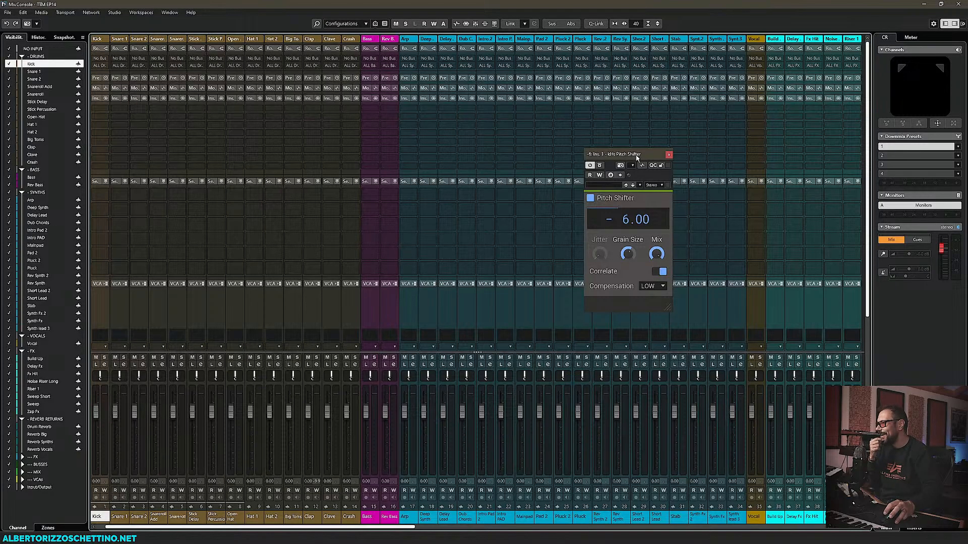
{"action": "left_click_drag", "start_coordinate": [635, 157], "coordinate": [303, 122]}
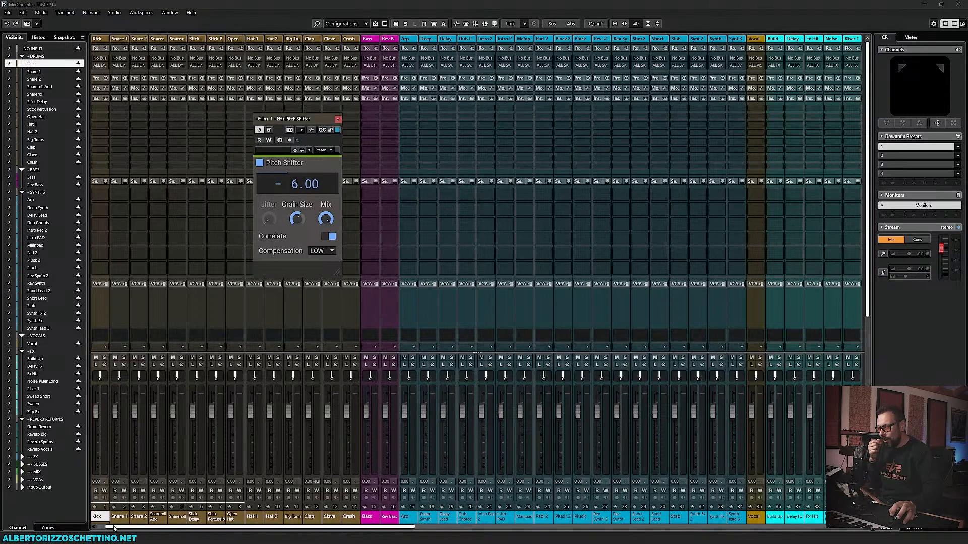
{"action": "scroll", "coordinate": [116, 519], "scroll_direction": "left", "scroll_amount": 1}
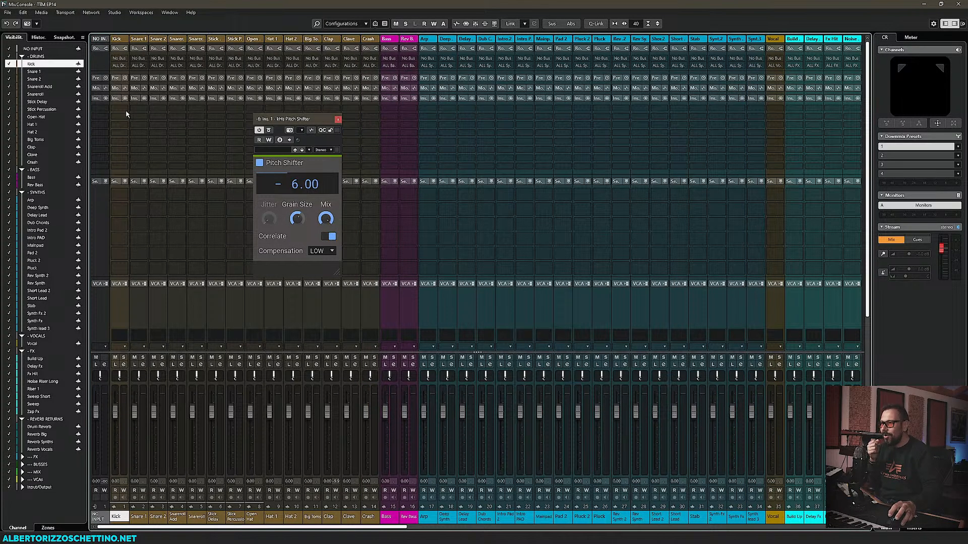
{"action": "left_click", "coordinate": [126, 196]}
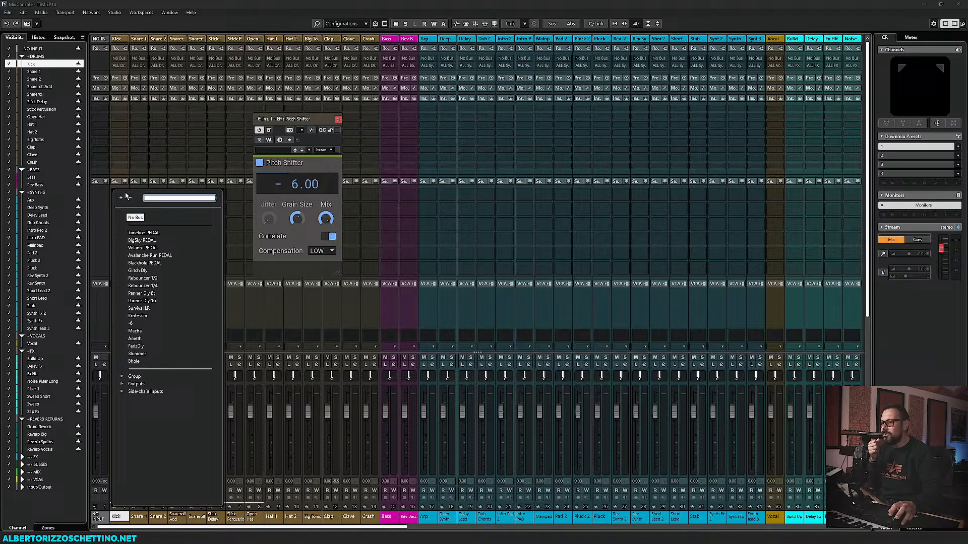
{"action": "left_click", "coordinate": [130, 323]}
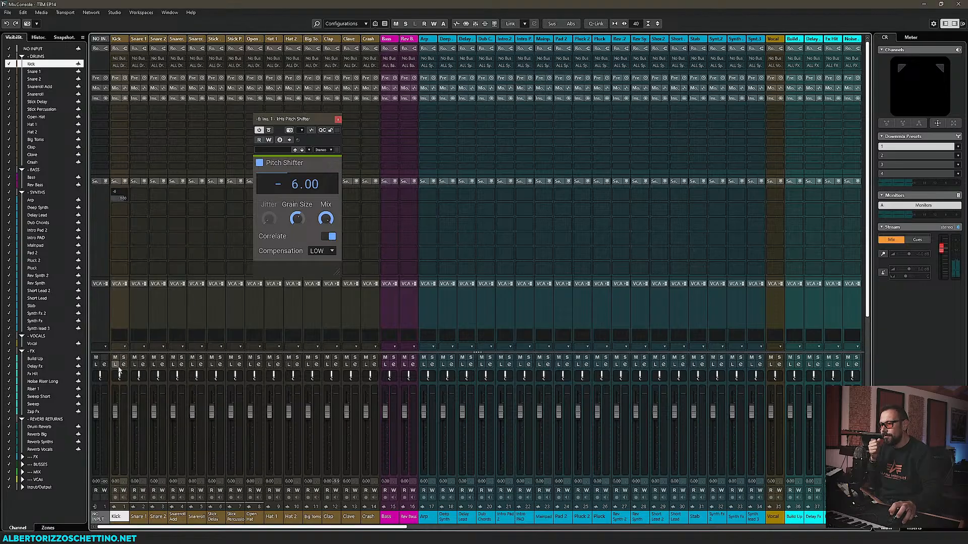
{"action": "left_click", "coordinate": [115, 198]}
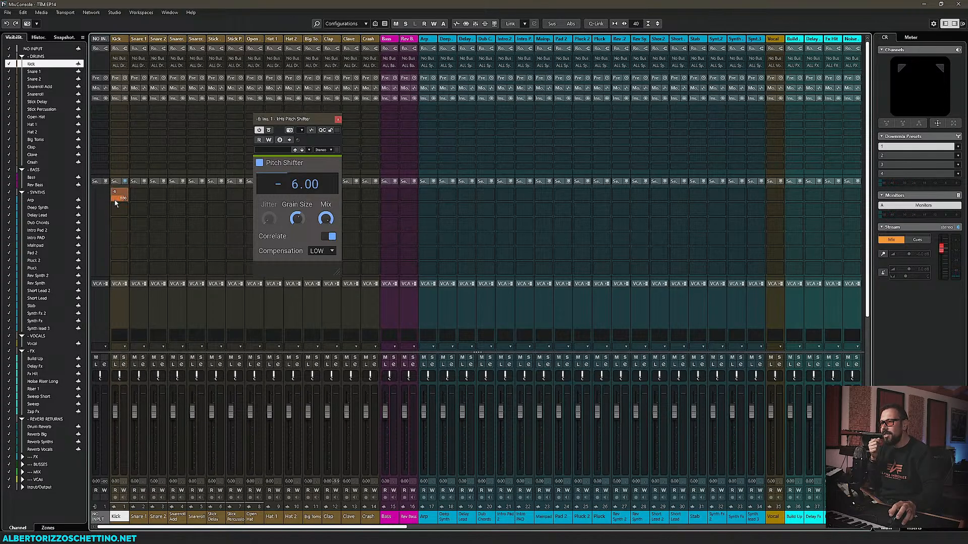
{"action": "left_click", "coordinate": [124, 357]}
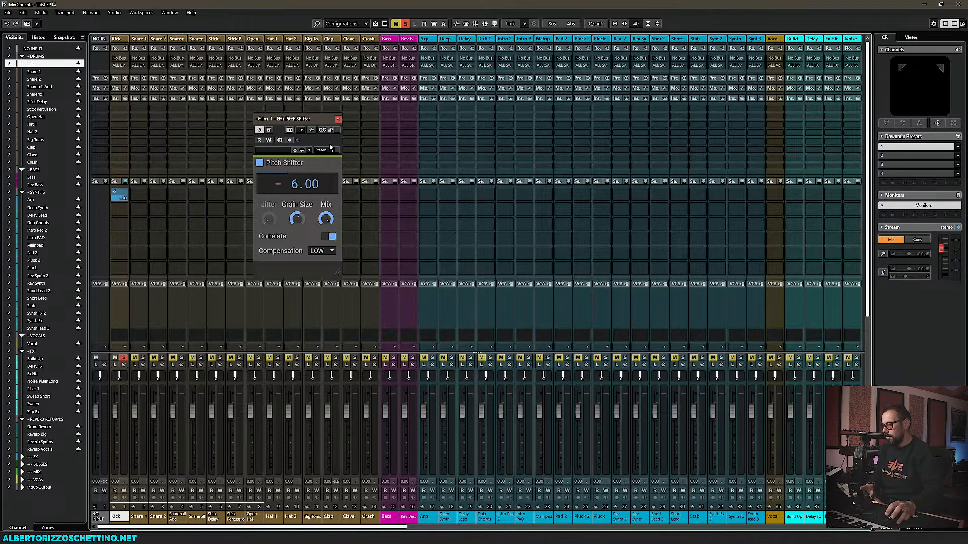
Step: Loop the Kick section from bar 69 to about bar 101 in the project window and play it back
{"action": "key", "text": "F3"}
{"action": "left_click", "coordinate": [371, 68]}
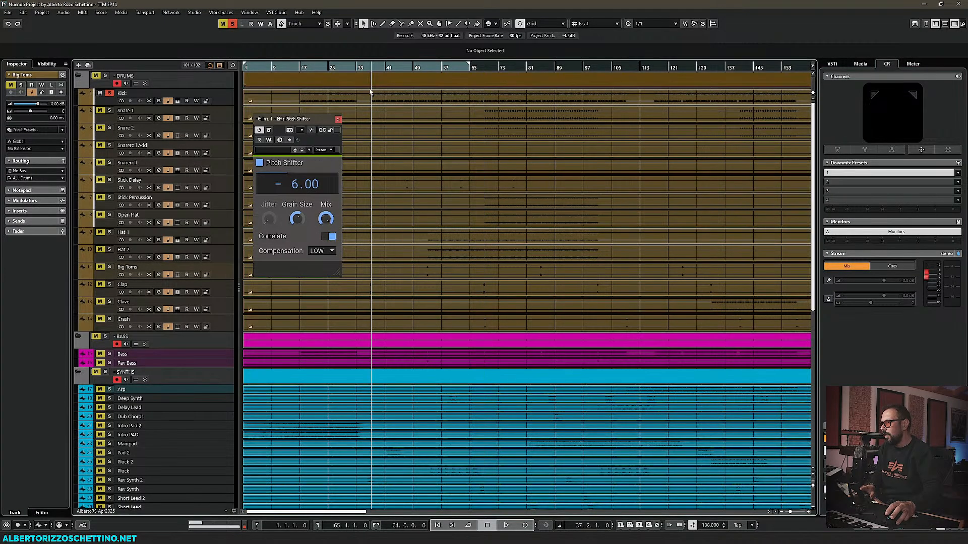
{"action": "key", "text": "2"}
{"action": "left_click_drag", "start_coordinate": [486, 94], "coordinate": [599, 100]}
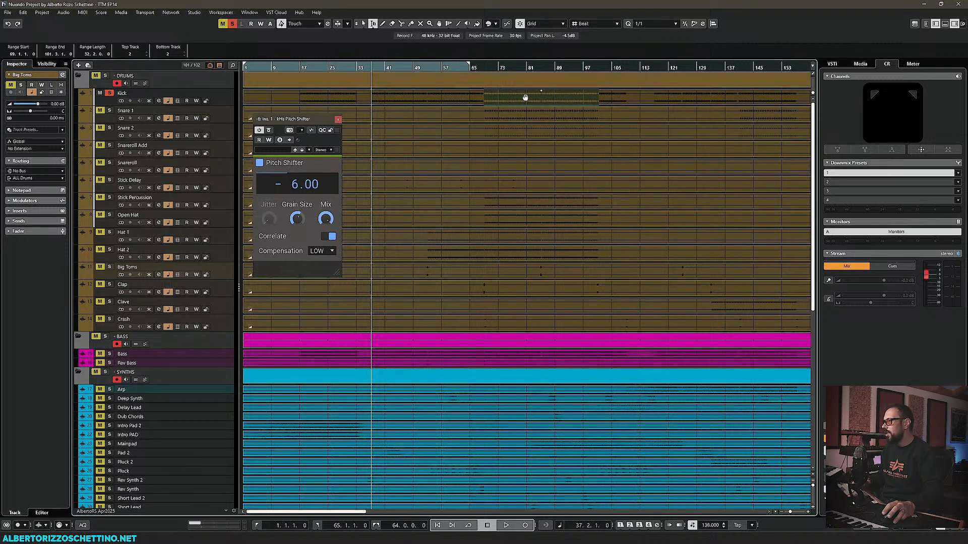
{"action": "key", "text": "shift+g"}
{"action": "key", "text": "space"}
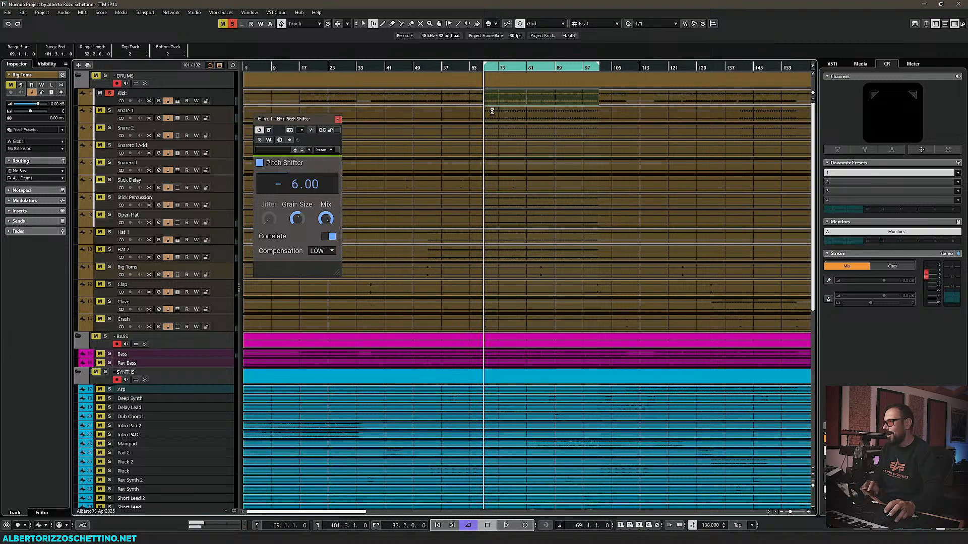
{"action": "key", "text": "space"}
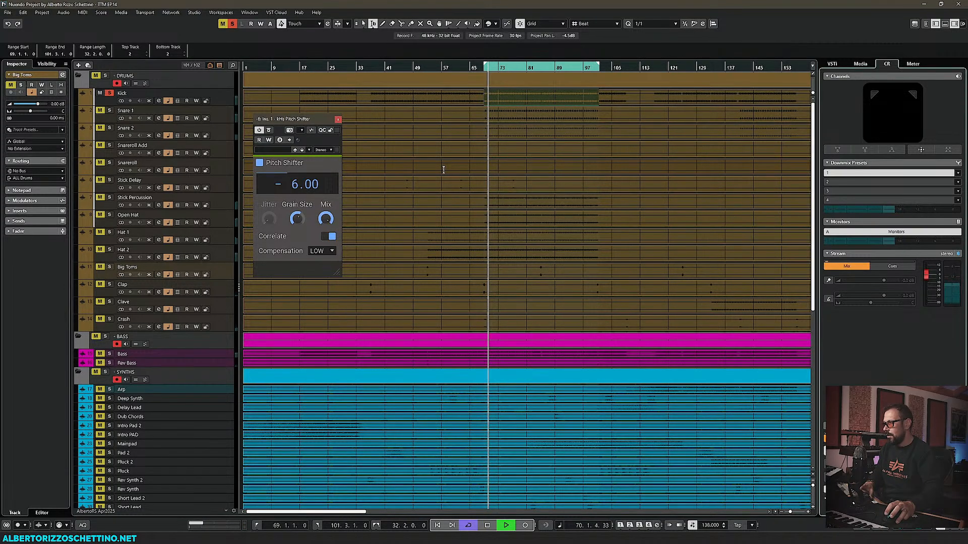
Step: Set the Pitch Shifter's compensation to HIGH and try different grain sizes while the Kick loop plays
{"action": "key", "text": "F3"}
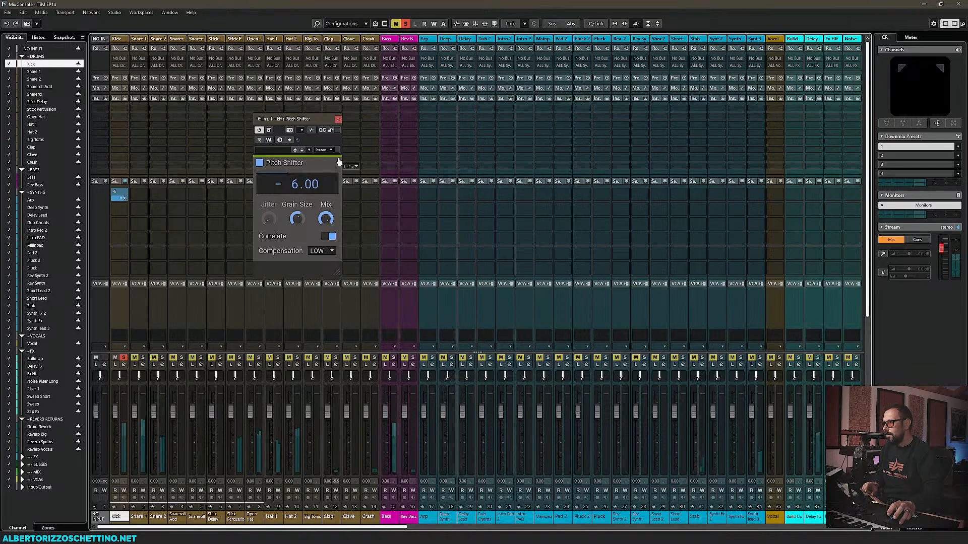
{"action": "left_click_drag", "start_coordinate": [286, 118], "coordinate": [320, 115]}
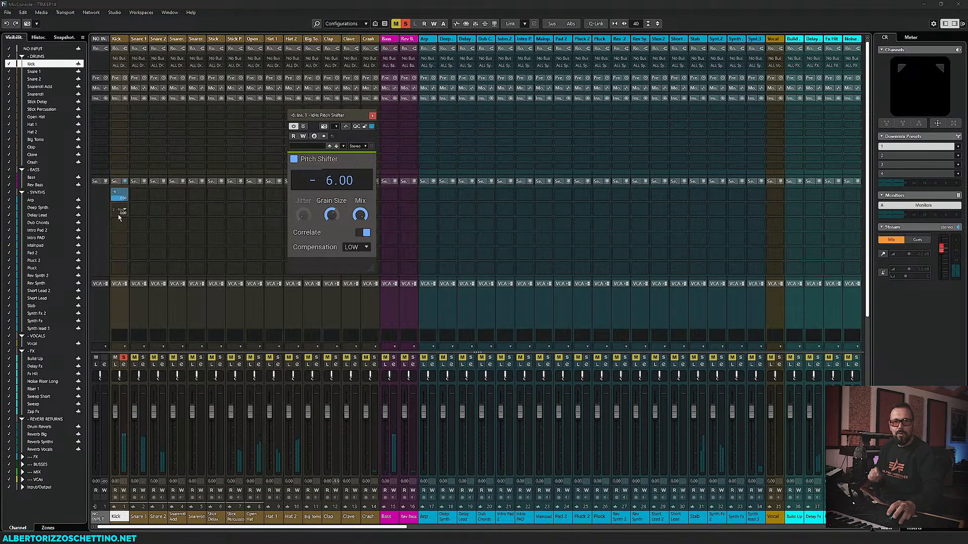
{"action": "left_click", "coordinate": [356, 247]}
{"action": "left_click", "coordinate": [353, 269]}
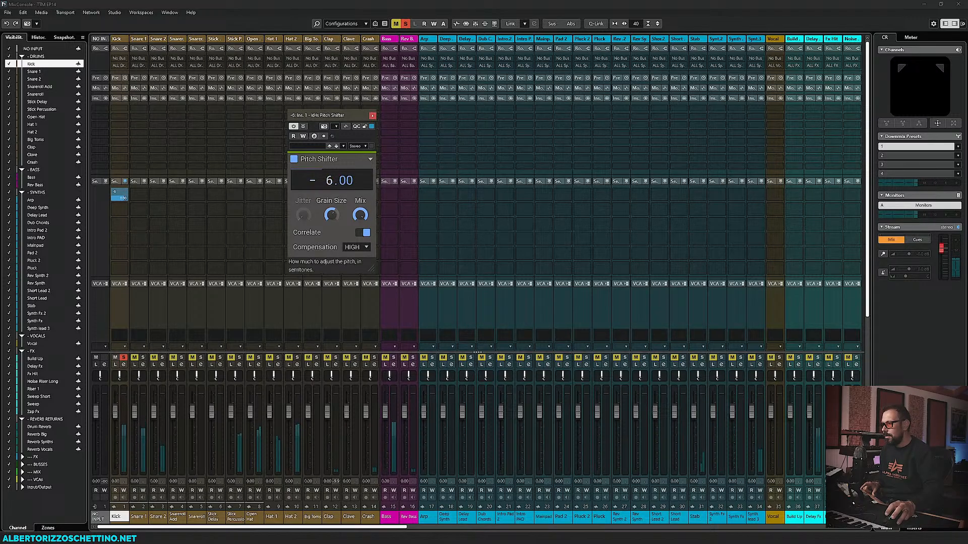
{"action": "left_click_drag", "start_coordinate": [331, 215], "coordinate": [331, 167]}
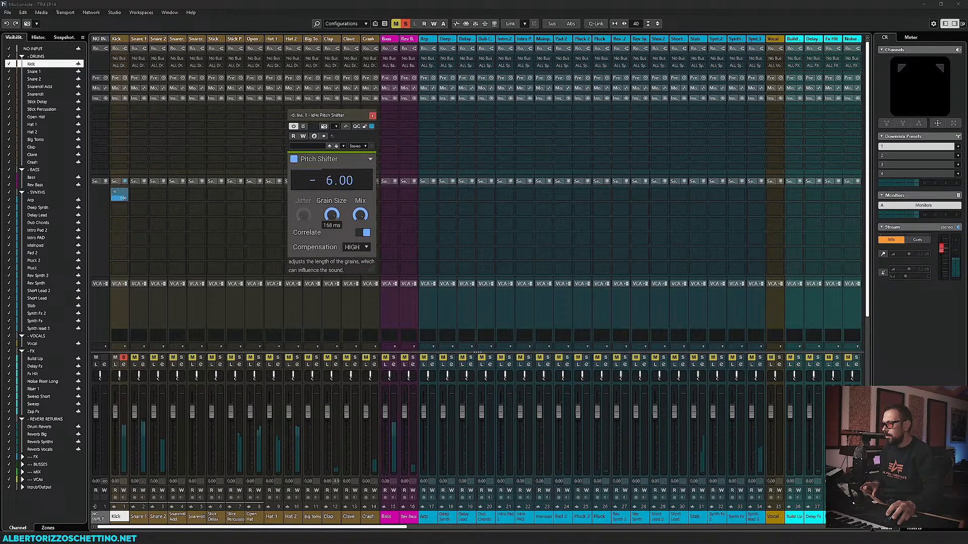
{"action": "mouse_move", "coordinate": [331, 215]}
{"action": "left_mouse_down"}
{"action": "mouse_move", "coordinate": [331, 237]}
{"action": "mouse_move", "coordinate": [328, 216]}
{"action": "left_mouse_up"}
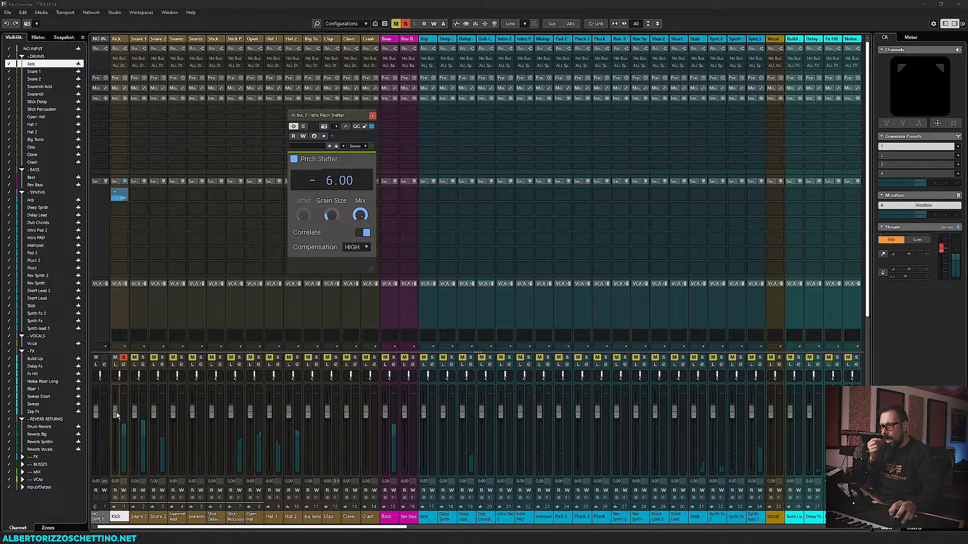
Step: Pull the Kick channel's fader all the way down and toggle the Pitch Shifter to compare the effect
{"action": "left_click_drag", "start_coordinate": [115, 414], "coordinate": [114, 439]}
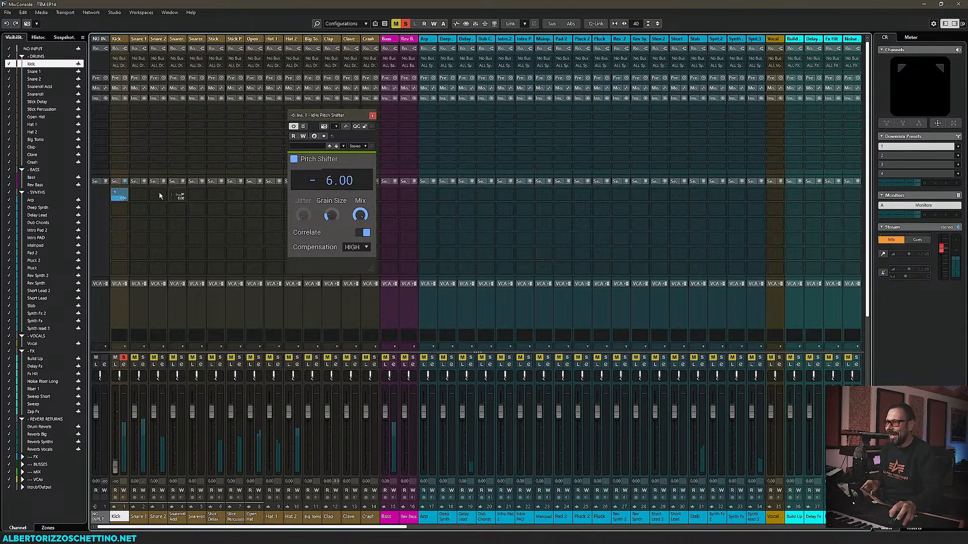
{"action": "left_click", "coordinate": [295, 160]}
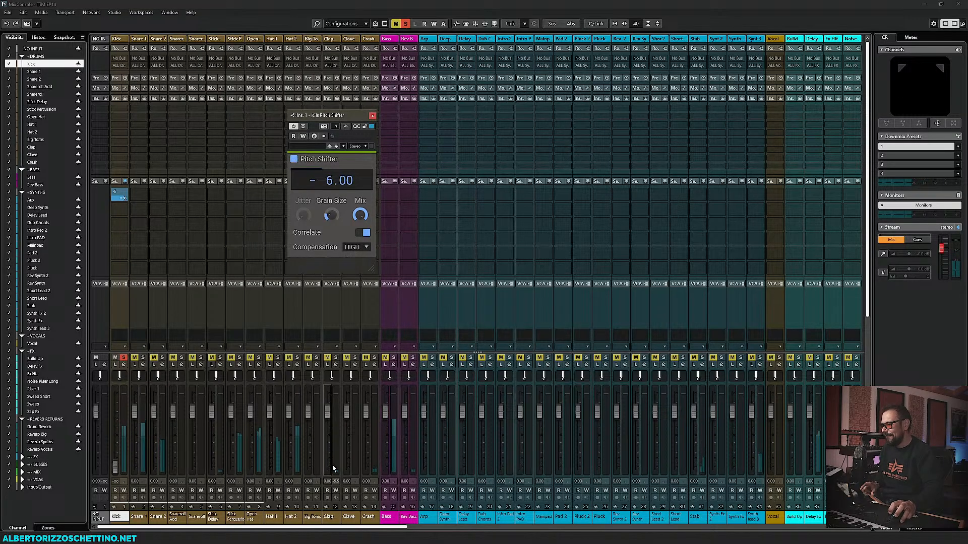
Step: Replace the Pitch Shifter on the -6 channel with Steinberg's Pitch Correct, lower its formant shift, and keep Optimize on General
{"action": "left_click_drag", "start_coordinate": [326, 528], "coordinate": [598, 525]}
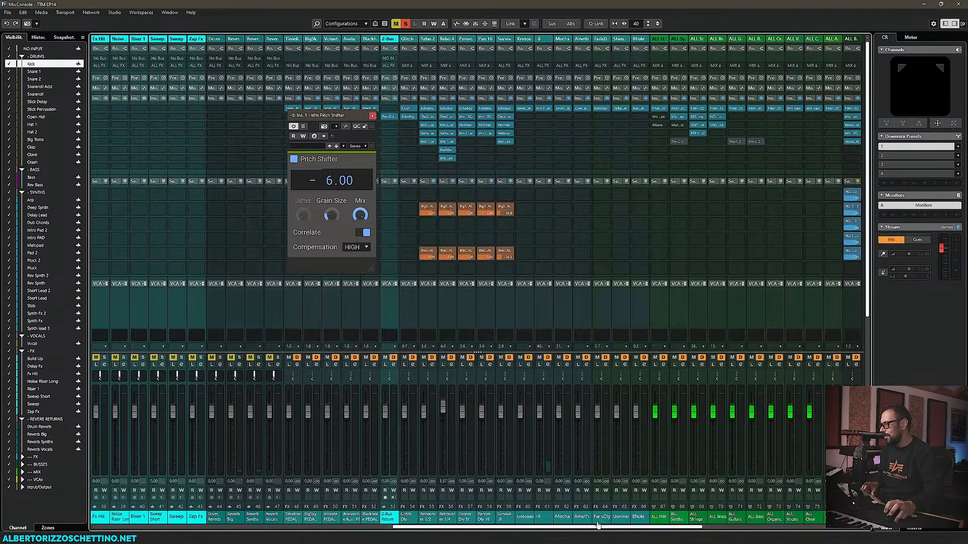
{"action": "left_click", "coordinate": [550, 108]}
{"action": "type", "text": "pitch sh"}
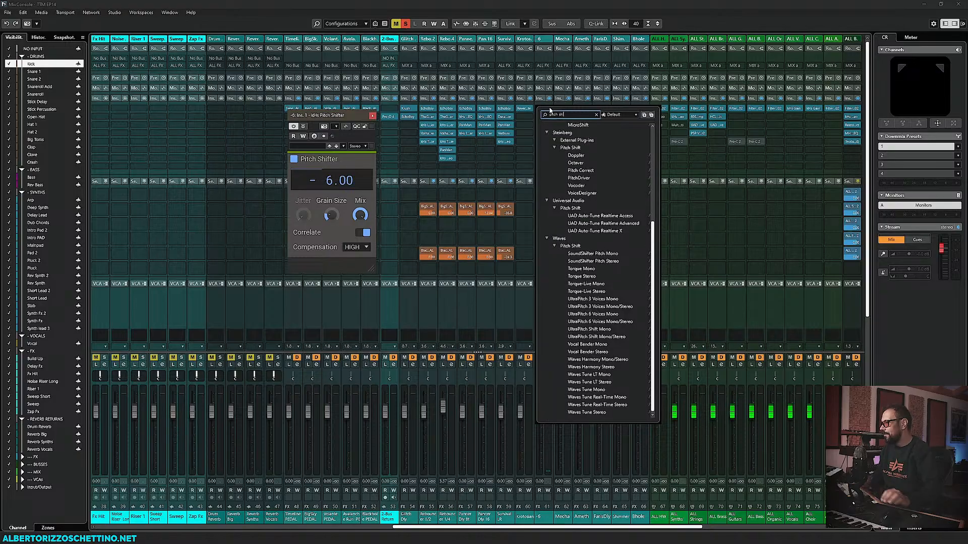
{"action": "scroll", "coordinate": [587, 225], "scroll_direction": "up", "scroll_amount": 3}
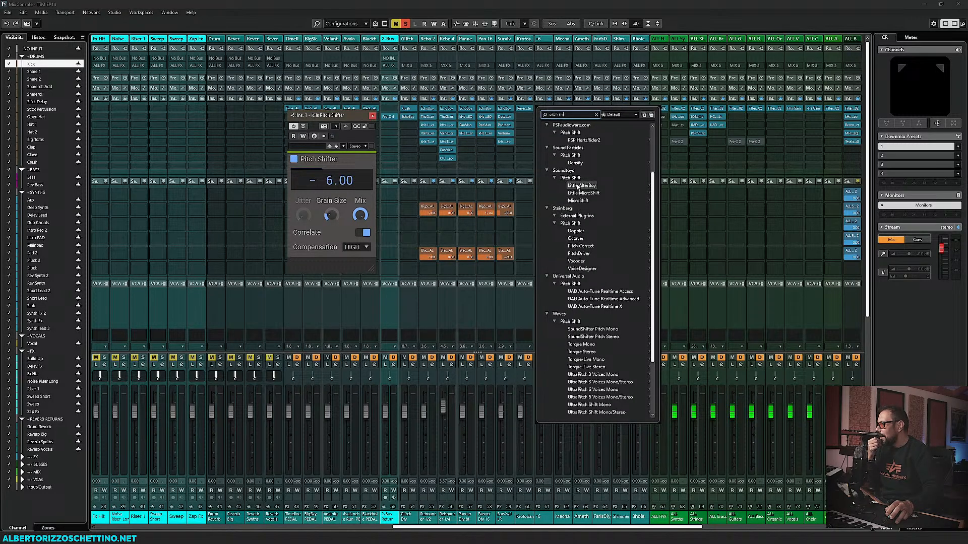
{"action": "left_click", "coordinate": [579, 246]}
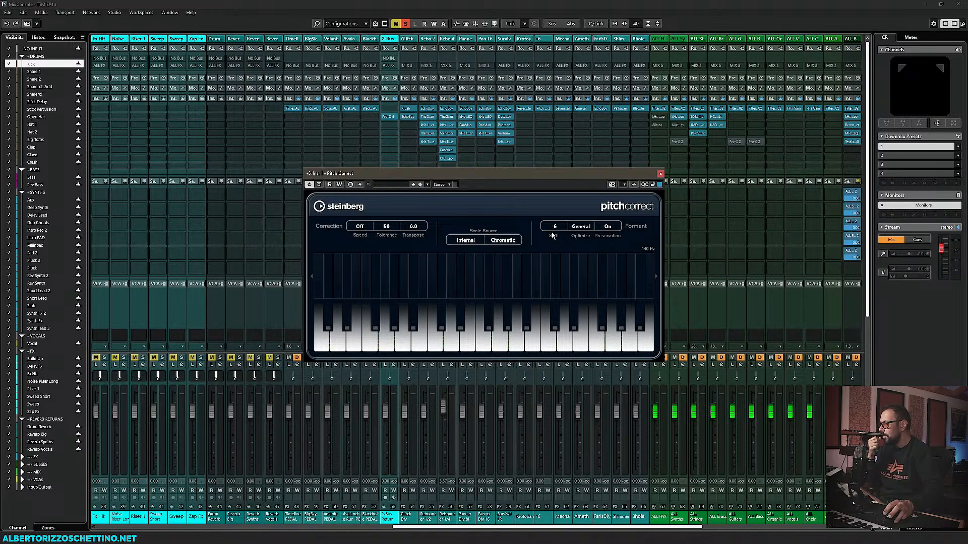
{"action": "left_click", "coordinate": [578, 227]}
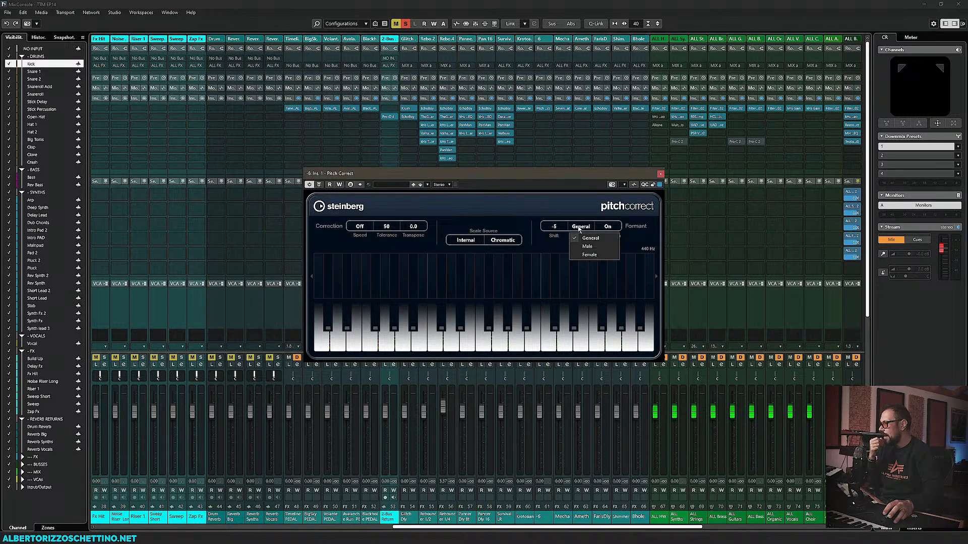
{"action": "left_click", "coordinate": [572, 202]}
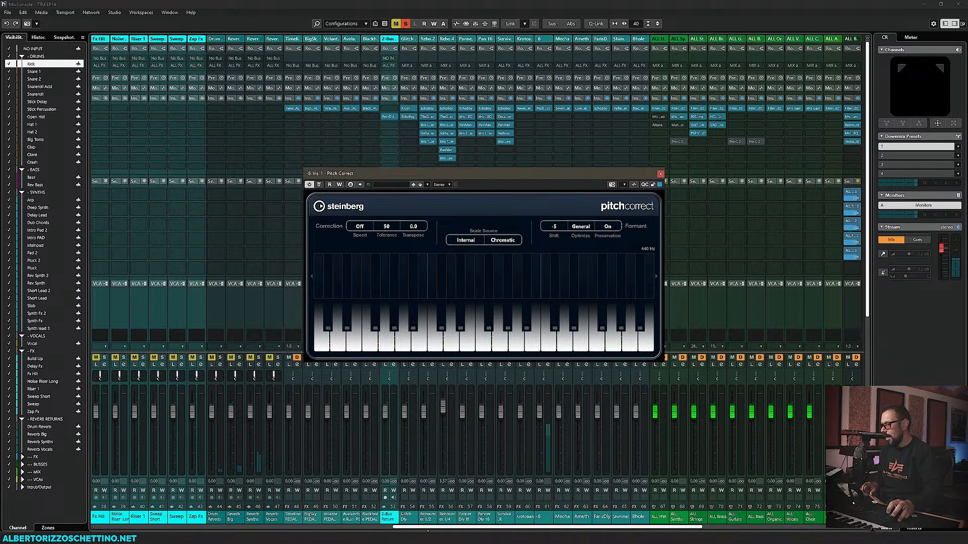
Step: Reset Pitch Correct's formant shift to 0, set its transpose to -6.0, and audition the result on the Kick loop
{"action": "left_click", "coordinate": [117, 527]}
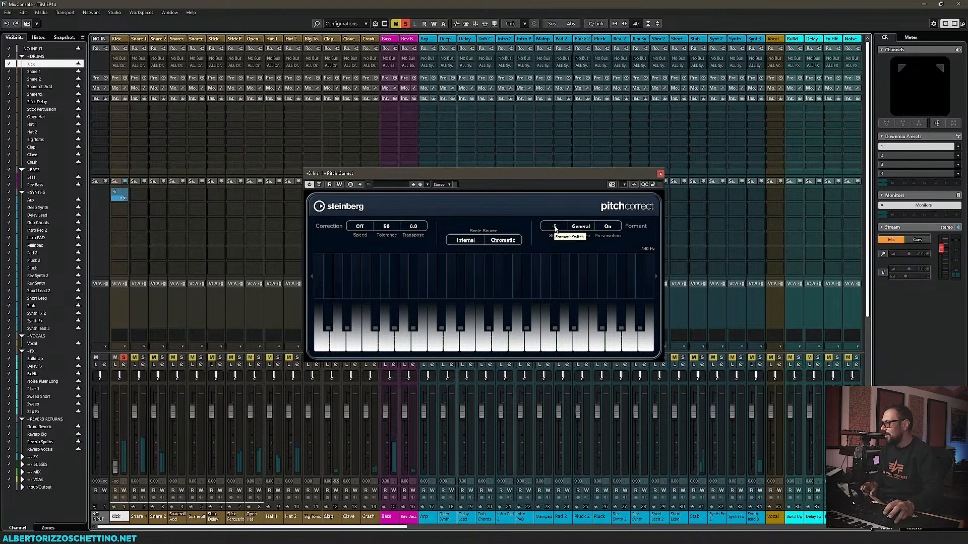
{"action": "left_click_drag", "start_coordinate": [555, 228], "coordinate": [550, 238]}
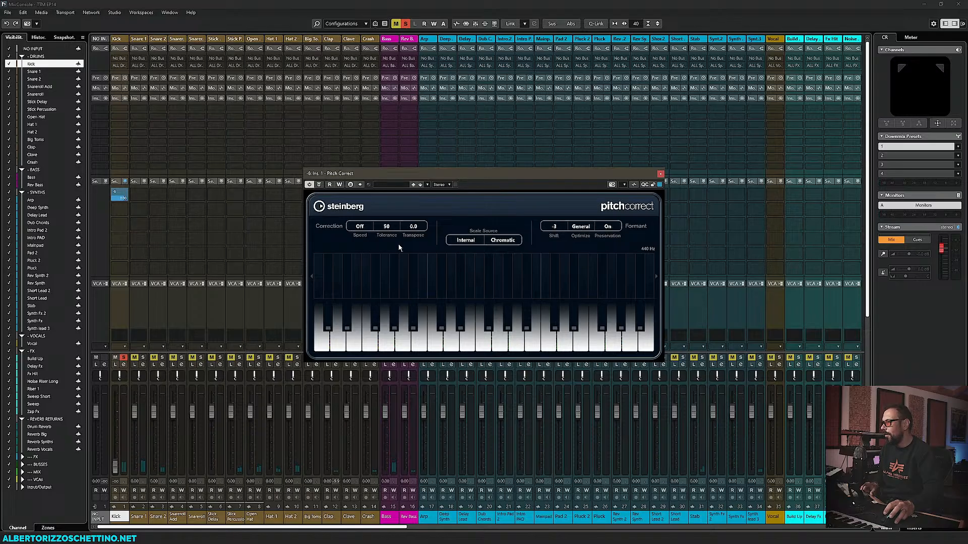
{"action": "left_click", "coordinate": [559, 230], "text": "ctrl"}
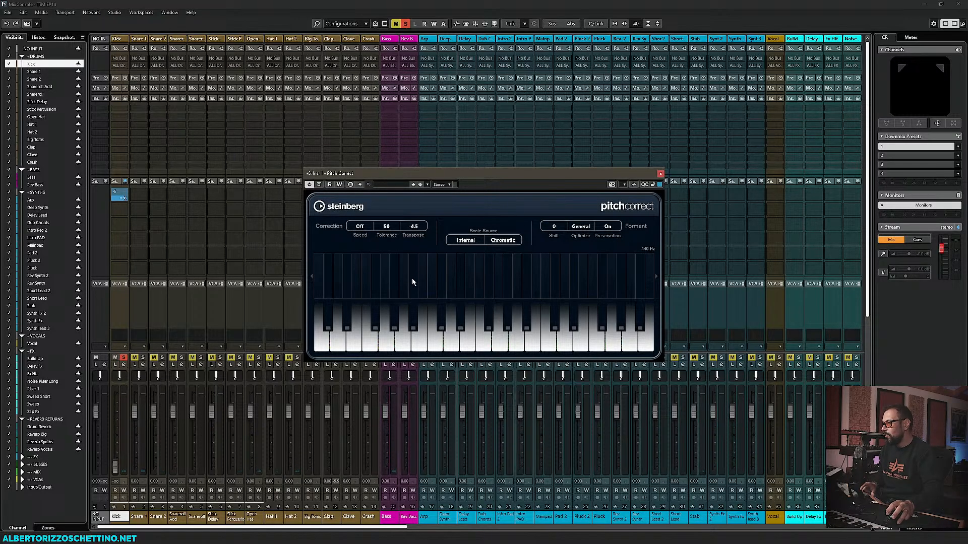
{"action": "left_click_drag", "start_coordinate": [410, 284], "coordinate": [409, 289]}
{"action": "key", "text": "space"}
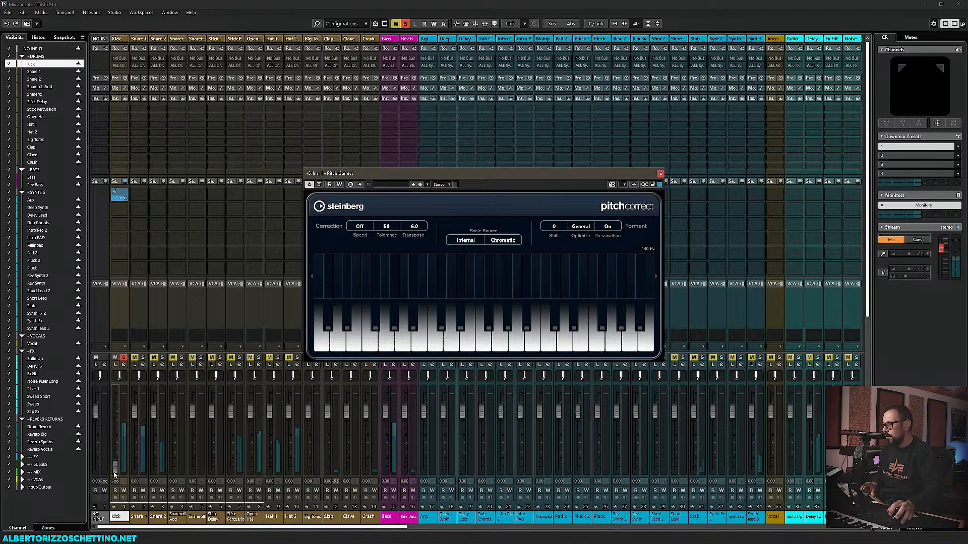
{"action": "mouse_move", "coordinate": [115, 474]}
{"action": "left_mouse_down"}
{"action": "mouse_move", "coordinate": [113, 407]}
{"action": "mouse_move", "coordinate": [116, 464]}
{"action": "left_mouse_up"}
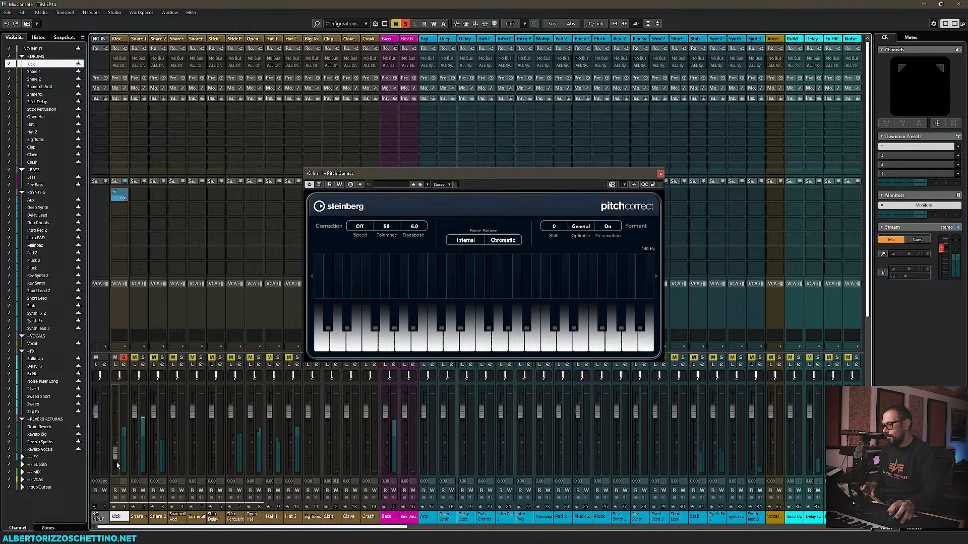
{"action": "left_click_drag", "start_coordinate": [373, 527], "coordinate": [621, 527]}
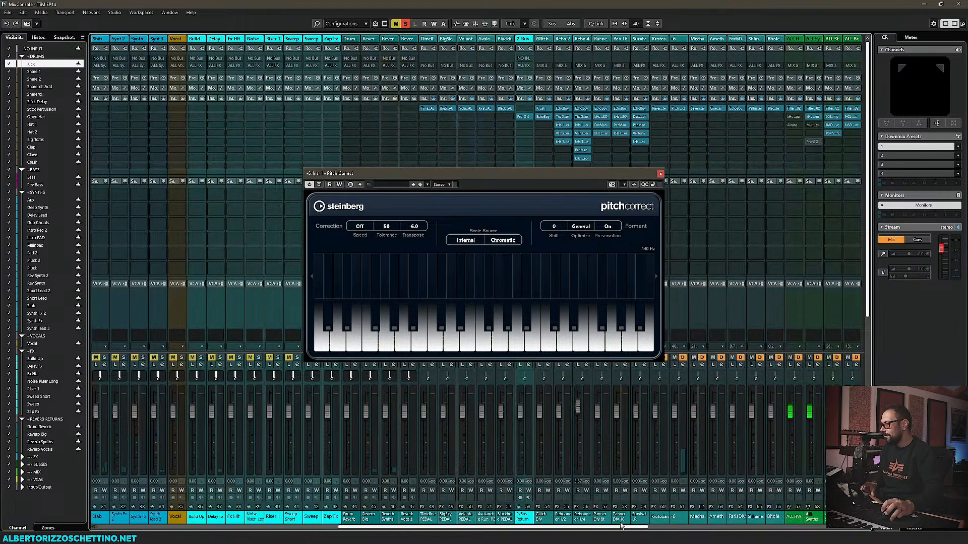
{"action": "left_click", "coordinate": [660, 174]}
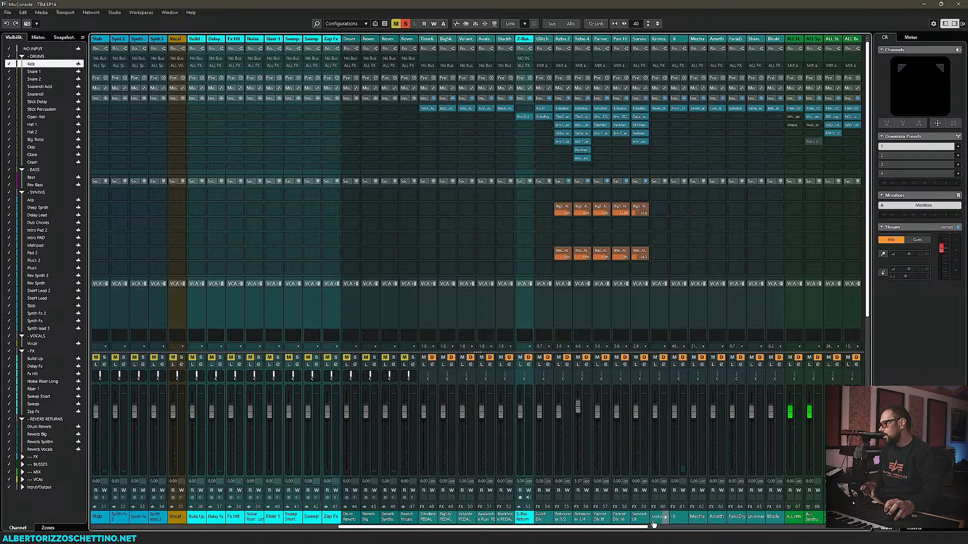
Step: Replace Pitch Correct on the -6 channel with Waves UltraPitch Shift Mono and set its pitch six semitones below unison
{"action": "scroll", "coordinate": [621, 519], "scroll_direction": "right", "scroll_amount": 3}
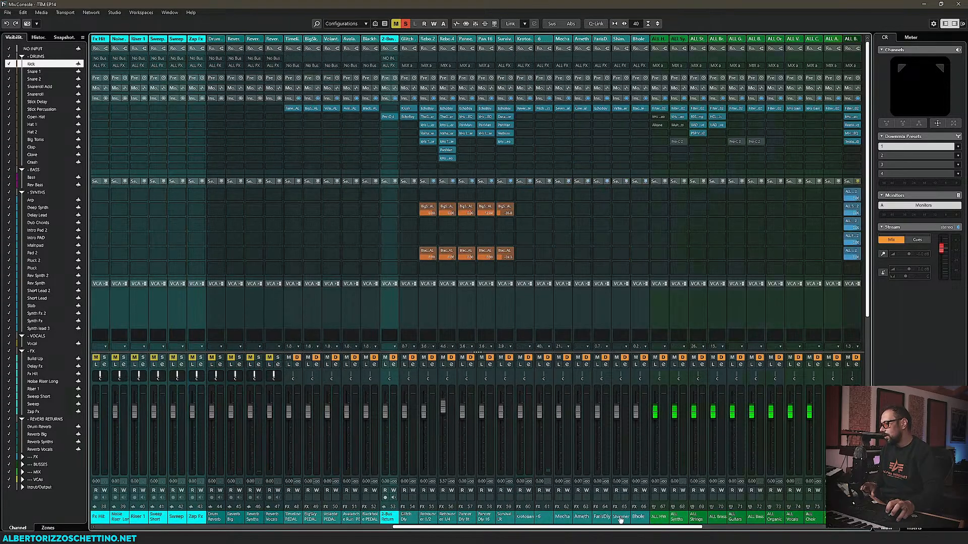
{"action": "left_click", "coordinate": [547, 108]}
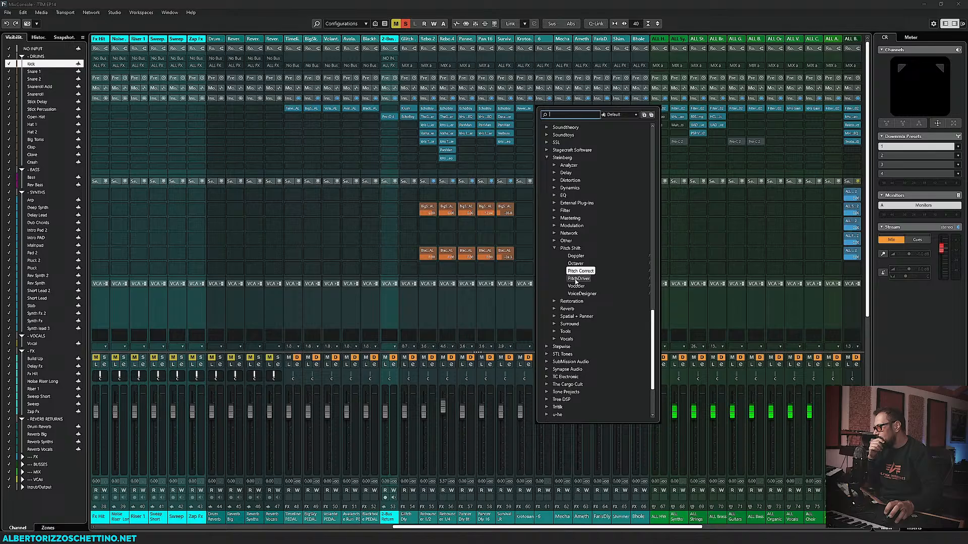
{"action": "type", "text": "pitch"}
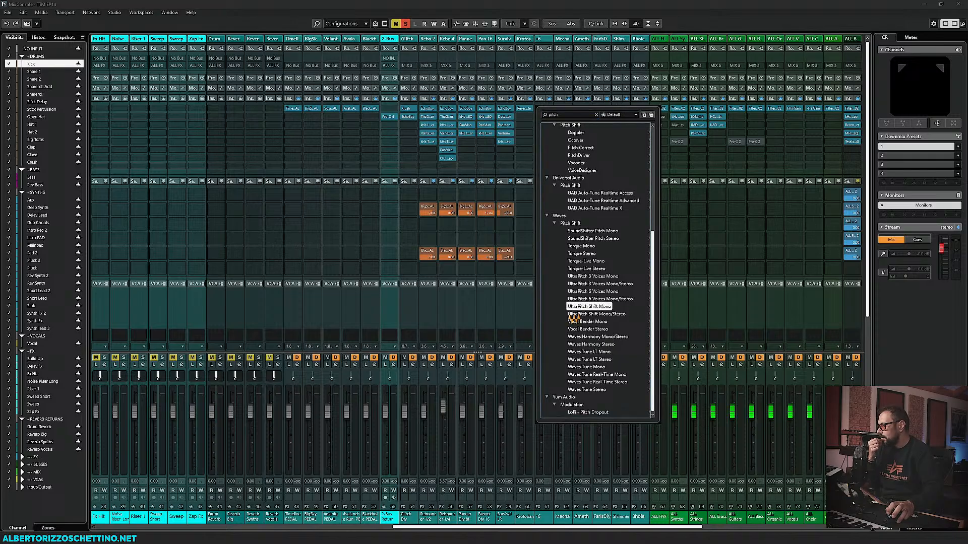
{"action": "left_click", "coordinate": [580, 307]}
{"action": "left_click_drag", "start_coordinate": [478, 172], "coordinate": [447, 142]}
{"action": "left_click", "coordinate": [384, 254]}
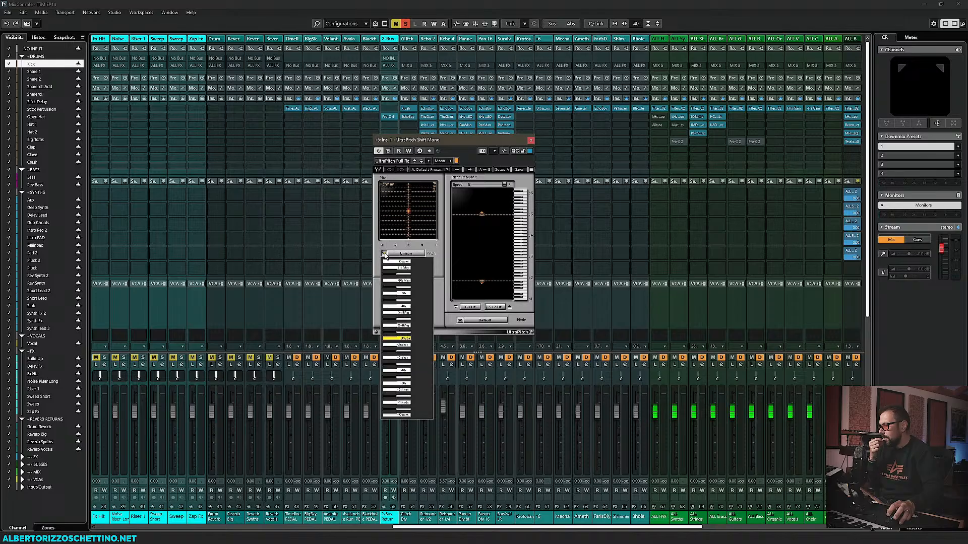
{"action": "left_click", "coordinate": [404, 379]}
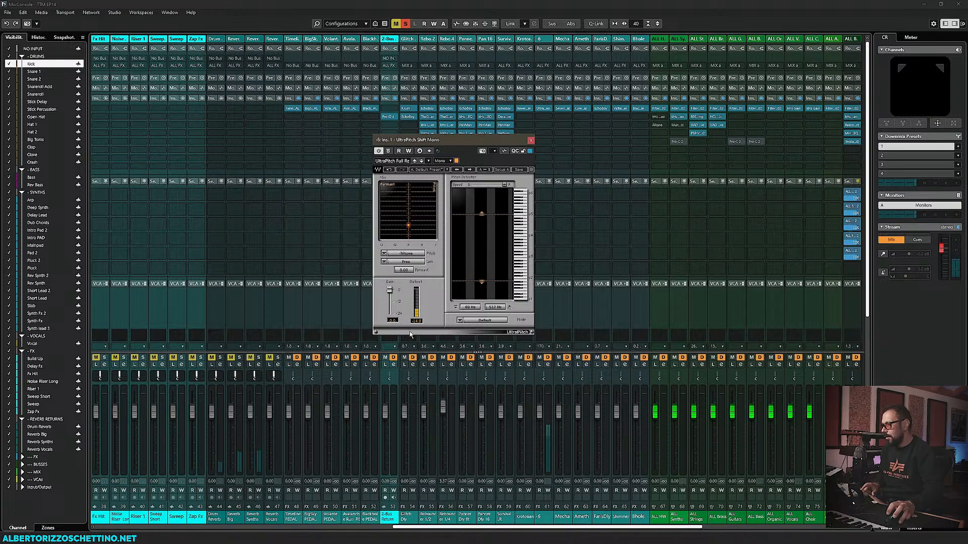
Step: Audition UltraPitch on the Kick loop, bring the Kick fader back up near unity, and close the plug-in
{"action": "left_click_drag", "start_coordinate": [494, 528], "coordinate": [191, 528]}
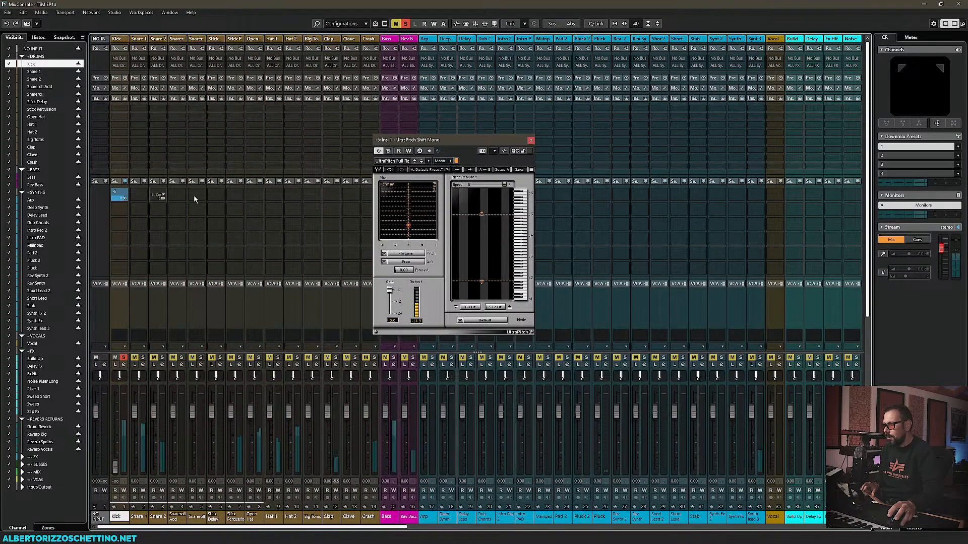
{"action": "left_click", "coordinate": [388, 153]}
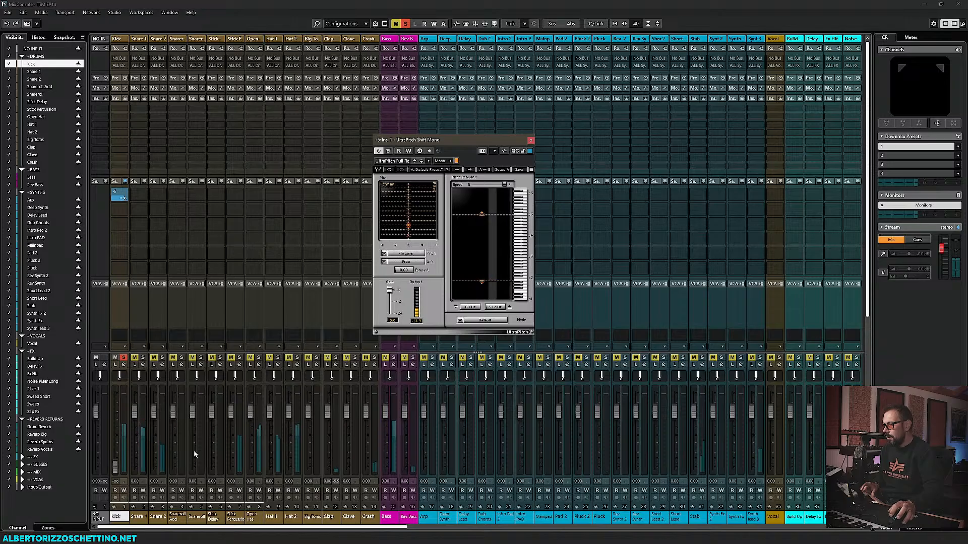
{"action": "left_click_drag", "start_coordinate": [115, 466], "coordinate": [121, 417]}
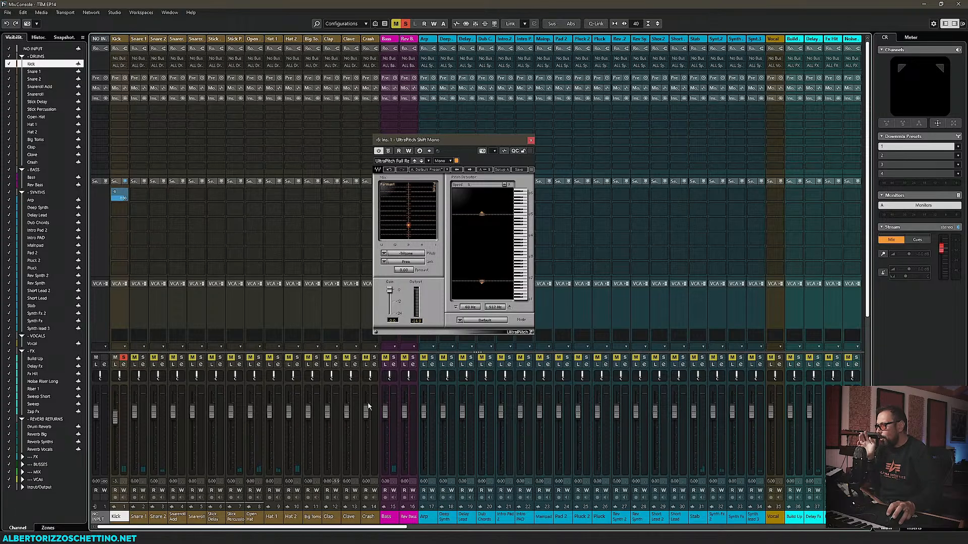
{"action": "left_click", "coordinate": [530, 142]}
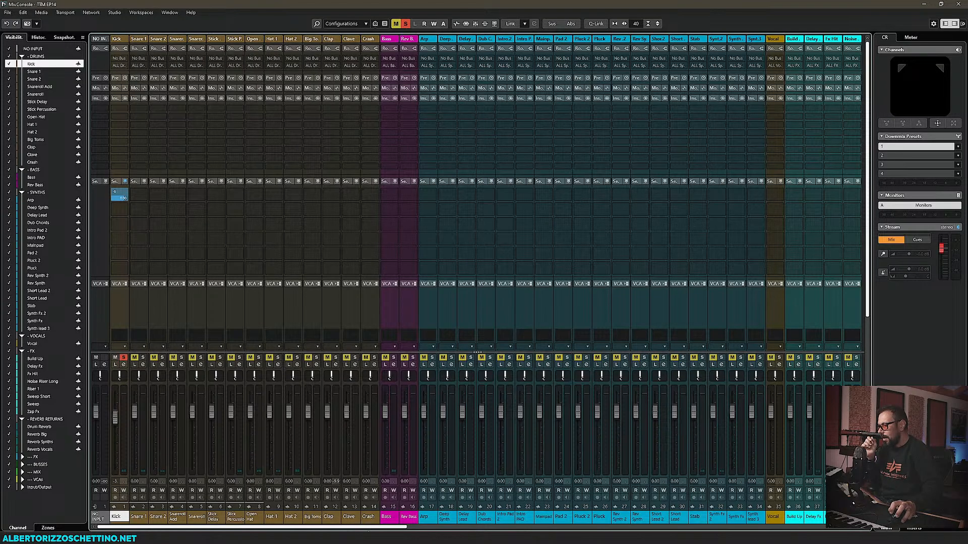
Step: Route the -6 channel's output to the ALL Drums group
{"action": "left_click_drag", "start_coordinate": [382, 528], "coordinate": [669, 528]}
{"action": "left_click_drag", "start_coordinate": [577, 527], "coordinate": [639, 527]}
{"action": "left_click_drag", "start_coordinate": [396, 126], "coordinate": [406, 121]}
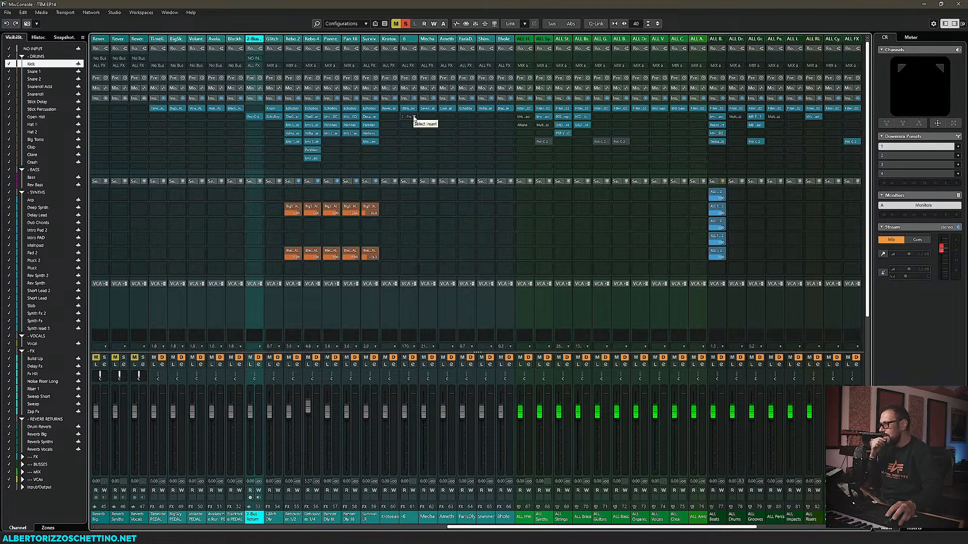
{"action": "left_click", "coordinate": [414, 65]}
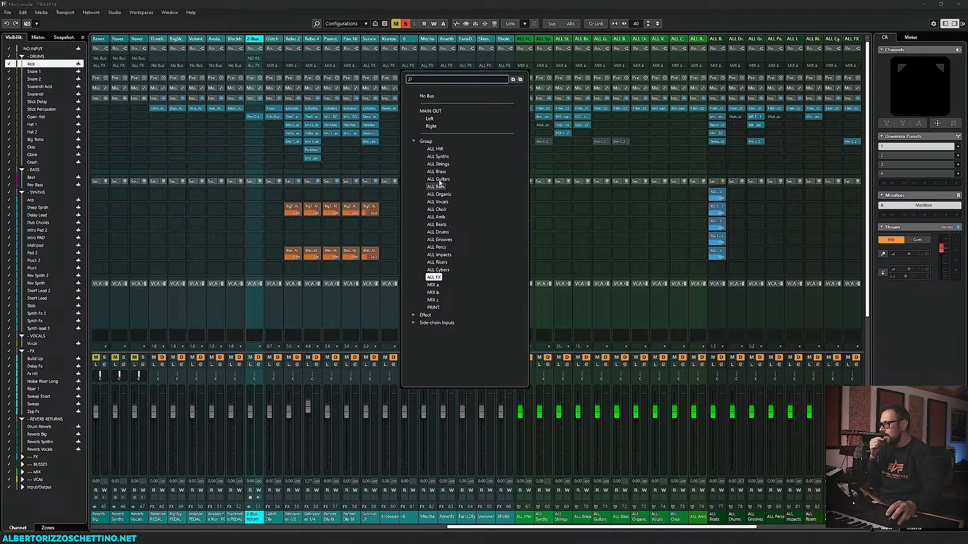
{"action": "left_click", "coordinate": [437, 232]}
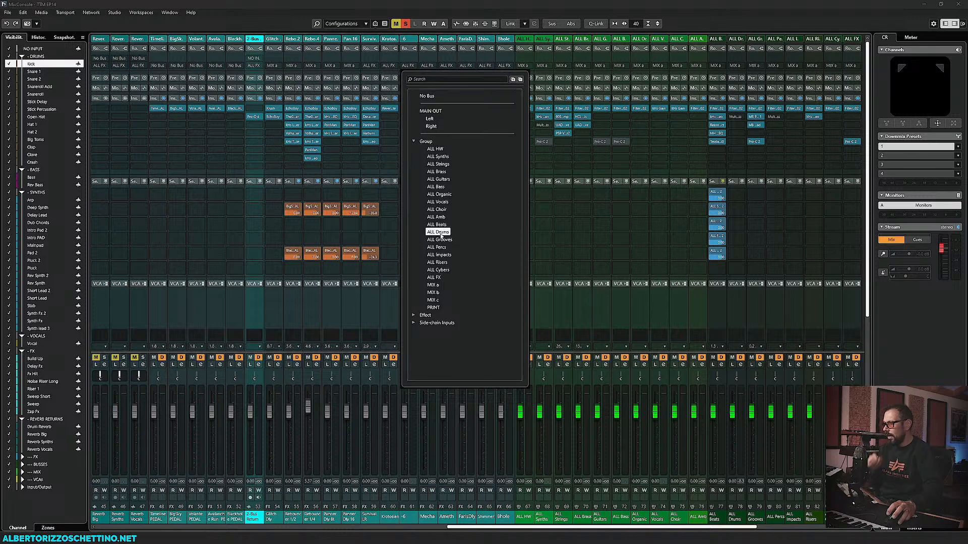
Step: Load Waves MaxxBass Mono into the second insert slot of the -6 channel
{"action": "left_click_drag", "start_coordinate": [423, 260], "coordinate": [413, 124]}
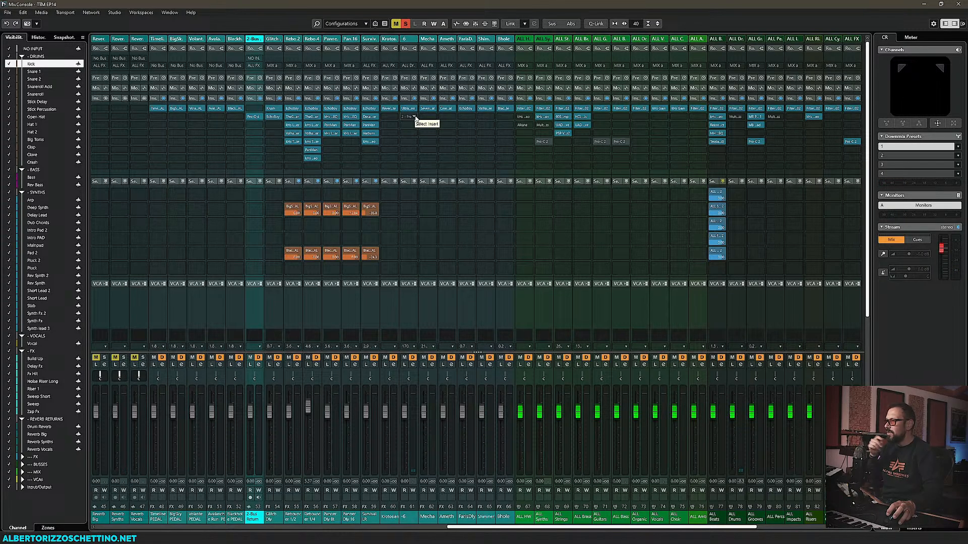
{"action": "left_click", "coordinate": [414, 118]}
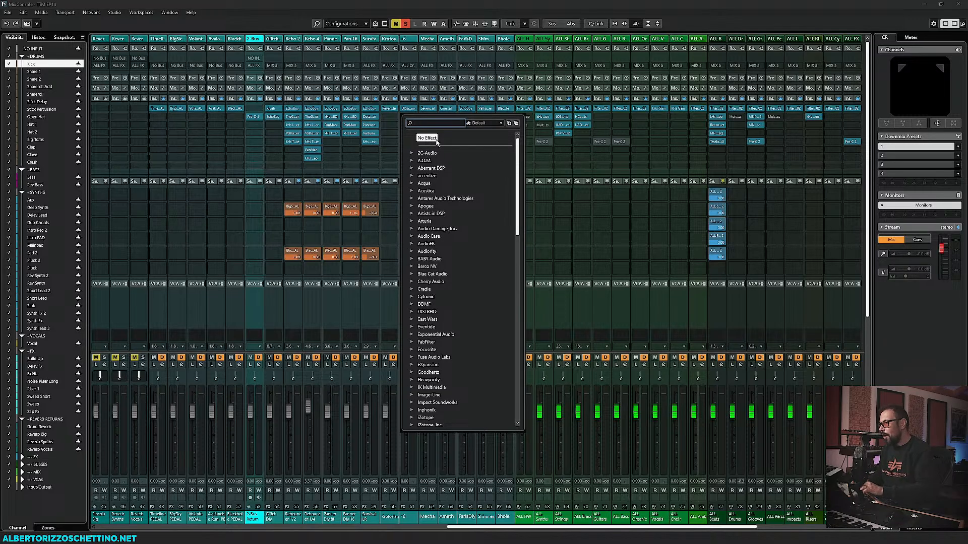
{"action": "type", "text": "maxx"}
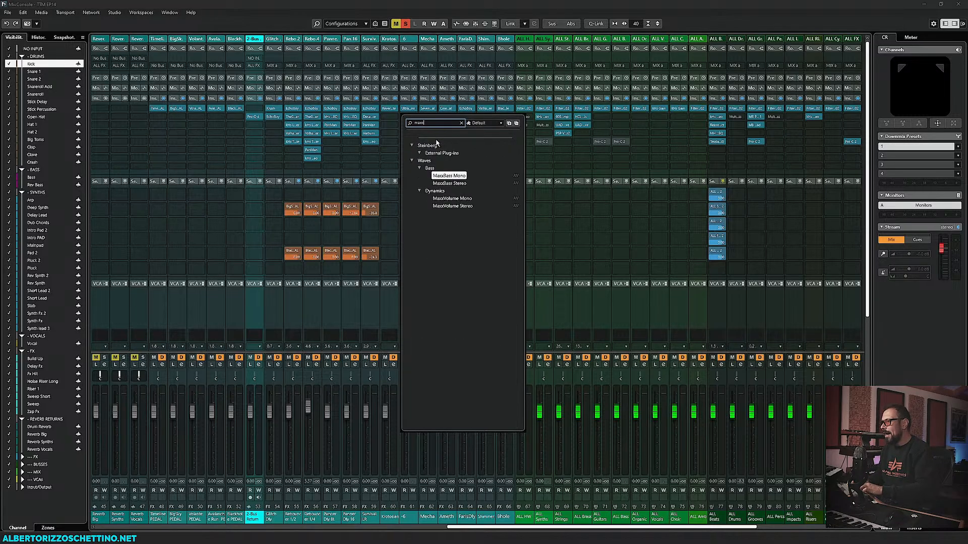
{"action": "left_click", "coordinate": [450, 176]}
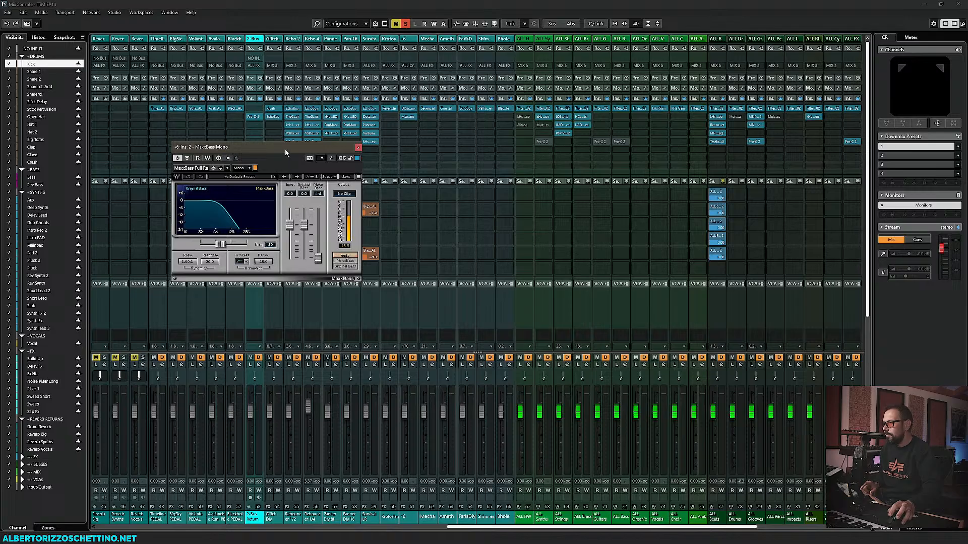
{"action": "left_click_drag", "start_coordinate": [285, 150], "coordinate": [562, 179]}
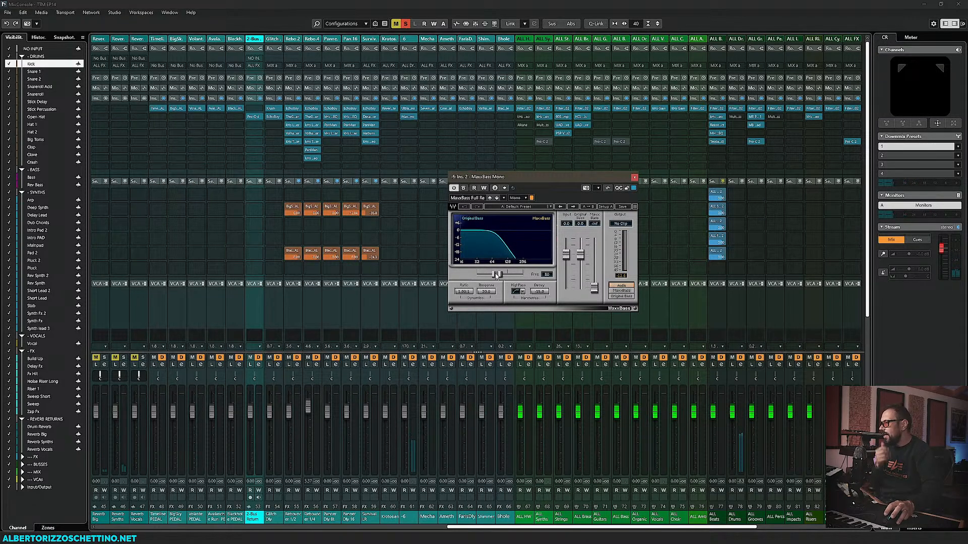
Step: Try MaxxBass at a frequency of about 45 with reduced original bass and added MaxxBass, and monitor the generated bass alone
{"action": "left_click_drag", "start_coordinate": [497, 275], "coordinate": [488, 274]}
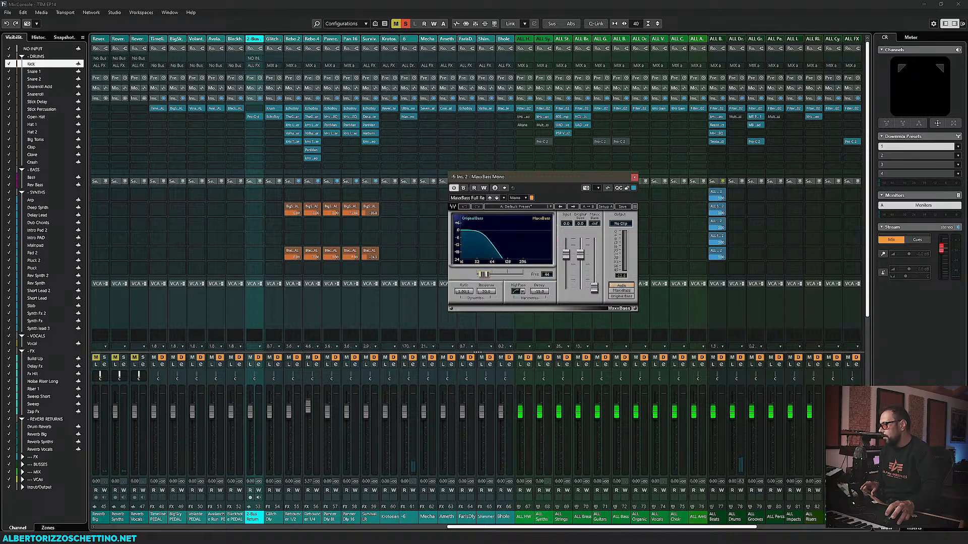
{"action": "left_click_drag", "start_coordinate": [583, 258], "coordinate": [581, 283]}
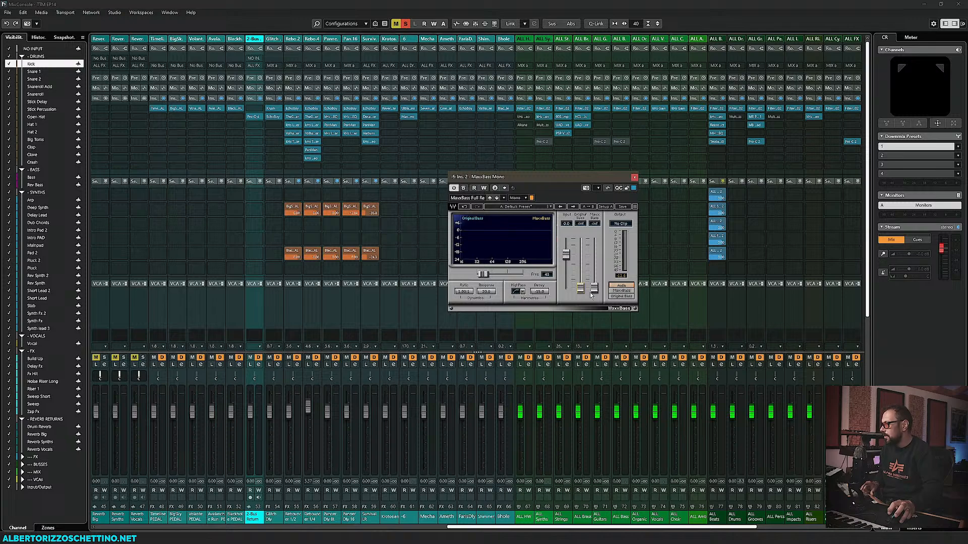
{"action": "left_click_drag", "start_coordinate": [593, 289], "coordinate": [581, 262]}
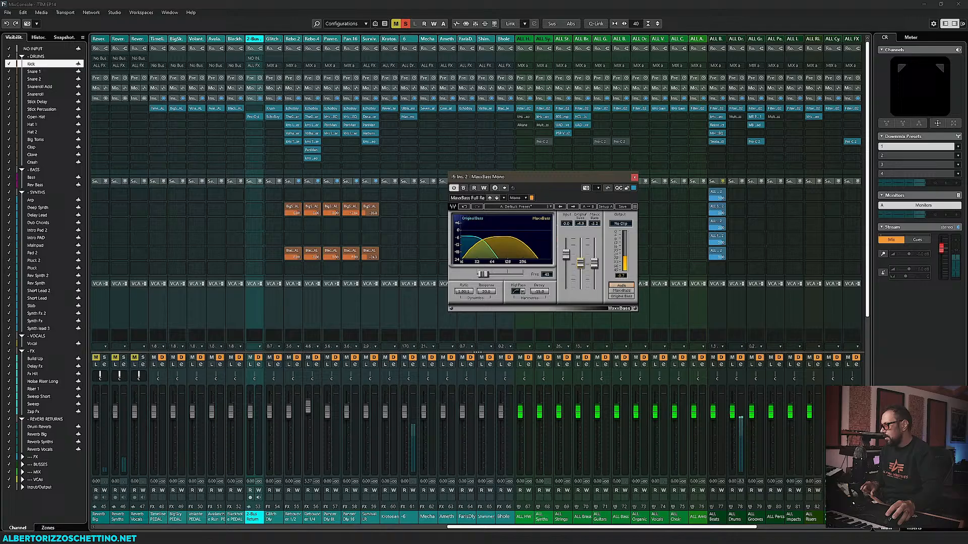
{"action": "left_click", "coordinate": [625, 291]}
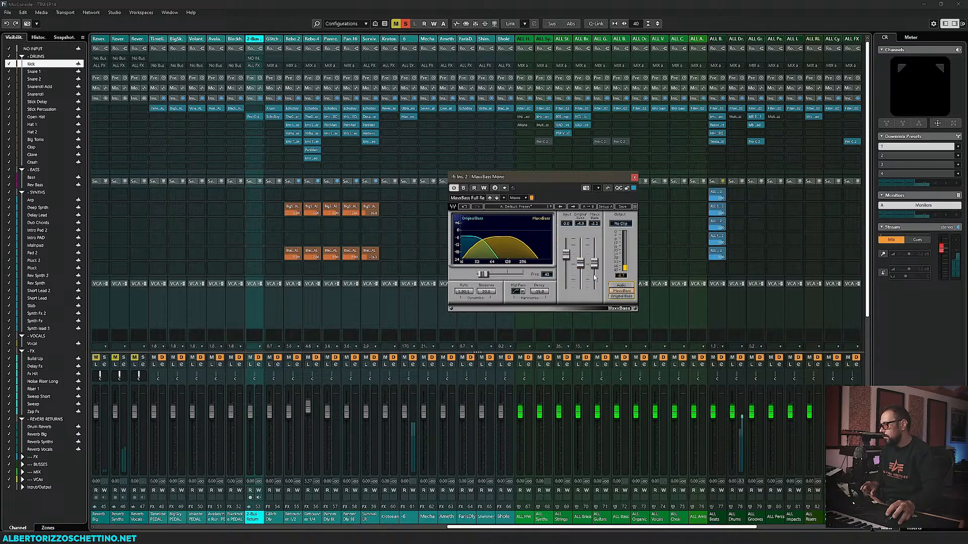
{"action": "left_click", "coordinate": [623, 286]}
Step: Set MaxxBass's frequency to about 96, raise its original bass and MaxxBass levels, and compare the result with the effect bypassed
{"action": "left_click_drag", "start_coordinate": [580, 263], "coordinate": [596, 249]}
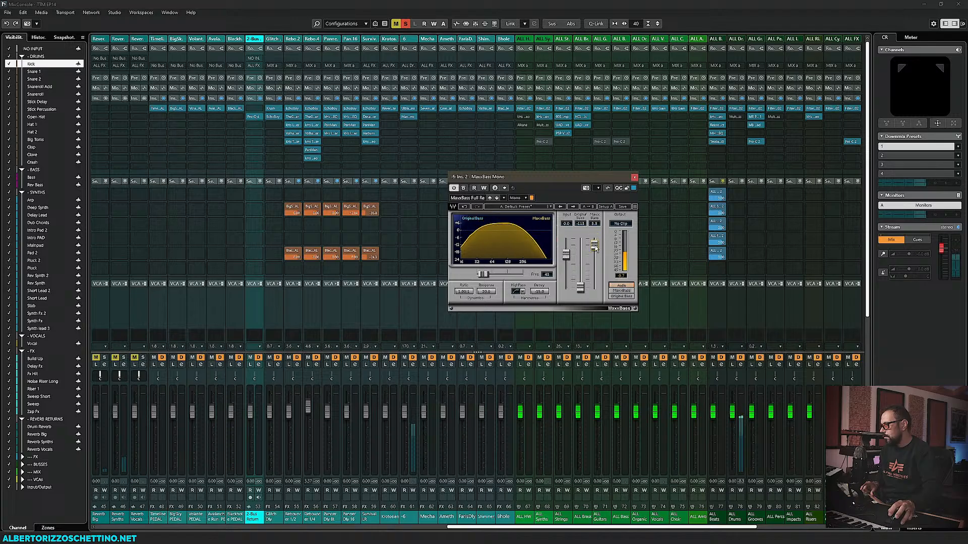
{"action": "left_click_drag", "start_coordinate": [482, 275], "coordinate": [503, 275]}
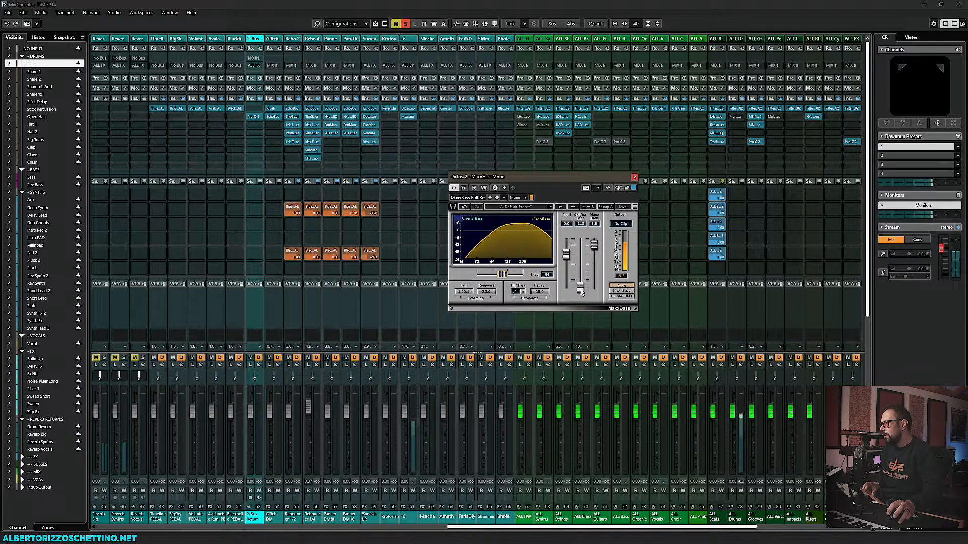
{"action": "left_click_drag", "start_coordinate": [581, 290], "coordinate": [580, 245]}
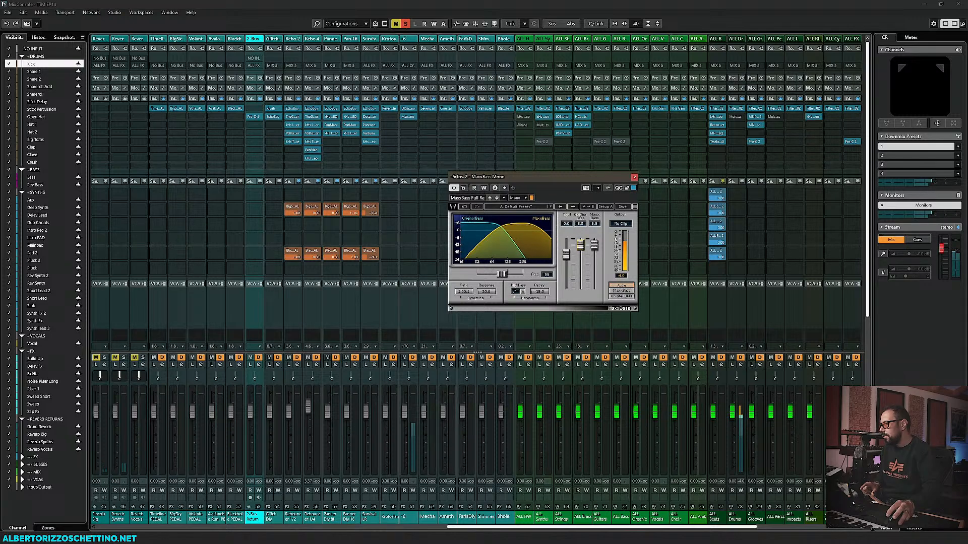
{"action": "left_click", "coordinate": [464, 189]}
{"action": "left_click", "coordinate": [463, 189]}
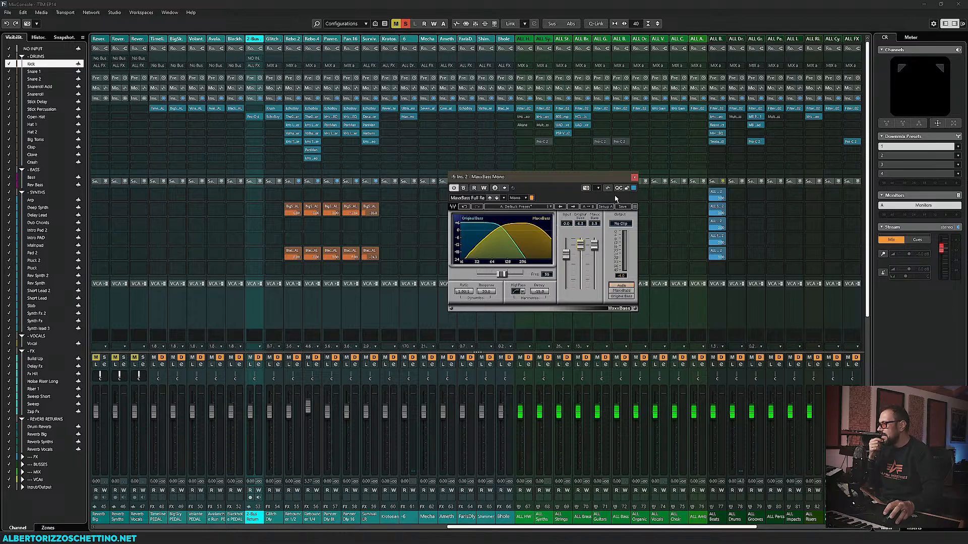
{"action": "left_click", "coordinate": [635, 178]}
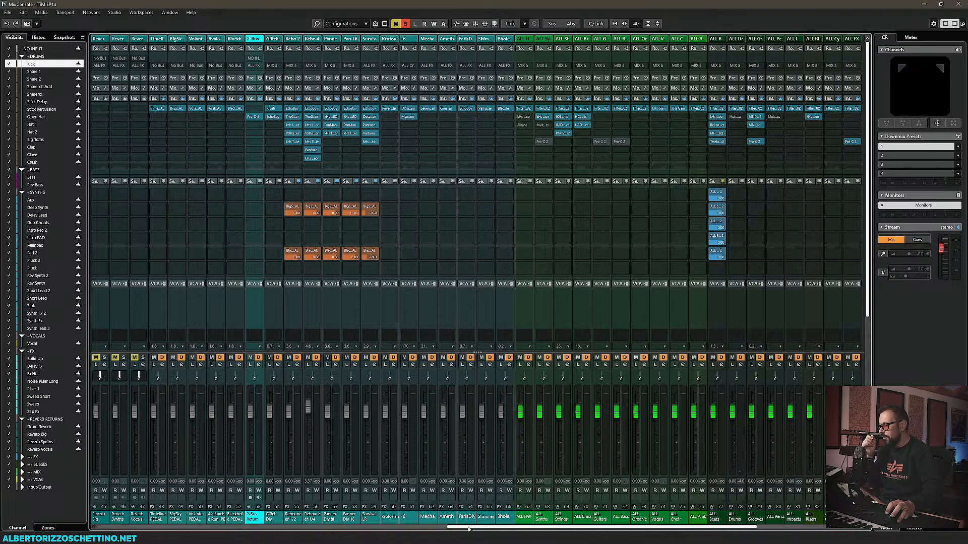
Step: Return the Kick channel's fader to 0.00 and switch its send to the -6 channel to post-fader
{"action": "left_click_drag", "start_coordinate": [446, 527], "coordinate": [95, 528]}
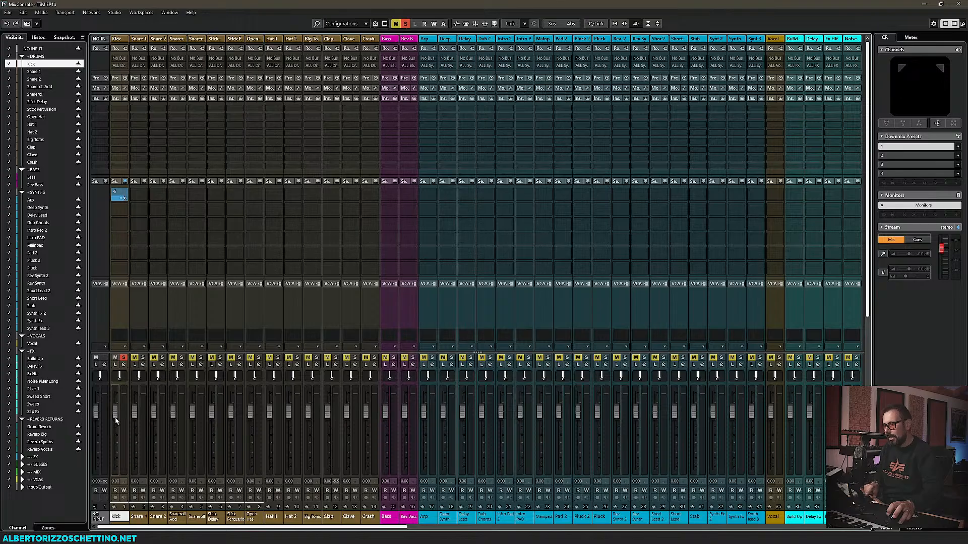
{"action": "left_click", "coordinate": [118, 197]}
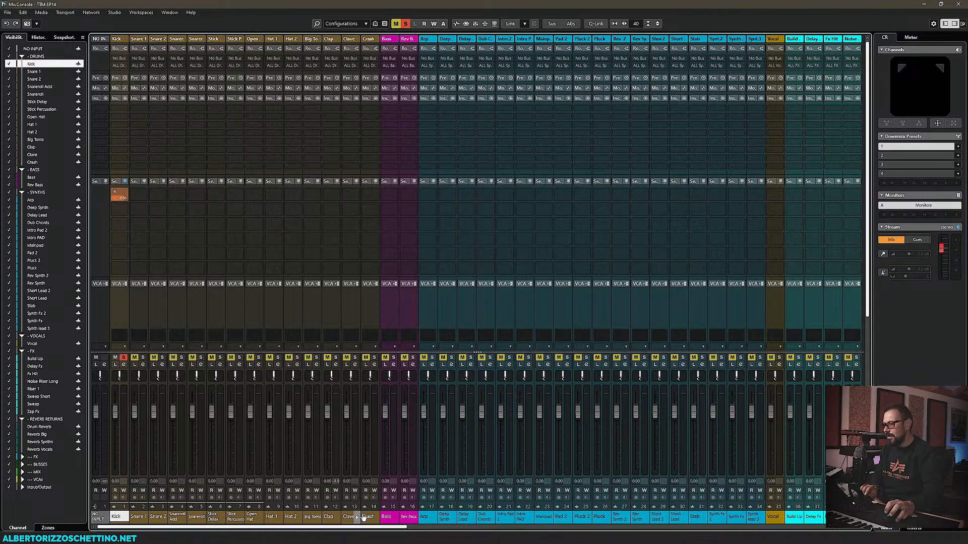
Step: Route the first send of all drum channels from Kick to Crash to the -6 channel and activate Kick's send
{"action": "left_click", "coordinate": [368, 517], "text": "shift"}
{"action": "left_click", "coordinate": [142, 197], "text": "alt+shift"}
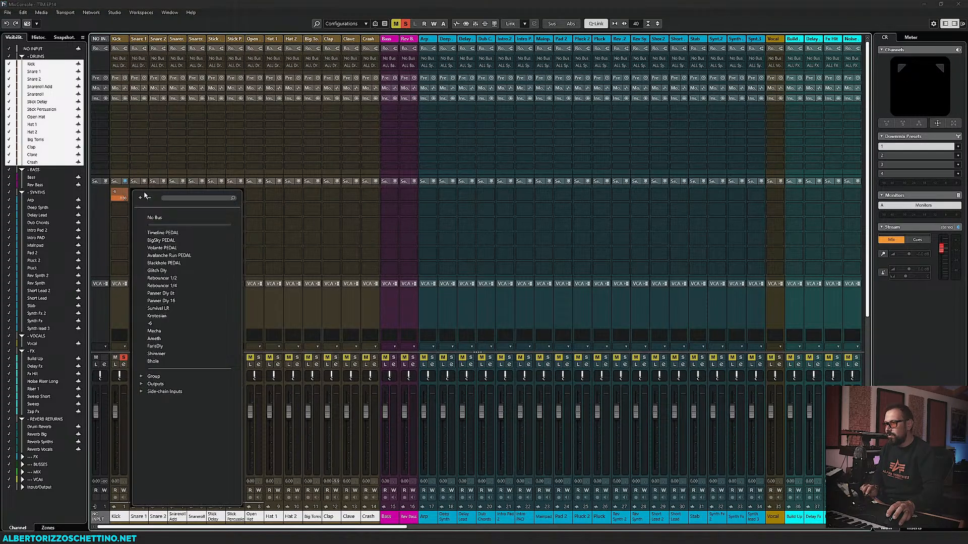
{"action": "left_click", "coordinate": [153, 326]}
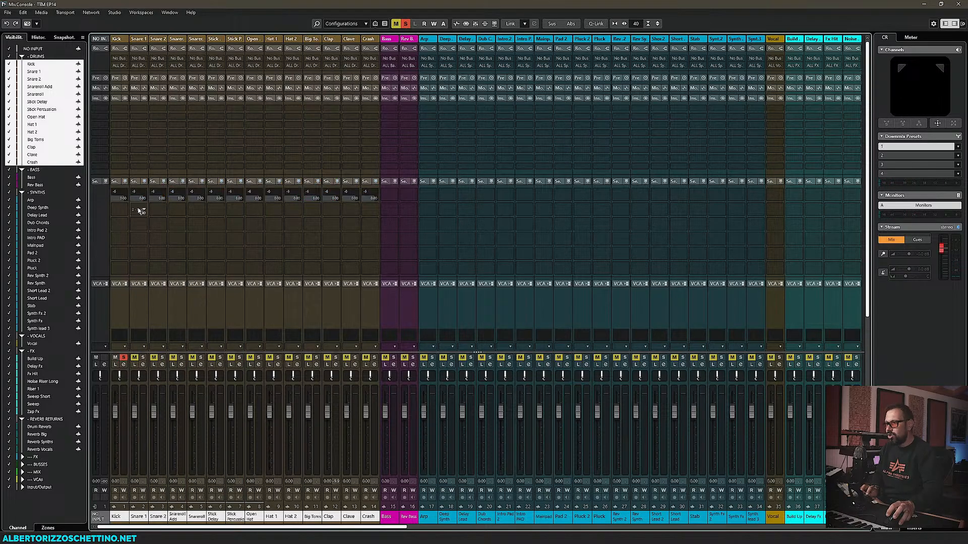
{"action": "left_click_drag", "start_coordinate": [123, 193], "coordinate": [271, 173]}
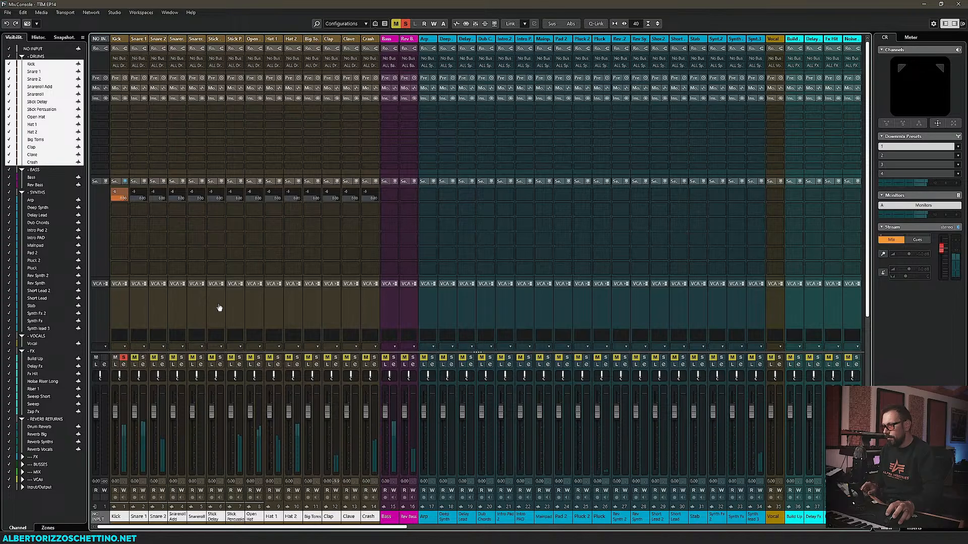
Step: Clear all solos and mutes, solo the DRUMS folder, and play the drums through the mixer
{"action": "left_click", "coordinate": [405, 25]}
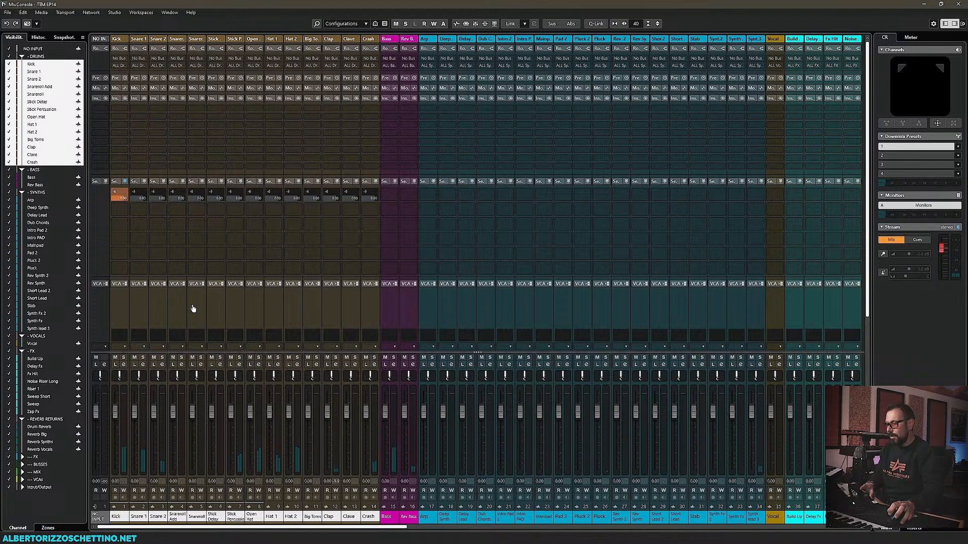
{"action": "key", "text": "F3"}
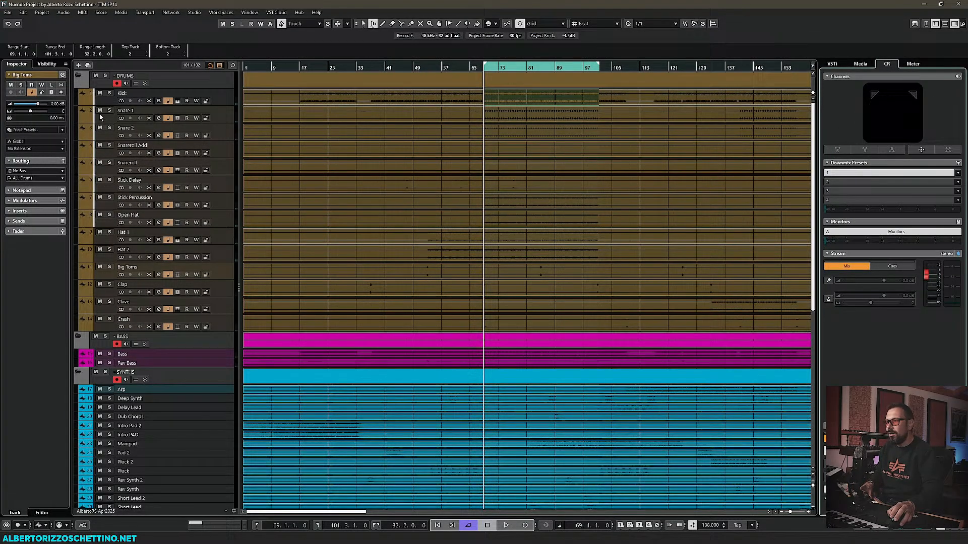
{"action": "left_click", "coordinate": [106, 75]}
{"action": "key", "text": "F3"}
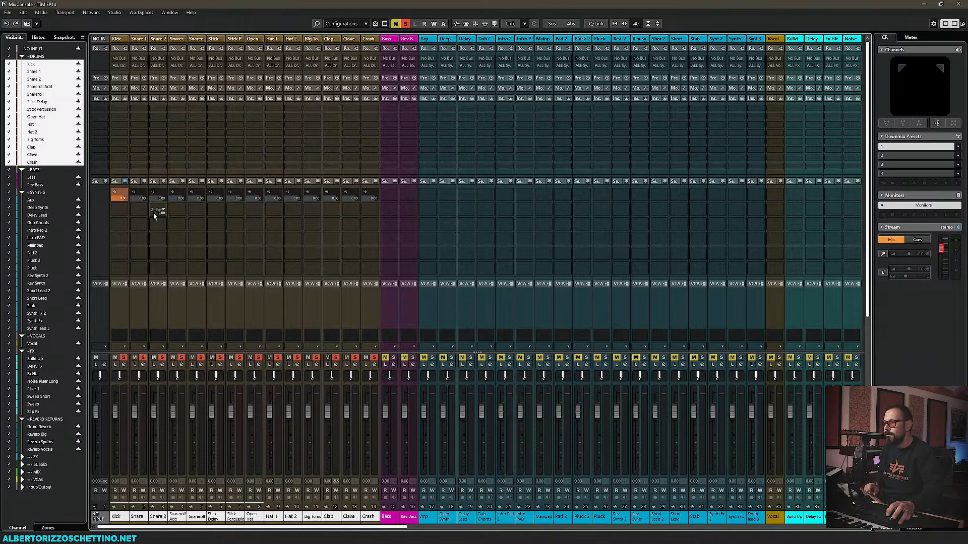
{"action": "key", "text": "space"}
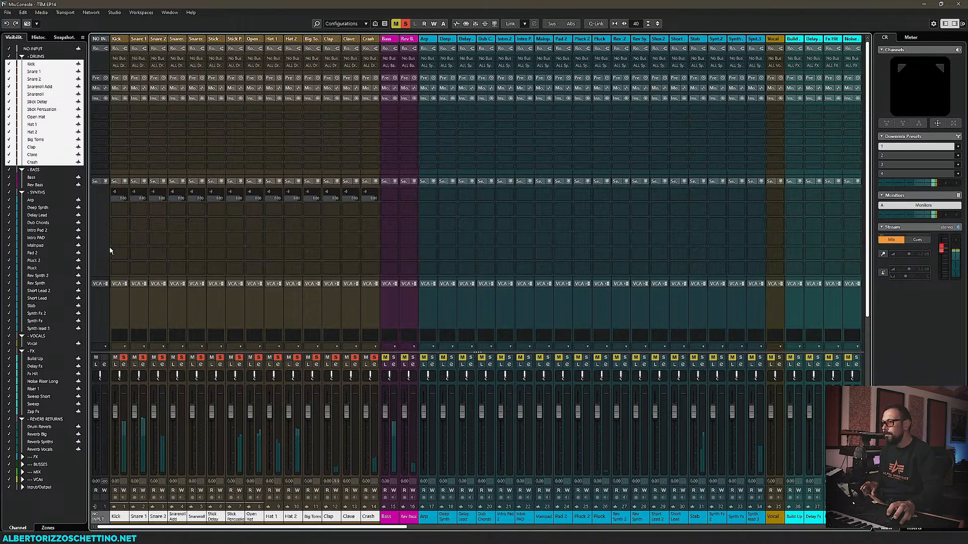
Step: Activate Kick's -6 send, try a different send gain during playback, and reset the gain to 0
{"action": "left_click", "coordinate": [114, 195]}
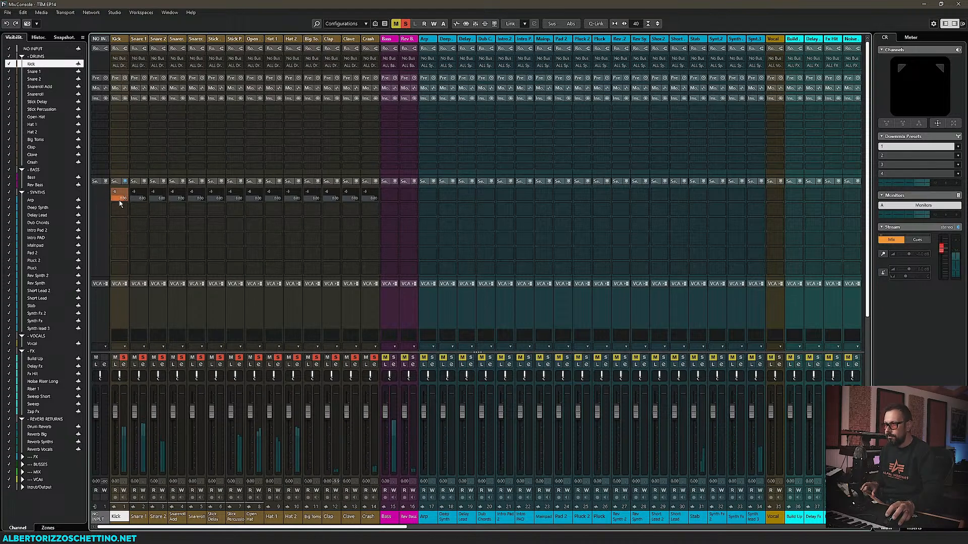
{"action": "left_click_drag", "start_coordinate": [99, 208], "coordinate": [115, 206]}
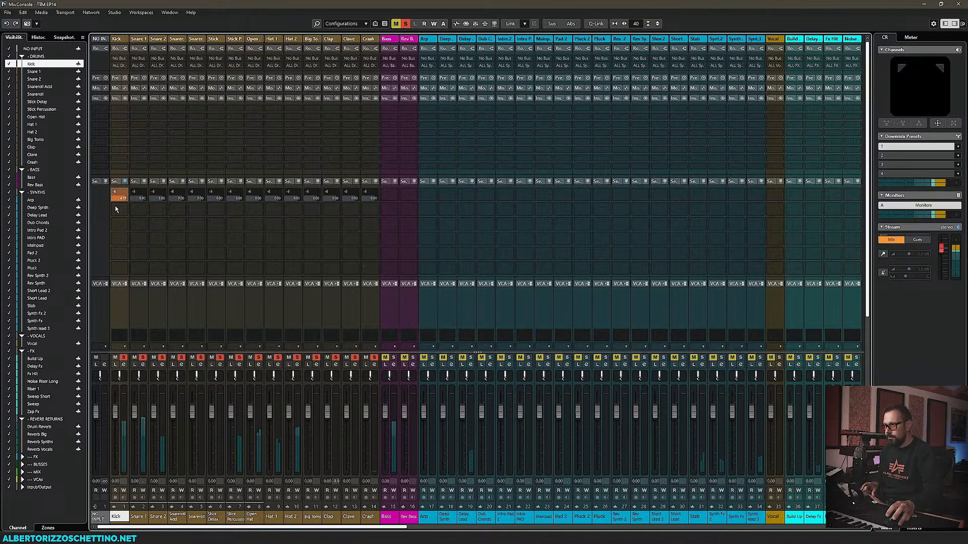
{"action": "double_click", "coordinate": [121, 199]}
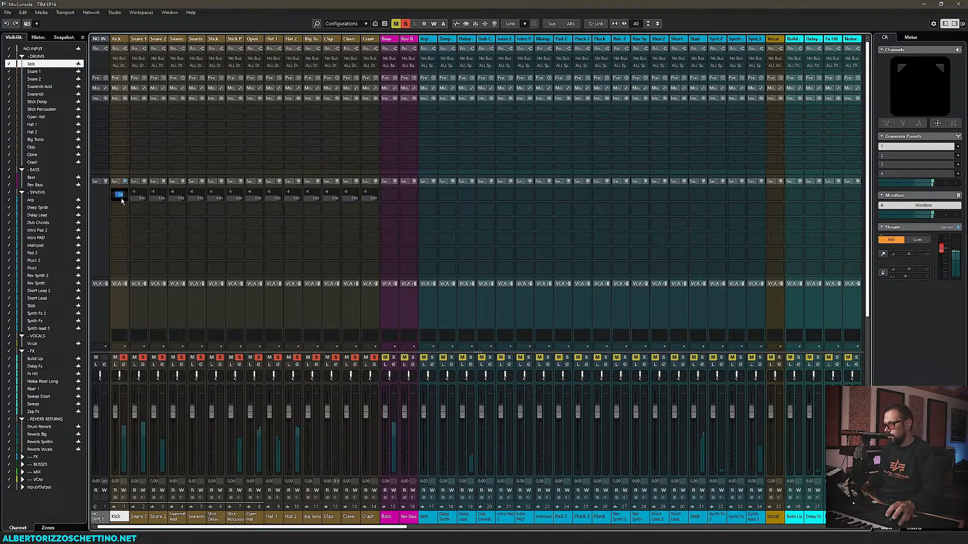
{"action": "type", "text": "0"}
{"action": "key", "text": "Return"}
Step: Switch Kick's -6 send to pre-fader and lower the Kick channel's fader slightly
{"action": "left_click", "coordinate": [115, 192]}
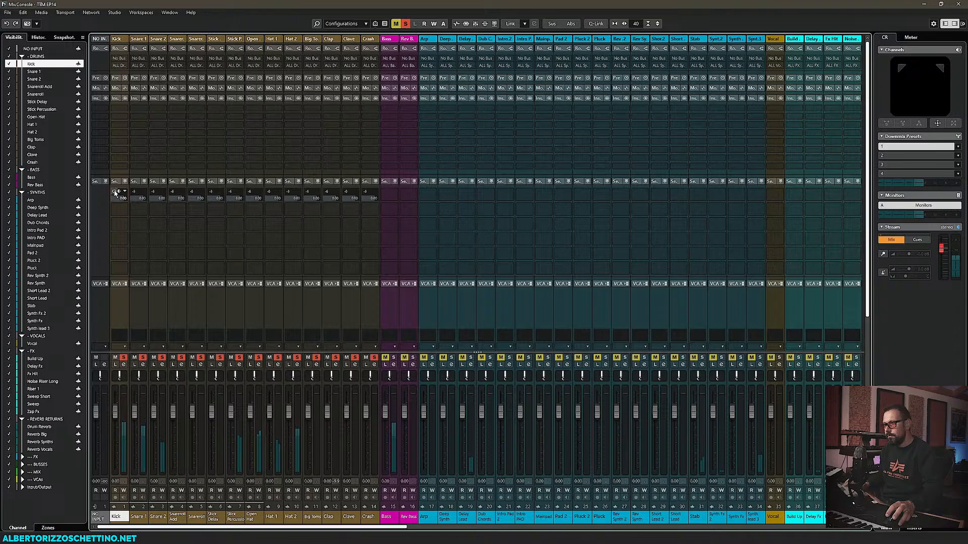
{"action": "left_click", "coordinate": [115, 191]}
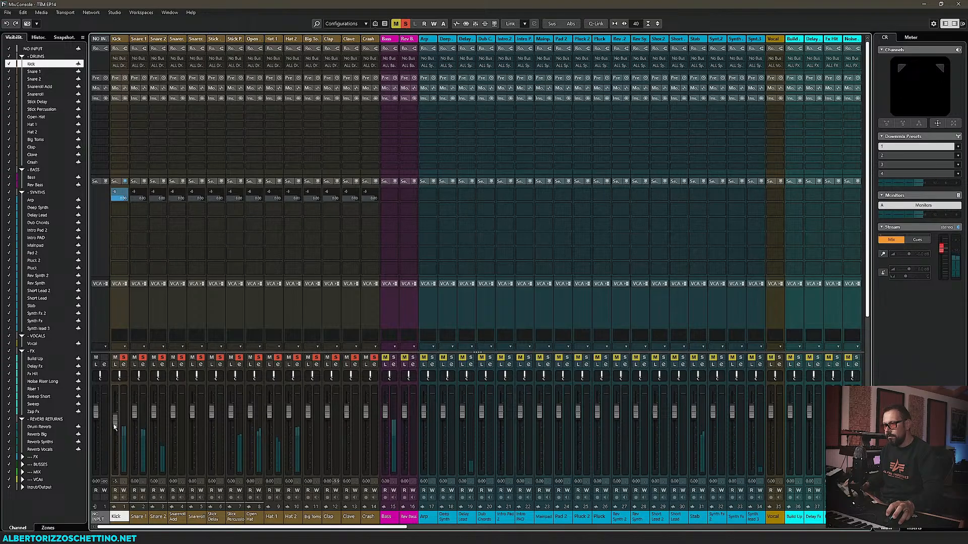
{"action": "mouse_move", "coordinate": [114, 426]}
{"action": "left_mouse_down"}
{"action": "mouse_move", "coordinate": [113, 438]}
{"action": "mouse_move", "coordinate": [121, 421]}
{"action": "left_mouse_up"}
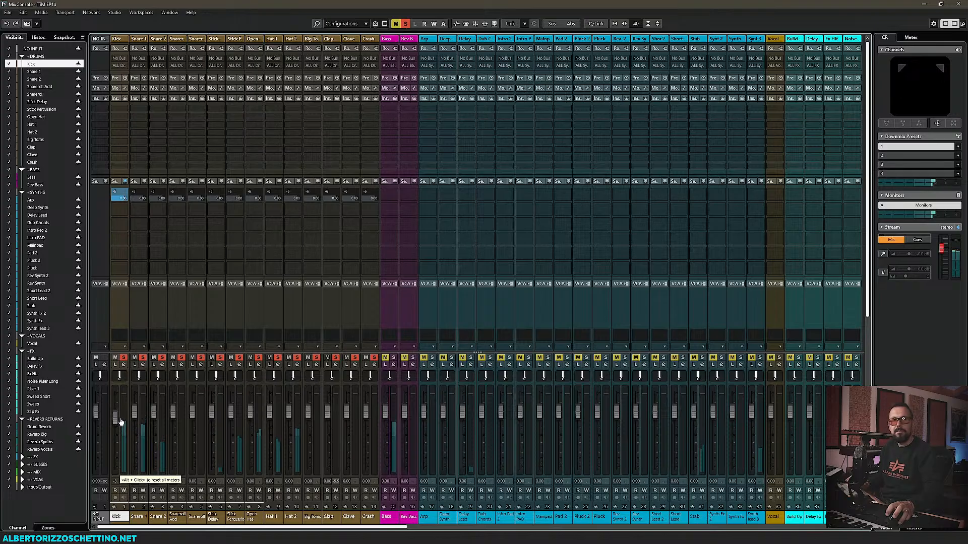
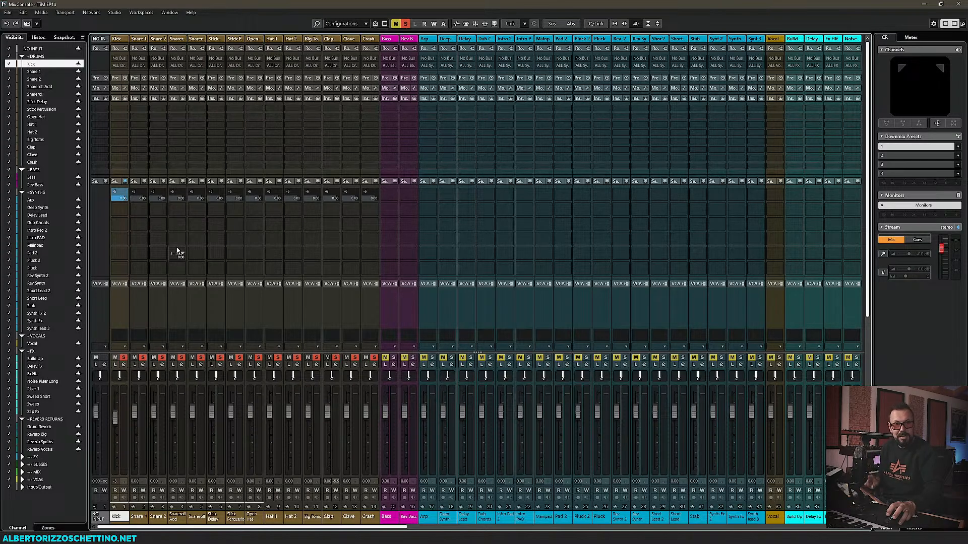
Step: Play the drums, activate the -6 sends on Snare 1 and Snare 2, and reduce their send gains
{"action": "key", "text": "space"}
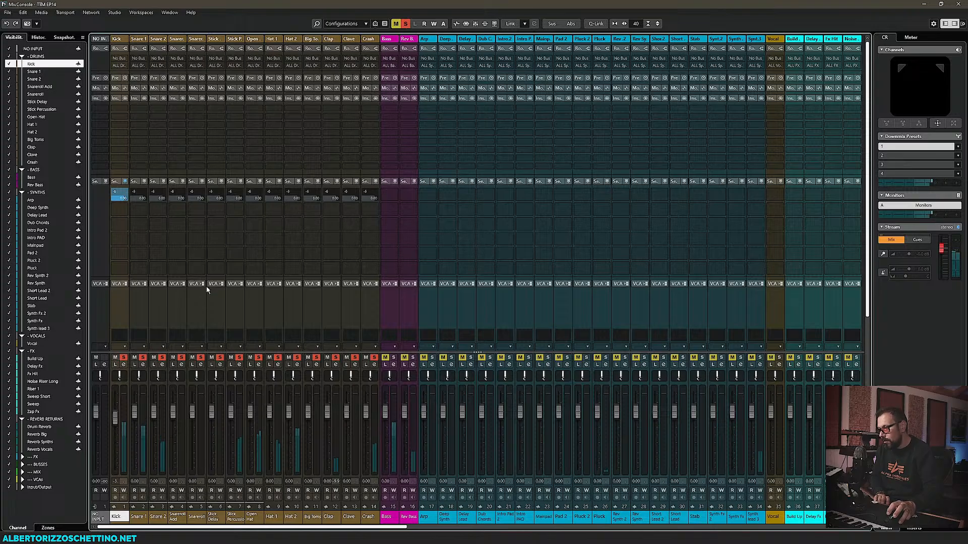
{"action": "left_click", "coordinate": [142, 357]}
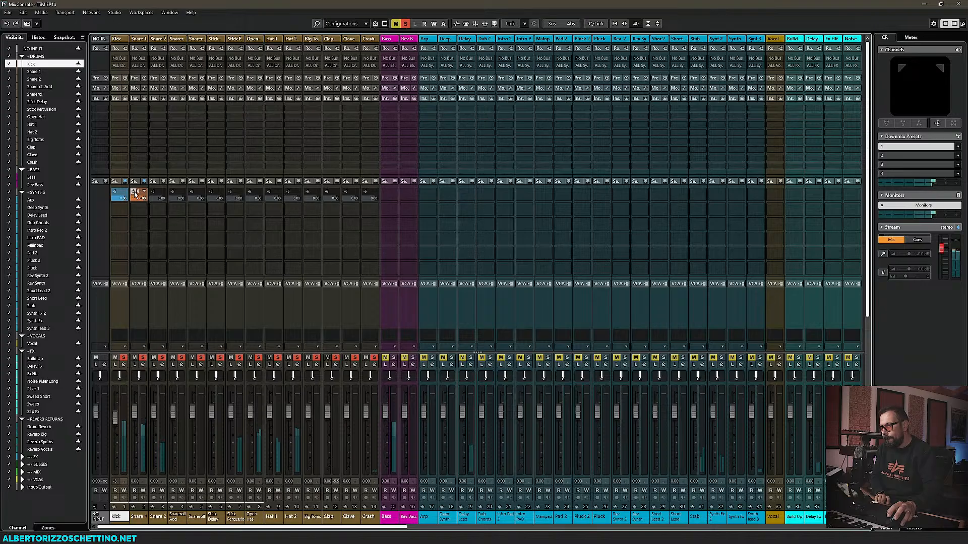
{"action": "scroll", "coordinate": [135, 203], "scroll_direction": "down", "scroll_amount": 3}
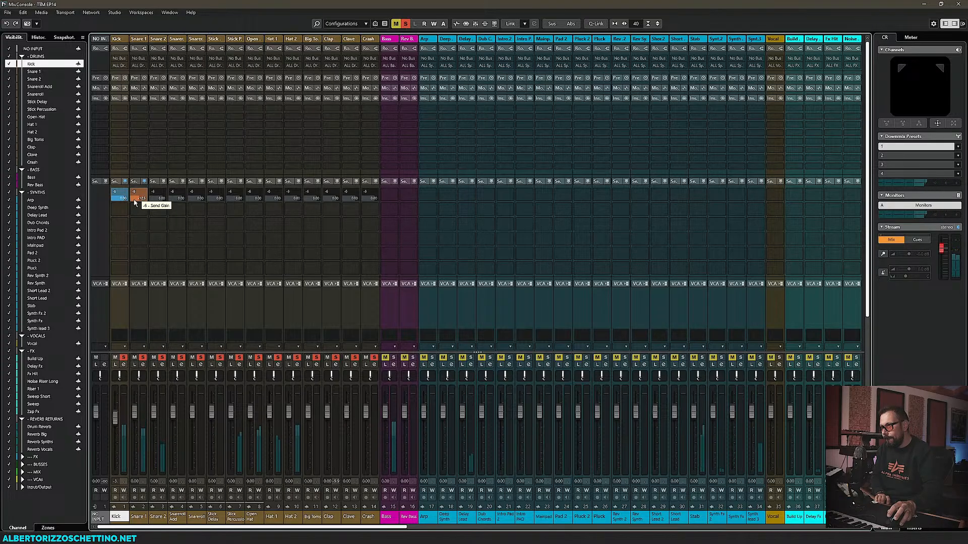
{"action": "scroll", "coordinate": [136, 202], "scroll_direction": "up", "scroll_amount": 1}
{"action": "left_click", "coordinate": [153, 192]}
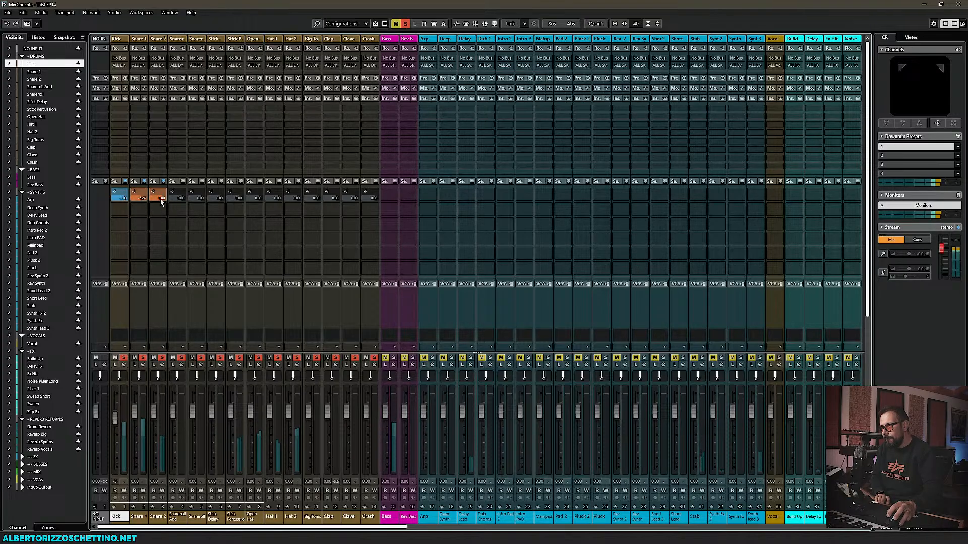
{"action": "scroll", "coordinate": [153, 203], "scroll_direction": "up", "scroll_amount": 2}
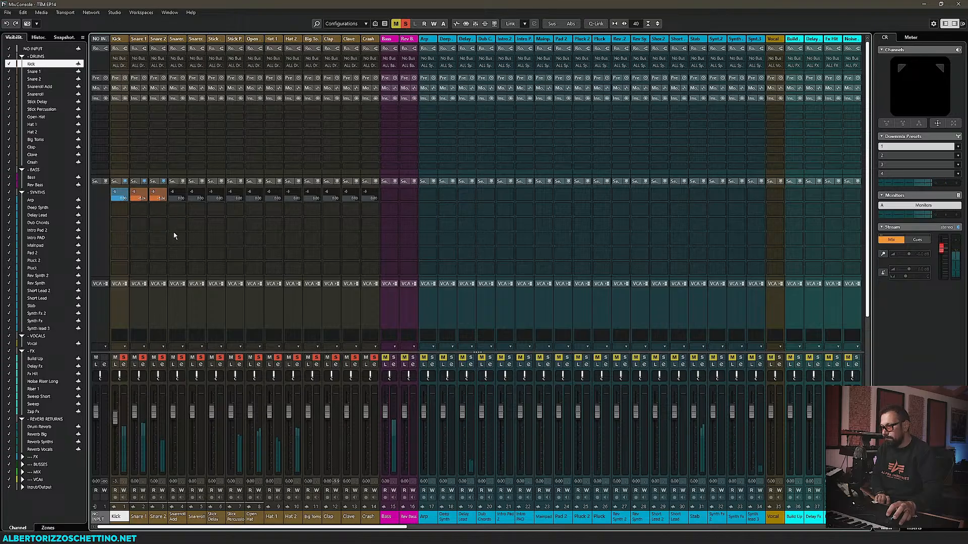
{"action": "left_click", "coordinate": [231, 357]}
{"action": "left_click", "coordinate": [233, 357]}
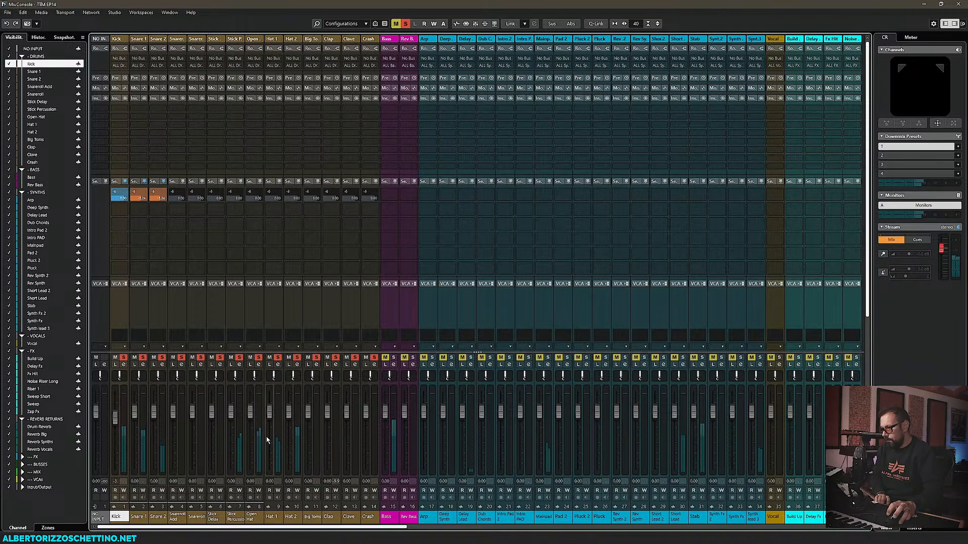
Step: Play from bar 84, activate the Big Toms channel's -6 send, and reduce its send gain
{"action": "key", "text": "F3"}
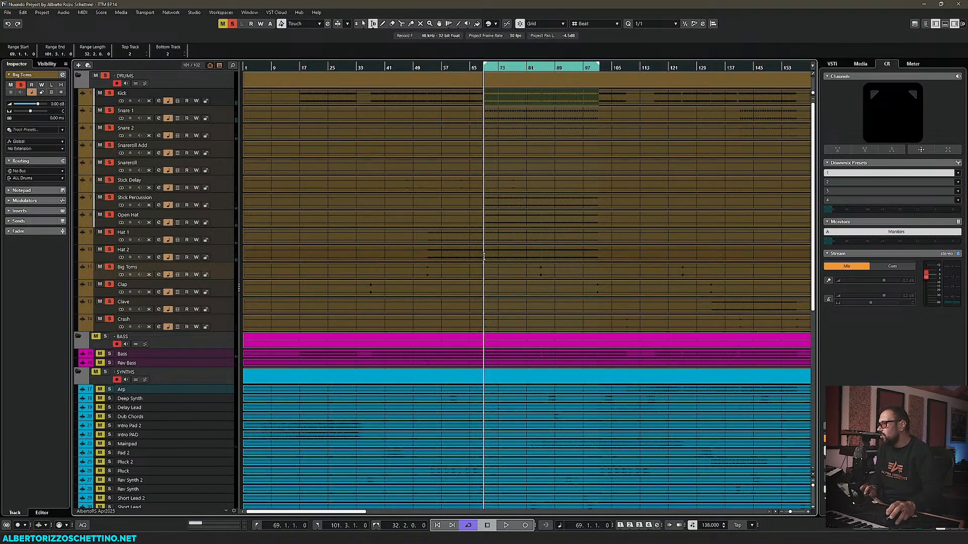
{"action": "left_click", "coordinate": [530, 68]}
{"action": "left_click_drag", "start_coordinate": [528, 69], "coordinate": [537, 68]}
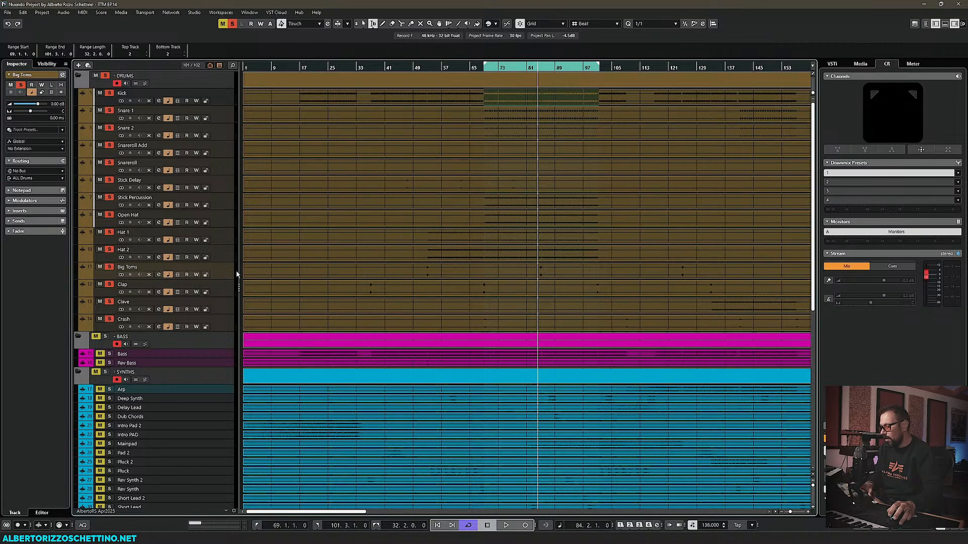
{"action": "key", "text": "F3"}
{"action": "key", "text": "space"}
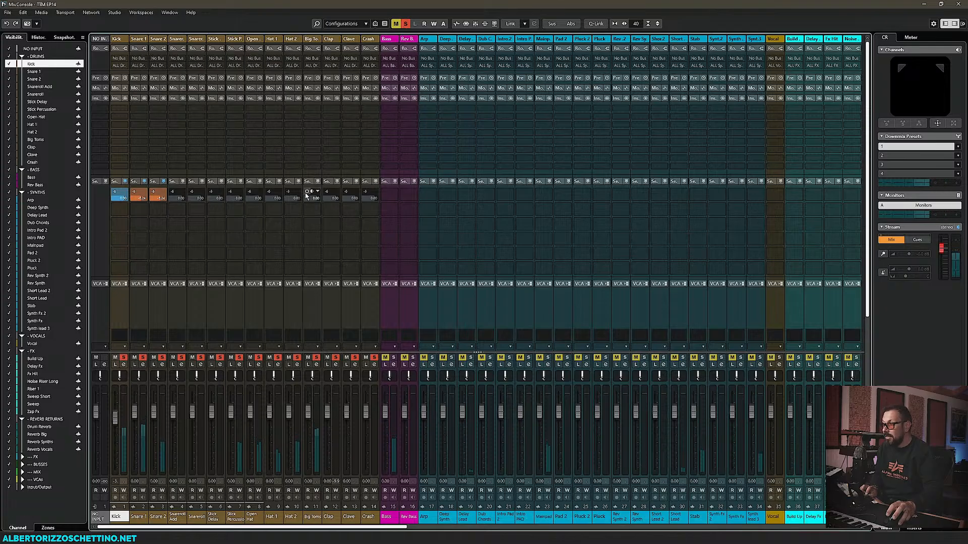
{"action": "key", "text": "F3"}
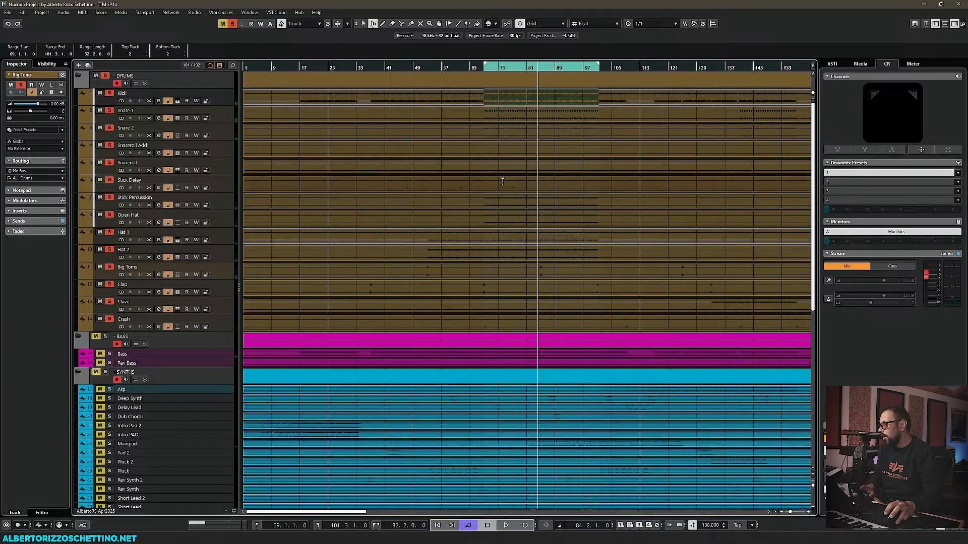
{"action": "key", "text": "space"}
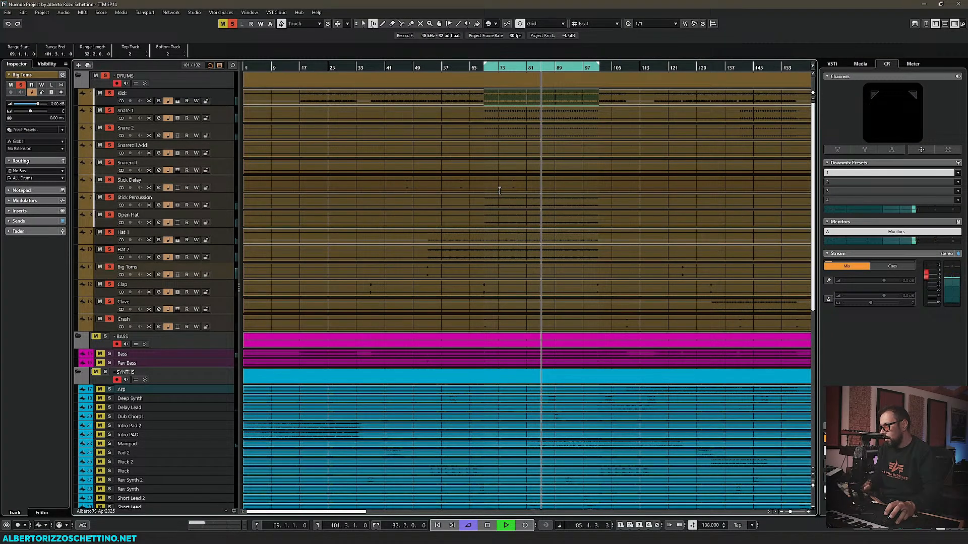
{"action": "key", "text": "F3"}
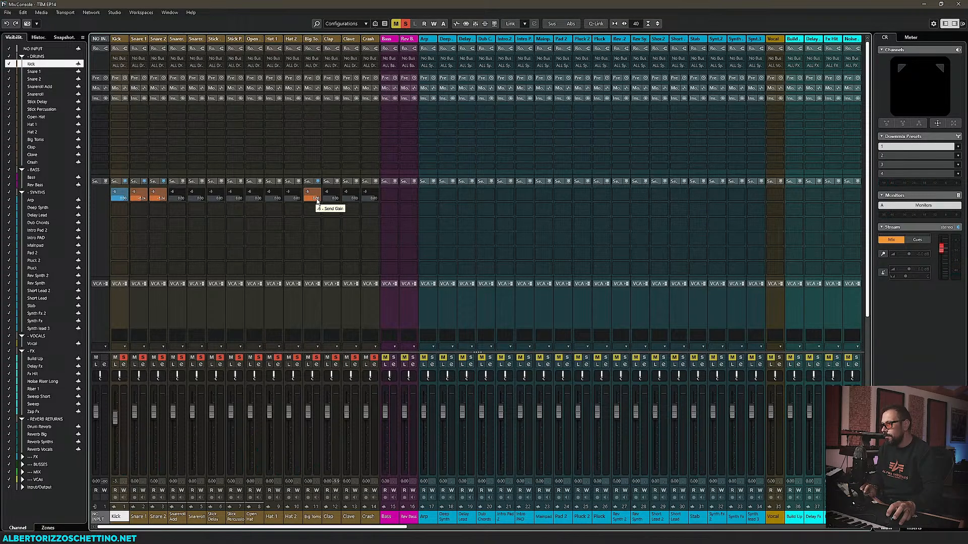
{"action": "left_click_drag", "start_coordinate": [316, 200], "coordinate": [303, 202]}
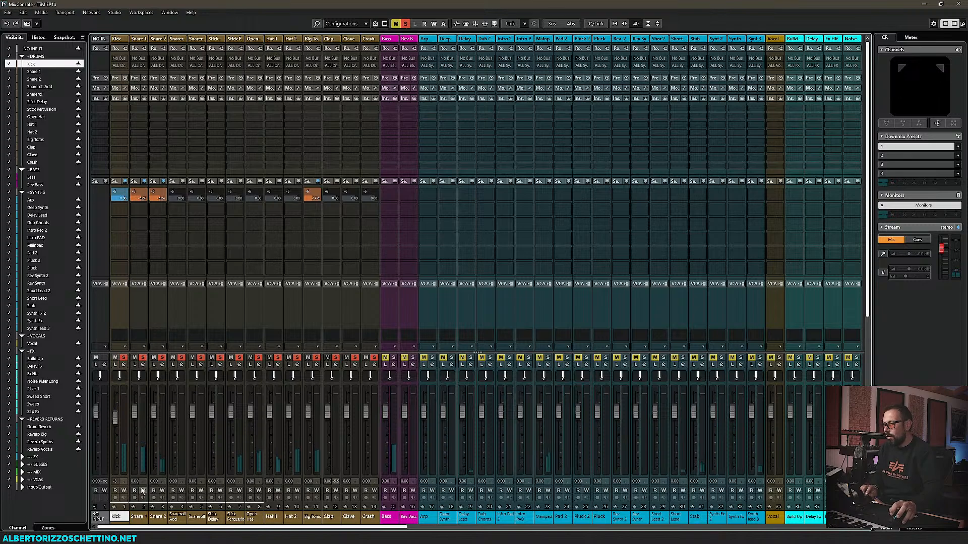
Step: Select the channels from Kick to Crash and toggle their -6 sends together during playback, leaving them bypassed
{"action": "left_click", "coordinate": [367, 516], "text": "shift"}
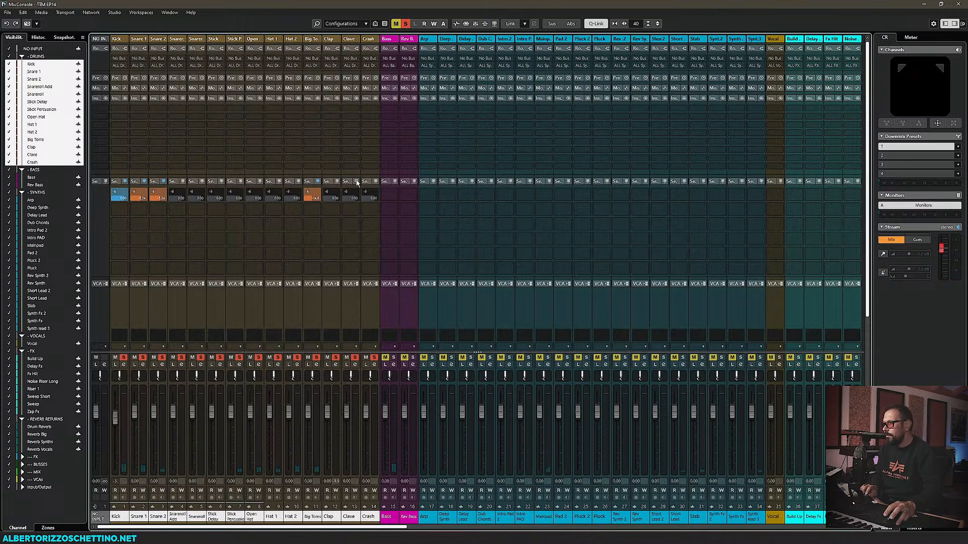
{"action": "left_click", "coordinate": [306, 192], "text": "alt+shift"}
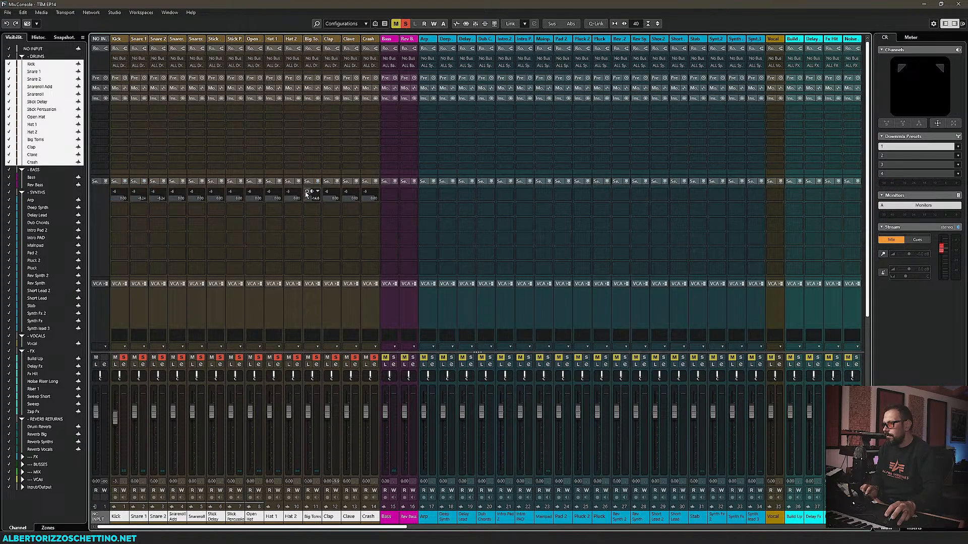
{"action": "key", "text": "space"}
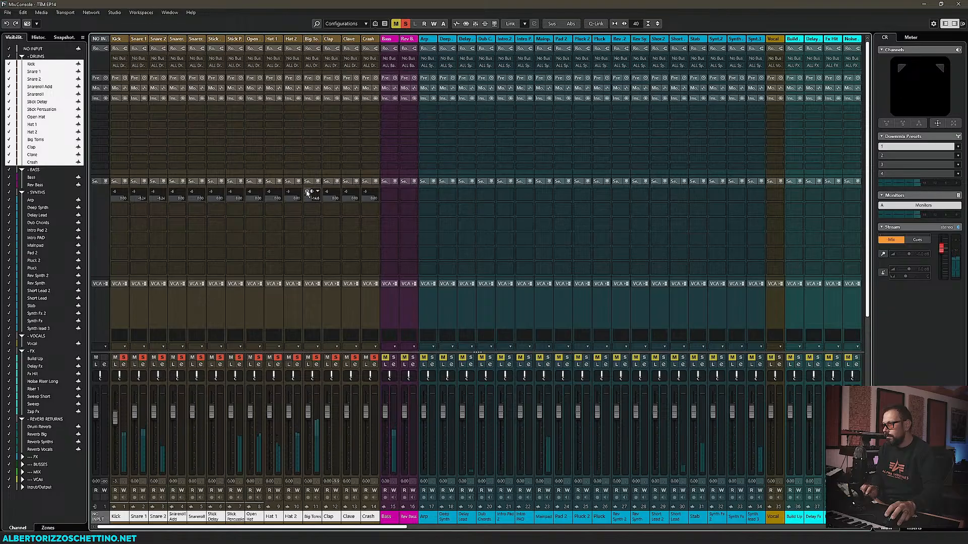
{"action": "left_click", "coordinate": [307, 192], "text": "alt+shift"}
{"action": "left_click", "coordinate": [307, 192], "text": "alt+shift"}
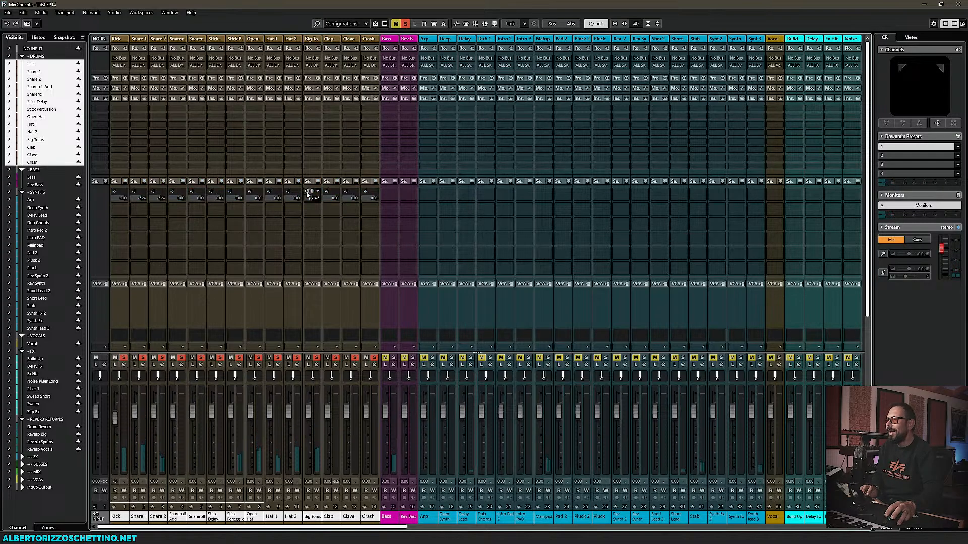
Step: Reactivate the -6 sends on Kick, Snare 1 and Big Toms and listen to the drums
{"action": "left_click", "coordinate": [114, 192]}
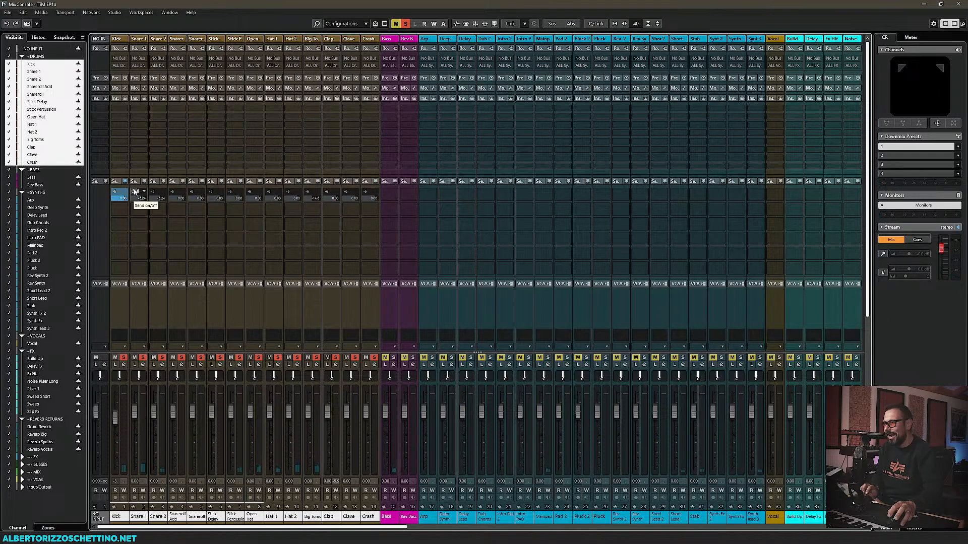
{"action": "left_click", "coordinate": [134, 192]}
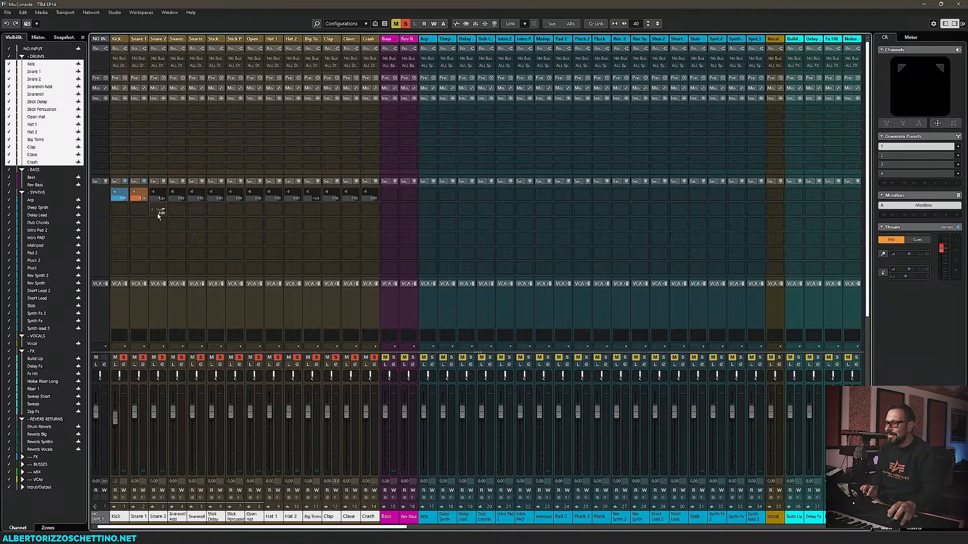
{"action": "key", "text": "ctrl+z"}
{"action": "key", "text": "ctrl+shift+z"}
{"action": "key", "text": "space"}
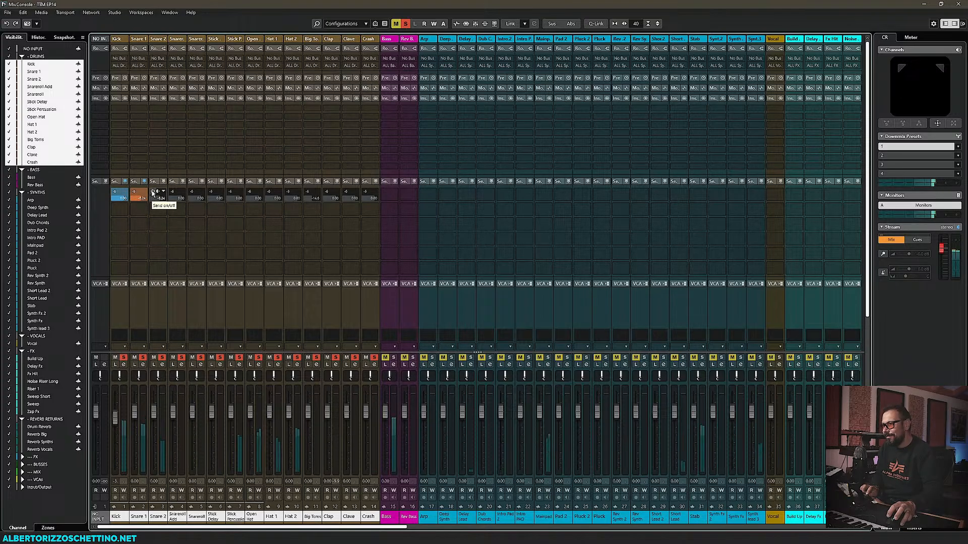
{"action": "left_click", "coordinate": [308, 192]}
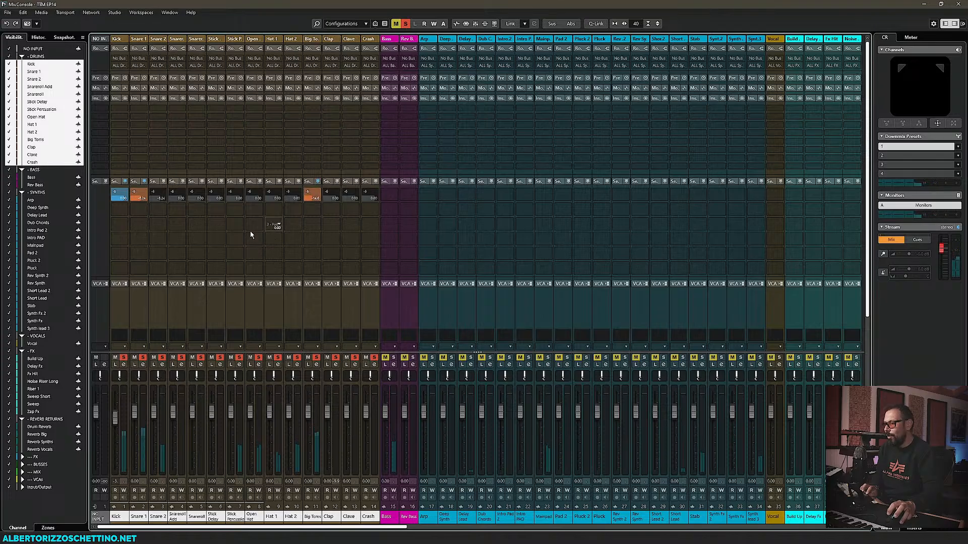
Step: Activate the Snare 2 channel's -6 send and play the drums from the start of the loop around bar 69
{"action": "left_click", "coordinate": [153, 192]}
{"action": "key", "text": "F3"}
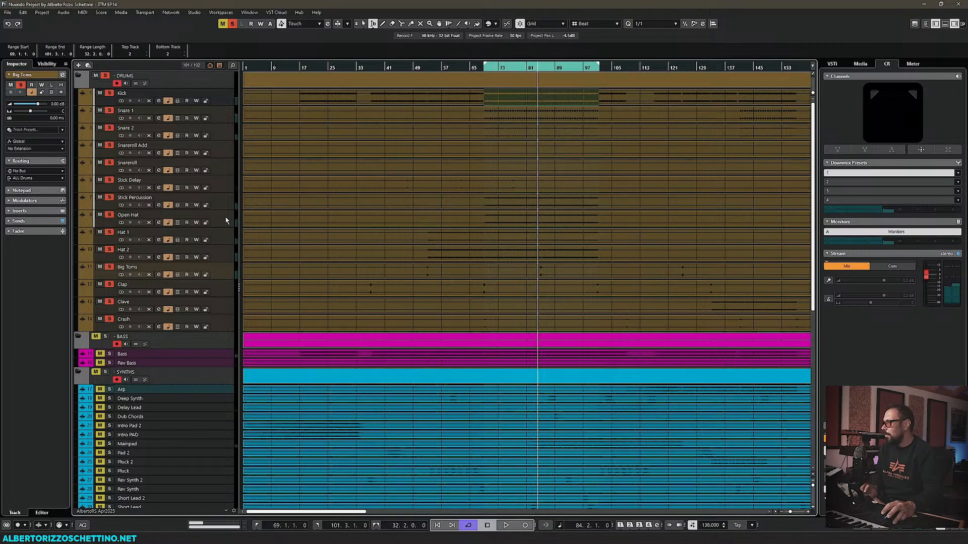
{"action": "left_click", "coordinate": [487, 68]}
{"action": "key", "text": "space"}
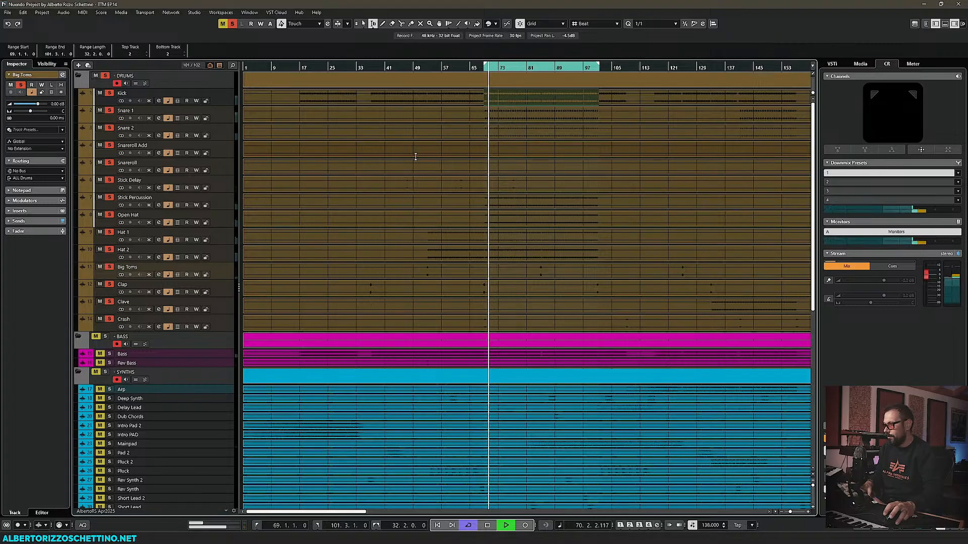
{"action": "key", "text": "F3"}
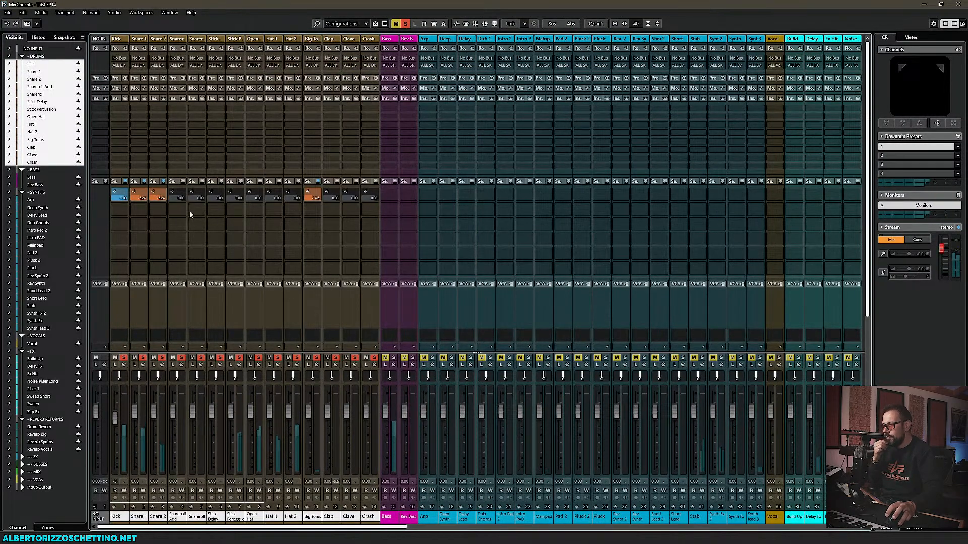
Step: Toggle the -6 sends on Stick Percussion and Open Hat on and off during playback
{"action": "left_click", "coordinate": [230, 192]}
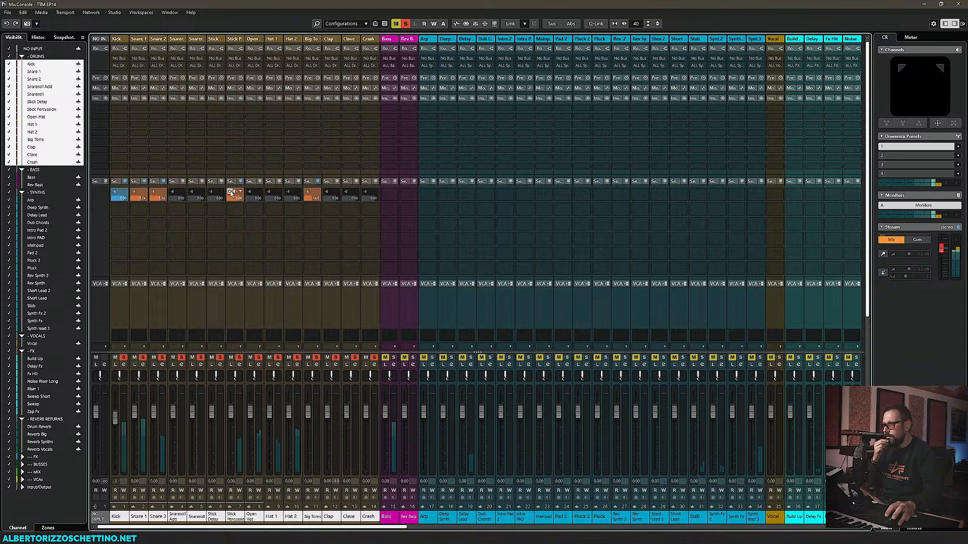
{"action": "left_click", "coordinate": [231, 193]}
{"action": "left_click", "coordinate": [249, 193]}
{"action": "left_click", "coordinate": [249, 193]}
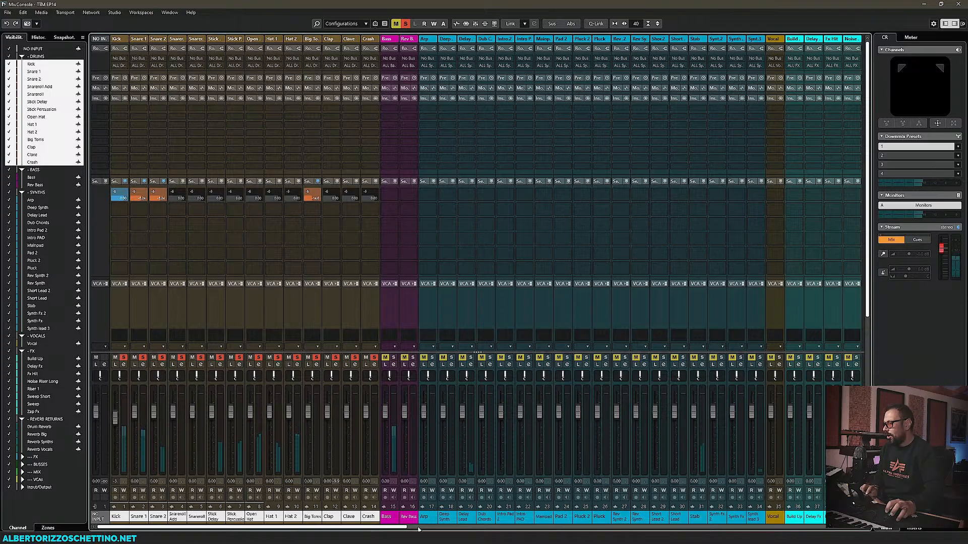
Step: Clear the fifth insert slot of the ALL Drums group channel and restart playback
{"action": "left_click_drag", "start_coordinate": [418, 530], "coordinate": [810, 529]}
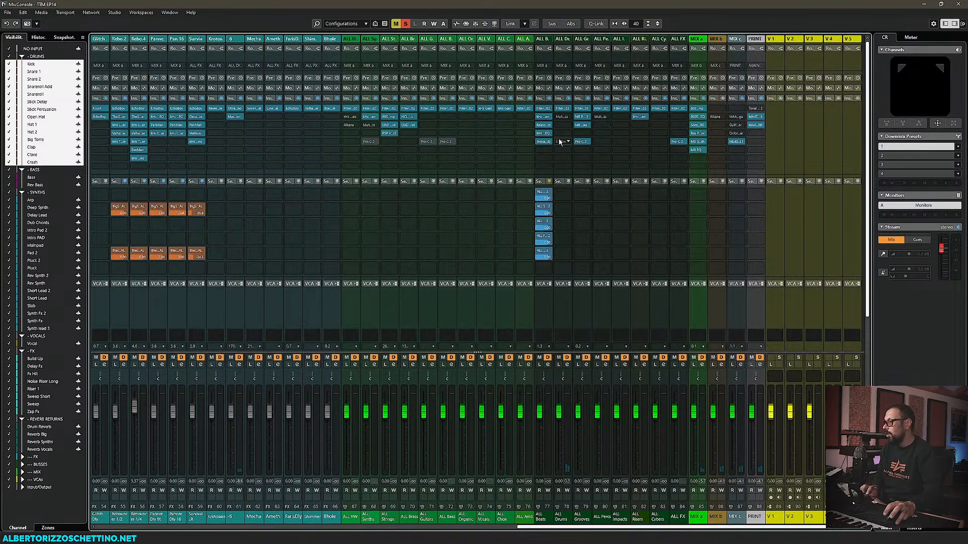
{"action": "left_click_drag", "start_coordinate": [560, 142], "coordinate": [587, 270]}
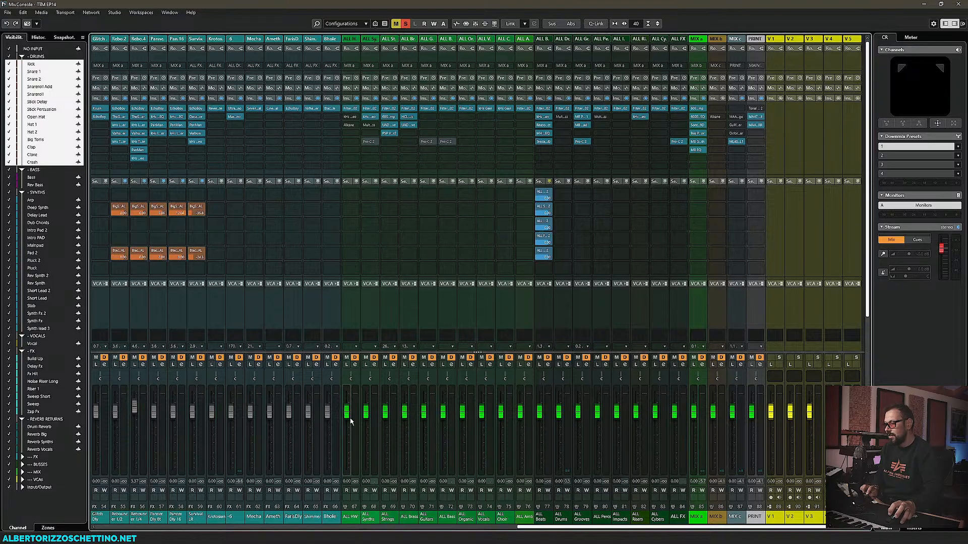
{"action": "key", "text": "space"}
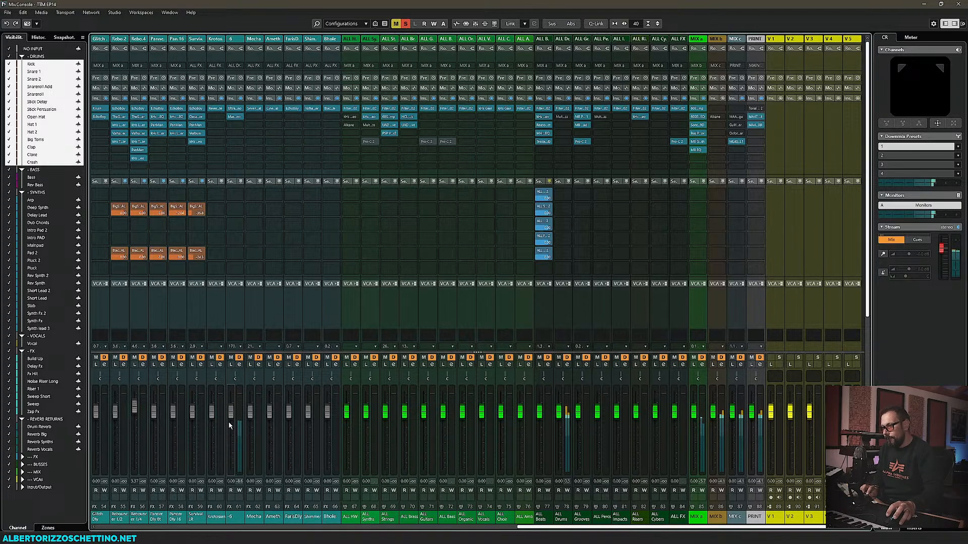
Step: Lower the -6 FX channel's fader and toggle its mute during playback to compare the drums with and without it
{"action": "mouse_move", "coordinate": [233, 420]}
{"action": "left_mouse_down"}
{"action": "mouse_move", "coordinate": [231, 446]}
{"action": "mouse_move", "coordinate": [231, 427]}
{"action": "left_mouse_up"}
{"action": "left_click", "coordinate": [231, 357]}
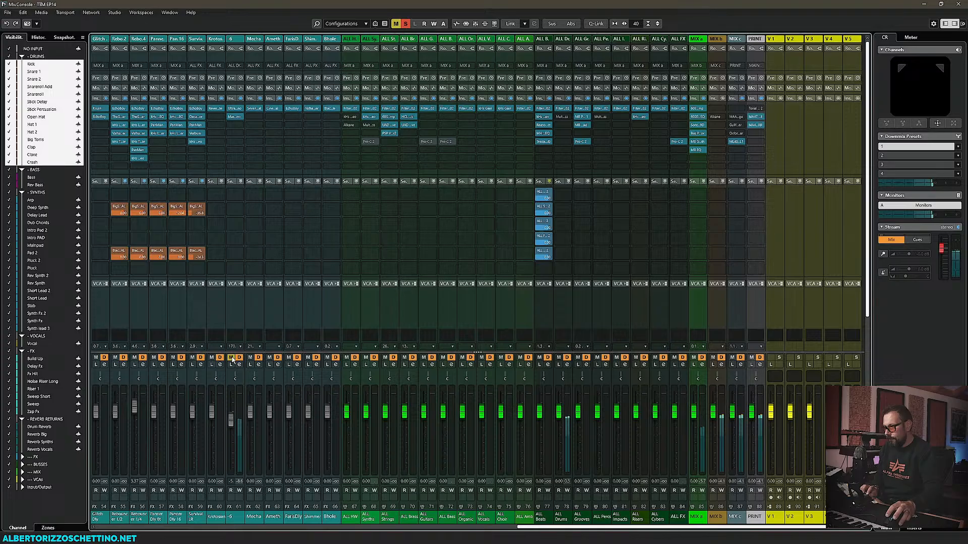
{"action": "left_click", "coordinate": [231, 358]}
{"action": "left_click", "coordinate": [230, 358]}
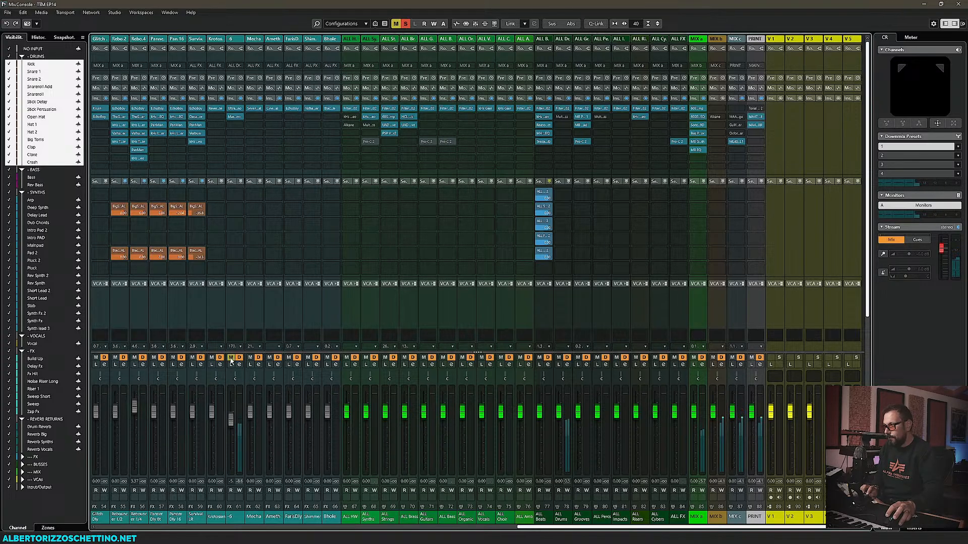
{"action": "left_click", "coordinate": [231, 357]}
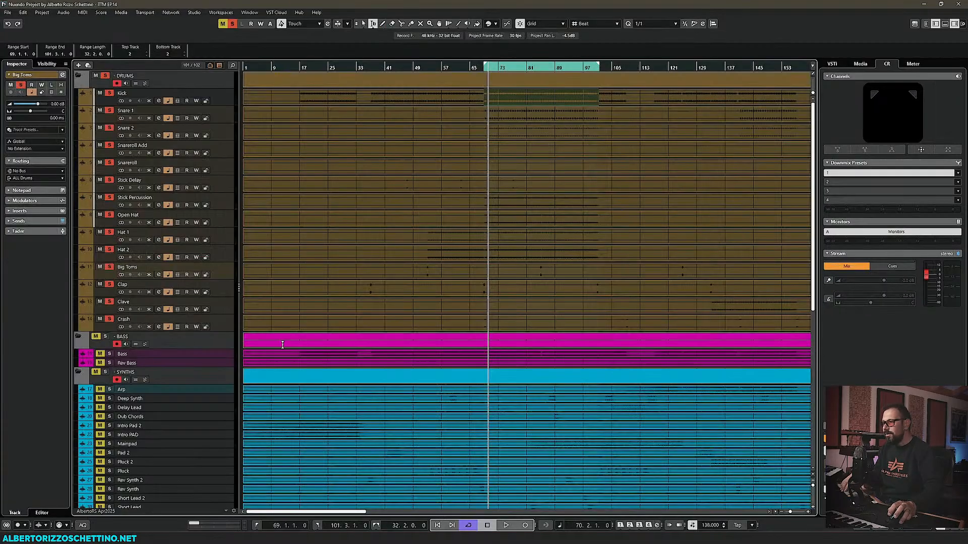
Step: Return to the project window and deactivate all mute and solo states
{"action": "key", "text": "F3"}
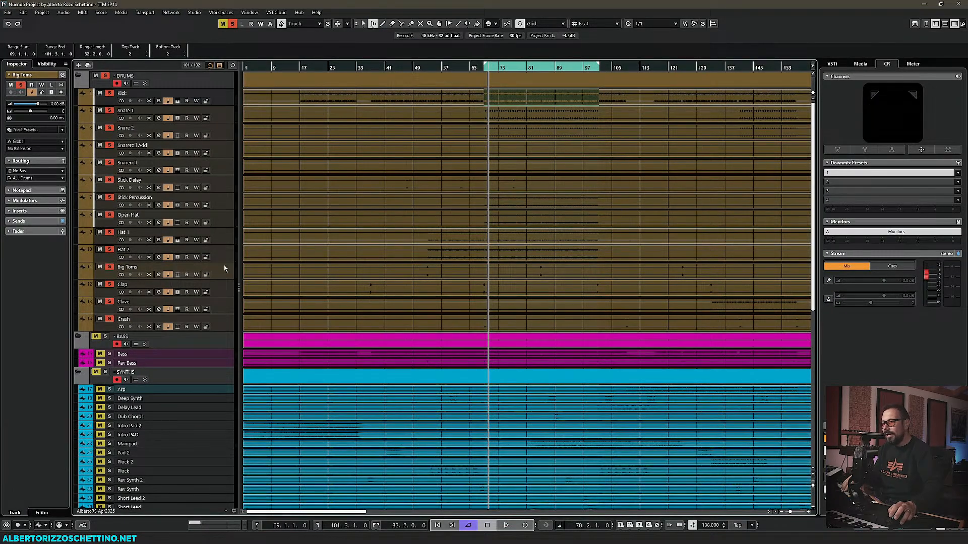
{"action": "left_click", "coordinate": [105, 337]}
{"action": "left_click", "coordinate": [223, 24]}
{"action": "left_click", "coordinate": [231, 24]}
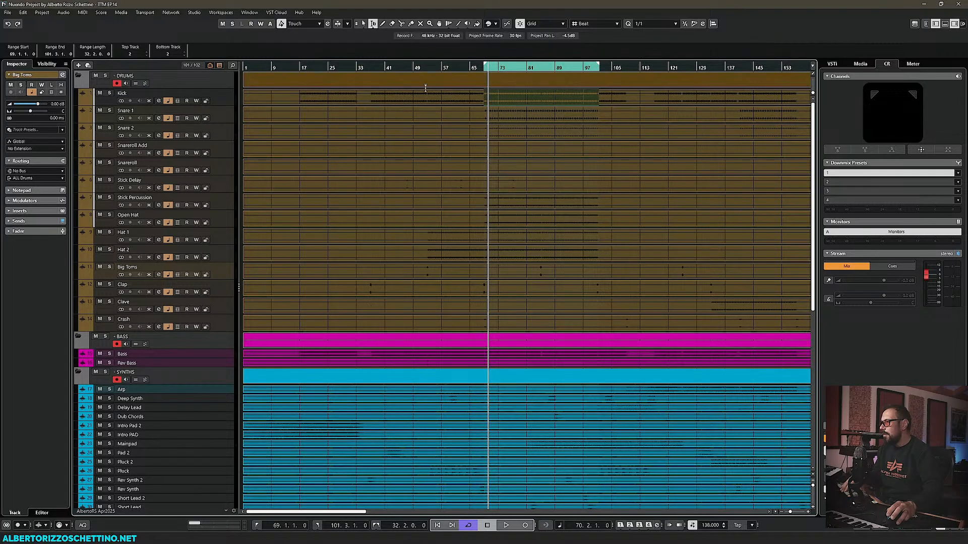
Step: Select the range from bar 52 to bar 109 on the Kick track, loop it, and play it briefly
{"action": "left_click_drag", "start_coordinate": [426, 96], "coordinate": [623, 99]}
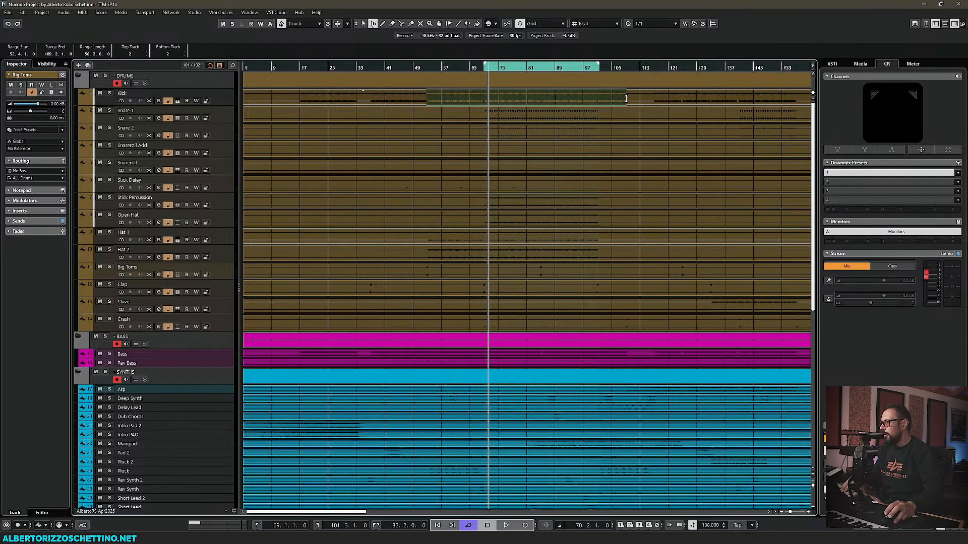
{"action": "key", "text": "shift+g"}
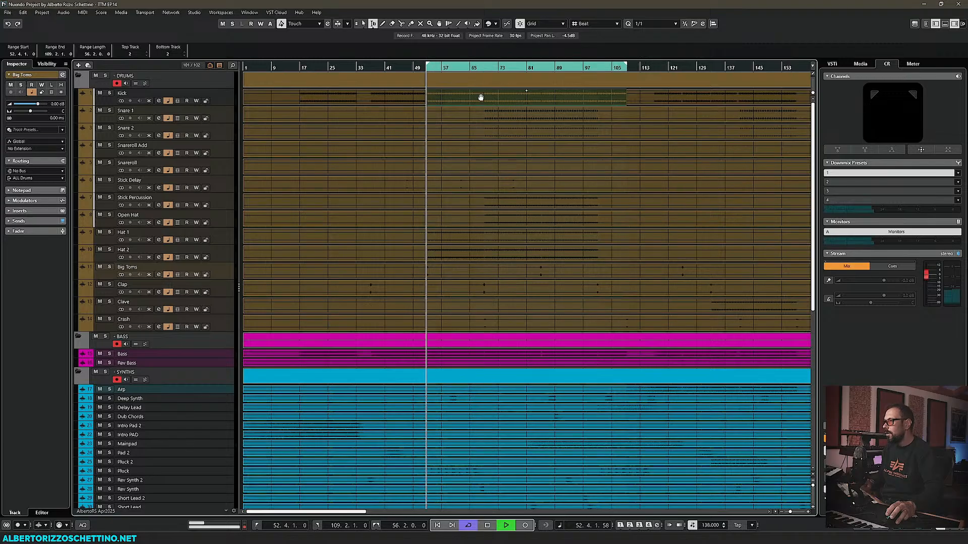
{"action": "key", "text": "space"}
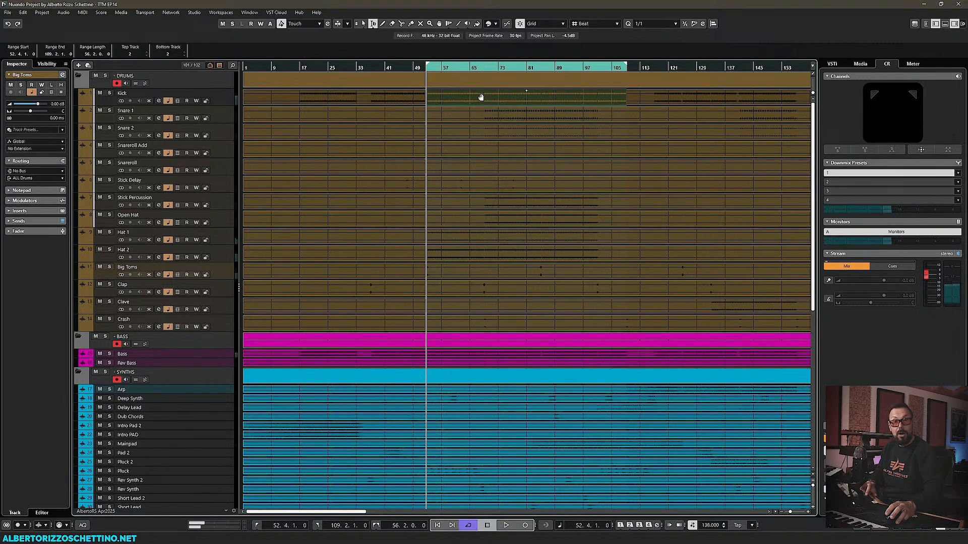
Step: Insert the McDSP Analog Channel AC101 in the second insert slot of the ALL Drums channel and move its window aside
{"action": "key", "text": "F3"}
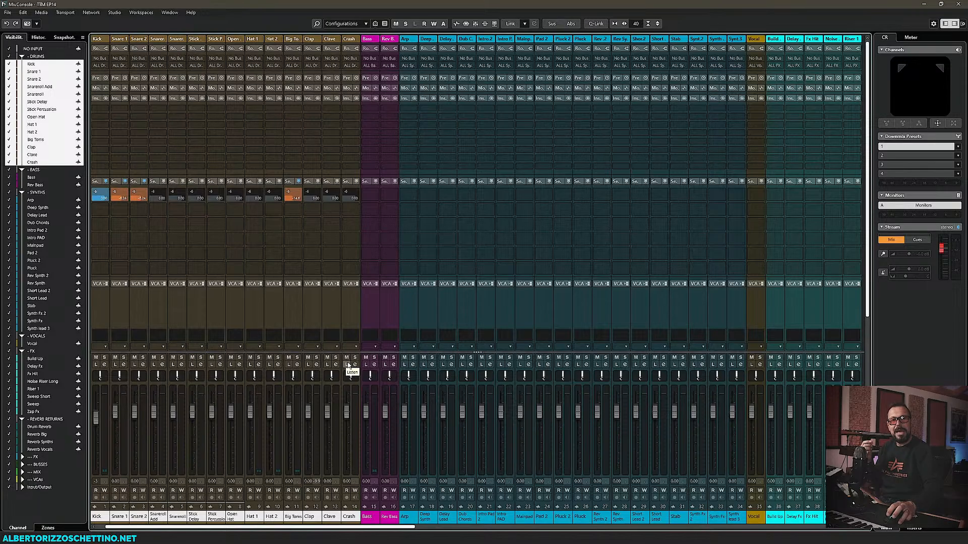
{"action": "left_click", "coordinate": [469, 528]}
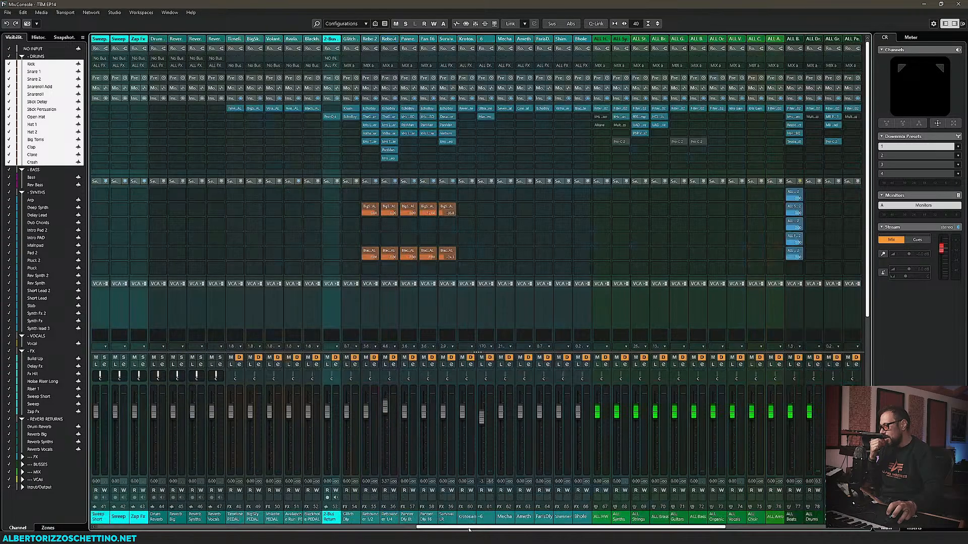
{"action": "left_click_drag", "start_coordinate": [483, 529], "coordinate": [606, 529]}
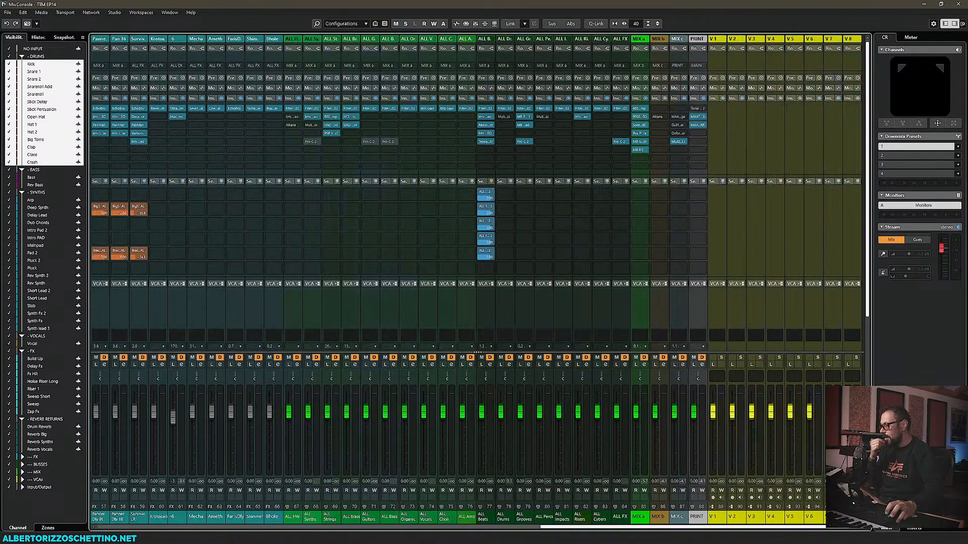
{"action": "left_click", "coordinate": [504, 116]}
{"action": "left_click", "coordinate": [512, 119]}
{"action": "left_click", "coordinate": [512, 119]}
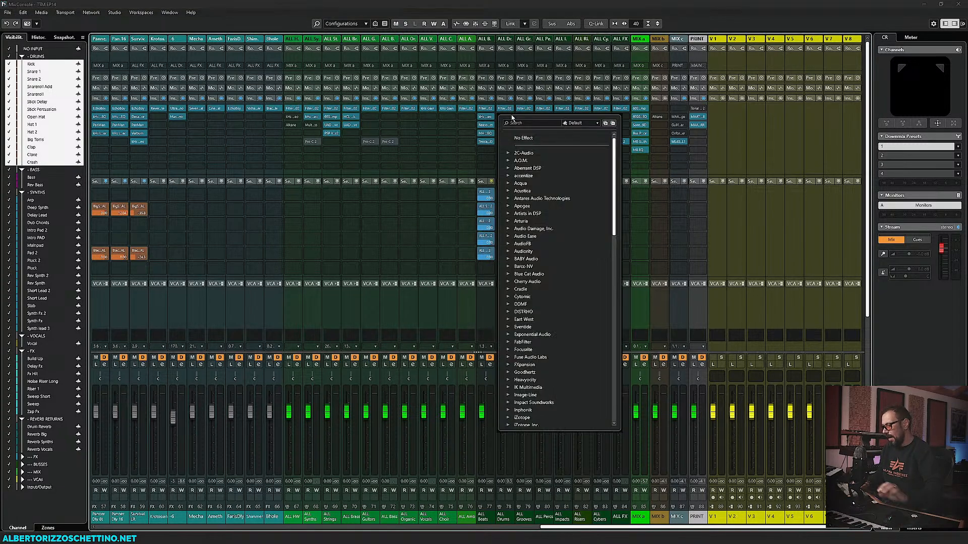
{"action": "type", "text": "ac101"}
{"action": "key", "text": "Return"}
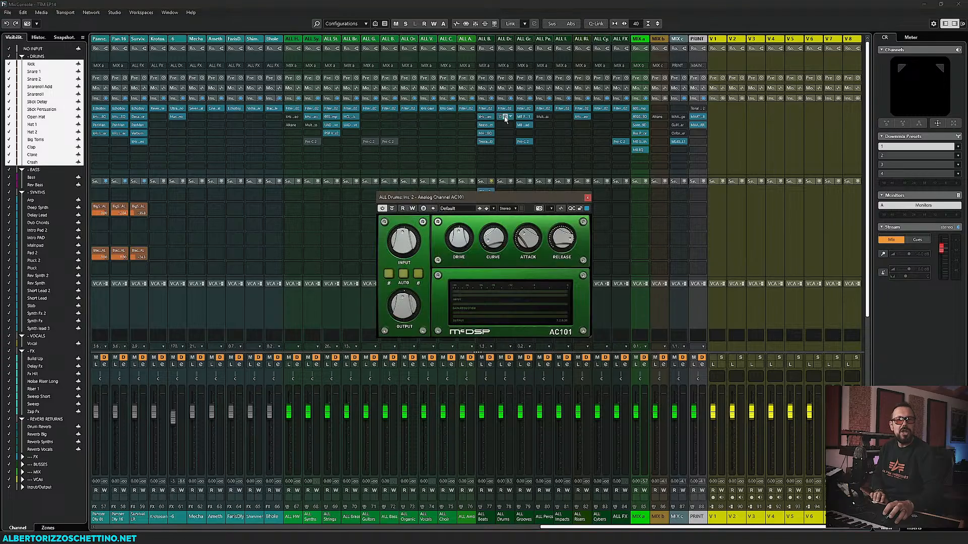
{"action": "left_click_drag", "start_coordinate": [494, 198], "coordinate": [273, 78]}
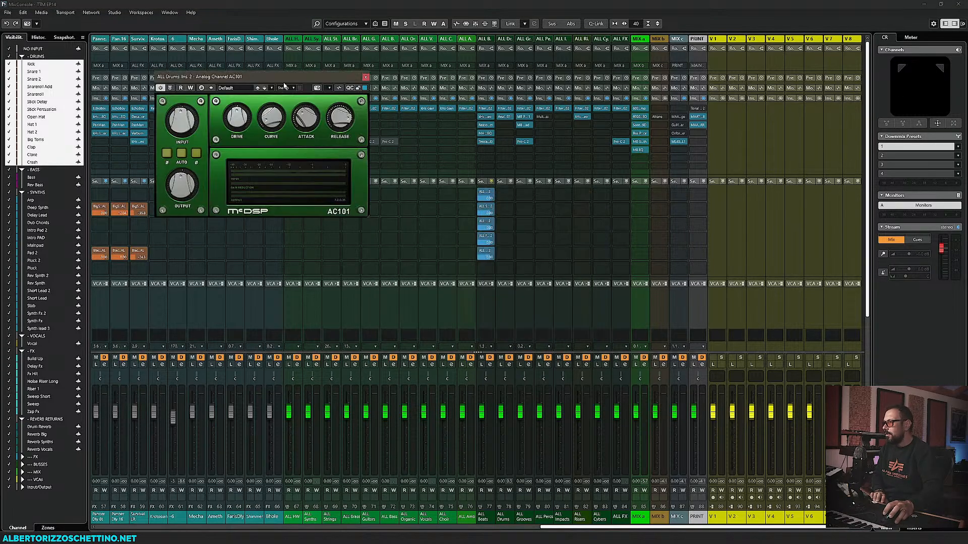
Step: Insert the Analog Channel AC202 in ALL Drums' third insert slot and arrange its window below the AC101
{"action": "left_click", "coordinate": [512, 127]}
{"action": "type", "text": "102"}
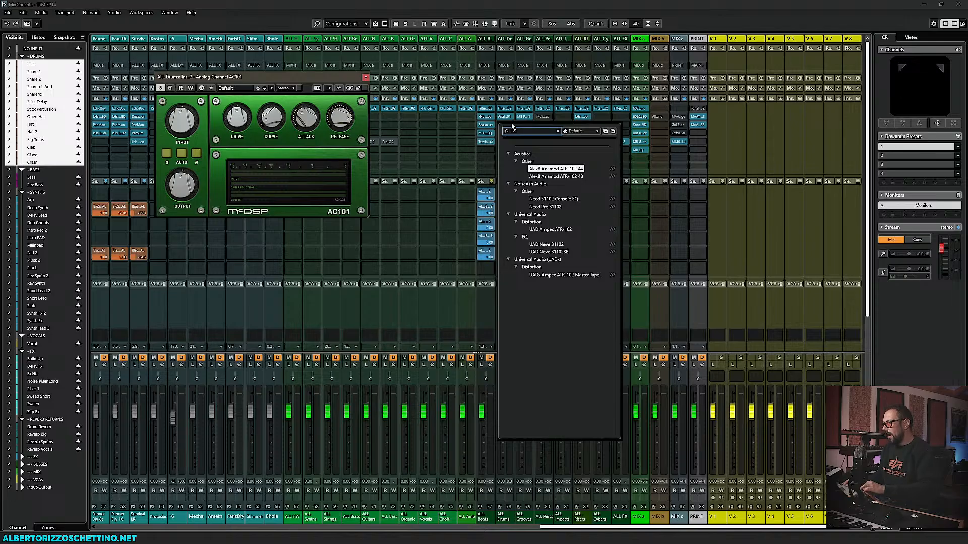
{"action": "key", "text": "BackSpace"}
{"action": "key", "text": "BackSpace"}
{"action": "key", "text": "BackSpace"}
{"action": "type", "text": "202"}
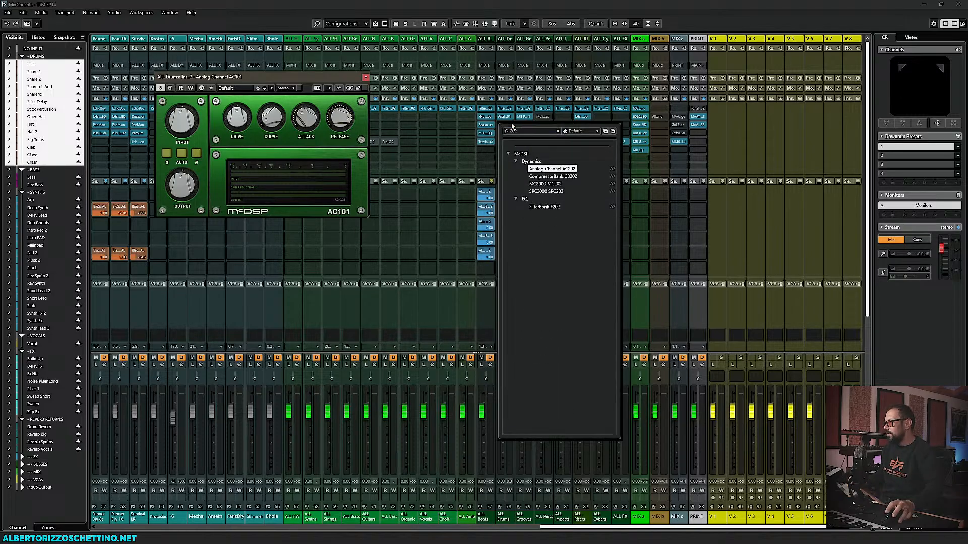
{"action": "left_click", "coordinate": [546, 169]}
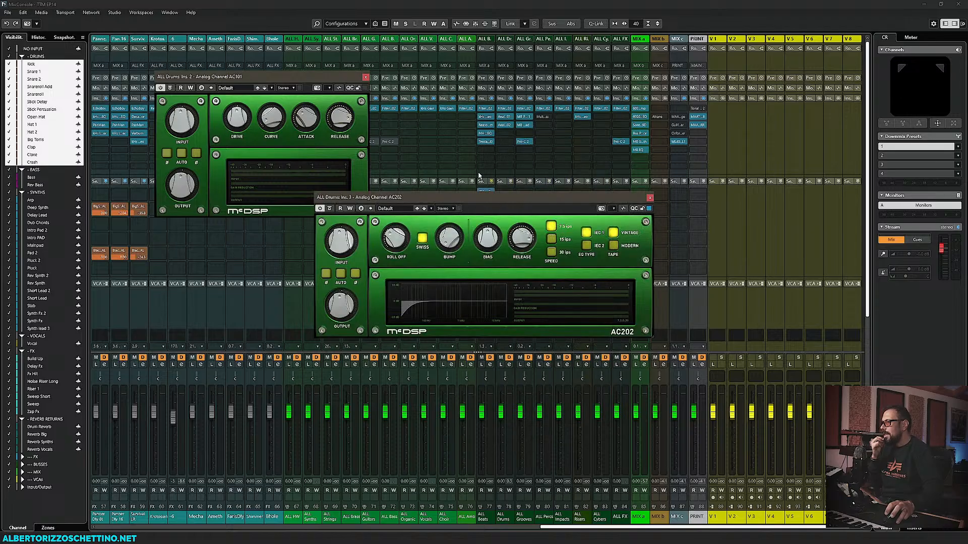
{"action": "left_click_drag", "start_coordinate": [433, 210], "coordinate": [213, 224]}
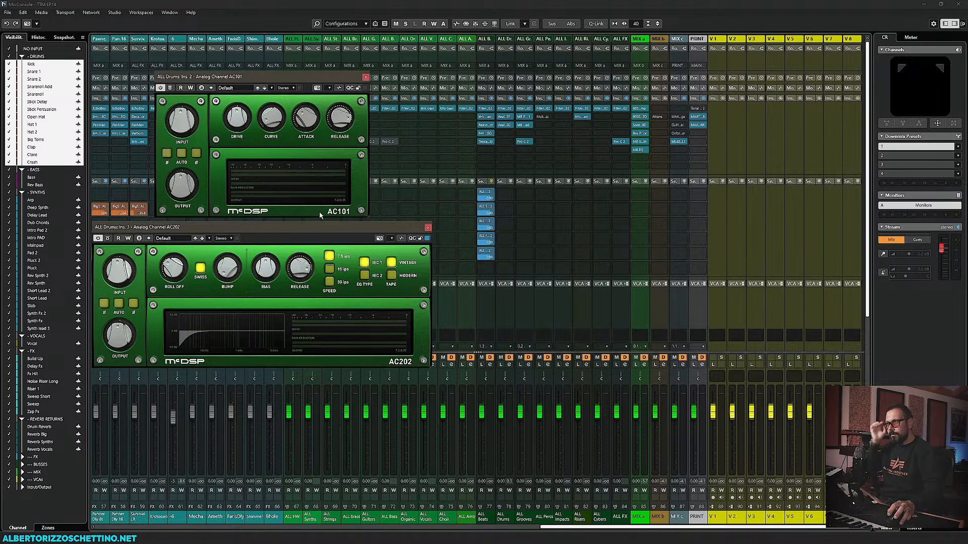
{"action": "left_click_drag", "start_coordinate": [280, 79], "coordinate": [262, 43]}
{"action": "left_click_drag", "start_coordinate": [265, 227], "coordinate": [262, 193]}
Step: Insert the MC2000 MC303 in ALL Drums' fourth insert slot and arrange the three plug-in windows so all are visible
{"action": "left_click", "coordinate": [506, 140]}
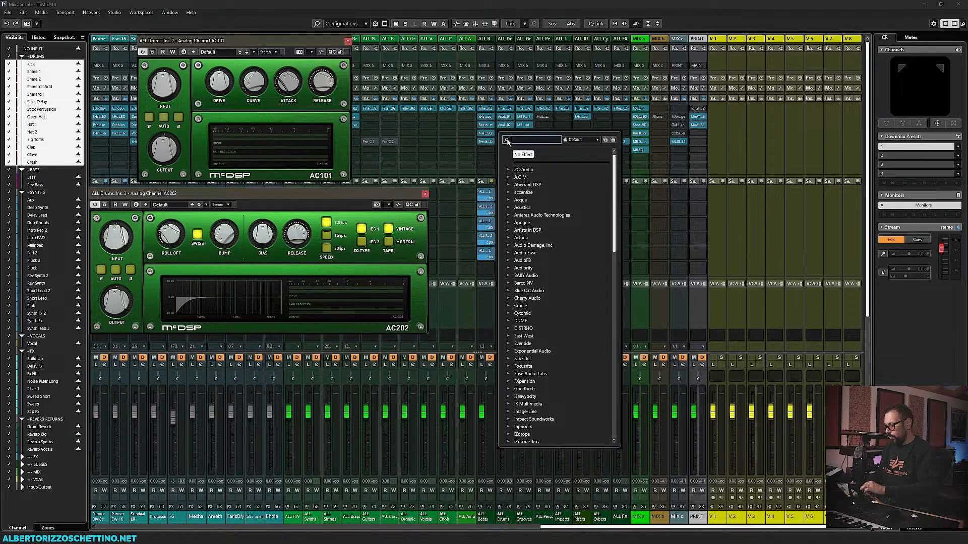
{"action": "type", "text": "mc"}
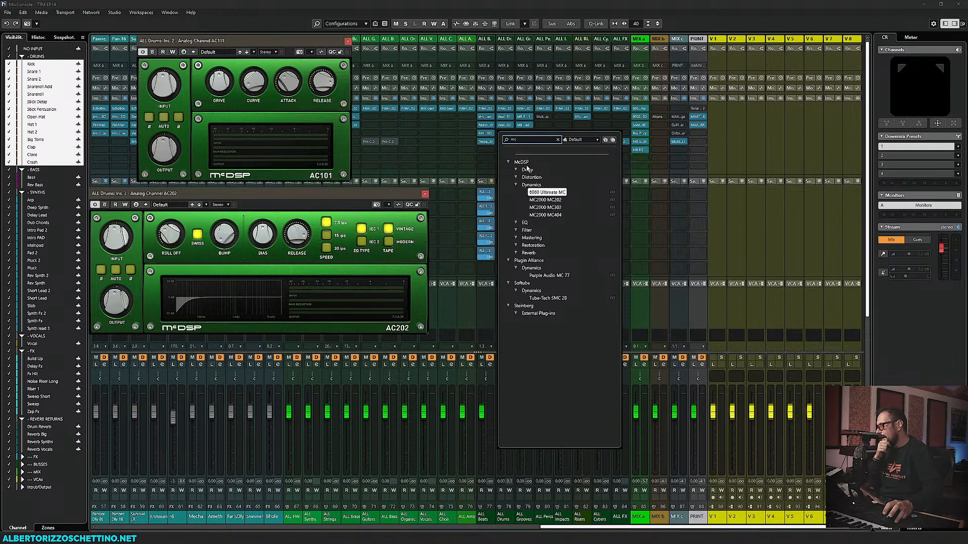
{"action": "left_click", "coordinate": [541, 208]}
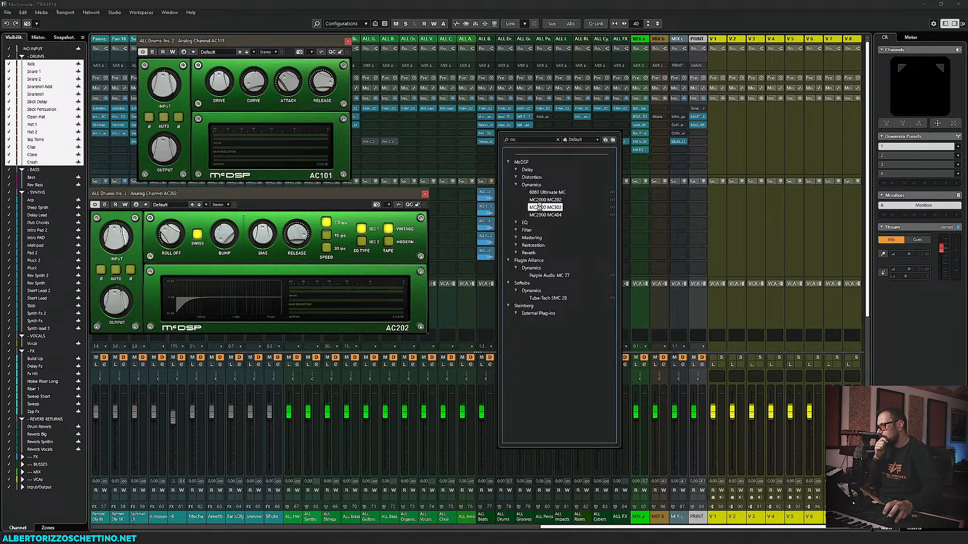
{"action": "double_click", "coordinate": [539, 207]}
{"action": "left_click_drag", "start_coordinate": [492, 154], "coordinate": [270, 278]}
{"action": "left_click_drag", "start_coordinate": [252, 41], "coordinate": [200, 45]}
{"action": "left_click_drag", "start_coordinate": [201, 193], "coordinate": [413, 41]}
{"action": "left_click_drag", "start_coordinate": [350, 294], "coordinate": [363, 203]}
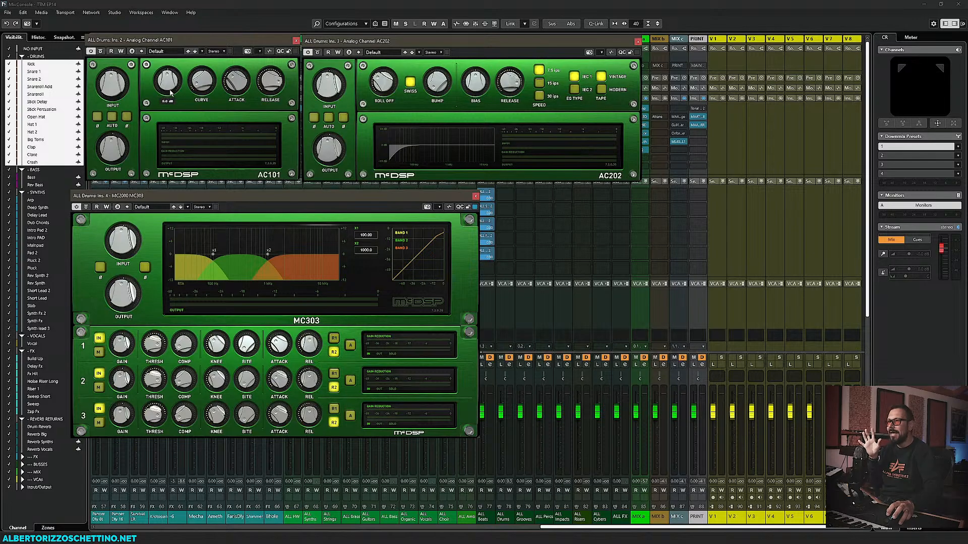
Step: Bypass the AC202 and MC303 plug-ins and solo the drum tracks
{"action": "left_click", "coordinate": [317, 52]}
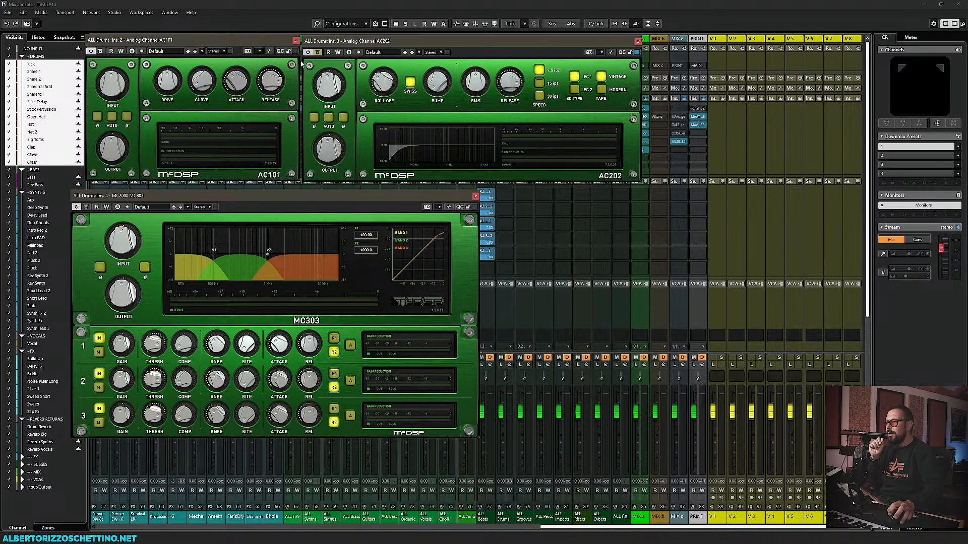
{"action": "left_click", "coordinate": [86, 207]}
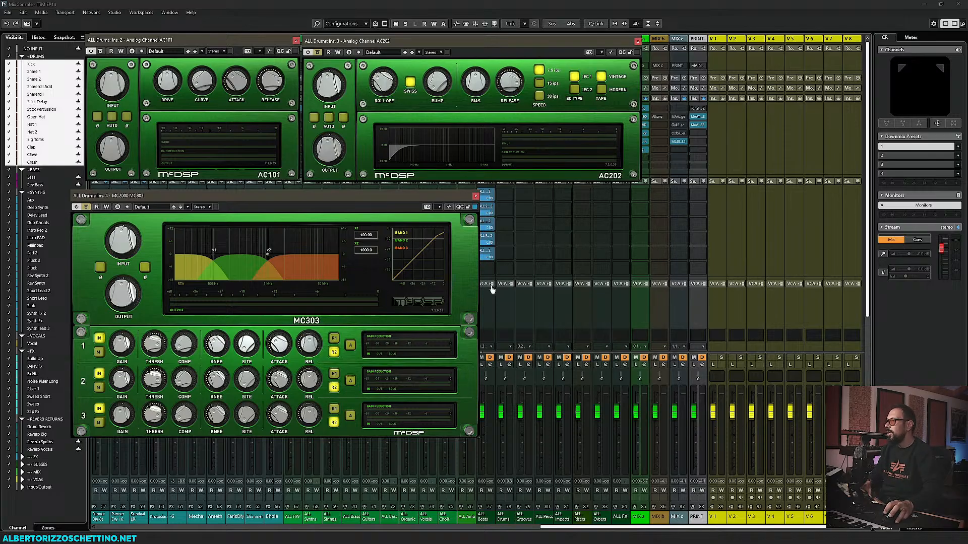
{"action": "key", "text": "F3"}
{"action": "key", "text": "F3"}
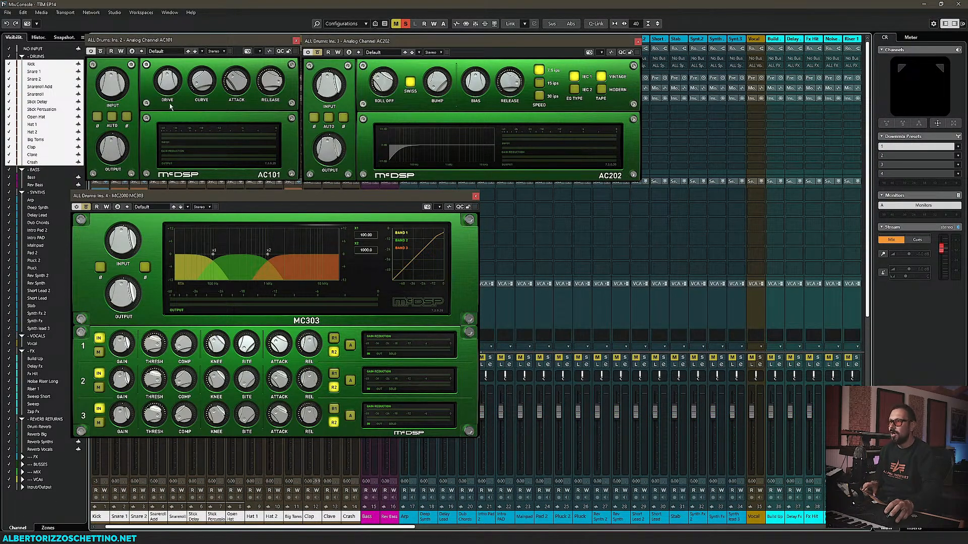
Step: Play the soloed drums briefly through the AC101 and deactivate all mute and solo states
{"action": "key", "text": "space"}
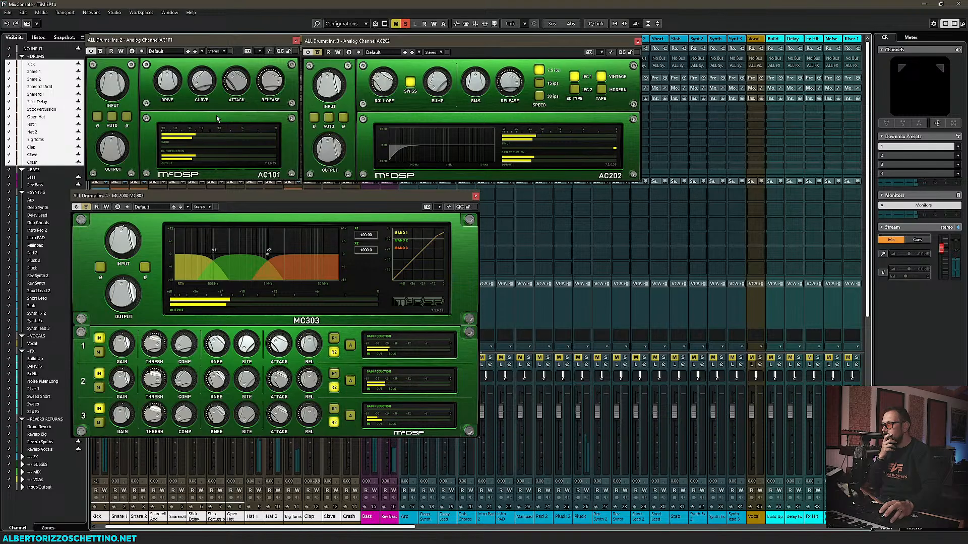
{"action": "key", "text": "space"}
{"action": "left_click", "coordinate": [396, 24]}
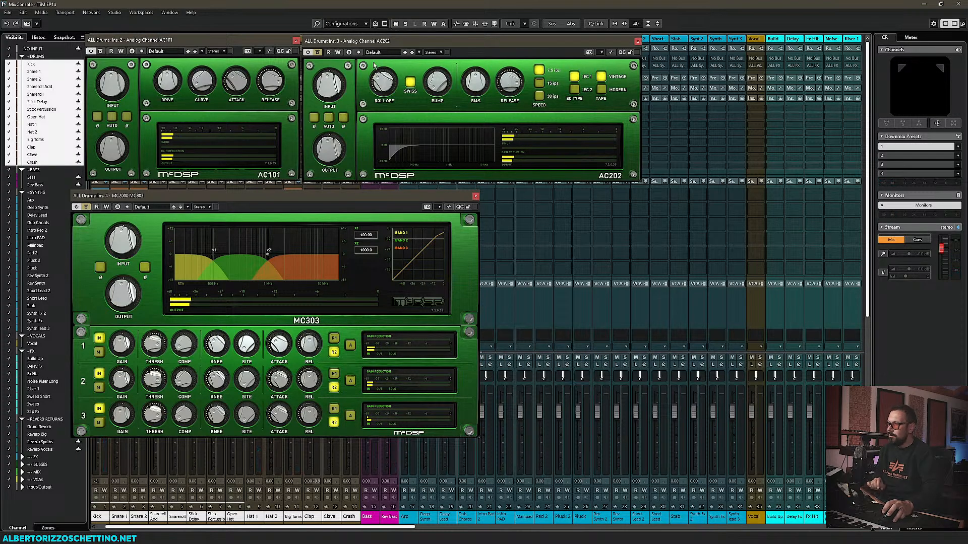
Step: Play the full mix and fine-tune the drive, curve and attack of the AC101 on the ALL Drums bus
{"action": "key", "text": "space"}
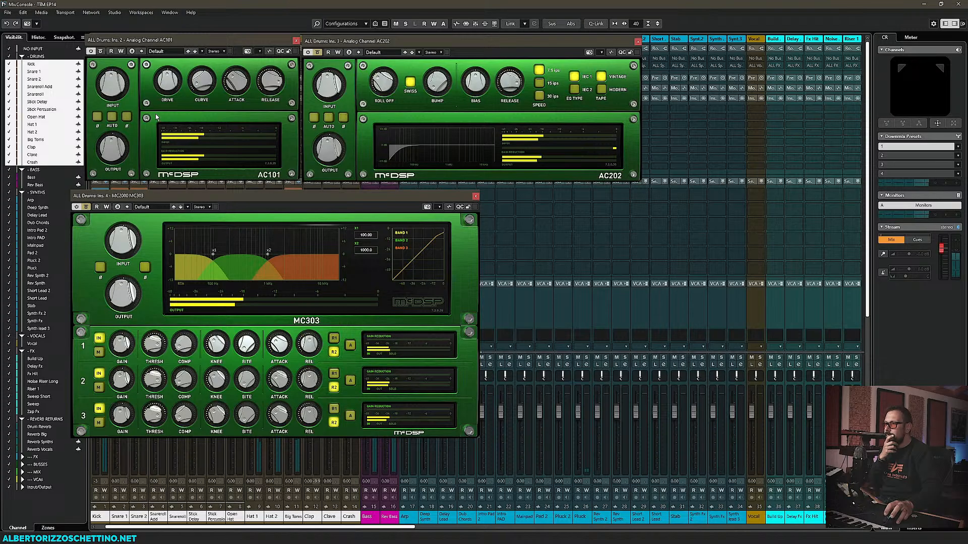
{"action": "mouse_move", "coordinate": [197, 89]}
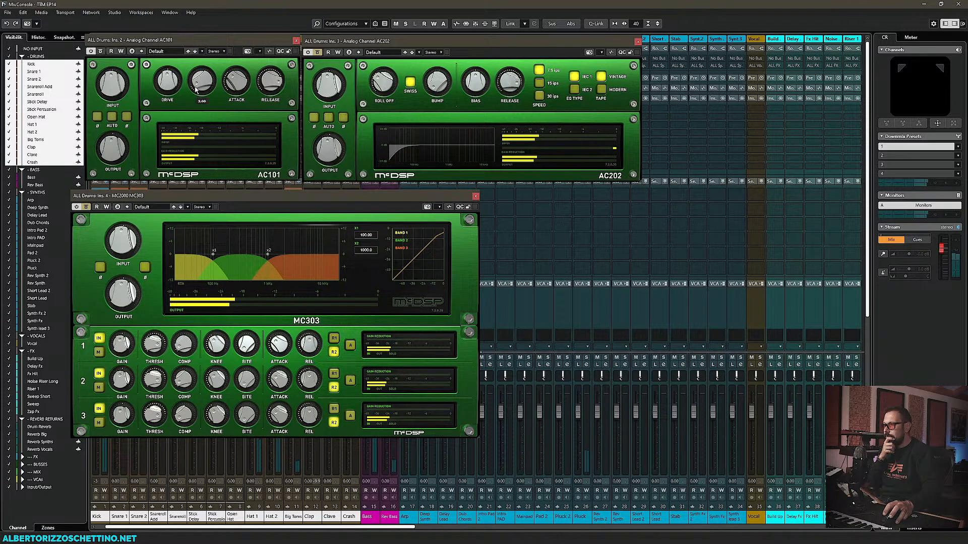
{"action": "mouse_move", "coordinate": [227, 84]}
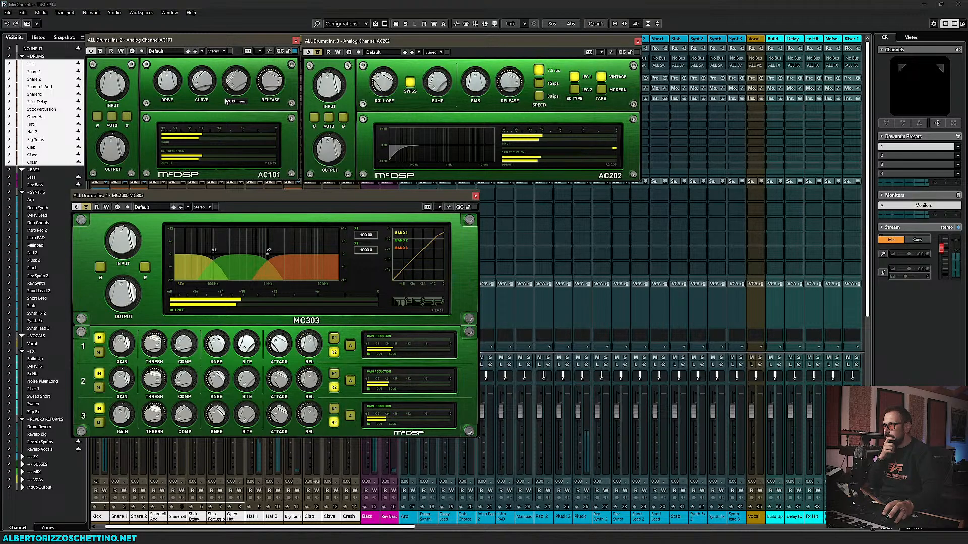
{"action": "mouse_move", "coordinate": [269, 87]}
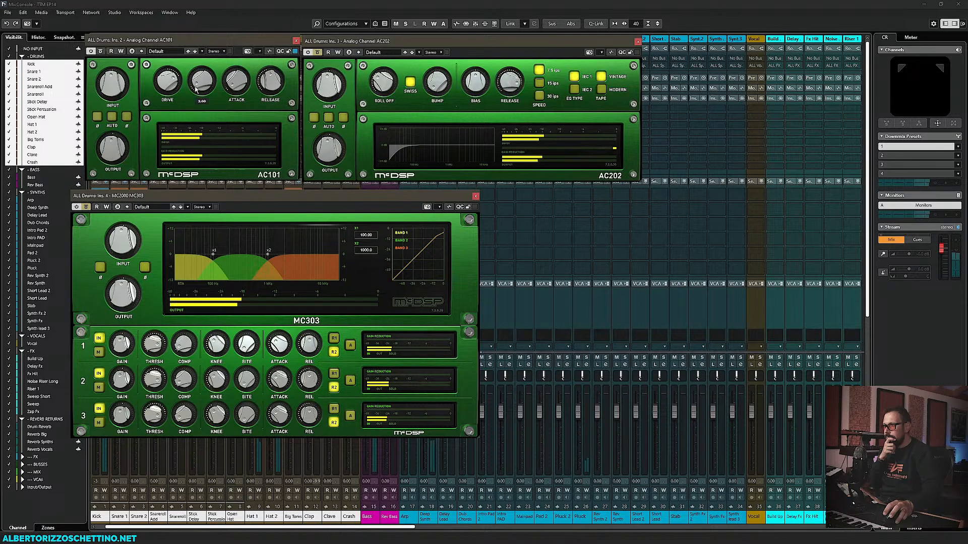
{"action": "left_click_drag", "start_coordinate": [196, 89], "coordinate": [202, 50]}
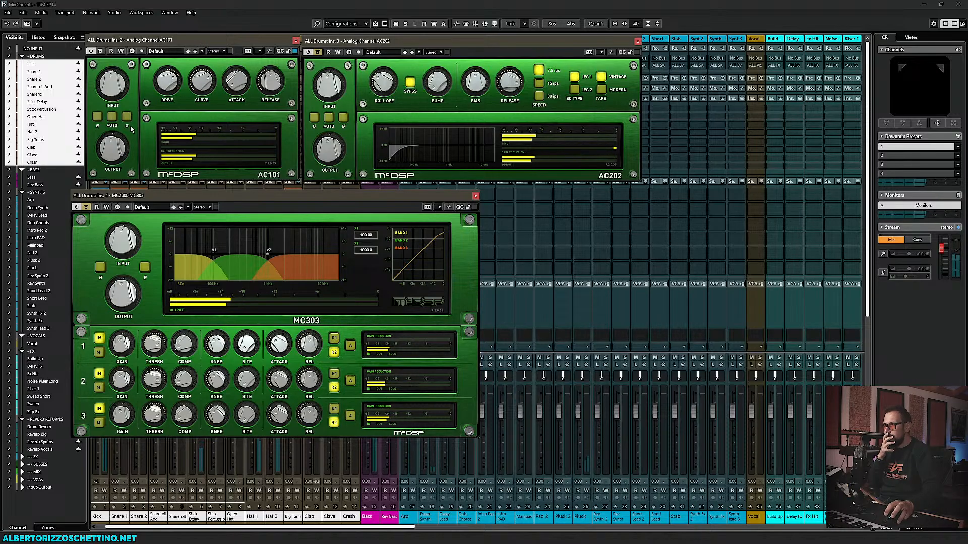
{"action": "mouse_move", "coordinate": [159, 87]}
{"action": "left_mouse_down"}
{"action": "mouse_move", "coordinate": [159, 109]}
{"action": "mouse_move", "coordinate": [161, 85]}
{"action": "left_mouse_up"}
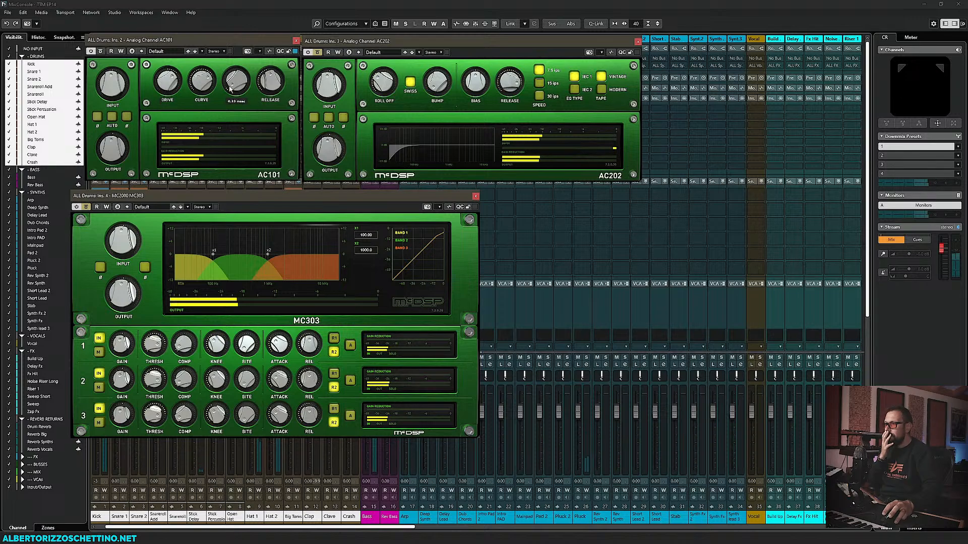
{"action": "scroll", "coordinate": [122, 88], "scroll_direction": "up", "scroll_amount": 4}
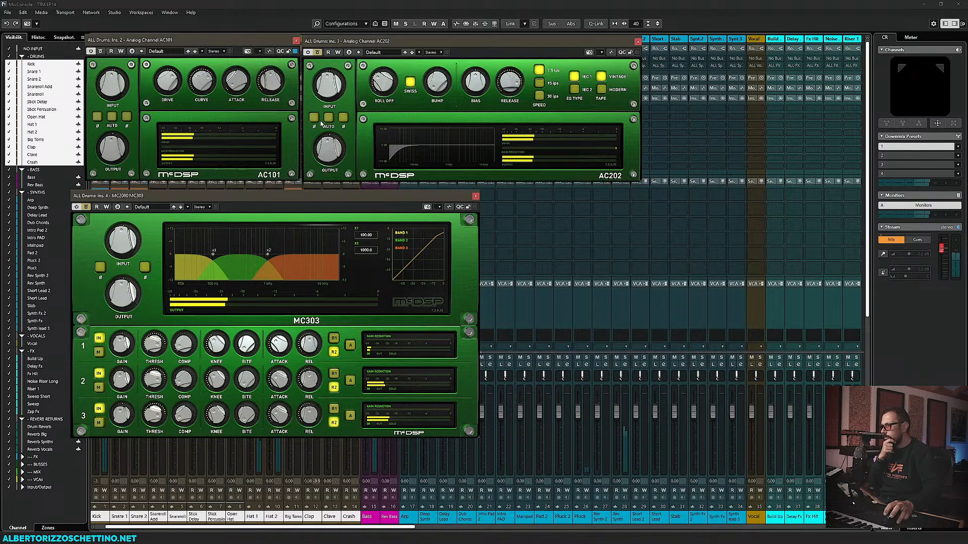
Step: Enable the AC202, select its USA-M head type and adjust the roll-off, bump and input controls
{"action": "left_click", "coordinate": [100, 53]}
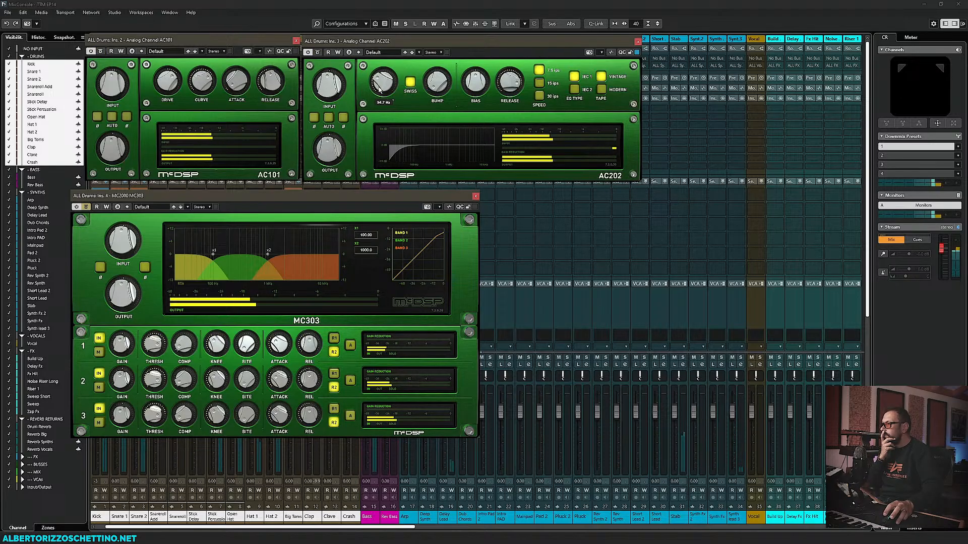
{"action": "left_click", "coordinate": [393, 101]}
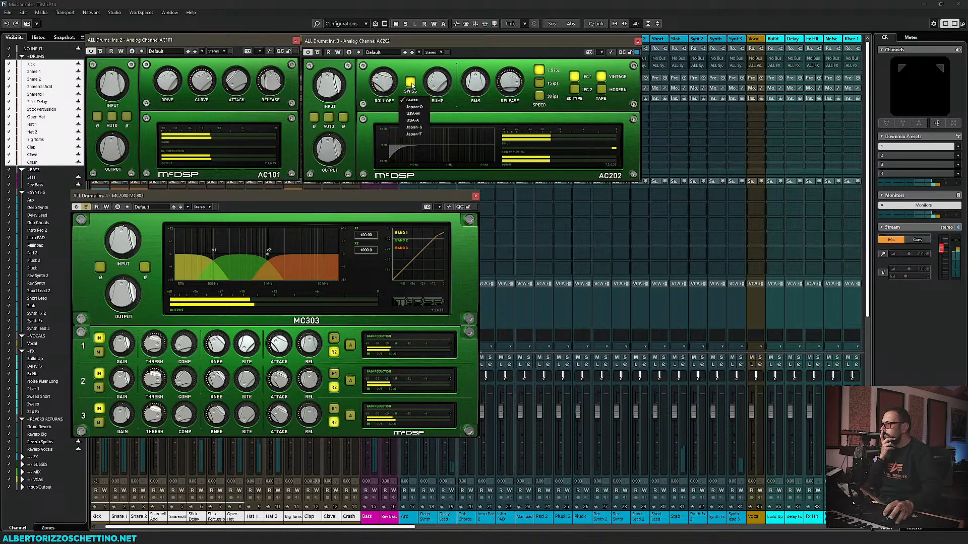
{"action": "left_click", "coordinate": [412, 113]}
{"action": "left_click_drag", "start_coordinate": [381, 92], "coordinate": [381, 107]}
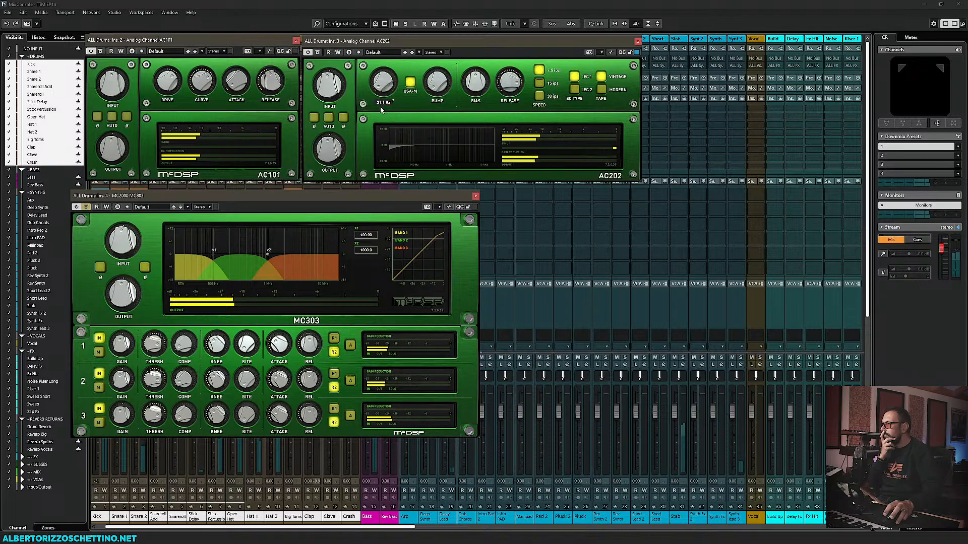
{"action": "left_click_drag", "start_coordinate": [436, 91], "coordinate": [381, 66]}
{"action": "left_click_drag", "start_coordinate": [332, 90], "coordinate": [334, 82]}
Step: Set the AC202 to 15 ips, audition both EQ and tape types, settle on IEC 1 and Vintage, and reset the bias
{"action": "left_click", "coordinate": [540, 84]}
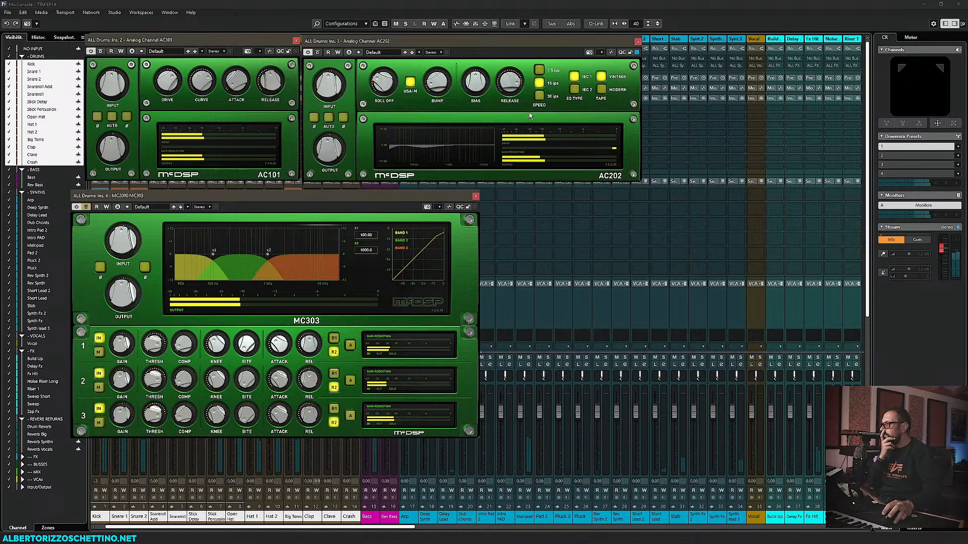
{"action": "left_click", "coordinate": [601, 91]}
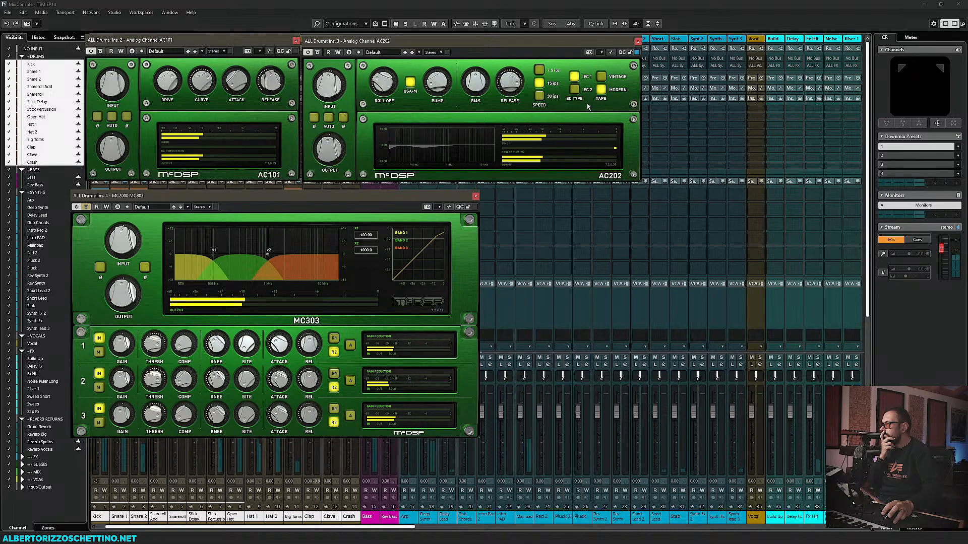
{"action": "left_click", "coordinate": [574, 90]}
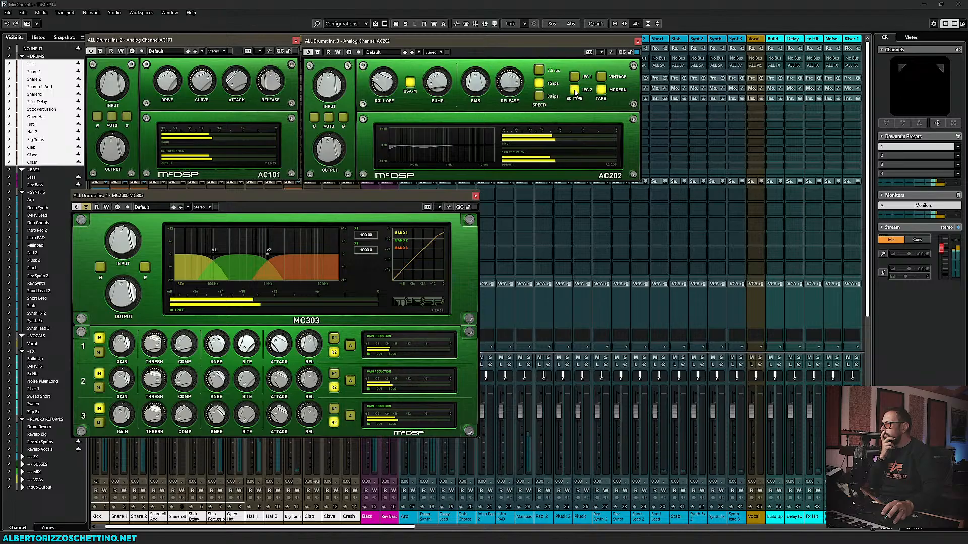
{"action": "left_click", "coordinate": [575, 78]}
{"action": "left_click", "coordinate": [601, 79]}
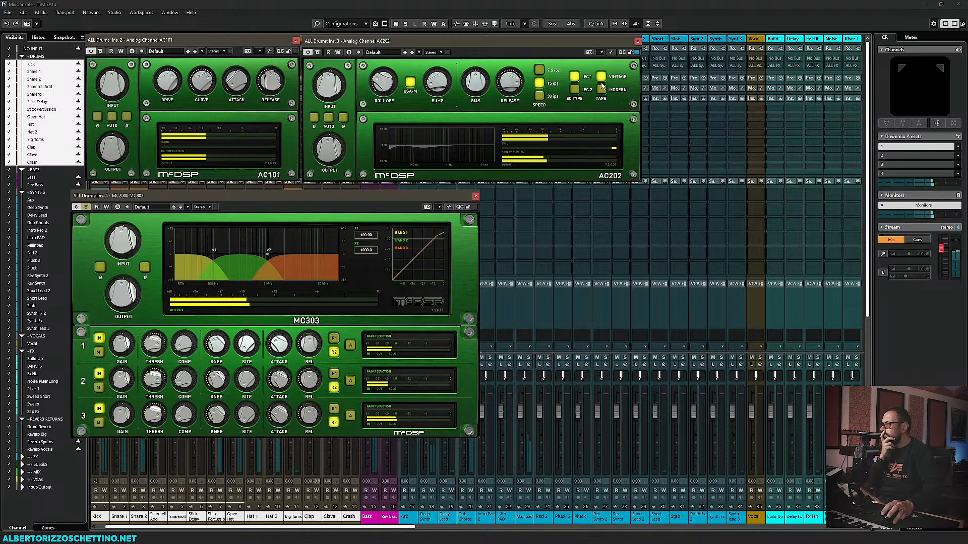
{"action": "left_click", "coordinate": [601, 91]}
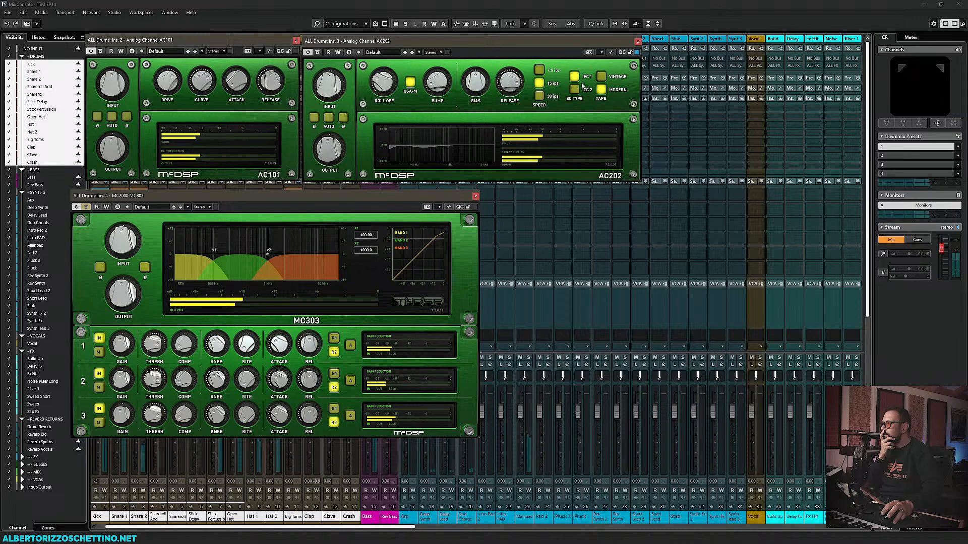
{"action": "left_click", "coordinate": [601, 77]}
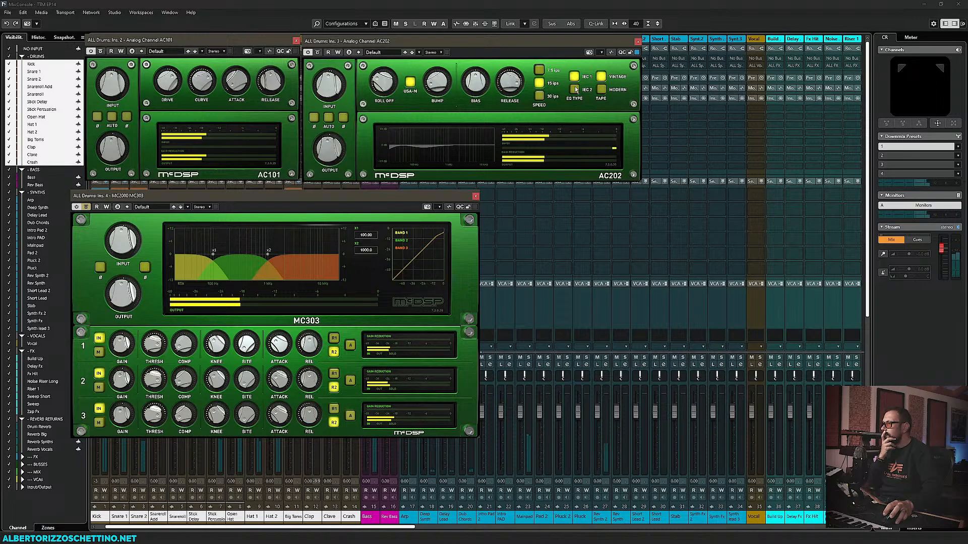
{"action": "left_click_drag", "start_coordinate": [476, 90], "coordinate": [477, 81]}
{"action": "double_click", "coordinate": [477, 81]}
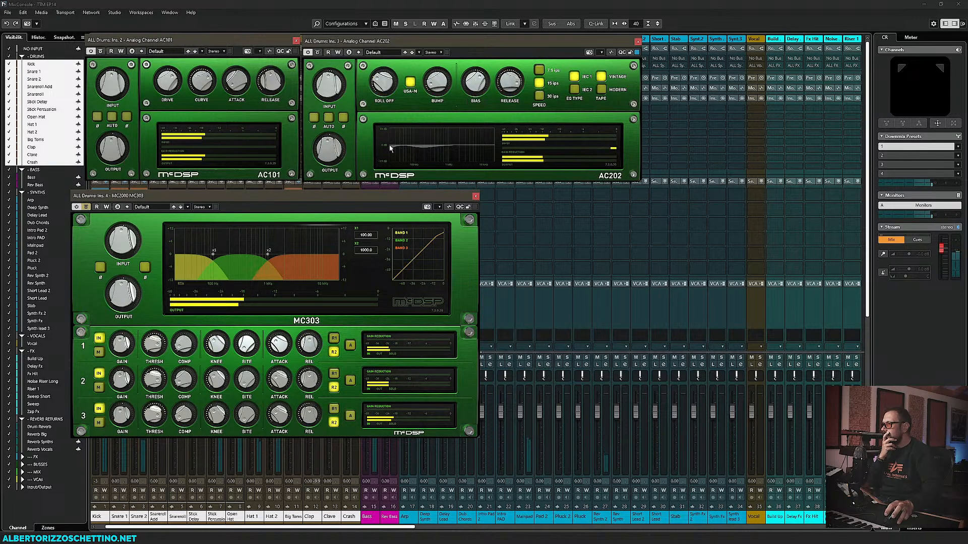
Step: Compare the drum bus with and without the AC101 and AC202 by toggling their bypasses during playback, leaving both active
{"action": "left_click", "coordinate": [318, 53]}
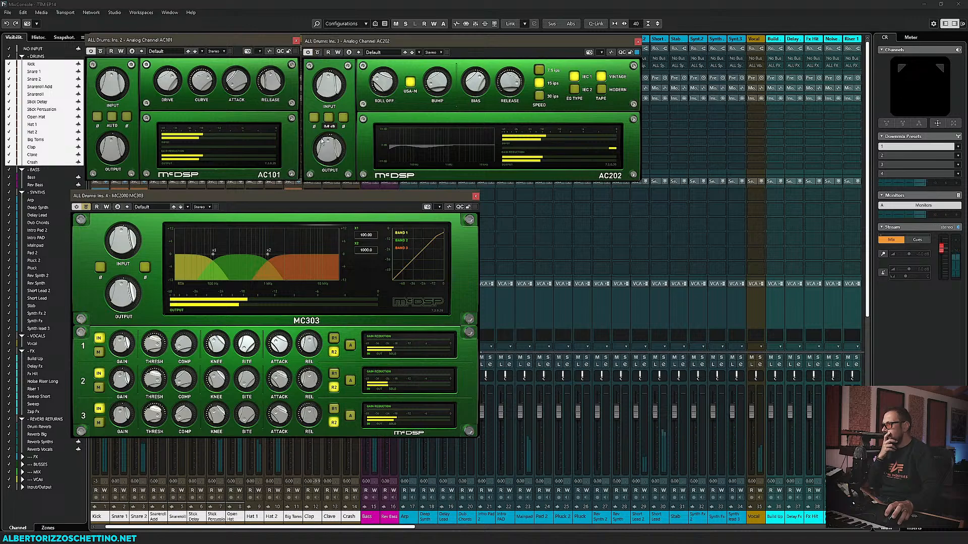
{"action": "left_click", "coordinate": [100, 51]}
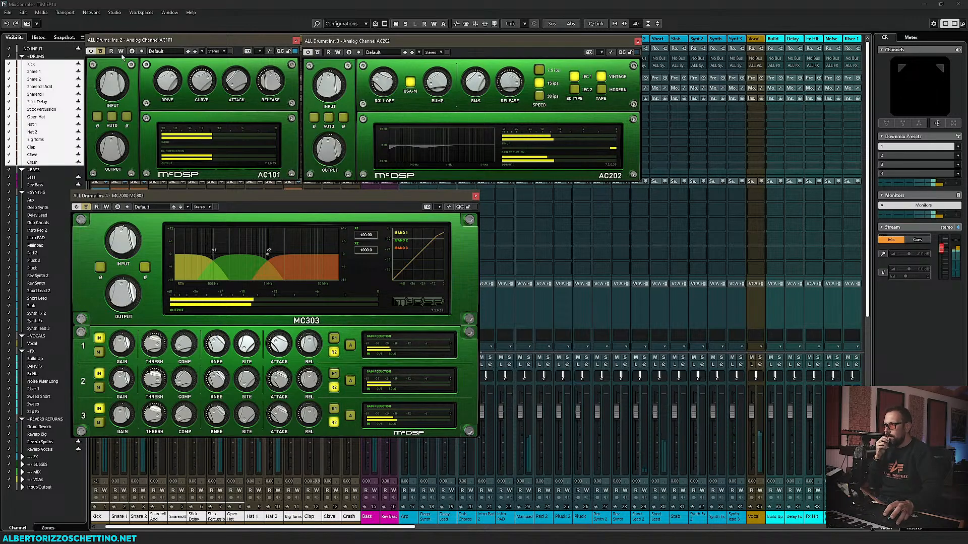
{"action": "left_click", "coordinate": [318, 52]}
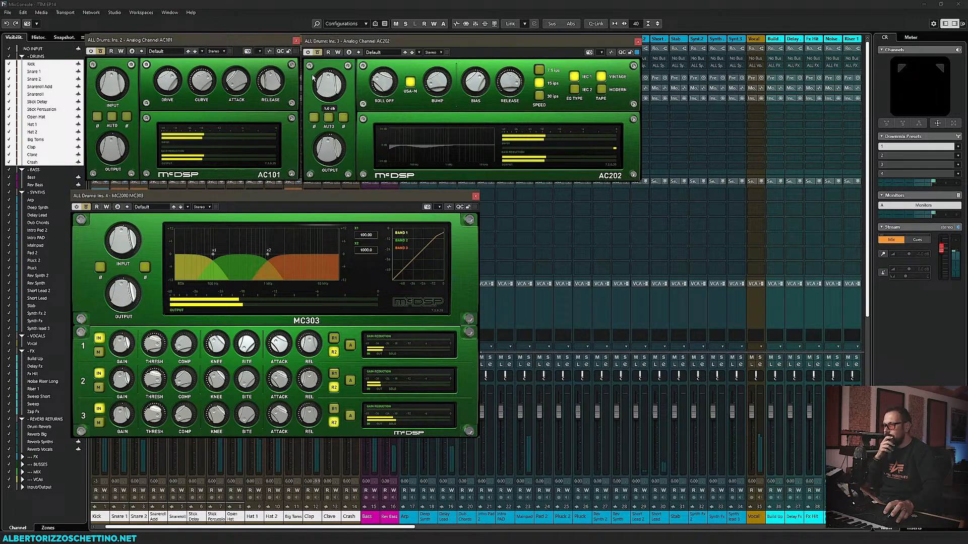
{"action": "left_click", "coordinate": [101, 51]}
{"action": "left_click", "coordinate": [317, 52]}
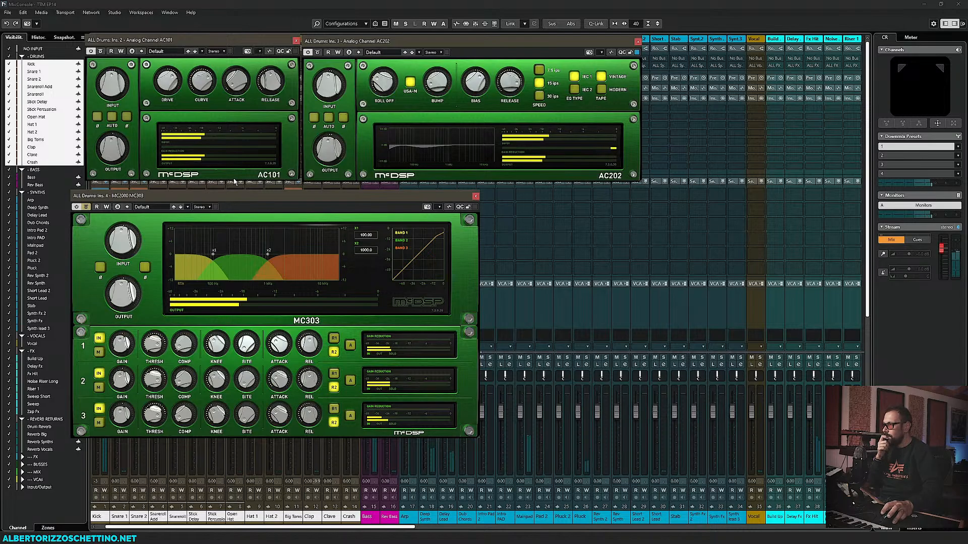
{"action": "left_click", "coordinate": [317, 52]}
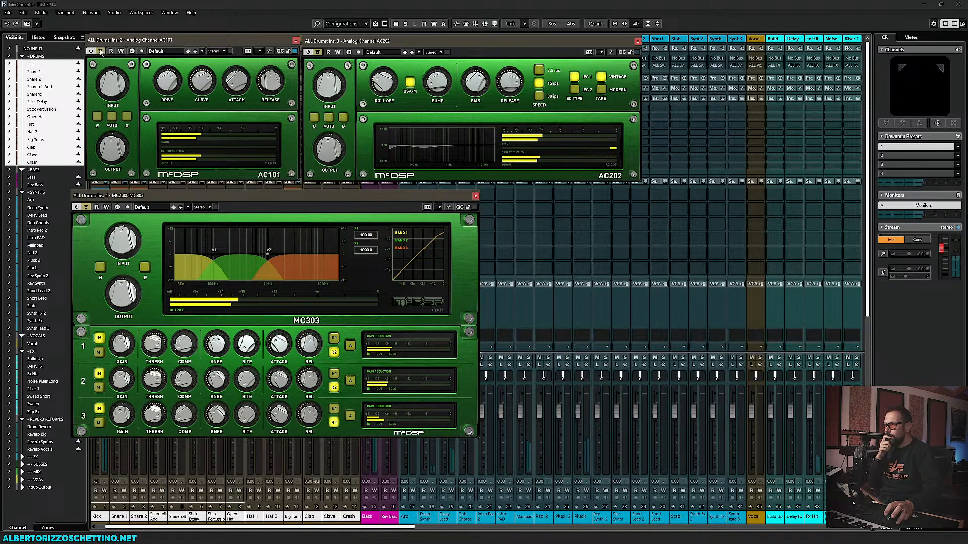
{"action": "left_click", "coordinate": [318, 53]}
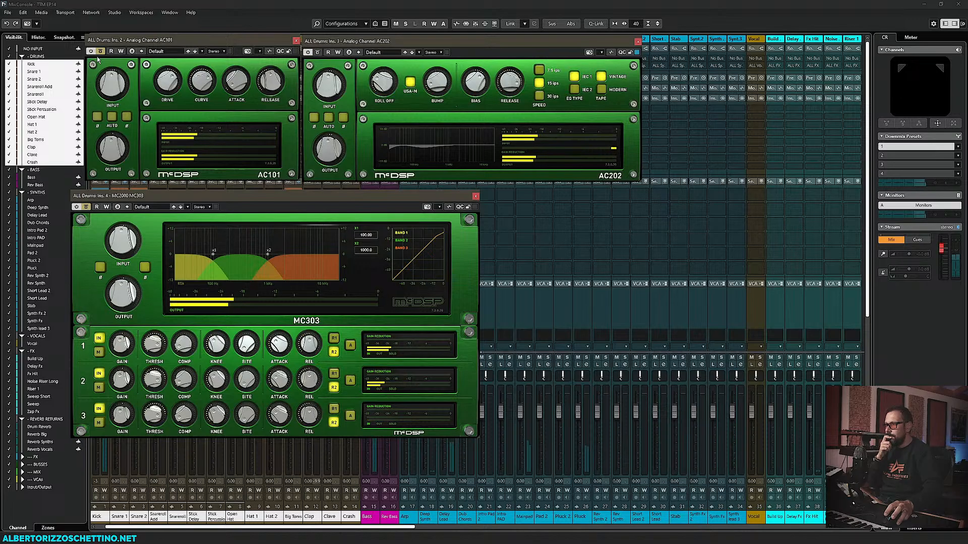
{"action": "left_click", "coordinate": [100, 52]}
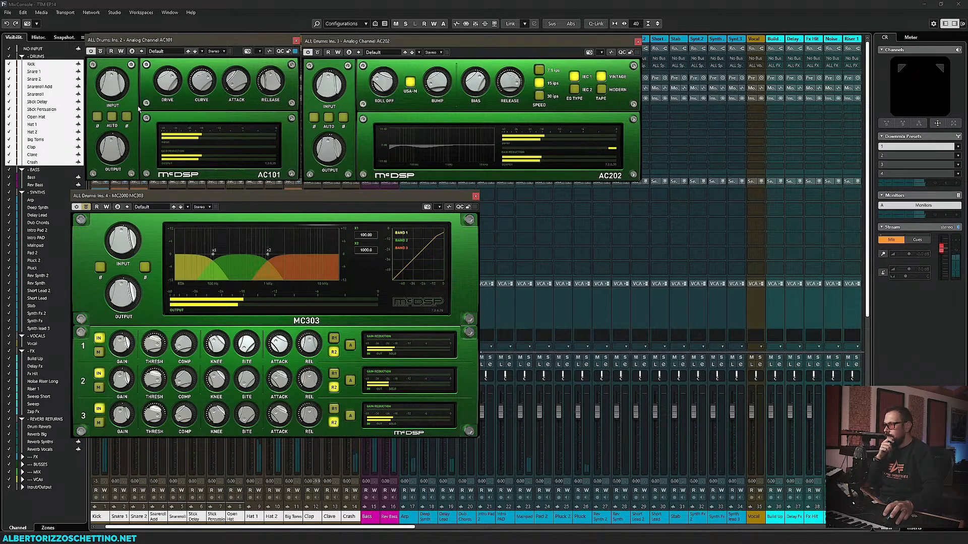
{"action": "left_click", "coordinate": [100, 52]}
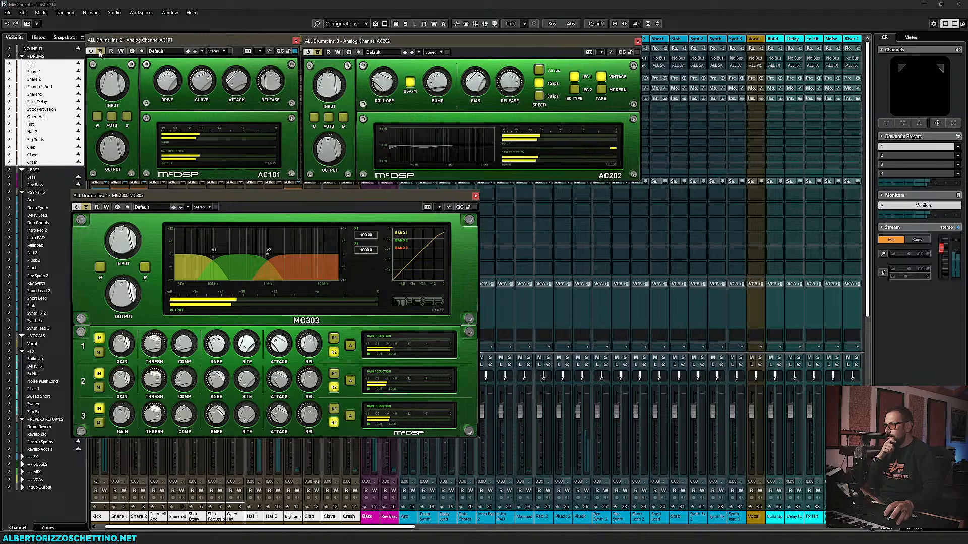
{"action": "left_click", "coordinate": [100, 52]}
{"action": "left_click", "coordinate": [327, 93]}
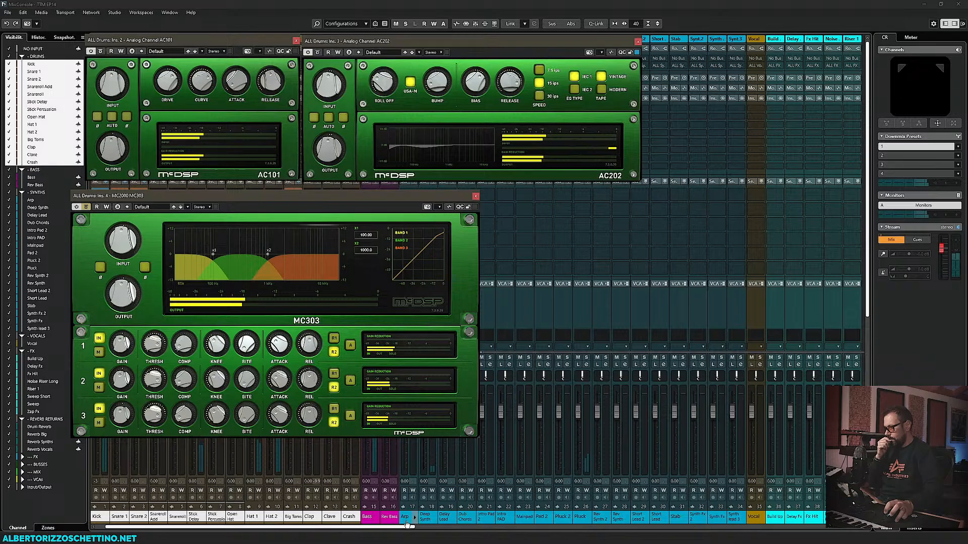
Step: Mute and unmute the -6 pitch-shift channel during playback to compare its contribution to the mix
{"action": "left_click_drag", "start_coordinate": [406, 524], "coordinate": [617, 528]}
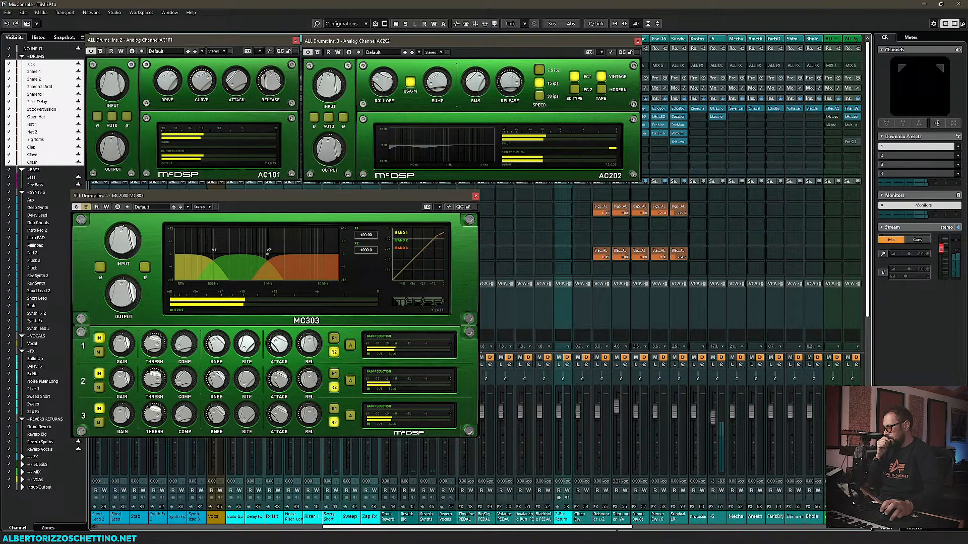
{"action": "left_click", "coordinate": [713, 357]}
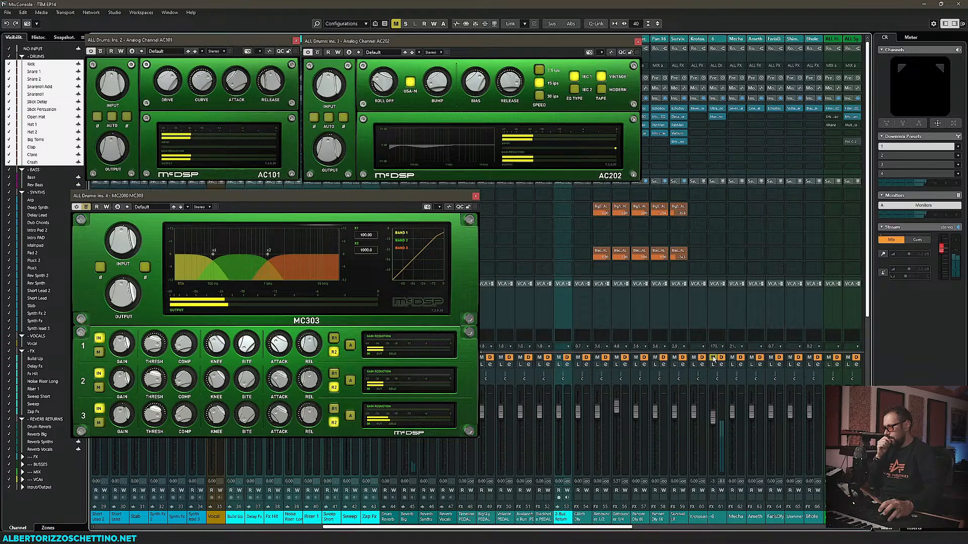
{"action": "left_click", "coordinate": [713, 357]}
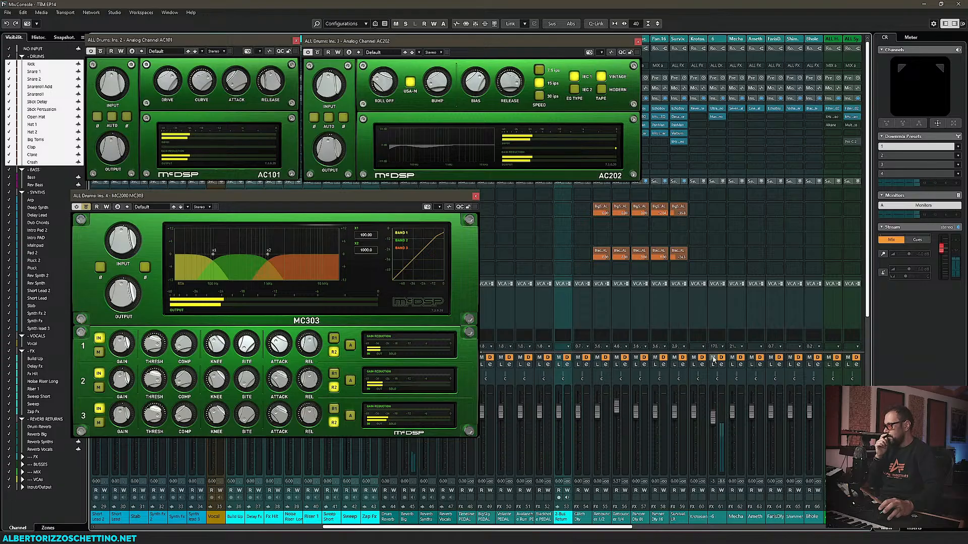
Step: Insert kHs Stereo in the -6 channel's third insert slot and place its window beside the MC303
{"action": "left_click", "coordinate": [722, 126]}
{"action": "type", "text": "khs"}
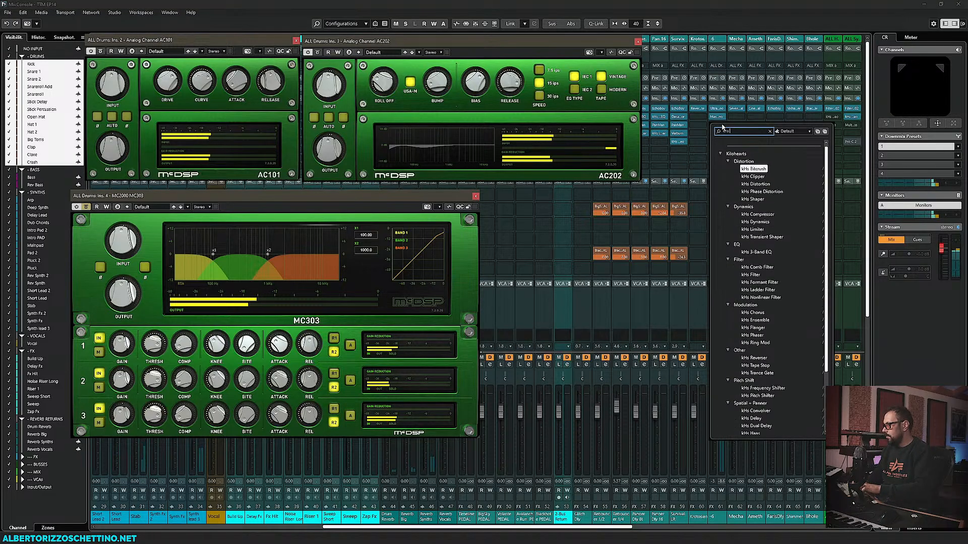
{"action": "type", "text": " ste"}
{"action": "key", "text": "Return"}
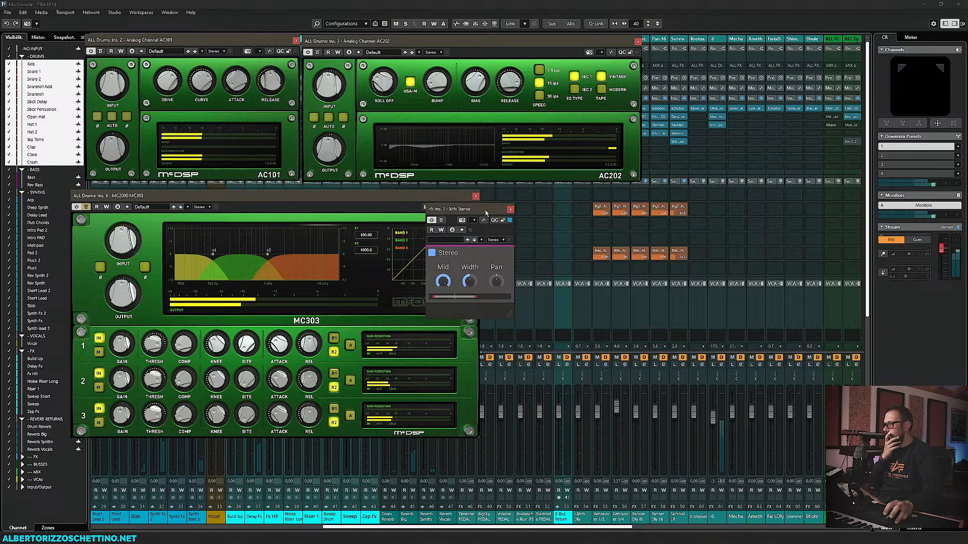
{"action": "left_click_drag", "start_coordinate": [486, 213], "coordinate": [546, 207]}
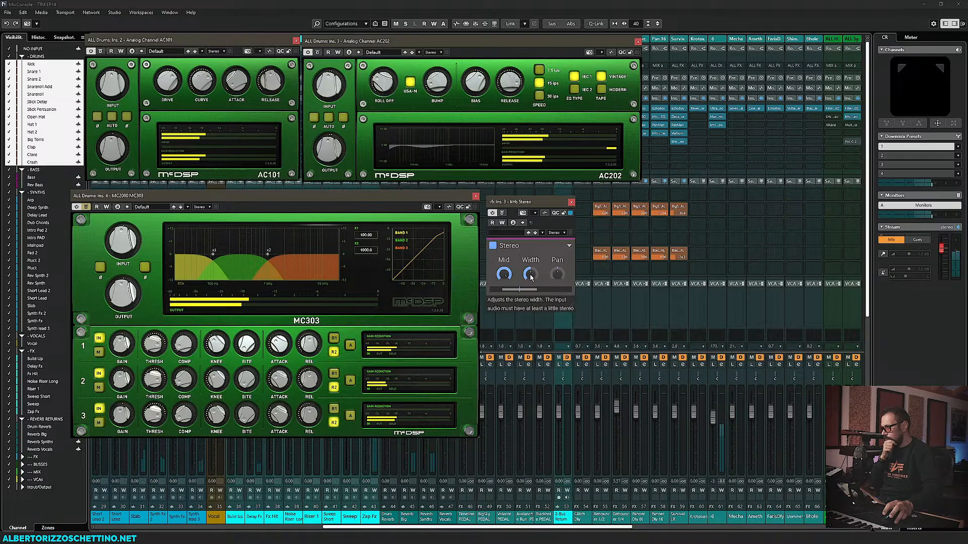
Step: Adjust the width and try the pan in the -6 channel's kHs Stereo, compare it with and without processing, and leave it bypassed
{"action": "left_click_drag", "start_coordinate": [531, 277], "coordinate": [557, 258]}
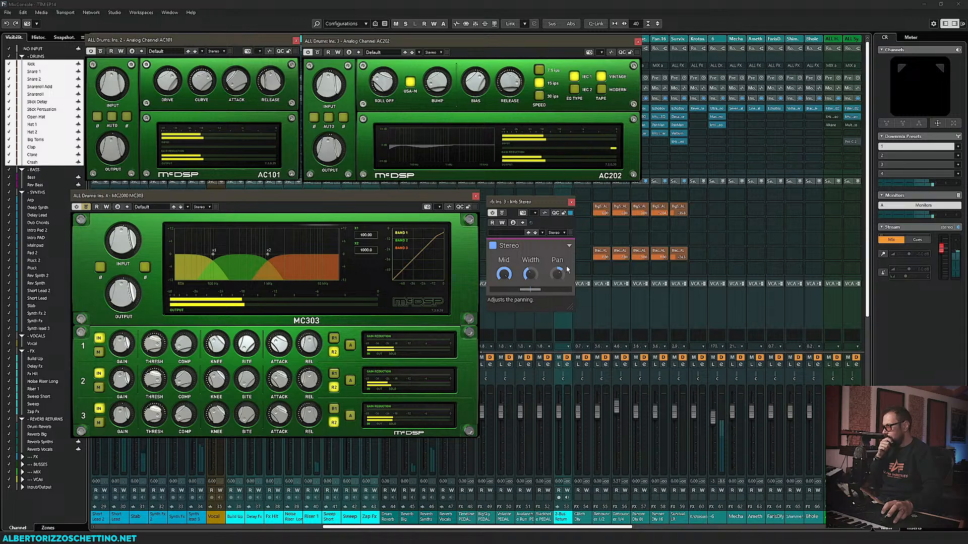
{"action": "left_click", "coordinate": [493, 247]}
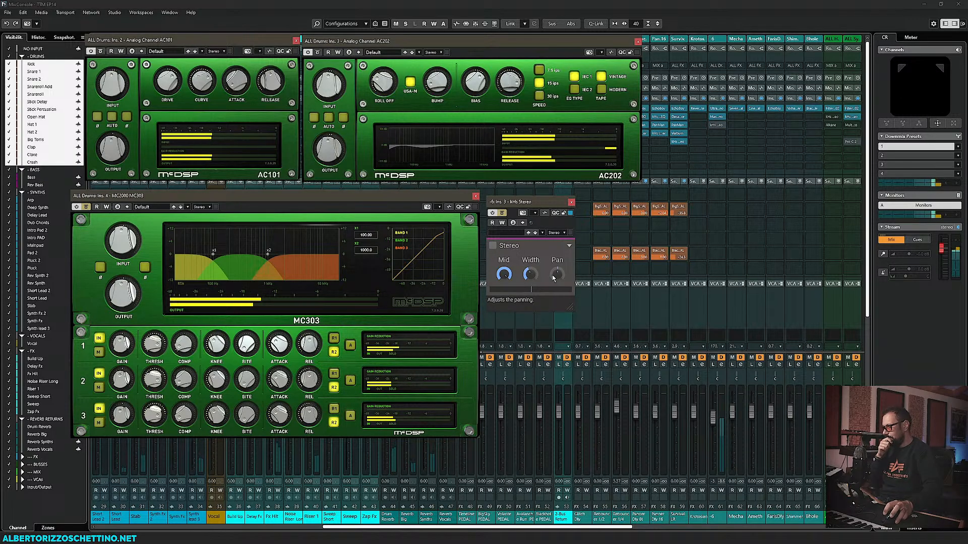
{"action": "left_click", "coordinate": [503, 213]}
{"action": "left_click", "coordinate": [503, 213]}
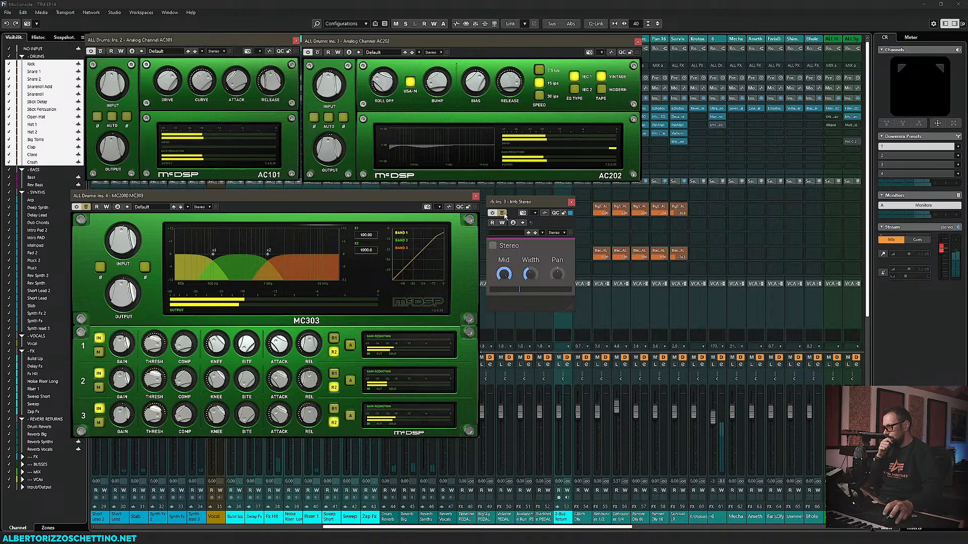
{"action": "left_click", "coordinate": [503, 213]}
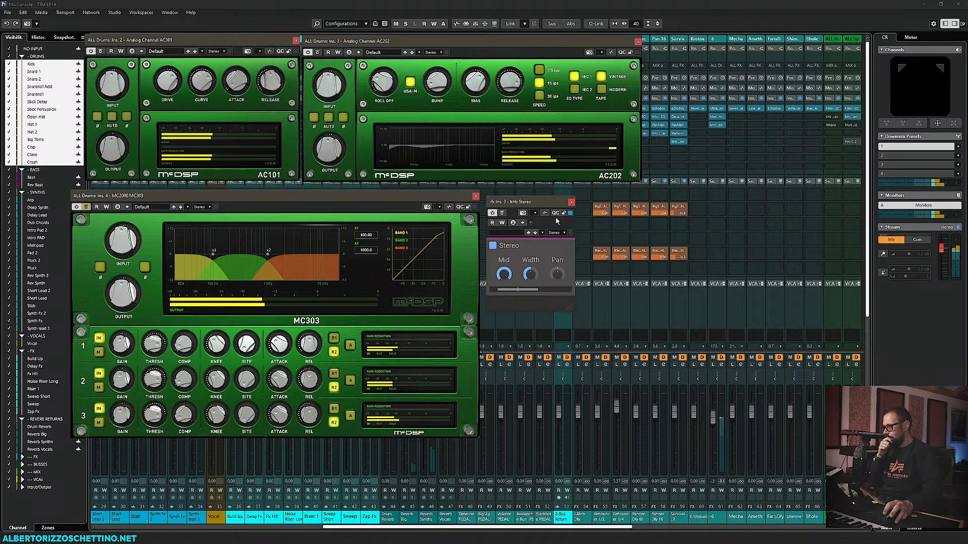
{"action": "mouse_move", "coordinate": [529, 275]}
{"action": "left_mouse_down"}
{"action": "mouse_move", "coordinate": [528, 308]}
{"action": "mouse_move", "coordinate": [530, 227]}
{"action": "mouse_move", "coordinate": [531, 283]}
{"action": "mouse_move", "coordinate": [531, 266]}
{"action": "left_mouse_up"}
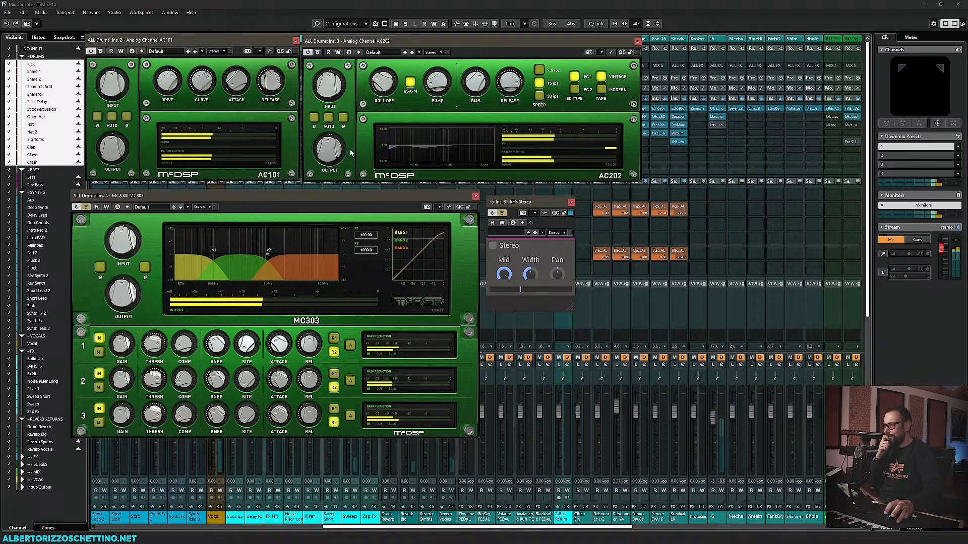
Step: Compare the drum bus during playback with the AC202 and AC101 bypassed and active, leaving both active
{"action": "left_click", "coordinate": [317, 52]}
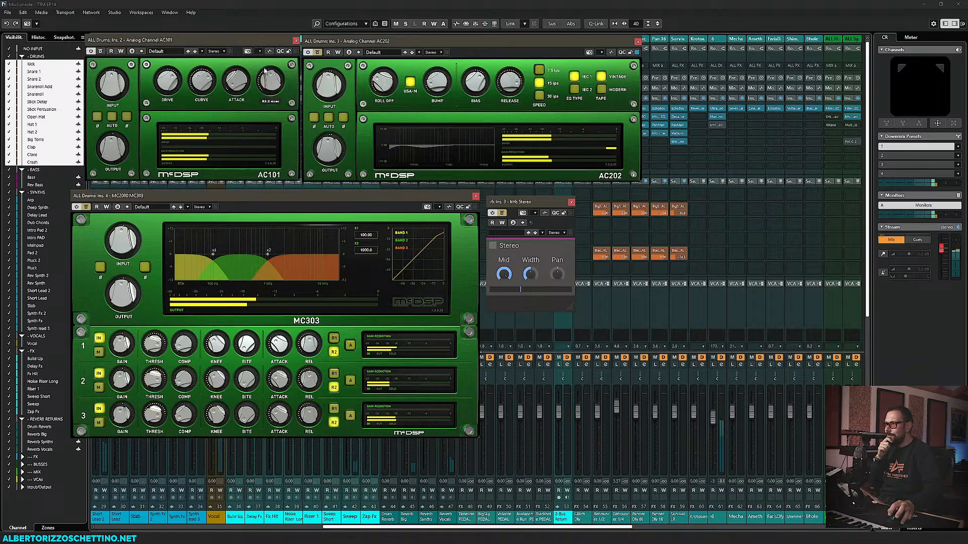
{"action": "left_click", "coordinate": [317, 53]}
{"action": "left_click", "coordinate": [100, 51]}
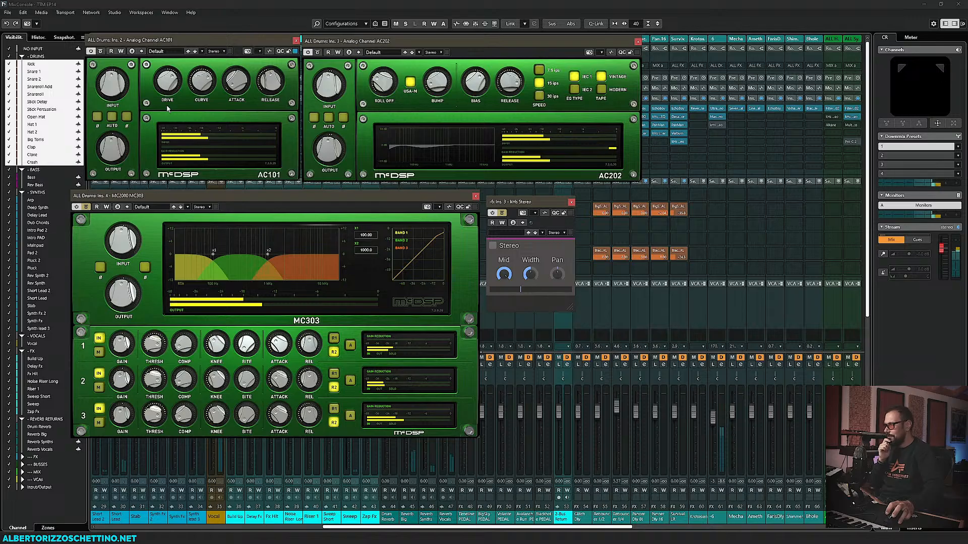
{"action": "left_click", "coordinate": [317, 53]}
{"action": "left_click", "coordinate": [101, 52]}
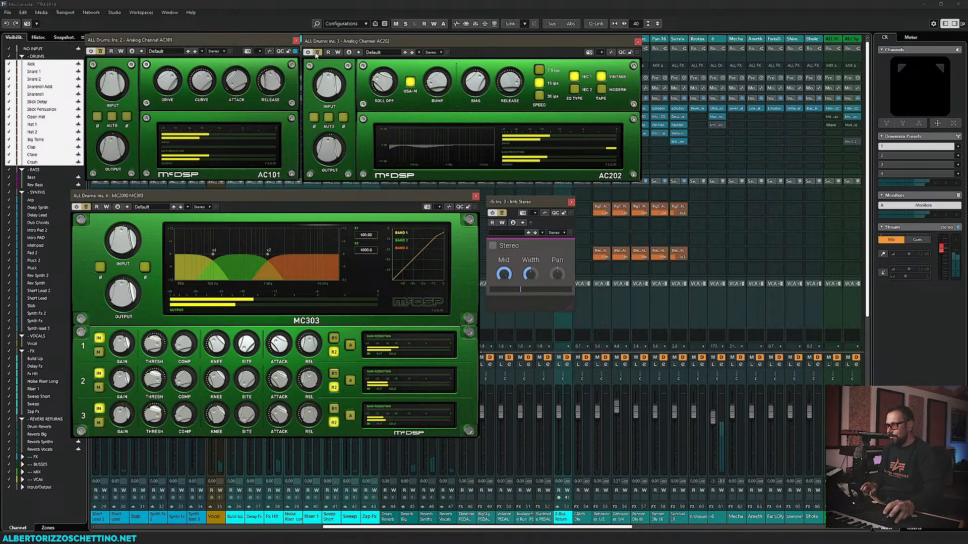
{"action": "left_click", "coordinate": [317, 52]}
{"action": "left_click", "coordinate": [100, 52]}
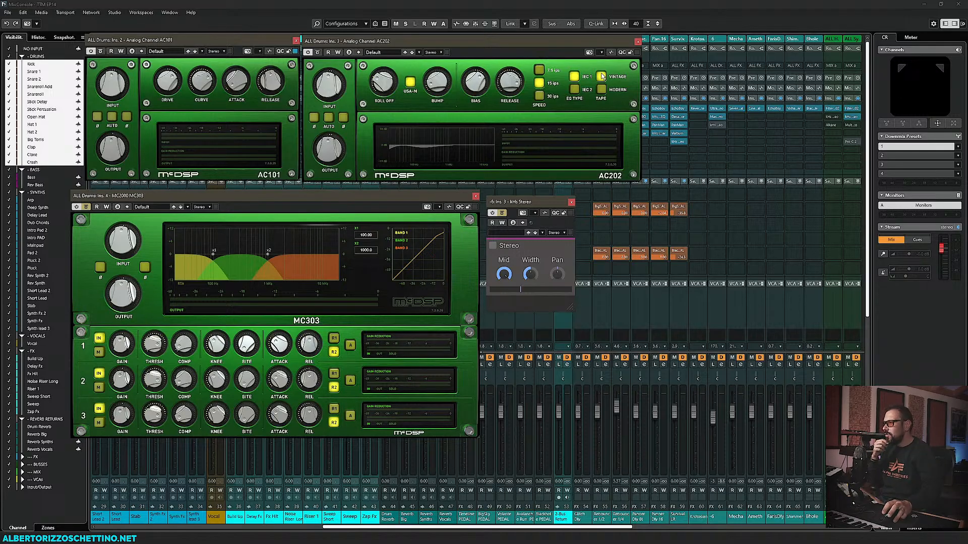
{"action": "left_click", "coordinate": [601, 76]}
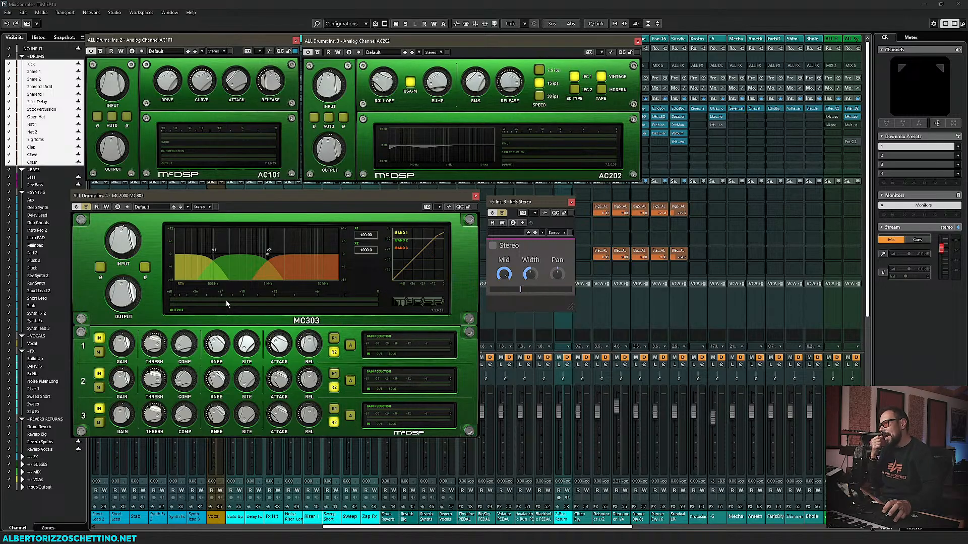
{"action": "key", "text": "F3"}
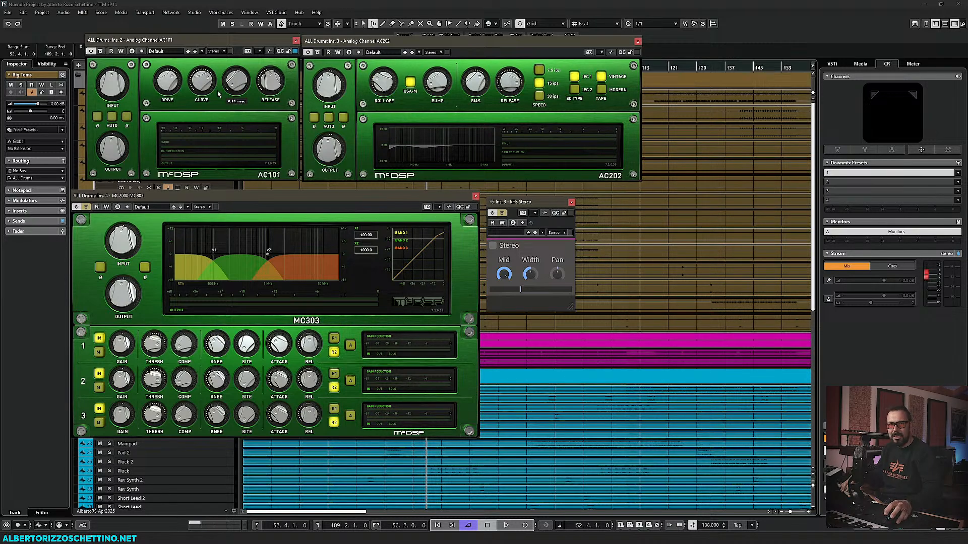
{"action": "key", "text": "F3"}
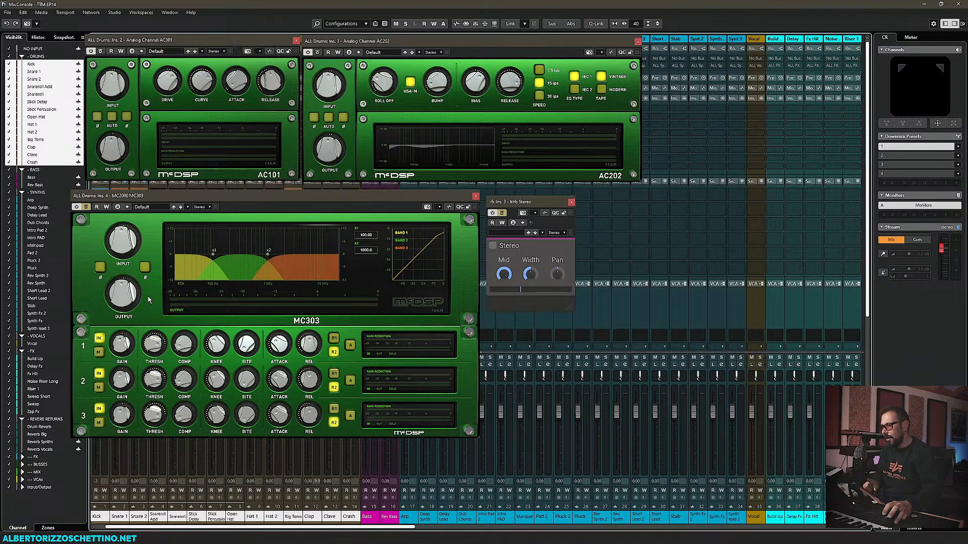
Step: Start playback, audition the MC303's three bands separately through their M switches, and take the plug-in out of bypass
{"action": "key", "text": "space"}
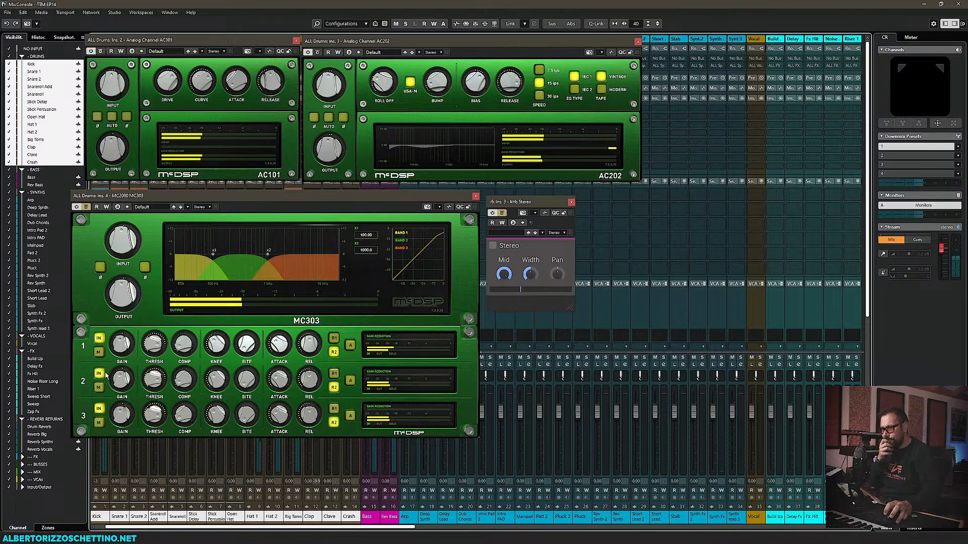
{"action": "left_click", "coordinate": [98, 389]}
{"action": "left_click", "coordinate": [97, 388]}
{"action": "left_click", "coordinate": [98, 353]}
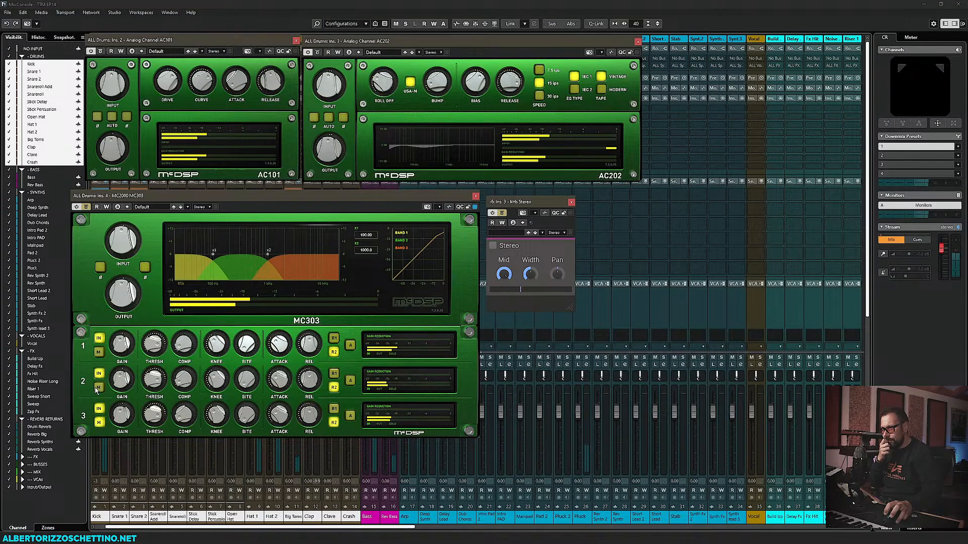
{"action": "left_click", "coordinate": [99, 423]}
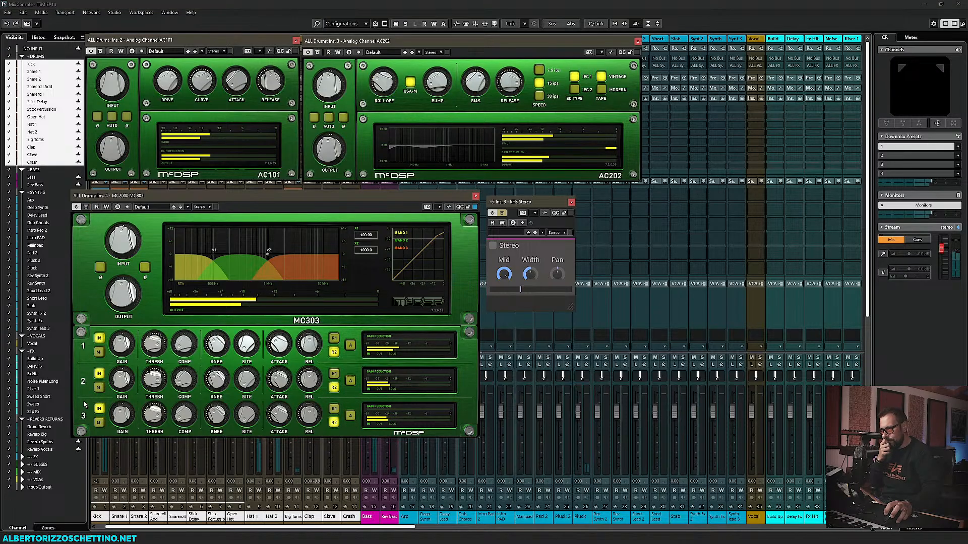
Step: Compare MC303 bands 2 and 3 with and without compression, leaving both bands engaged
{"action": "left_click", "coordinate": [99, 374]}
{"action": "left_click", "coordinate": [100, 409]}
{"action": "left_click", "coordinate": [100, 408]}
{"action": "left_click", "coordinate": [98, 373]}
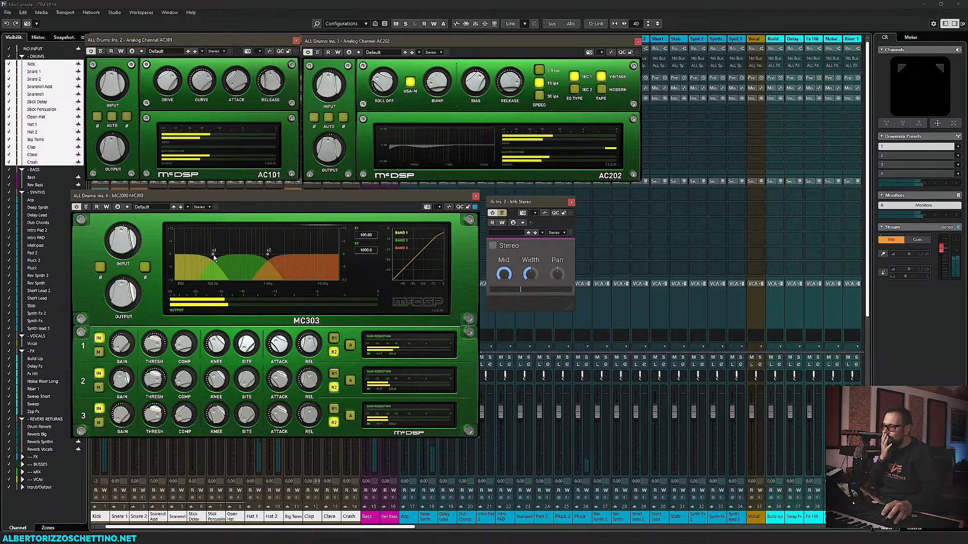
Step: Tune the MC303 crossovers by ear, setting the low one to about 101 Hz and the high one to about 2.3 kHz
{"action": "left_click_drag", "start_coordinate": [213, 257], "coordinate": [215, 259]}
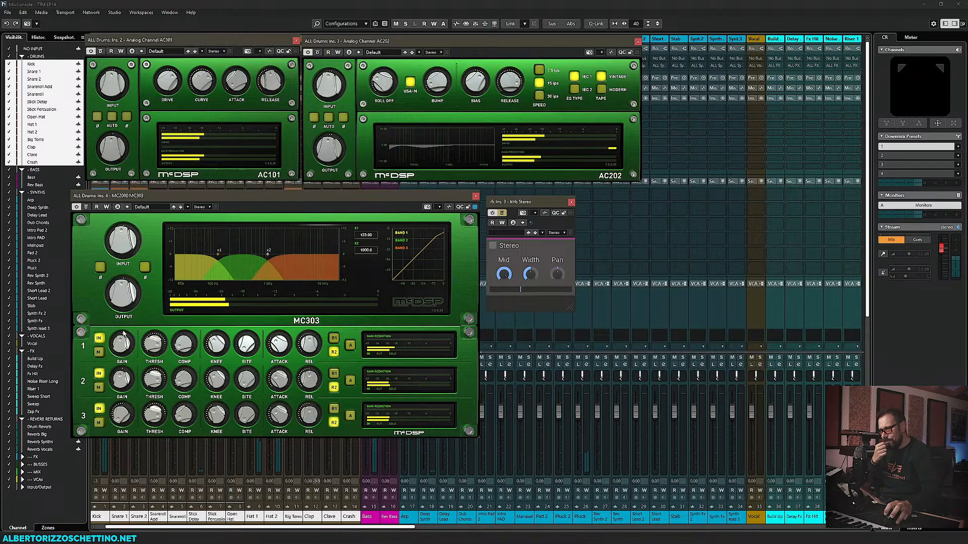
{"action": "left_click_drag", "start_coordinate": [123, 342], "coordinate": [124, 344]}
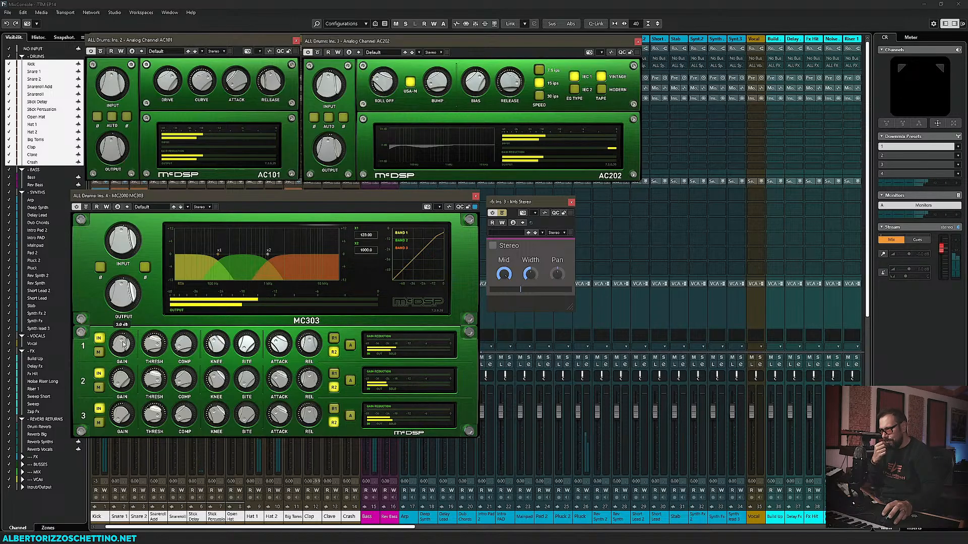
{"action": "left_click_drag", "start_coordinate": [219, 255], "coordinate": [214, 258]}
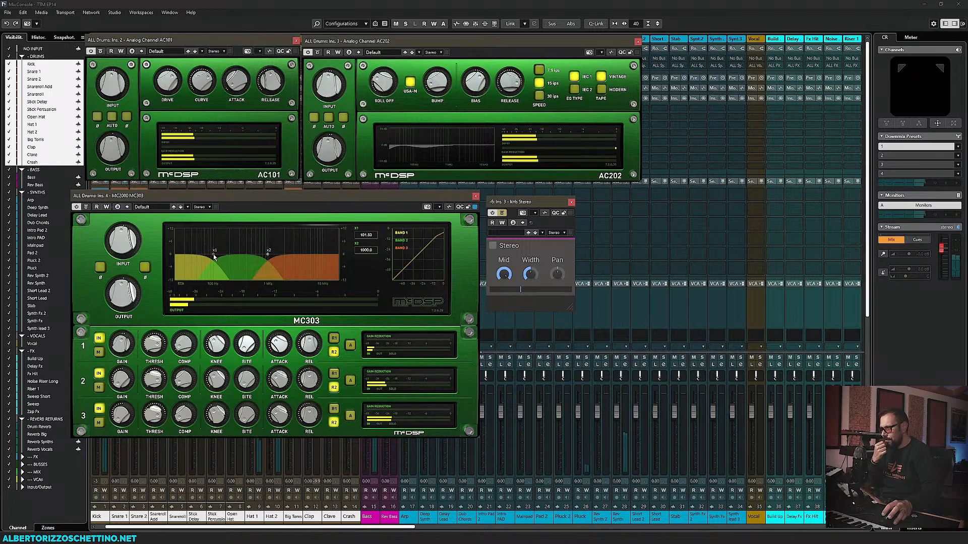
{"action": "mouse_move", "coordinate": [121, 419]}
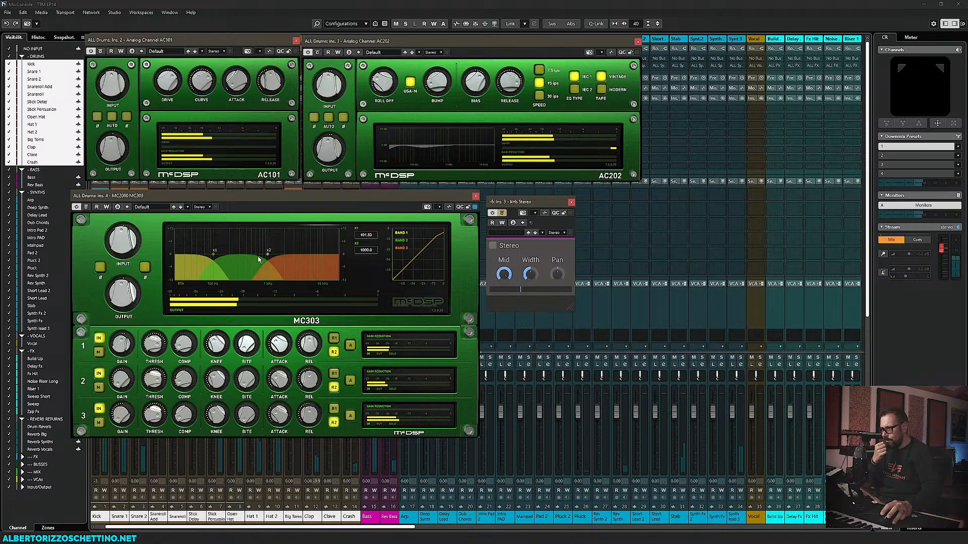
{"action": "left_click_drag", "start_coordinate": [268, 254], "coordinate": [288, 257]}
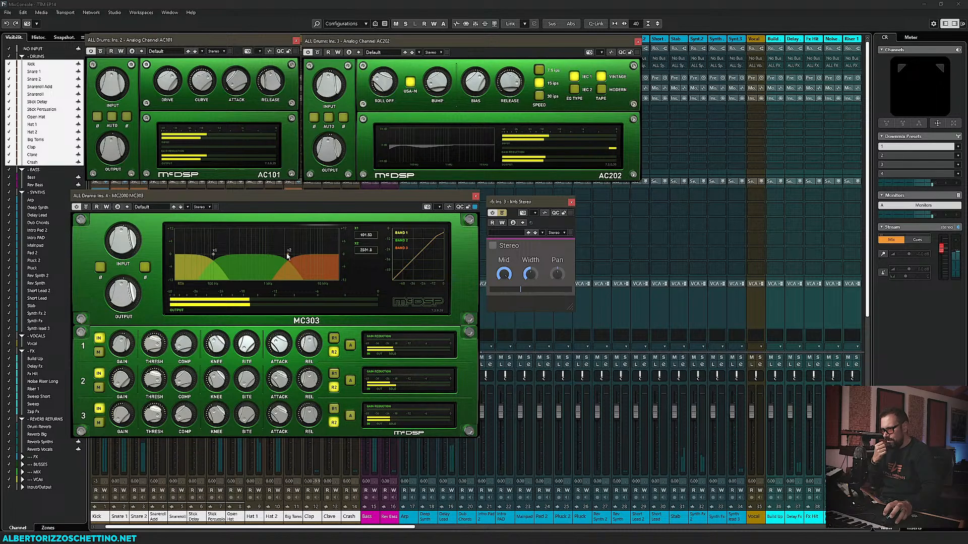
{"action": "mouse_move", "coordinate": [118, 424]}
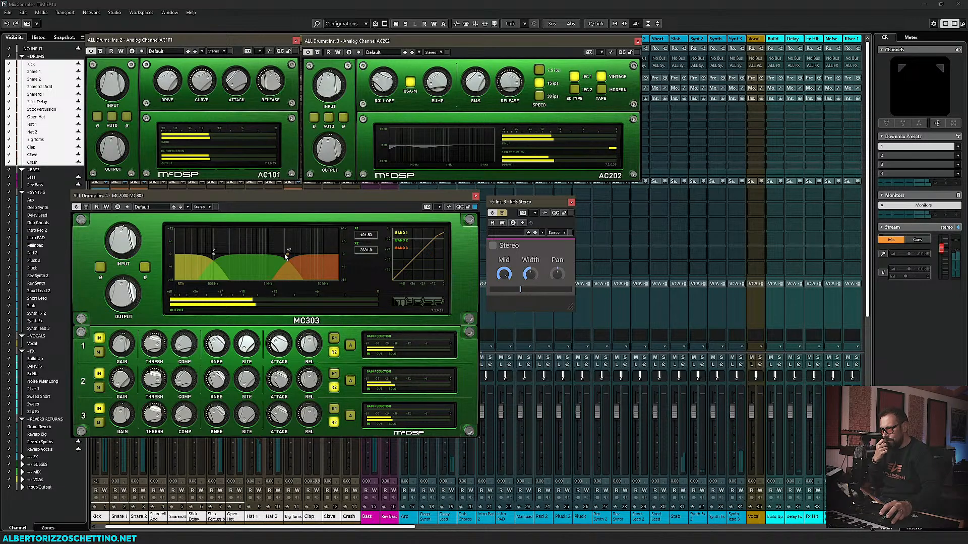
{"action": "mouse_move", "coordinate": [285, 256]}
{"action": "left_mouse_down"}
{"action": "mouse_move", "coordinate": [298, 257]}
{"action": "mouse_move", "coordinate": [257, 258]}
{"action": "mouse_move", "coordinate": [289, 260]}
{"action": "left_mouse_up"}
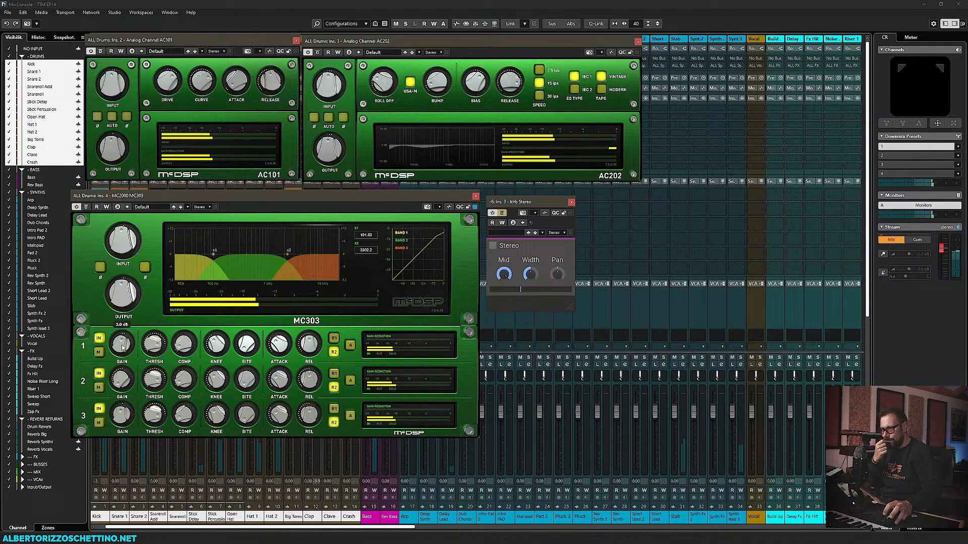
Step: Check the MC303 band gains, reshape band 2's threshold, compression ratio and attack, and compare that band with and without compression
{"action": "left_click_drag", "start_coordinate": [122, 347], "coordinate": [123, 355]}
{"action": "left_click_drag", "start_coordinate": [122, 416], "coordinate": [121, 421]}
{"action": "left_click_drag", "start_coordinate": [122, 382], "coordinate": [123, 349]}
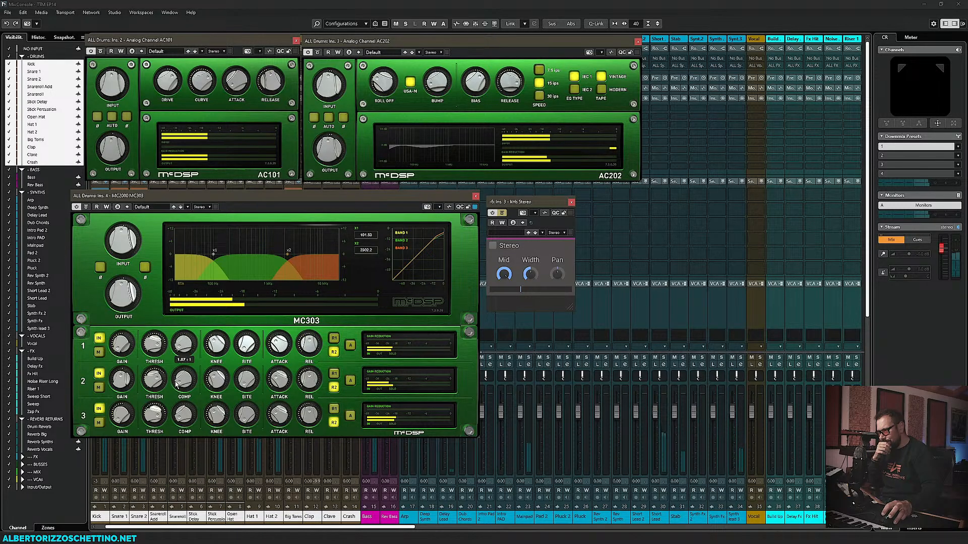
{"action": "left_click_drag", "start_coordinate": [160, 387], "coordinate": [158, 401]}
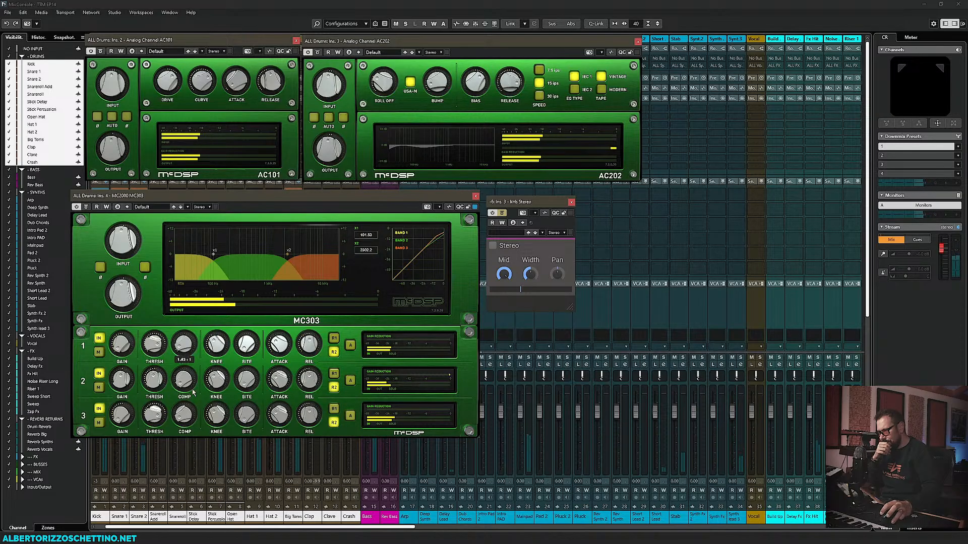
{"action": "left_click_drag", "start_coordinate": [279, 379], "coordinate": [279, 347]}
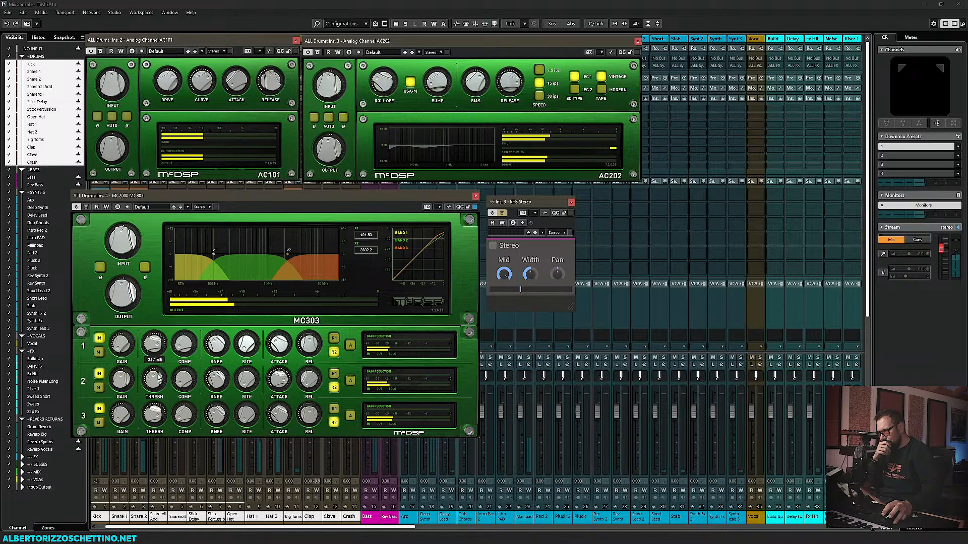
{"action": "left_click_drag", "start_coordinate": [158, 379], "coordinate": [158, 385]}
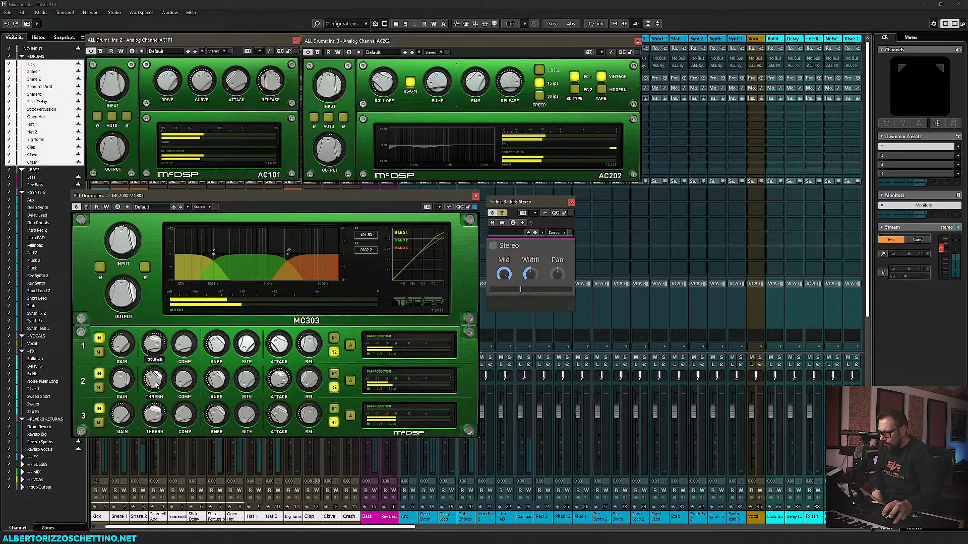
{"action": "left_click", "coordinate": [99, 374]}
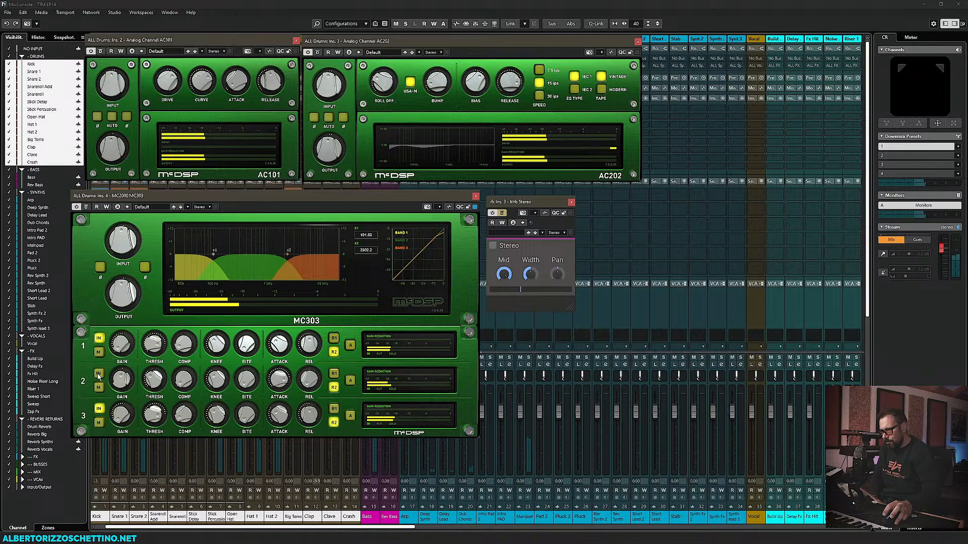
{"action": "left_click", "coordinate": [99, 374]}
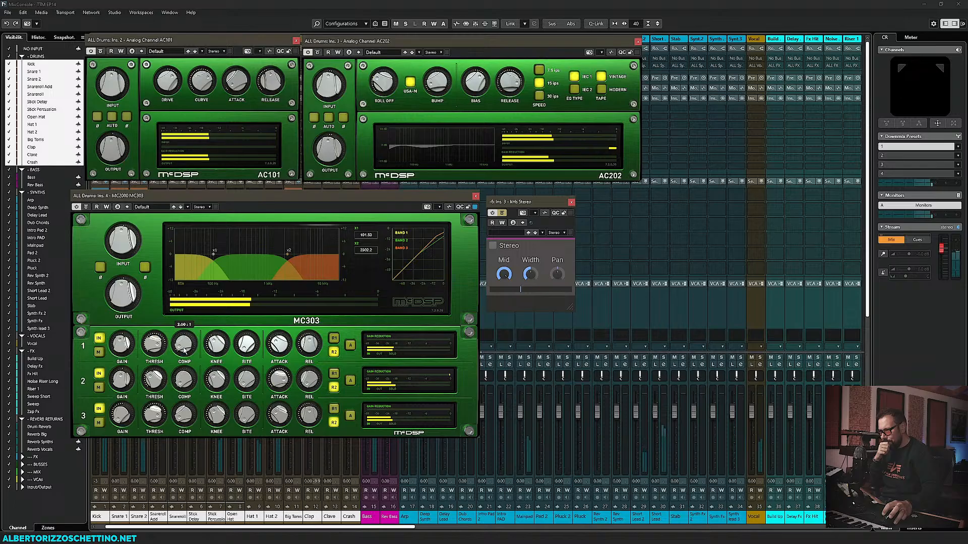
Step: Adjust MC303 band 1's compression ratio, attack, bite and threshold, and compare that band with and without compression
{"action": "left_click_drag", "start_coordinate": [185, 352], "coordinate": [212, 347]}
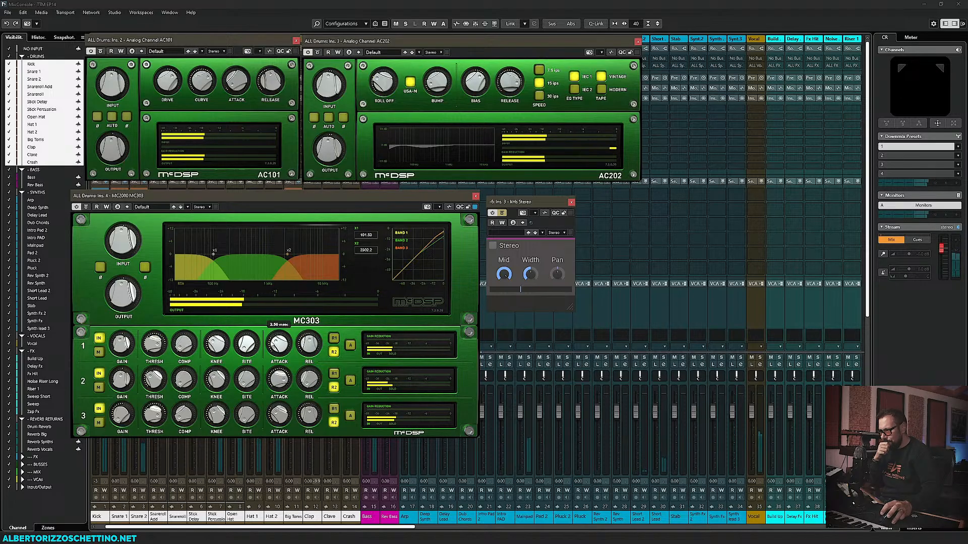
{"action": "left_click_drag", "start_coordinate": [279, 345], "coordinate": [296, 319]}
{"action": "left_click_drag", "start_coordinate": [245, 346], "coordinate": [245, 322]}
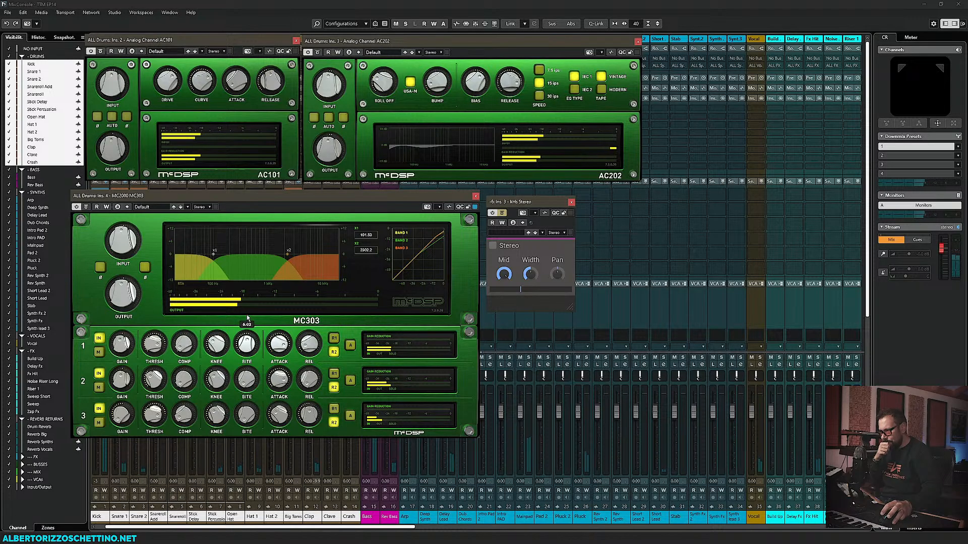
{"action": "left_click_drag", "start_coordinate": [154, 347], "coordinate": [120, 345]}
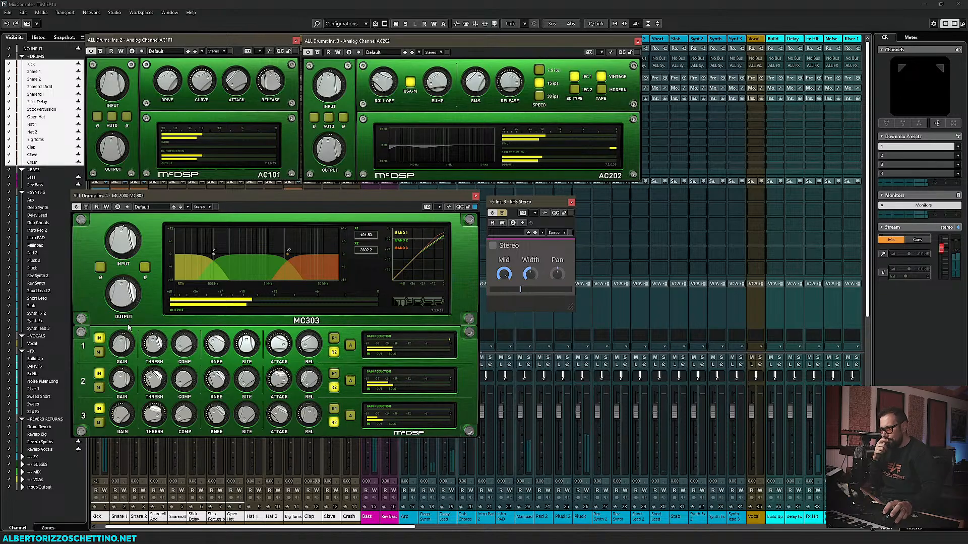
{"action": "left_click", "coordinate": [99, 338]}
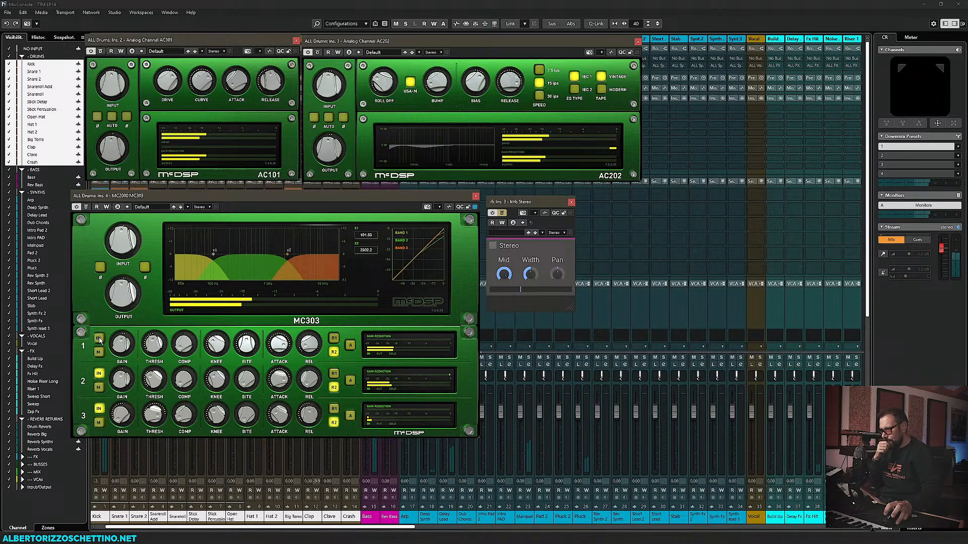
{"action": "left_click", "coordinate": [99, 338]}
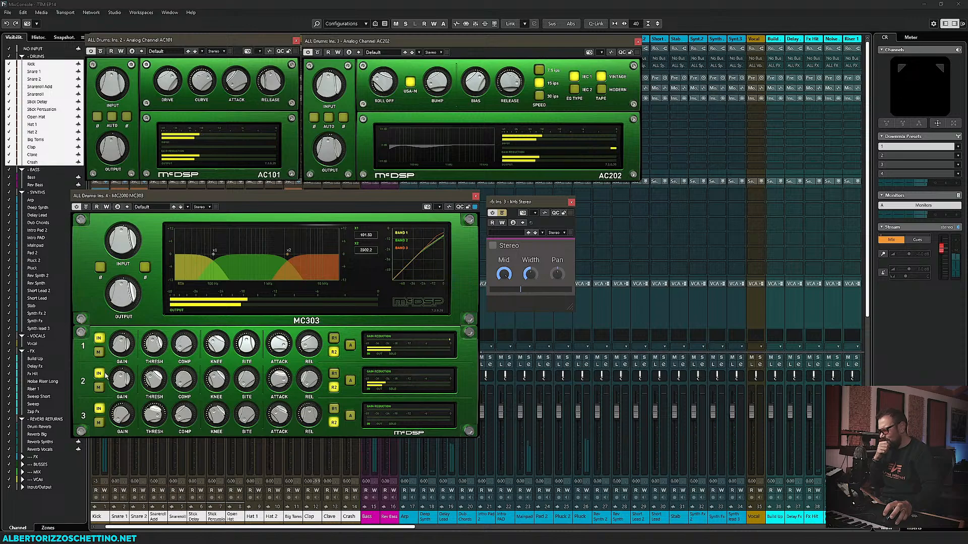
{"action": "mouse_move", "coordinate": [121, 416]}
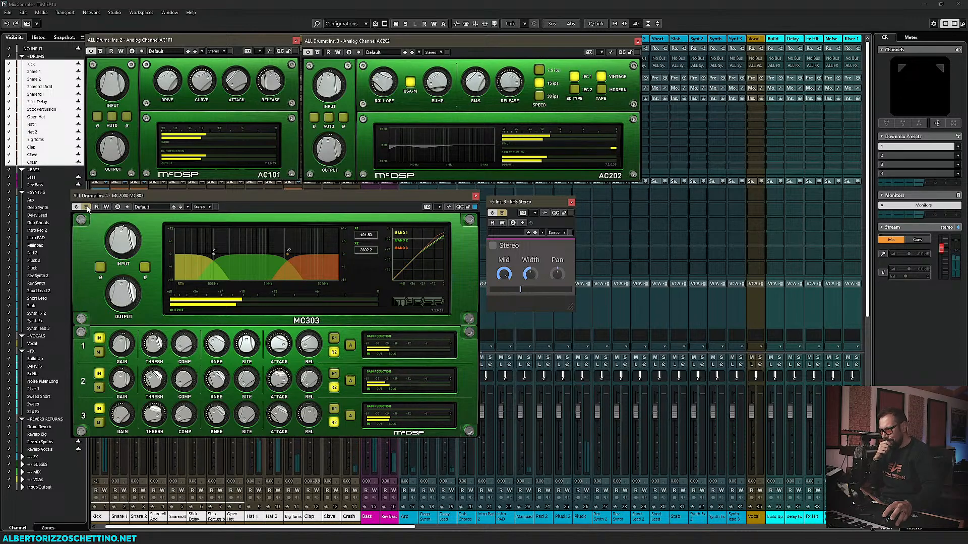
Step: Adjust MC303 band 3's threshold, attack, release and bite, check the band gains, and compare that band with and without compression
{"action": "left_click_drag", "start_coordinate": [119, 411], "coordinate": [119, 379]}
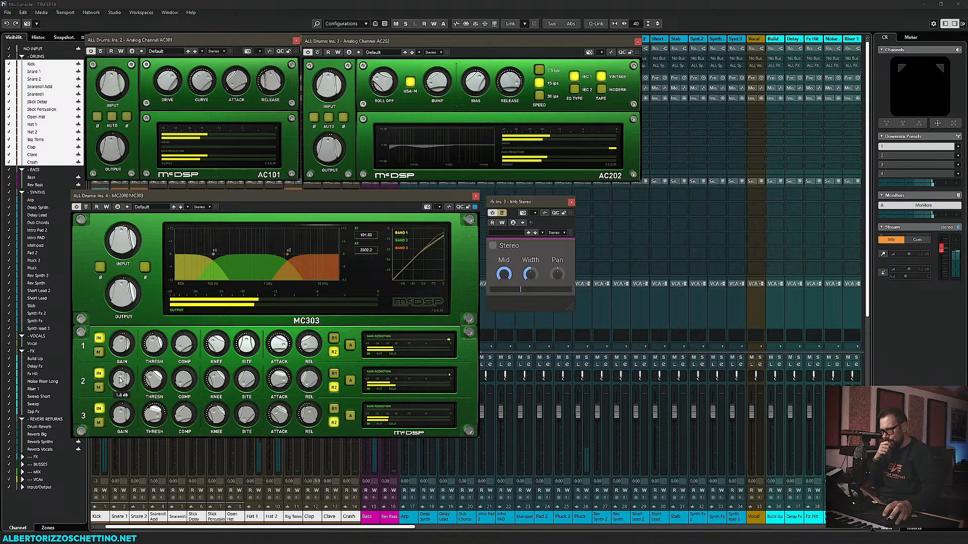
{"action": "left_click_drag", "start_coordinate": [154, 379], "coordinate": [179, 413]}
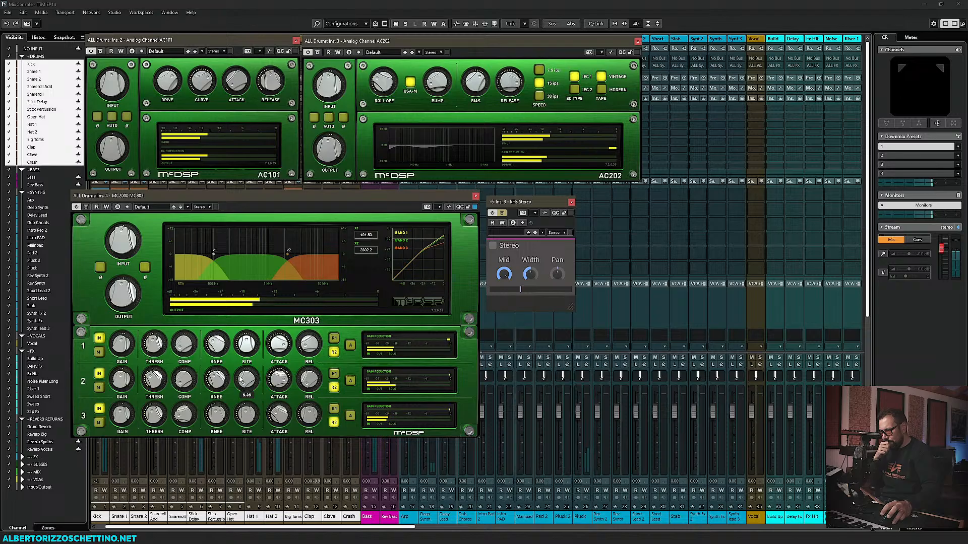
{"action": "left_click_drag", "start_coordinate": [277, 414], "coordinate": [274, 421]}
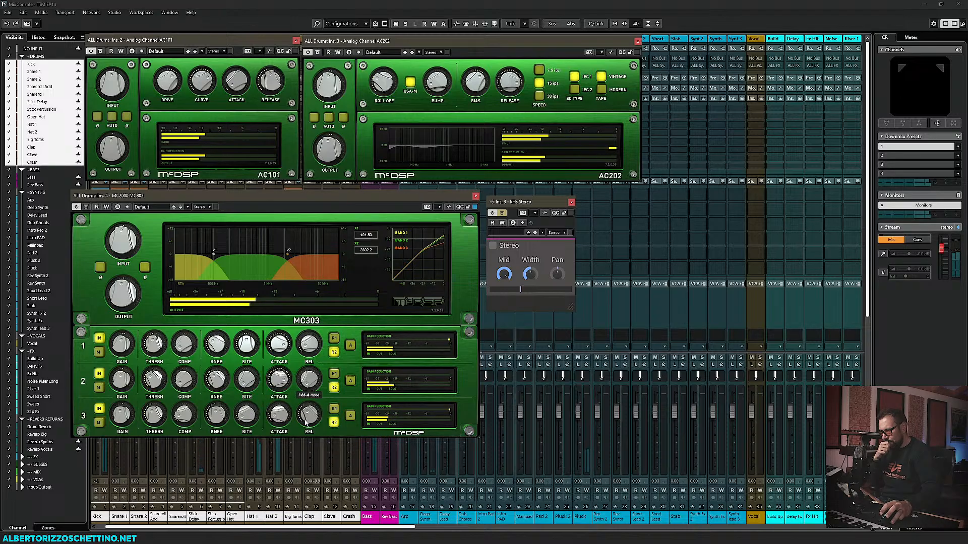
{"action": "left_click_drag", "start_coordinate": [149, 423], "coordinate": [153, 427]}
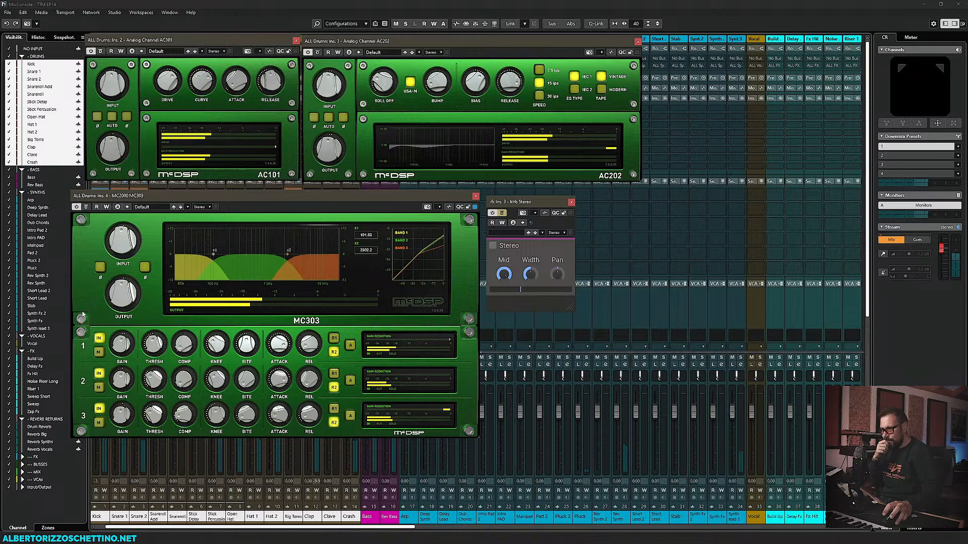
{"action": "left_click", "coordinate": [98, 410]}
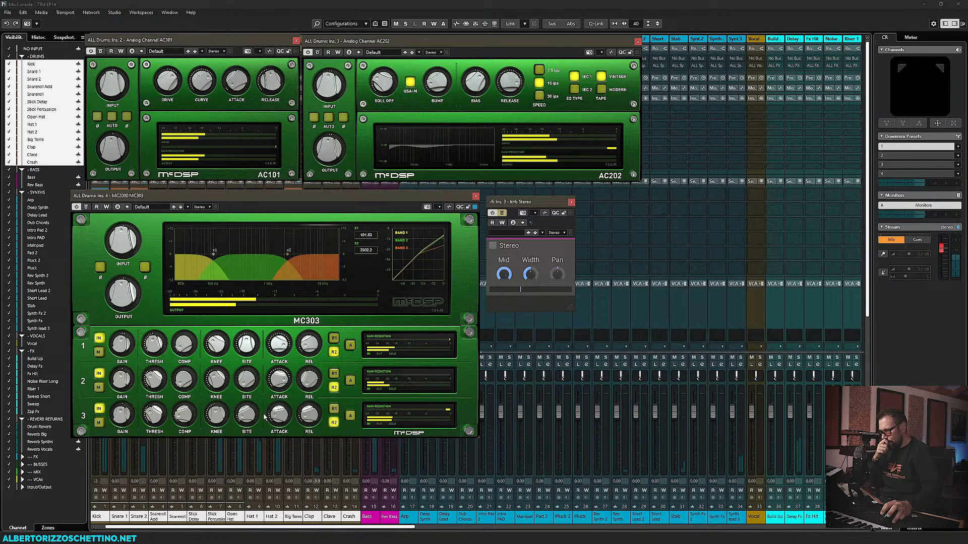
{"action": "mouse_move", "coordinate": [247, 415]}
{"action": "left_click_drag", "start_coordinate": [243, 417], "coordinate": [242, 394]}
{"action": "left_click", "coordinate": [99, 409]}
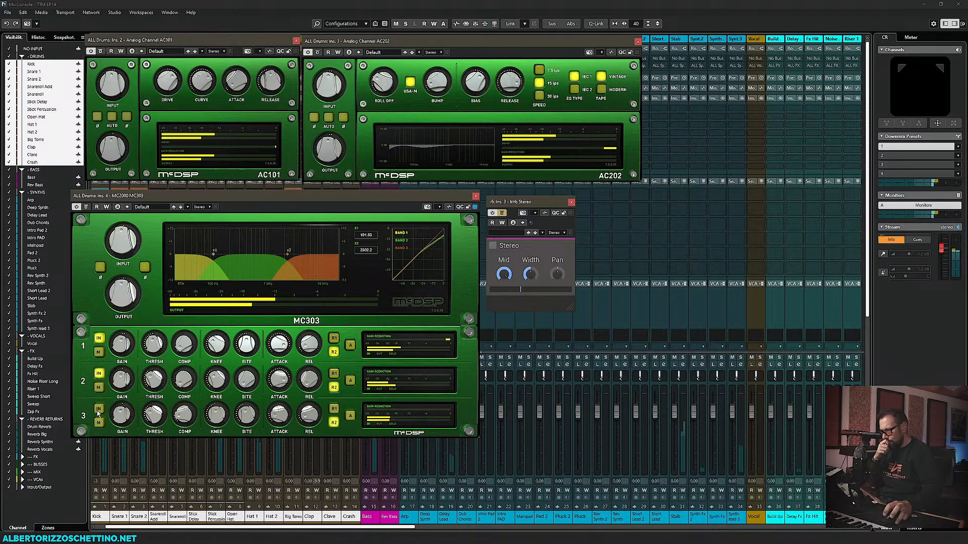
{"action": "left_click", "coordinate": [99, 409]}
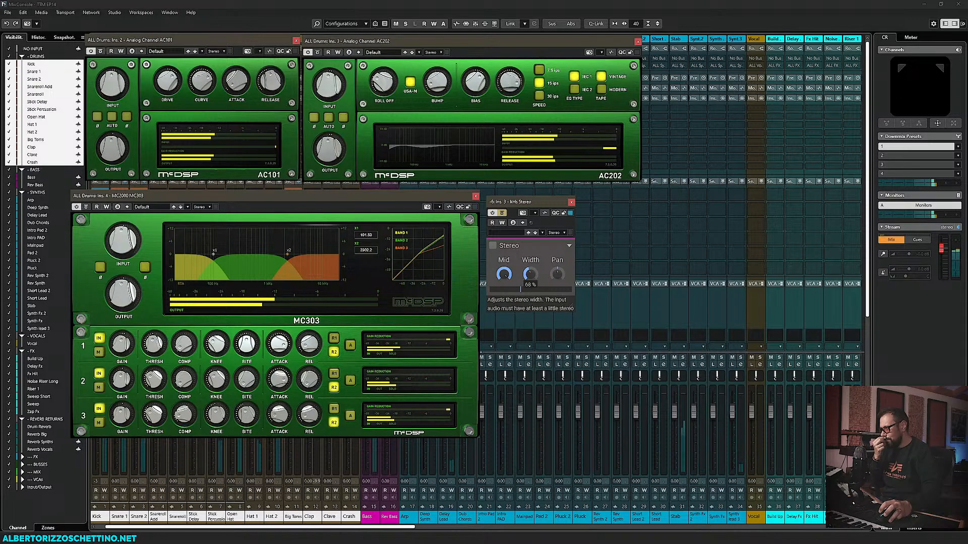
Step: Enable the kHs Stereo effect on the -6 channel, pan it about 21% right and try different widths by ear
{"action": "mouse_move", "coordinate": [529, 275]}
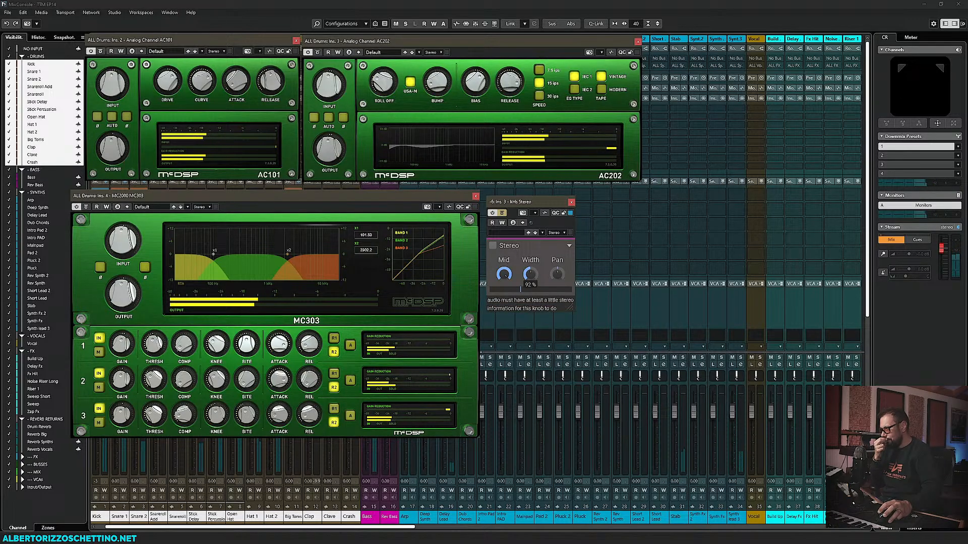
{"action": "left_click_drag", "start_coordinate": [529, 275], "coordinate": [557, 270]}
{"action": "left_click", "coordinate": [501, 213]}
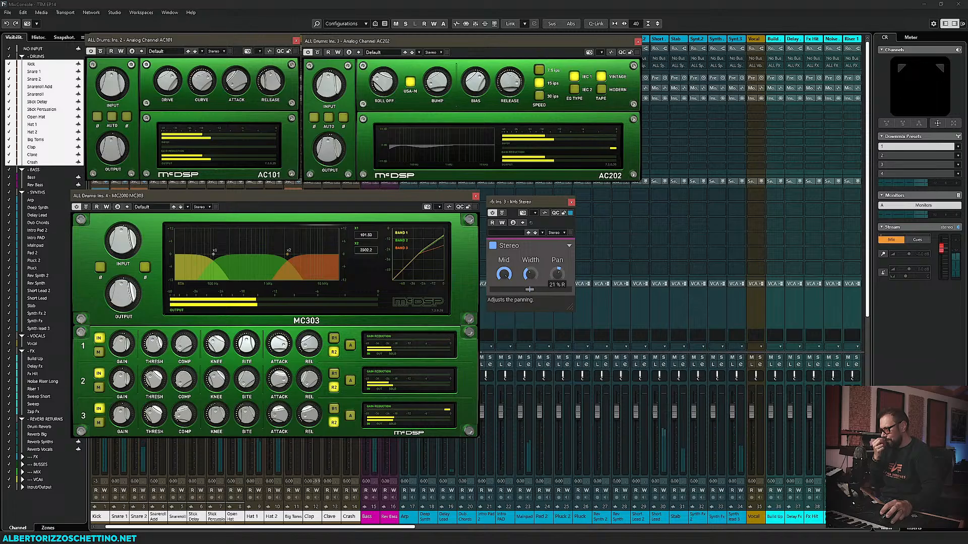
{"action": "left_click", "coordinate": [530, 274]}
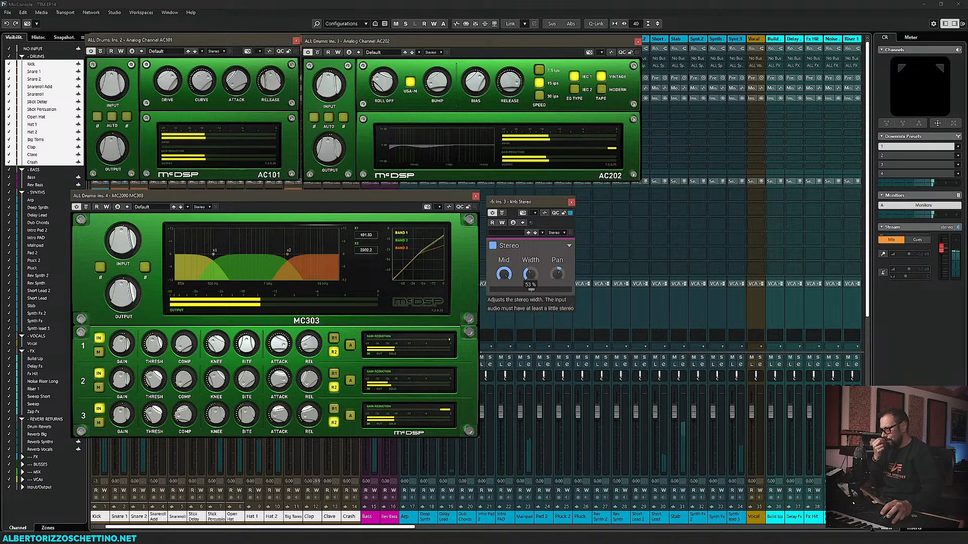
{"action": "left_click_drag", "start_coordinate": [529, 274], "coordinate": [557, 274]}
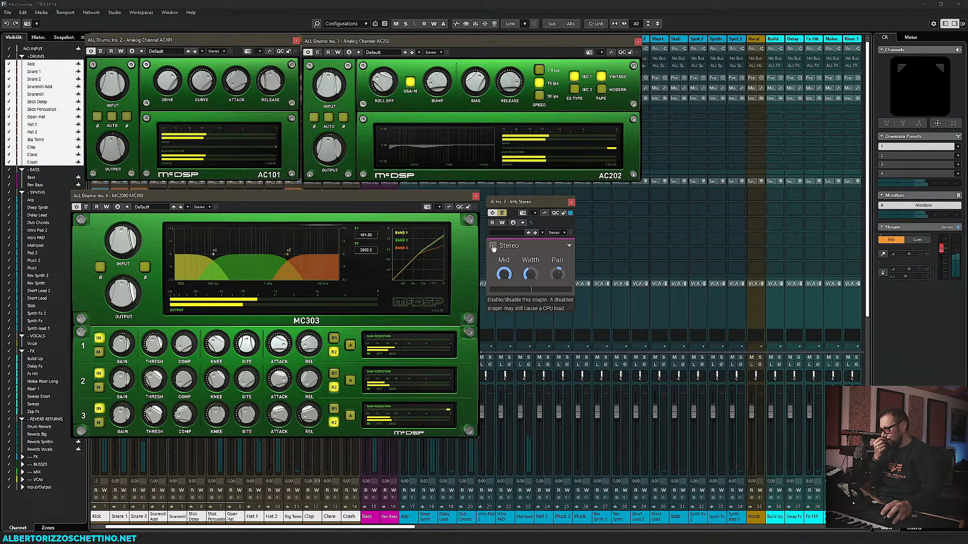
Step: Set the kHs Stereo width to about 101%, compare the effect bypassed and active, fine-tune the pan and close the plug-in
{"action": "left_click_drag", "start_coordinate": [557, 274], "coordinate": [530, 273]}
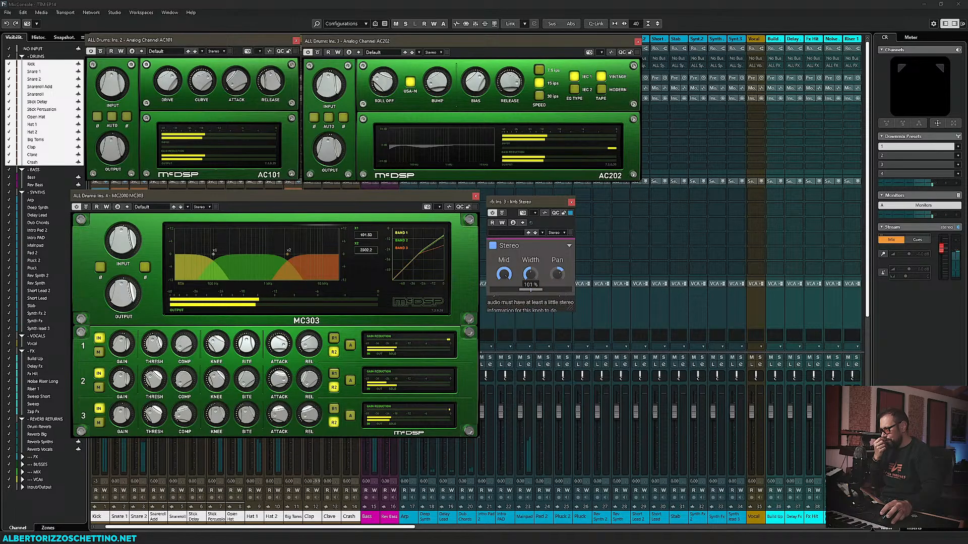
{"action": "left_click", "coordinate": [502, 214]}
{"action": "left_click", "coordinate": [502, 214]}
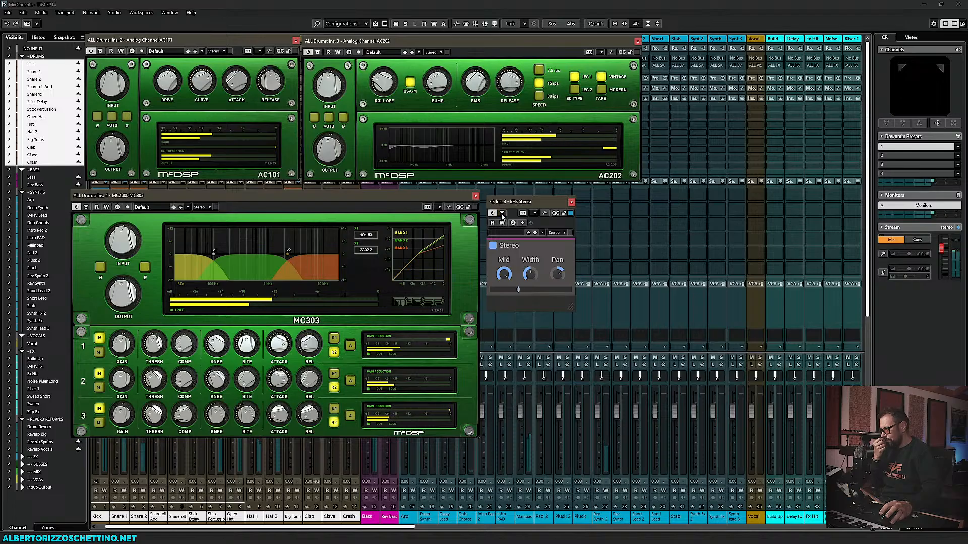
{"action": "left_click_drag", "start_coordinate": [557, 274], "coordinate": [558, 277]}
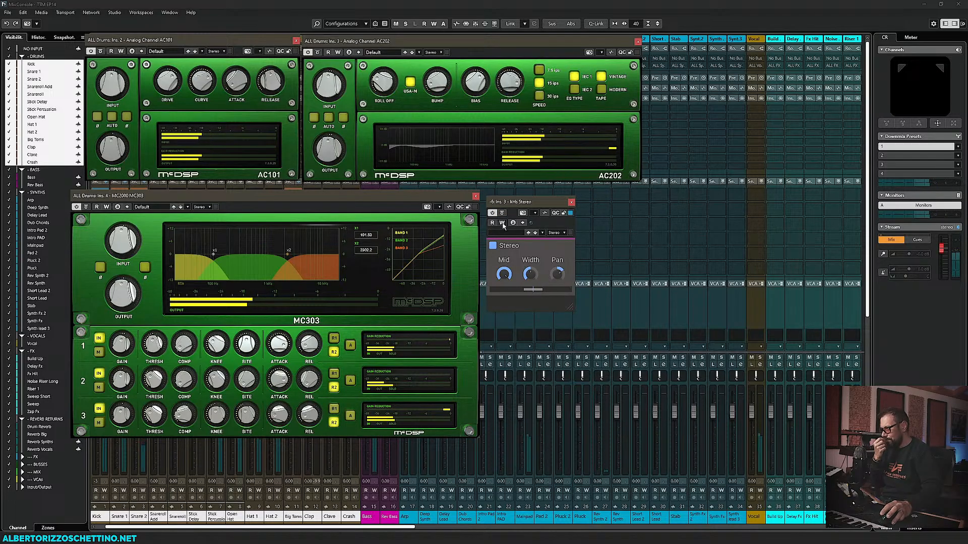
{"action": "left_click", "coordinate": [571, 202]}
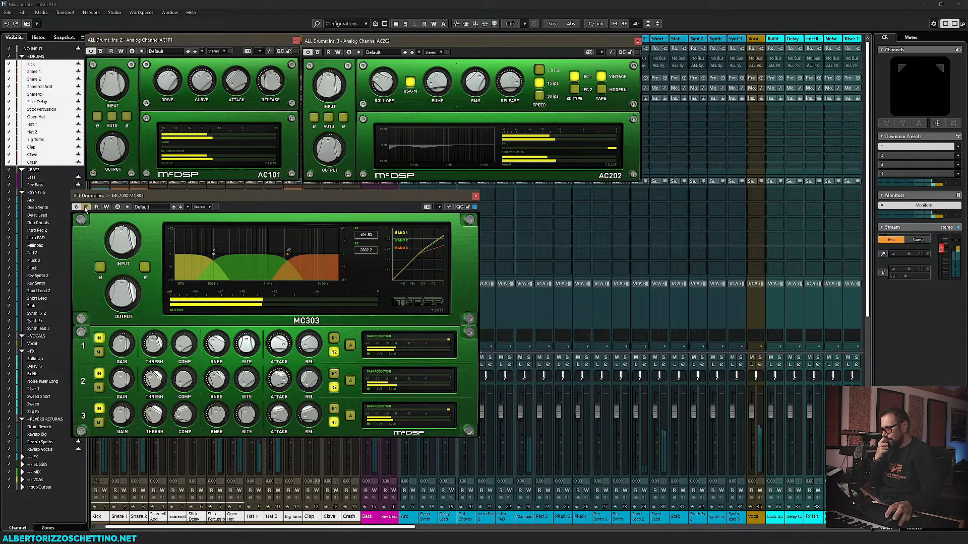
Step: Compare the MC303 bypassed and active on the ALL Drums bus, and trim its output level by ear to match
{"action": "left_click", "coordinate": [85, 208]}
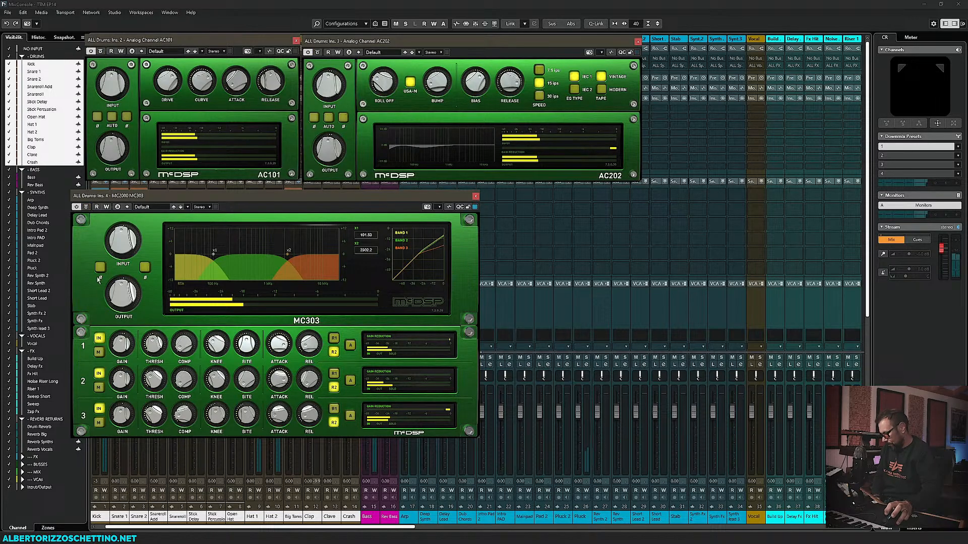
{"action": "mouse_move", "coordinate": [159, 342]}
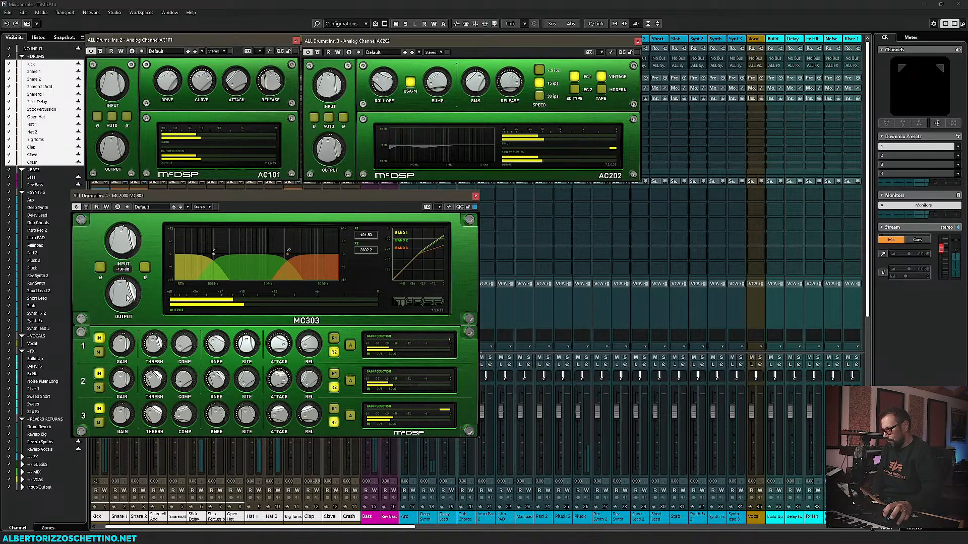
{"action": "mouse_move", "coordinate": [127, 285]}
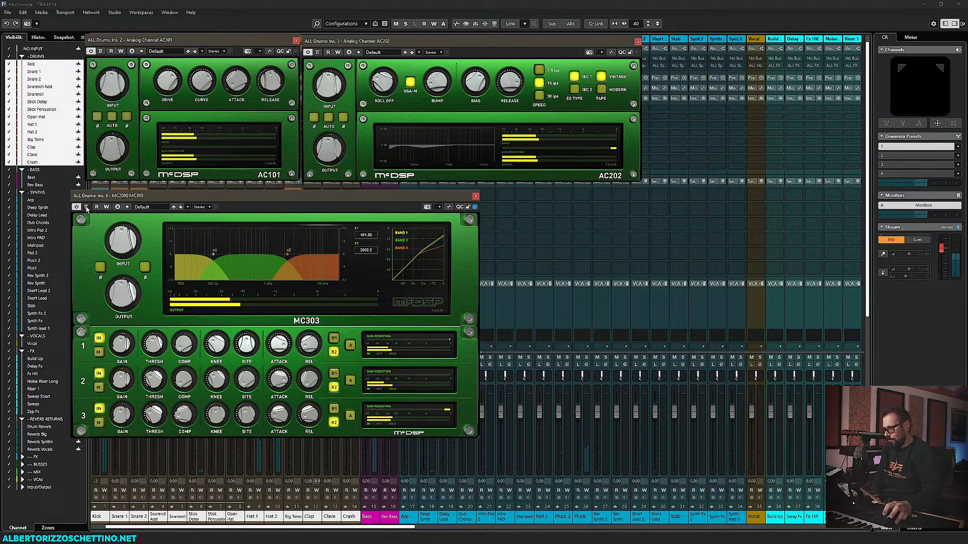
{"action": "scroll", "coordinate": [126, 297], "scroll_direction": "up", "scroll_amount": 5}
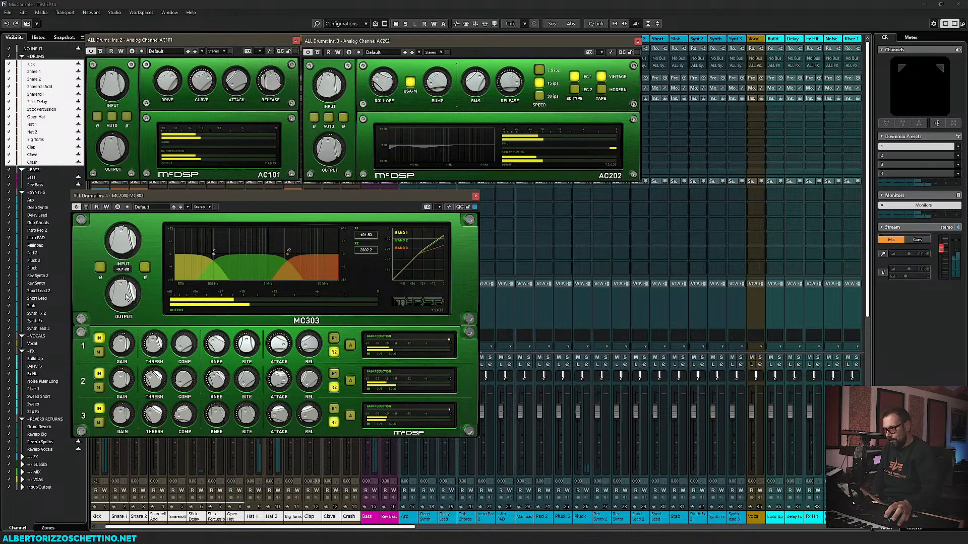
{"action": "scroll", "coordinate": [126, 297], "scroll_direction": "down", "scroll_amount": 5}
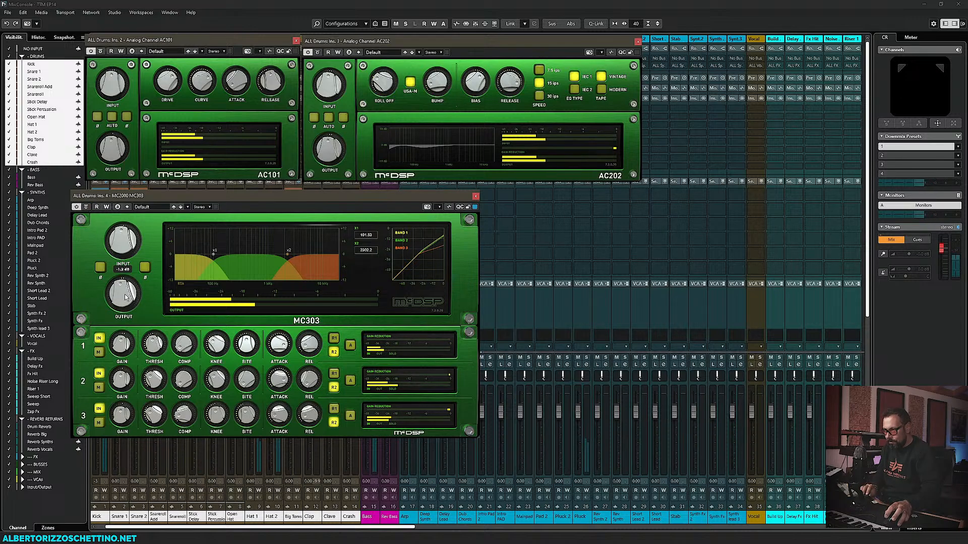
{"action": "scroll", "coordinate": [126, 297], "scroll_direction": "up", "scroll_amount": 2}
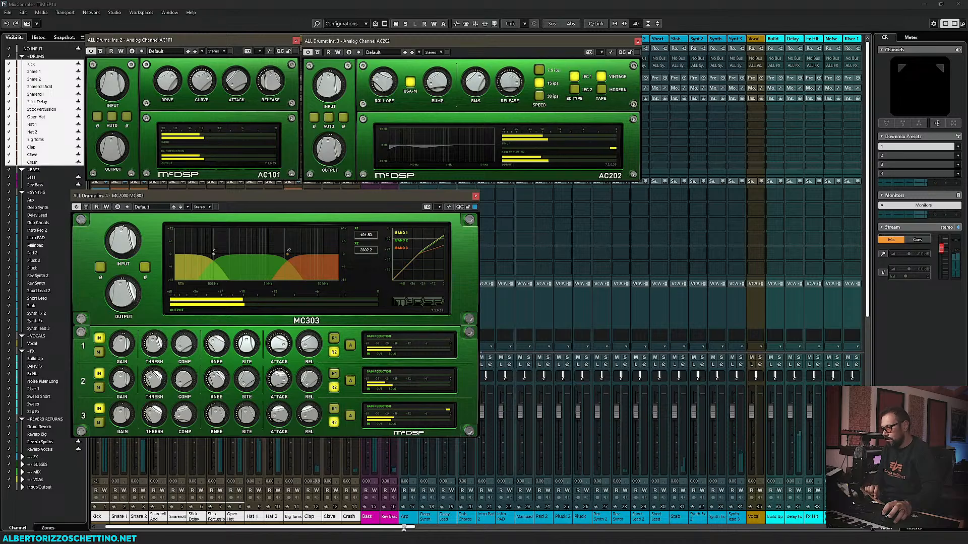
Step: Open the 6030 Ultimate Compressor on the MIX a bus and fine-tune its C 671 threshold by ear
{"action": "left_click_drag", "start_coordinate": [400, 527], "coordinate": [820, 527]}
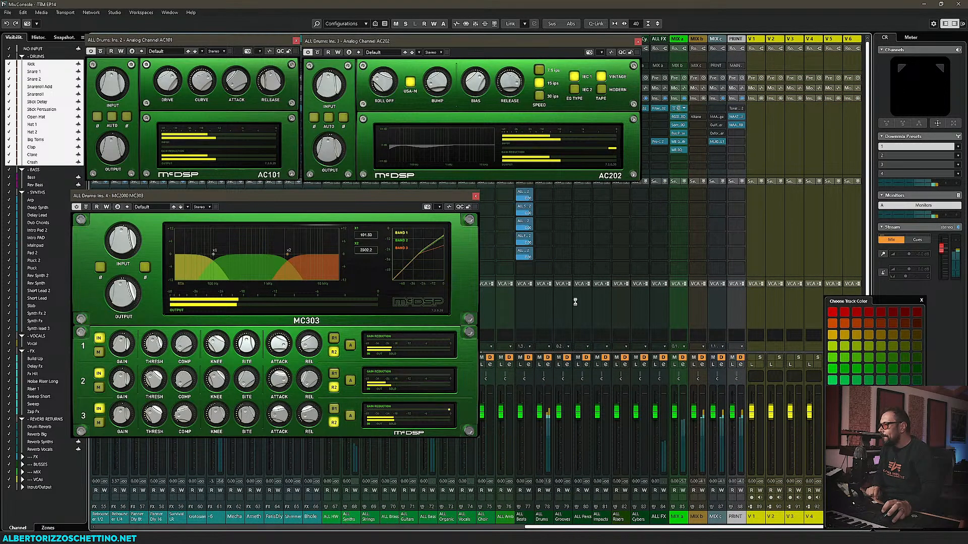
{"action": "left_click_drag", "start_coordinate": [159, 282], "coordinate": [588, 211]}
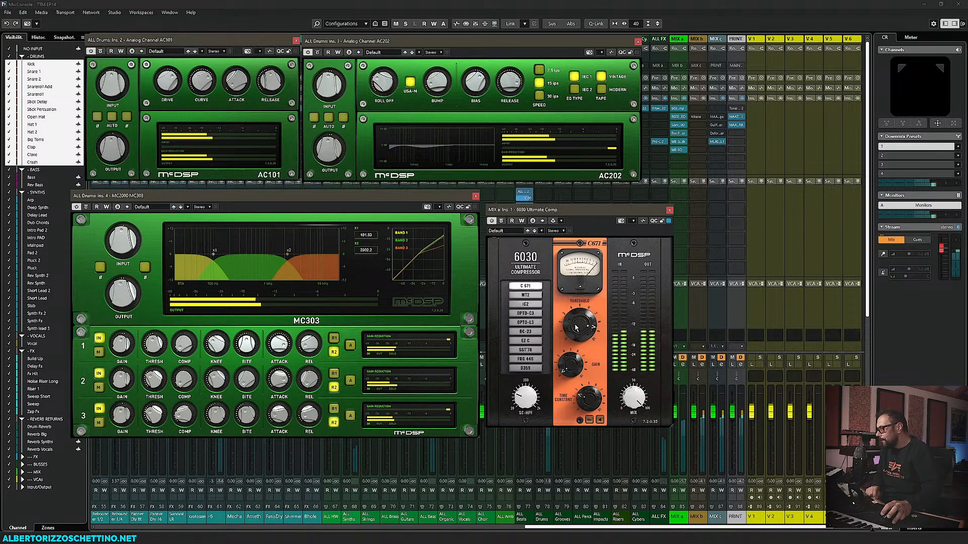
{"action": "left_click_drag", "start_coordinate": [576, 327], "coordinate": [575, 339]}
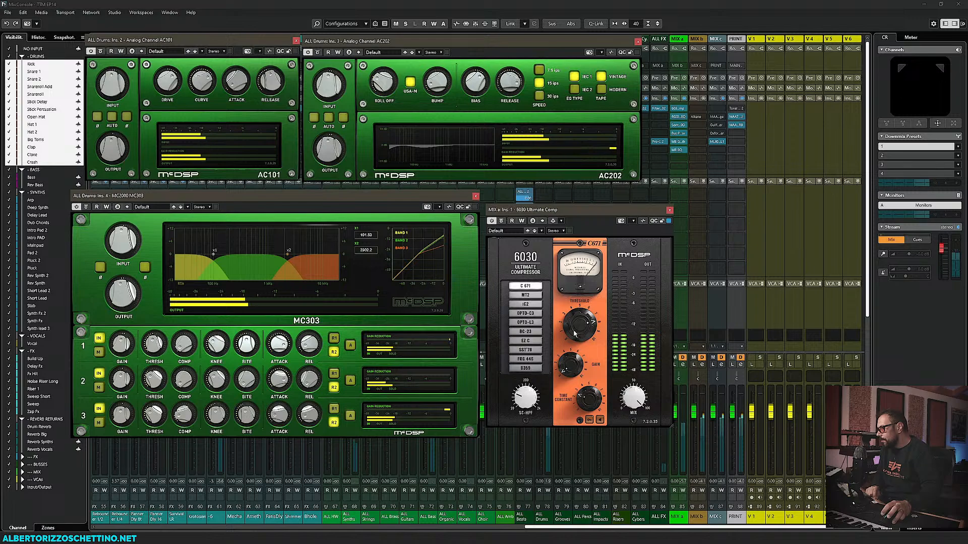
{"action": "left_click_drag", "start_coordinate": [573, 330], "coordinate": [574, 327]}
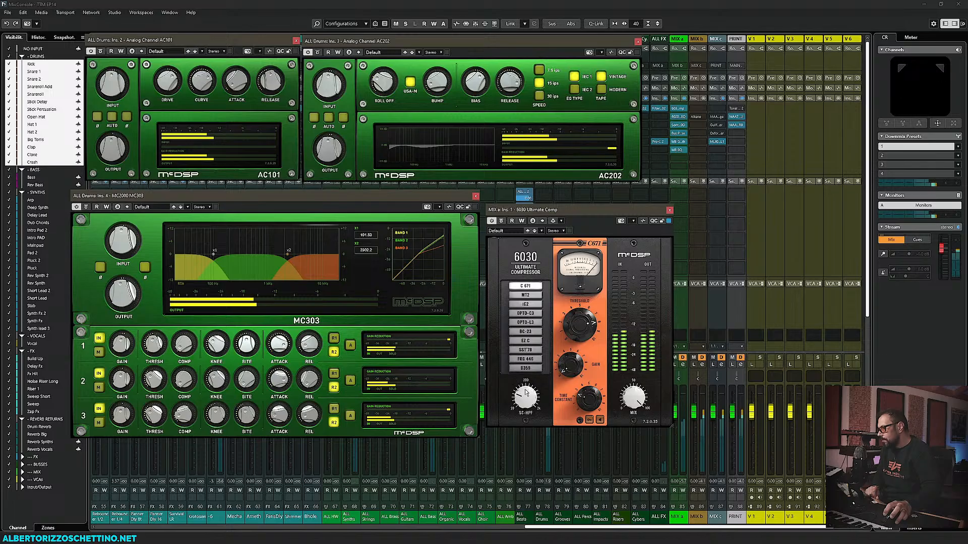
Step: Activate the 6030 Ultimate Compressor's side-chain and compare the mix with the compressor bypassed and active, leaving it active
{"action": "left_click", "coordinate": [533, 221]}
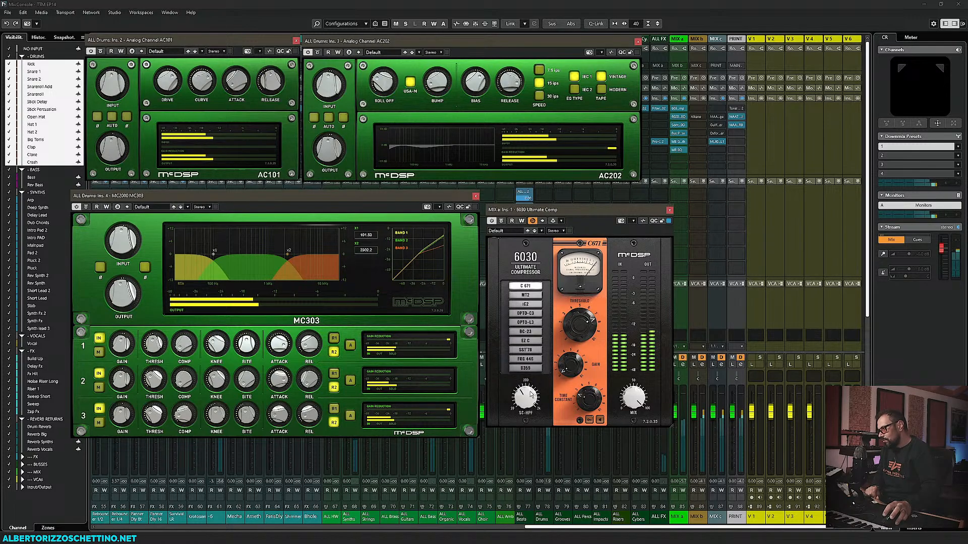
{"action": "left_click", "coordinate": [501, 222]}
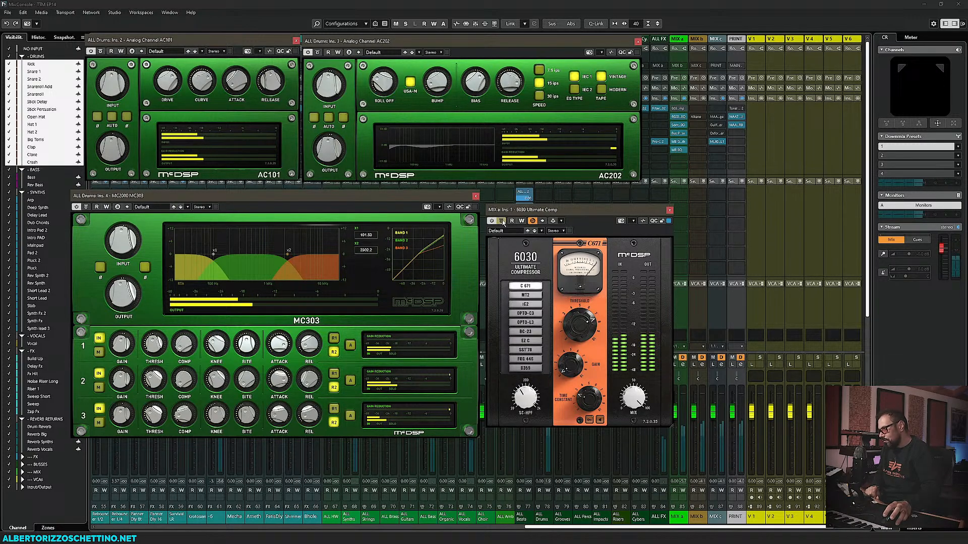
{"action": "left_click", "coordinate": [501, 221]}
{"action": "left_click", "coordinate": [502, 221]}
{"action": "left_click", "coordinate": [502, 221]}
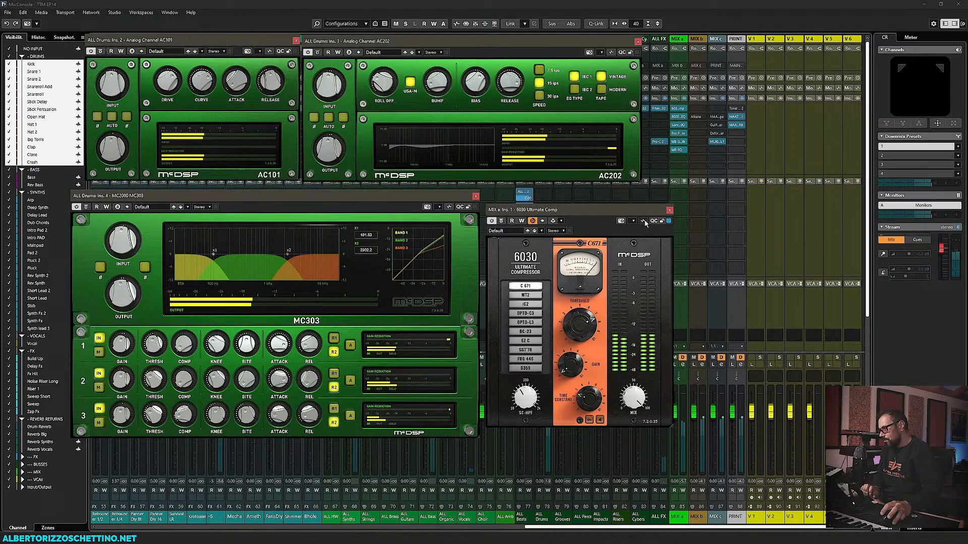
{"action": "left_click", "coordinate": [501, 223]}
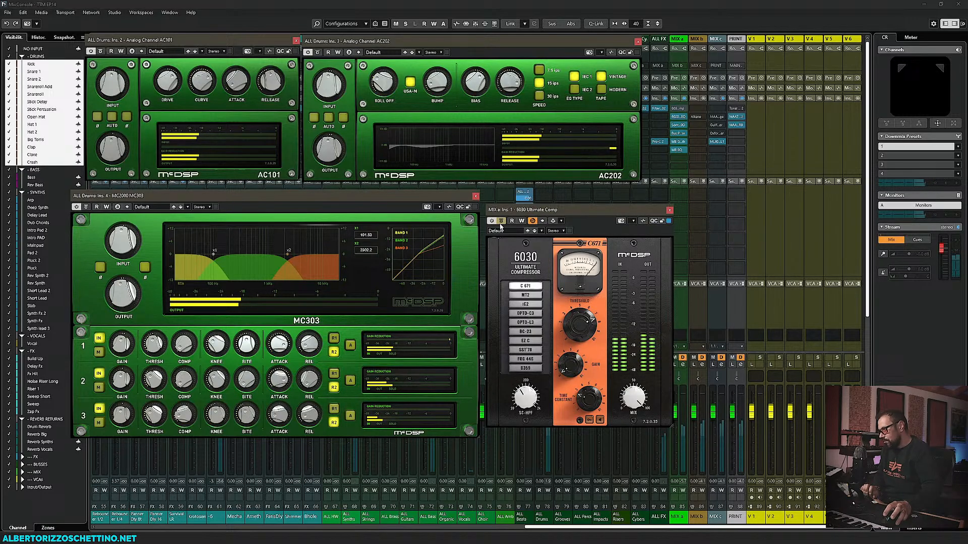
{"action": "left_click", "coordinate": [502, 222]}
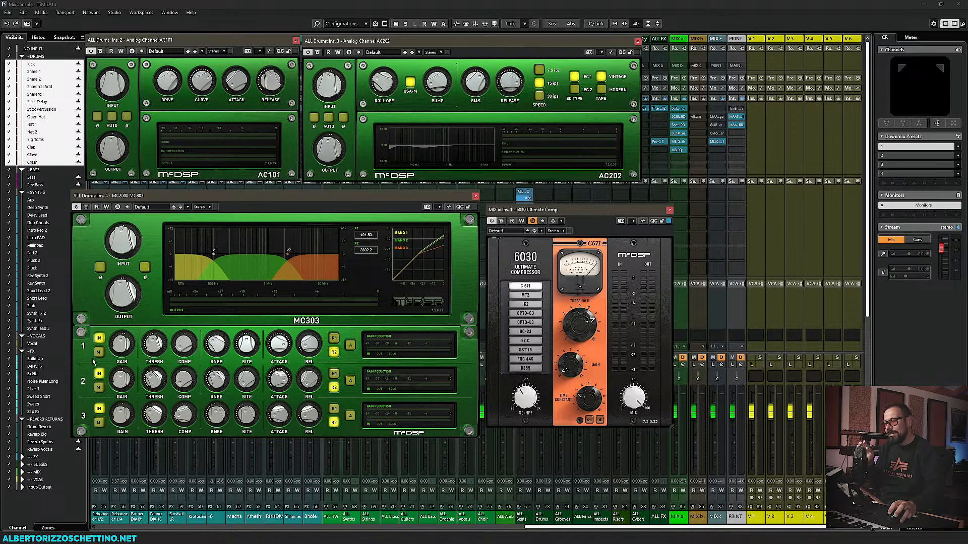
Step: Review the MC303 band gains, and close the MC303, 6030, AC202 and AC101 plug-in windows
{"action": "mouse_move", "coordinate": [125, 351]}
{"action": "mouse_move", "coordinate": [123, 384]}
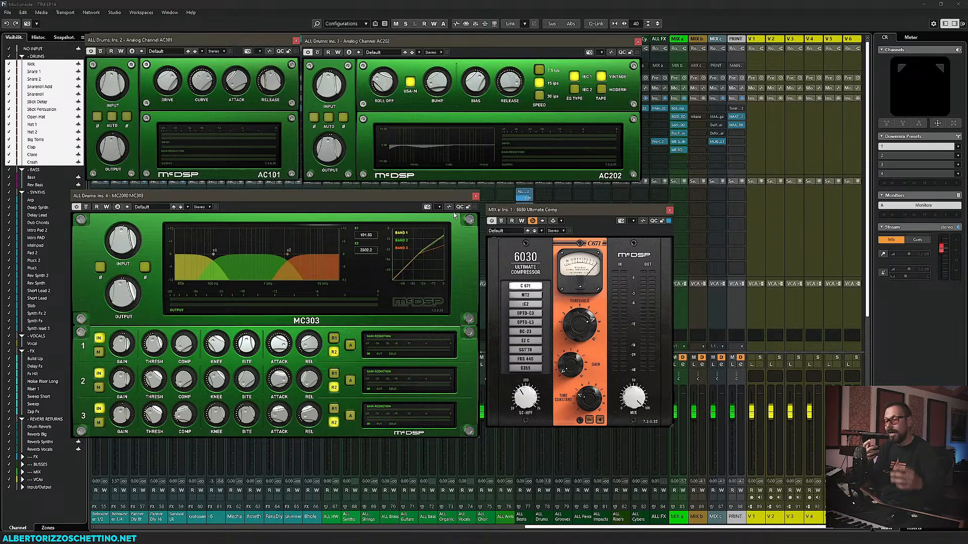
{"action": "left_click", "coordinate": [477, 198]}
{"action": "left_click", "coordinate": [669, 210]}
{"action": "left_click", "coordinate": [637, 41]}
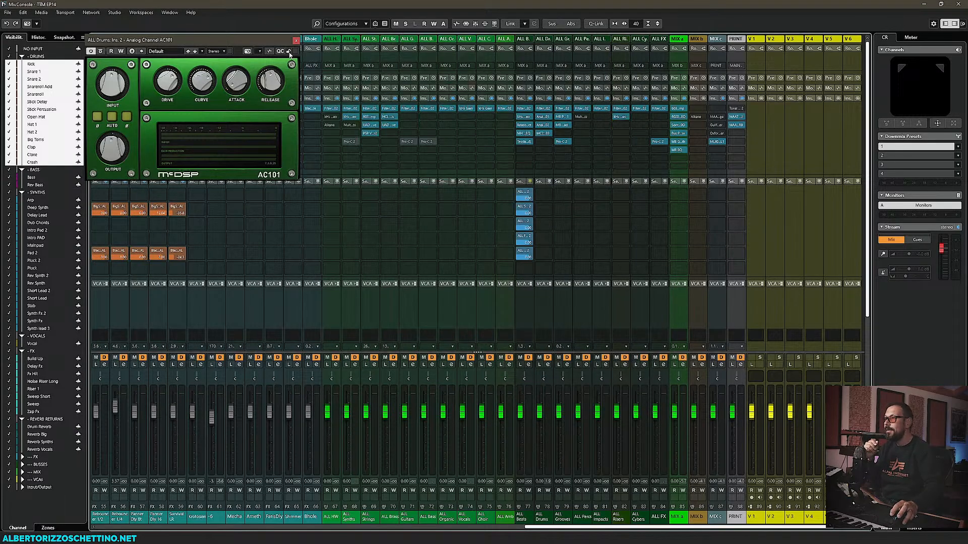
{"action": "left_click", "coordinate": [296, 40]}
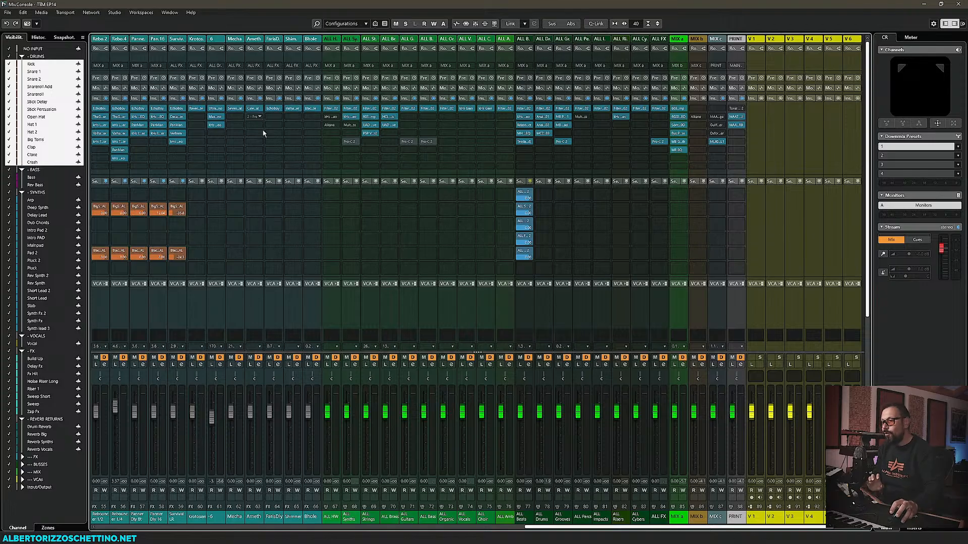
Step: Insert kHs Stereo in the Kick channel's first insert slot and play the mix
{"action": "left_click_drag", "start_coordinate": [532, 528], "coordinate": [85, 528]}
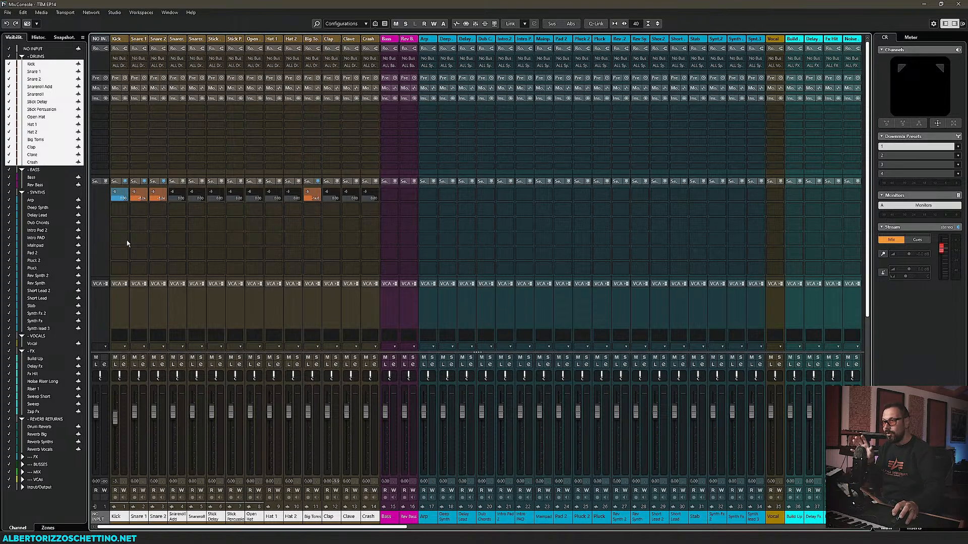
{"action": "left_click", "coordinate": [125, 108]}
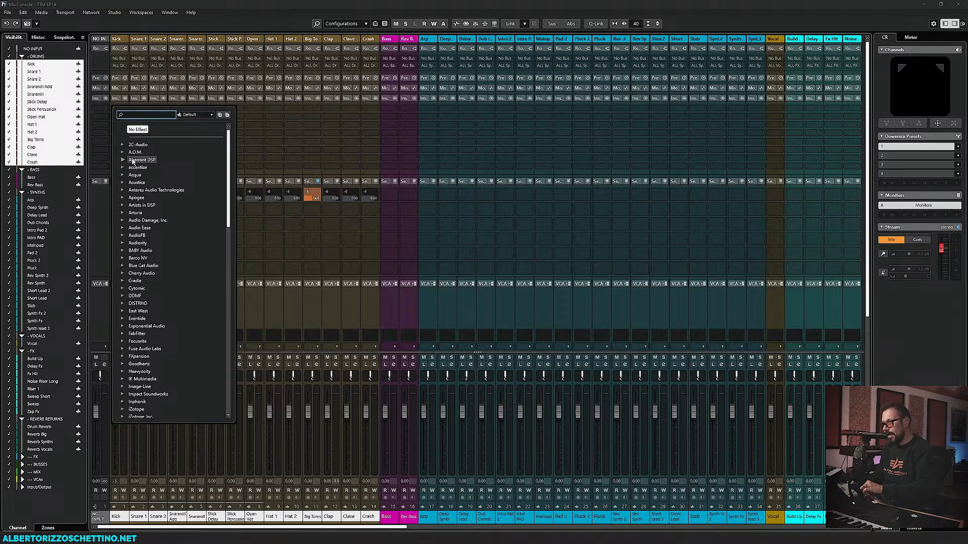
{"action": "type", "text": "khs stereo"}
{"action": "key", "text": "Return"}
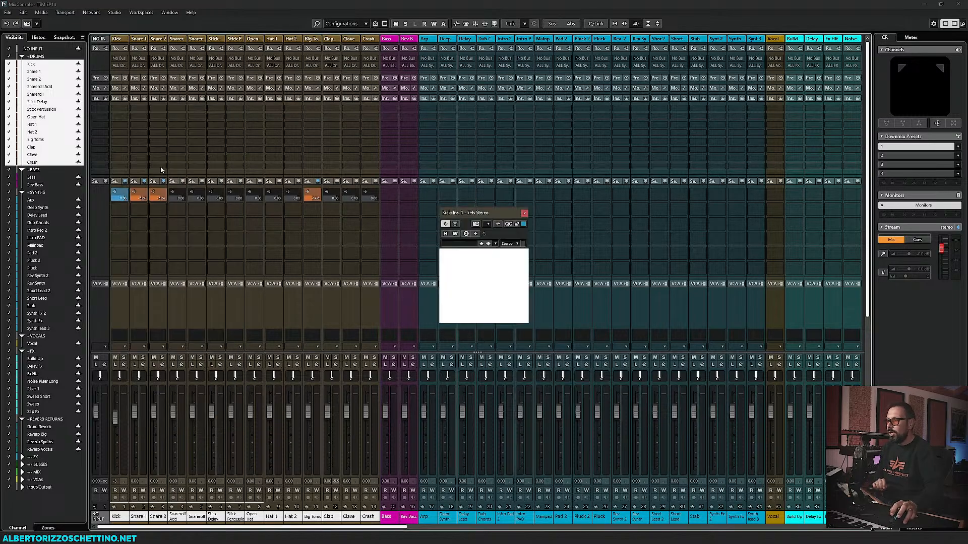
{"action": "left_click_drag", "start_coordinate": [477, 211], "coordinate": [196, 119]}
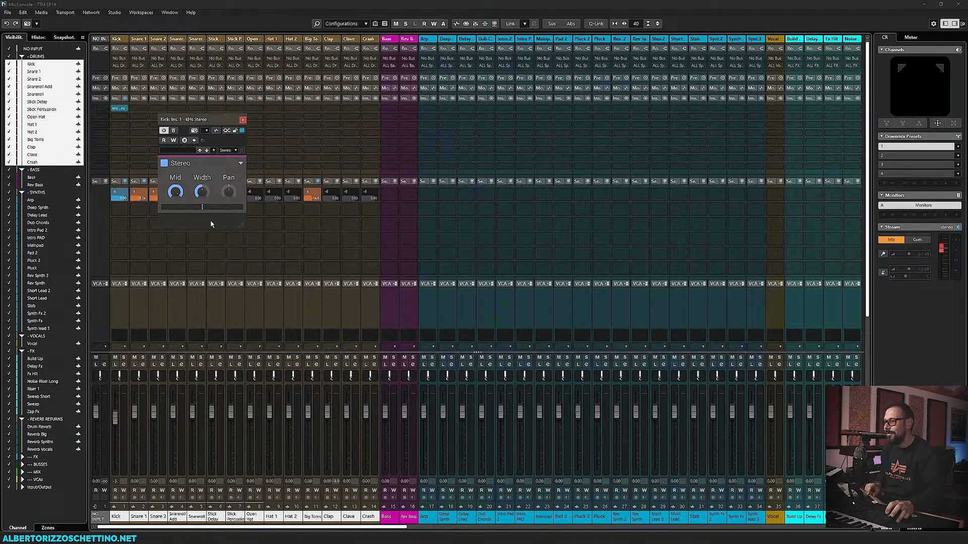
{"action": "key", "text": "space"}
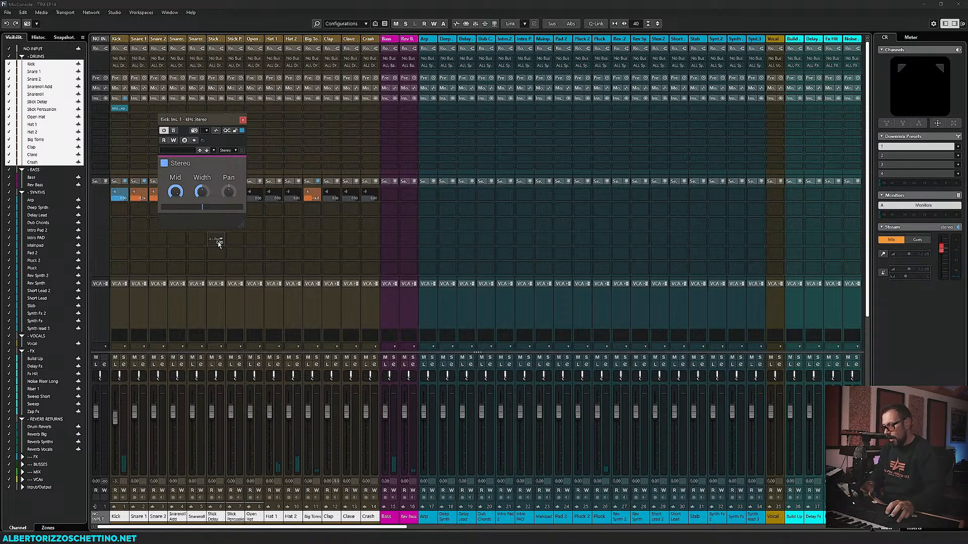
Step: Solo the Drum Reverb, Reverb Big, Reverb Synths and Reverb Vocals returns in the project window while auditioning playback
{"action": "key", "text": "F3"}
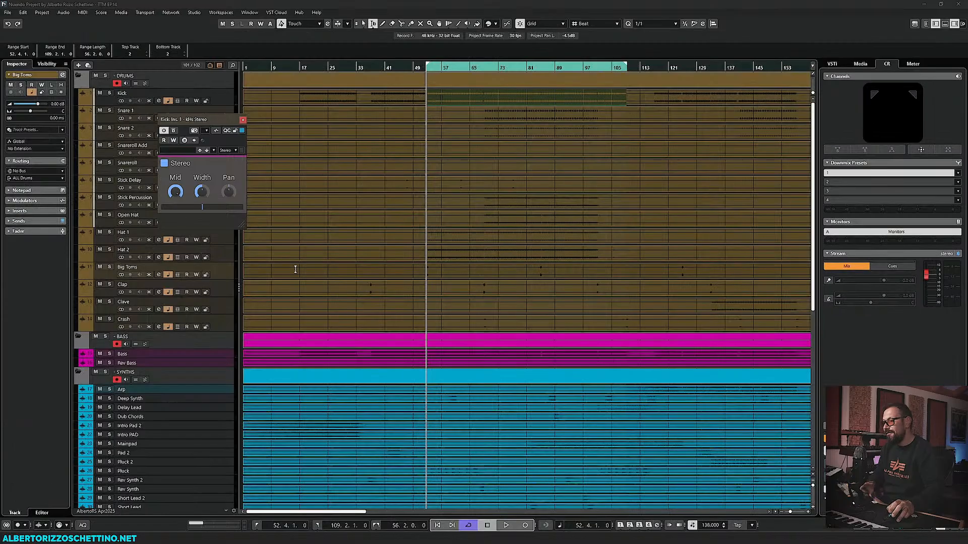
{"action": "scroll", "coordinate": [187, 325], "scroll_direction": "down", "scroll_amount": 5}
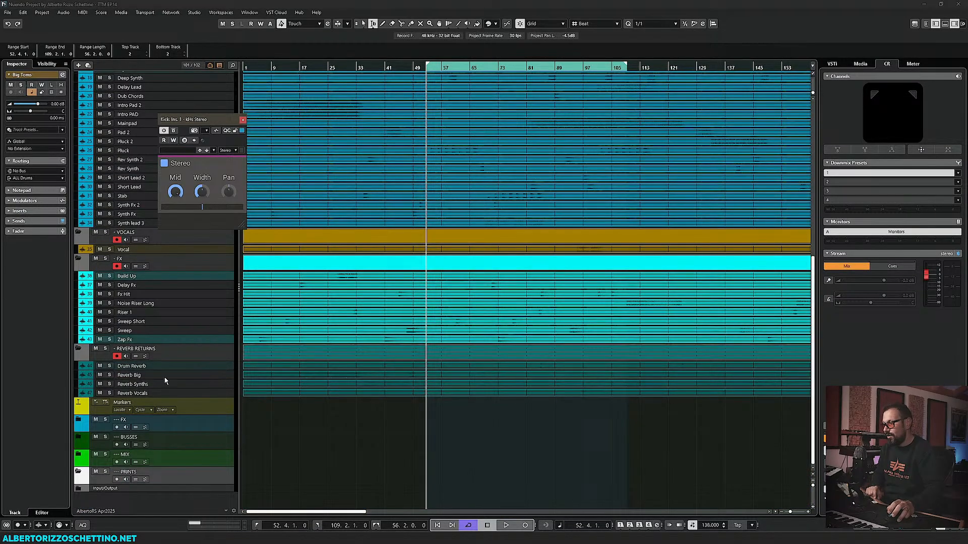
{"action": "left_click", "coordinate": [110, 366]}
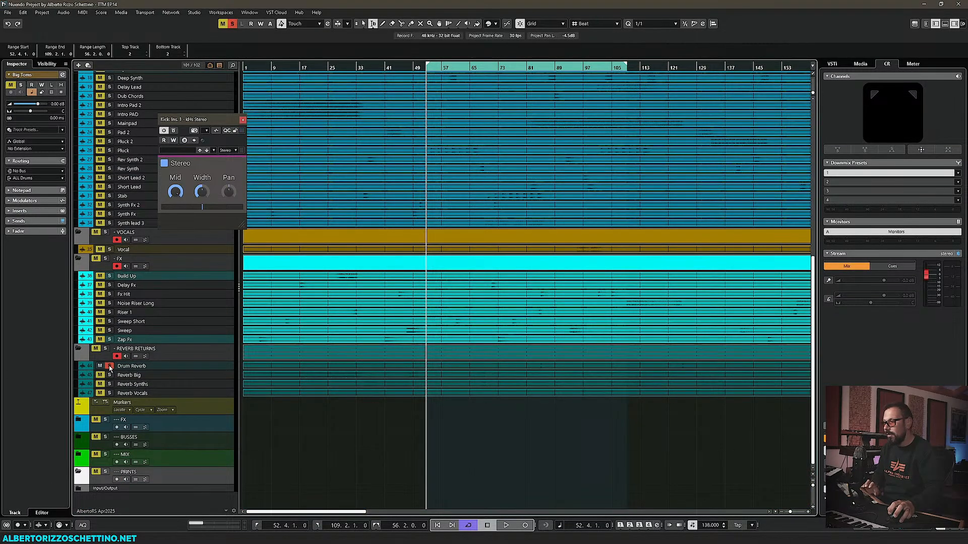
{"action": "key", "text": "space"}
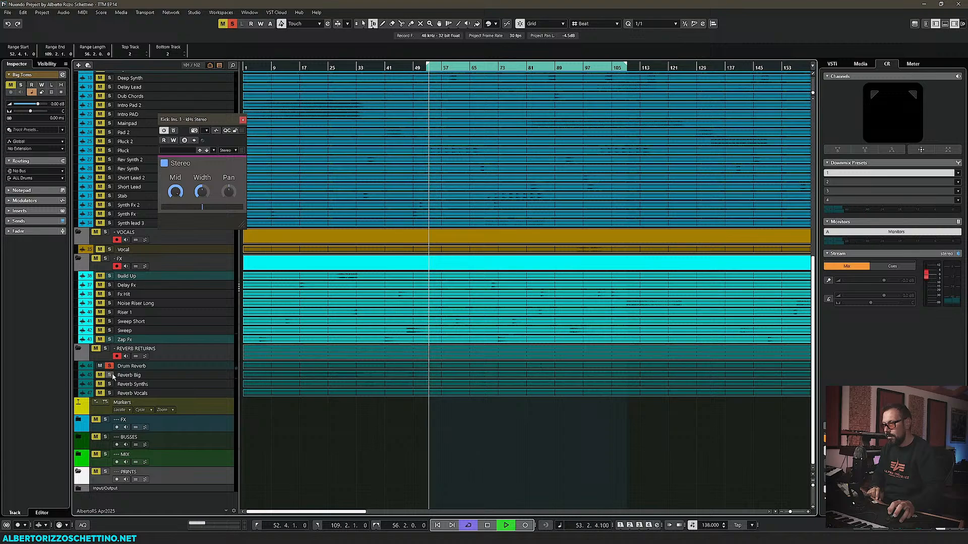
{"action": "left_click", "coordinate": [110, 375]}
{"action": "left_click", "coordinate": [110, 384]}
{"action": "left_click", "coordinate": [110, 393]}
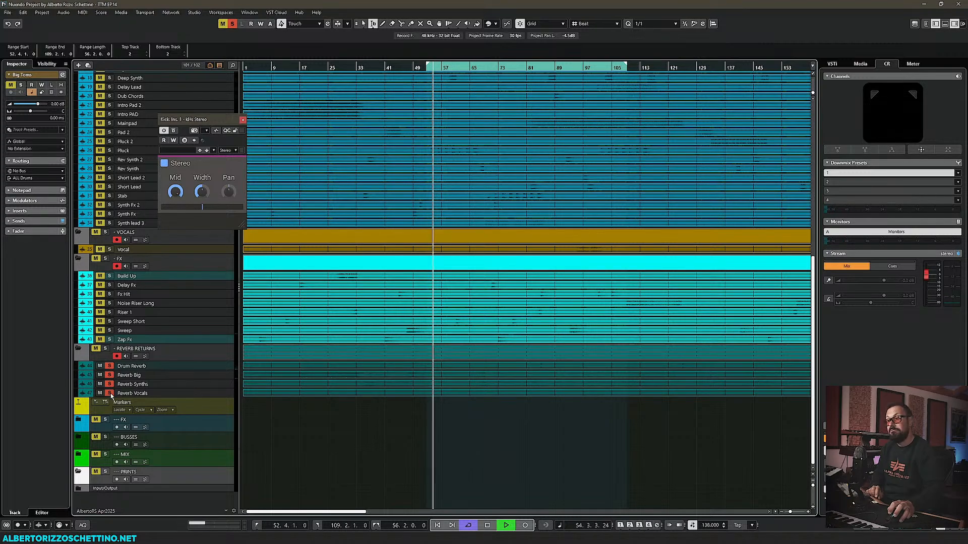
{"action": "key", "text": "space"}
Step: Solo the FX track folder and audition it briefly together with the reverb returns
{"action": "scroll", "coordinate": [127, 319], "scroll_direction": "up", "scroll_amount": 6}
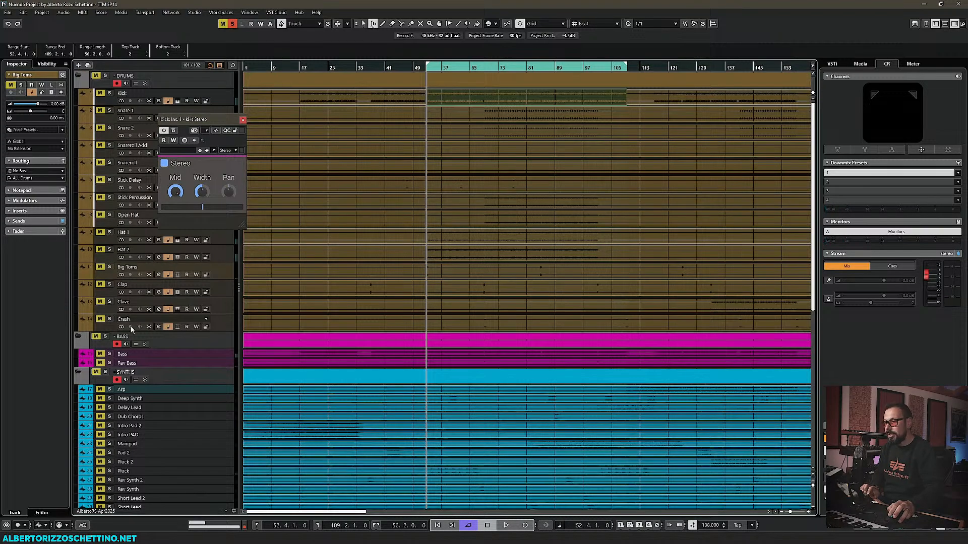
{"action": "scroll", "coordinate": [131, 327], "scroll_direction": "down", "scroll_amount": 6}
{"action": "left_click", "coordinate": [105, 259]}
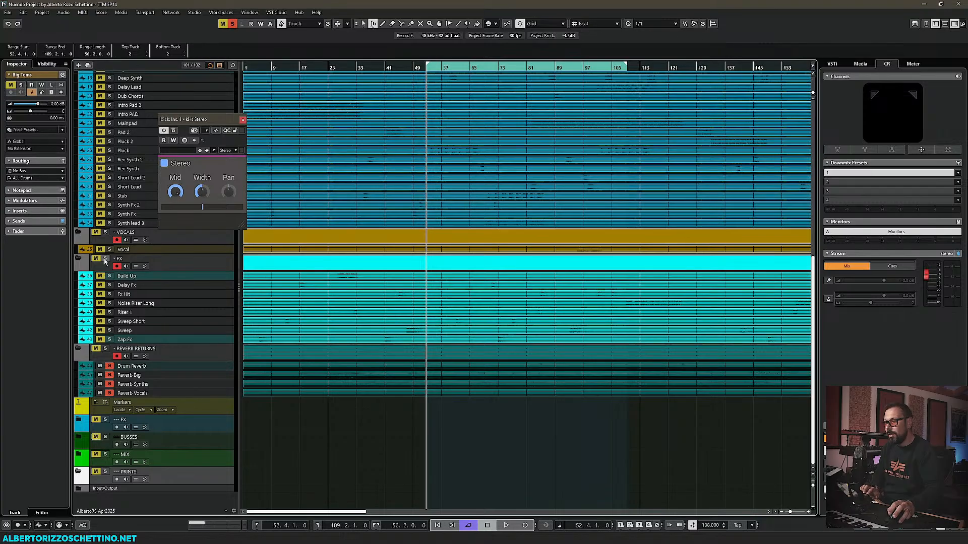
{"action": "key", "text": "space"}
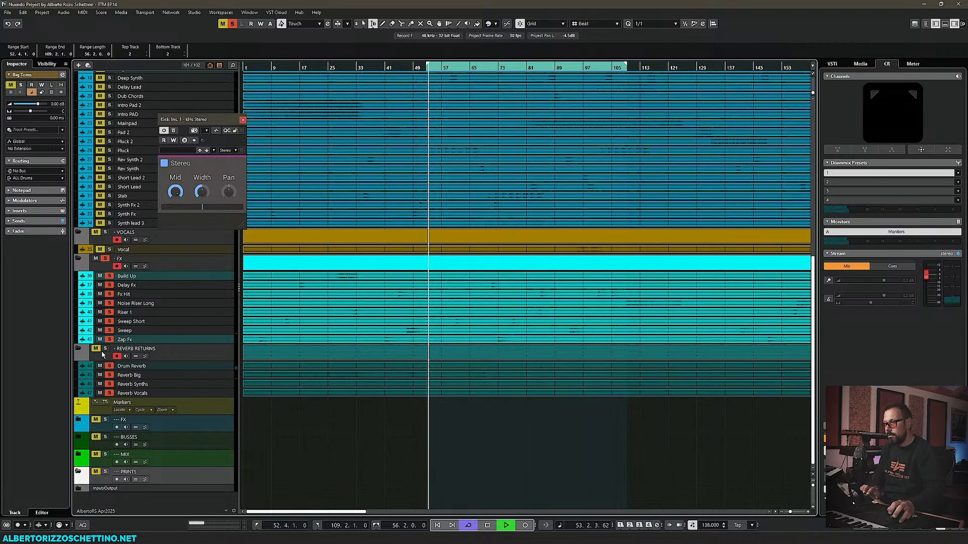
{"action": "scroll", "coordinate": [98, 348], "scroll_direction": "up", "scroll_amount": 8}
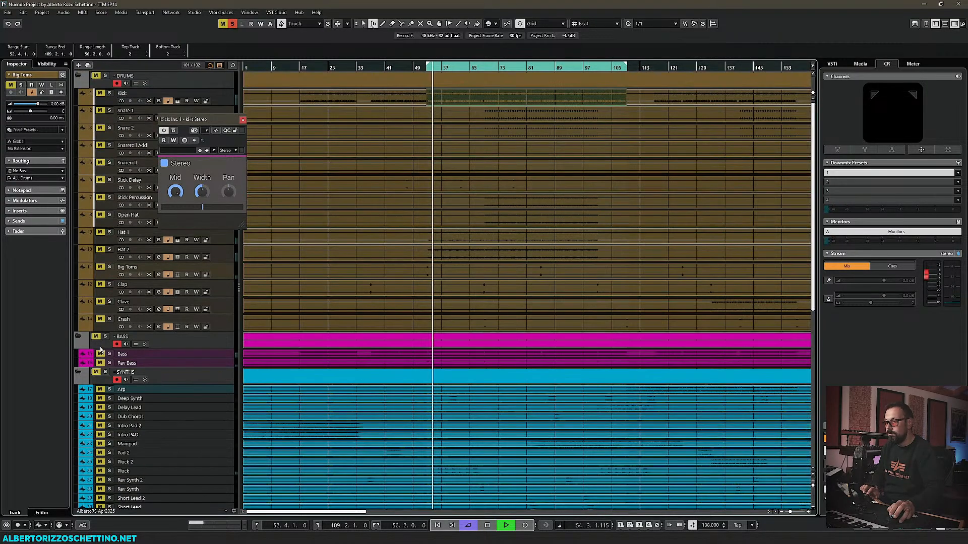
{"action": "key", "text": "space"}
Step: Solo the Kick track and listen to it from the start of the cycle range
{"action": "left_click", "coordinate": [110, 92]}
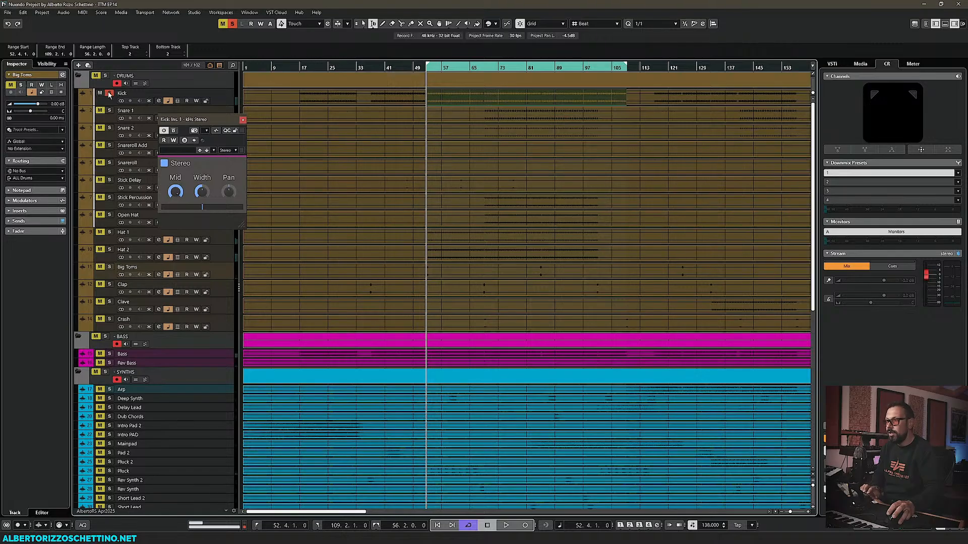
{"action": "key", "text": "space"}
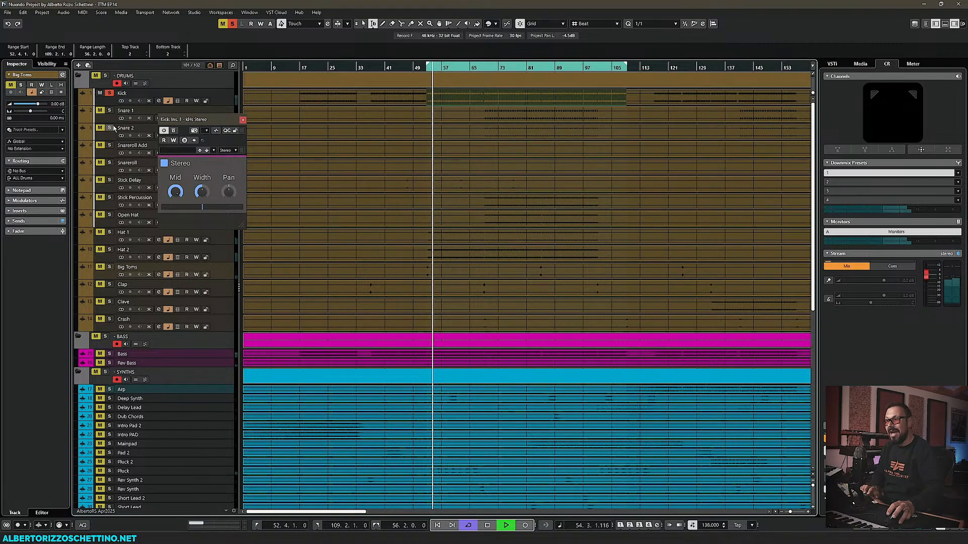
{"action": "key", "text": "space"}
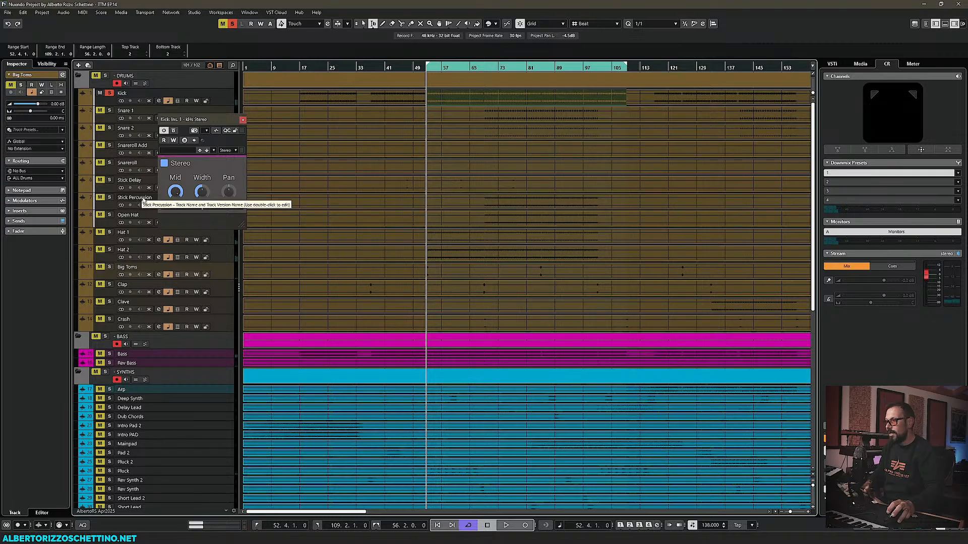
Step: Remove kHs Stereo from the Kick channel in the MixConsole
{"action": "key", "text": "F3"}
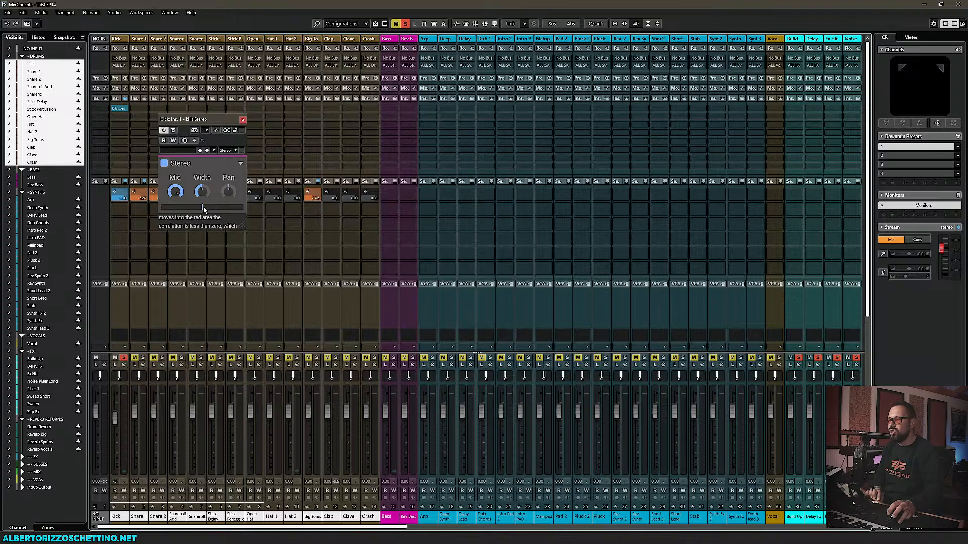
{"action": "mouse_move", "coordinate": [120, 108]}
{"action": "left_mouse_down"}
{"action": "mouse_move", "coordinate": [139, 107]}
{"action": "mouse_move", "coordinate": [117, 106]}
{"action": "left_mouse_up"}
{"action": "left_click", "coordinate": [128, 108]}
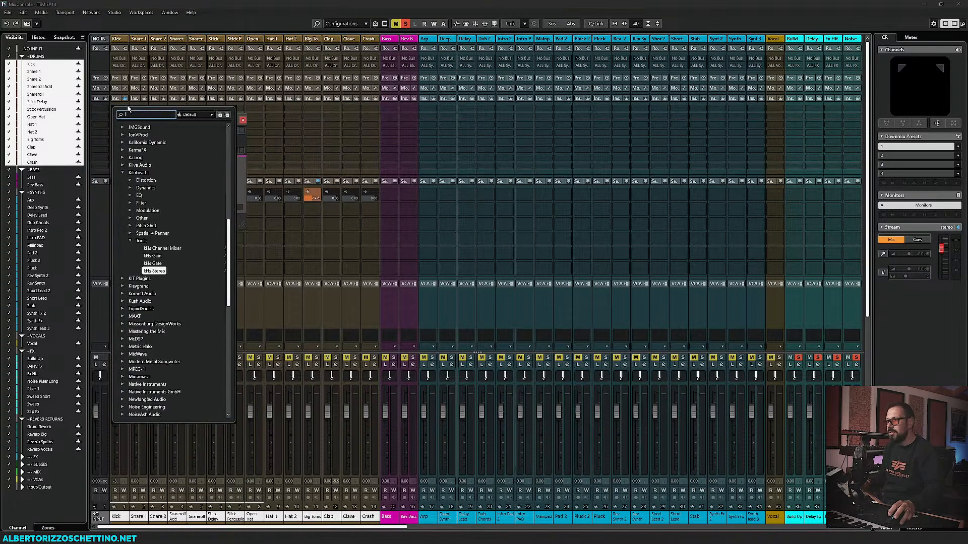
{"action": "scroll", "coordinate": [132, 123], "scroll_direction": "up", "scroll_amount": 10}
{"action": "left_click", "coordinate": [138, 128]}
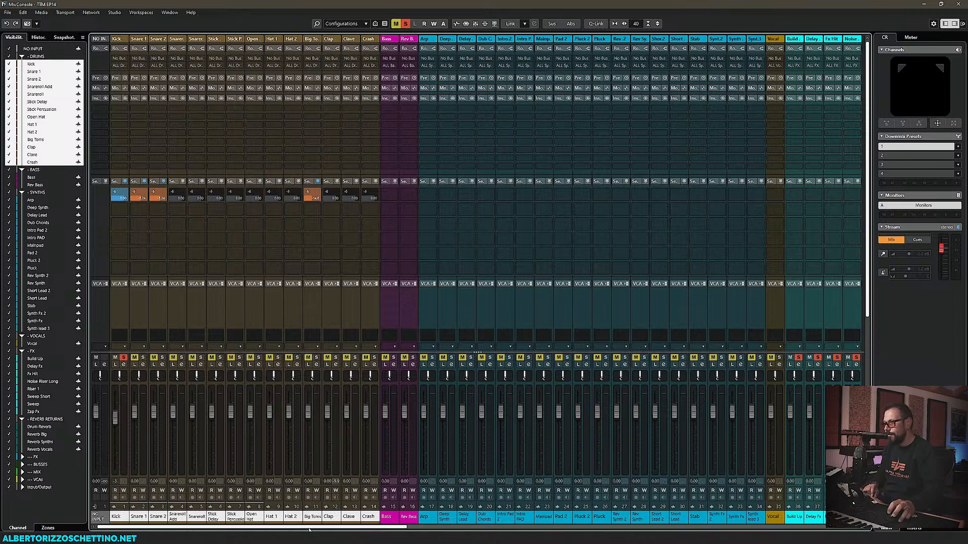
Step: Insert kHs Stereo in the fifth insert slot of the ALL Drums bus
{"action": "scroll", "coordinate": [310, 528], "scroll_direction": "right", "scroll_amount": 10}
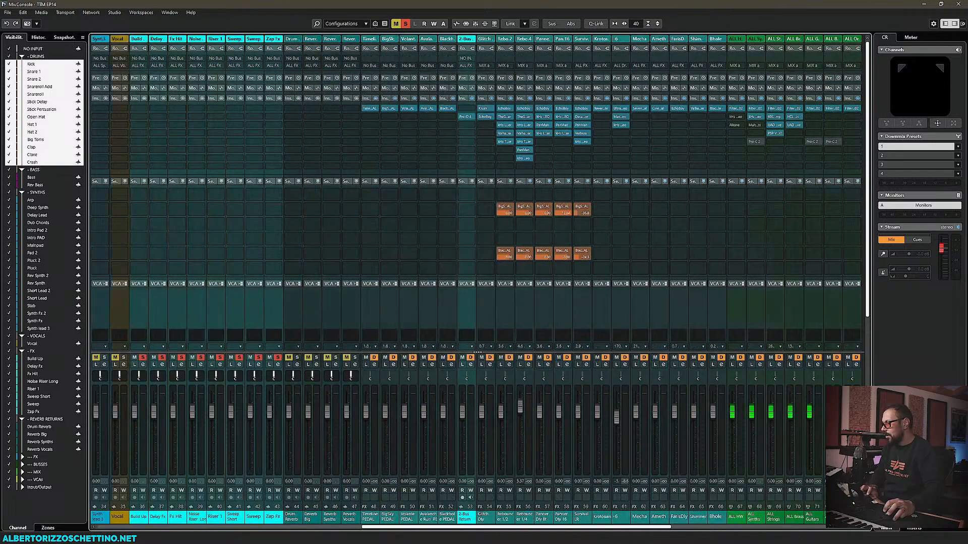
{"action": "scroll", "coordinate": [310, 528], "scroll_direction": "right", "scroll_amount": 3}
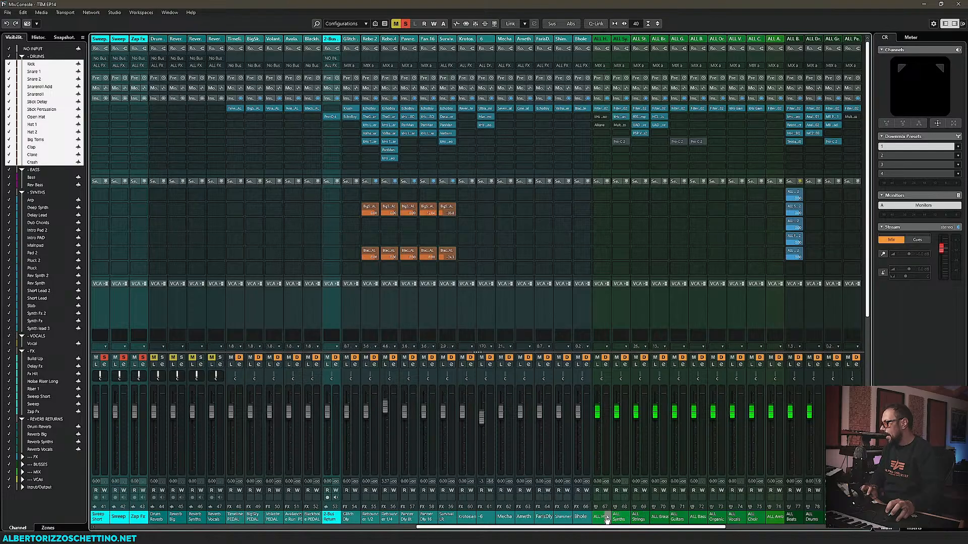
{"action": "scroll", "coordinate": [606, 520], "scroll_direction": "right", "scroll_amount": 4}
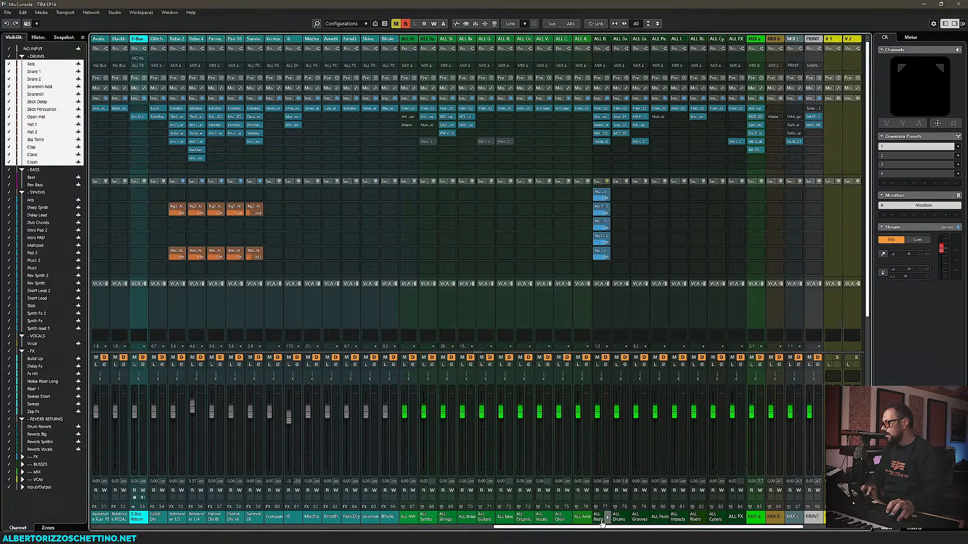
{"action": "left_click", "coordinate": [626, 142]}
{"action": "type", "text": "haa"}
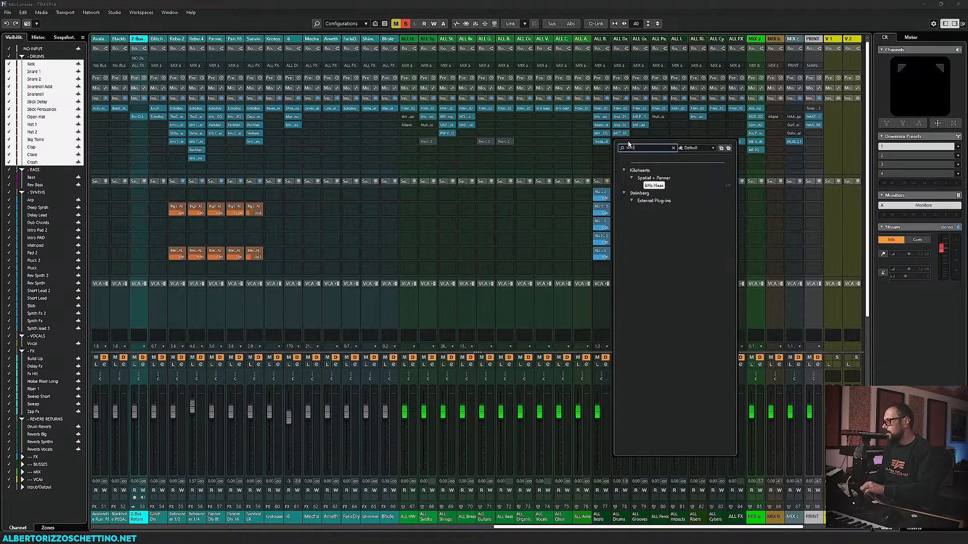
{"action": "key", "text": "BackSpace"}
{"action": "key", "text": "BackSpace"}
{"action": "type", "text": "sh"}
{"action": "key", "text": "BackSpace"}
{"action": "type", "text": "st"}
{"action": "key", "text": "Return"}
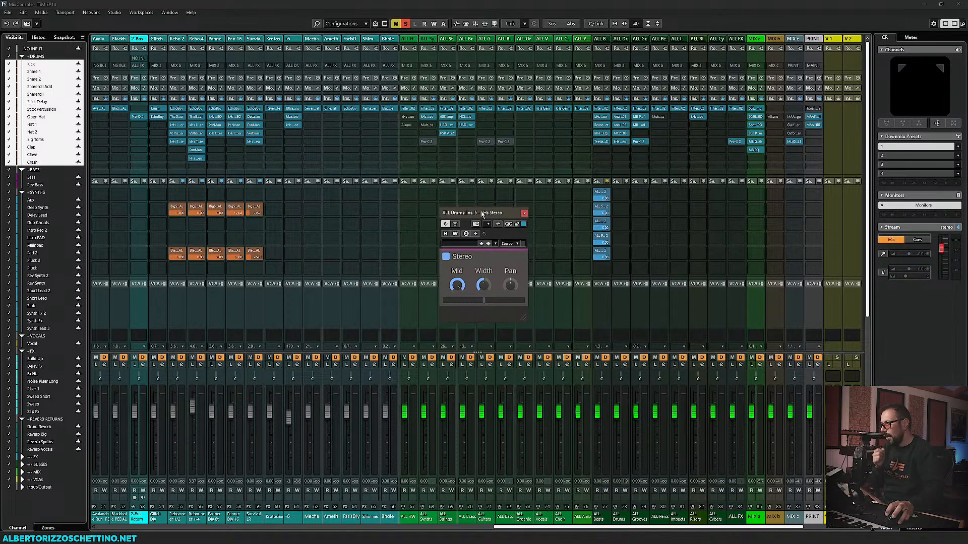
Step: Reduce the Width of kHs Stereo on the ALL Drums bus to 0% during playback
{"action": "left_click_drag", "start_coordinate": [491, 210], "coordinate": [439, 173]}
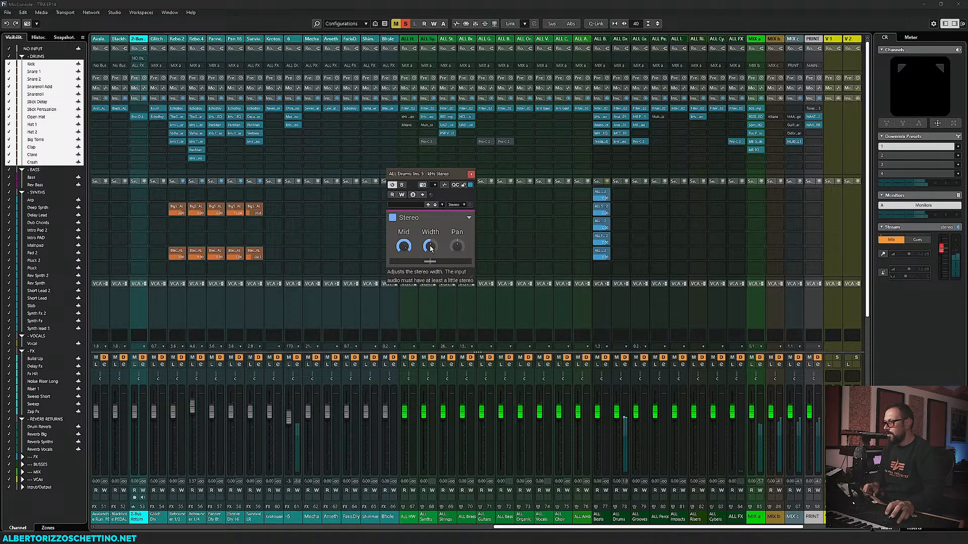
{"action": "left_click_drag", "start_coordinate": [429, 246], "coordinate": [429, 272]}
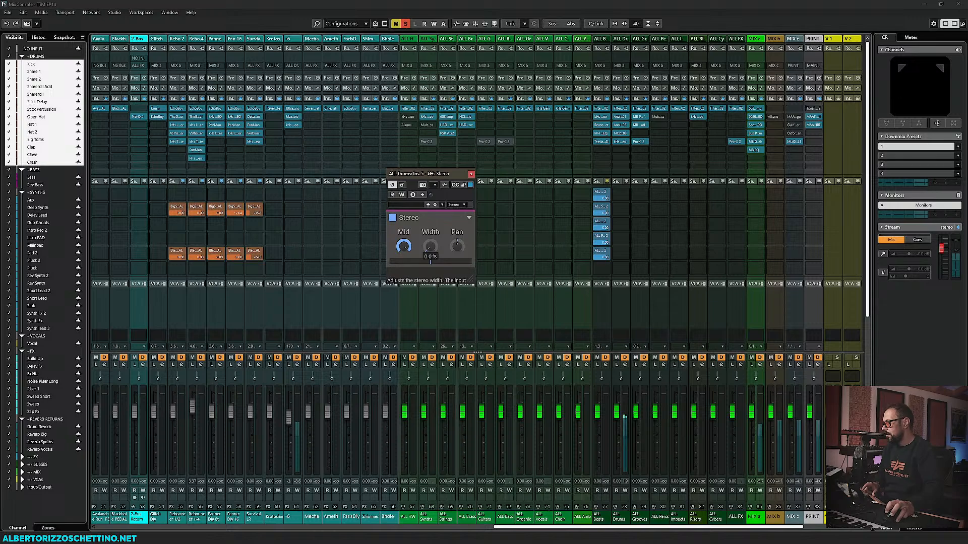
{"action": "left_click_drag", "start_coordinate": [436, 175], "coordinate": [453, 163]}
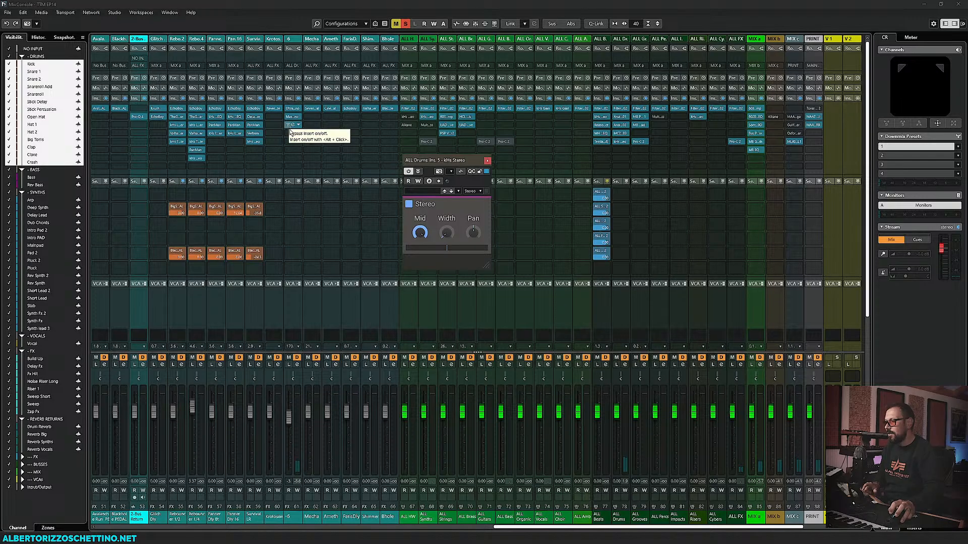
Step: Mute the -6 channel and open the kHs Stereo in its third insert slot
{"action": "left_click", "coordinate": [289, 358]}
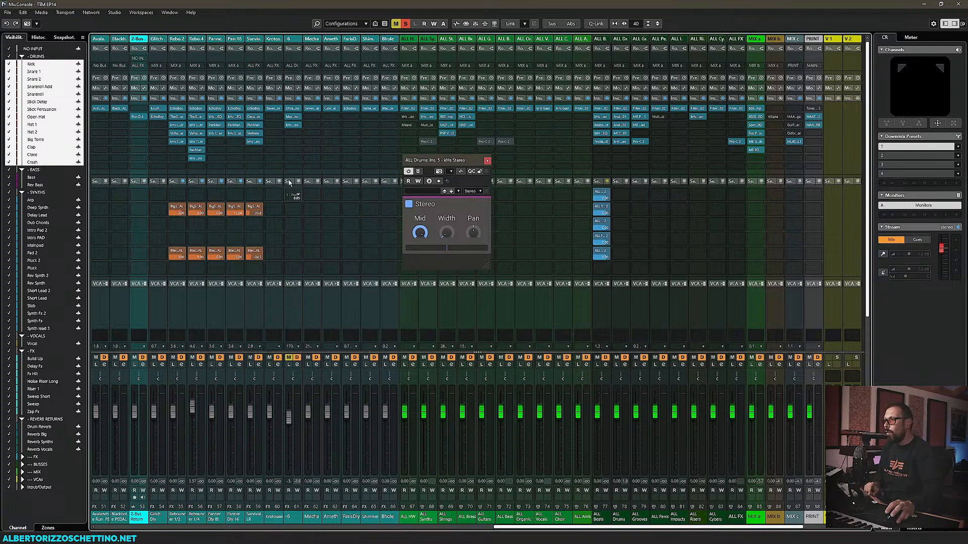
{"action": "left_click", "coordinate": [293, 126]}
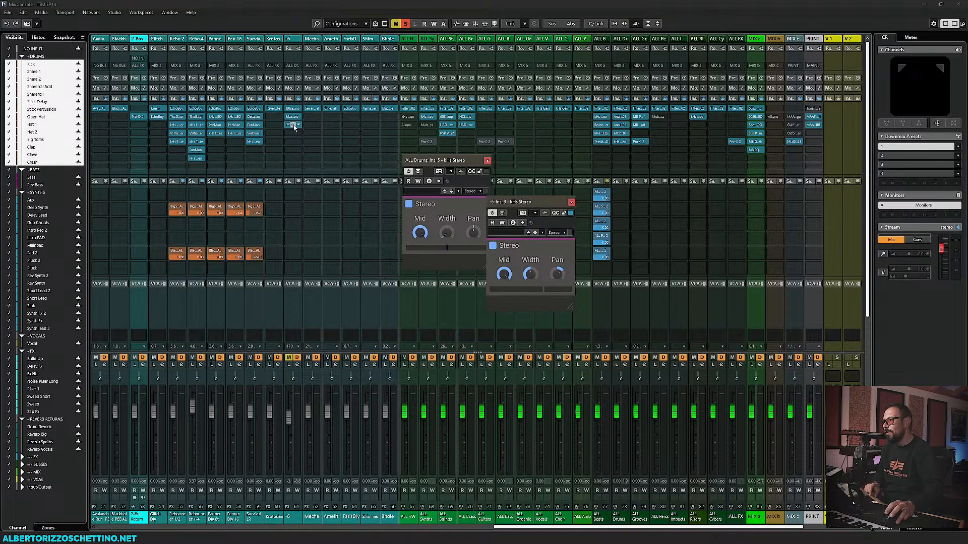
Step: Remove kHs Stereo from the ALL Drums bus
{"action": "left_click_drag", "start_coordinate": [461, 167], "coordinate": [425, 158]}
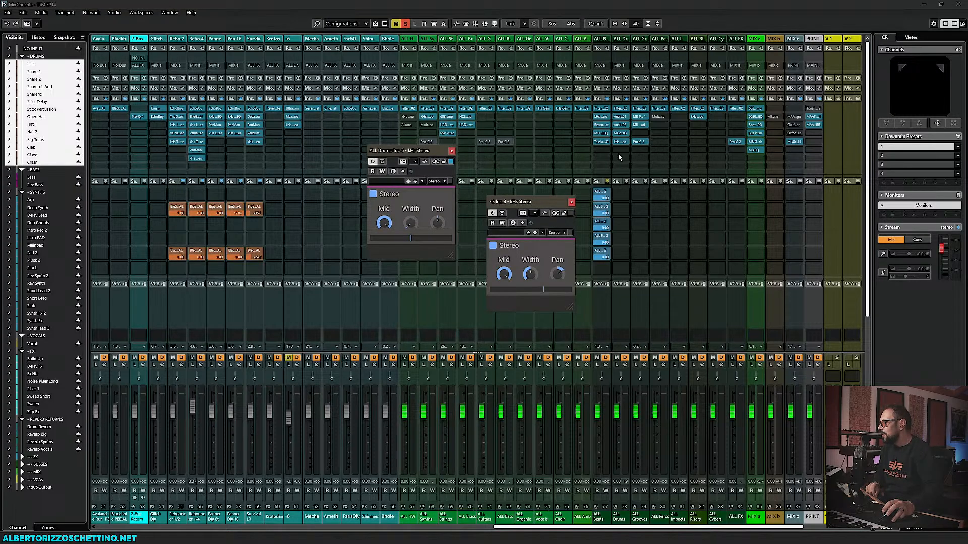
{"action": "left_click", "coordinate": [625, 142]}
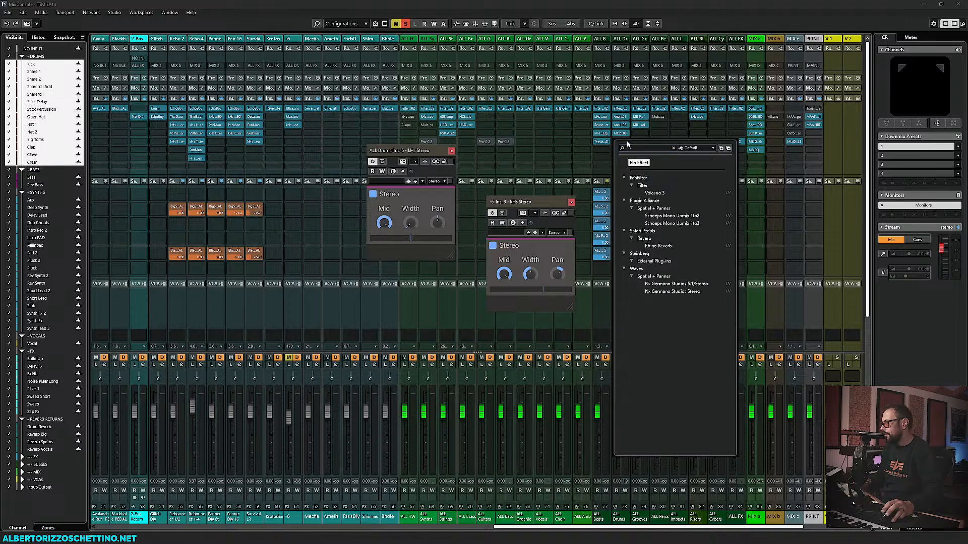
{"action": "left_click", "coordinate": [650, 147]}
Step: Activate the side-chain of the -6 channel's kHs Stereo, centre its Pan, and reduce its Width to the minimum
{"action": "left_click_drag", "start_coordinate": [530, 203], "coordinate": [306, 160]}
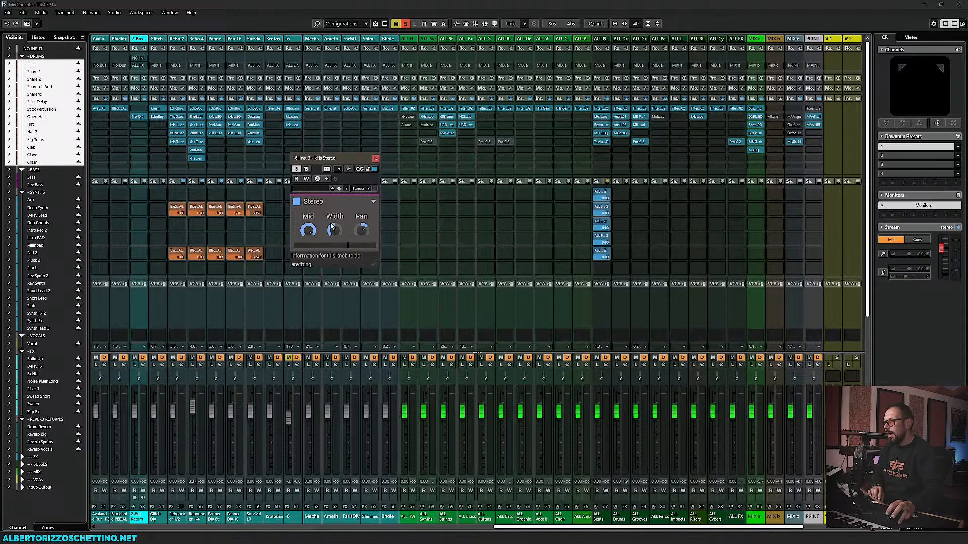
{"action": "left_click", "coordinate": [318, 179]}
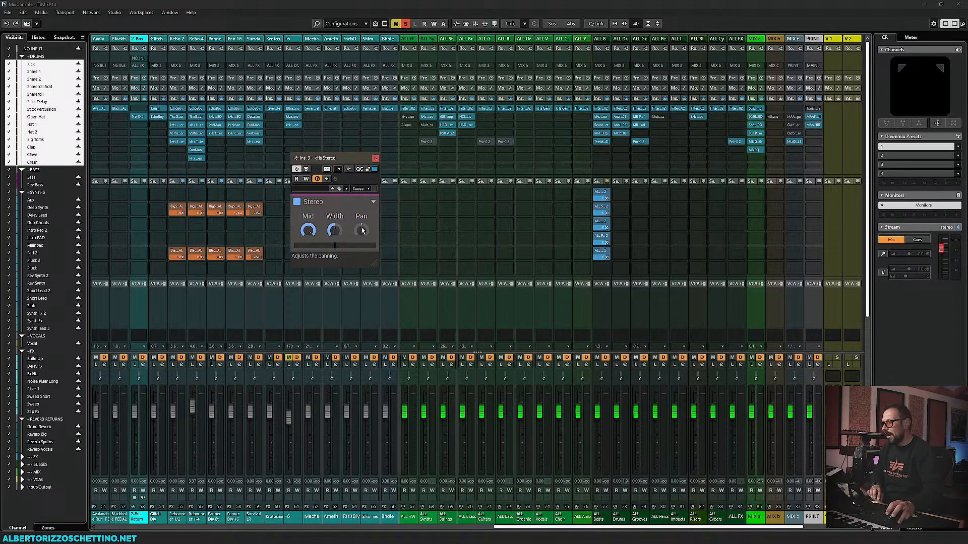
{"action": "left_click_drag", "start_coordinate": [335, 231], "coordinate": [335, 268]}
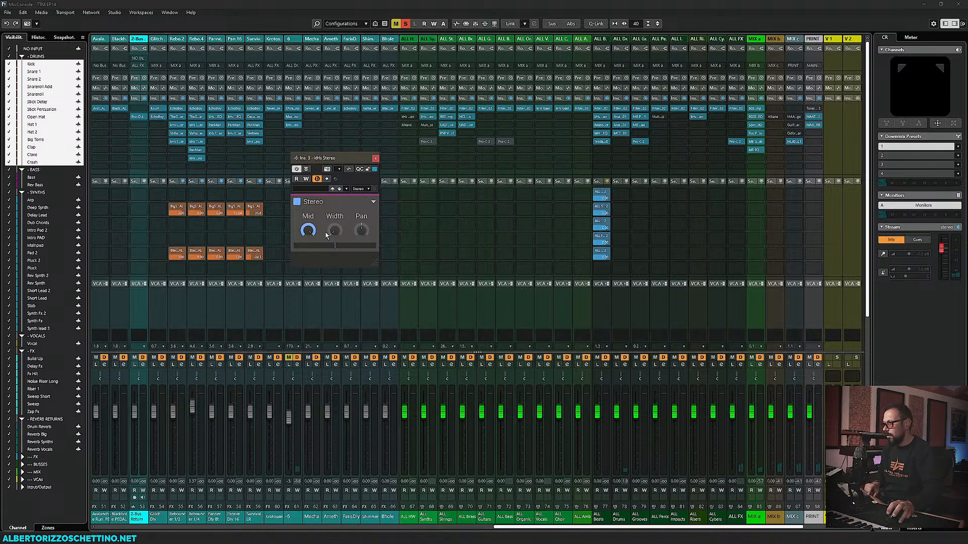
Step: Unmute the -6 channel, audition its kHs Stereo Width between 92% and the minimum, and deactivate the plug-in's side-chain
{"action": "left_click", "coordinate": [289, 358]}
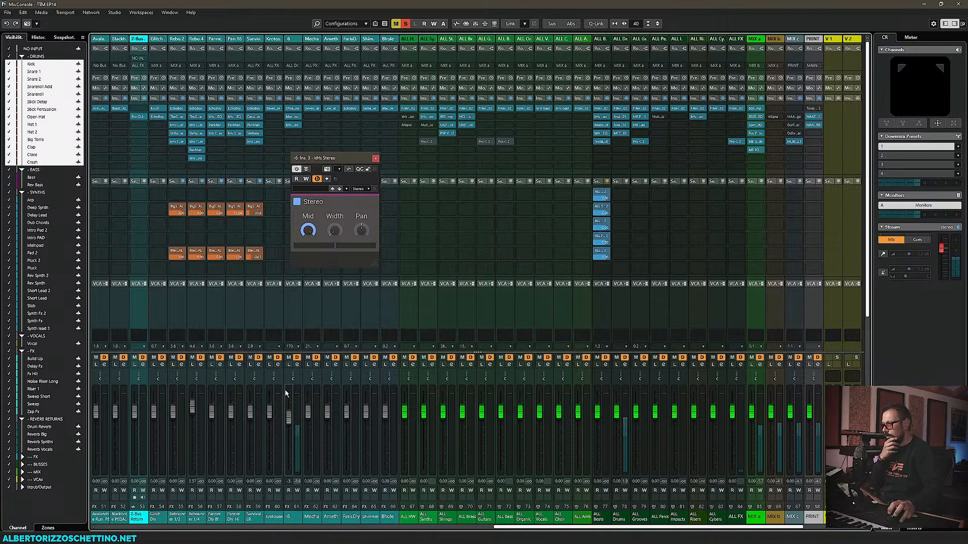
{"action": "left_click", "coordinate": [336, 233]}
{"action": "left_click_drag", "start_coordinate": [334, 231], "coordinate": [334, 217]}
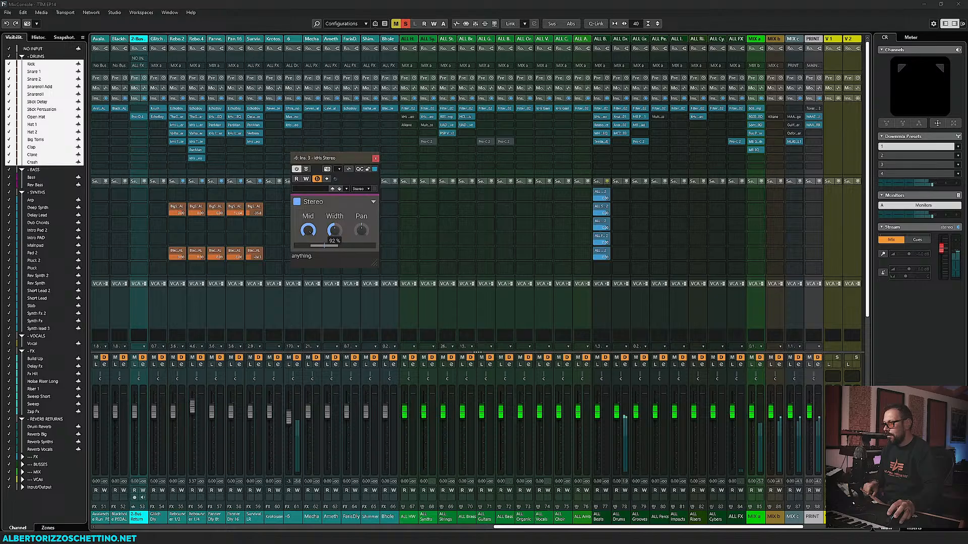
{"action": "left_click_drag", "start_coordinate": [335, 231], "coordinate": [334, 275]}
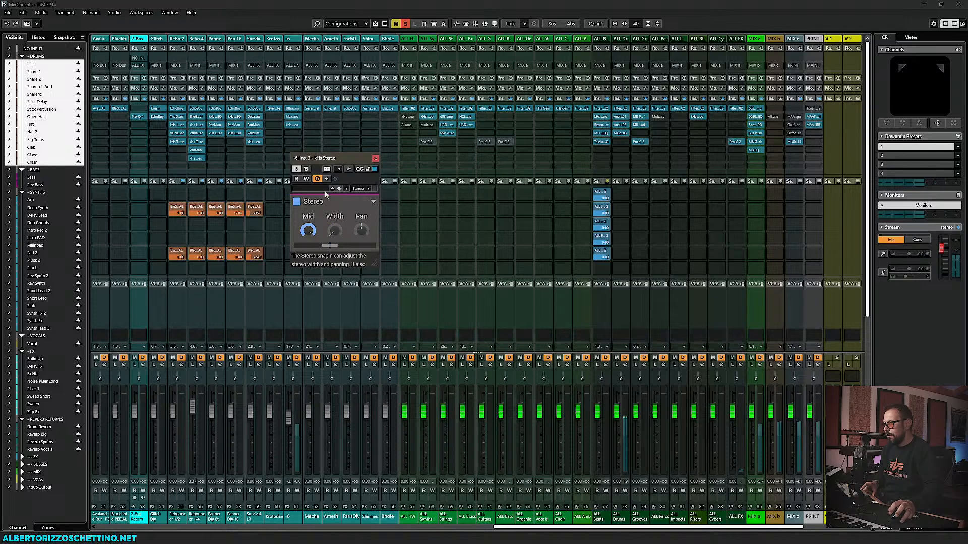
{"action": "left_click", "coordinate": [317, 179]}
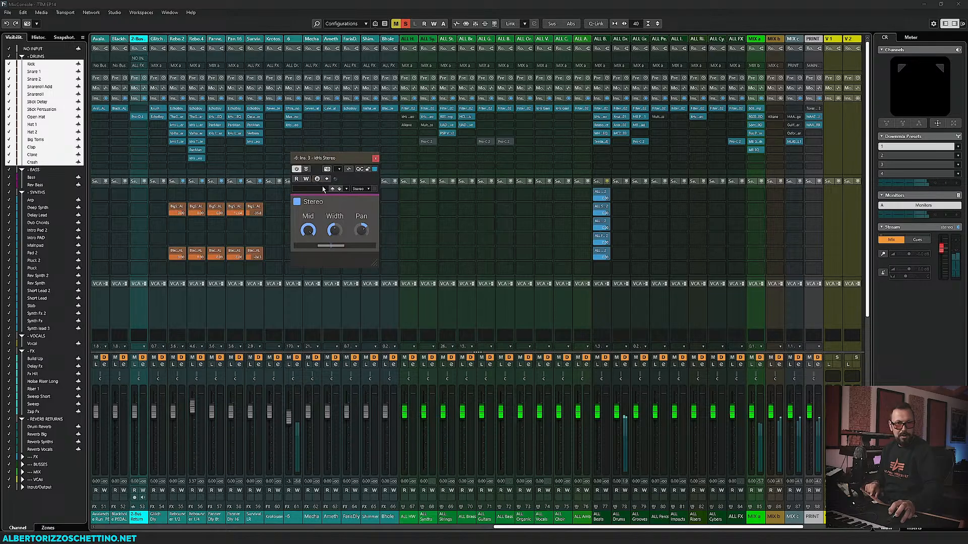
Step: Insert Basslane Pro in the fifth insert slot of the ALL Drums bus
{"action": "left_click", "coordinate": [623, 143]}
{"action": "type", "text": "bas"}
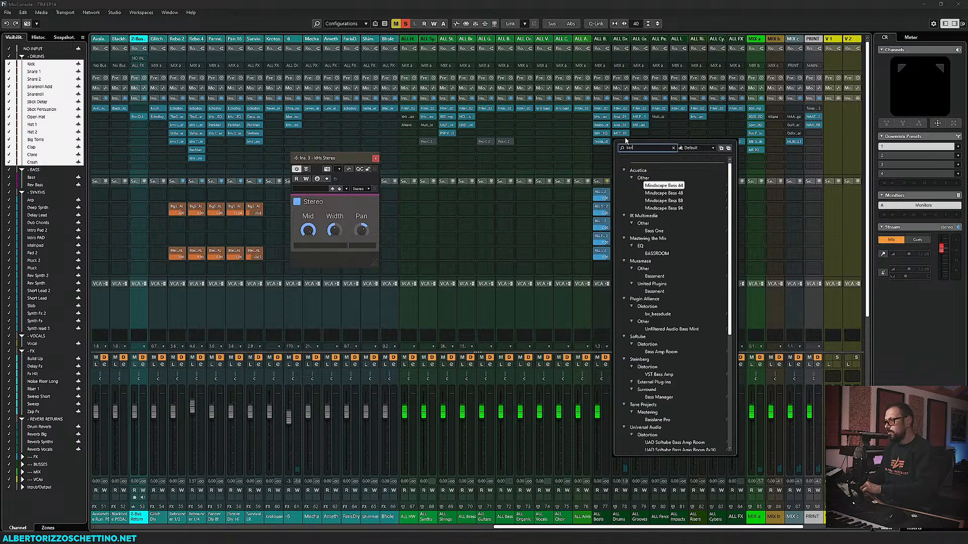
{"action": "type", "text": "slan"}
{"action": "key", "text": "Return"}
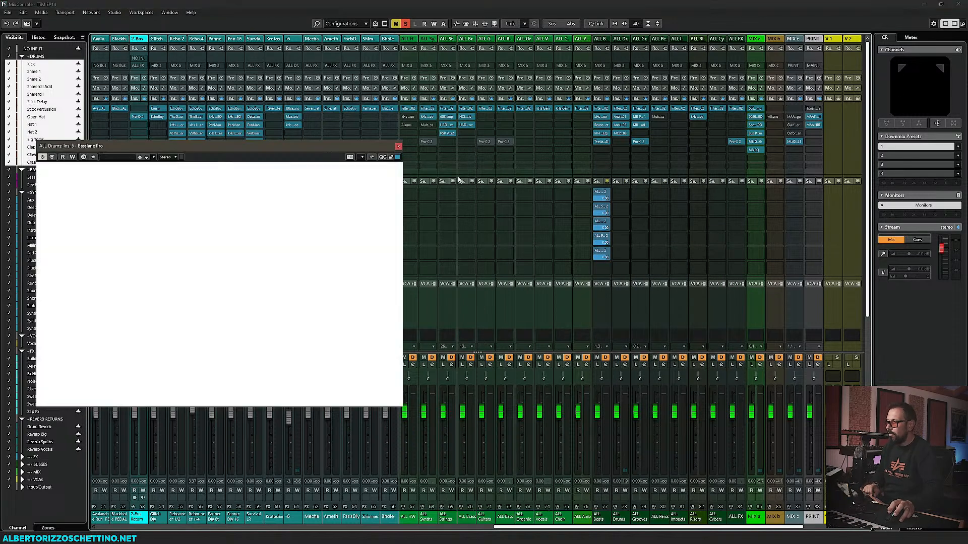
{"action": "left_click_drag", "start_coordinate": [299, 148], "coordinate": [435, 130]}
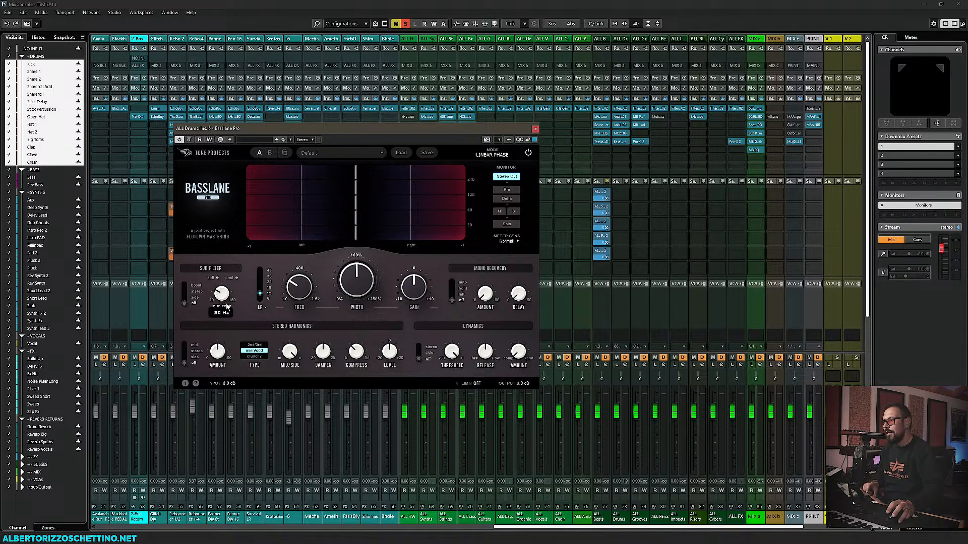
{"action": "left_click_drag", "start_coordinate": [281, 129], "coordinate": [319, 111]}
{"action": "left_click", "coordinate": [374, 160]}
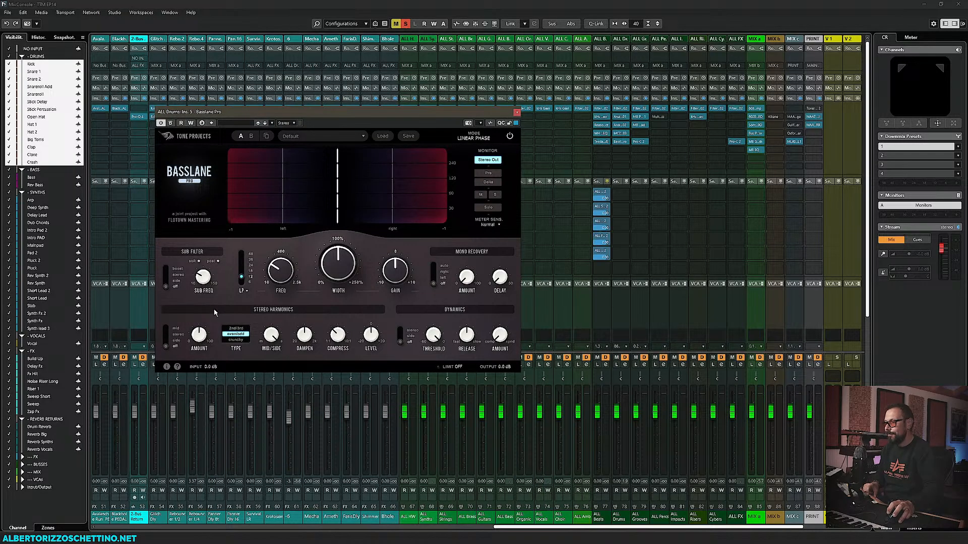
Step: Reduce Basslane Pro's Width to 0% and sweep its Freq down to 10 Hz and back up during playback
{"action": "key", "text": "space"}
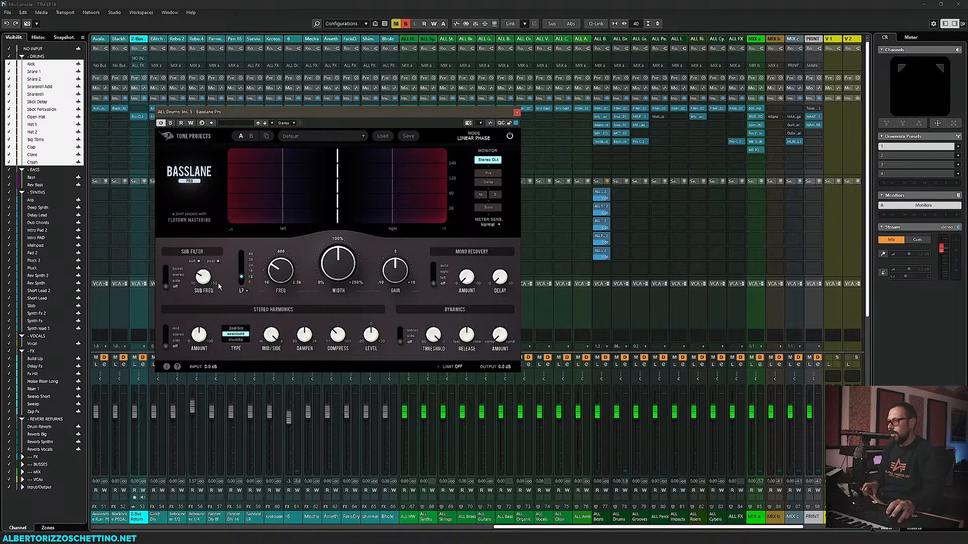
{"action": "mouse_move", "coordinate": [279, 272]}
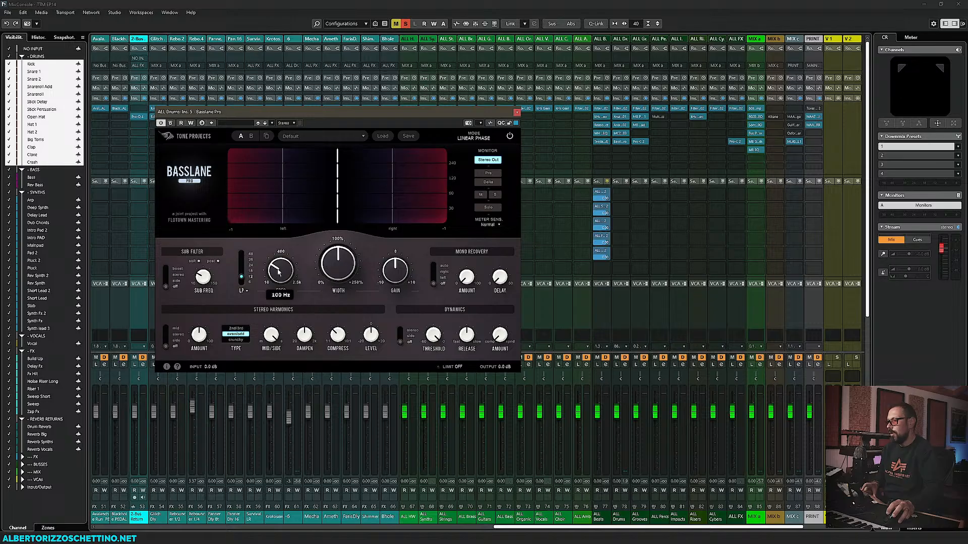
{"action": "left_click_drag", "start_coordinate": [282, 274], "coordinate": [281, 313]}
{"action": "key", "text": "space"}
{"action": "left_click_drag", "start_coordinate": [334, 270], "coordinate": [330, 453]}
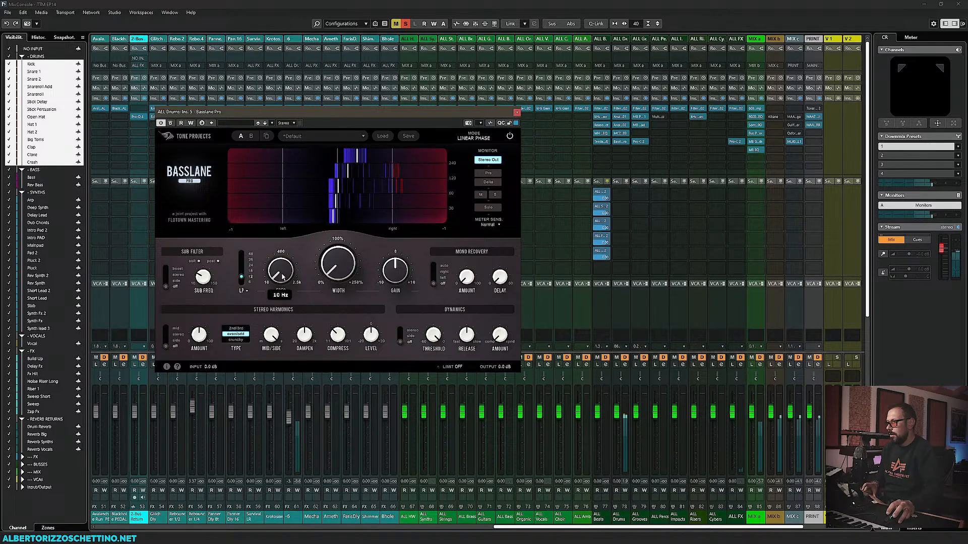
{"action": "left_click_drag", "start_coordinate": [279, 274], "coordinate": [286, 215]}
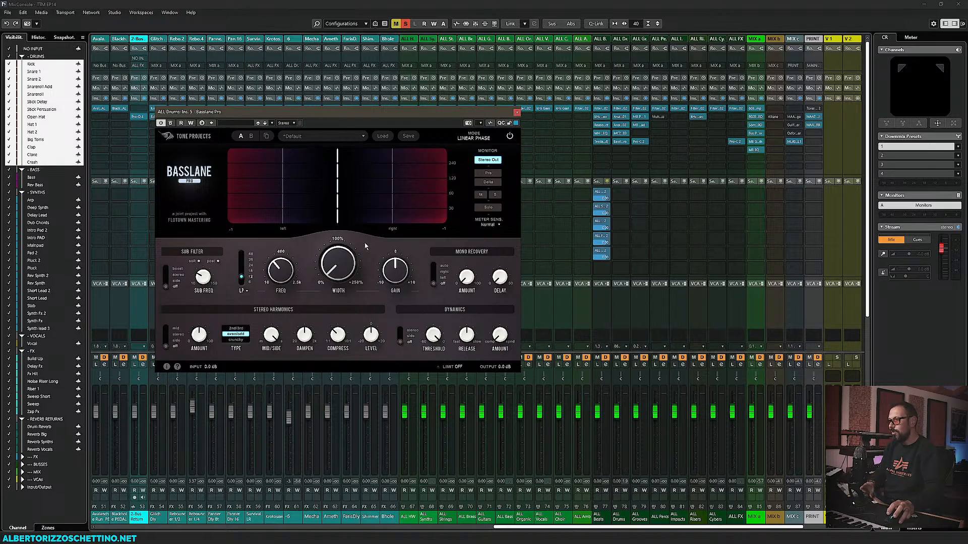
Step: Clear all active solos and play the full mix while trying Basslane Pro's Width on the ALL Drums bus
{"action": "left_click", "coordinate": [404, 24]}
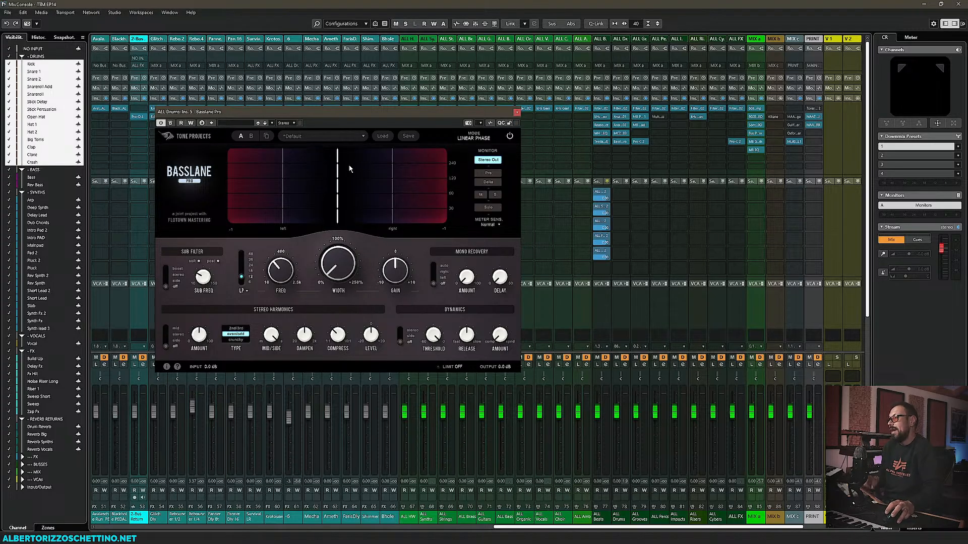
{"action": "key", "text": "space"}
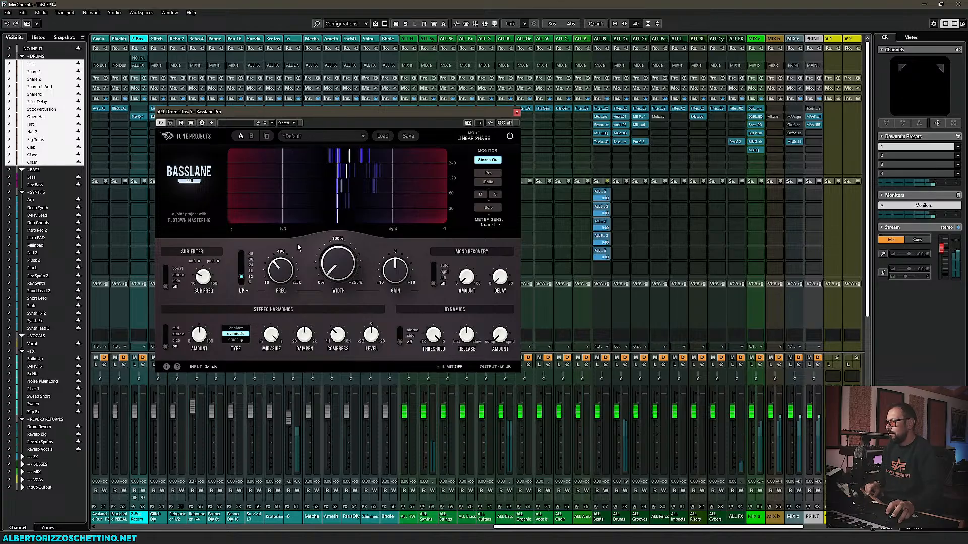
{"action": "left_click_drag", "start_coordinate": [323, 268], "coordinate": [326, 184]}
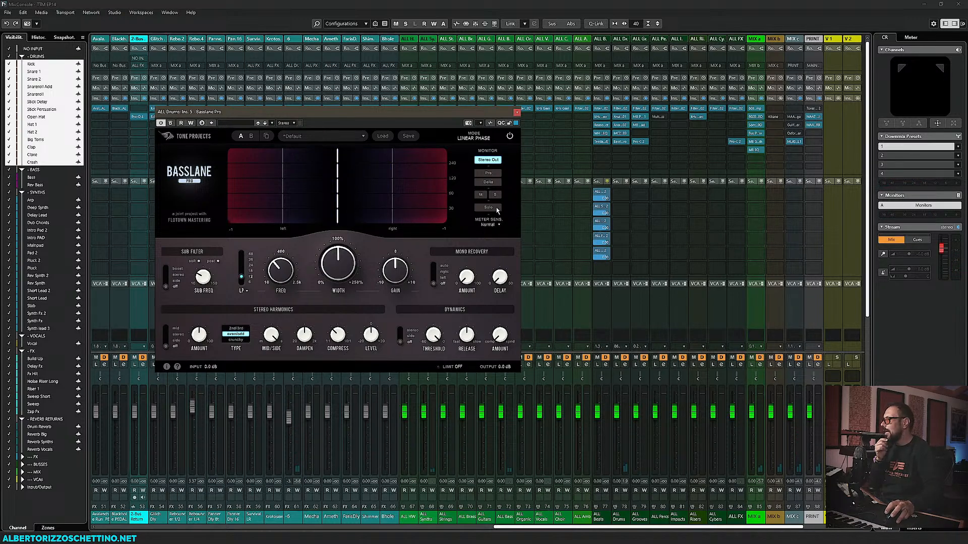
Step: Remove Basslane Pro from the ALL Drums bus
{"action": "left_click", "coordinate": [626, 142]}
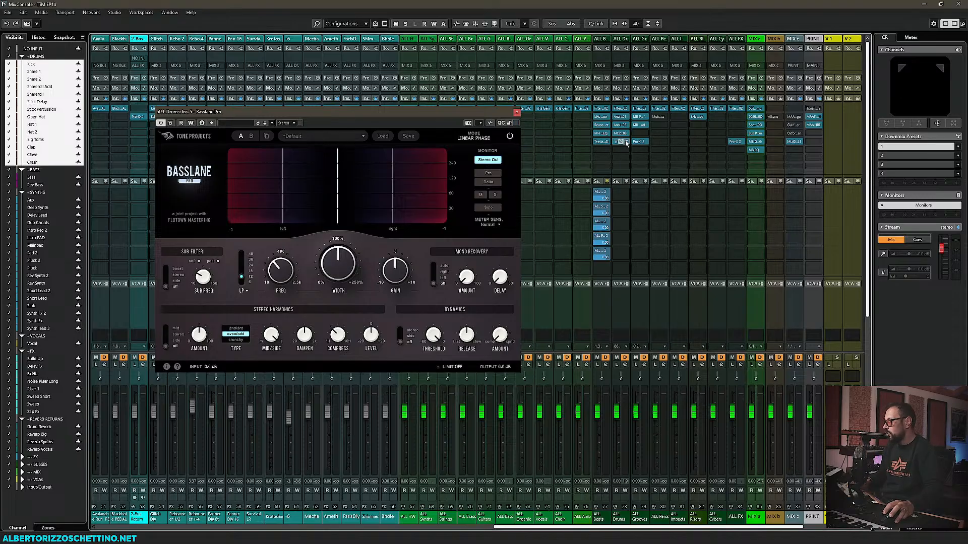
{"action": "left_click", "coordinate": [638, 162]}
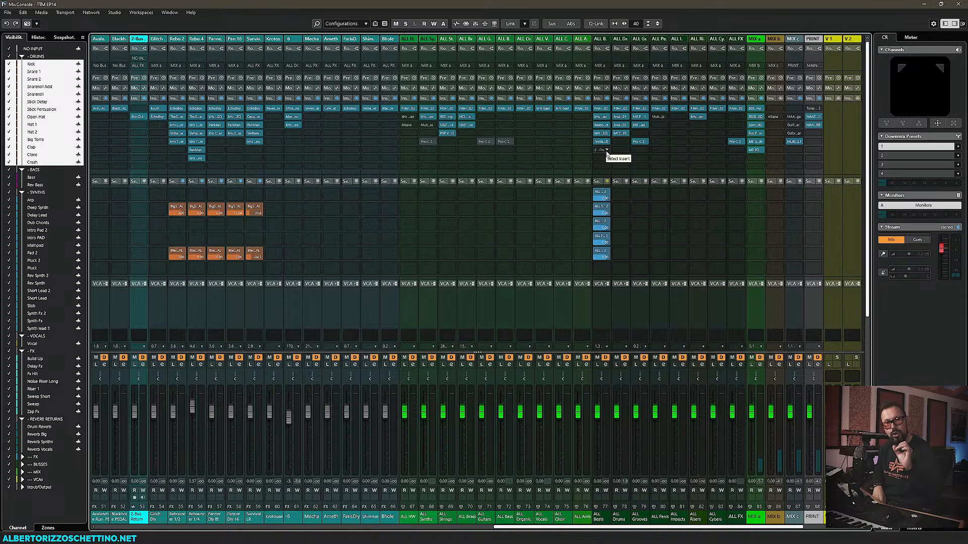
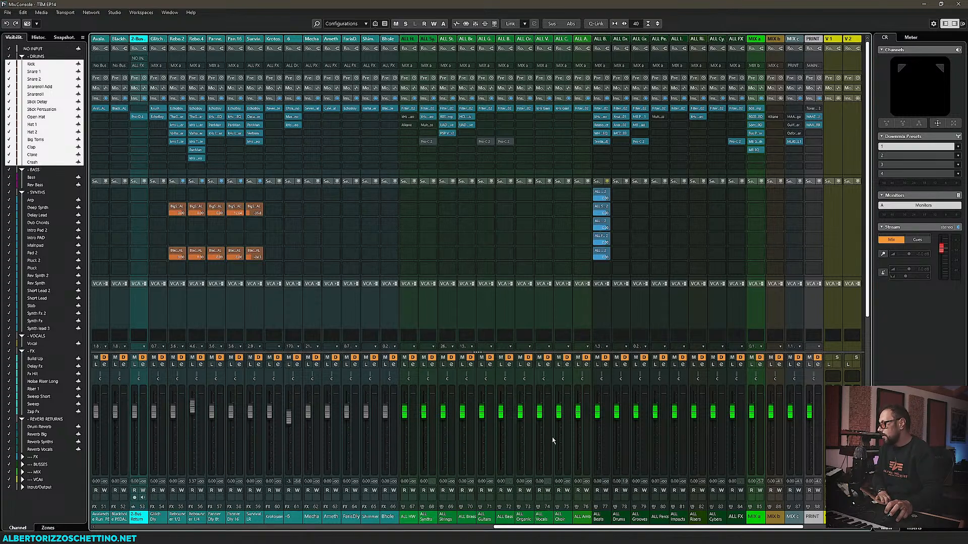
{"action": "left_click_drag", "start_coordinate": [586, 529], "coordinate": [598, 529]}
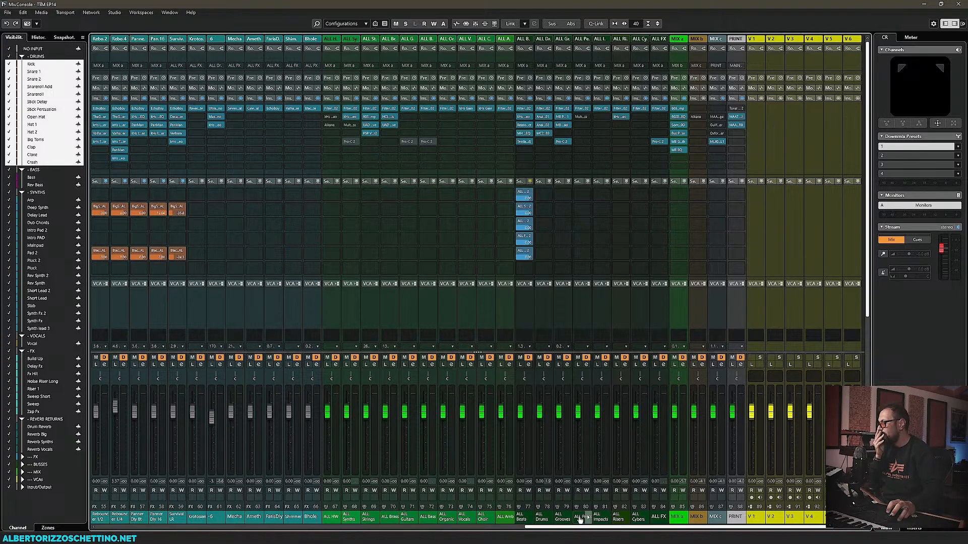
Step: Play the project with the Bass track soloed in the arrangement, and clear its solo after stopping
{"action": "left_click_drag", "start_coordinate": [578, 529], "coordinate": [474, 527]}
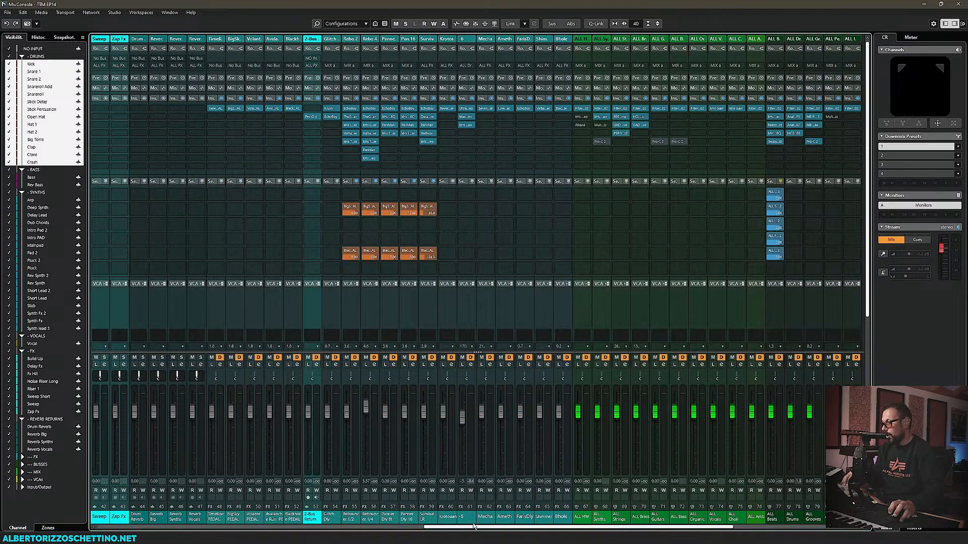
{"action": "left_click_drag", "start_coordinate": [473, 527], "coordinate": [268, 527]}
{"action": "key", "text": "F3"}
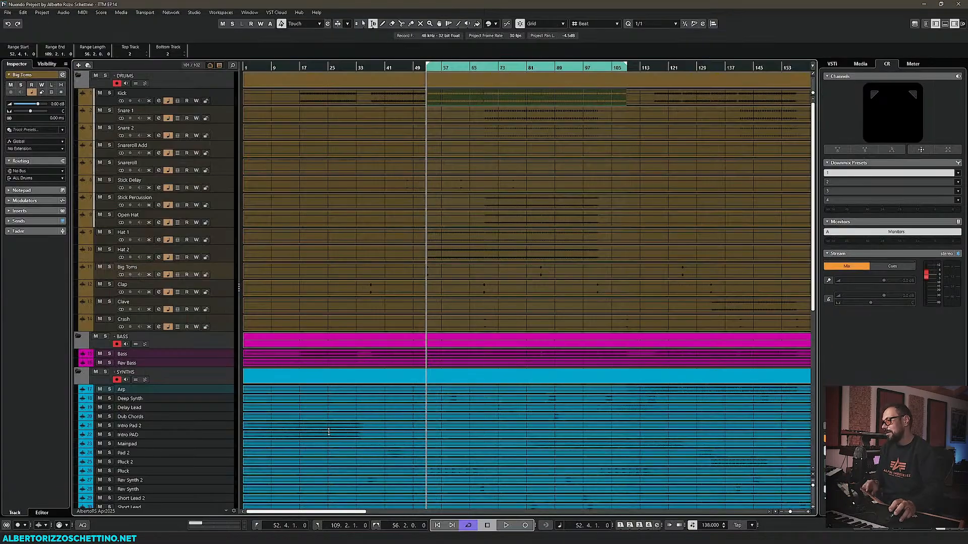
{"action": "left_click", "coordinate": [210, 345]}
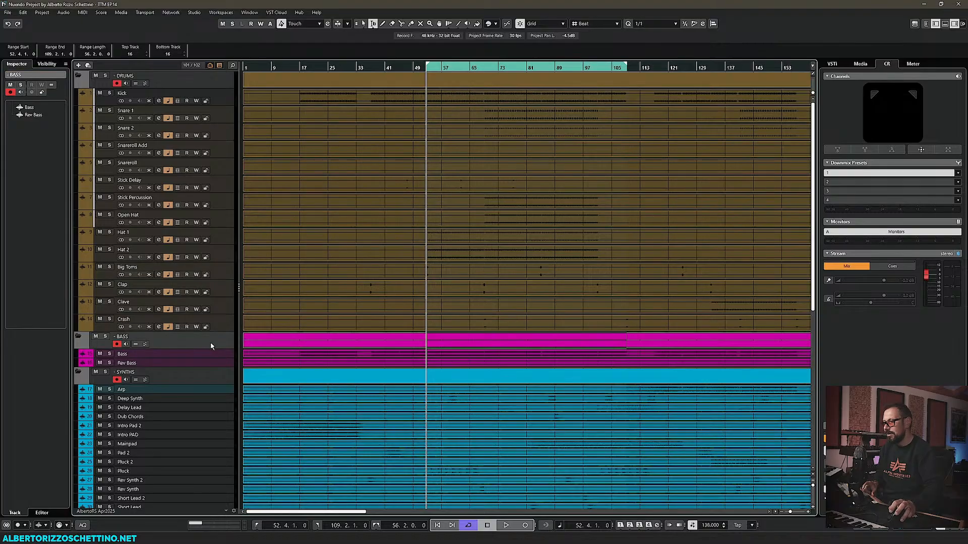
{"action": "key", "text": "space"}
{"action": "left_click", "coordinate": [110, 353]}
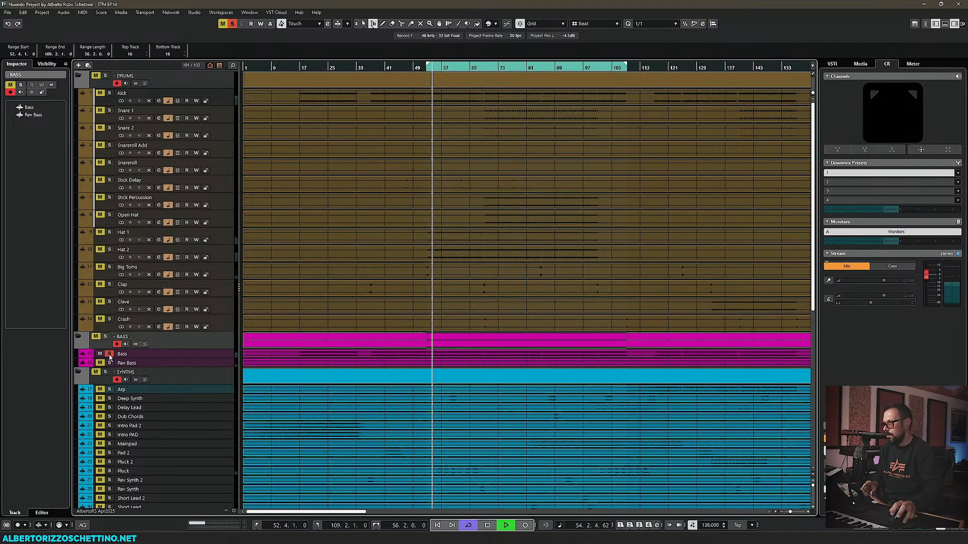
{"action": "key", "text": "space"}
{"action": "left_click", "coordinate": [109, 354]}
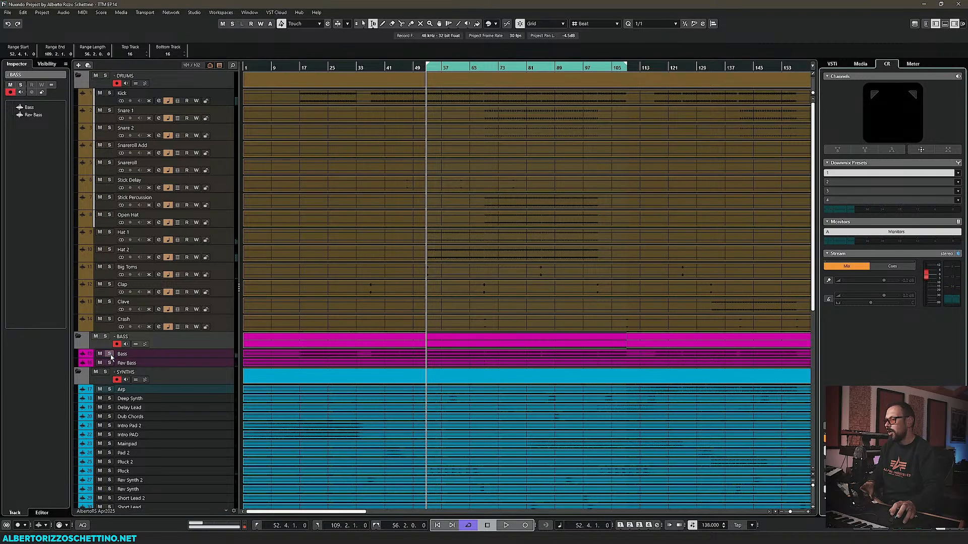
Step: Check the FilterBank F202 insert on the ALL Bass group channel in the mixer and close its window
{"action": "key", "text": "F3"}
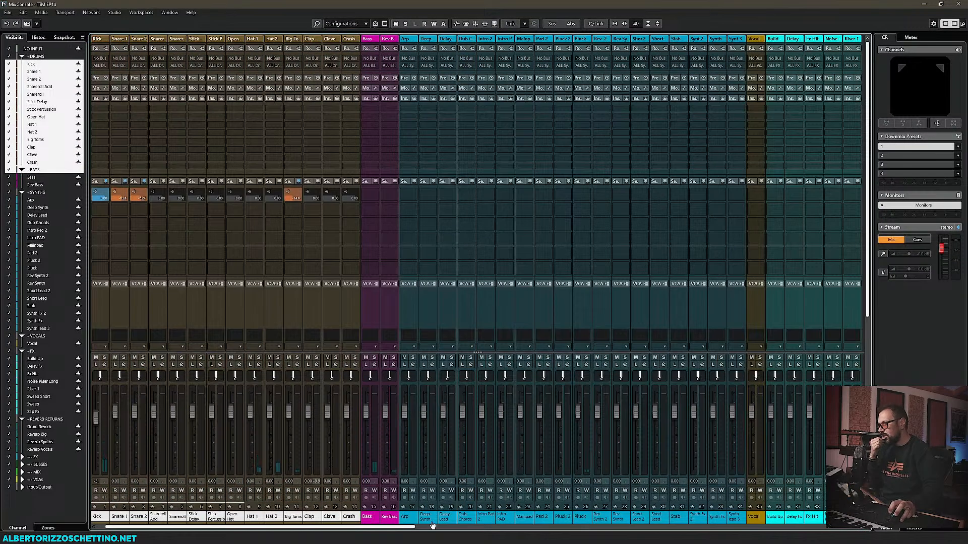
{"action": "left_click_drag", "start_coordinate": [354, 528], "coordinate": [270, 531]}
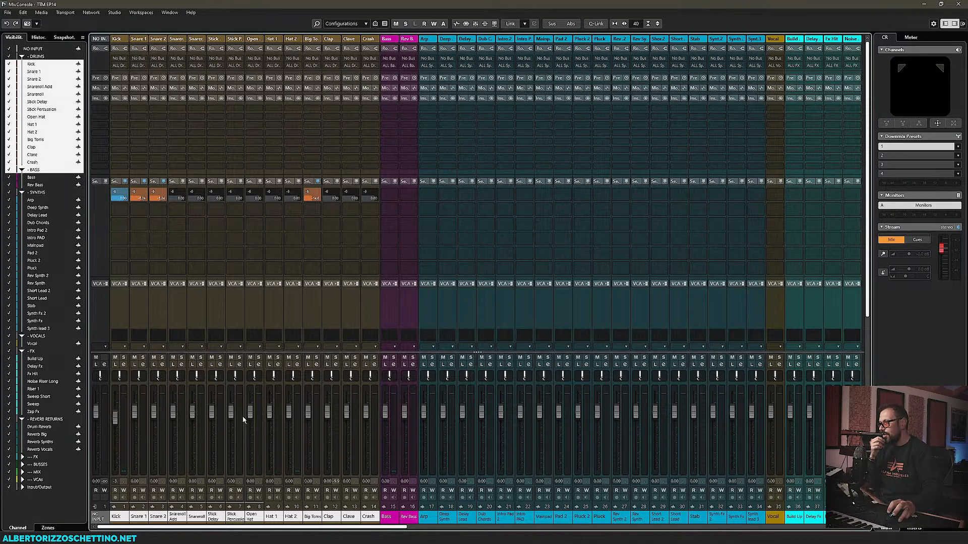
{"action": "left_click_drag", "start_coordinate": [358, 529], "coordinate": [747, 523]}
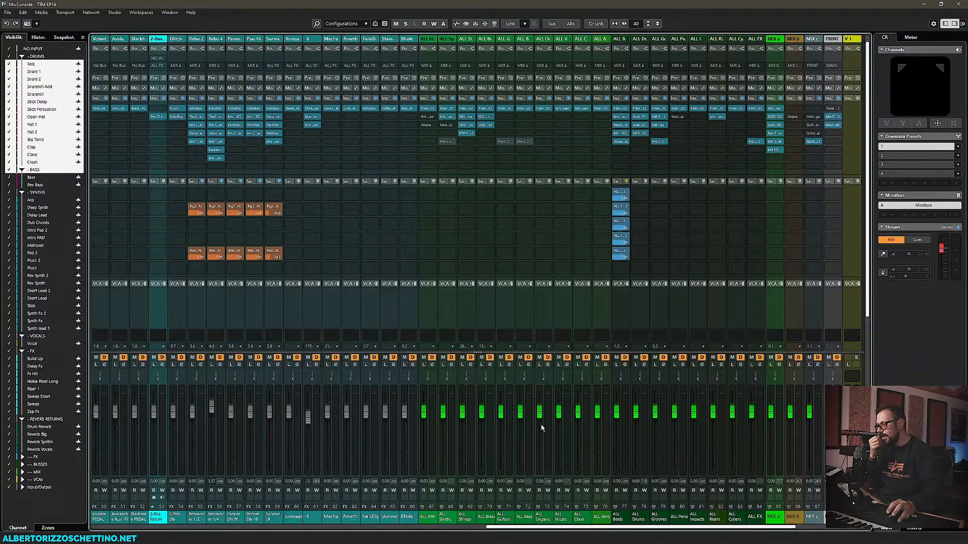
{"action": "left_click", "coordinate": [521, 109]}
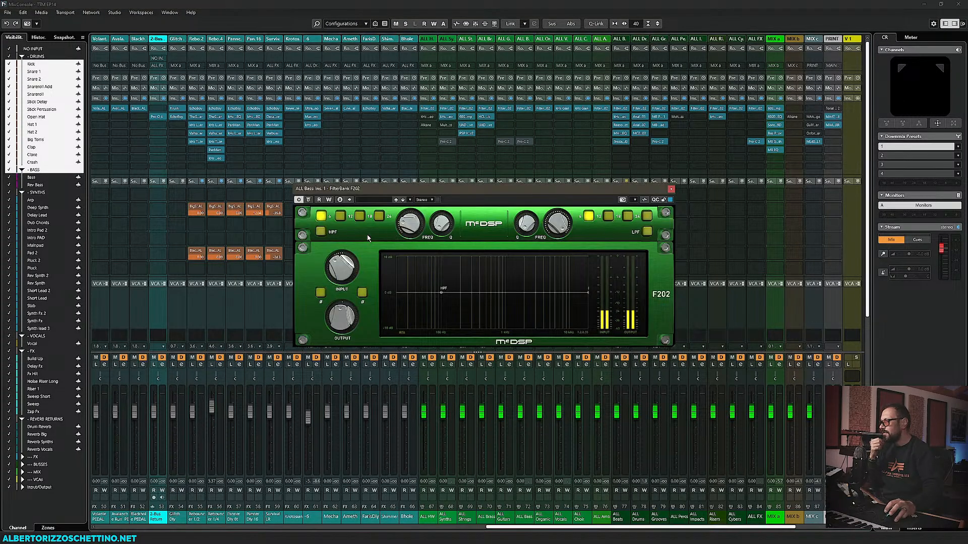
{"action": "left_click", "coordinate": [670, 190]}
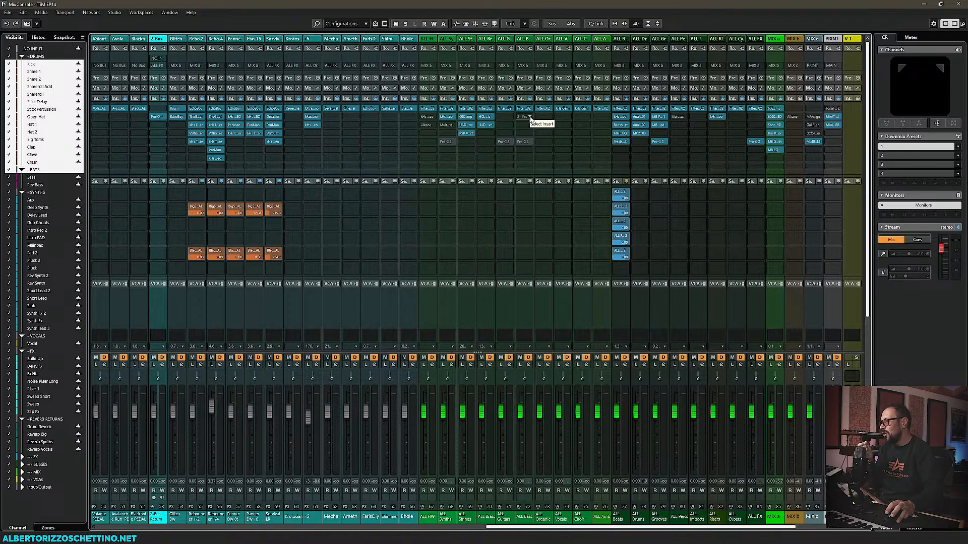
Step: Load the McDSP Analog Channel AC101 in the second insert slot of the ALL Bass group
{"action": "left_click", "coordinate": [530, 118]}
{"action": "type", "text": "101"}
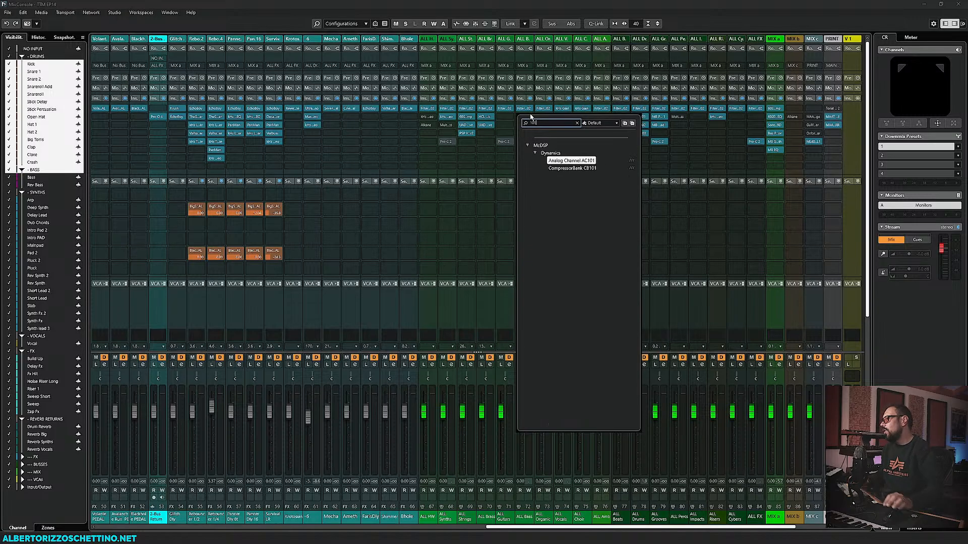
{"action": "key", "text": "Return"}
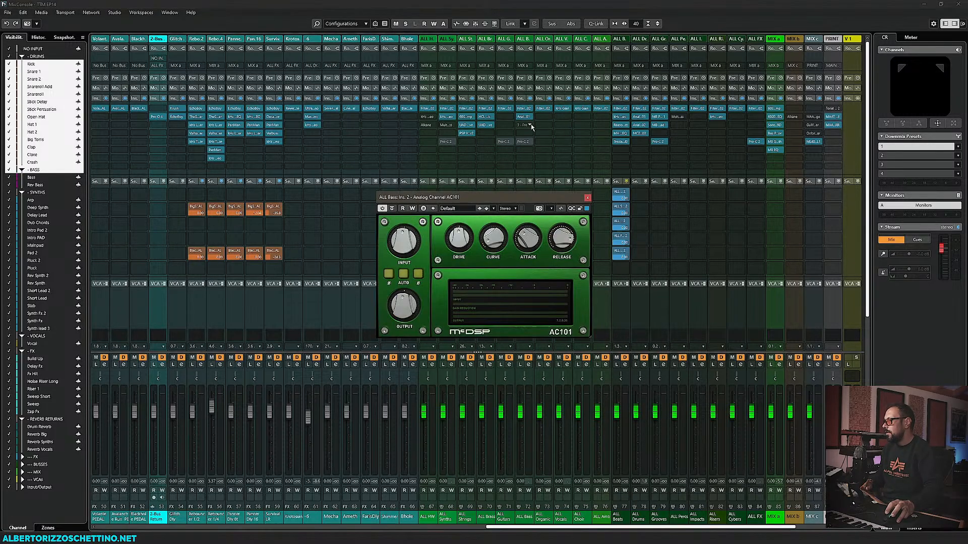
Step: Load the Analog Channel AC202 in the third insert slot of ALL Bass and move the two plug-in windows apart
{"action": "left_click", "coordinate": [530, 124]}
{"action": "type", "text": "202"}
{"action": "key", "text": "Return"}
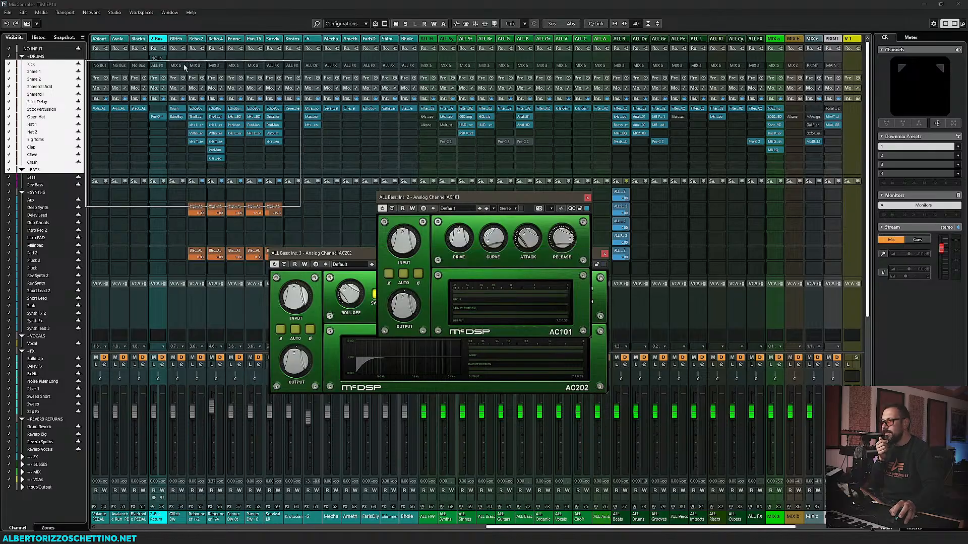
{"action": "left_click_drag", "start_coordinate": [185, 67], "coordinate": [175, 60]}
{"action": "left_click_drag", "start_coordinate": [382, 252], "coordinate": [410, 58]}
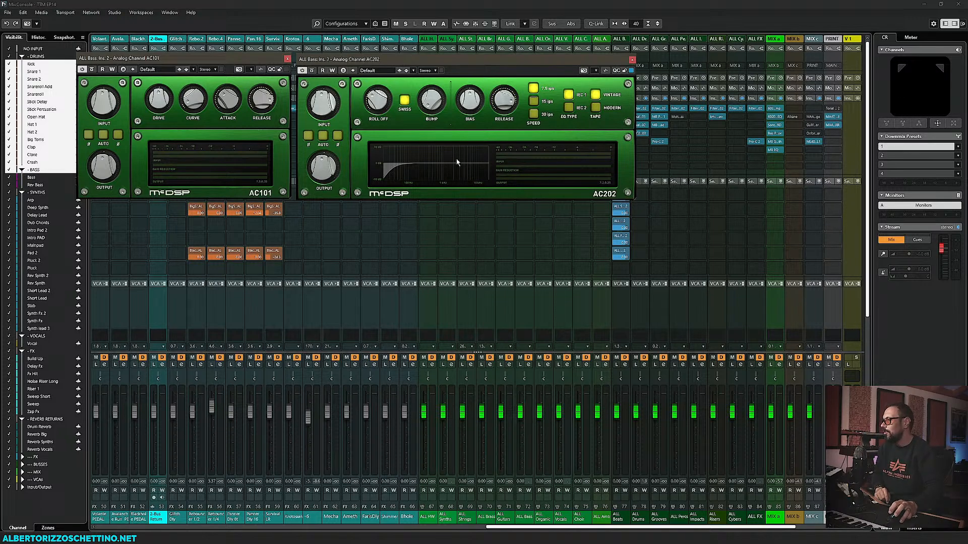
{"action": "left_click_drag", "start_coordinate": [420, 62], "coordinate": [418, 171]}
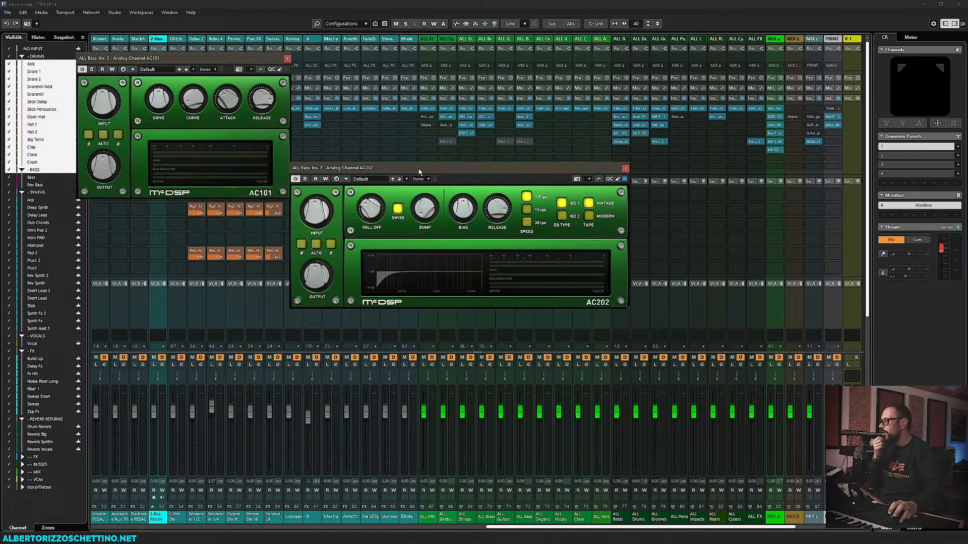
Step: Load the MC2000 MC303 in the fourth insert slot of ALL Bass and arrange the three plug-in windows without overlap
{"action": "left_click", "coordinate": [529, 134]}
{"action": "type", "text": "303"}
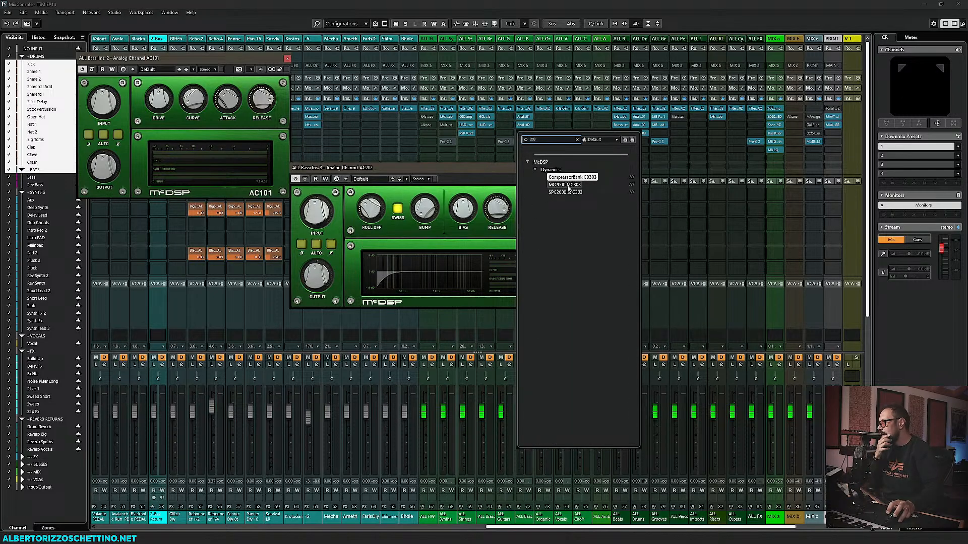
{"action": "left_click", "coordinate": [569, 185]}
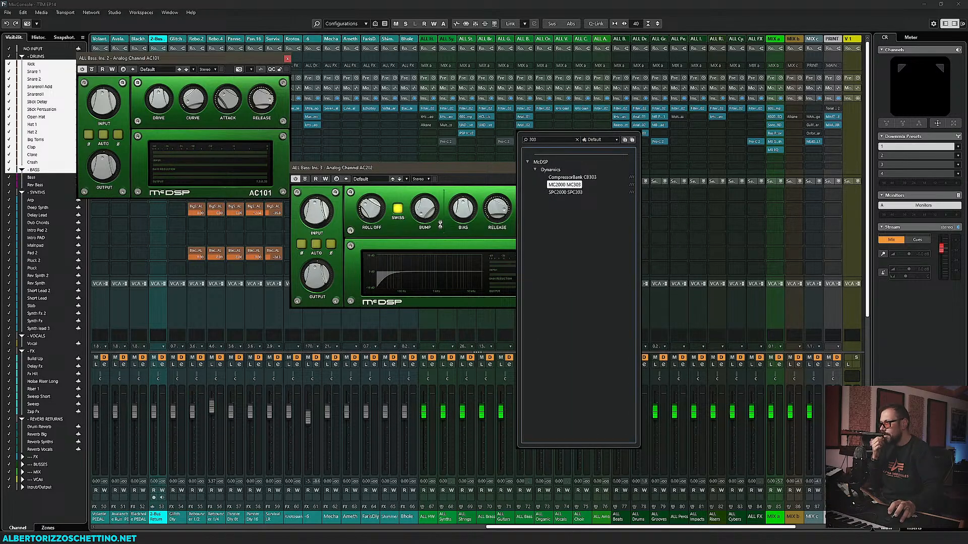
{"action": "left_click_drag", "start_coordinate": [399, 146], "coordinate": [206, 236]}
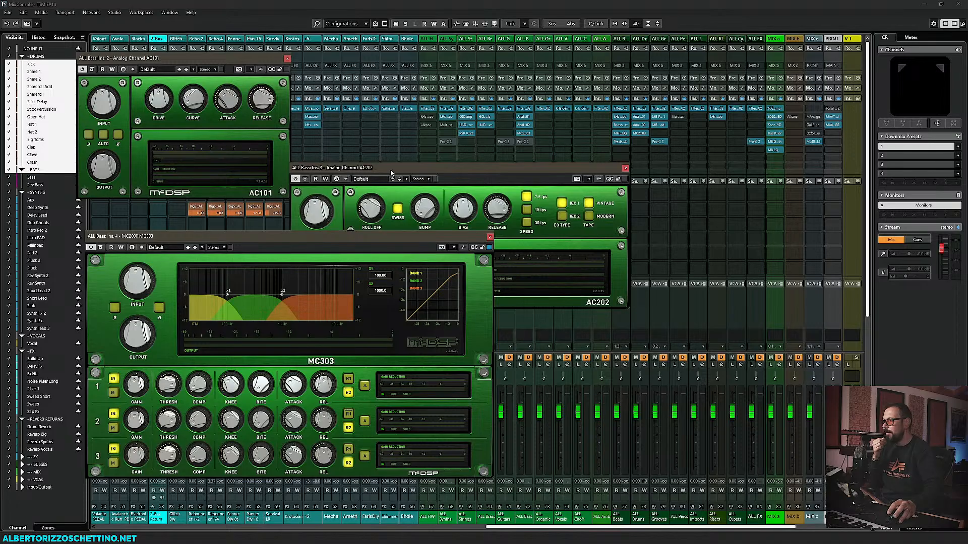
{"action": "left_click_drag", "start_coordinate": [391, 170], "coordinate": [395, 61]}
{"action": "left_click_drag", "start_coordinate": [316, 247], "coordinate": [315, 219]}
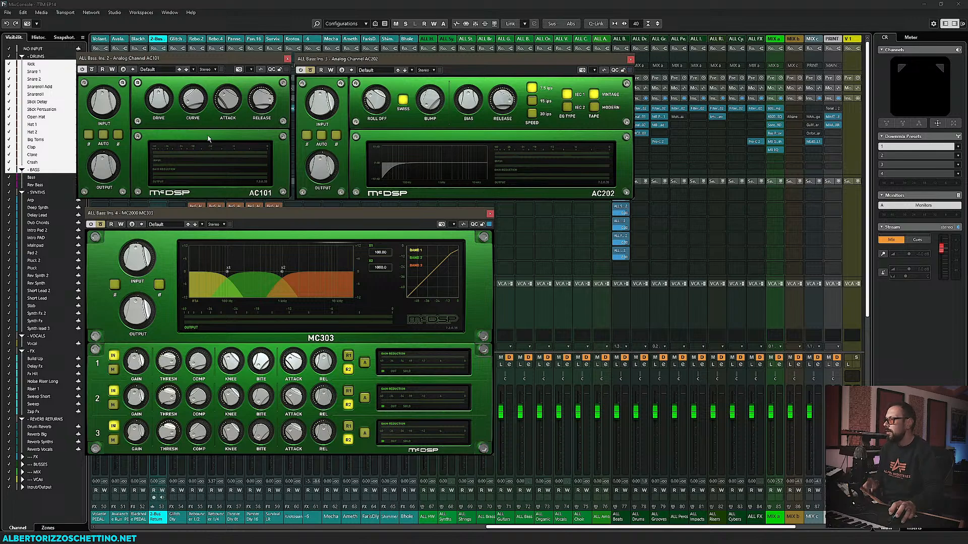
Step: Start playback and adjust the drive and input of the AC101 on the ALL Bass group
{"action": "key", "text": "space"}
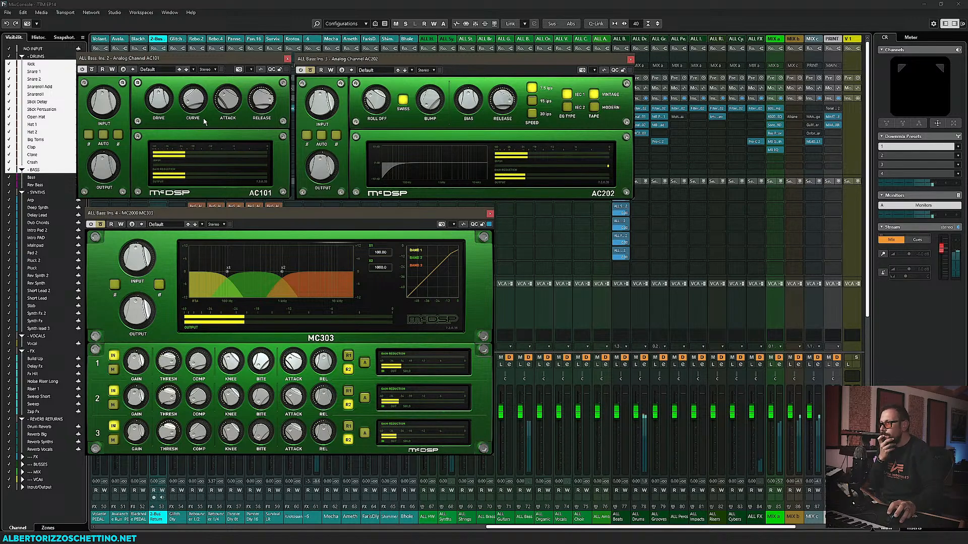
{"action": "mouse_move", "coordinate": [216, 114]}
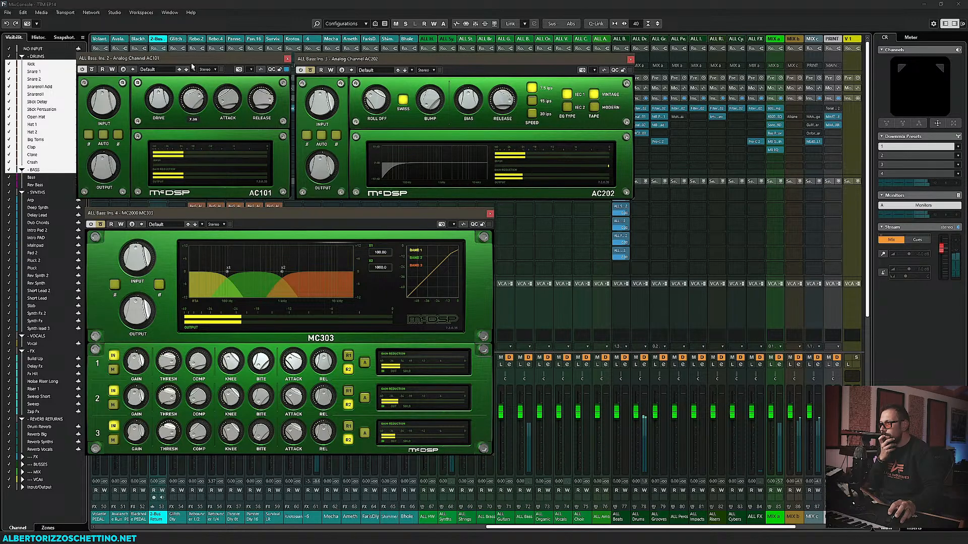
{"action": "left_click_drag", "start_coordinate": [159, 100], "coordinate": [164, 89]}
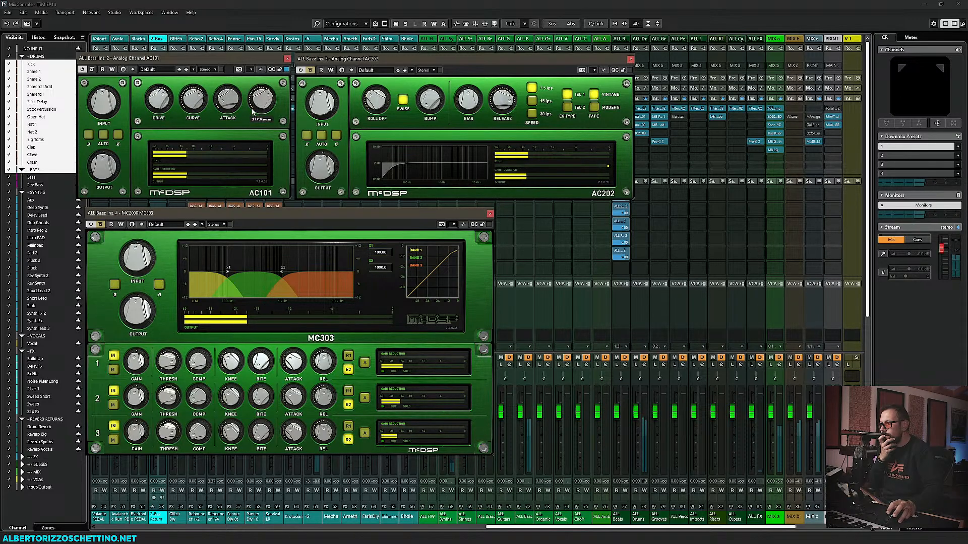
{"action": "left_click_drag", "start_coordinate": [100, 114], "coordinate": [100, 104]}
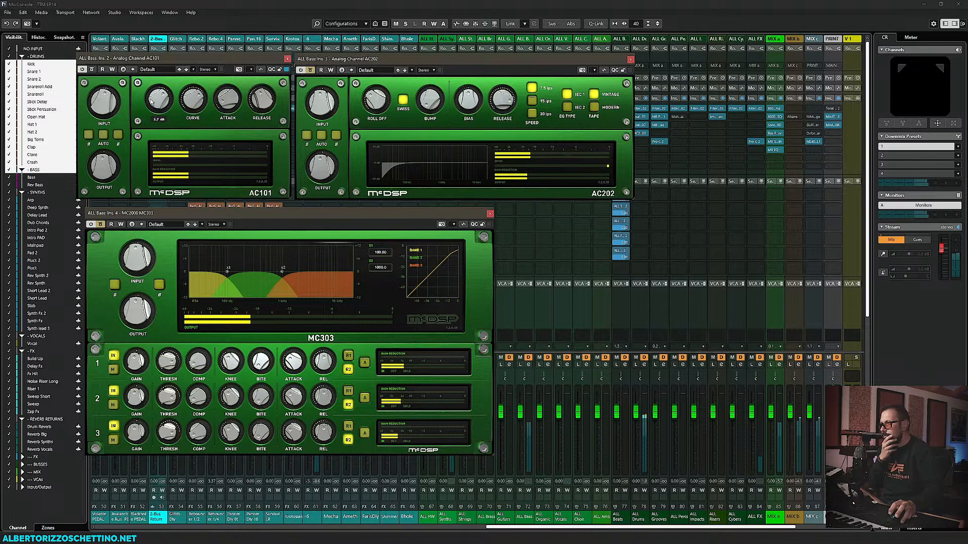
{"action": "left_click_drag", "start_coordinate": [151, 101], "coordinate": [187, 102]}
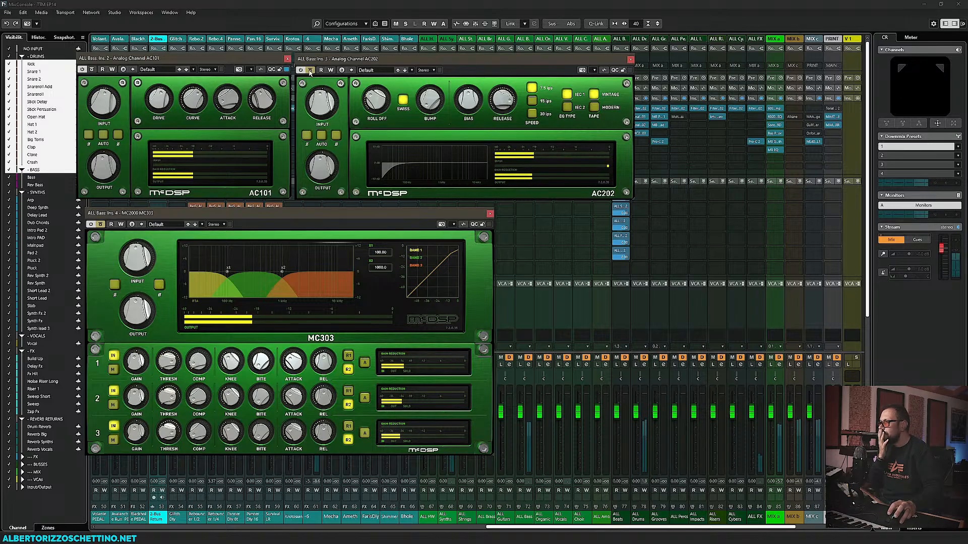
Step: Set the AC202 playback head type to USA-A and raise its bump and roll-off
{"action": "left_click", "coordinate": [403, 100]}
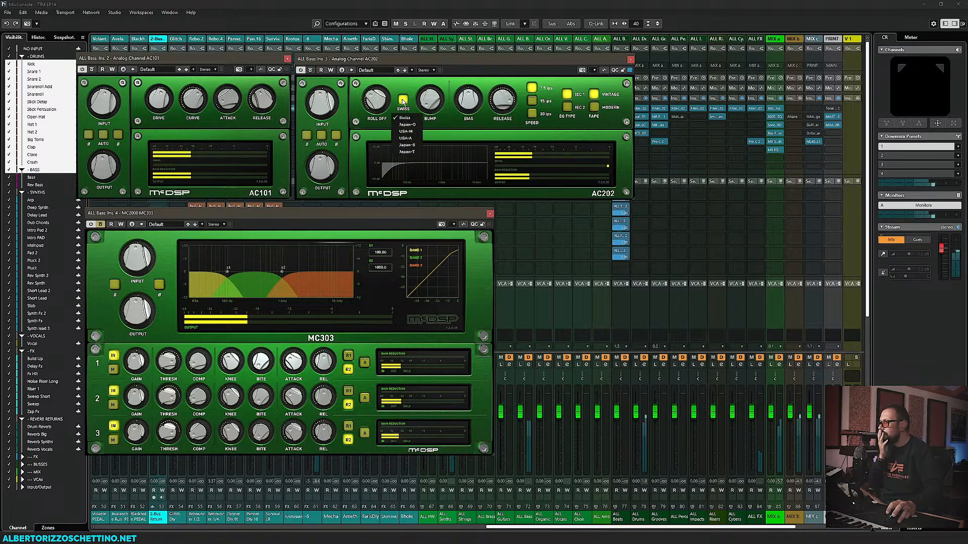
{"action": "left_click", "coordinate": [406, 138]}
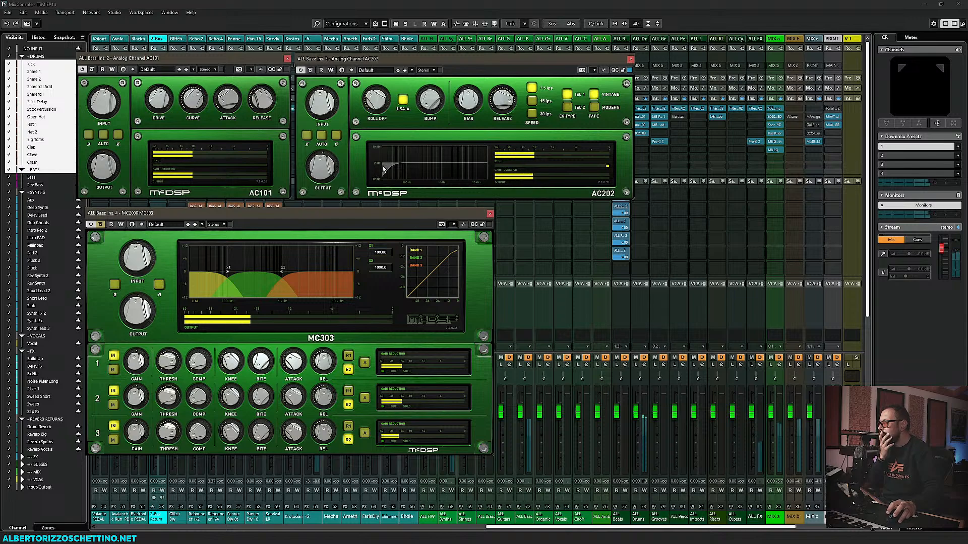
{"action": "mouse_move", "coordinate": [430, 95]}
{"action": "left_mouse_down"}
{"action": "mouse_move", "coordinate": [435, 80]}
{"action": "mouse_move", "coordinate": [438, 99]}
{"action": "mouse_move", "coordinate": [440, 81]}
{"action": "left_mouse_up"}
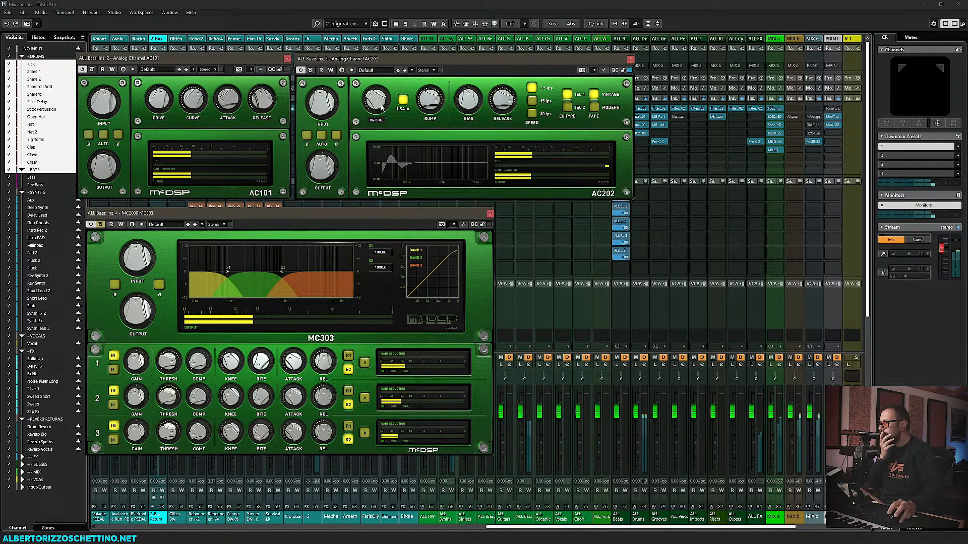
{"action": "mouse_move", "coordinate": [372, 104]}
{"action": "left_mouse_down"}
{"action": "mouse_move", "coordinate": [379, 58]}
{"action": "mouse_move", "coordinate": [378, 89]}
{"action": "left_mouse_up"}
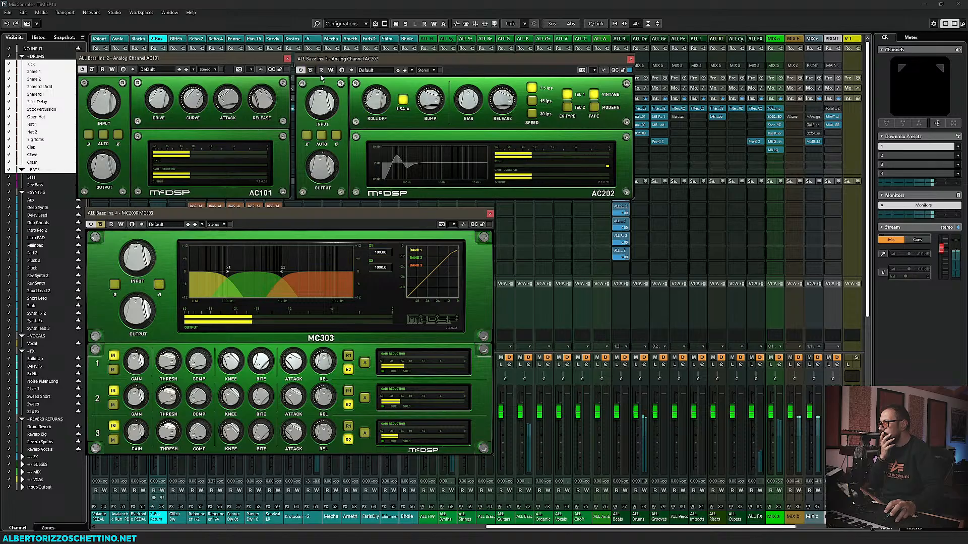
Step: Set the AC202 to 15 ips speed and Modern tape, and adjust its input level
{"action": "left_click", "coordinate": [532, 100]}
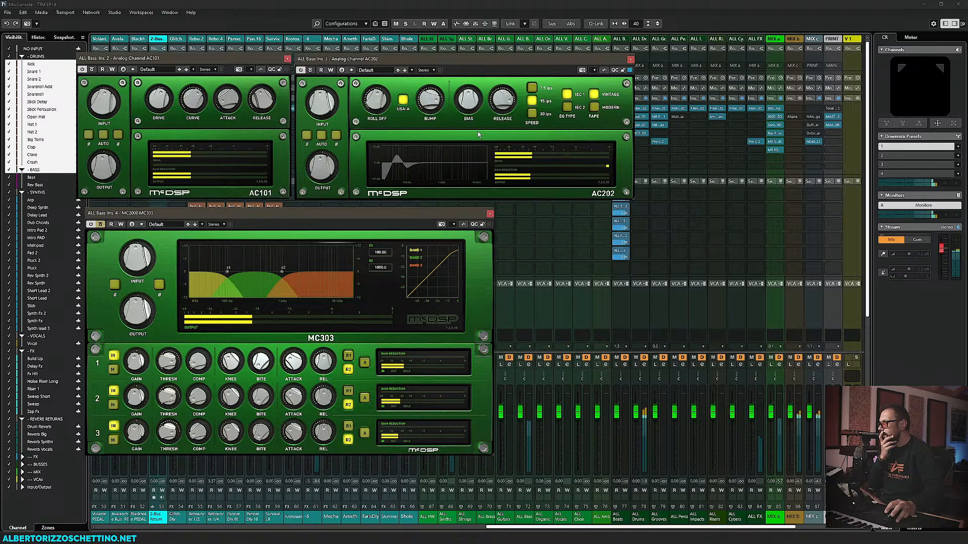
{"action": "left_click", "coordinate": [594, 107]}
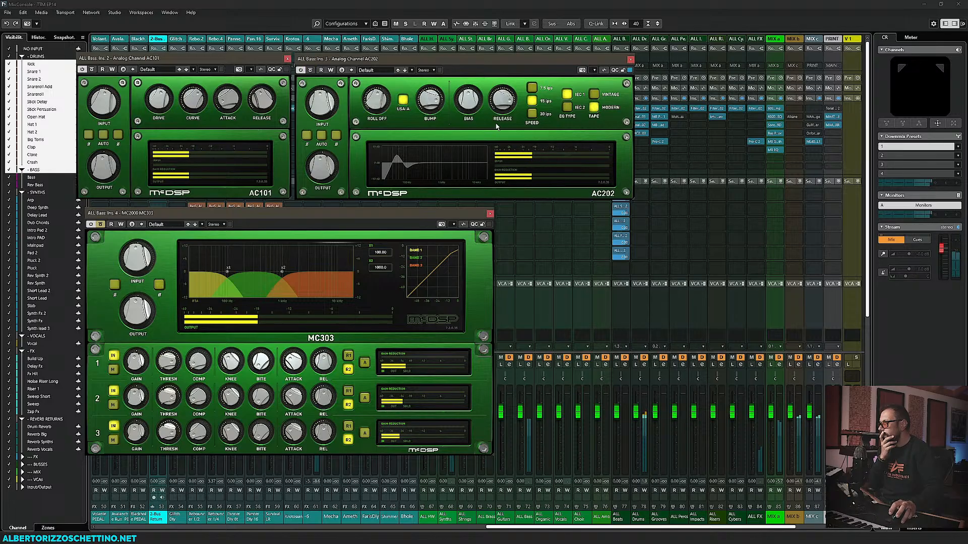
{"action": "left_click_drag", "start_coordinate": [325, 117], "coordinate": [325, 110]}
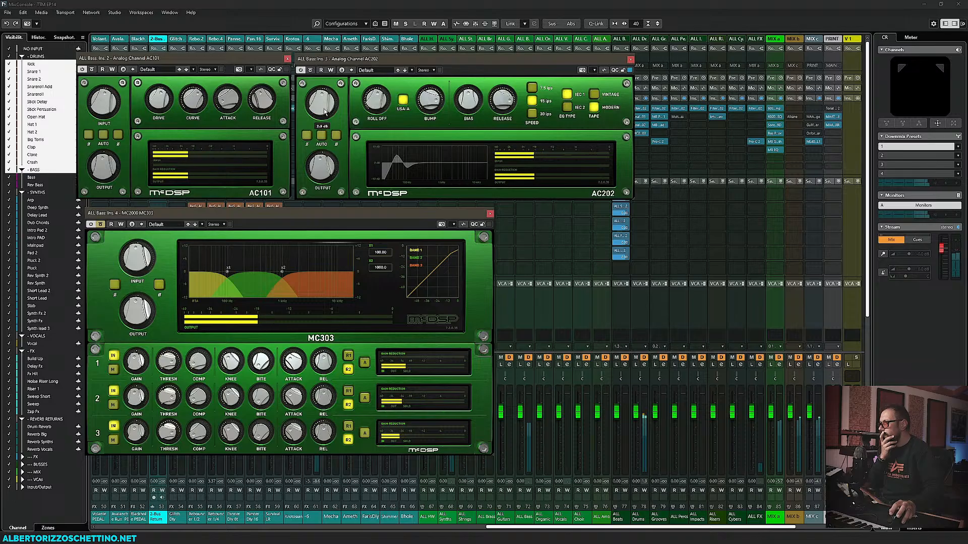
Step: Compare the AC202 bypassed and active, and reduce its bump and release settings
{"action": "left_click", "coordinate": [311, 71]}
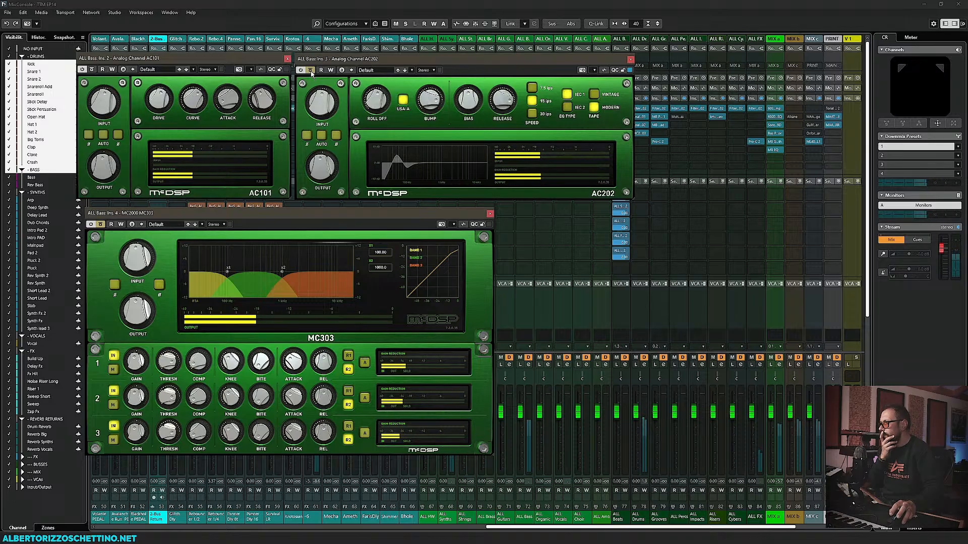
{"action": "left_click", "coordinate": [311, 72]}
{"action": "left_click_drag", "start_coordinate": [426, 106], "coordinate": [425, 121]}
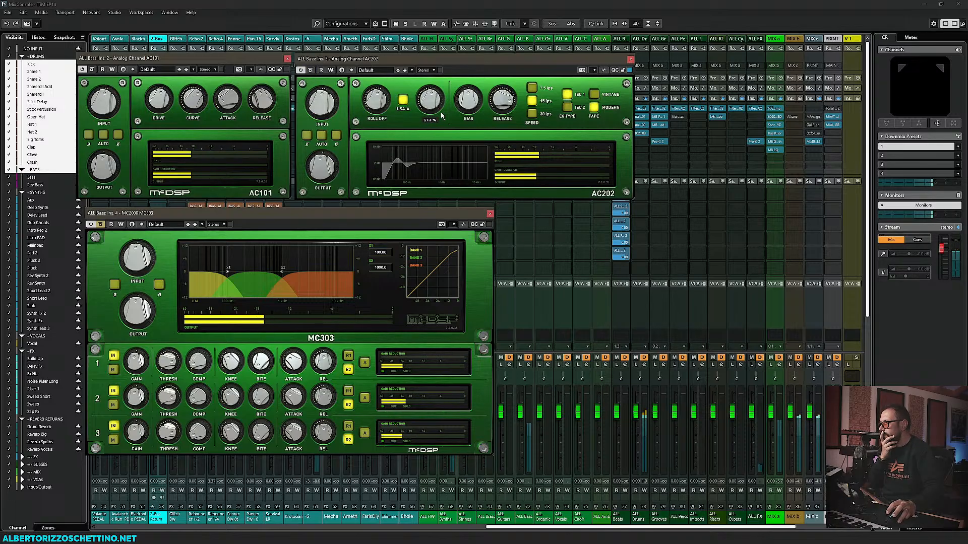
{"action": "left_click_drag", "start_coordinate": [502, 100], "coordinate": [491, 137]}
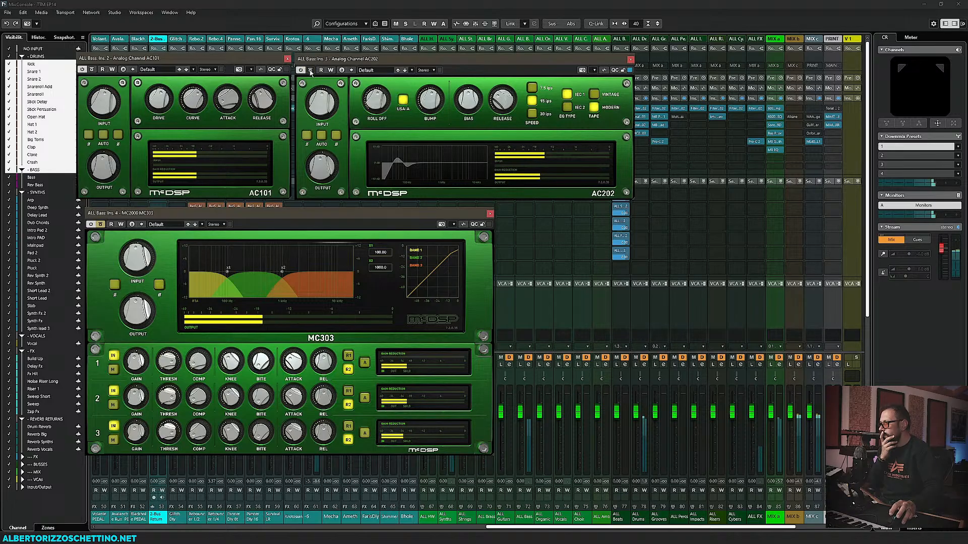
{"action": "mouse_move", "coordinate": [325, 158]}
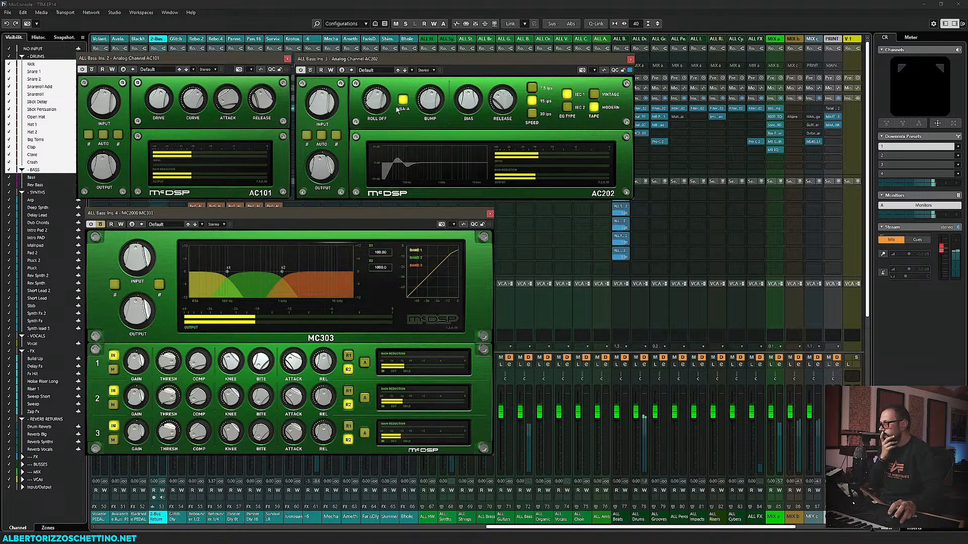
Step: Set the AC202 EQ type to IEC 1 and compare Vintage with Modern tape, keeping Modern
{"action": "mouse_move", "coordinate": [422, 107]}
{"action": "mouse_move", "coordinate": [462, 100]}
{"action": "left_mouse_down"}
{"action": "mouse_move", "coordinate": [458, 120]}
{"action": "mouse_move", "coordinate": [465, 105]}
{"action": "left_mouse_up"}
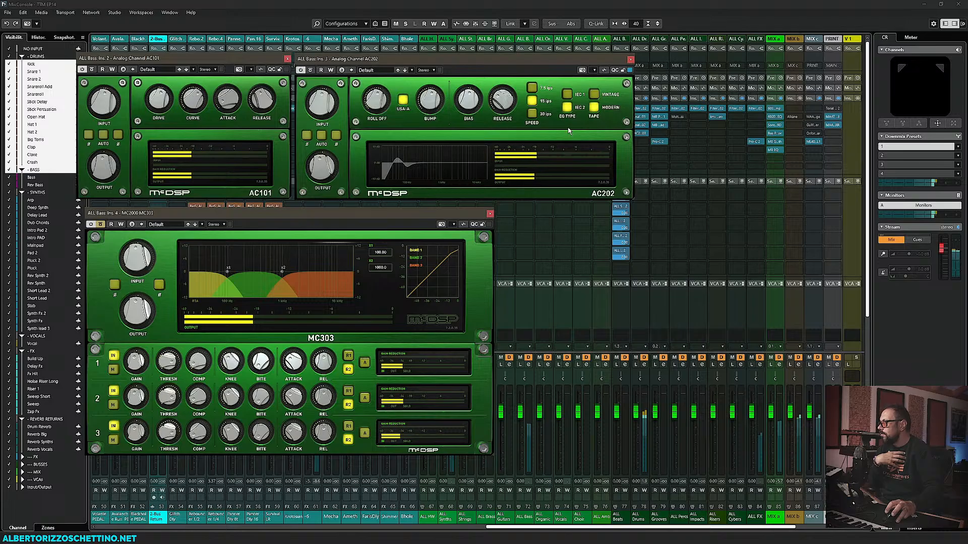
{"action": "left_click", "coordinate": [566, 94]}
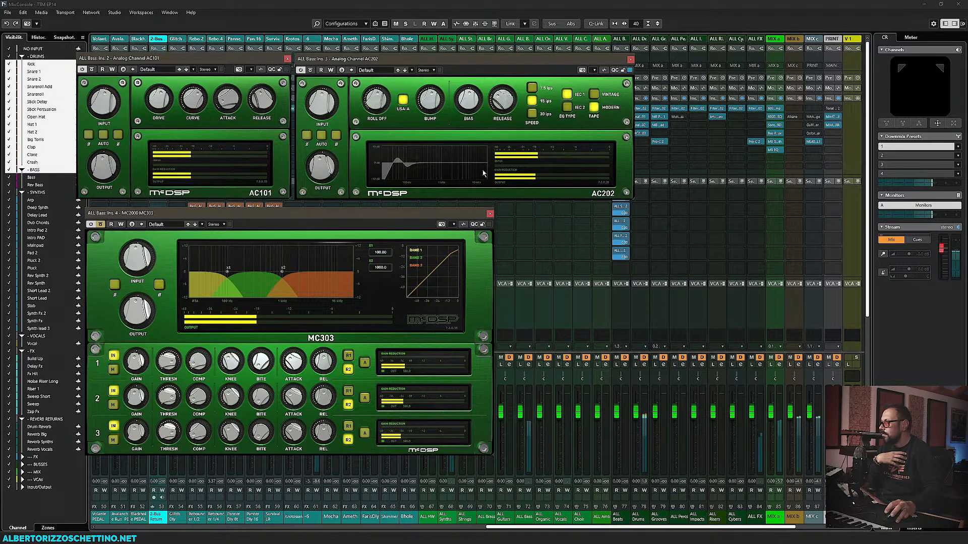
{"action": "left_click", "coordinate": [594, 95]}
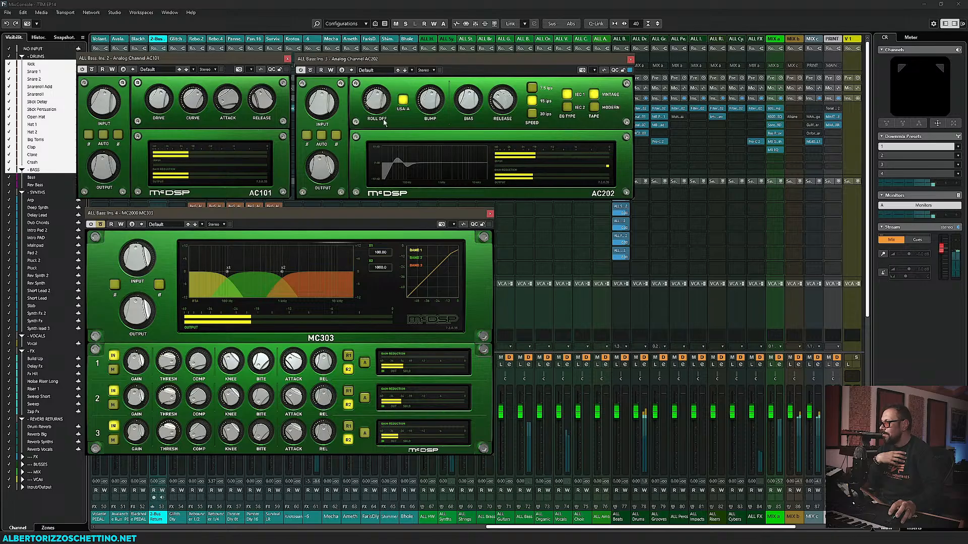
{"action": "mouse_move", "coordinate": [333, 116]}
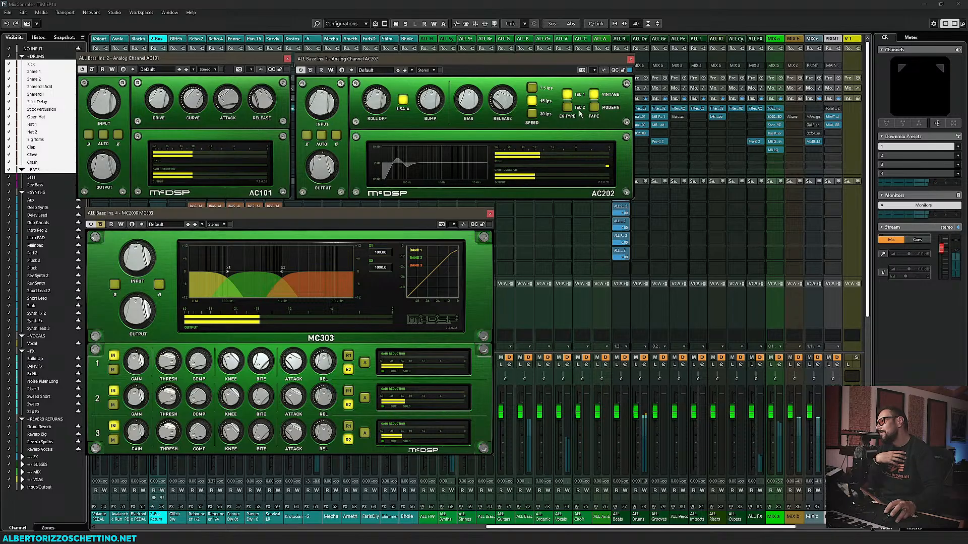
{"action": "left_click", "coordinate": [595, 107]}
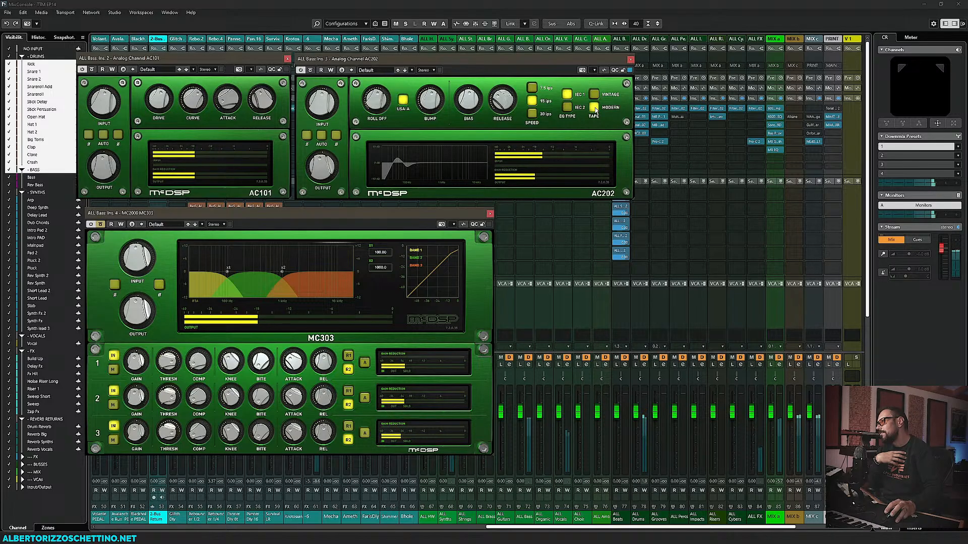
{"action": "left_click", "coordinate": [594, 95]}
{"action": "left_click", "coordinate": [594, 107]}
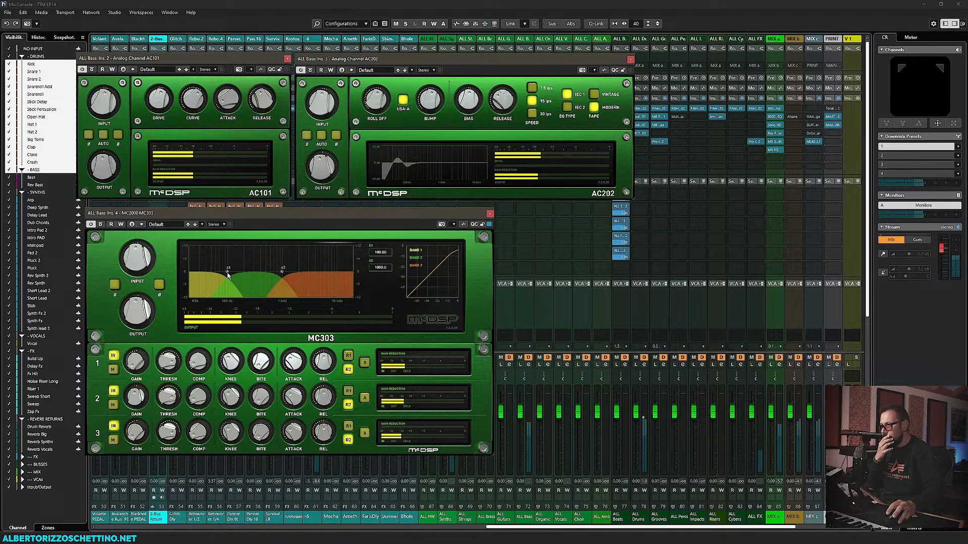
Step: Raise the MC303's lower crossover to about 176 Hz and its upper crossover to about 1.07 kHz
{"action": "left_click_drag", "start_coordinate": [227, 274], "coordinate": [285, 279]}
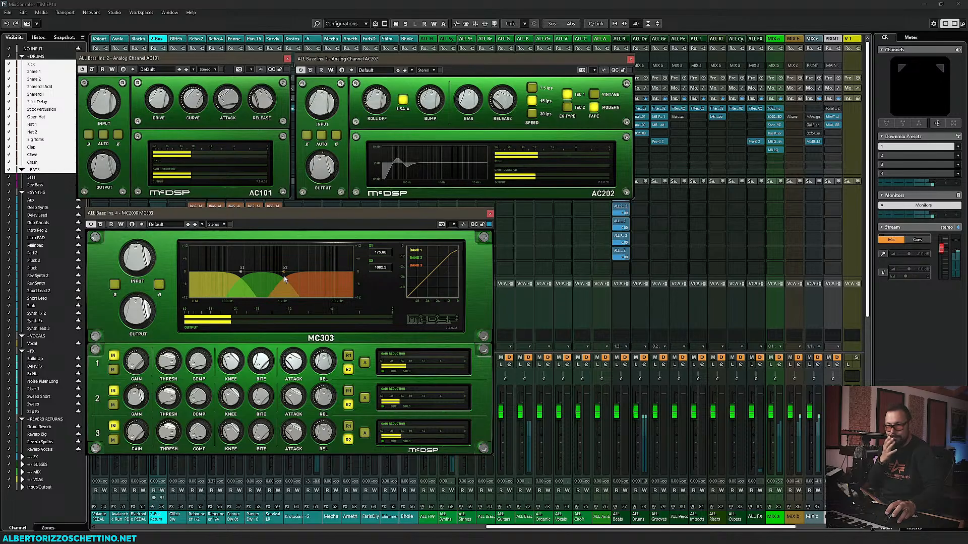
{"action": "mouse_move", "coordinate": [135, 399]}
{"action": "left_mouse_down"}
{"action": "mouse_move", "coordinate": [130, 461]}
{"action": "mouse_move", "coordinate": [137, 394]}
{"action": "left_mouse_up"}
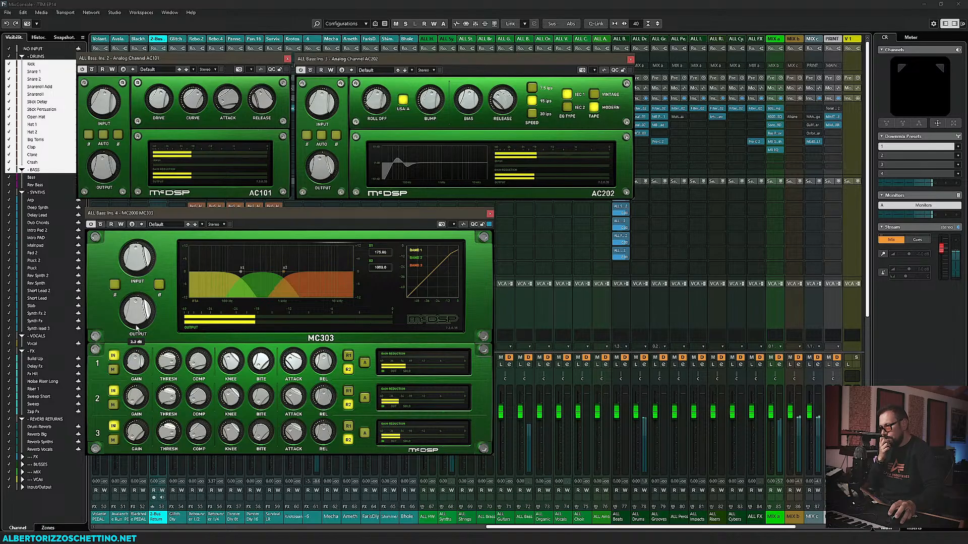
Step: Dial in the MC303's band 1 gain, threshold, knee and bite, and compare the band switched out and in
{"action": "mouse_move", "coordinate": [198, 359]}
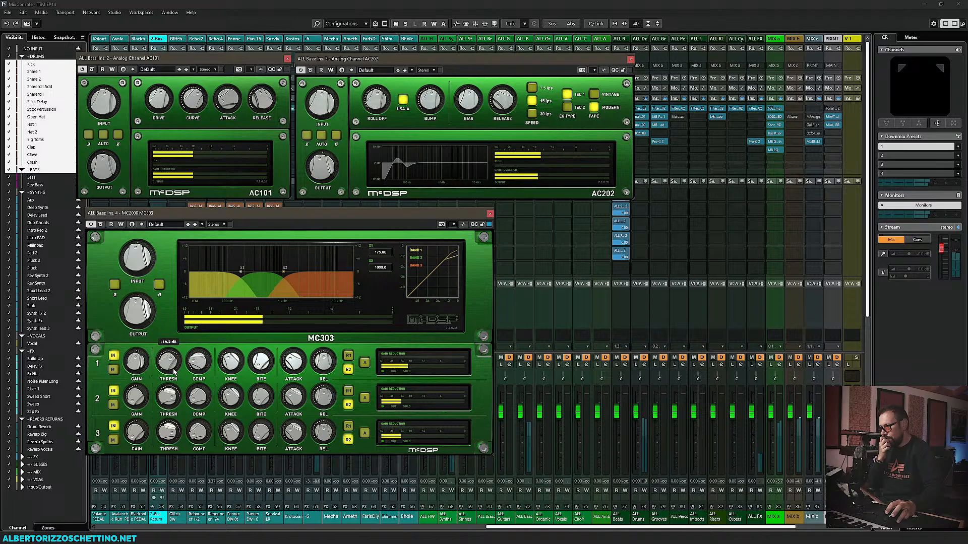
{"action": "mouse_move", "coordinate": [297, 362]}
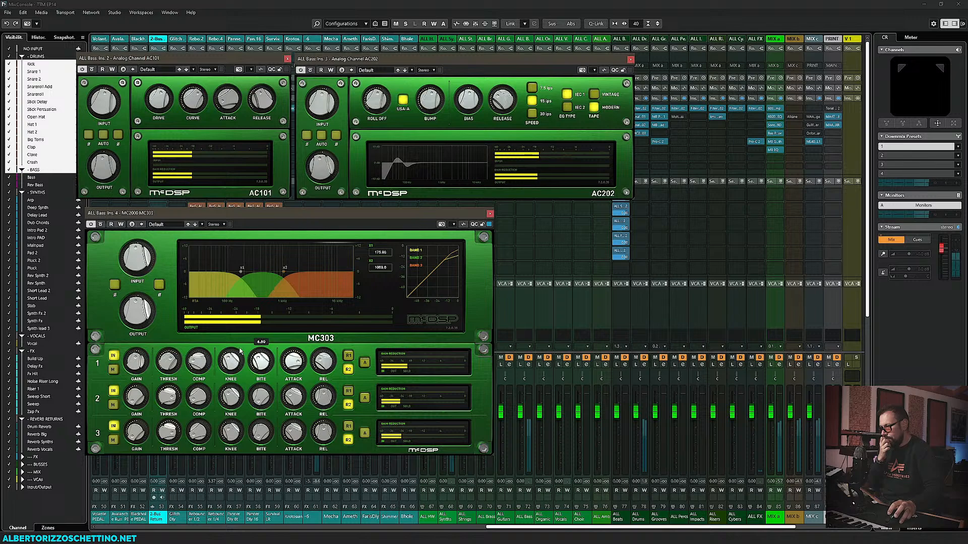
{"action": "mouse_move", "coordinate": [165, 371]}
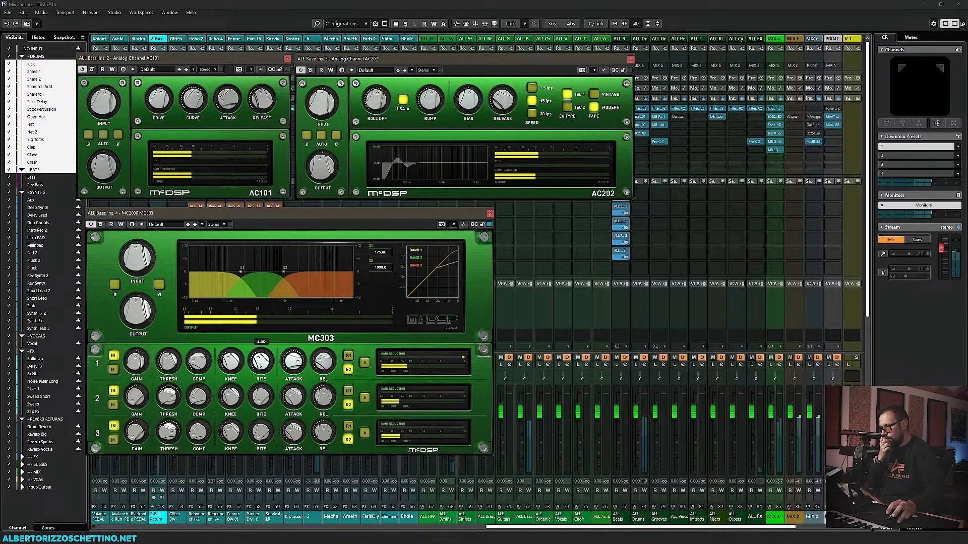
{"action": "mouse_move", "coordinate": [257, 373]}
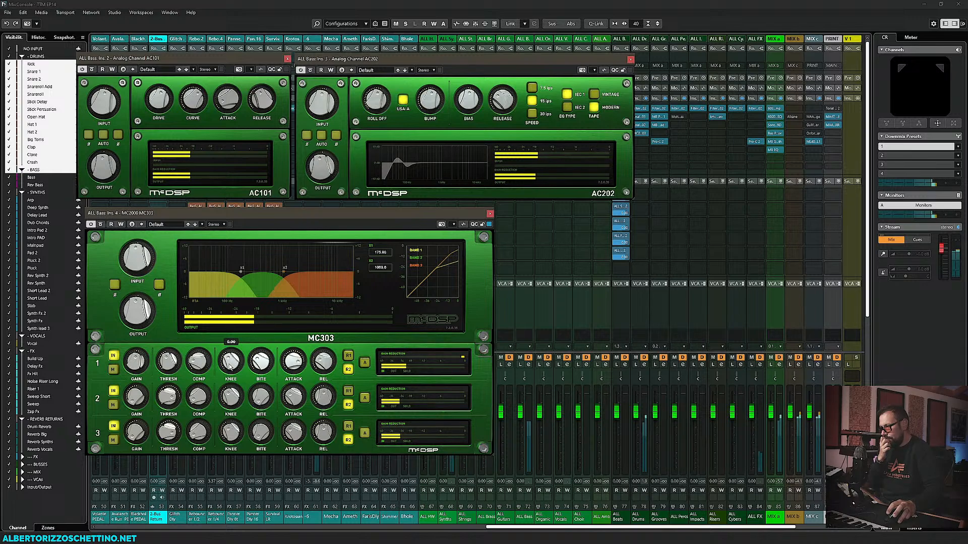
{"action": "left_click_drag", "start_coordinate": [230, 367], "coordinate": [229, 370]}
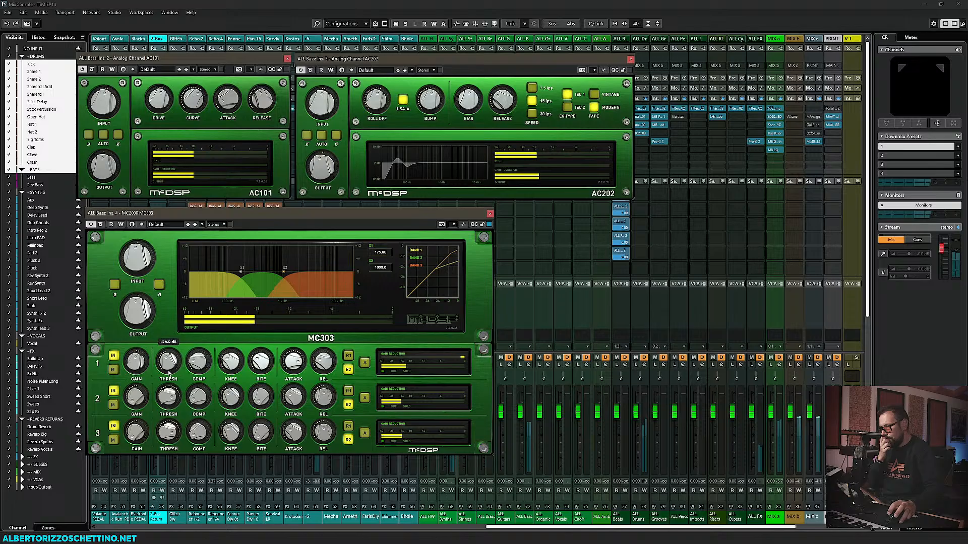
{"action": "mouse_move", "coordinate": [136, 369]}
{"action": "left_click_drag", "start_coordinate": [136, 370], "coordinate": [137, 359]}
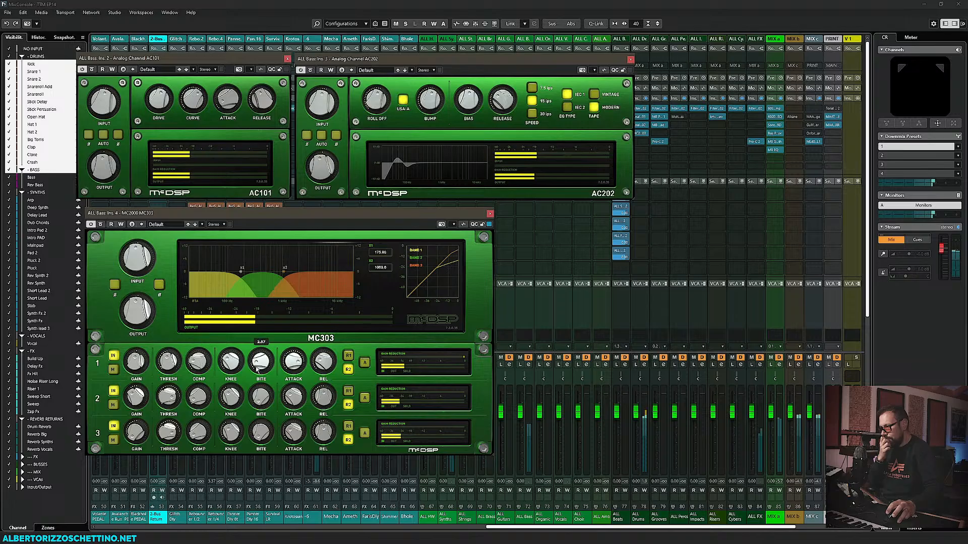
{"action": "left_click", "coordinate": [115, 357]}
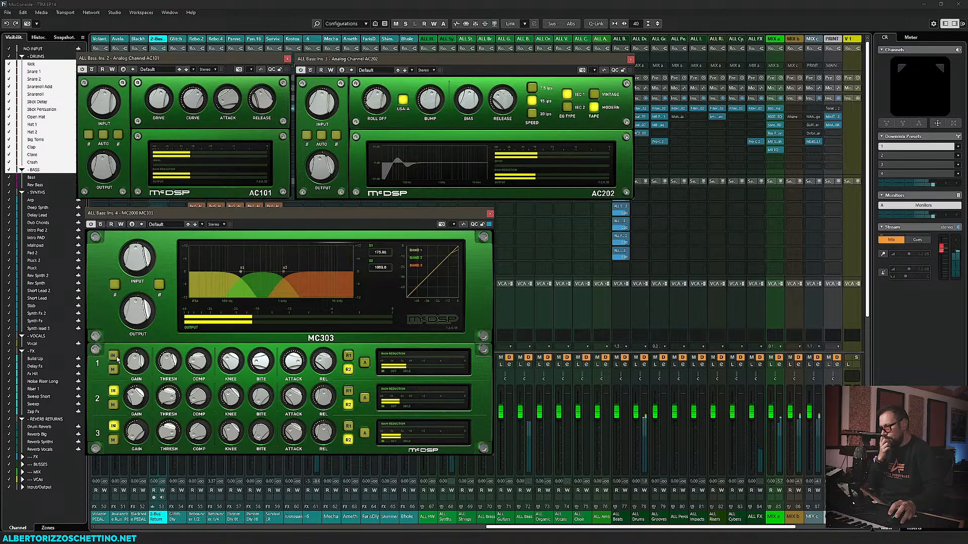
{"action": "left_click", "coordinate": [115, 357]}
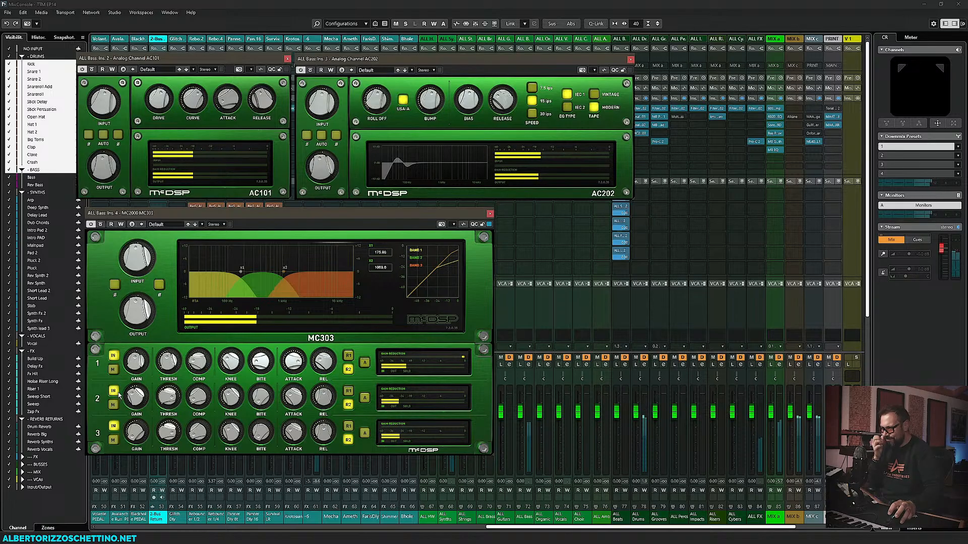
Step: Adjust the gain, threshold, compression ratio, attack, release, knee and bite of the MC303's band 2
{"action": "mouse_move", "coordinate": [137, 395]}
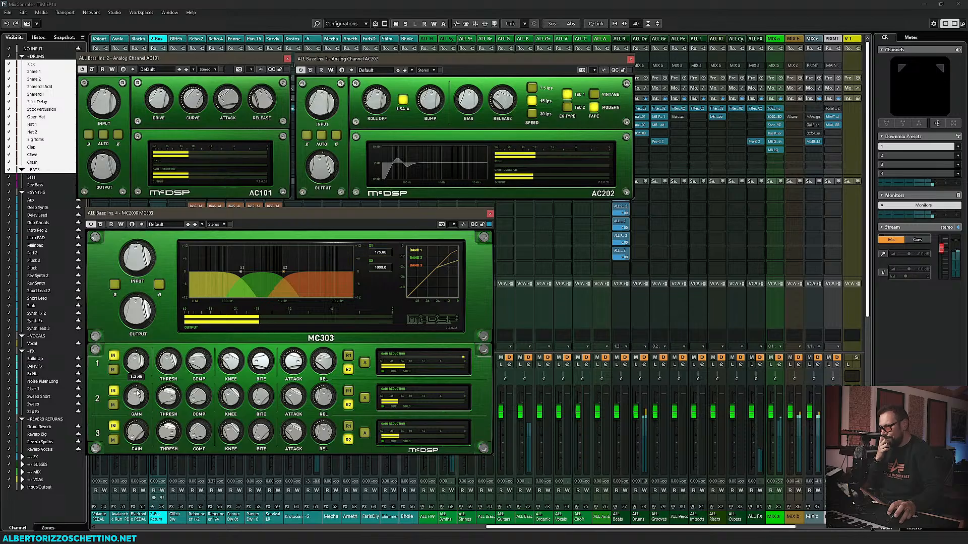
{"action": "mouse_move", "coordinate": [173, 403]}
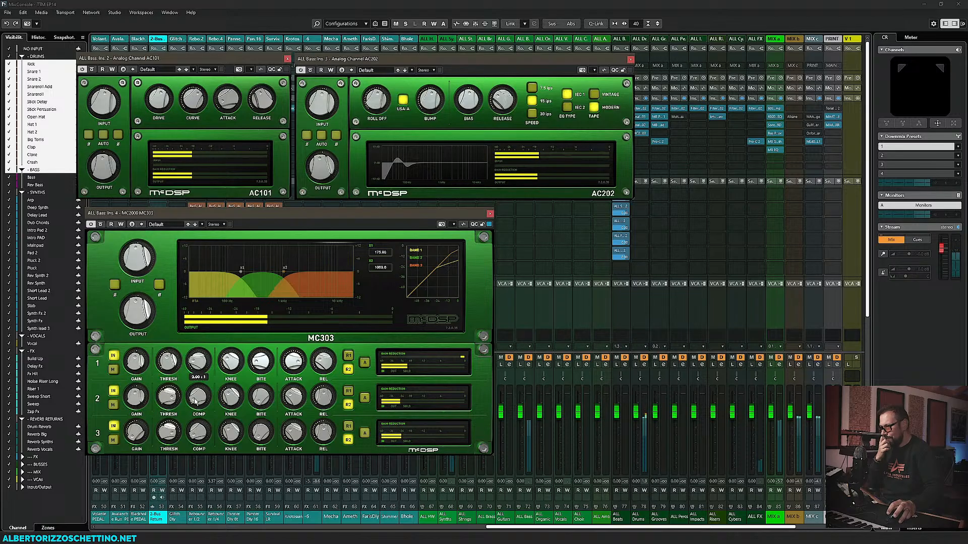
{"action": "left_click_drag", "start_coordinate": [169, 399], "coordinate": [167, 427]}
{"action": "left_click_drag", "start_coordinate": [291, 399], "coordinate": [291, 378]}
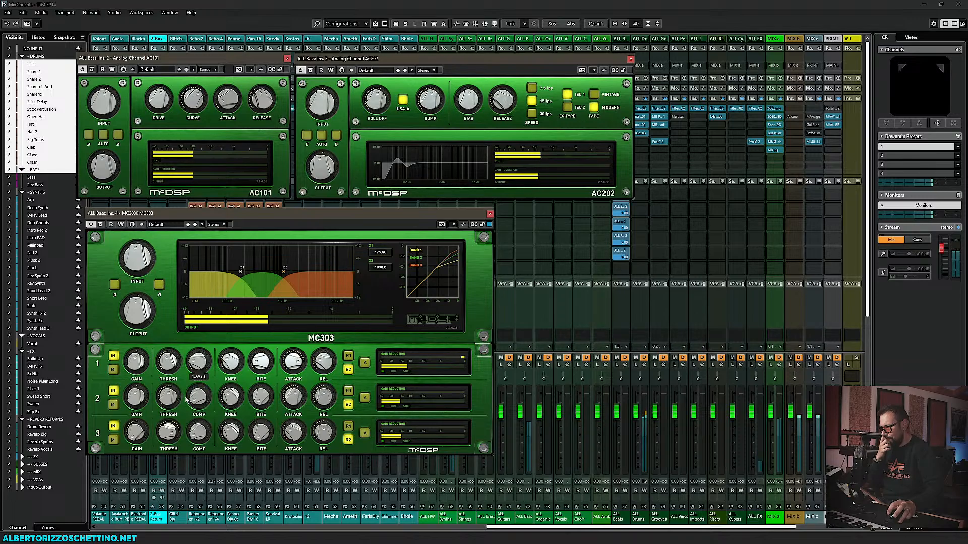
{"action": "left_click_drag", "start_coordinate": [168, 362], "coordinate": [170, 406]}
{"action": "left_click_drag", "start_coordinate": [293, 361], "coordinate": [289, 418]}
{"action": "left_click_drag", "start_coordinate": [323, 361], "coordinate": [315, 418]}
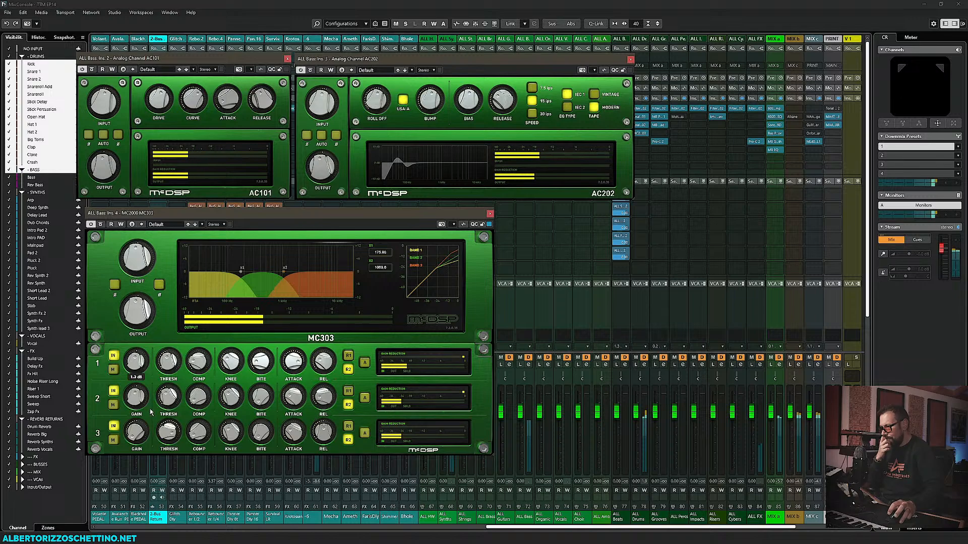
{"action": "left_click_drag", "start_coordinate": [231, 361], "coordinate": [226, 401]}
{"action": "left_click_drag", "start_coordinate": [258, 360], "coordinate": [249, 399]}
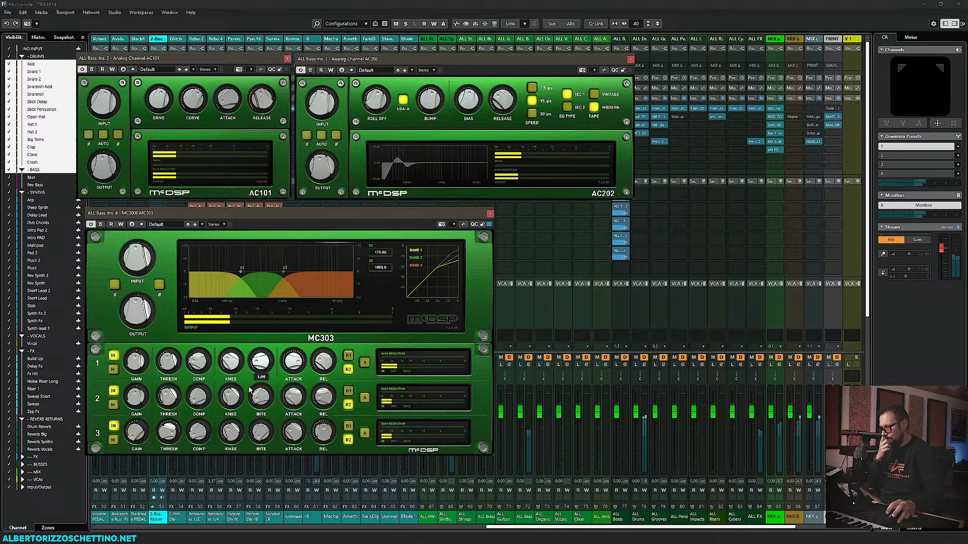
Step: Compare the MC303's band 2 switched out and in, and fine-tune its knee and attack
{"action": "left_click", "coordinate": [113, 391]}
{"action": "left_click", "coordinate": [113, 392]}
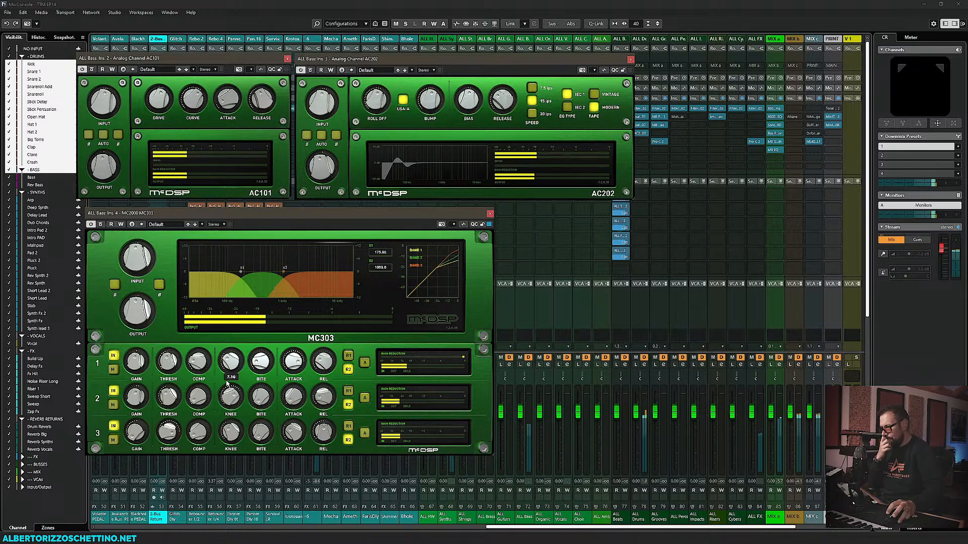
{"action": "left_click", "coordinate": [114, 391]}
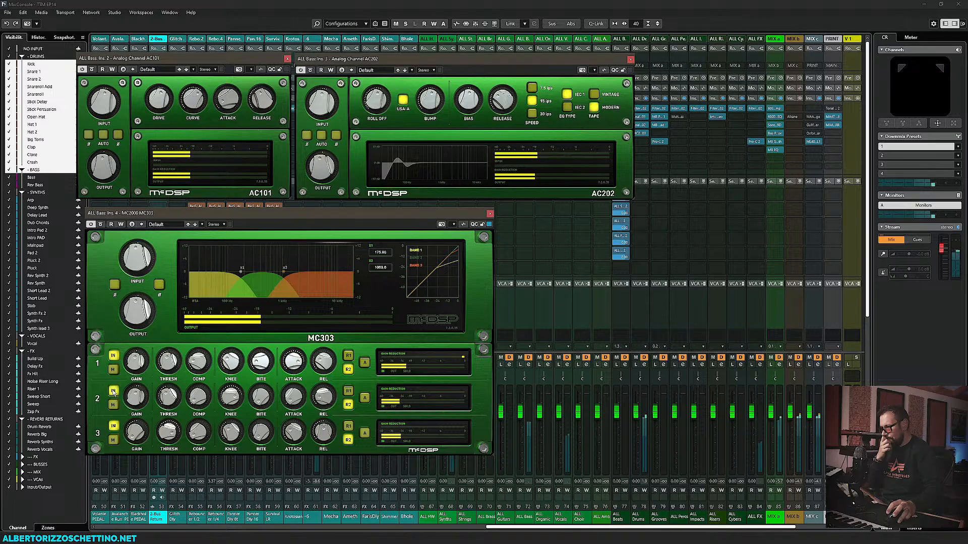
{"action": "left_click", "coordinate": [113, 391]}
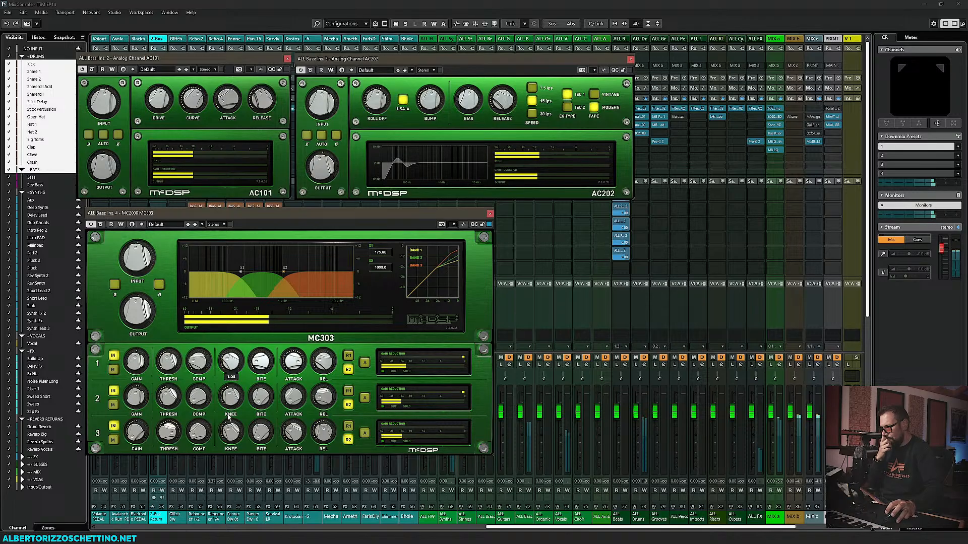
{"action": "left_click_drag", "start_coordinate": [293, 388], "coordinate": [293, 391]}
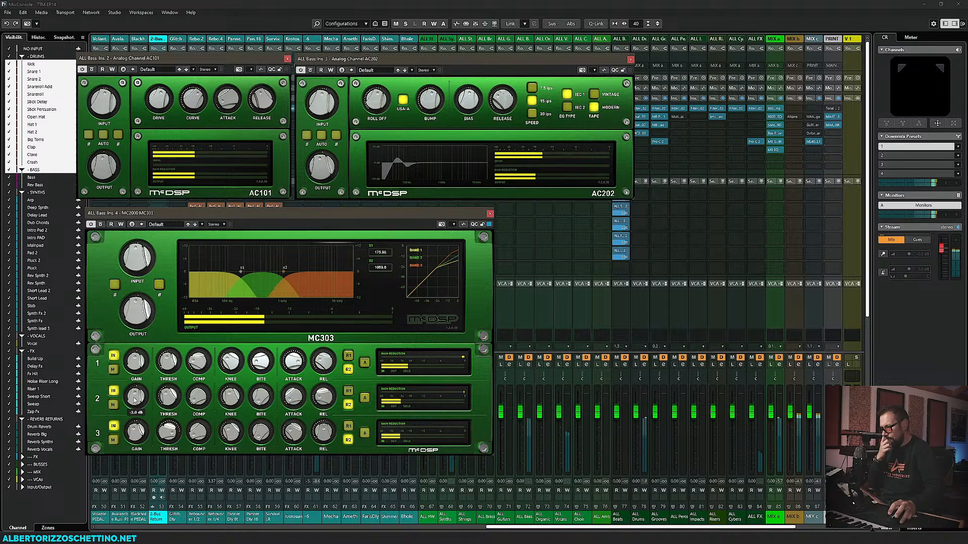
{"action": "left_click_drag", "start_coordinate": [293, 397], "coordinate": [323, 422]}
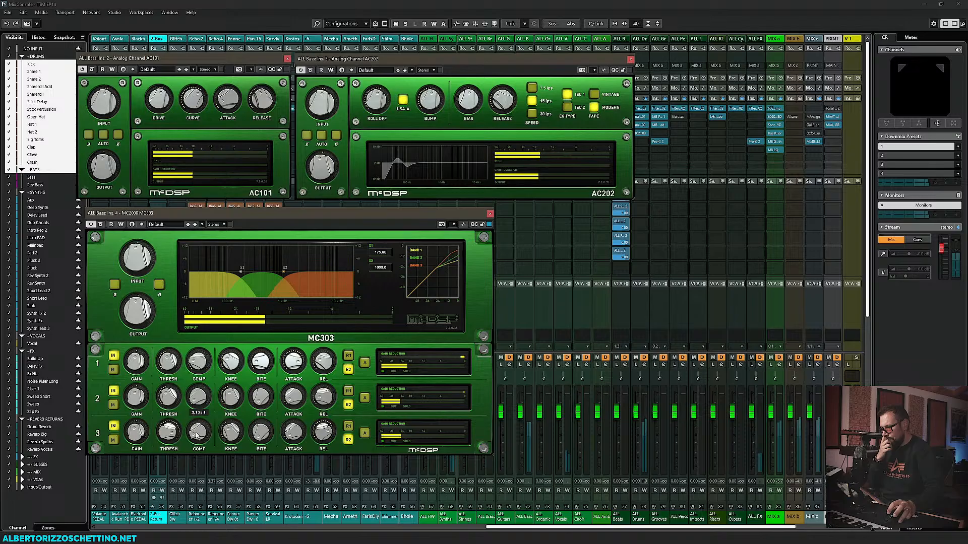
Step: Dial in the MC303's band 3 threshold, compression ratio, bite, gain and attack
{"action": "left_click_drag", "start_coordinate": [197, 436], "coordinate": [160, 464]}
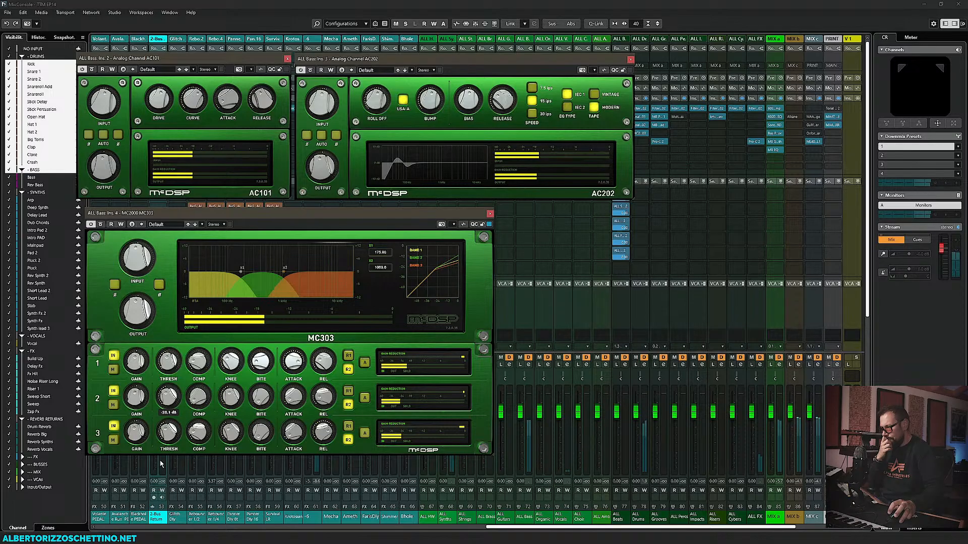
{"action": "left_click_drag", "start_coordinate": [256, 436], "coordinate": [259, 427]}
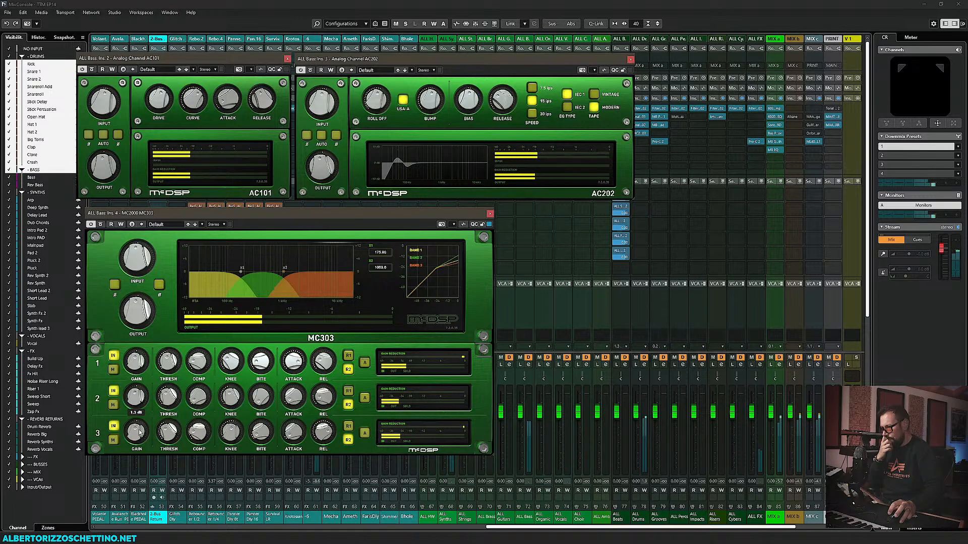
{"action": "left_click_drag", "start_coordinate": [140, 432], "coordinate": [145, 434]}
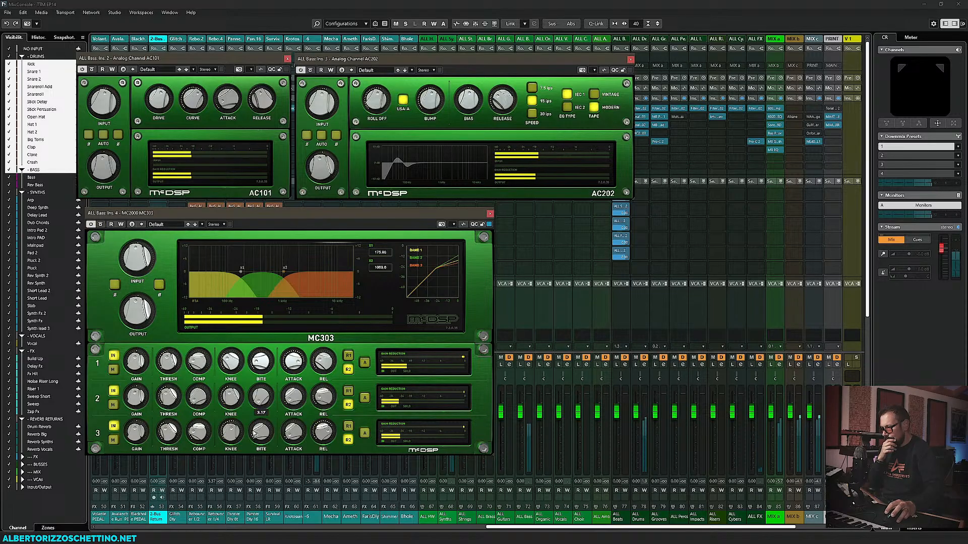
{"action": "left_click_drag", "start_coordinate": [286, 434], "coordinate": [292, 437]}
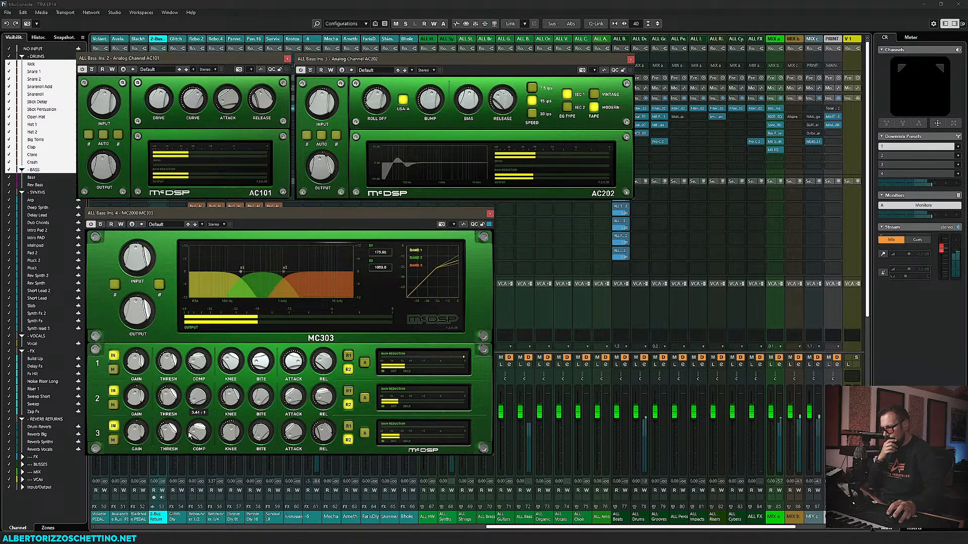
{"action": "left_click_drag", "start_coordinate": [166, 443], "coordinate": [166, 448]}
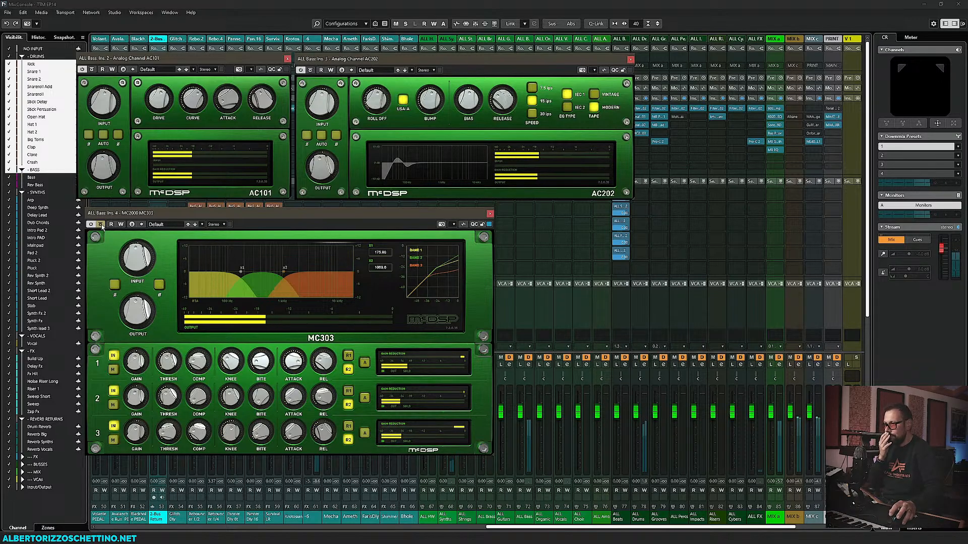
Step: Set the MC303 output to -0.3 dB while comparing the plug-in bypassed and active
{"action": "left_click_drag", "start_coordinate": [133, 306], "coordinate": [133, 310]}
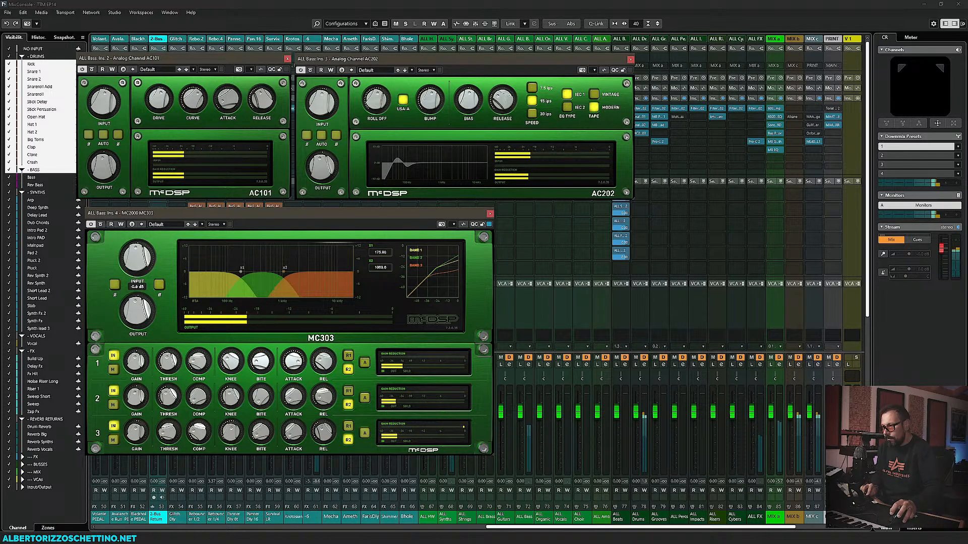
{"action": "left_click", "coordinate": [101, 225]}
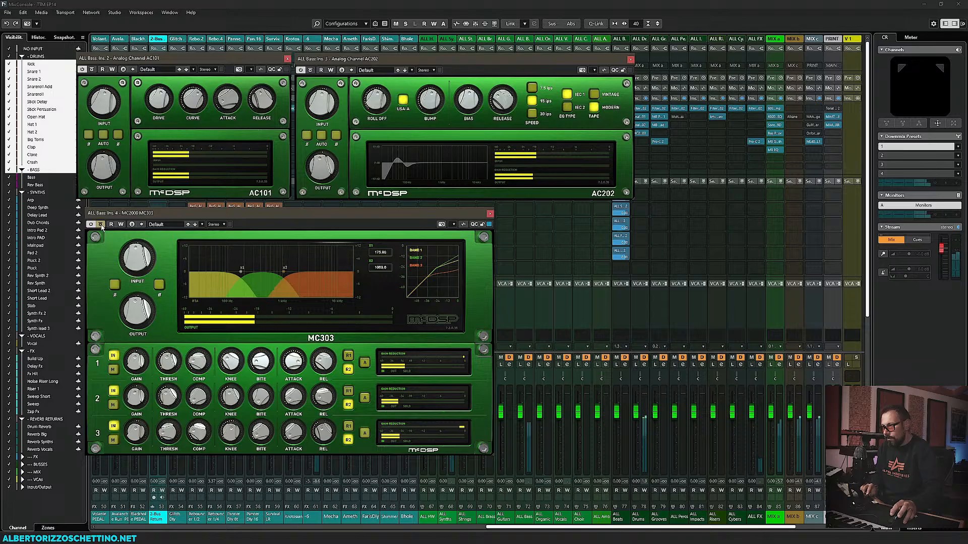
{"action": "left_click", "coordinate": [101, 225]}
{"action": "left_click_drag", "start_coordinate": [134, 306], "coordinate": [134, 306]}
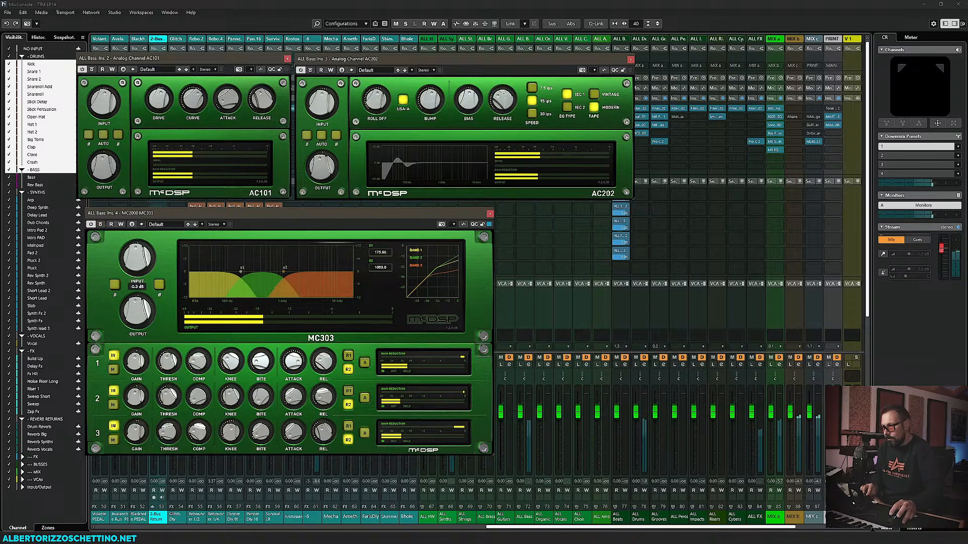
{"action": "left_click", "coordinate": [101, 225]}
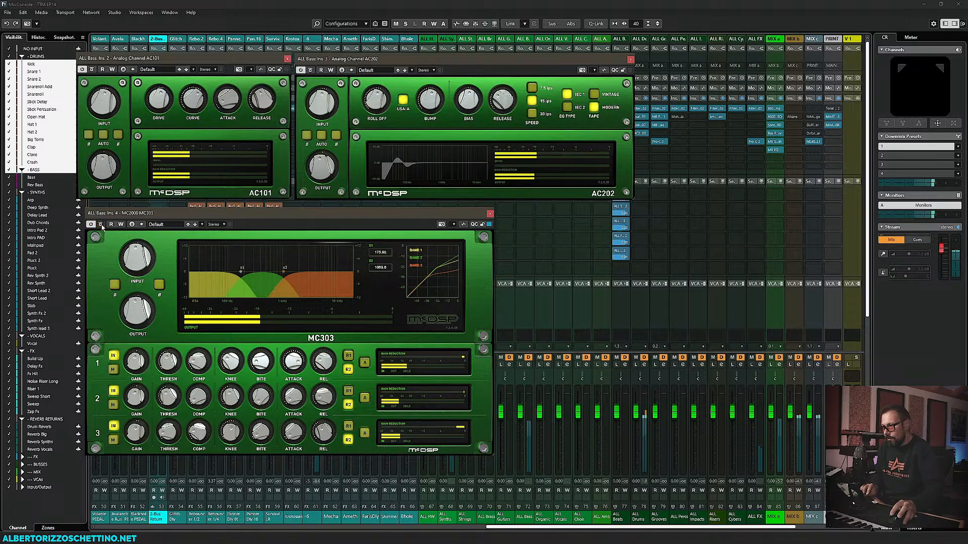
Step: Compare the ALL Bass group with the MC303, AC202 and AC101 plug-ins bypassed and active
{"action": "left_click_drag", "start_coordinate": [136, 258], "coordinate": [136, 259]}
{"action": "mouse_move", "coordinate": [137, 302]}
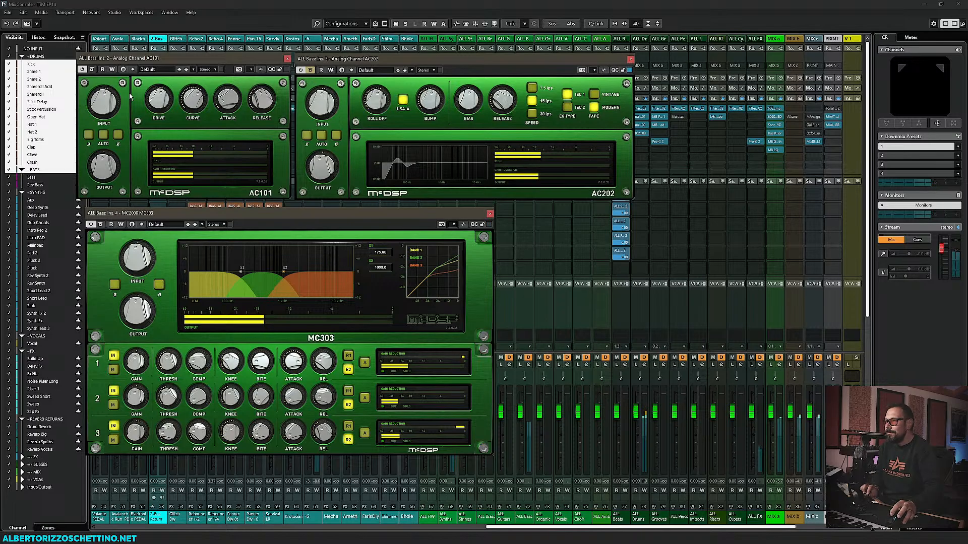
{"action": "mouse_move", "coordinate": [128, 254]}
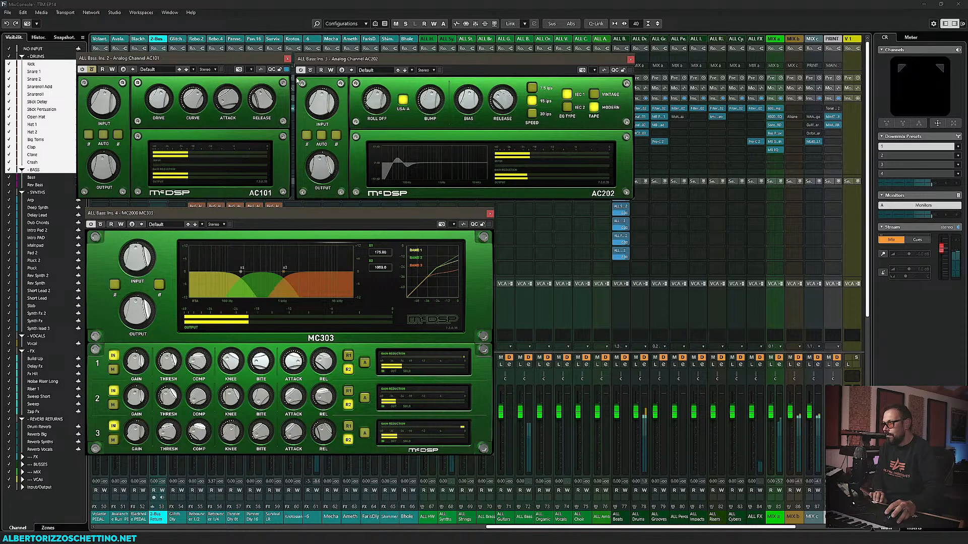
{"action": "left_click", "coordinate": [99, 225]}
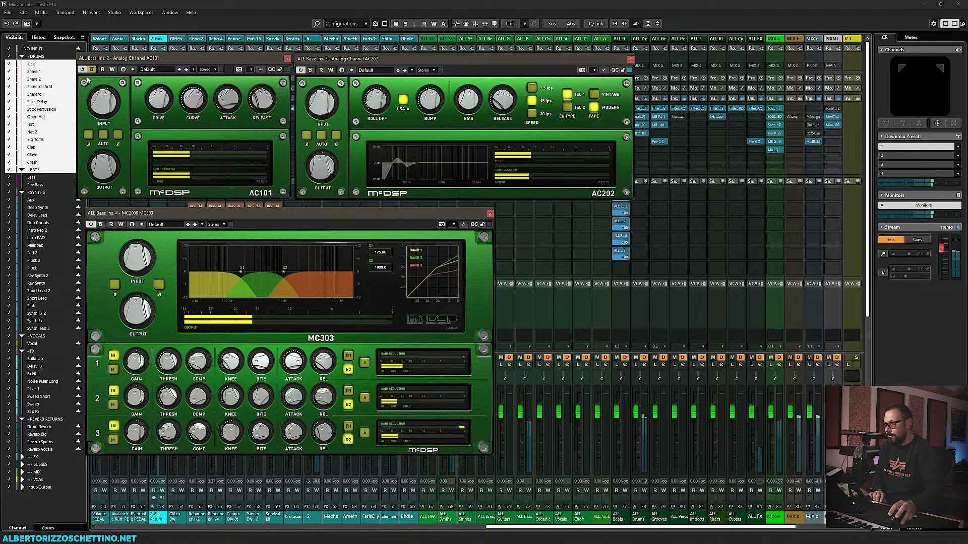
{"action": "left_click", "coordinate": [110, 159]}
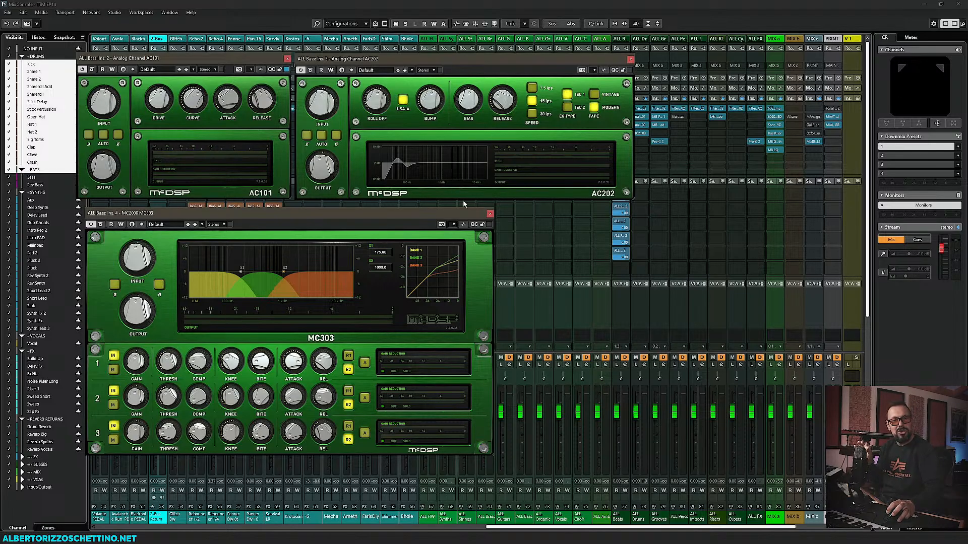
Step: Close the MC303, AC202 and AC101 plug-in windows of the ALL Bass group
{"action": "left_click", "coordinate": [489, 213]}
{"action": "left_click", "coordinate": [630, 60]}
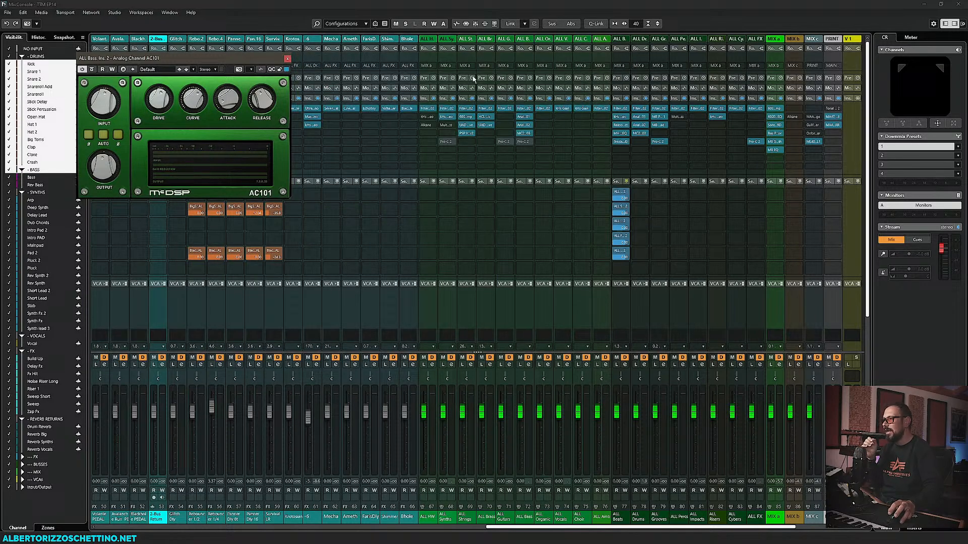
{"action": "left_click", "coordinate": [287, 60]}
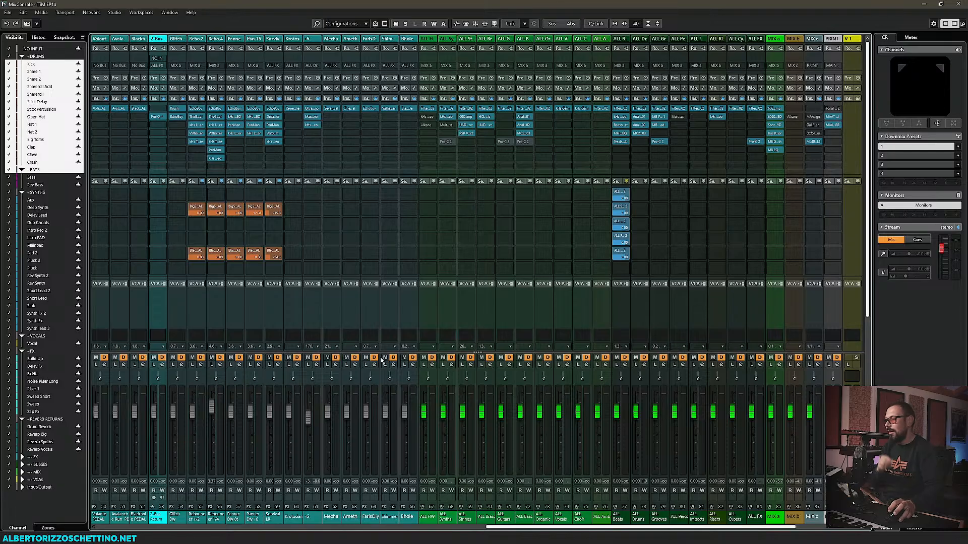
Step: Switch from the mixer to the project arrangement and place the project cursor at bar 46
{"action": "left_click_drag", "start_coordinate": [527, 528], "coordinate": [597, 529]}
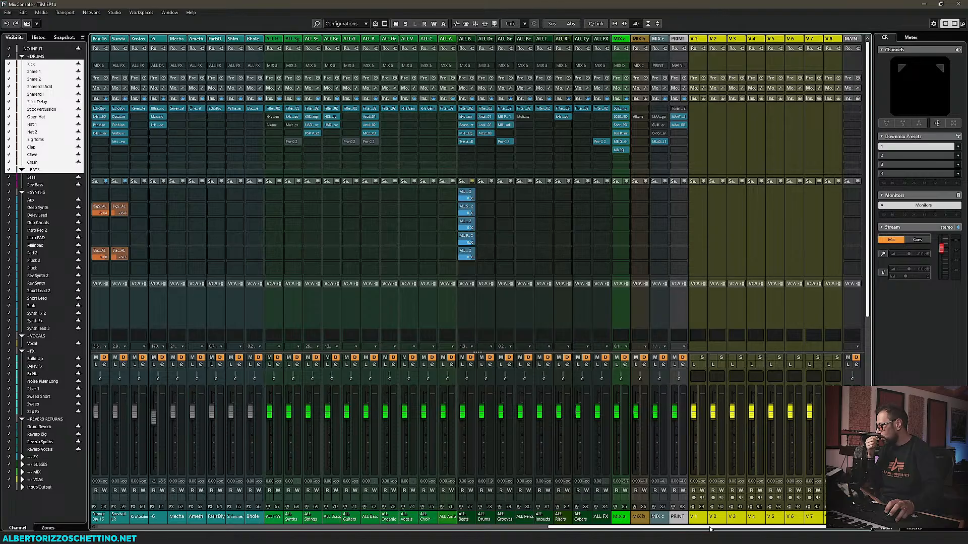
{"action": "left_click_drag", "start_coordinate": [710, 529], "coordinate": [226, 528]}
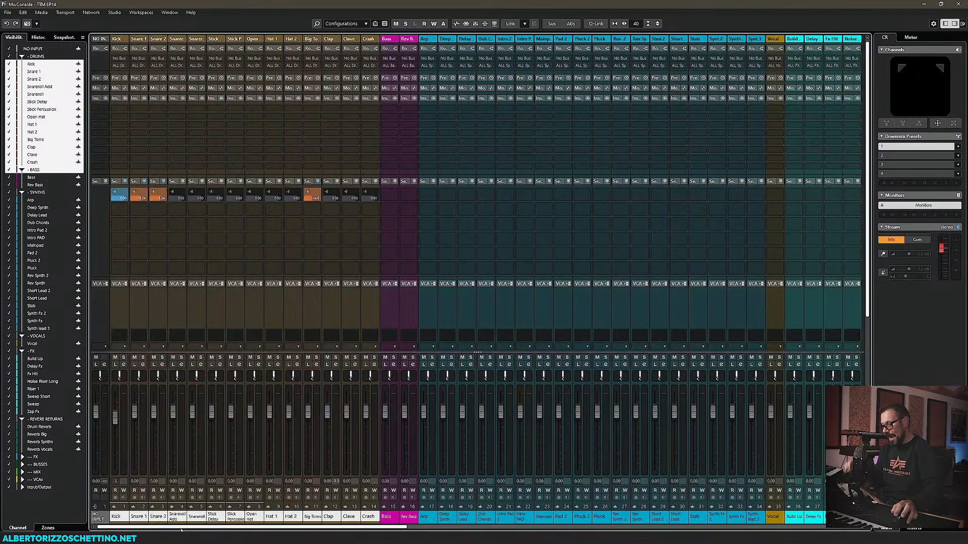
{"action": "key", "text": "F3"}
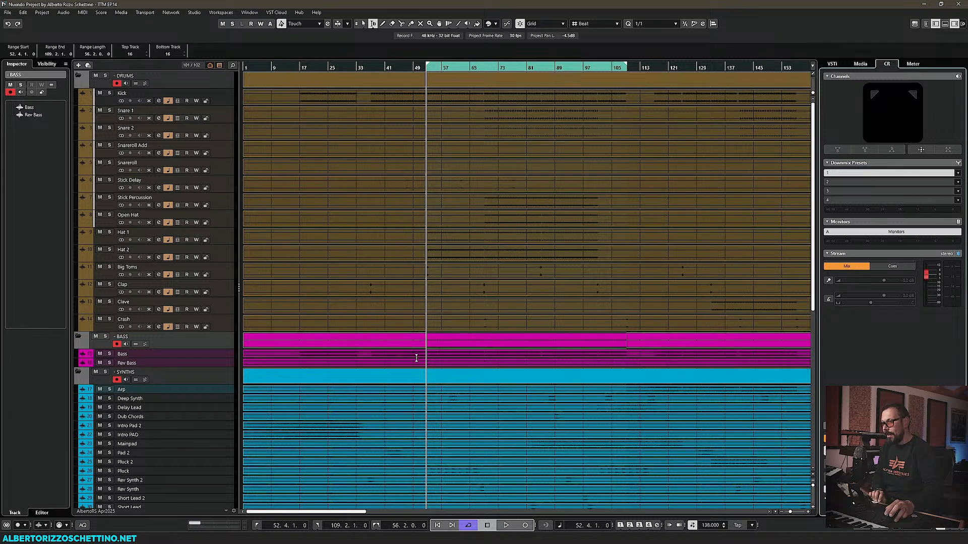
{"action": "scroll", "coordinate": [398, 353], "scroll_direction": "down", "scroll_amount": 6}
{"action": "scroll", "coordinate": [418, 355], "scroll_direction": "up", "scroll_amount": 2}
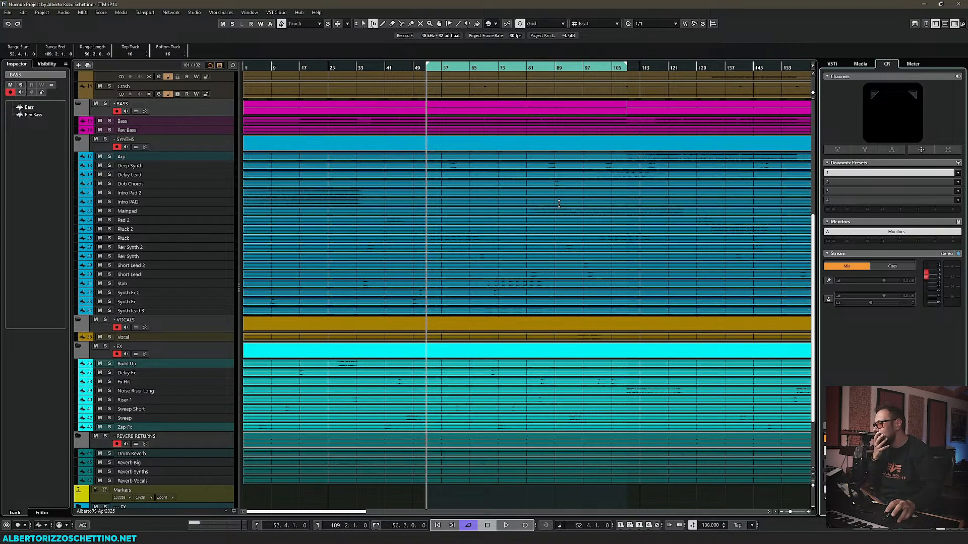
{"action": "scroll", "coordinate": [559, 221], "scroll_direction": "up", "scroll_amount": 5}
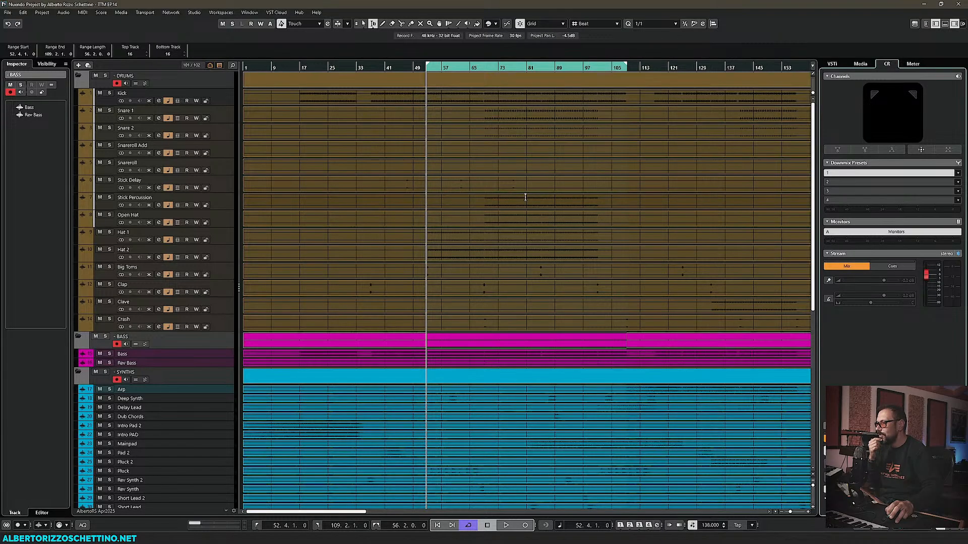
{"action": "scroll", "coordinate": [525, 197], "scroll_direction": "down", "scroll_amount": 7}
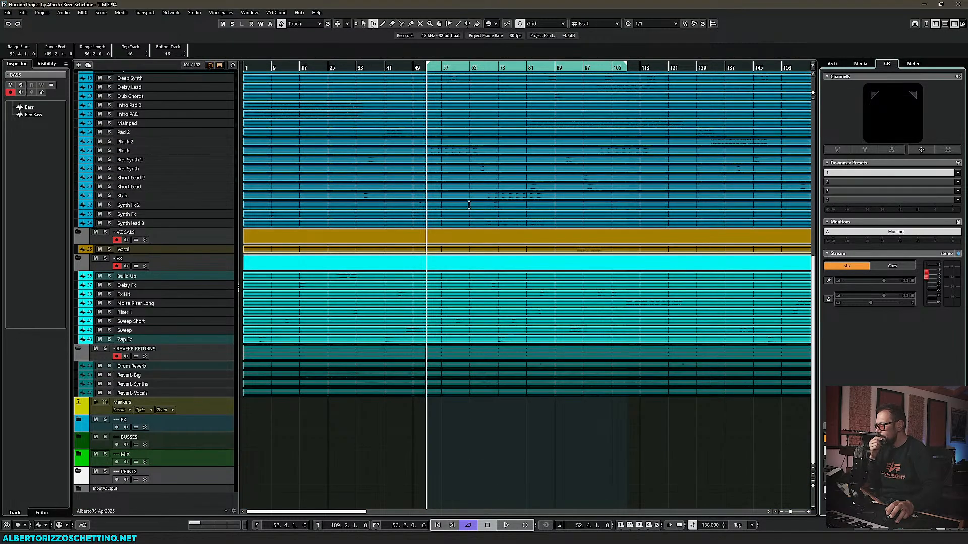
{"action": "left_click", "coordinate": [403, 68]}
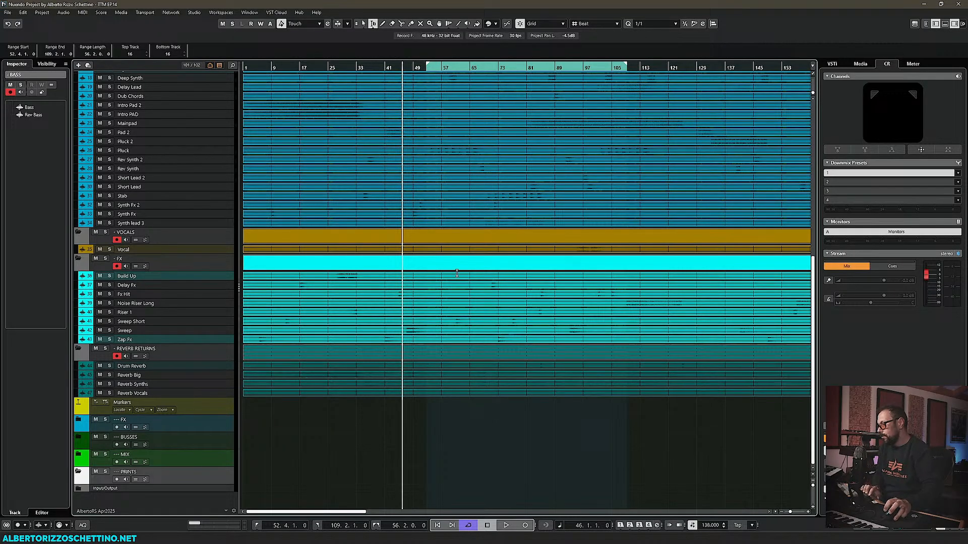
Step: Select the SYNTHS folder track in the project arrangement
{"action": "key", "text": "F3"}
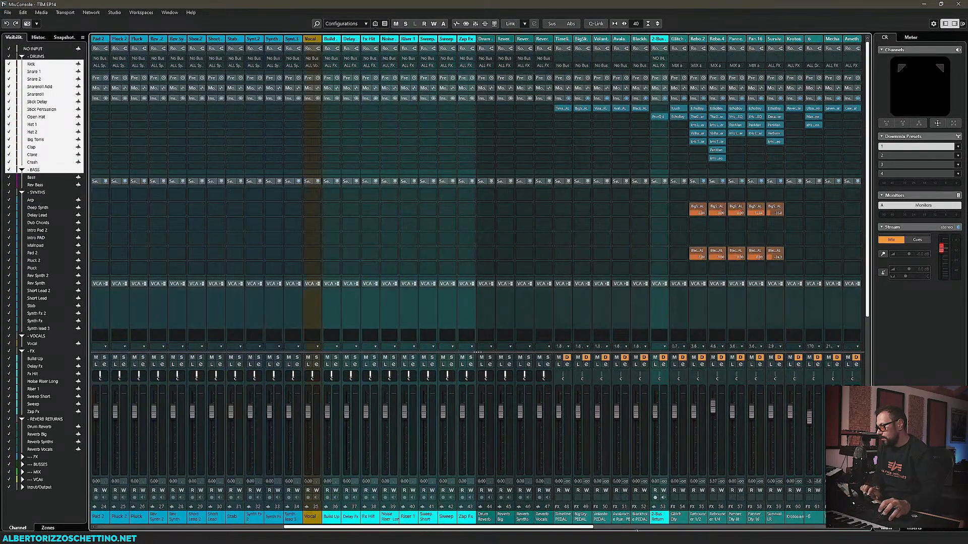
{"action": "left_click_drag", "start_coordinate": [636, 528], "coordinate": [588, 528]}
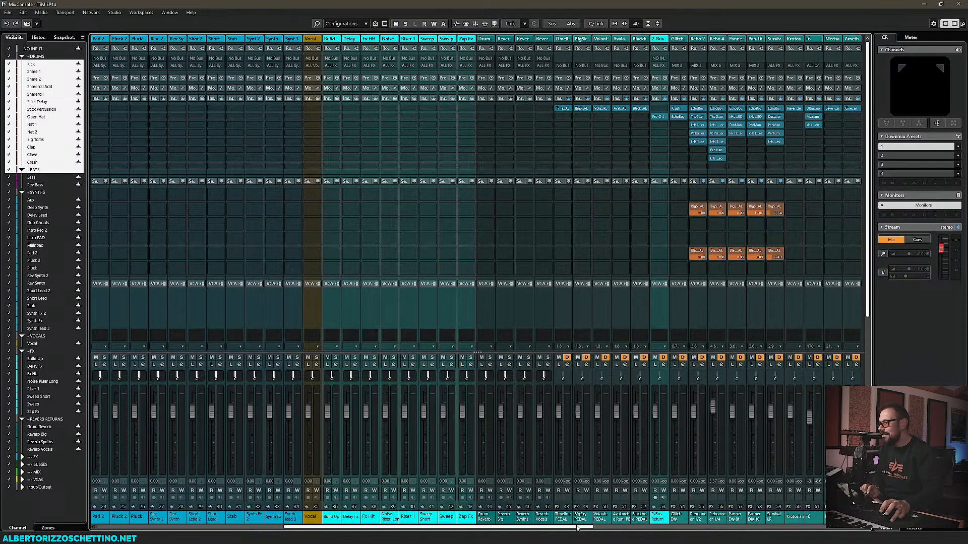
{"action": "left_click_drag", "start_coordinate": [492, 529], "coordinate": [367, 529]}
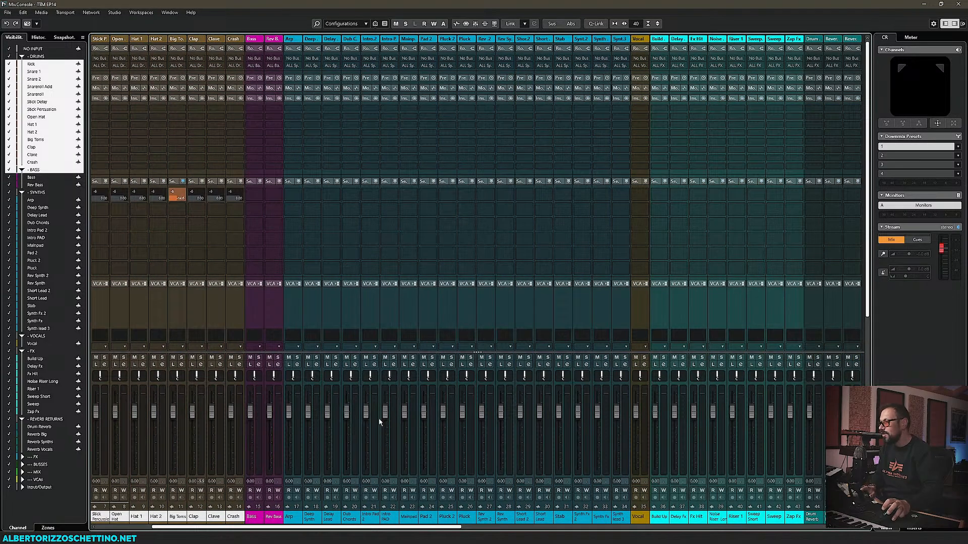
{"action": "key", "text": "F3"}
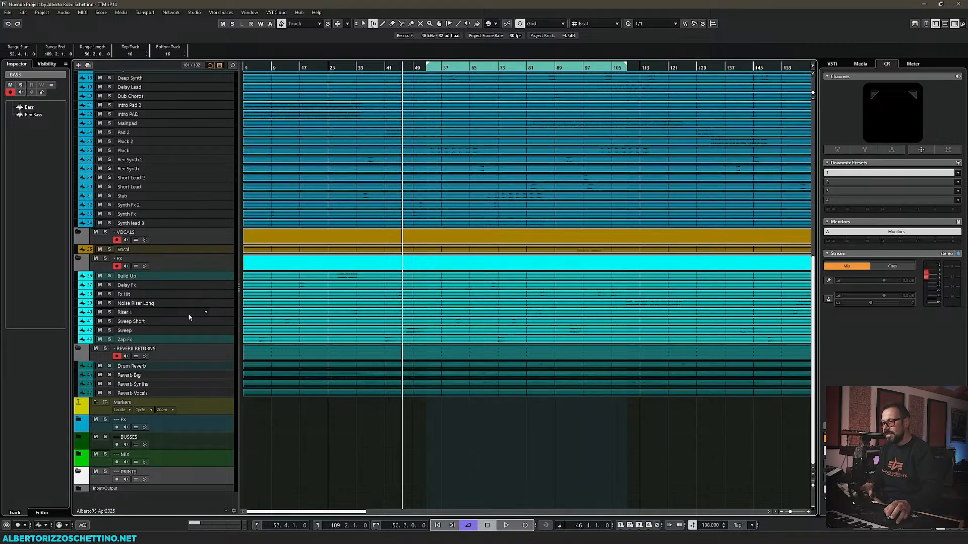
{"action": "scroll", "coordinate": [141, 302], "scroll_direction": "up", "scroll_amount": 4}
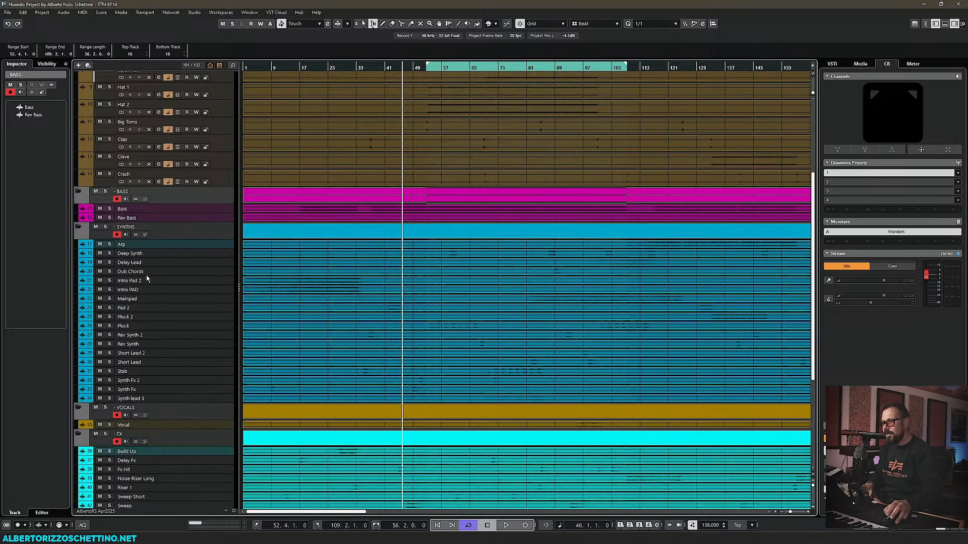
{"action": "scroll", "coordinate": [146, 274], "scroll_direction": "down", "scroll_amount": 2}
{"action": "left_click", "coordinate": [181, 142]}
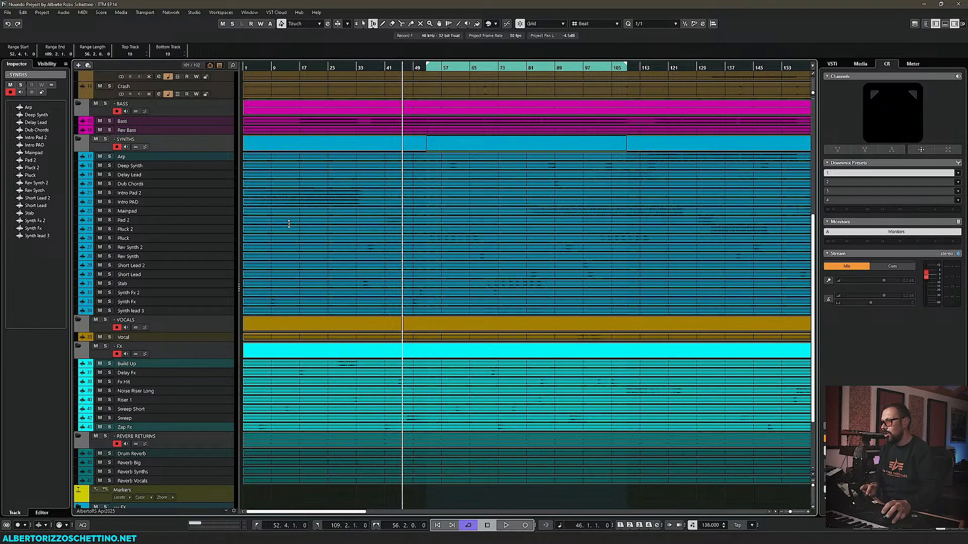
{"action": "scroll", "coordinate": [430, 194], "scroll_direction": "up", "scroll_amount": 5}
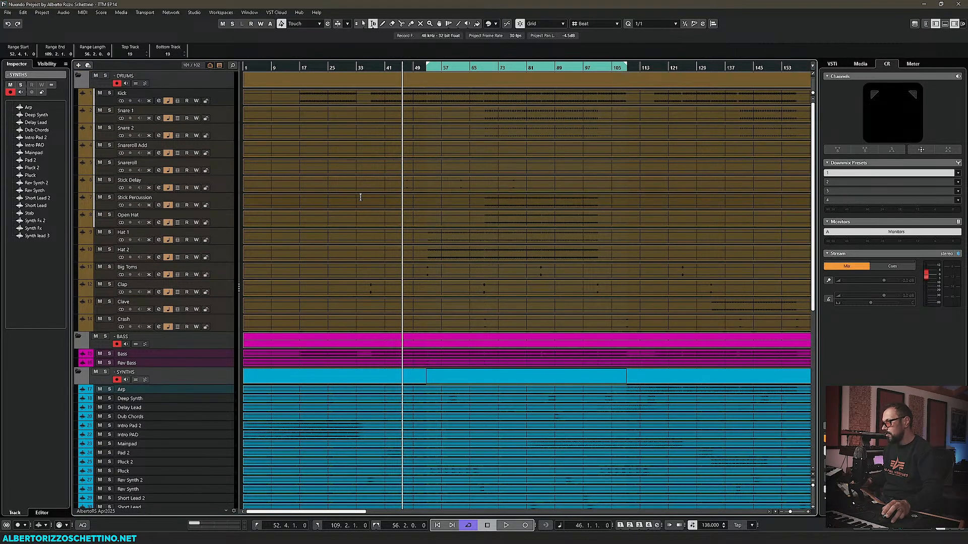
{"action": "scroll", "coordinate": [362, 198], "scroll_direction": "down", "scroll_amount": 2}
{"action": "scroll", "coordinate": [364, 199], "scroll_direction": "down", "scroll_amount": 2}
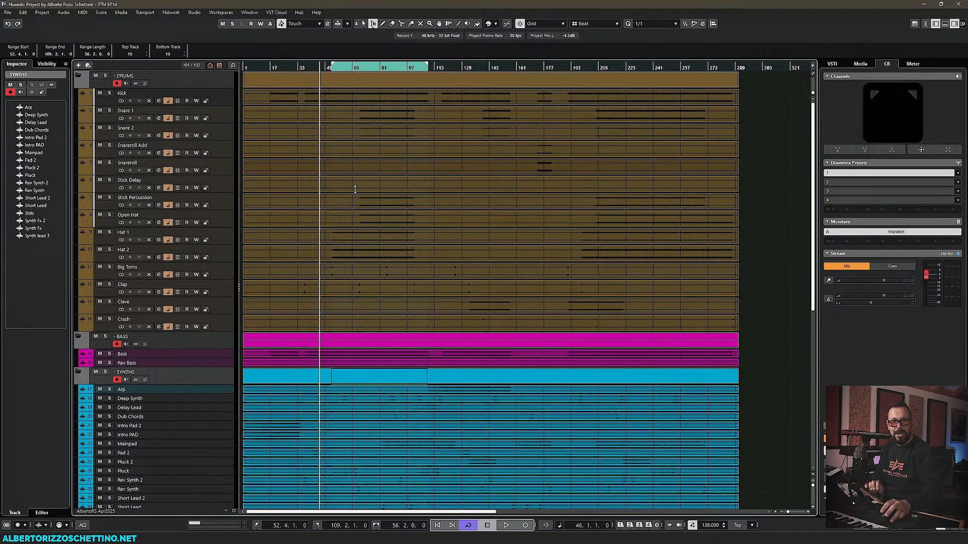
Step: Return to the mixer and remove the effect from the third insert of the ALL Synths group
{"action": "key", "text": "F3"}
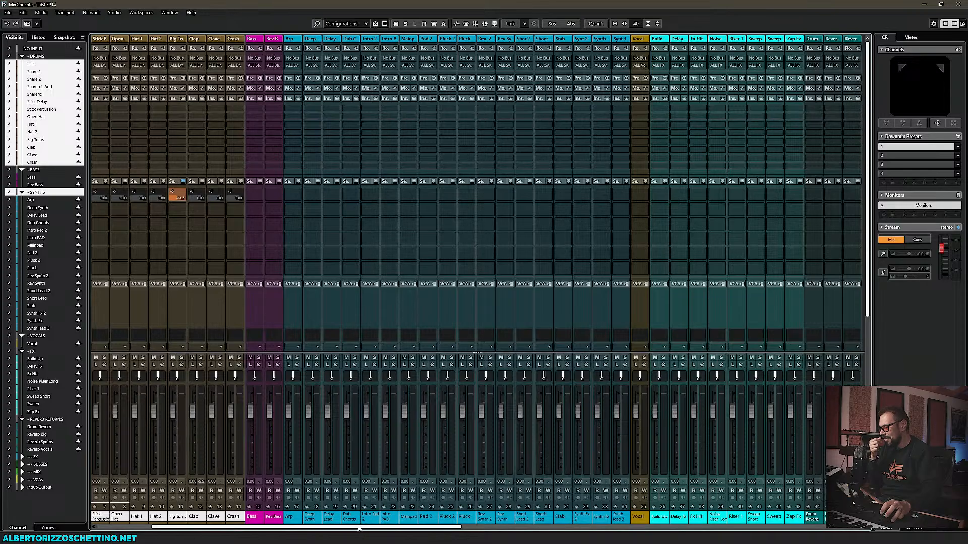
{"action": "left_click_drag", "start_coordinate": [359, 528], "coordinate": [685, 527]}
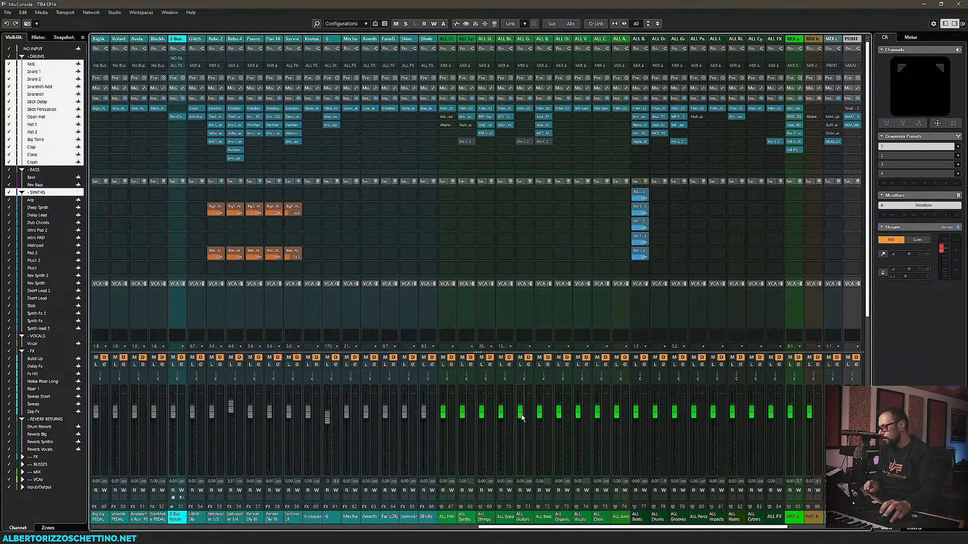
{"action": "left_click", "coordinate": [473, 125]}
{"action": "type", "text": "no"}
{"action": "key", "text": "Return"}
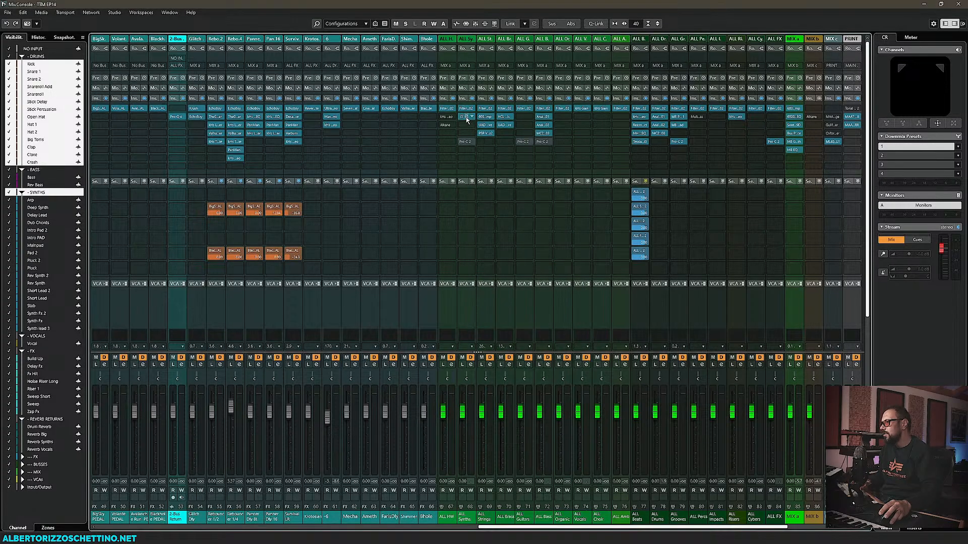
Step: Check the Stereo and FilterBank F202 plug-ins already inserted on ALL Synths, closing each one
{"action": "left_click", "coordinate": [466, 116]}
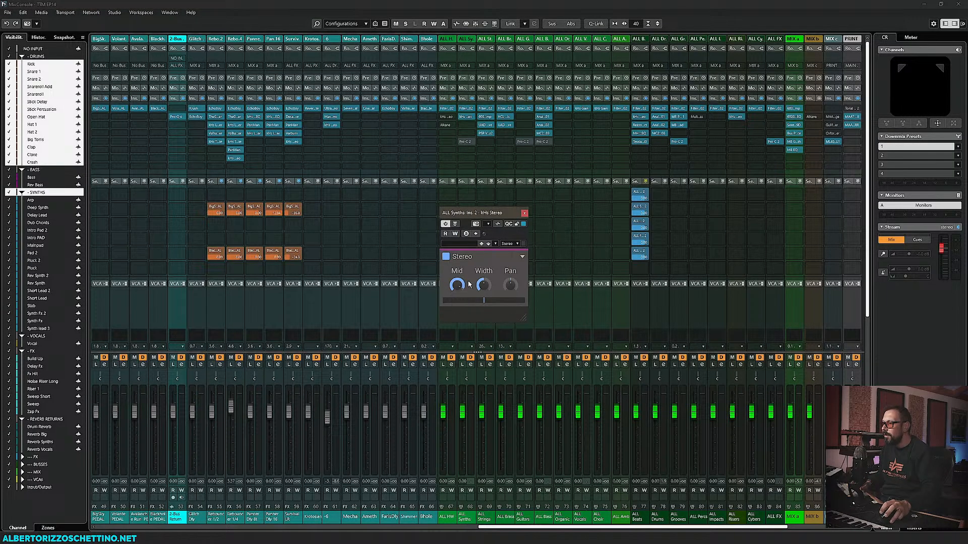
{"action": "left_click", "coordinate": [524, 213]}
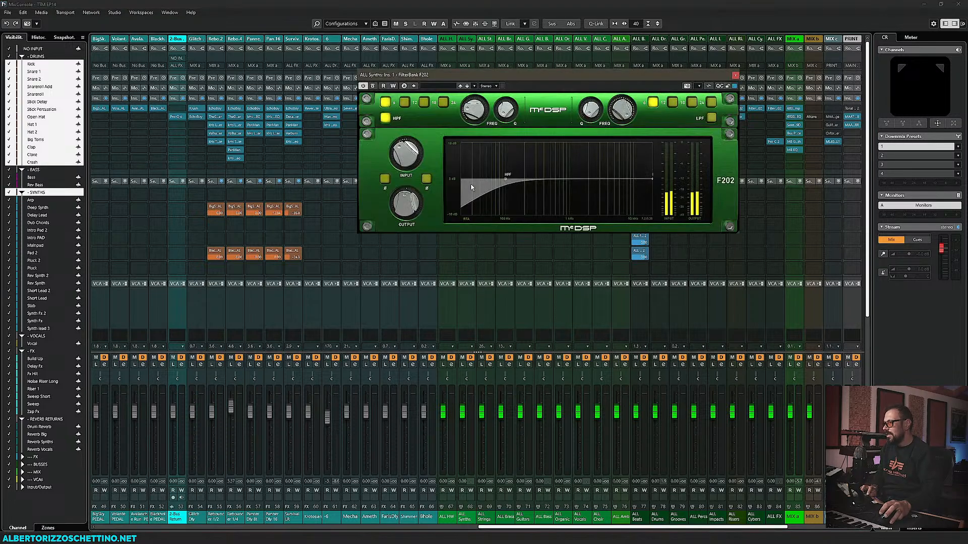
{"action": "left_click", "coordinate": [735, 75]}
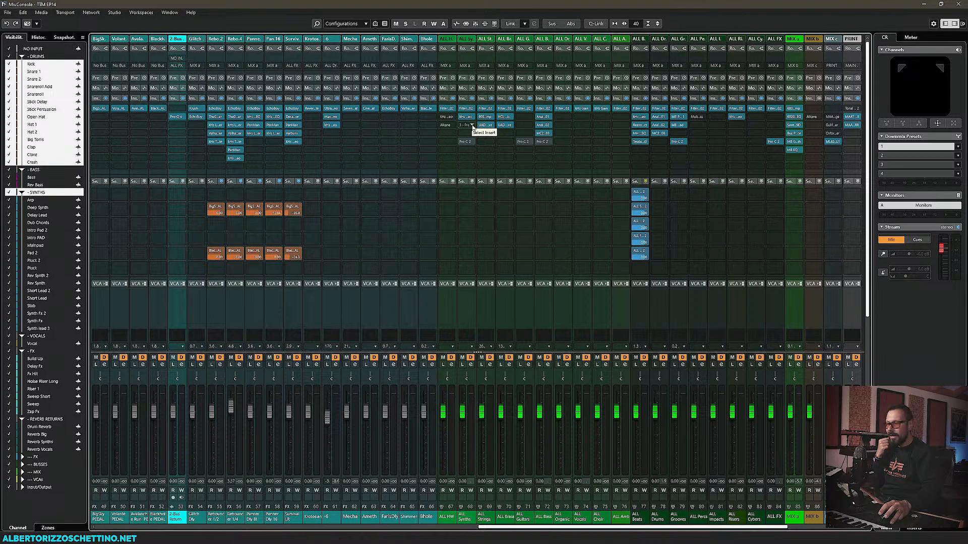
Step: Insert the McDSP SPC2000 SPC303 compressor in the third insert of the ALL Synths group
{"action": "left_click", "coordinate": [473, 127]}
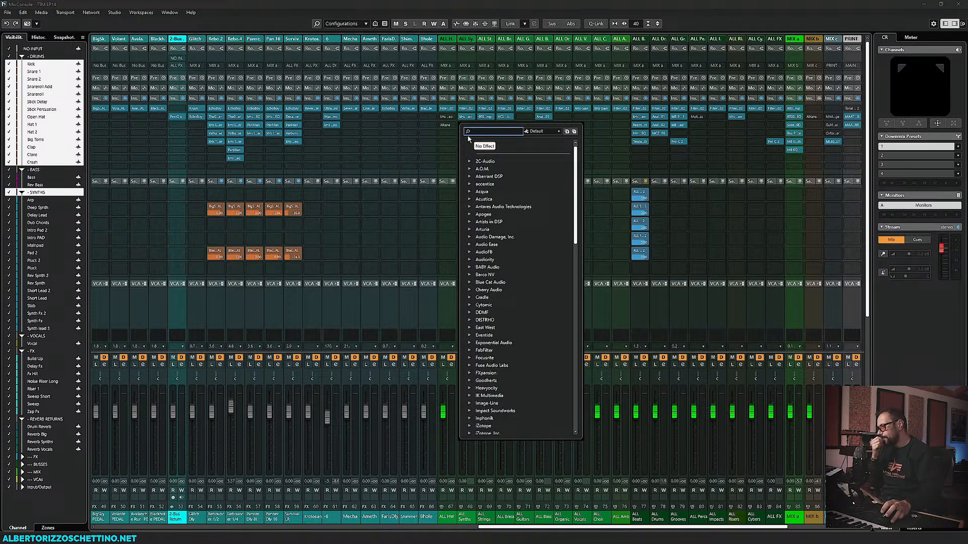
{"action": "scroll", "coordinate": [482, 299], "scroll_direction": "down", "scroll_amount": 8}
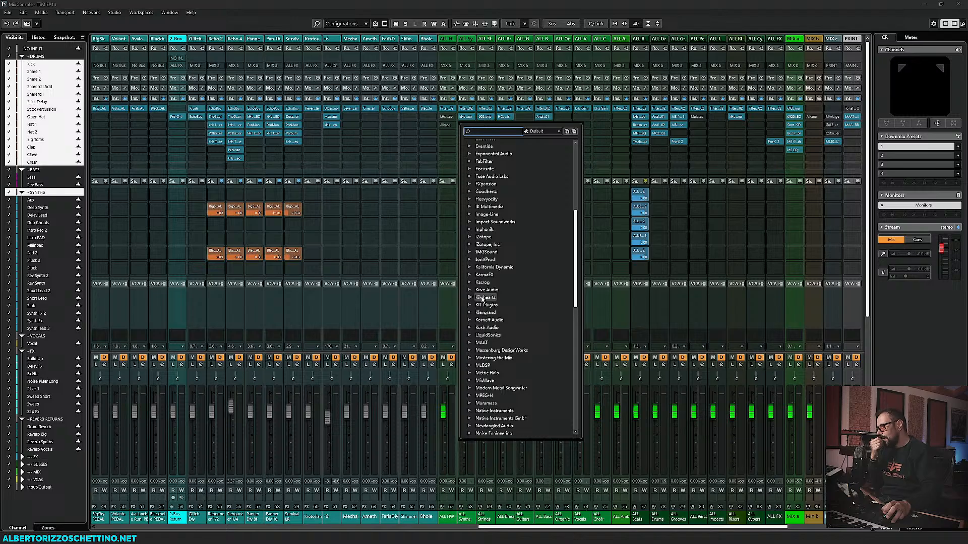
{"action": "left_click", "coordinate": [470, 365]}
{"action": "scroll", "coordinate": [471, 366], "scroll_direction": "down", "scroll_amount": 3}
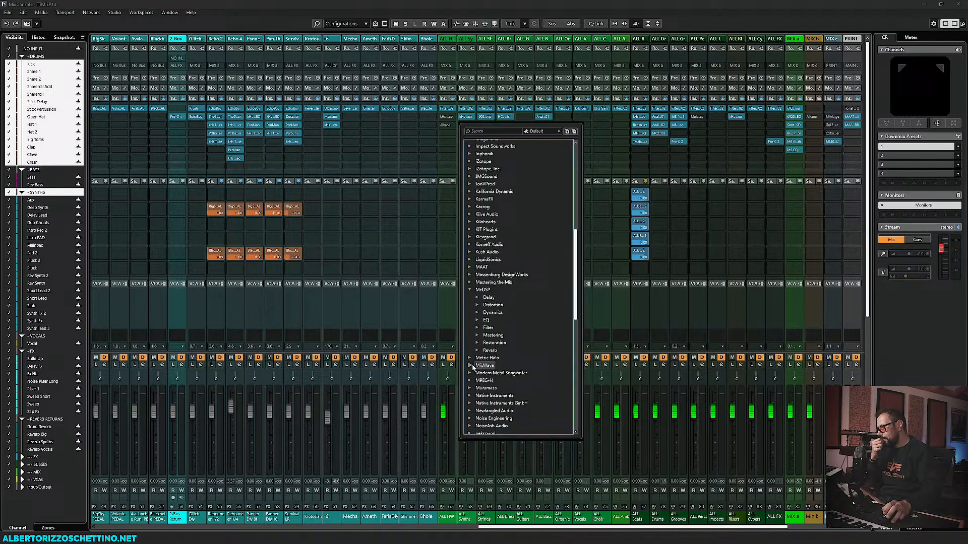
{"action": "left_click", "coordinate": [479, 313]}
{"action": "scroll", "coordinate": [483, 333], "scroll_direction": "down", "scroll_amount": 3}
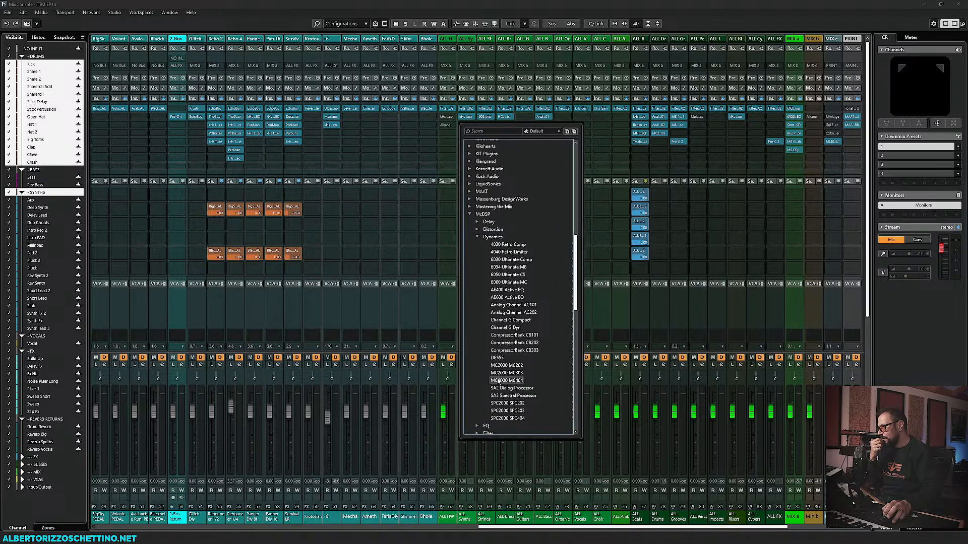
{"action": "left_click", "coordinate": [503, 411]}
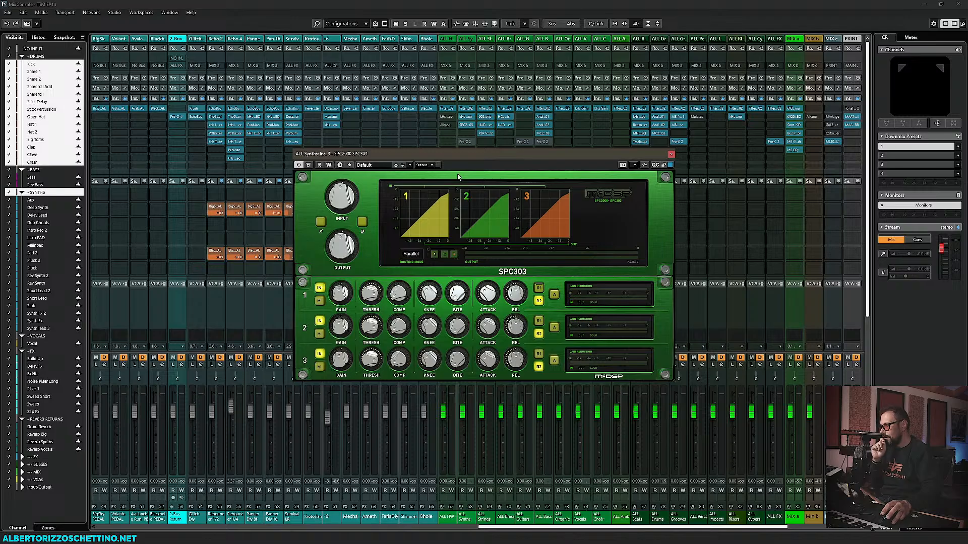
Step: Move the SPC303 window aside and set its routing mode to Mode 3
{"action": "left_click_drag", "start_coordinate": [413, 169], "coordinate": [333, 156]}
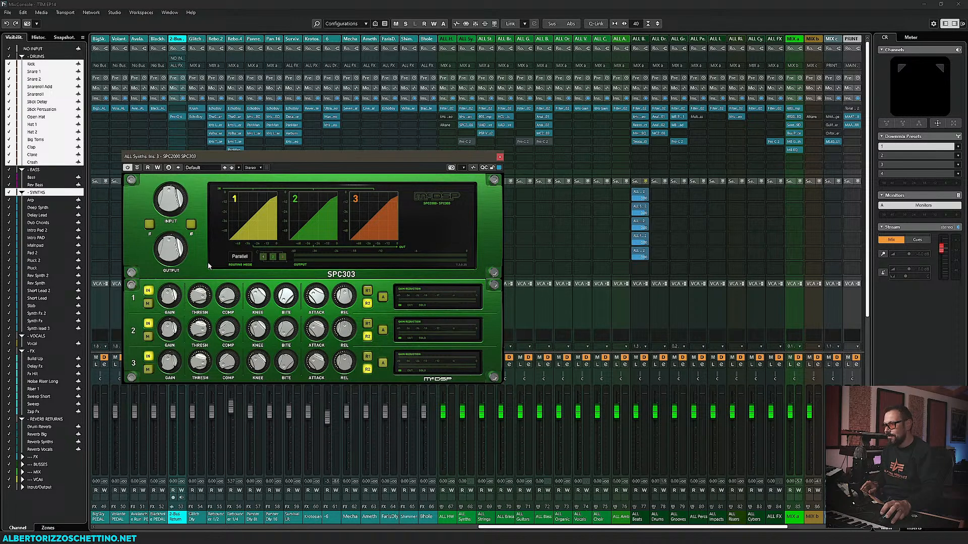
{"action": "left_click", "coordinate": [241, 256]}
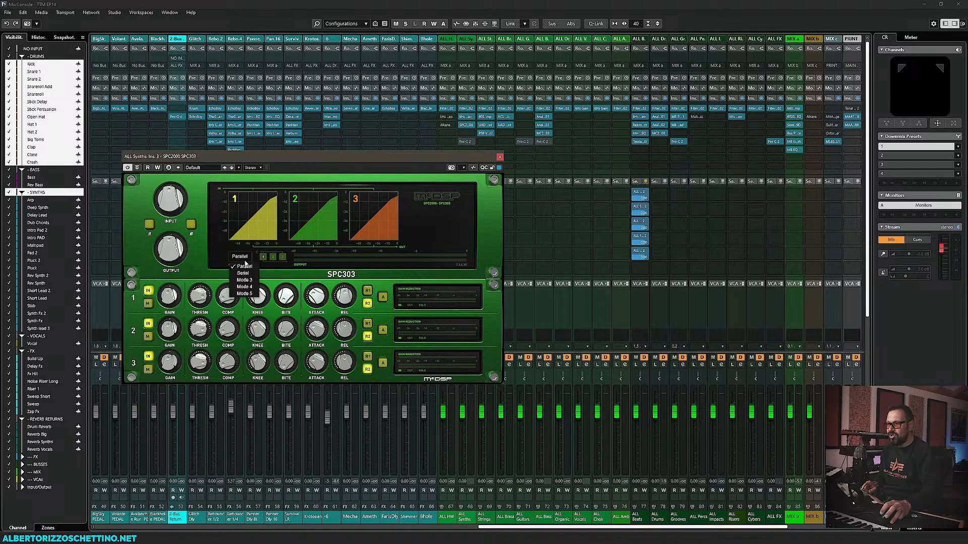
{"action": "left_click", "coordinate": [251, 280]}
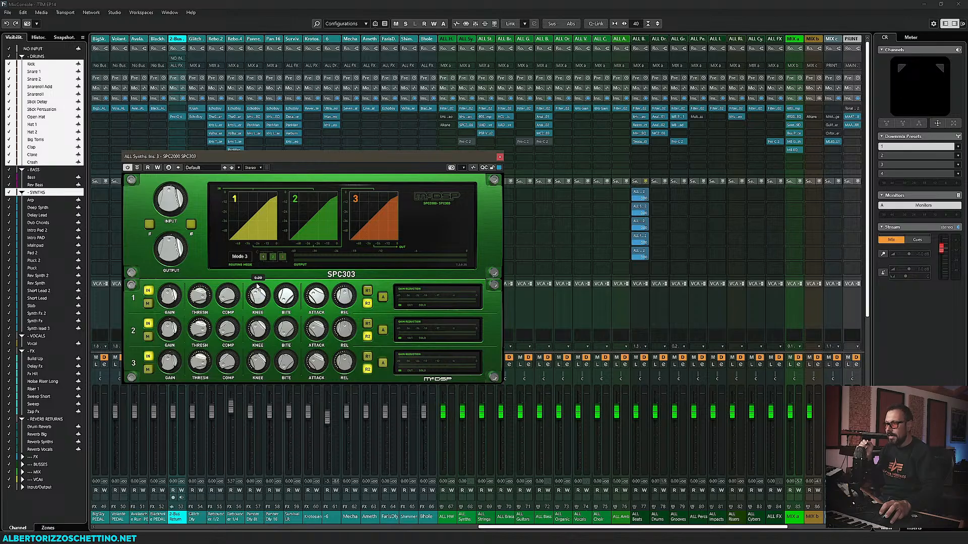
Step: Try routing Mode 4 and Mode 5 on the SPC303, settling on the Parallel routing mode
{"action": "left_click", "coordinate": [250, 258]}
{"action": "left_click", "coordinate": [244, 280]}
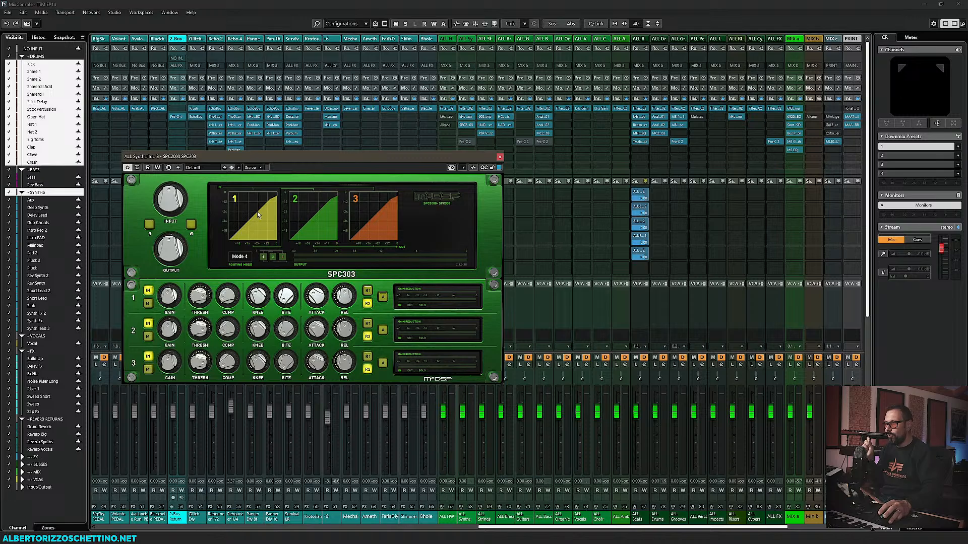
{"action": "left_click", "coordinate": [243, 258]}
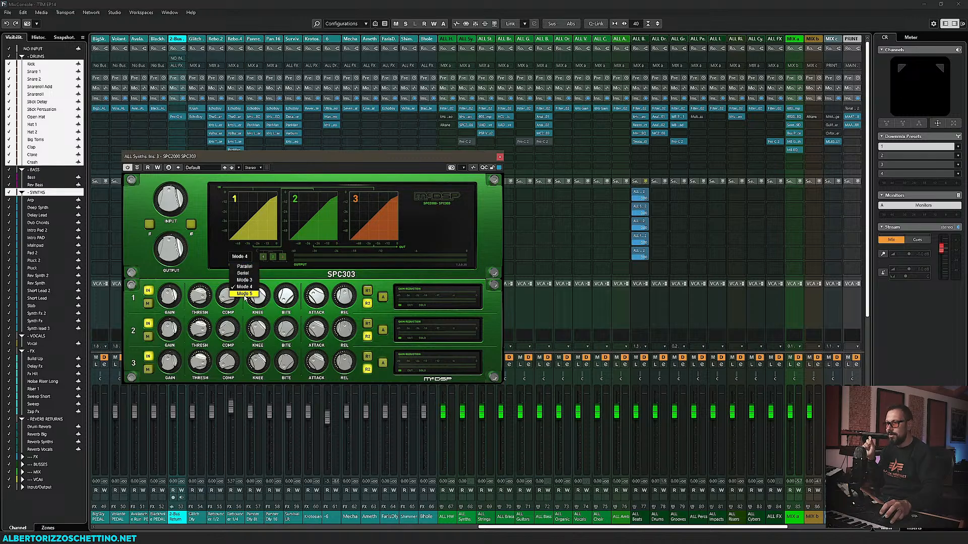
{"action": "left_click", "coordinate": [246, 296]}
{"action": "left_click", "coordinate": [247, 259]}
{"action": "left_click", "coordinate": [244, 270]}
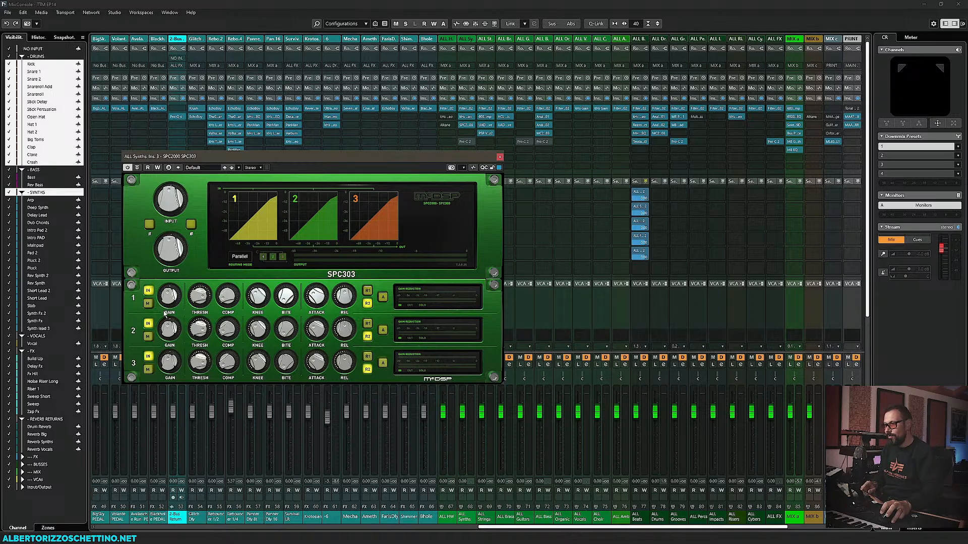
Step: Play the mix briefly, shift the SPC303 window clear of the ALL Synths channel, and close and reopen it from the insert
{"action": "key", "text": "space"}
{"action": "left_click_drag", "start_coordinate": [167, 301], "coordinate": [163, 334]}
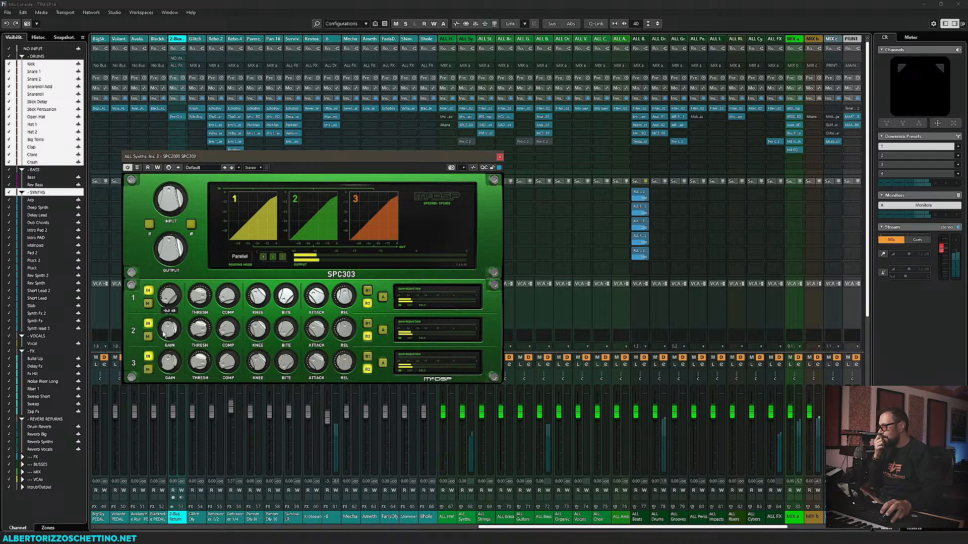
{"action": "left_click_drag", "start_coordinate": [452, 168], "coordinate": [409, 162]}
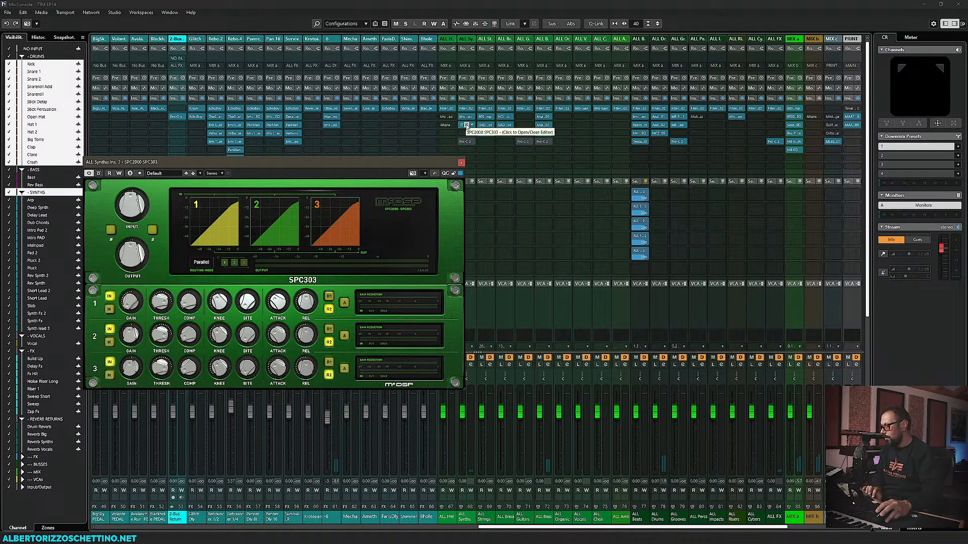
{"action": "left_click_drag", "start_coordinate": [416, 165], "coordinate": [407, 164]}
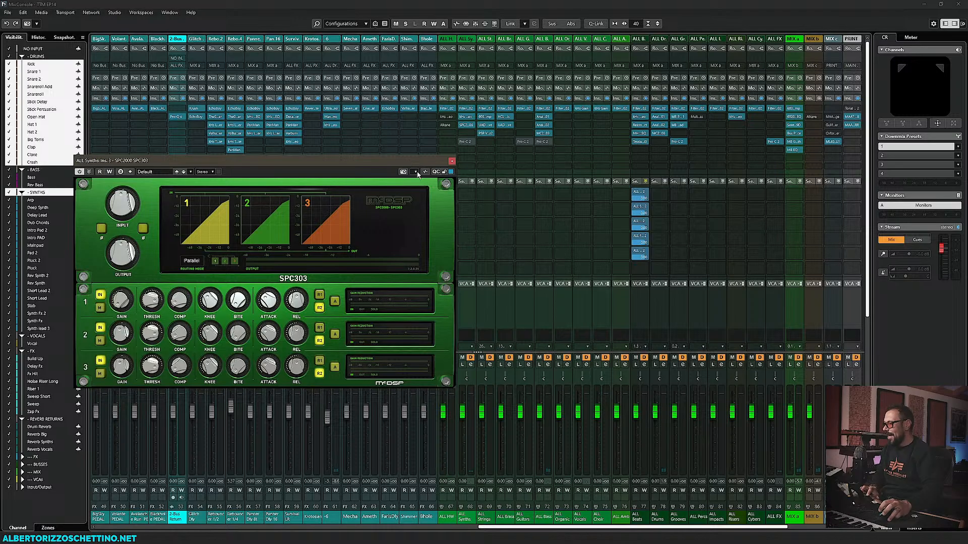
{"action": "left_click", "coordinate": [466, 126]}
{"action": "left_click", "coordinate": [466, 125]}
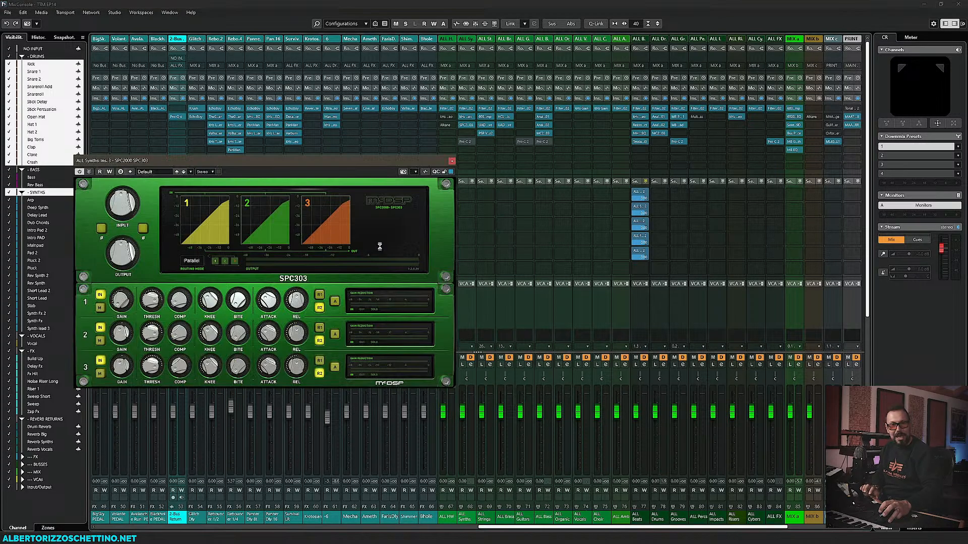
Step: Play the mix and give compressor 2 a ratio of about 4:1 with a lowered threshold
{"action": "key", "text": "space"}
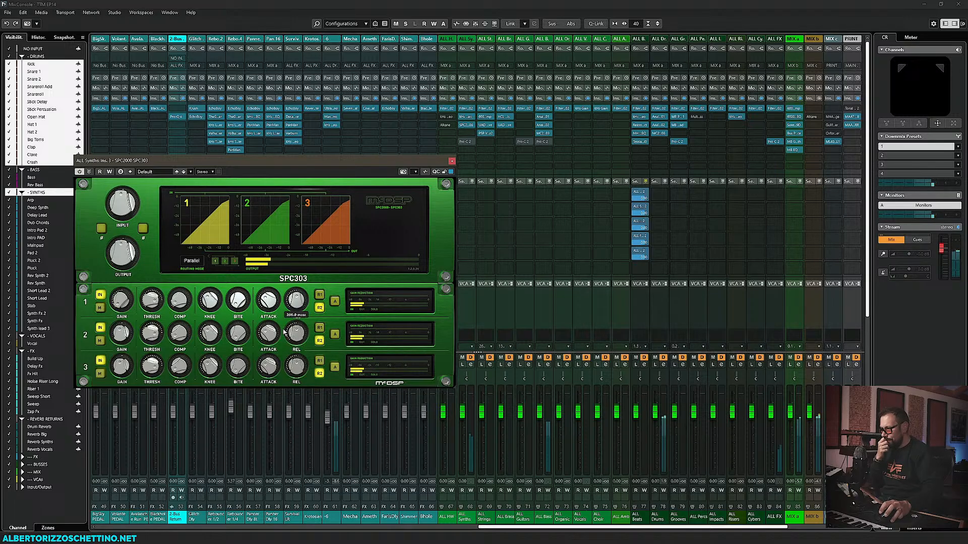
{"action": "left_click_drag", "start_coordinate": [177, 336], "coordinate": [179, 328]}
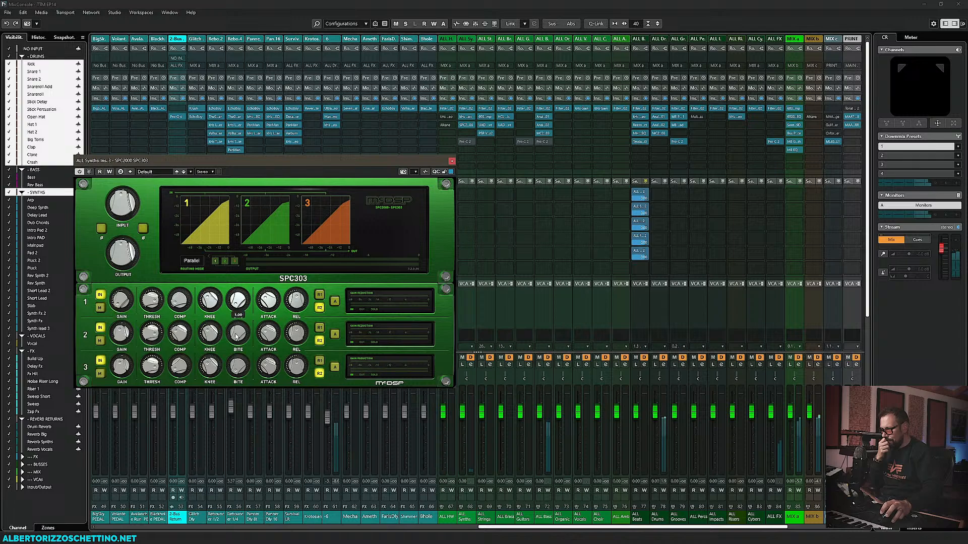
{"action": "left_click_drag", "start_coordinate": [156, 339], "coordinate": [155, 353]}
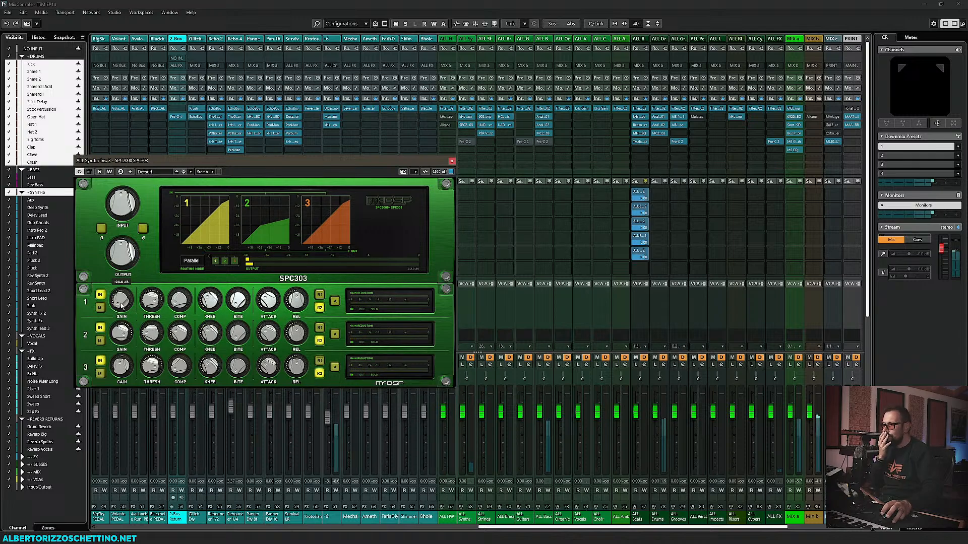
Step: Lower compressor 1's threshold and raise the ratios of compressors 3 and 1 for heavy compression
{"action": "left_click_drag", "start_coordinate": [153, 303], "coordinate": [162, 406]}
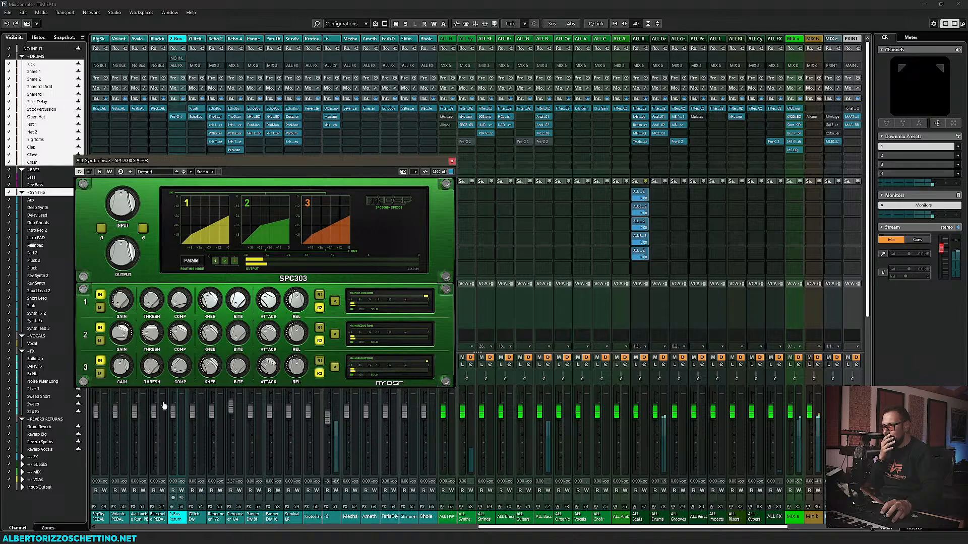
{"action": "left_click_drag", "start_coordinate": [180, 367], "coordinate": [192, 158]}
{"action": "left_click_drag", "start_coordinate": [180, 302], "coordinate": [214, 142]}
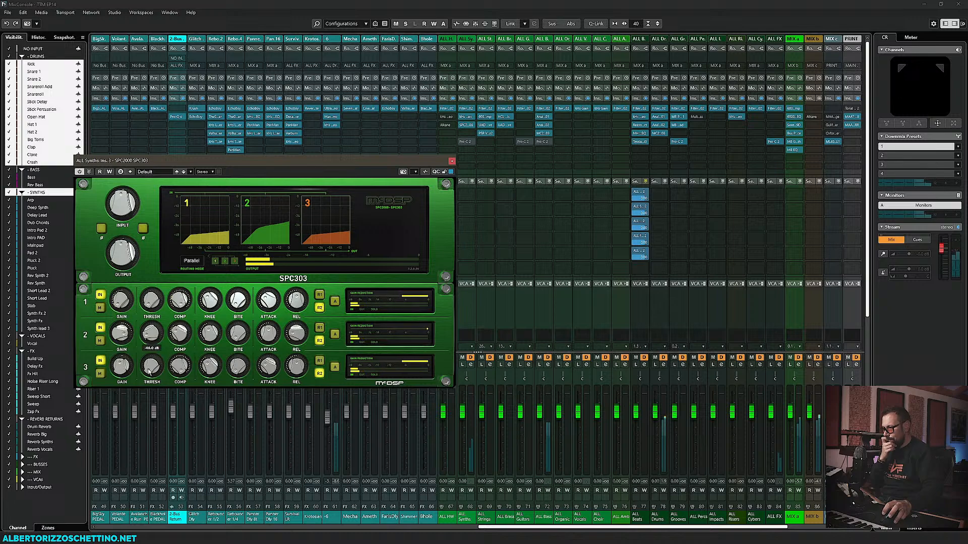
Step: Rework compressor 3 by readjusting its threshold, reducing its ratio to about 1:1 and raising its gain
{"action": "left_click_drag", "start_coordinate": [150, 372], "coordinate": [168, 382]}
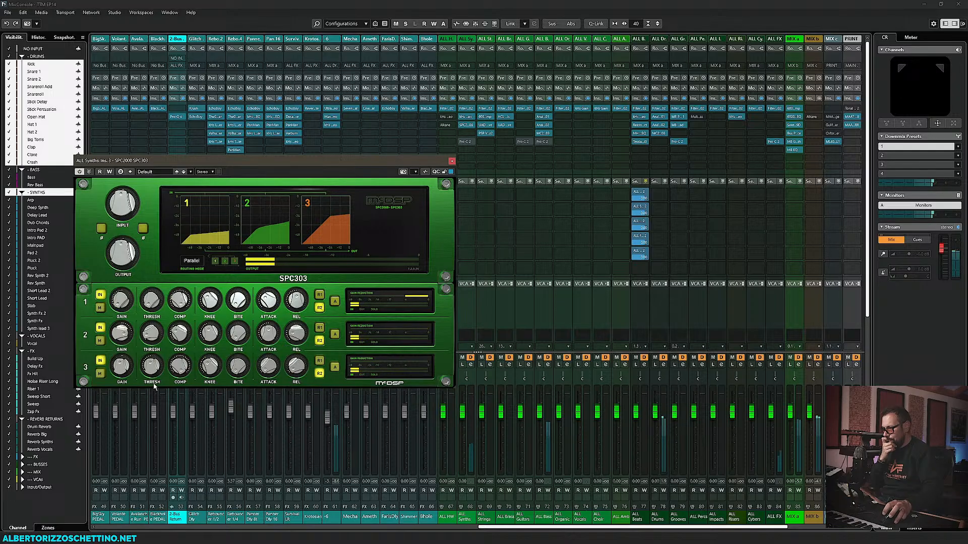
{"action": "left_click_drag", "start_coordinate": [147, 369], "coordinate": [145, 393]}
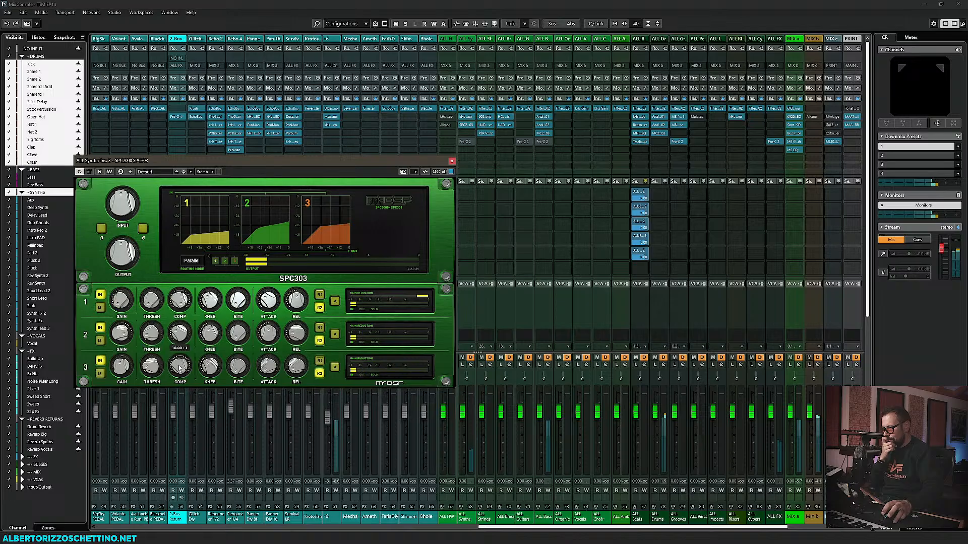
{"action": "left_click_drag", "start_coordinate": [180, 367], "coordinate": [163, 418]}
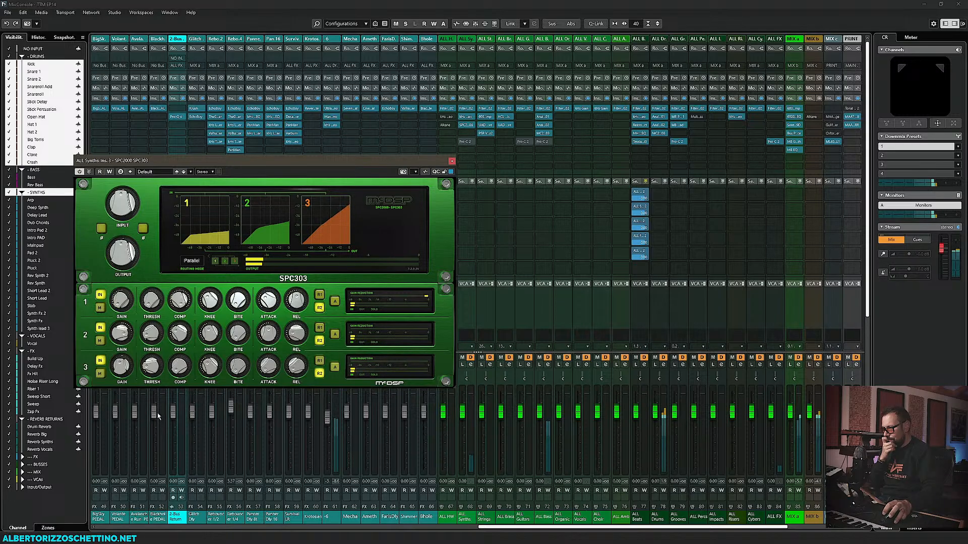
{"action": "left_click_drag", "start_coordinate": [126, 374], "coordinate": [127, 367]}
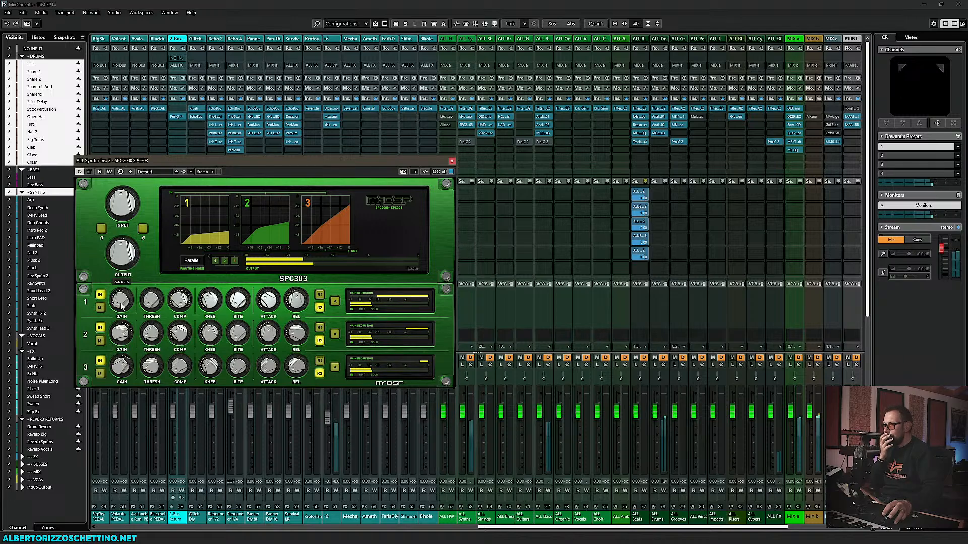
Step: Refine compressor 1's gain, ratio, release and threshold, with its attack at about 74 ms
{"action": "left_click_drag", "start_coordinate": [123, 304], "coordinate": [124, 292]}
{"action": "mouse_move", "coordinate": [270, 303]}
{"action": "left_mouse_down"}
{"action": "mouse_move", "coordinate": [272, 292]}
{"action": "mouse_move", "coordinate": [283, 316]}
{"action": "left_mouse_up"}
{"action": "mouse_move", "coordinate": [211, 308]}
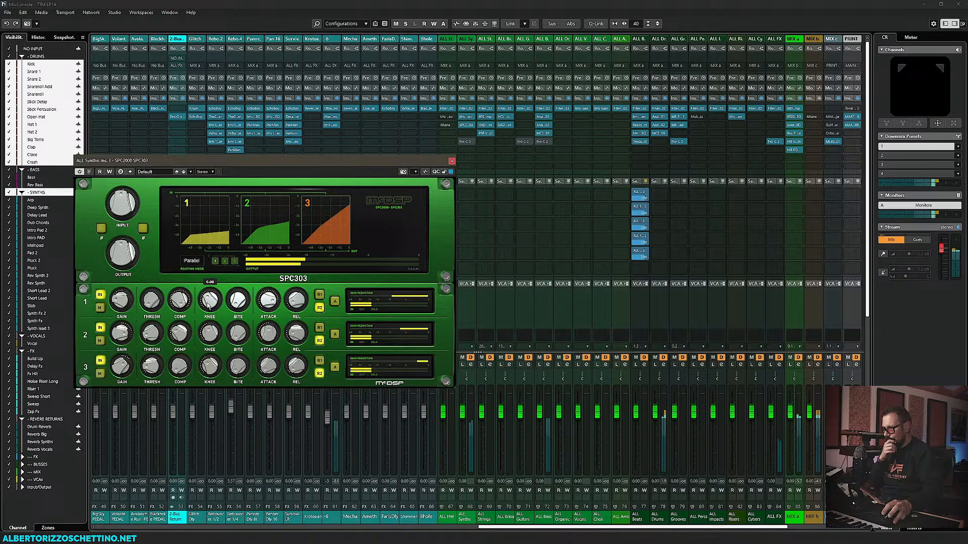
{"action": "left_click_drag", "start_coordinate": [177, 305], "coordinate": [152, 270]}
{"action": "left_click_drag", "start_coordinate": [122, 300], "coordinate": [122, 273]}
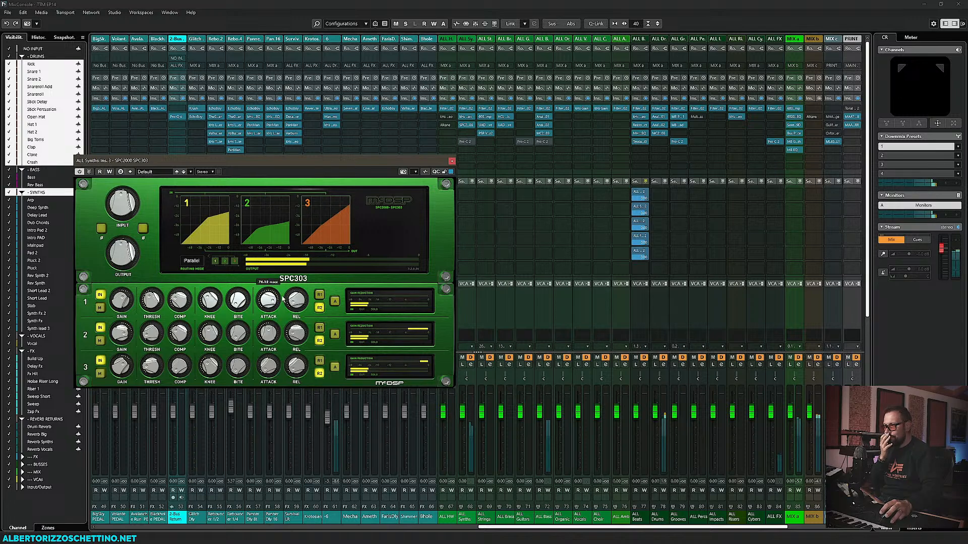
{"action": "left_click_drag", "start_coordinate": [296, 301], "coordinate": [296, 268]}
{"action": "left_click_drag", "start_coordinate": [153, 301], "coordinate": [119, 309]}
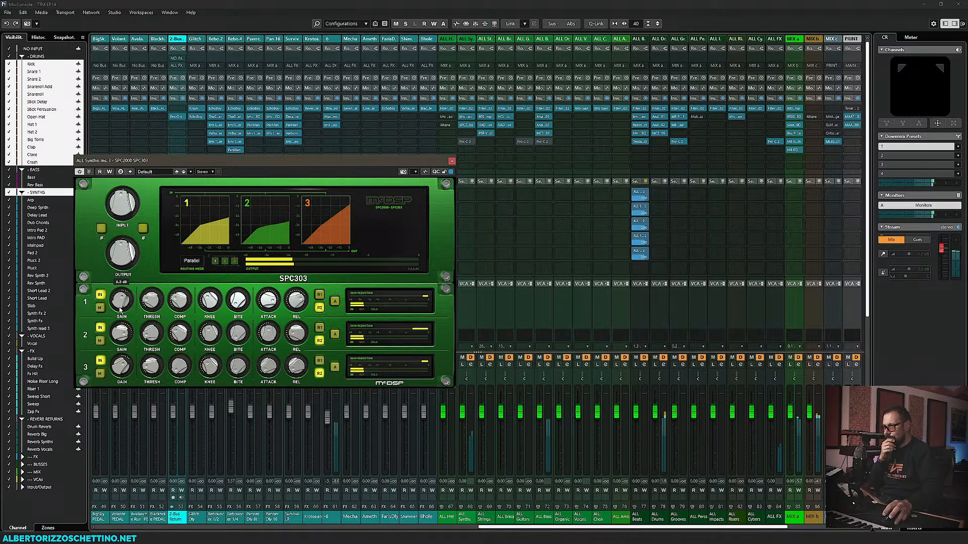
Step: Compare ALL Synths with the SPC303 bypassed and active, and fine-tune compressor 2's threshold
{"action": "left_click", "coordinate": [88, 172]}
{"action": "left_click", "coordinate": [89, 172]}
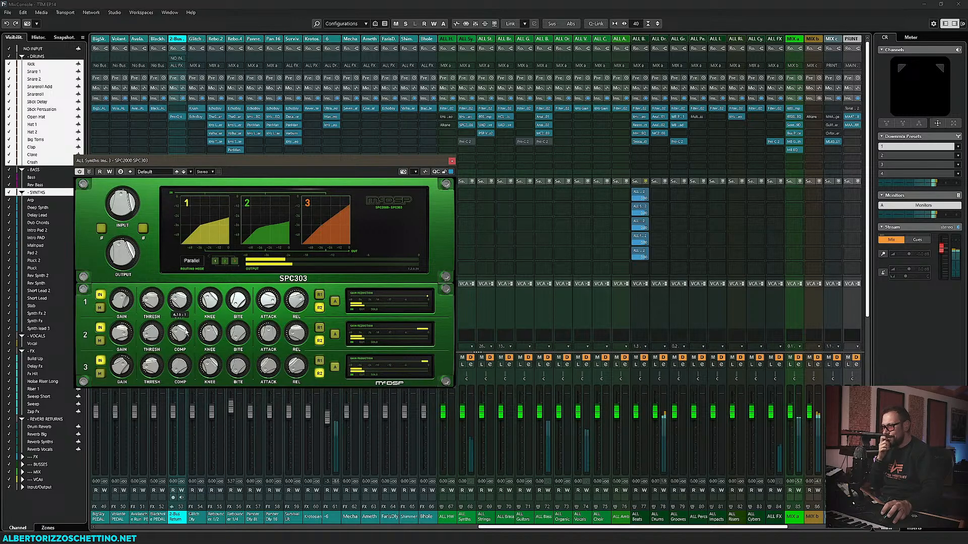
{"action": "left_click", "coordinate": [90, 173]}
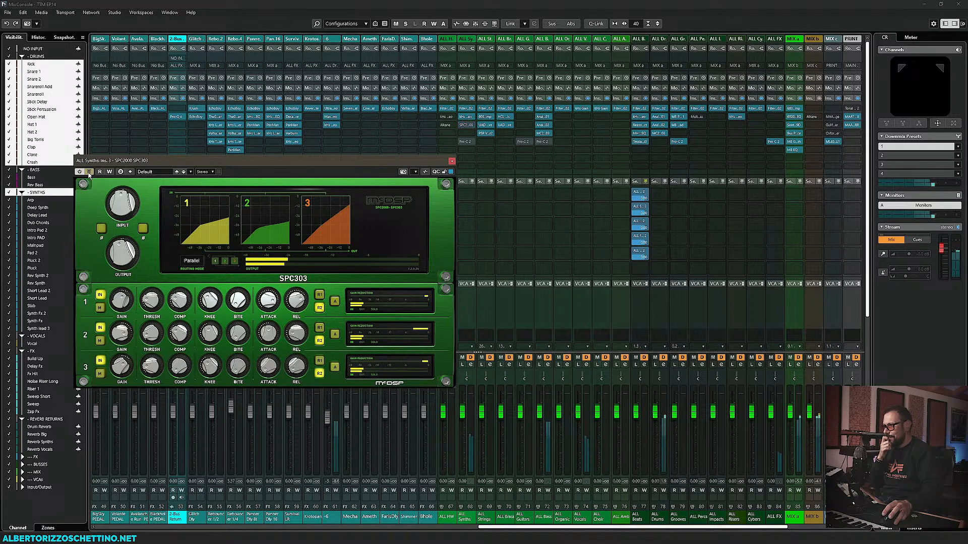
{"action": "left_click", "coordinate": [89, 172]}
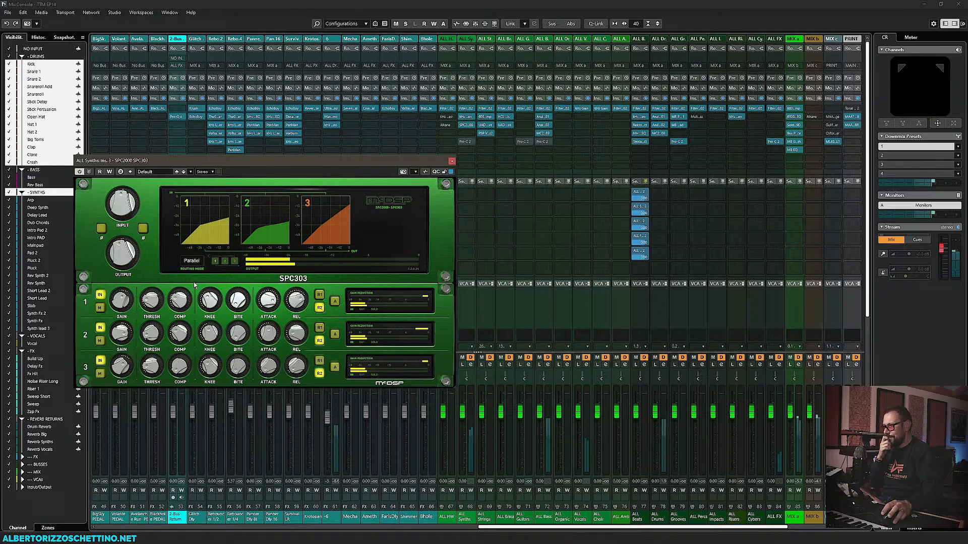
{"action": "left_click_drag", "start_coordinate": [147, 334], "coordinate": [153, 361]}
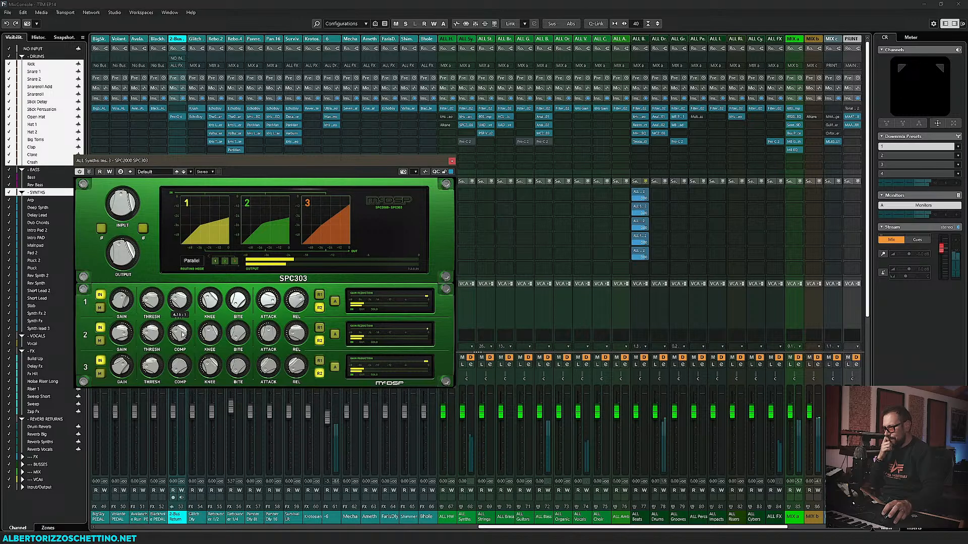
Step: Toggle the SPC303's bypass repeatedly during playback to compare the processed and unprocessed ALL Synths sound
{"action": "left_click", "coordinate": [91, 172]}
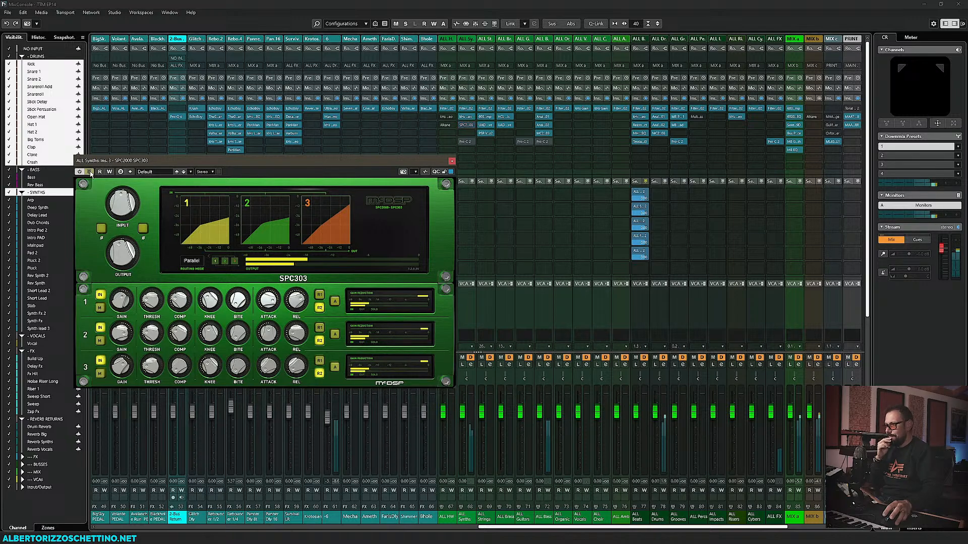
{"action": "left_click", "coordinate": [90, 172]}
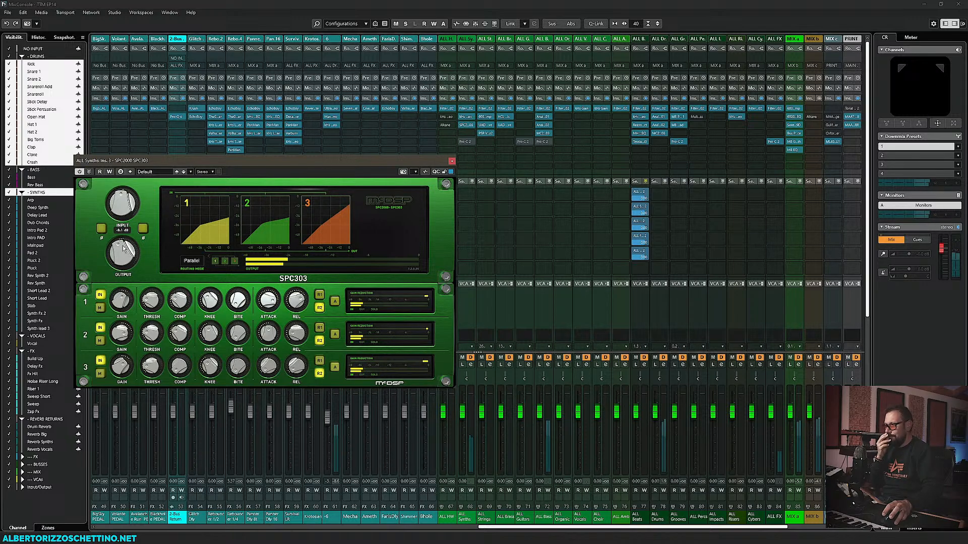
{"action": "left_click", "coordinate": [90, 172]}
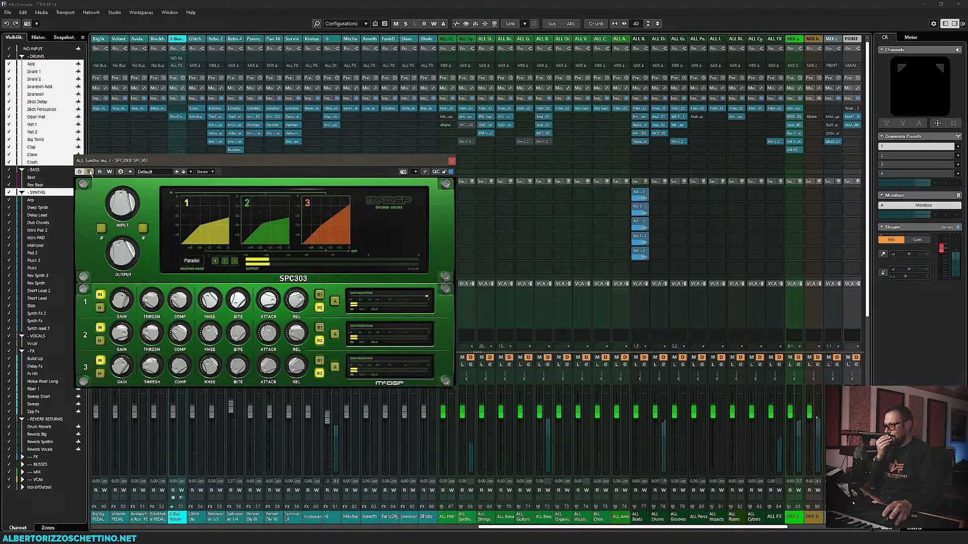
{"action": "left_click", "coordinate": [90, 173]}
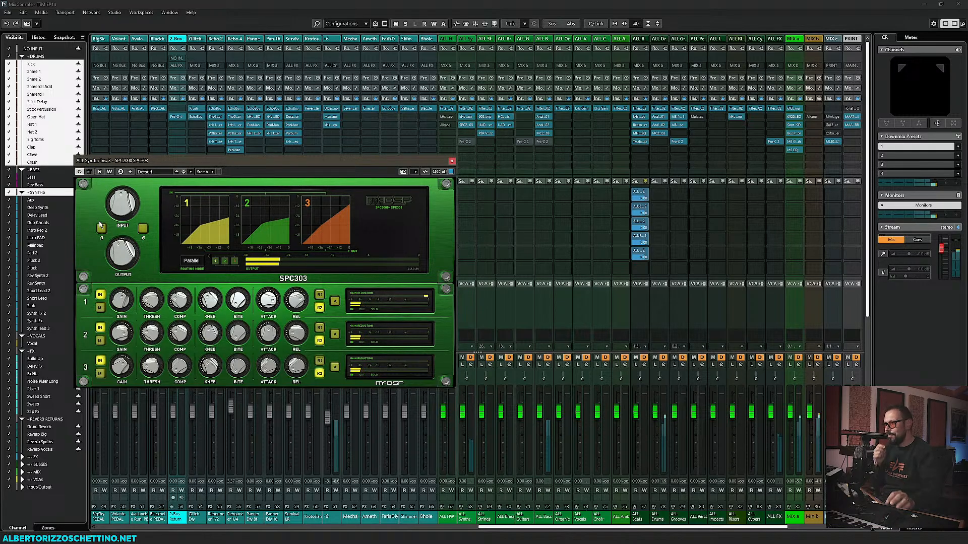
{"action": "left_click", "coordinate": [89, 173]}
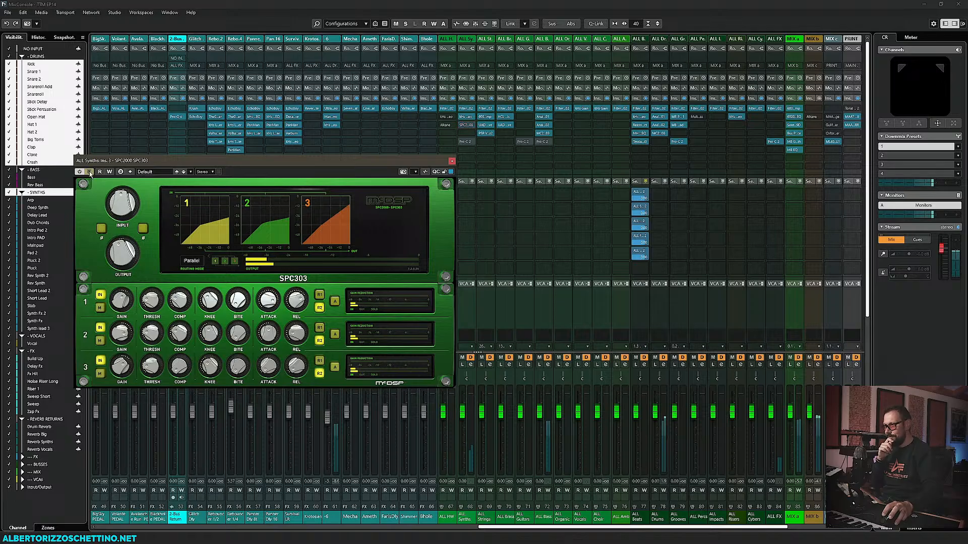
{"action": "left_click", "coordinate": [89, 172]}
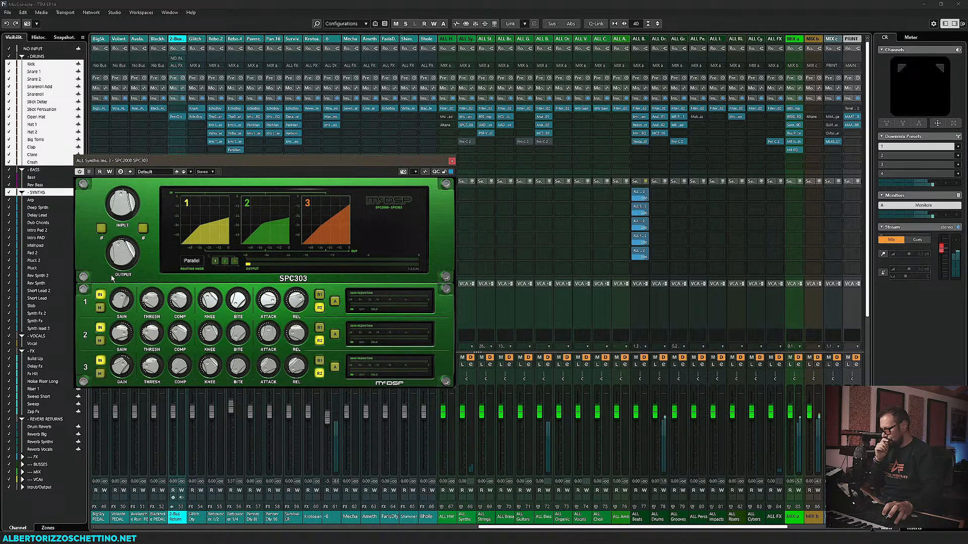
{"action": "left_click", "coordinate": [89, 172]}
{"action": "left_click", "coordinate": [90, 172]}
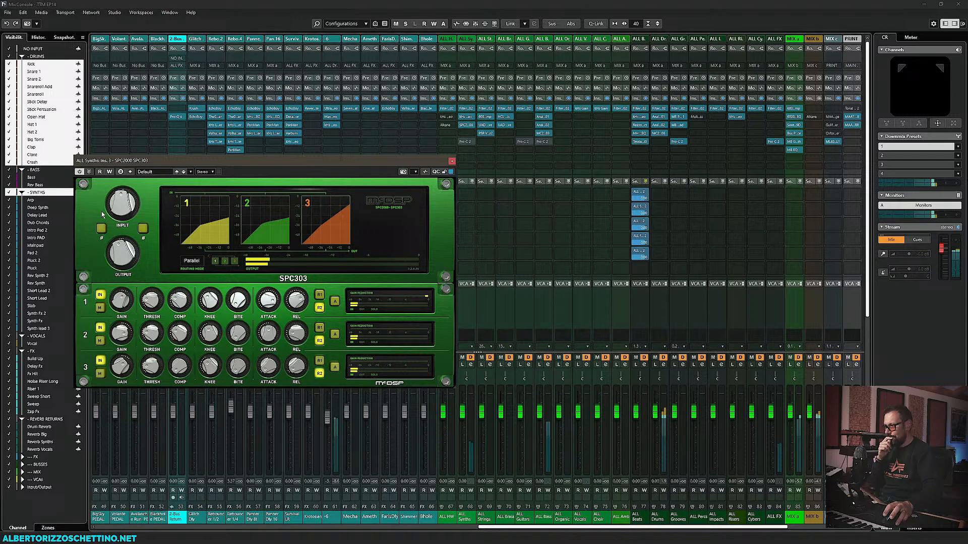
{"action": "left_click", "coordinate": [90, 172]}
{"action": "left_click", "coordinate": [91, 172]}
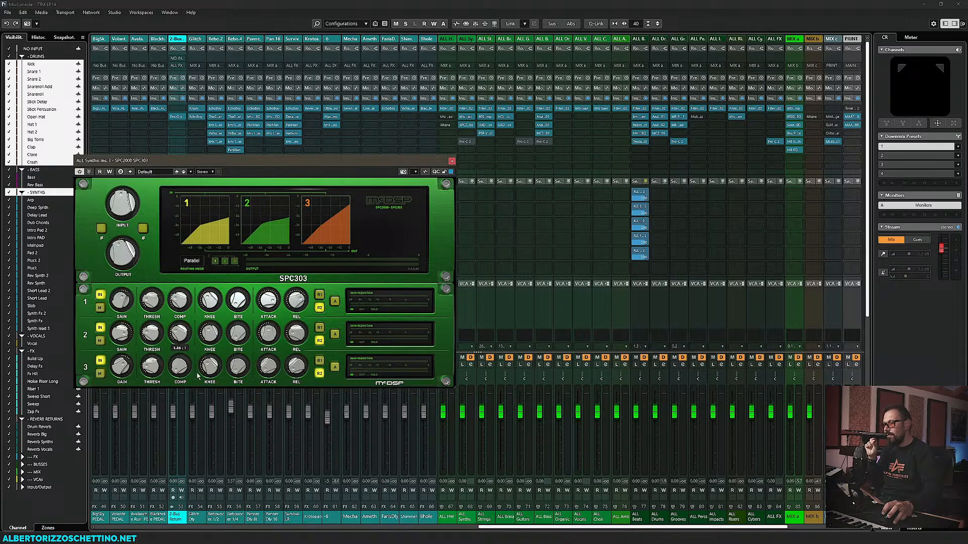
{"action": "mouse_move", "coordinate": [291, 372]}
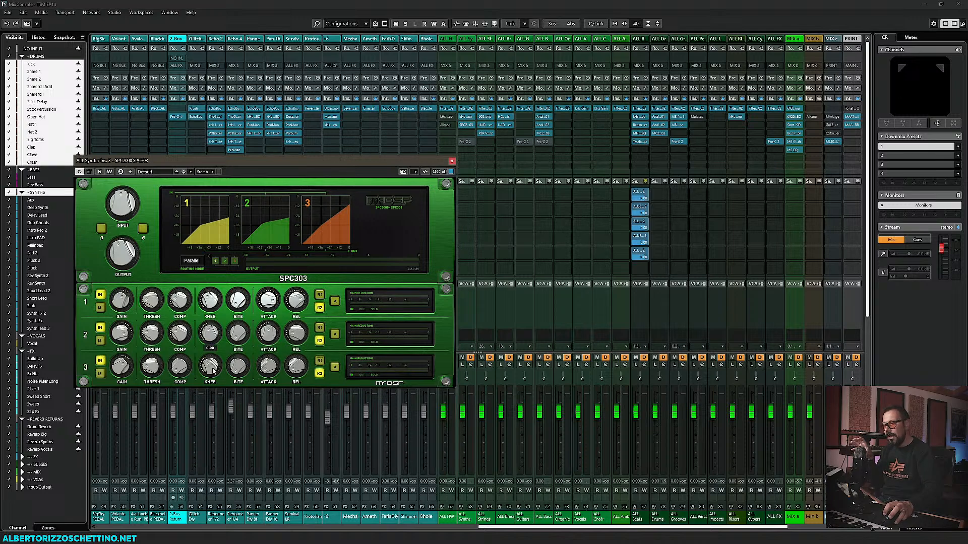
{"action": "mouse_move", "coordinate": [181, 371]}
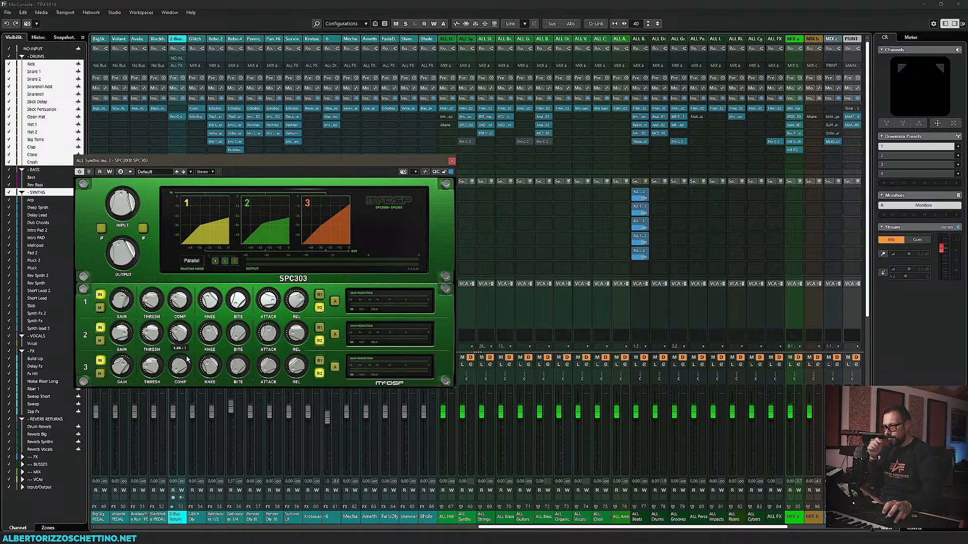
{"action": "mouse_move", "coordinate": [269, 311]}
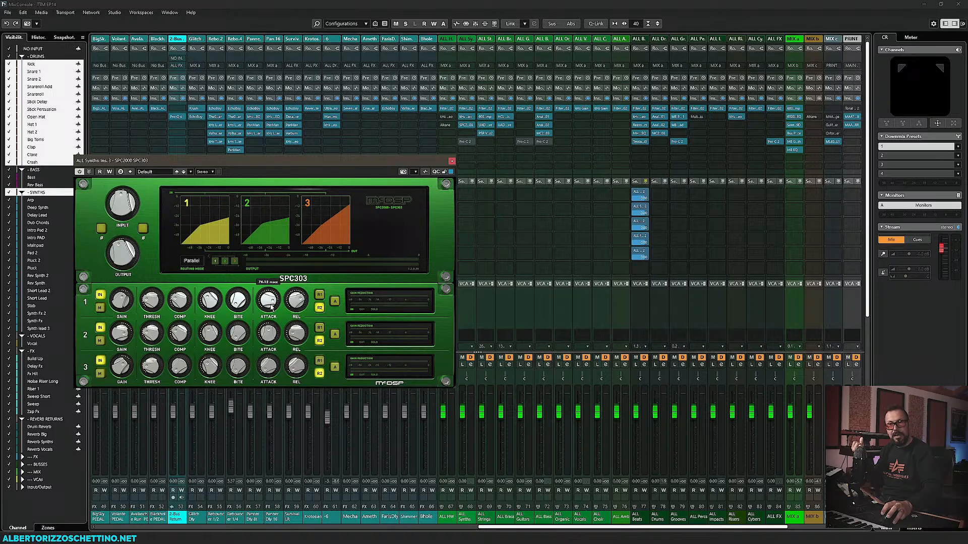
{"action": "mouse_move", "coordinate": [297, 305]}
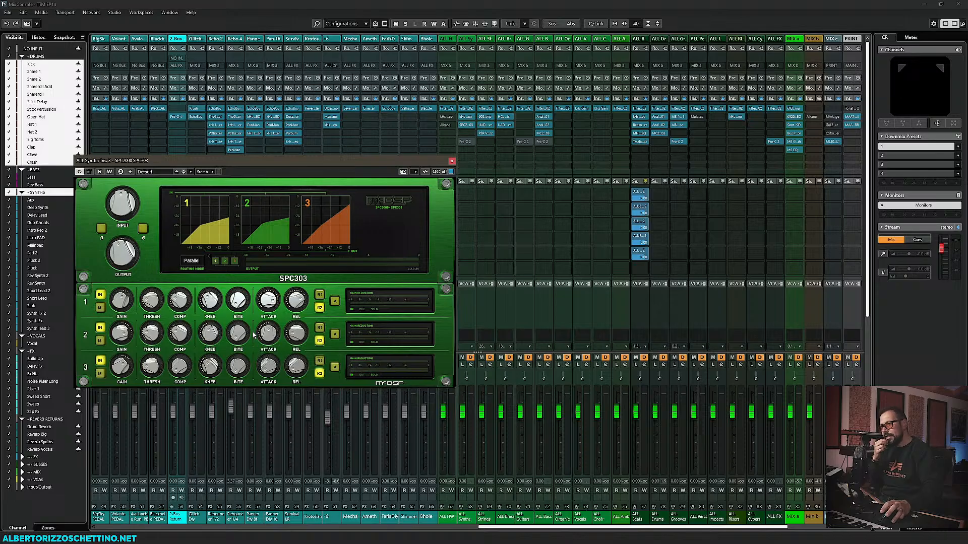
Step: Toggle compressor 1's mute in the SPC303 and close the ALL Synths plug-in window
{"action": "mouse_move", "coordinate": [247, 324]}
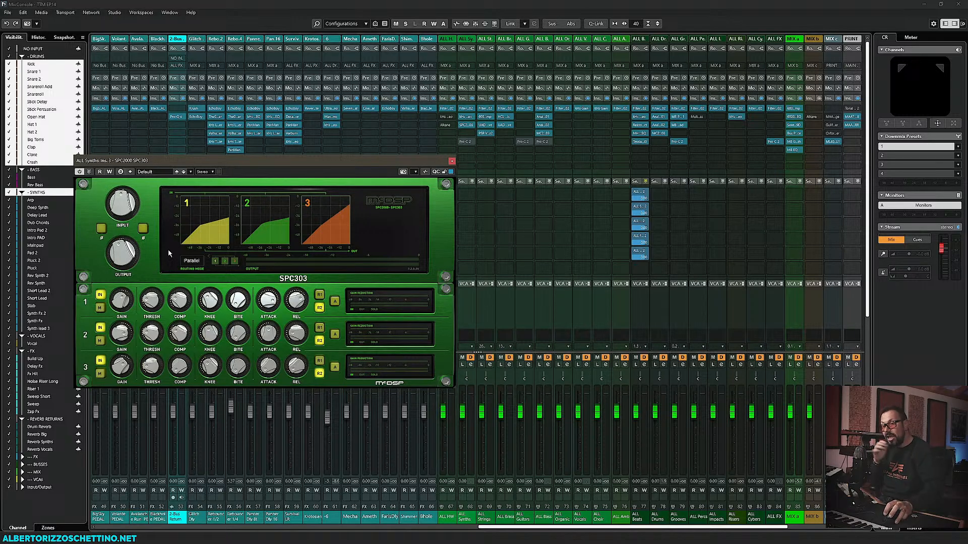
{"action": "left_click", "coordinate": [100, 308]}
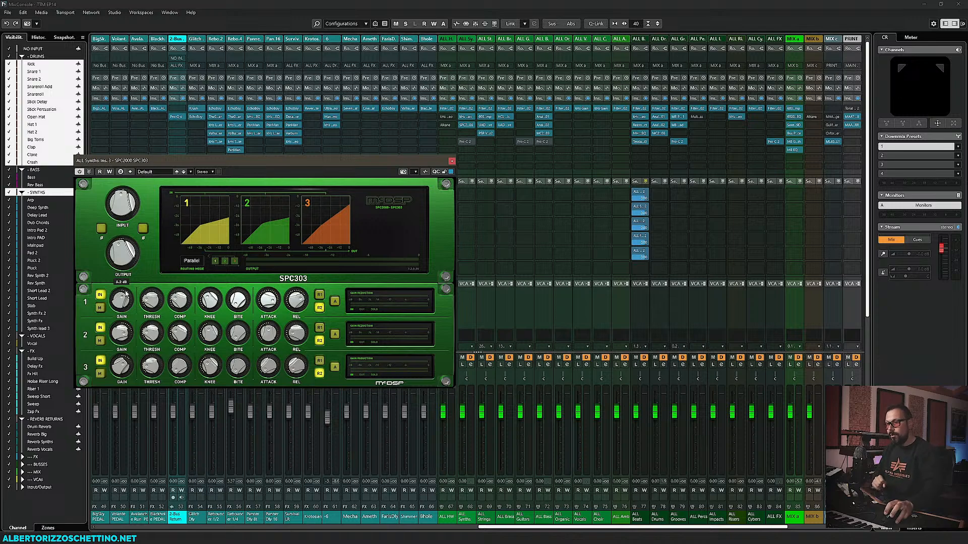
{"action": "left_click", "coordinate": [100, 310]}
{"action": "left_click", "coordinate": [99, 309]}
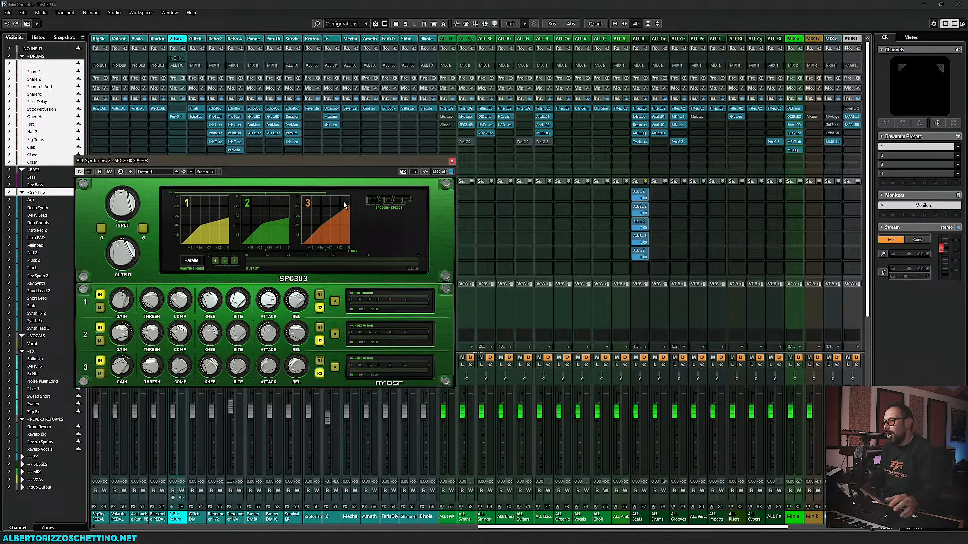
{"action": "left_click", "coordinate": [452, 162]}
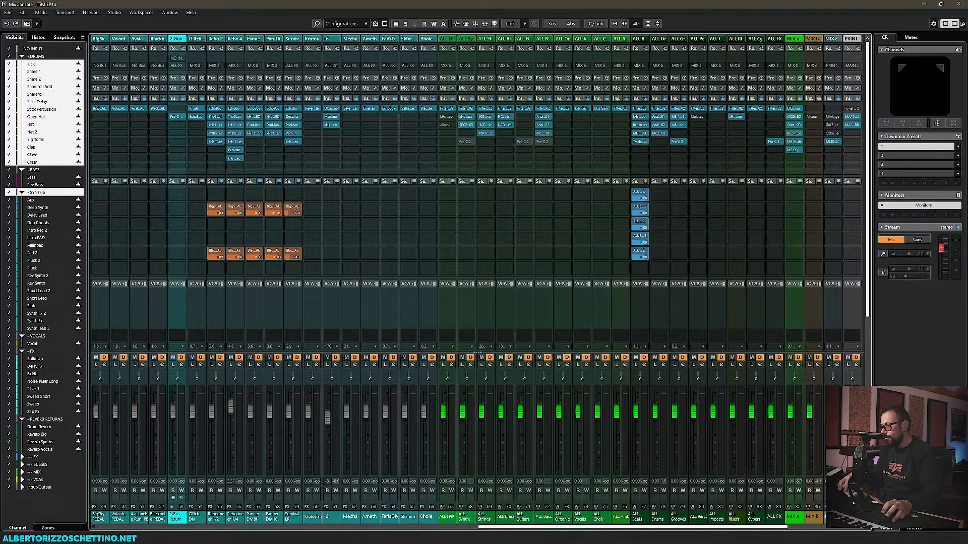
Step: Go to the project window, move the playhead to just before the vocal phrase around bar 93 and select the Vocal track
{"action": "key", "text": "F3"}
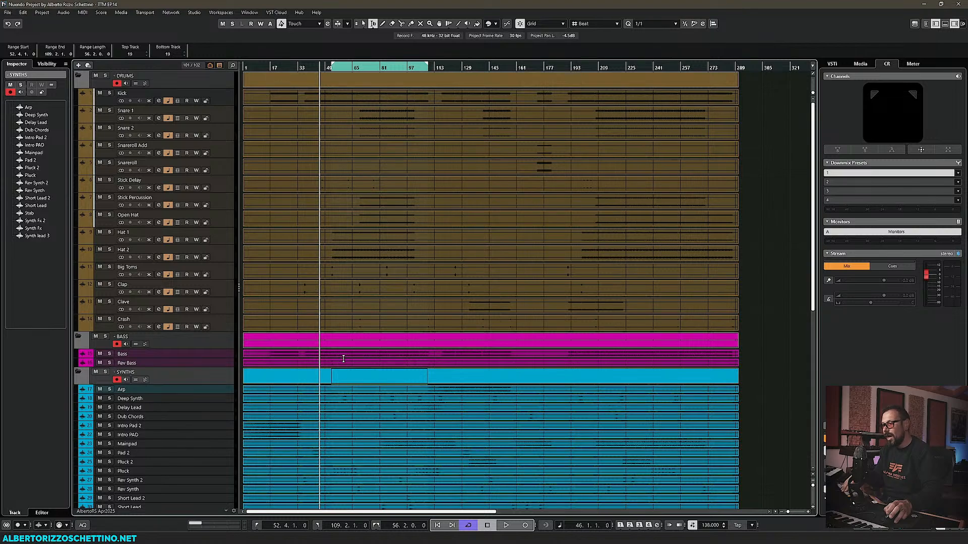
{"action": "scroll", "coordinate": [336, 383], "scroll_direction": "down", "scroll_amount": 10}
{"action": "scroll", "coordinate": [343, 393], "scroll_direction": "up", "scroll_amount": 4}
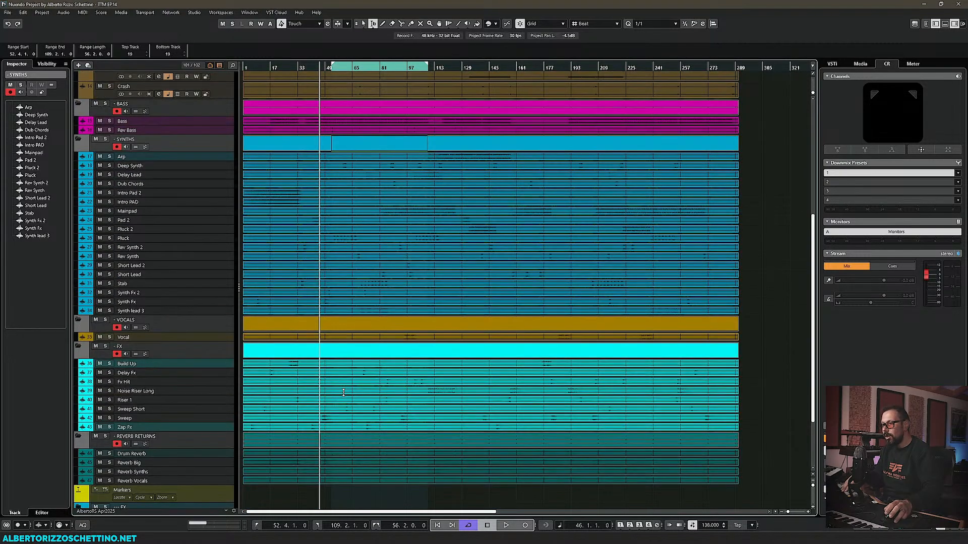
{"action": "left_click", "coordinate": [397, 68]}
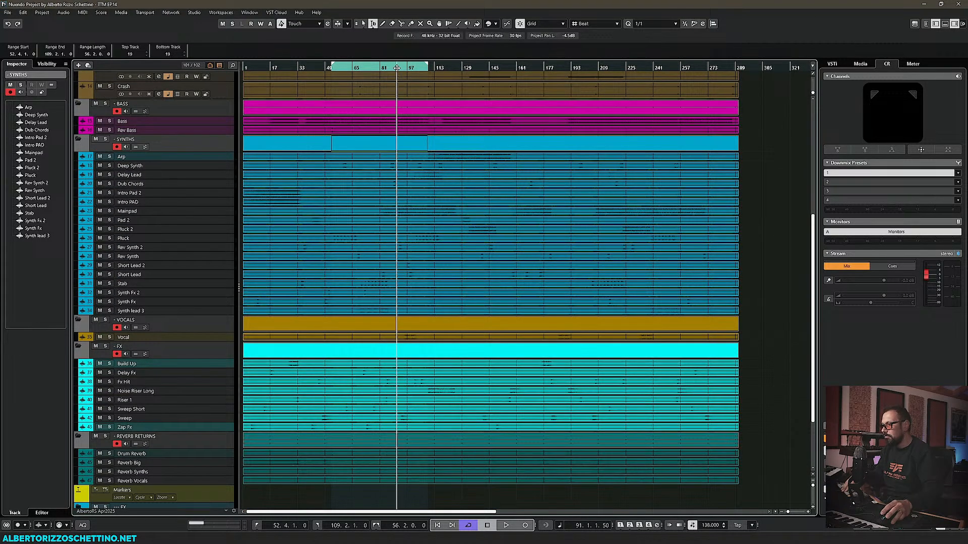
{"action": "left_click", "coordinate": [210, 337]}
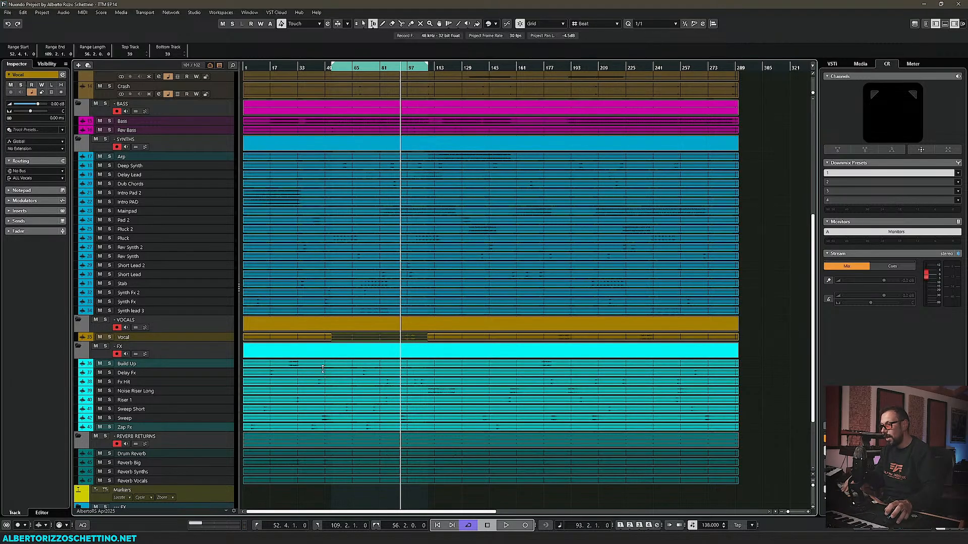
Step: Insert the McDSP 6060 Ultimate MC in the Vocal channel's first insert slot and move its window clear of the faders
{"action": "key", "text": "F3"}
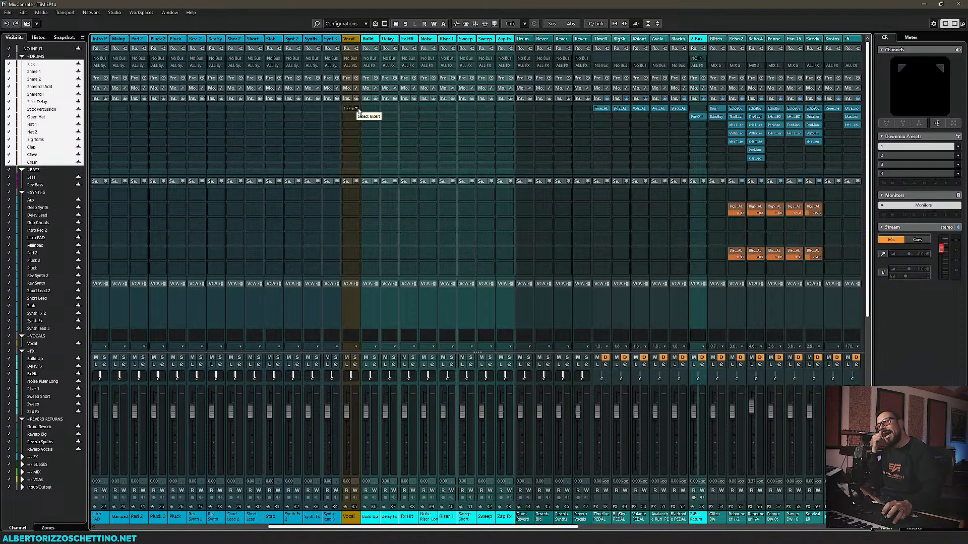
{"action": "left_click", "coordinate": [358, 112]}
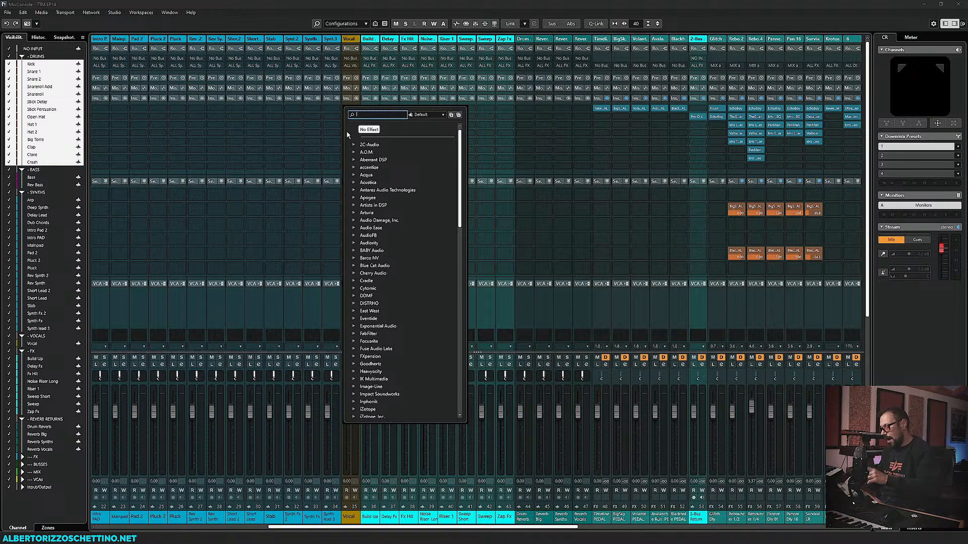
{"action": "type", "text": "rvox"}
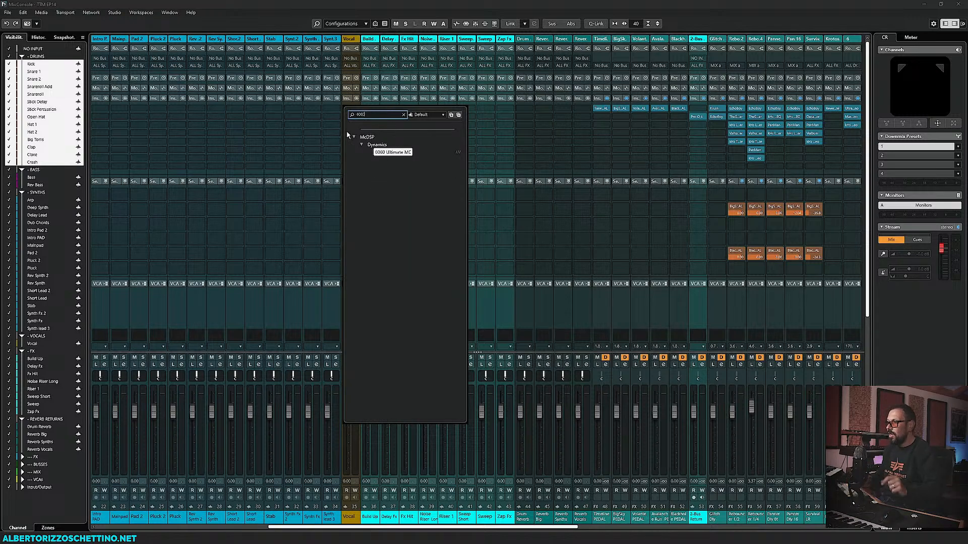
{"action": "key", "text": "Return"}
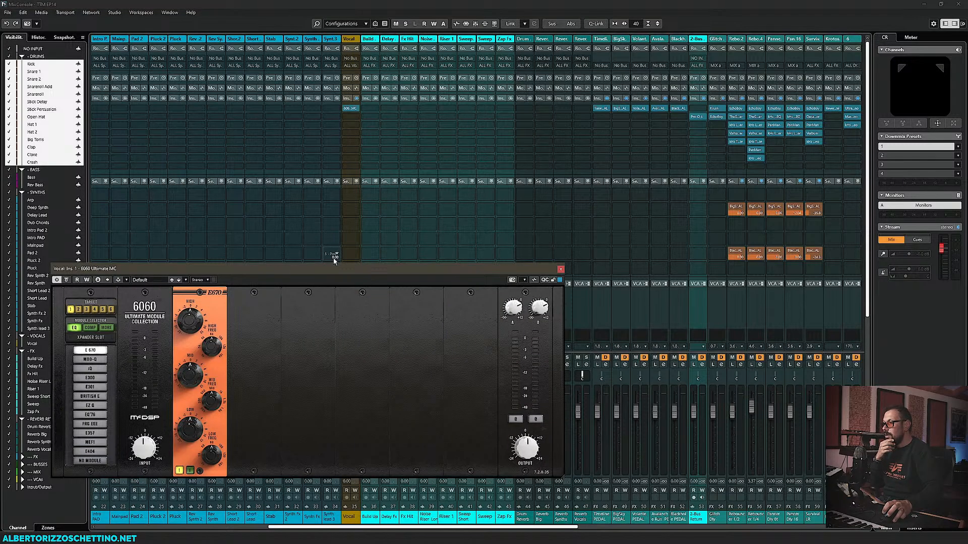
{"action": "left_click_drag", "start_coordinate": [334, 272], "coordinate": [351, 127]}
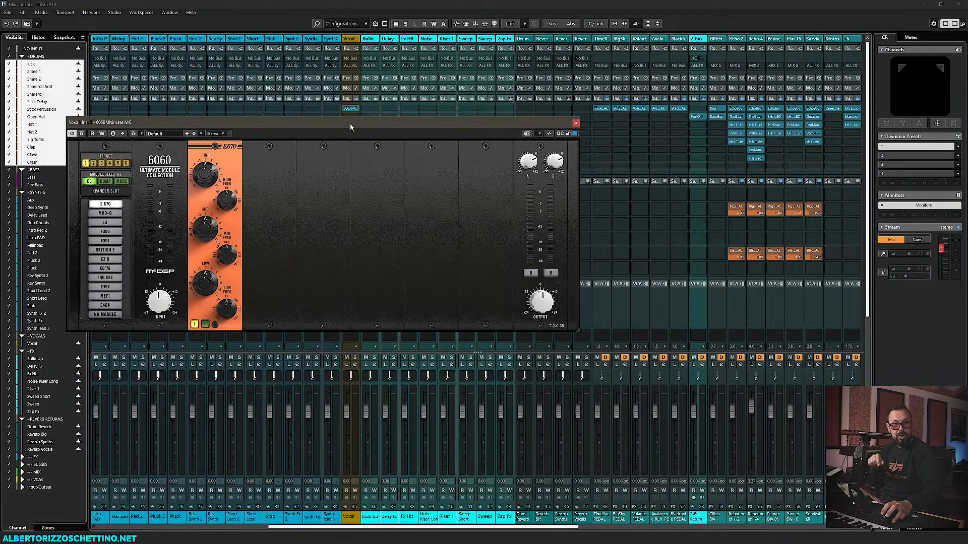
Step: Review the project setup, including the Stereo Pan Law, without changing anything
{"action": "key", "text": "shift+s"}
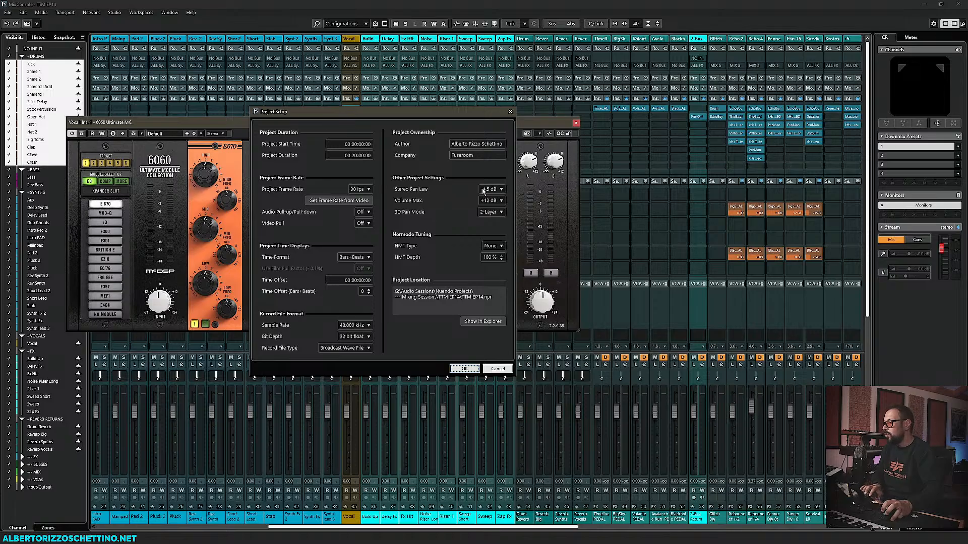
{"action": "left_click", "coordinate": [496, 369]}
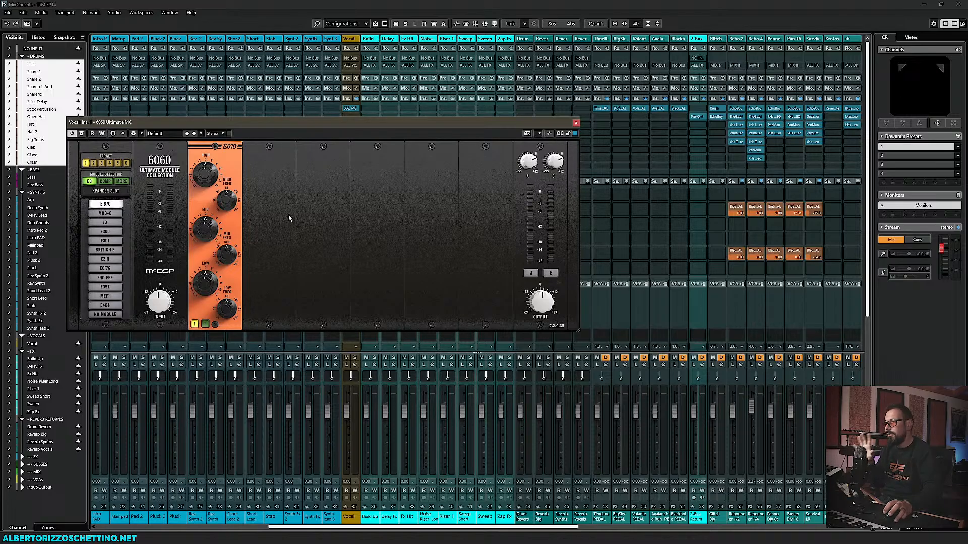
Step: Enlarge the track heights around the Vocal track in the project window and place the 6060 window above it
{"action": "left_click_drag", "start_coordinate": [242, 124], "coordinate": [235, 128]}
{"action": "key", "text": "F3"}
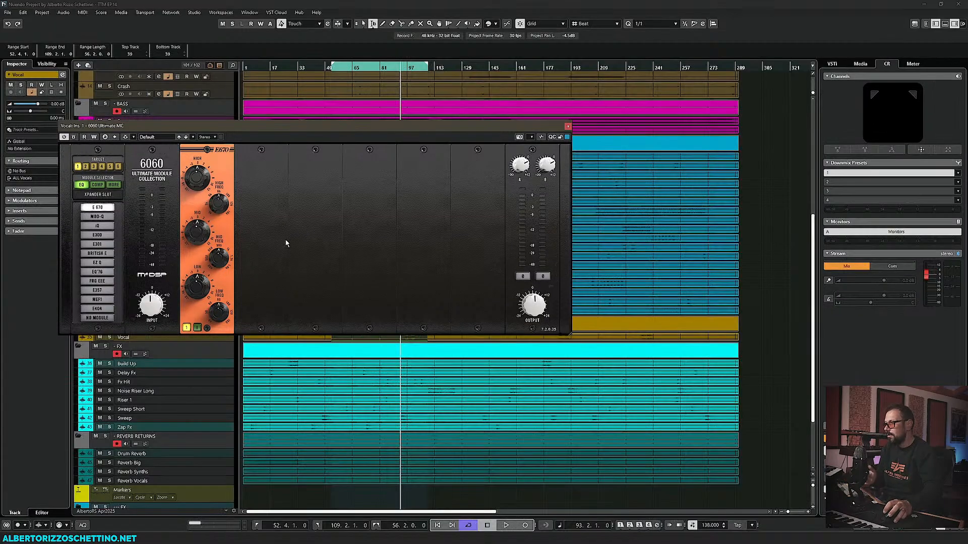
{"action": "left_click_drag", "start_coordinate": [398, 124], "coordinate": [390, 356]}
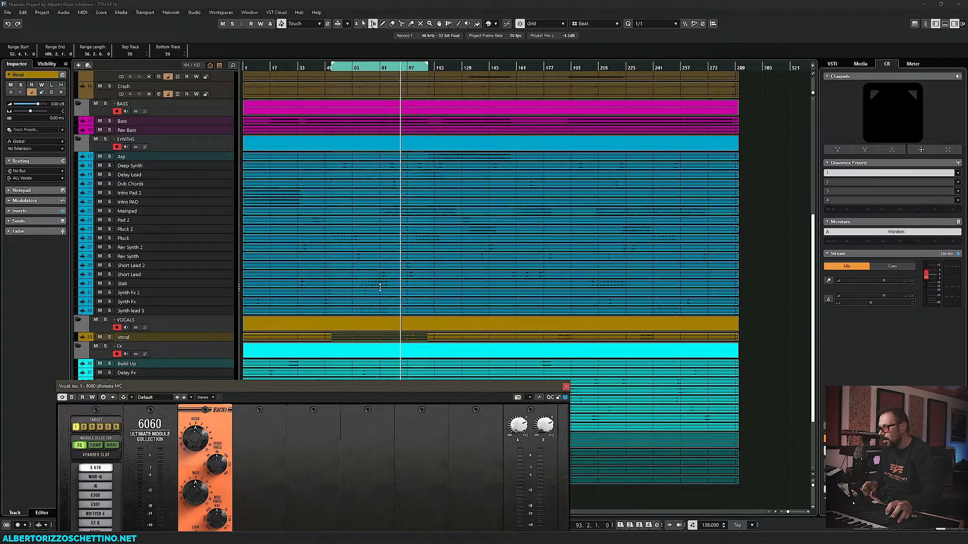
{"action": "right_click", "coordinate": [206, 338]}
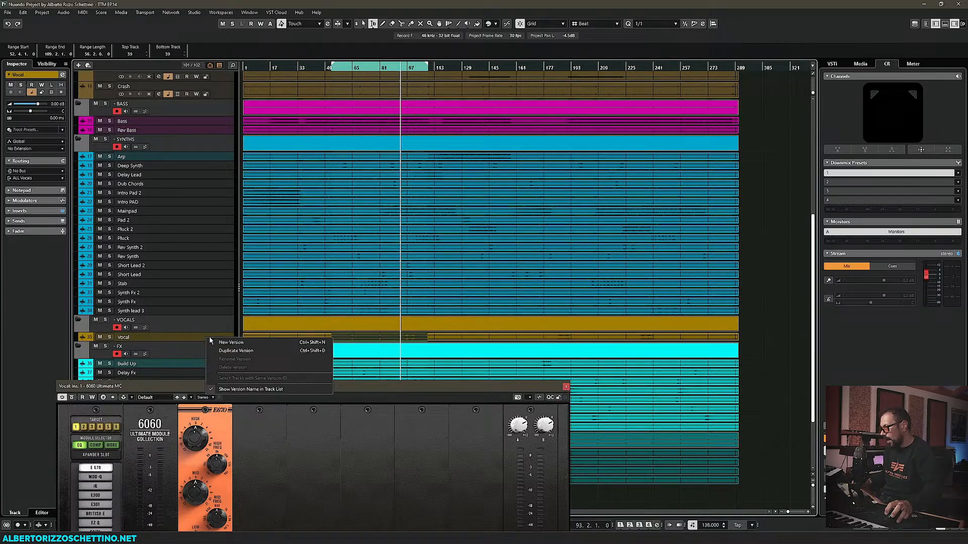
{"action": "left_click", "coordinate": [244, 343]}
{"action": "key", "text": "shift+h"}
{"action": "key", "text": "shift+h"}
{"action": "key", "text": "shift+h"}
{"action": "key", "text": "shift+h"}
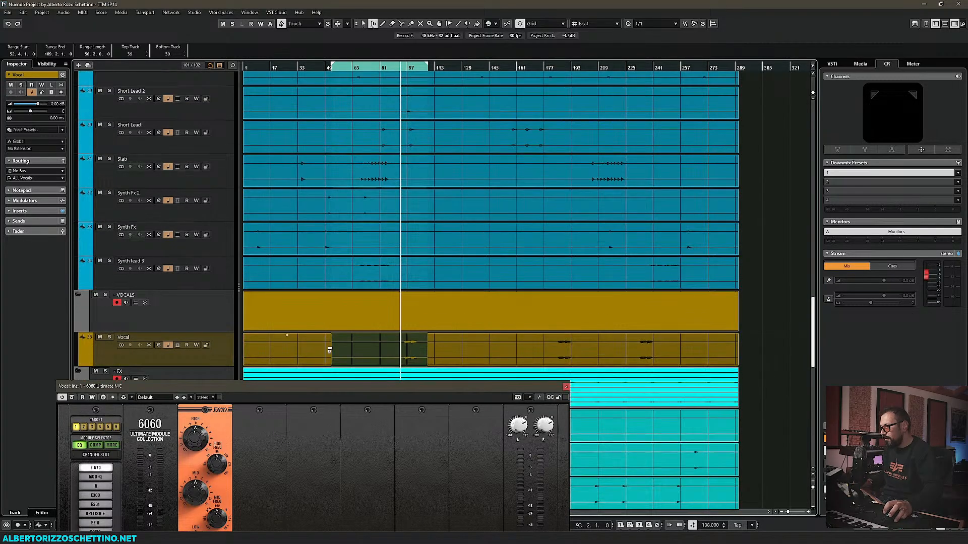
{"action": "left_click_drag", "start_coordinate": [363, 387], "coordinate": [329, 106]}
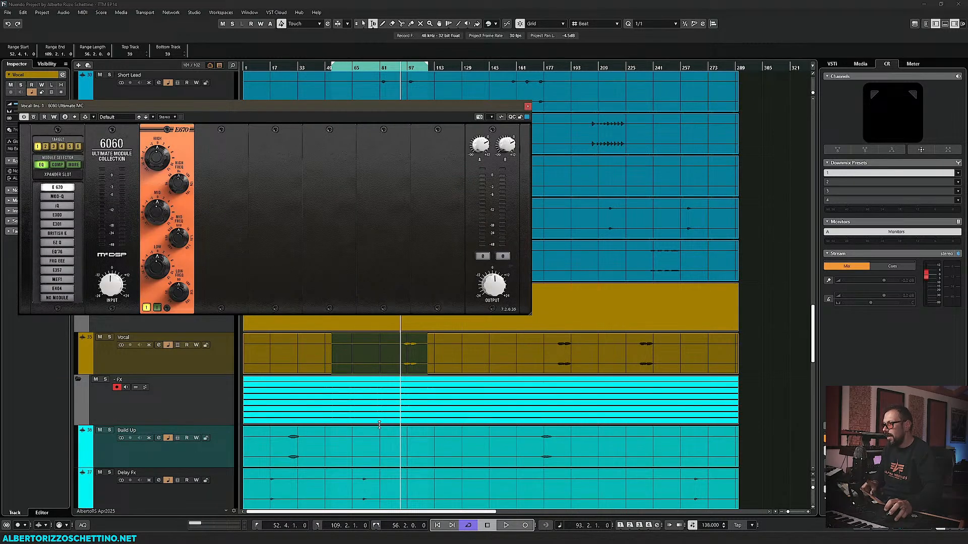
Step: Bypass the 6060's E670 module during playback and listen to the Vocal track in the mix and briefly in solo
{"action": "key", "text": "space"}
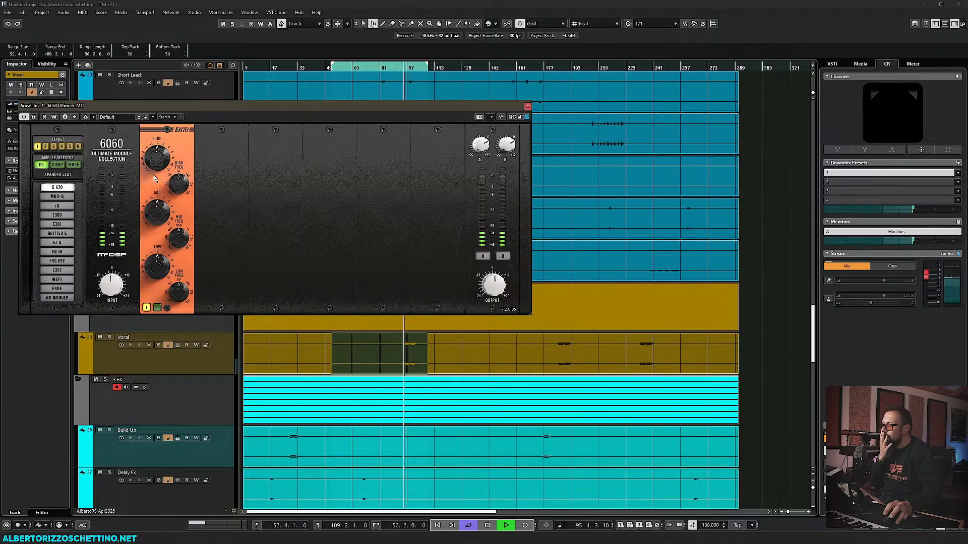
{"action": "left_click", "coordinate": [146, 308]}
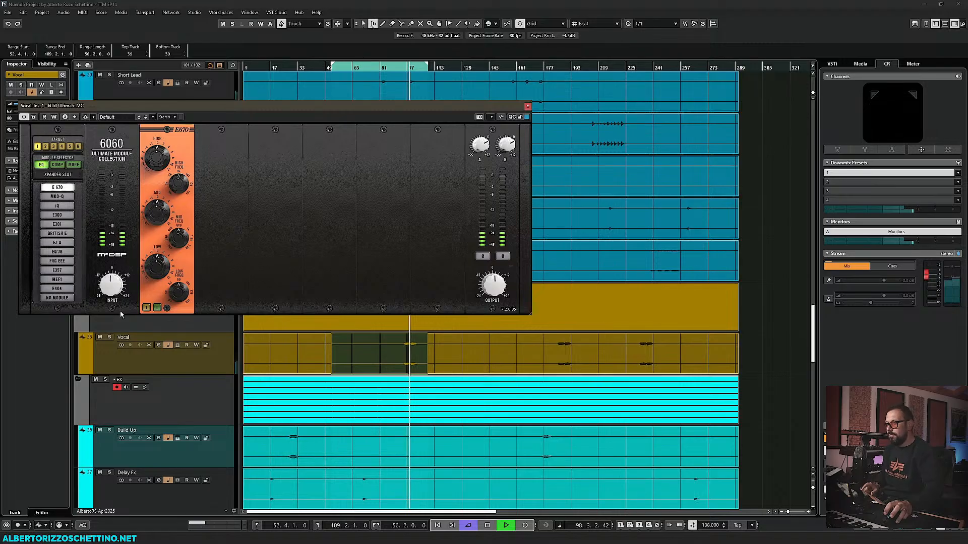
{"action": "left_click", "coordinate": [110, 337]}
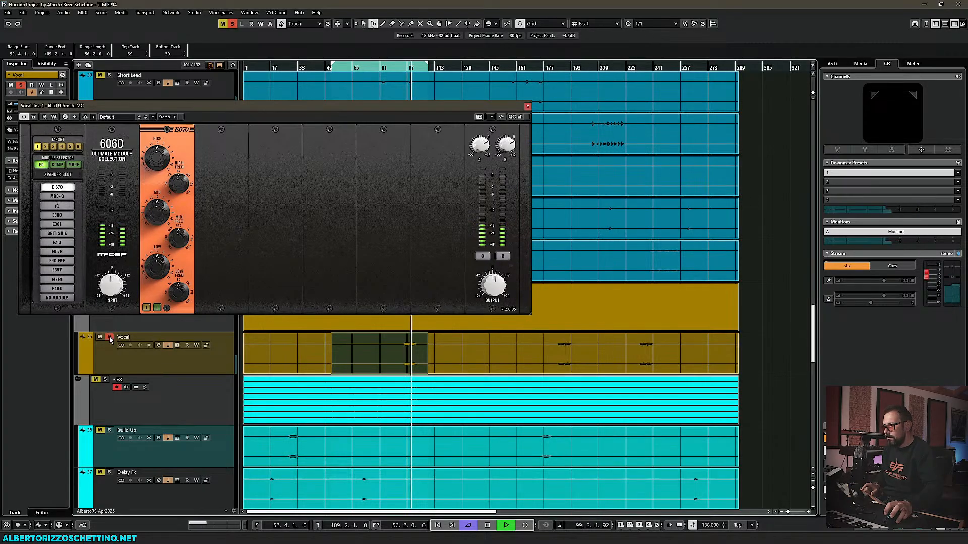
{"action": "left_click", "coordinate": [110, 338]}
{"action": "key", "text": "space"}
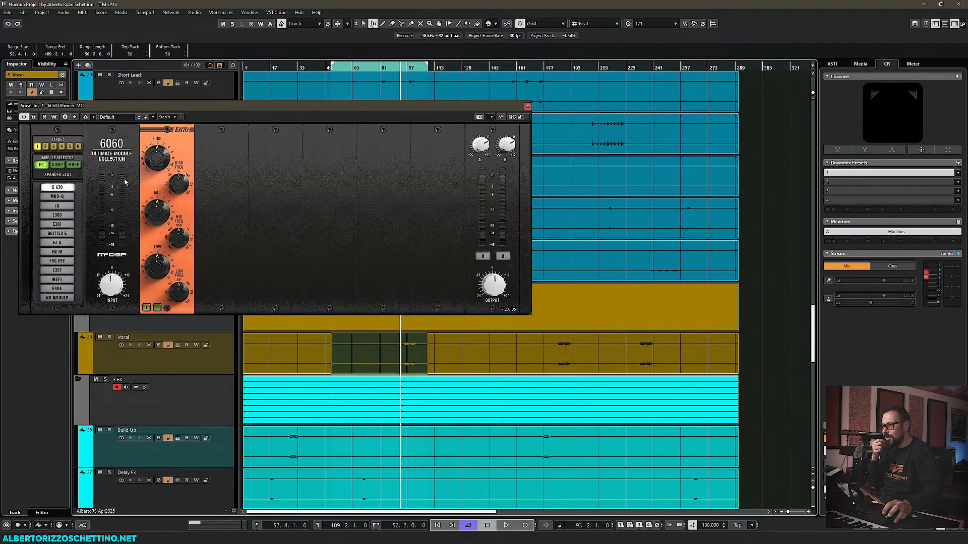
Step: Load the 6060's first three slots with the OPTO-C3 compressor, the MOD-Q equalizer and the BC-23 compressor
{"action": "mouse_move", "coordinate": [171, 276]}
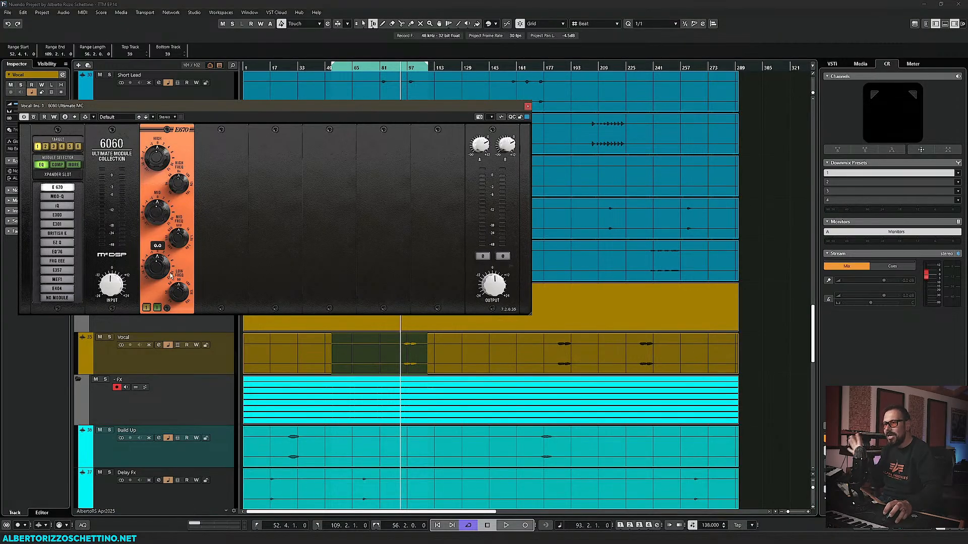
{"action": "left_click", "coordinate": [58, 165]}
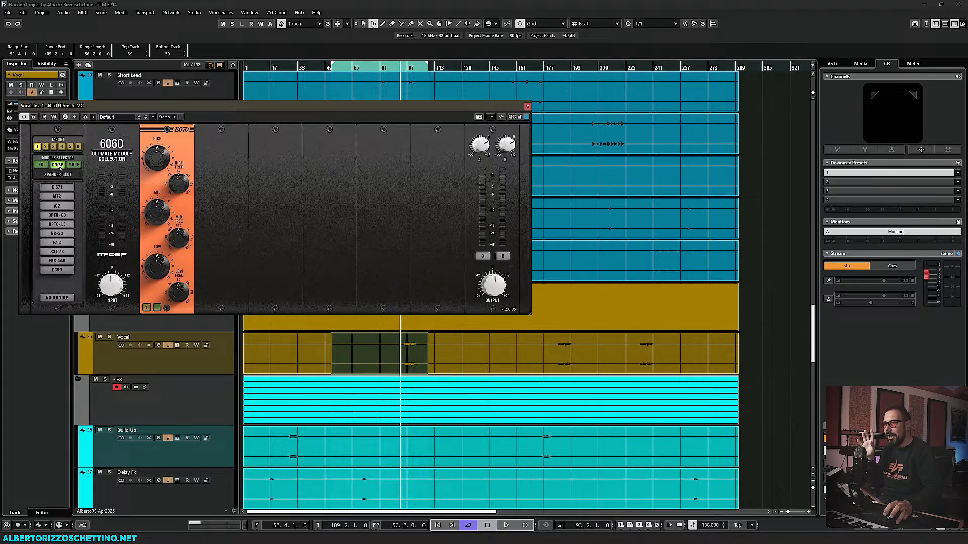
{"action": "left_click", "coordinate": [67, 217]}
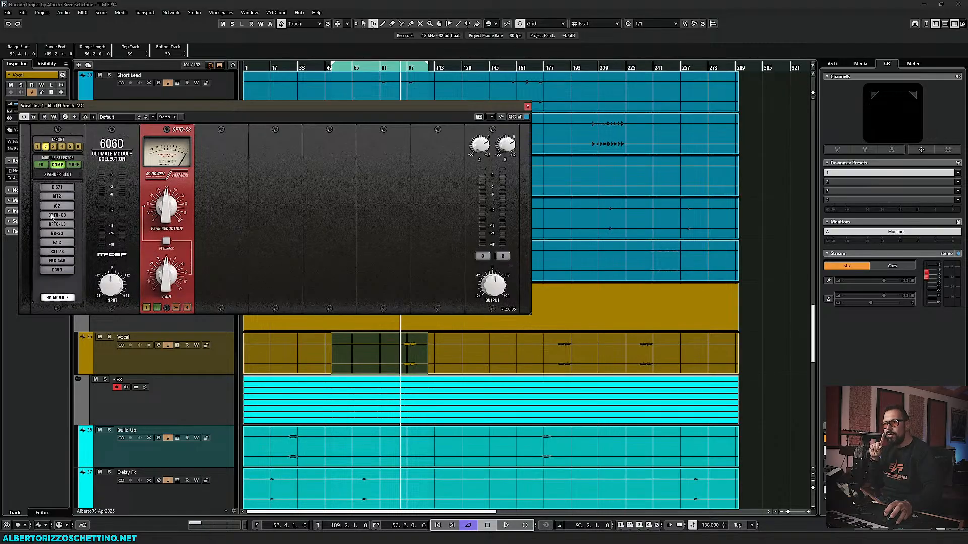
{"action": "left_click", "coordinate": [44, 165]}
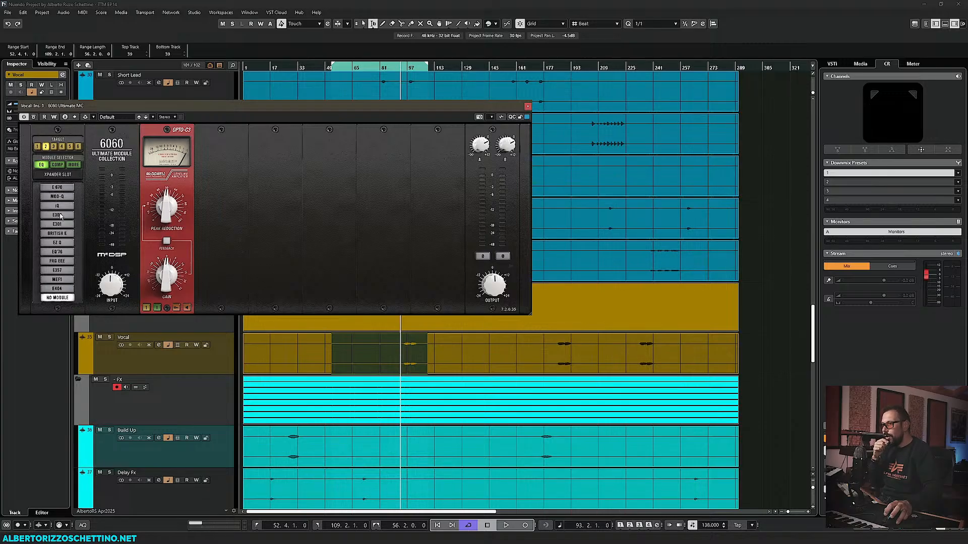
{"action": "left_click", "coordinate": [57, 197]}
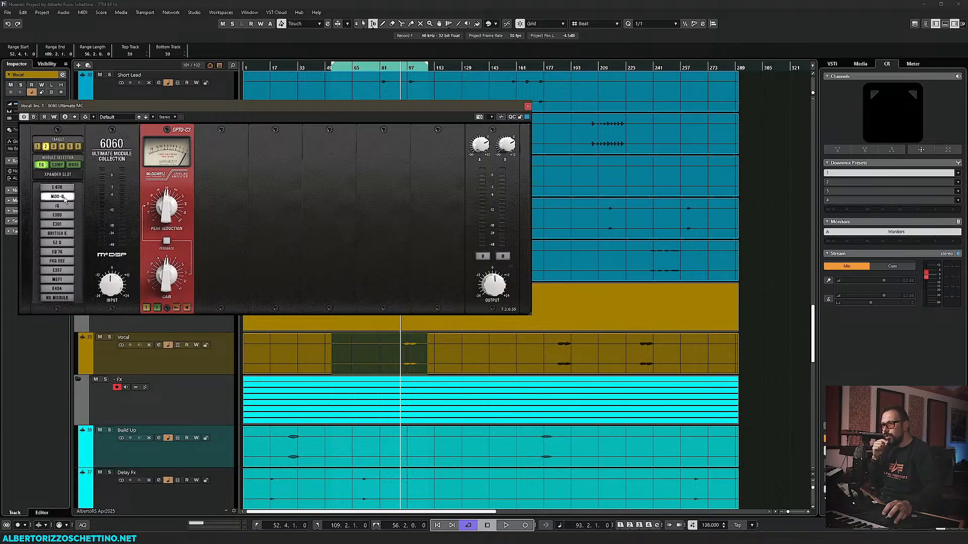
{"action": "left_click", "coordinate": [58, 165]}
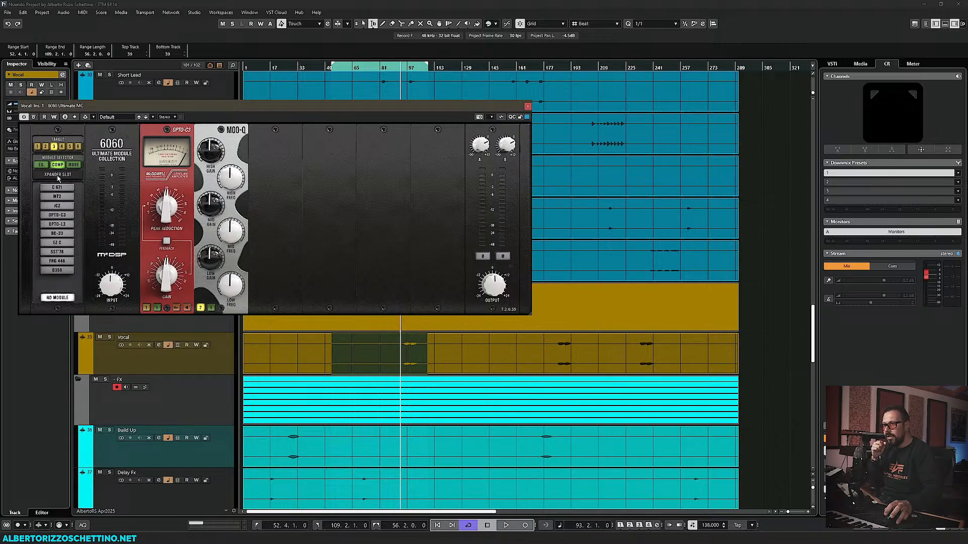
{"action": "left_click", "coordinate": [57, 234]}
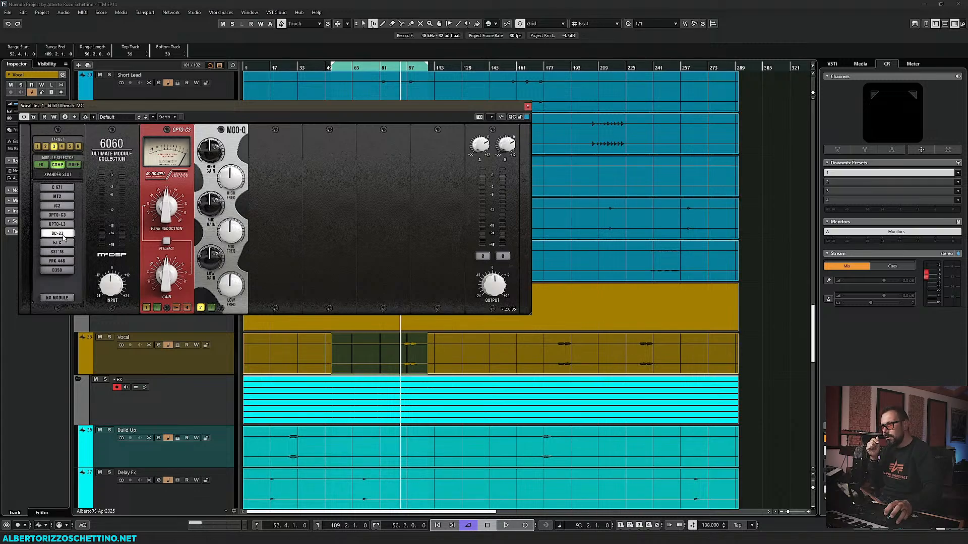
Step: Try the Tape module in the 6060's fourth slot and replace it with the PDQ module
{"action": "left_click", "coordinate": [329, 166]}
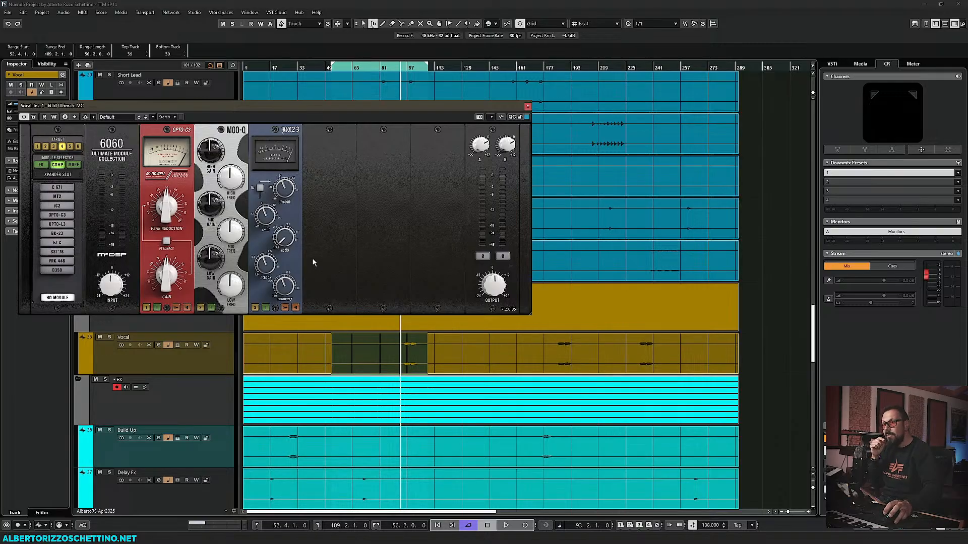
{"action": "left_click", "coordinate": [71, 166]}
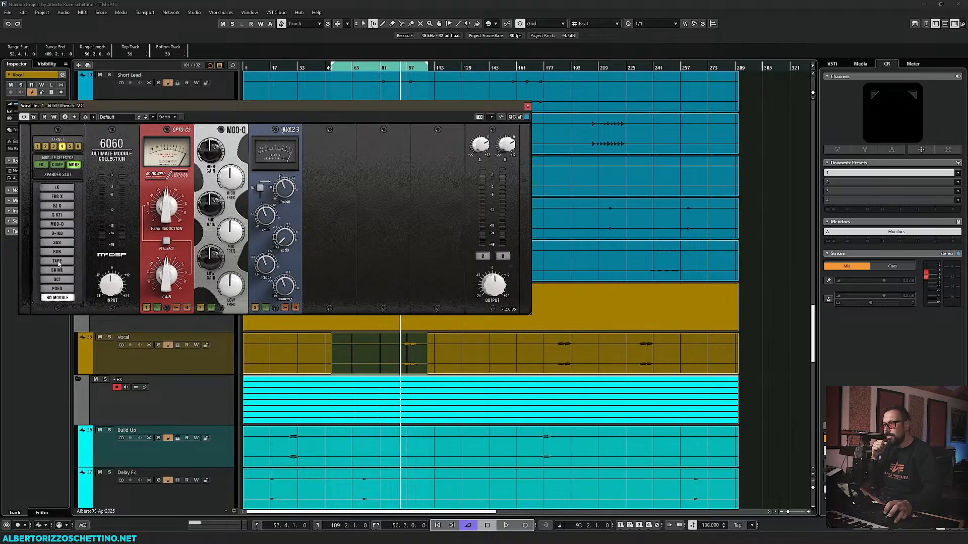
{"action": "left_click", "coordinate": [58, 262]}
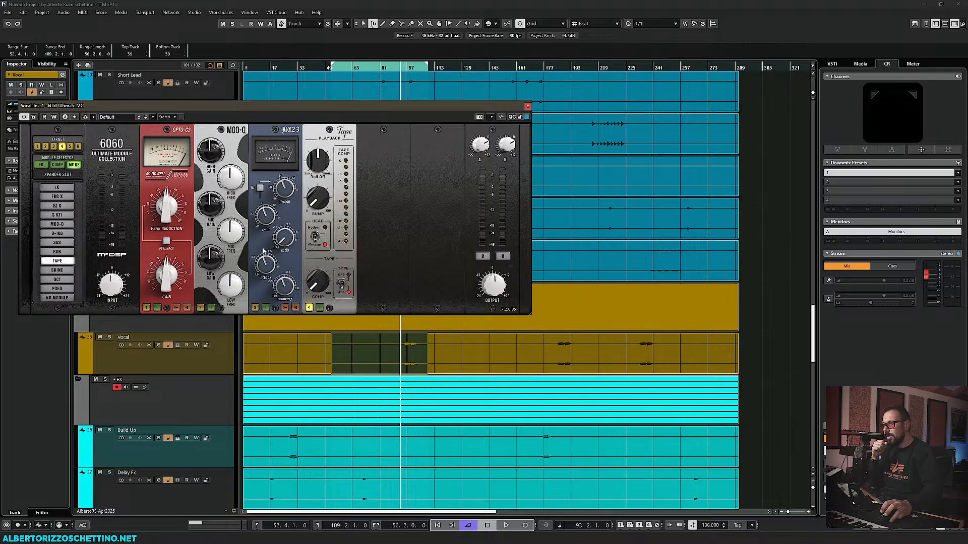
{"action": "left_click", "coordinate": [58, 280]}
{"action": "left_click", "coordinate": [58, 288]}
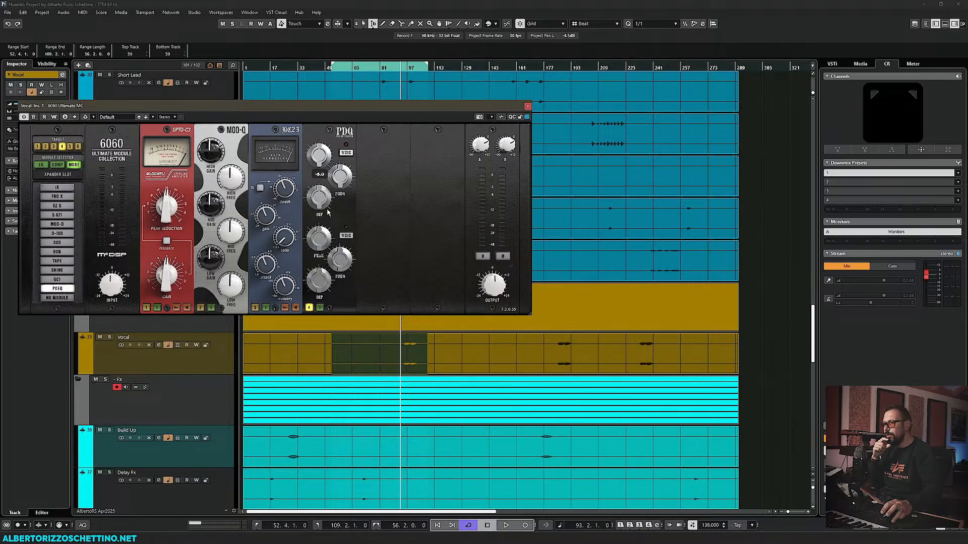
Step: Load the 6060's fifth slot with the S671 saturation module and make the sixth slot the target
{"action": "left_click", "coordinate": [391, 186]}
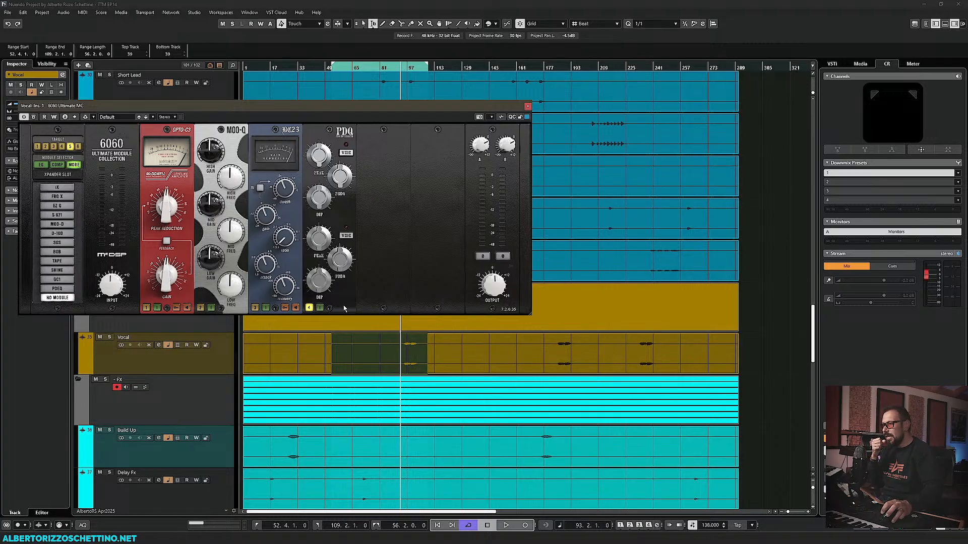
{"action": "left_click", "coordinate": [52, 166]}
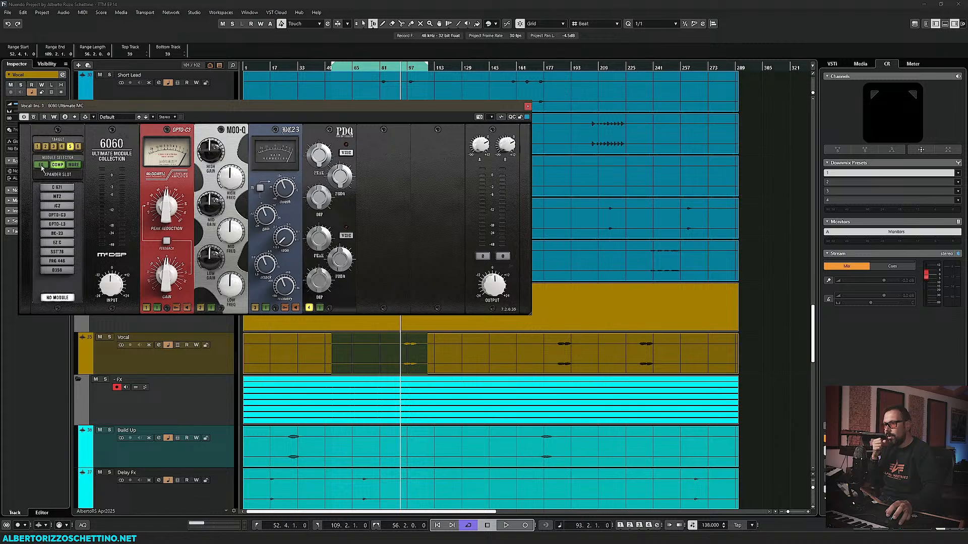
{"action": "left_click", "coordinate": [69, 166]}
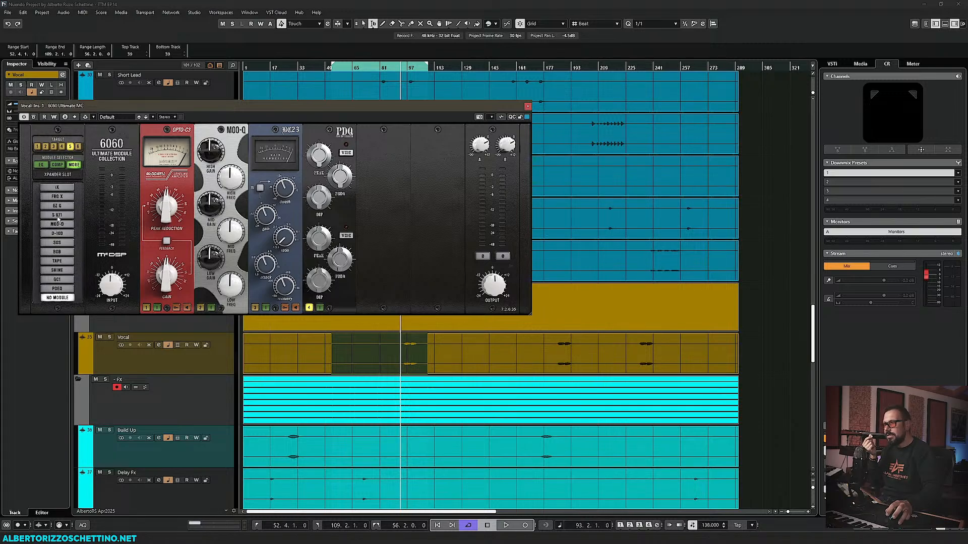
{"action": "left_click", "coordinate": [58, 215]}
{"action": "left_click", "coordinate": [435, 172]}
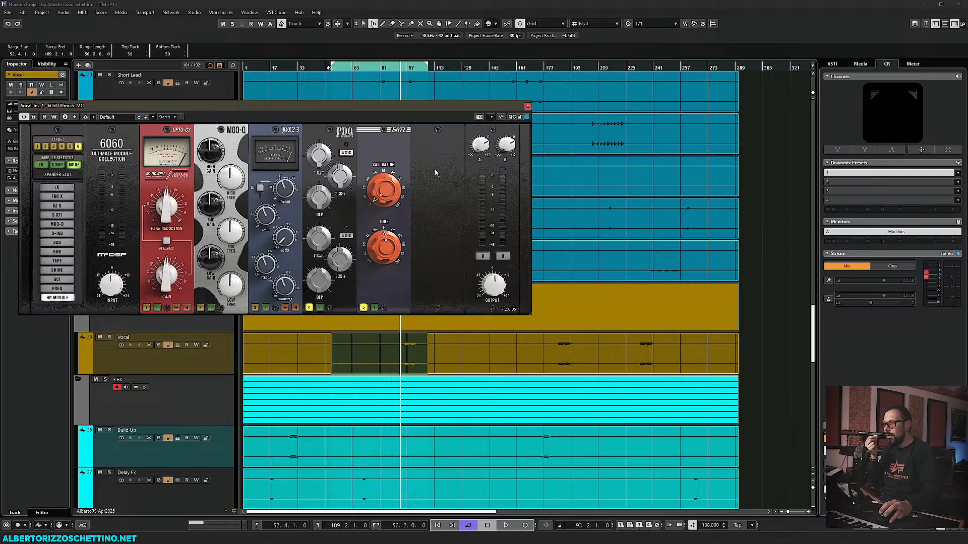
{"action": "left_click", "coordinate": [385, 146]}
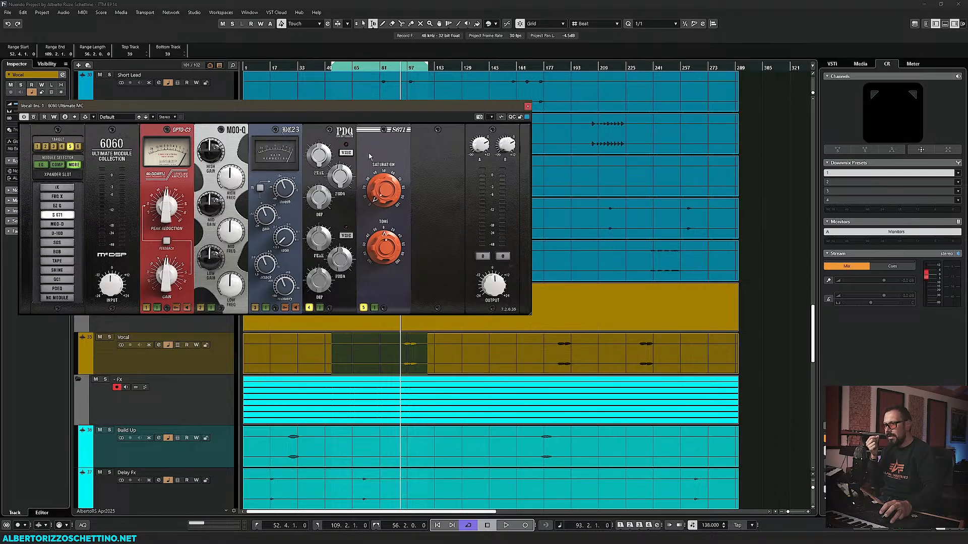
{"action": "left_click", "coordinate": [431, 177]}
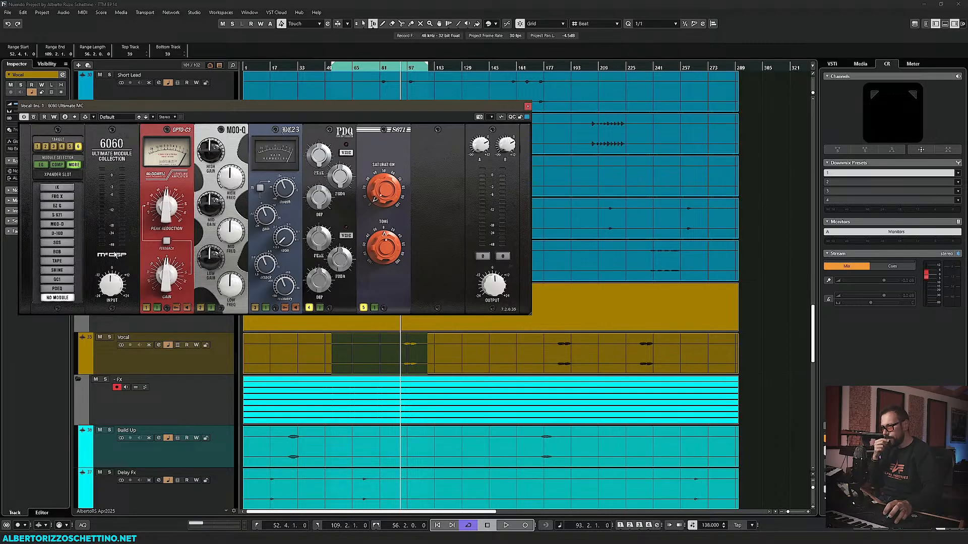
Step: Bypass the five loaded modules of the 6060, from the OPTO-C3 through to the S671
{"action": "left_click", "coordinate": [363, 307]}
{"action": "left_click", "coordinate": [363, 307]}
{"action": "left_click", "coordinate": [374, 308]}
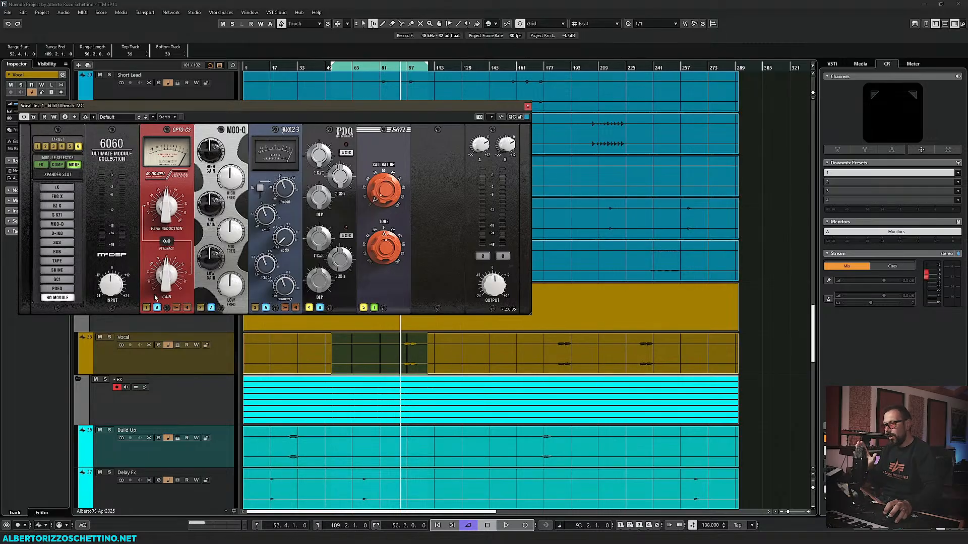
{"action": "left_click", "coordinate": [309, 308]}
{"action": "left_click", "coordinate": [364, 307]}
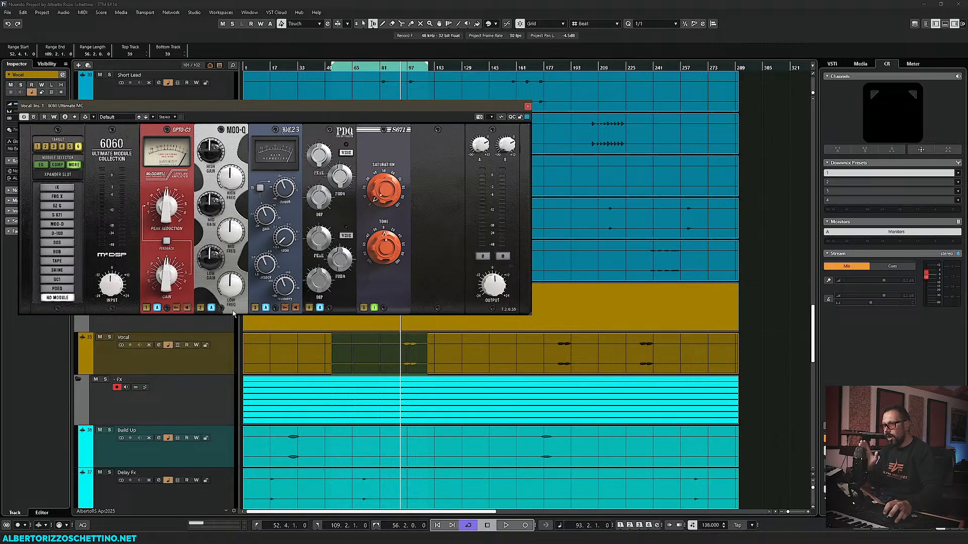
{"action": "left_click", "coordinate": [147, 308]}
{"action": "left_click", "coordinate": [146, 308]}
{"action": "left_click", "coordinate": [147, 307]}
{"action": "left_click", "coordinate": [147, 307]}
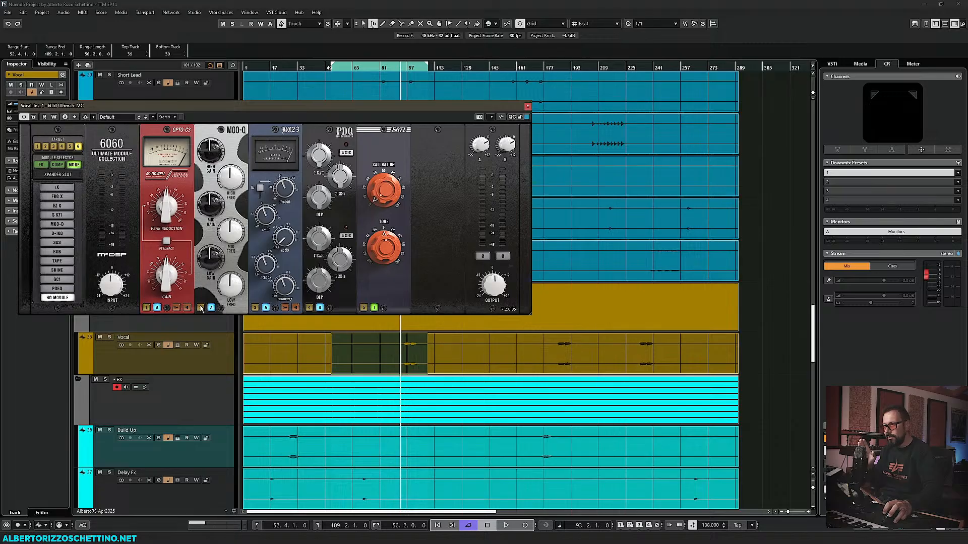
{"action": "left_click", "coordinate": [200, 308]}
{"action": "left_click", "coordinate": [200, 308]}
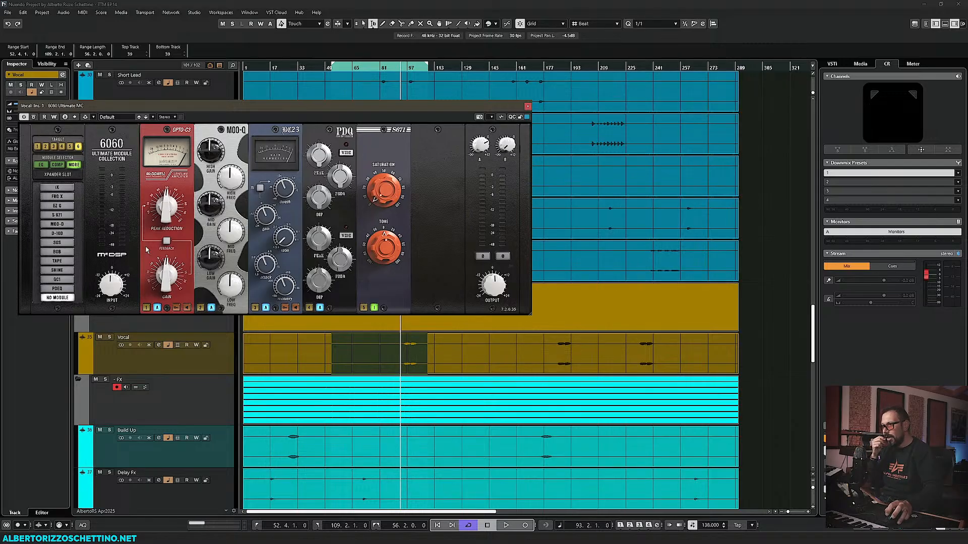
Step: Load the 6060's sixth slot with the C671 compressor
{"action": "left_click", "coordinate": [43, 165]}
{"action": "left_click", "coordinate": [57, 166]}
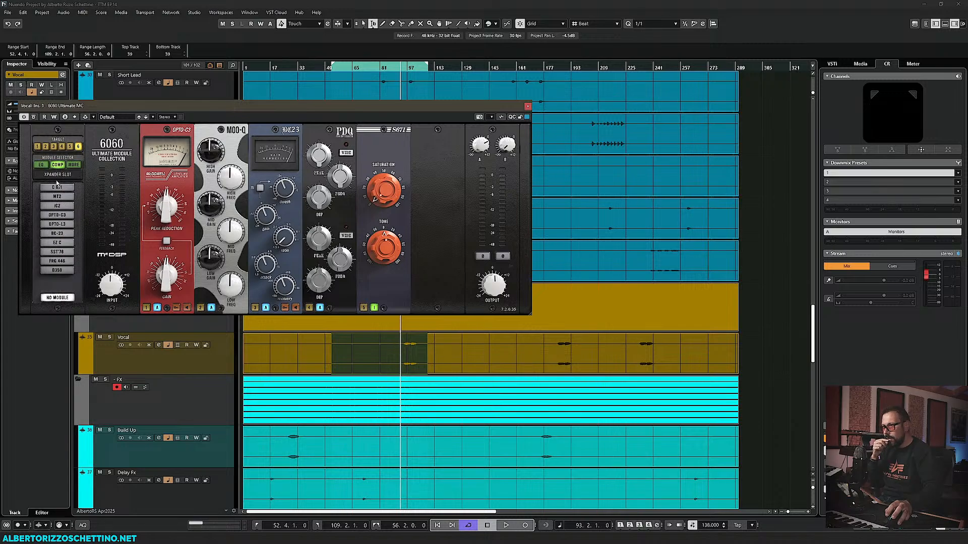
{"action": "left_click", "coordinate": [57, 188]}
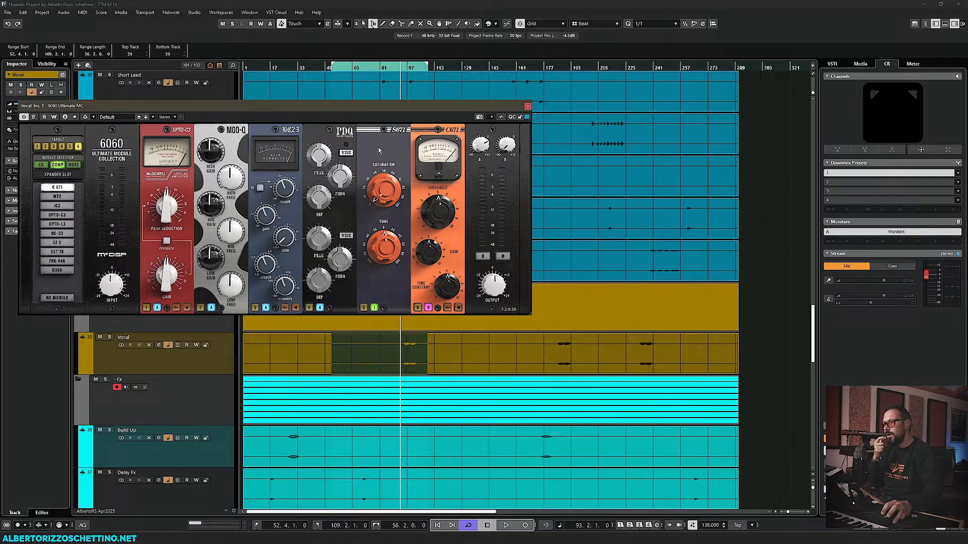
Step: Try the D-100 distortion module in the 6060's fifth slot and return to the S671
{"action": "left_click", "coordinate": [70, 146]}
{"action": "left_click", "coordinate": [58, 233]}
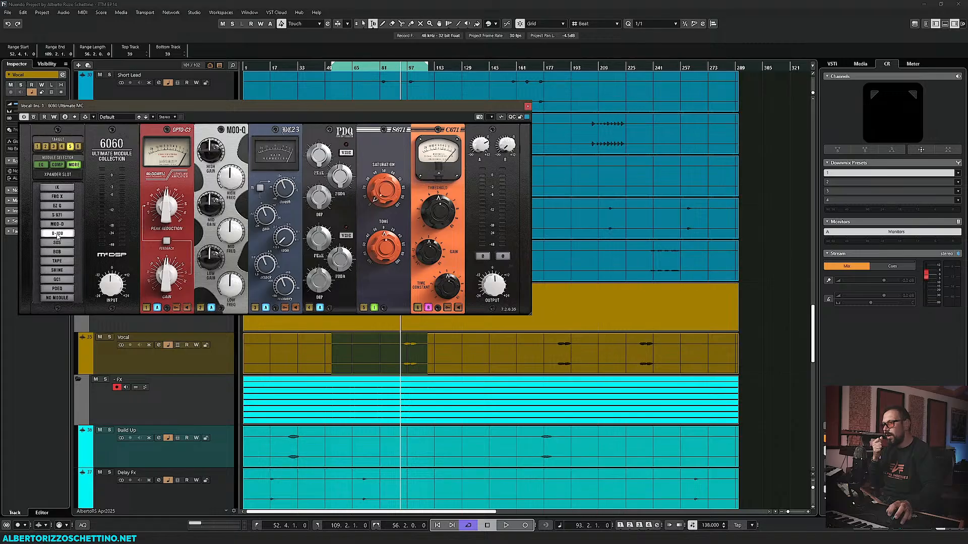
{"action": "left_click", "coordinate": [59, 215]}
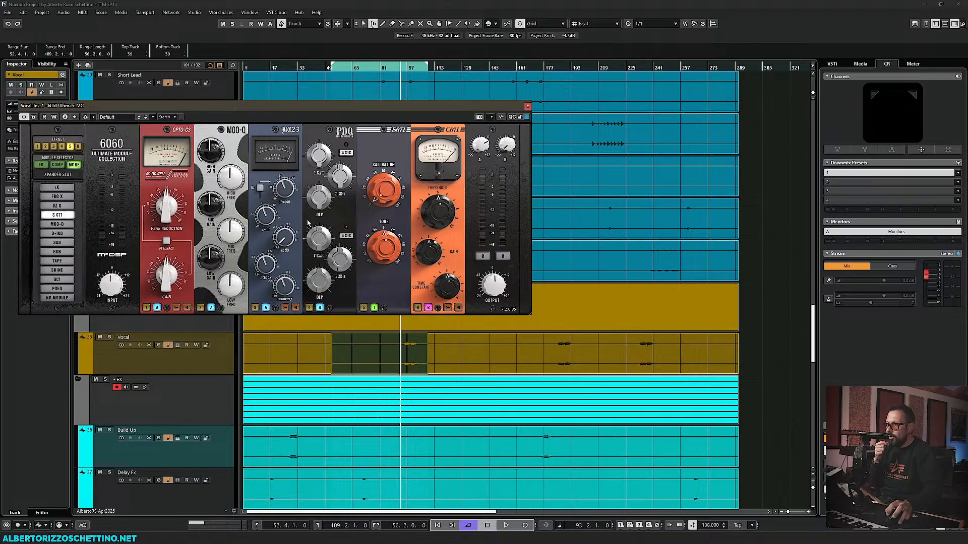
{"action": "left_click", "coordinate": [71, 243]}
{"action": "left_click", "coordinate": [63, 233]}
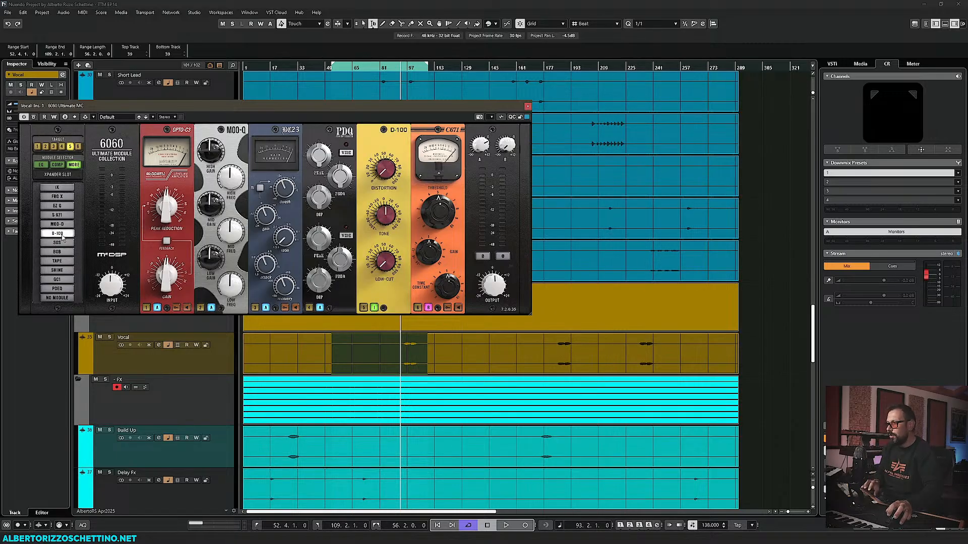
{"action": "left_click", "coordinate": [58, 215]}
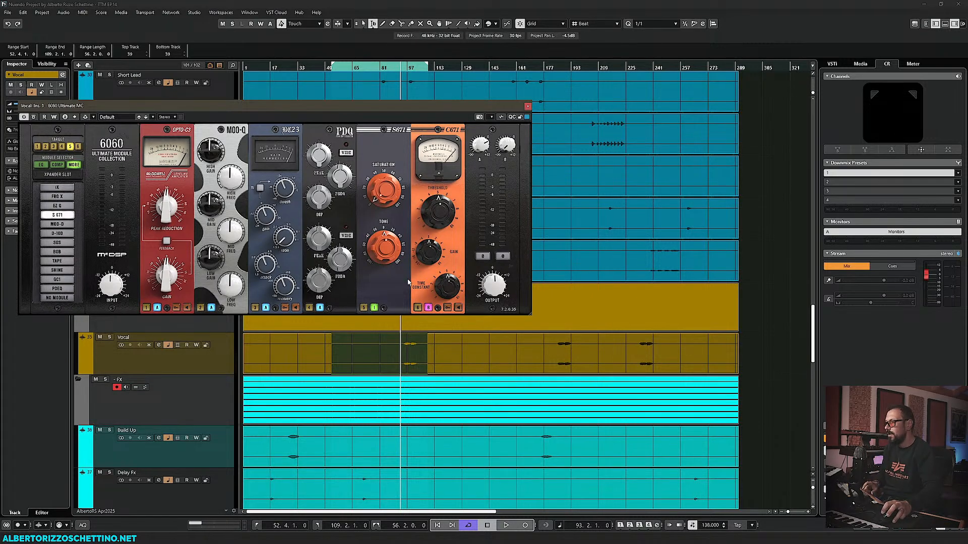
Step: Switch on the OPTO-C3 with Feedback and, during playback, set its peak reduction to about -29.1 and gain to about 4.4
{"action": "key", "text": "space"}
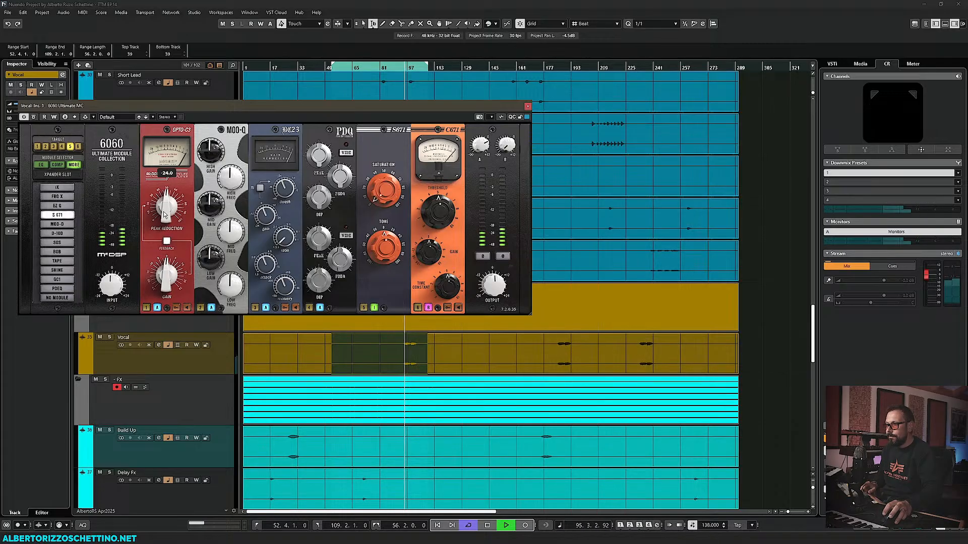
{"action": "left_click_drag", "start_coordinate": [162, 215], "coordinate": [153, 296]}
{"action": "left_click", "coordinate": [146, 307]}
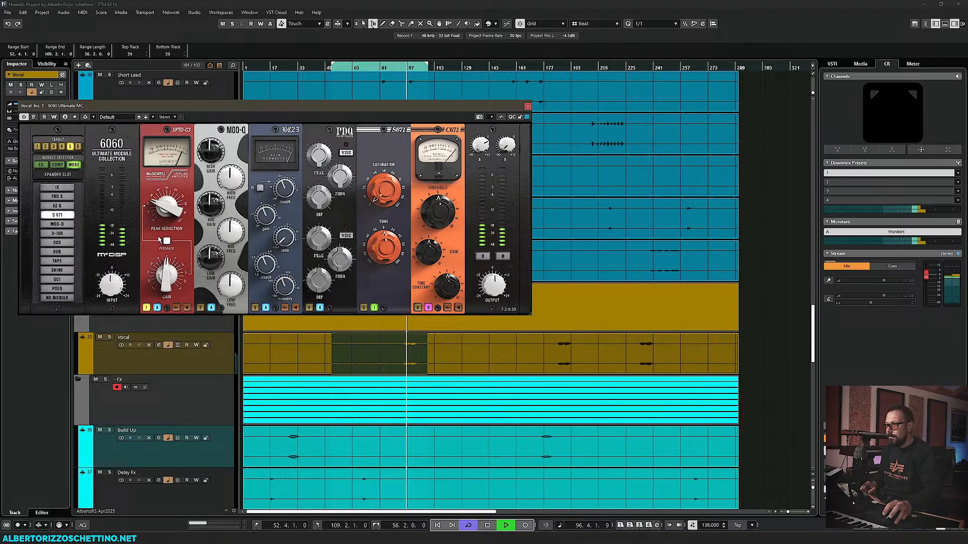
{"action": "left_click_drag", "start_coordinate": [161, 212], "coordinate": [163, 192]}
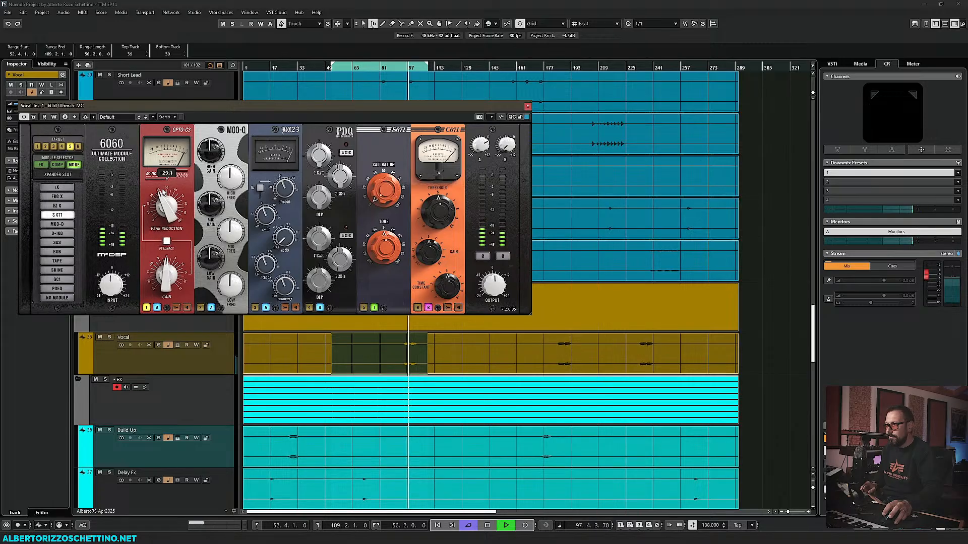
{"action": "left_click_drag", "start_coordinate": [166, 276], "coordinate": [170, 266]}
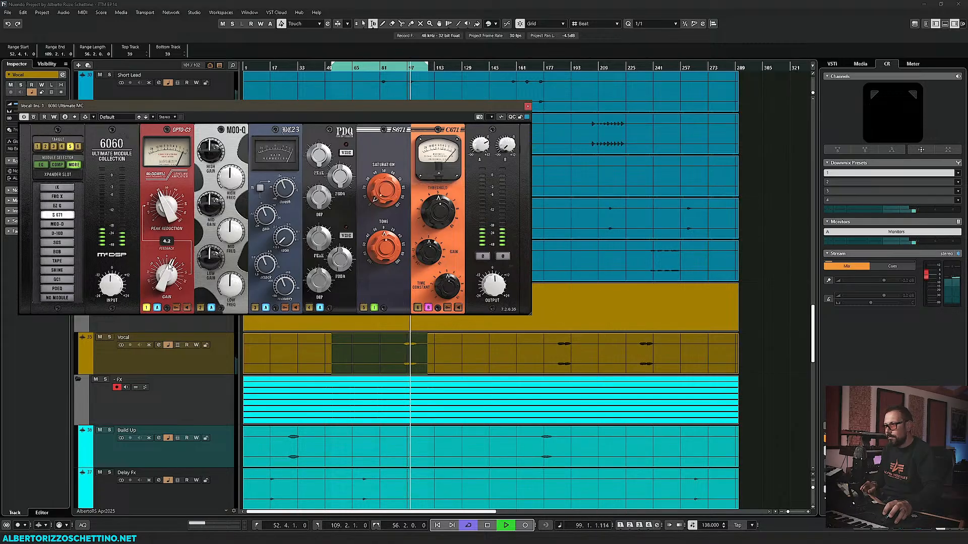
{"action": "key", "text": "space"}
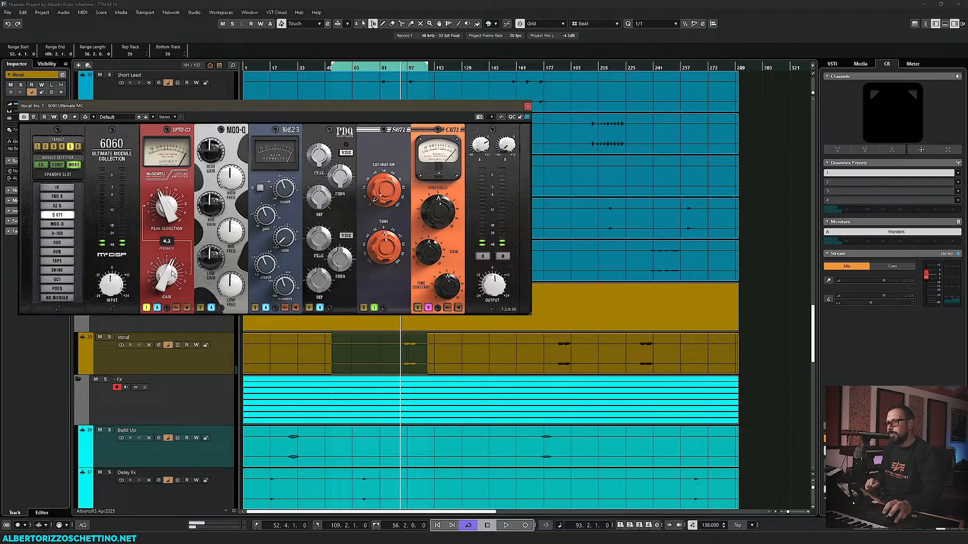
{"action": "key", "text": "space"}
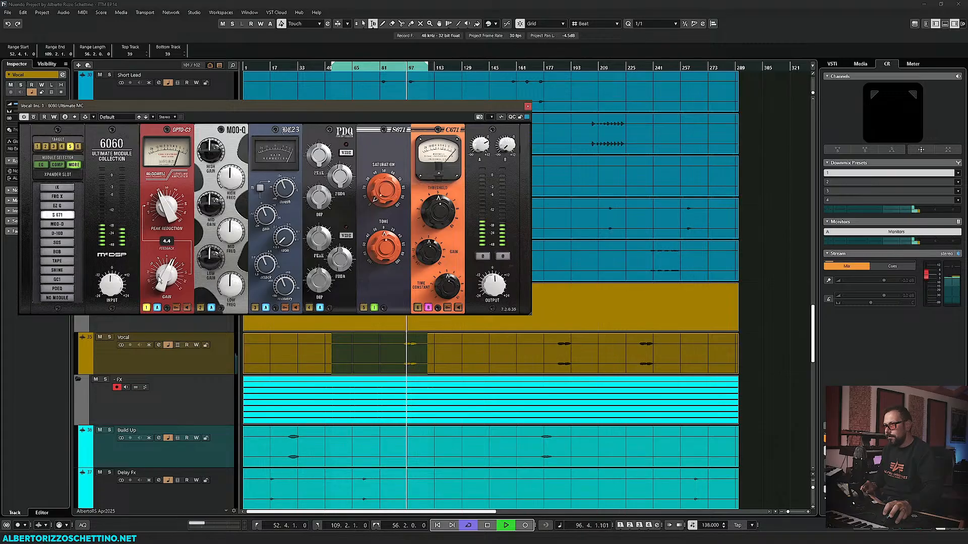
{"action": "key", "text": "space"}
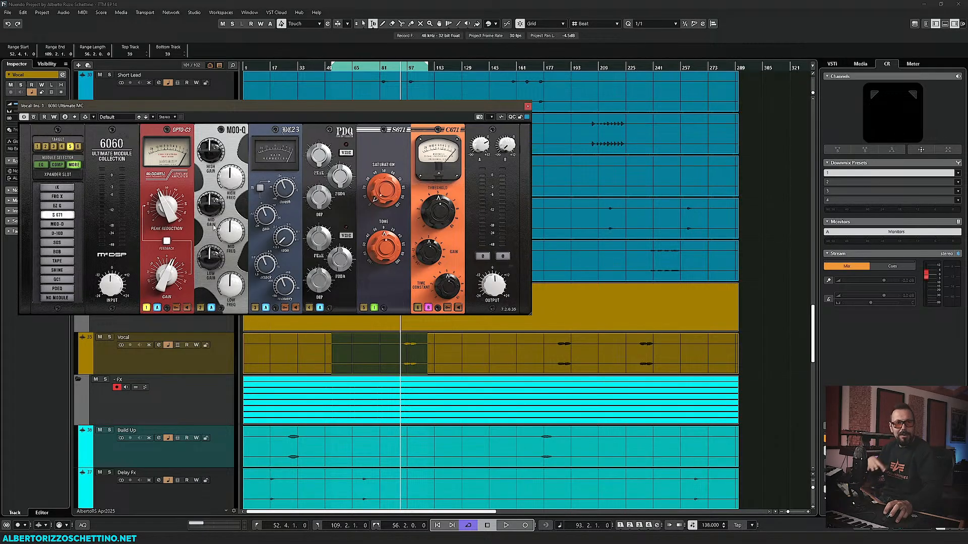
Step: Switch on the MOD-Q and adjust its low and mid bands during playback, with the mid frequency at about 695 Hz
{"action": "left_click", "coordinate": [201, 308]}
{"action": "key", "text": "space"}
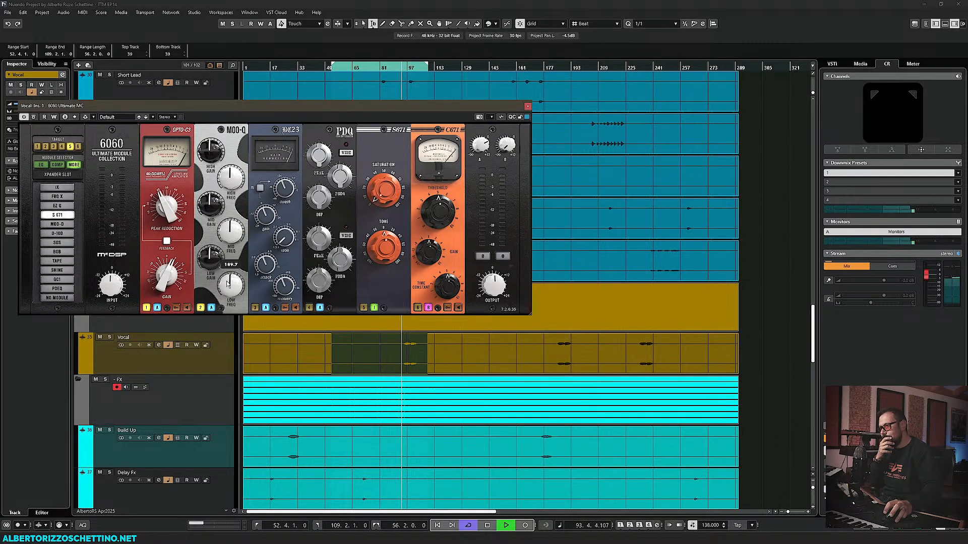
{"action": "left_click_drag", "start_coordinate": [227, 284], "coordinate": [206, 239]}
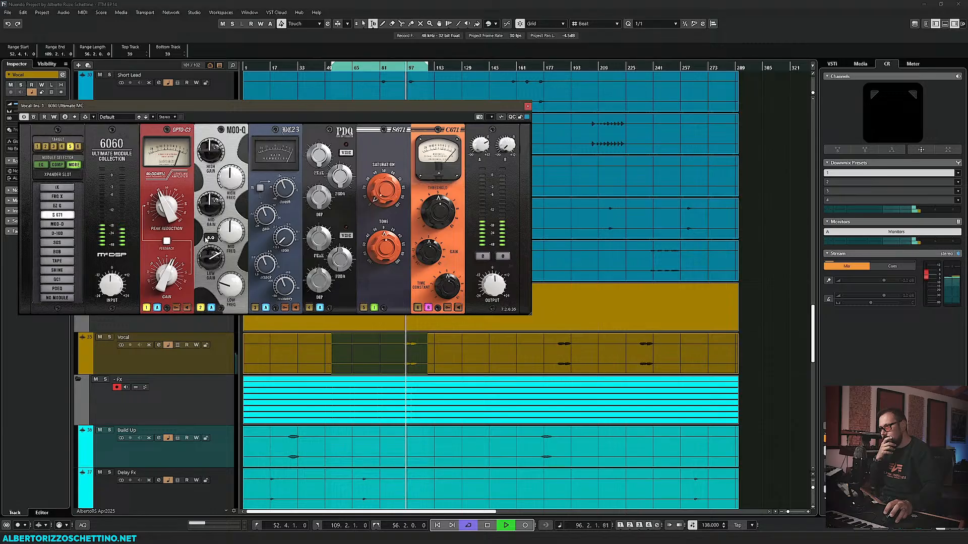
{"action": "left_click_drag", "start_coordinate": [222, 235], "coordinate": [222, 244]}
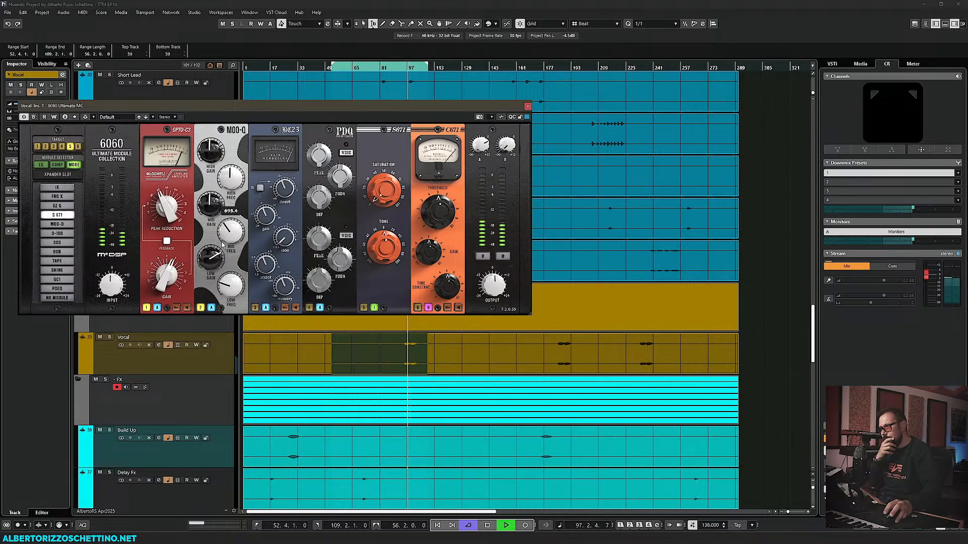
{"action": "left_click_drag", "start_coordinate": [209, 211], "coordinate": [208, 207]}
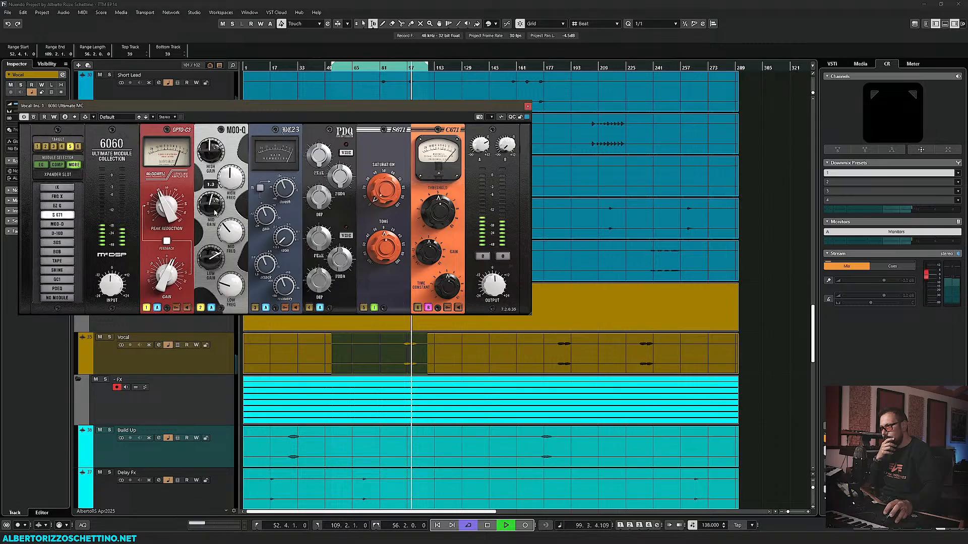
{"action": "mouse_move", "coordinate": [216, 252]}
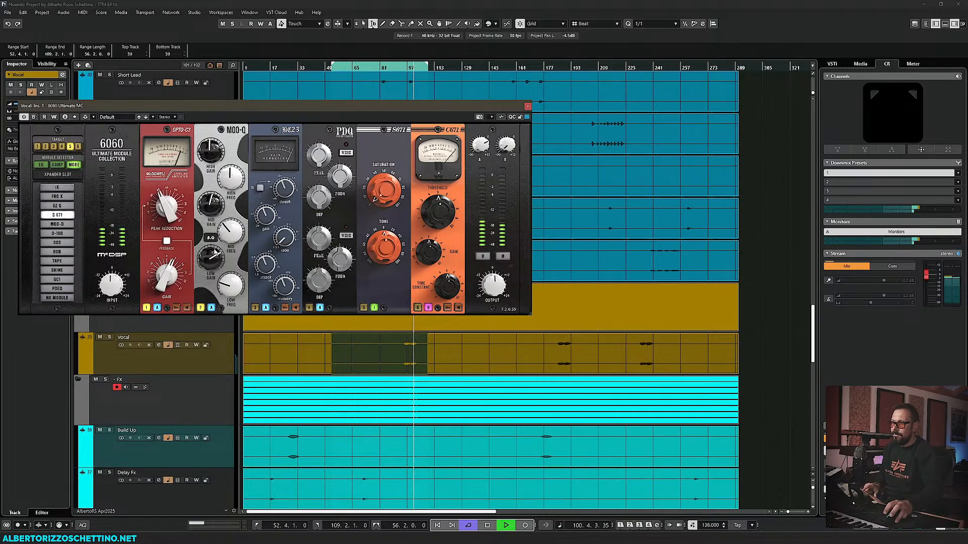
{"action": "key", "text": "space"}
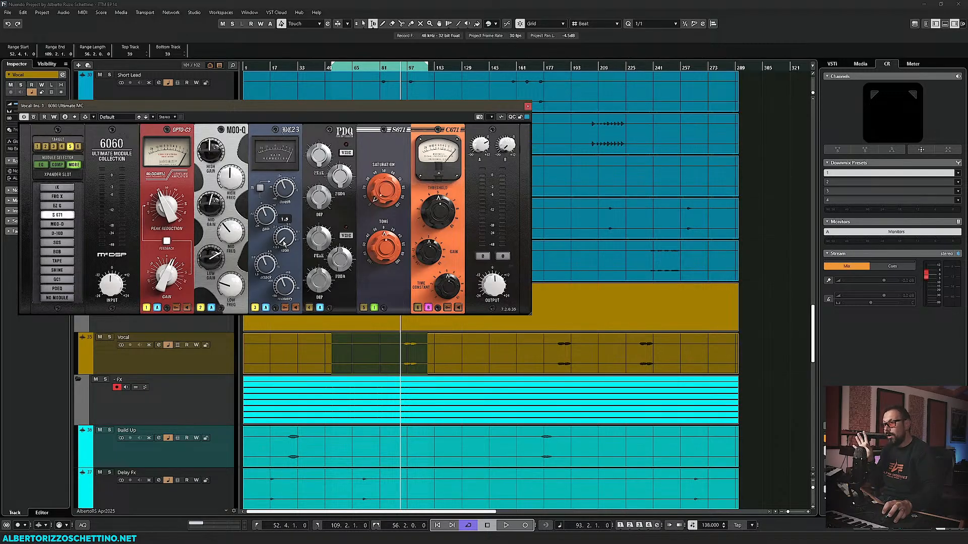
Step: Adjust the BC-23 compressor's recovery and remaining dynamics controls, and listen to the Vocal track through it
{"action": "mouse_move", "coordinate": [266, 266]}
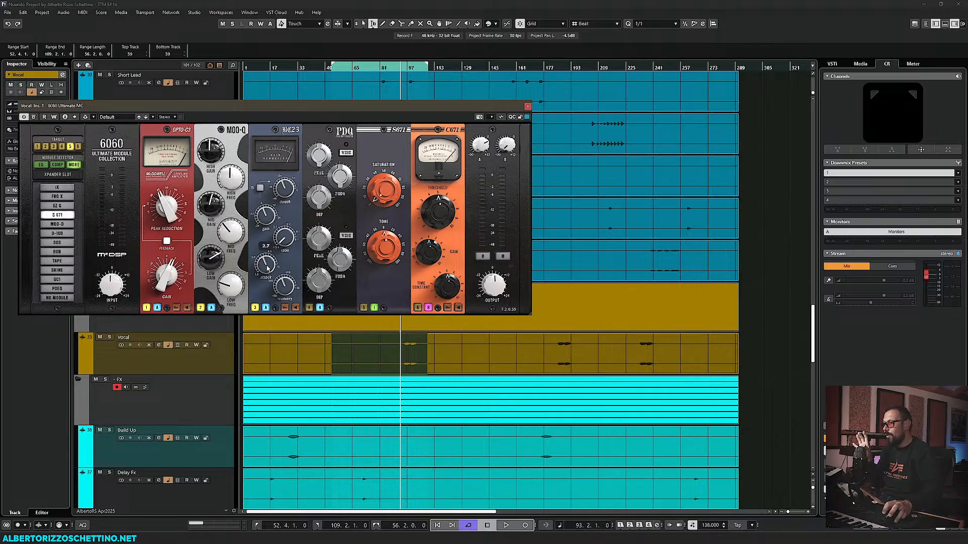
{"action": "mouse_move", "coordinate": [284, 290]}
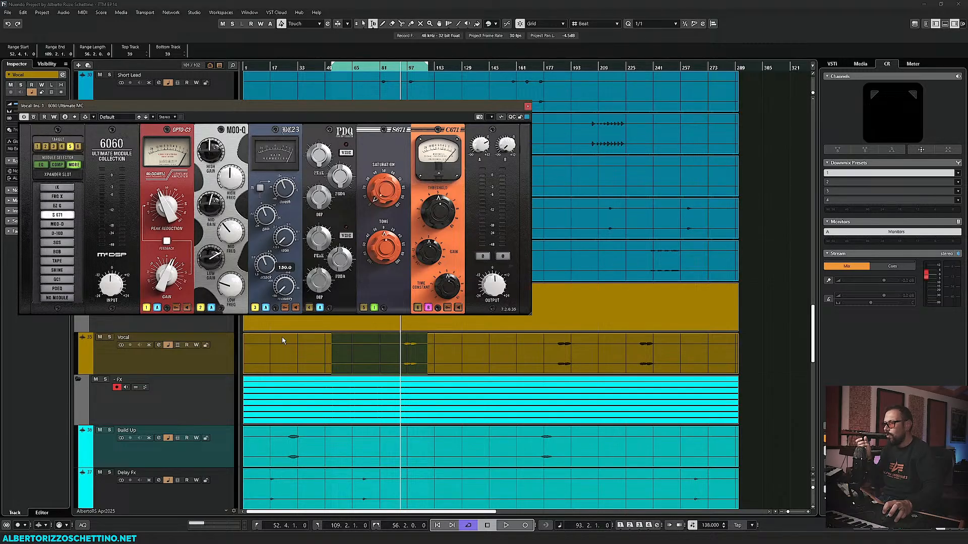
{"action": "mouse_move", "coordinate": [265, 215]}
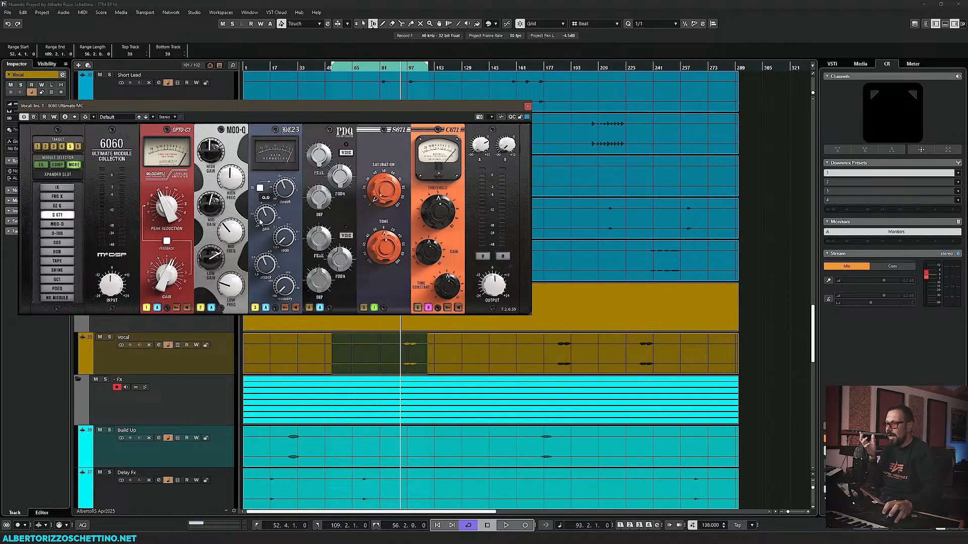
{"action": "mouse_move", "coordinate": [281, 197]}
{"action": "left_click_drag", "start_coordinate": [282, 185], "coordinate": [263, 214]}
{"action": "key", "text": "space"}
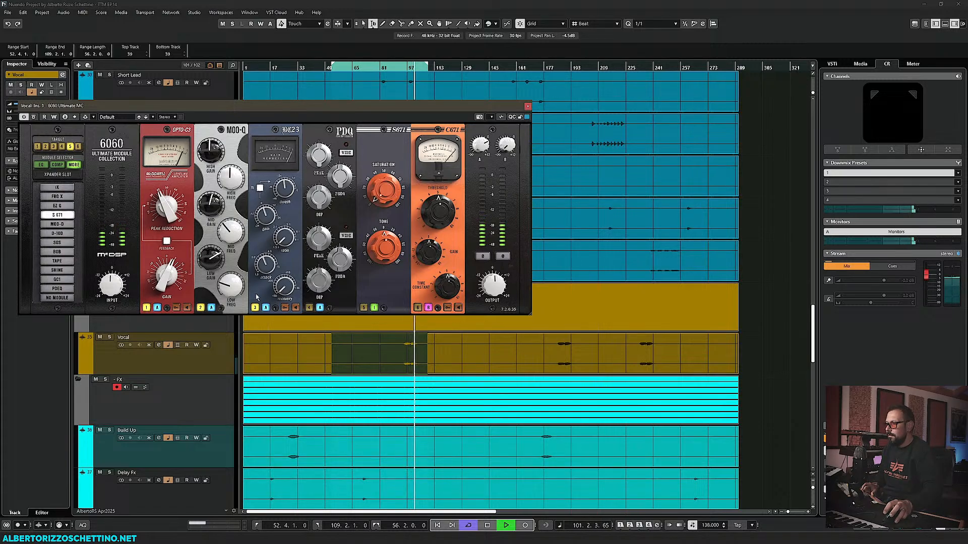
Step: Try the PDQ's two bands during playback, with the lower band's frequency at about 219.7 and the upper band's dip at about 11.0
{"action": "key", "text": "space"}
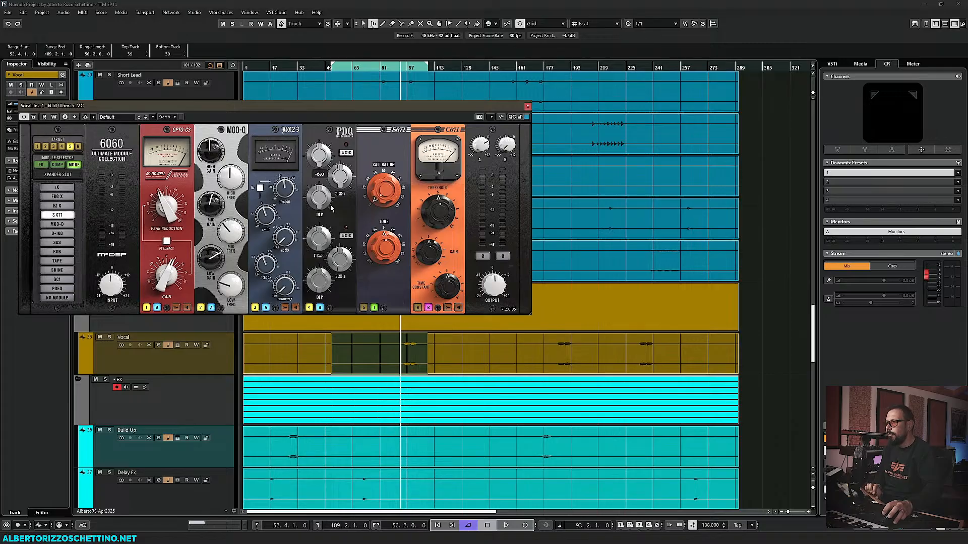
{"action": "key", "text": "space"}
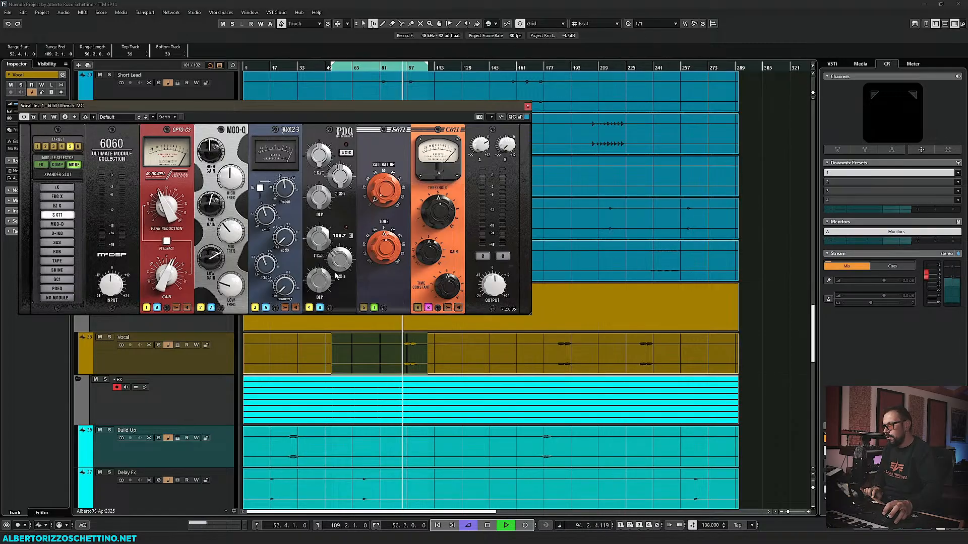
{"action": "mouse_move", "coordinate": [338, 261]}
{"action": "left_mouse_down"}
{"action": "mouse_move", "coordinate": [336, 275]}
{"action": "mouse_move", "coordinate": [340, 245]}
{"action": "left_mouse_up"}
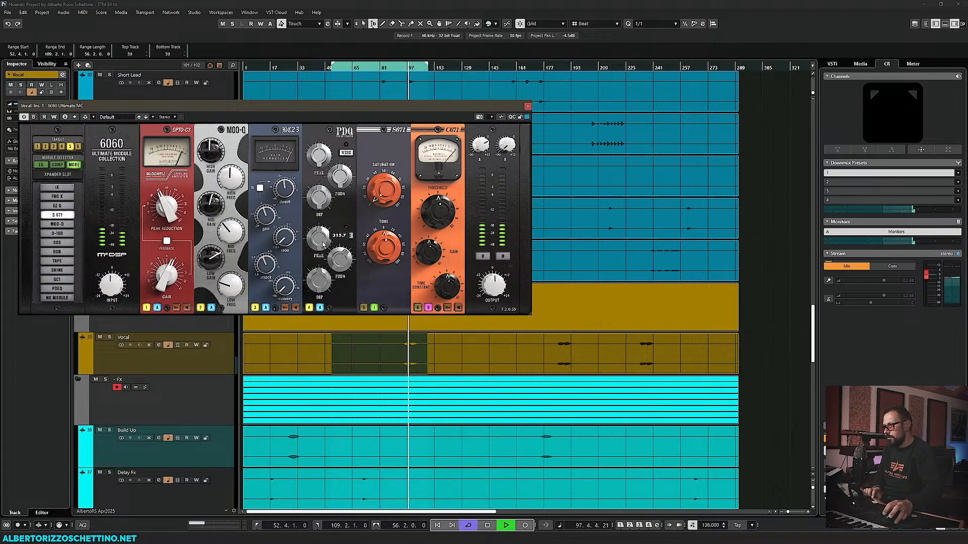
{"action": "key", "text": "space"}
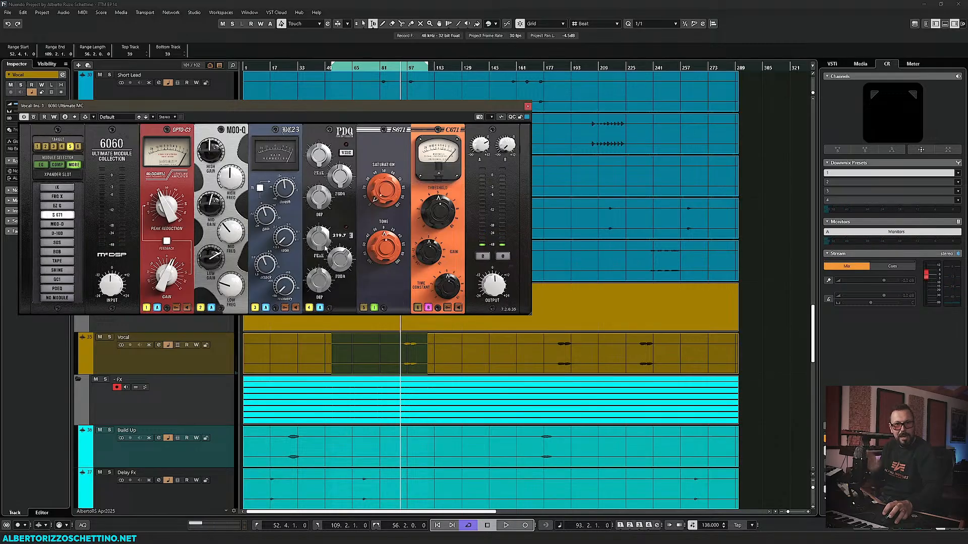
{"action": "key", "text": "space"}
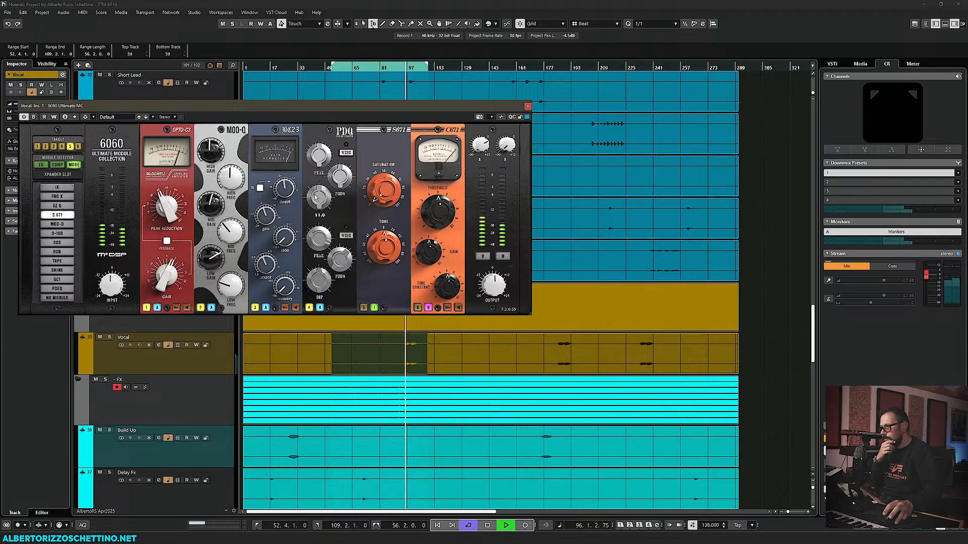
{"action": "mouse_move", "coordinate": [316, 223]}
{"action": "left_mouse_down"}
{"action": "mouse_move", "coordinate": [312, 249]}
{"action": "mouse_move", "coordinate": [320, 231]}
{"action": "left_mouse_up"}
{"action": "key", "text": "space"}
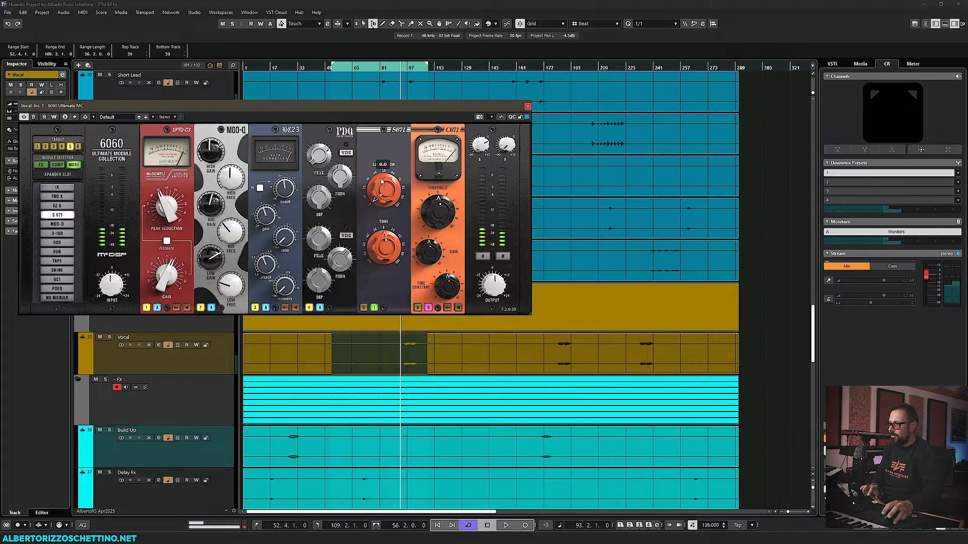
Step: Try further peak, frequency and dip settings on the PDQ during playback, with the upper band's dip at about 0.4
{"action": "key", "text": "space"}
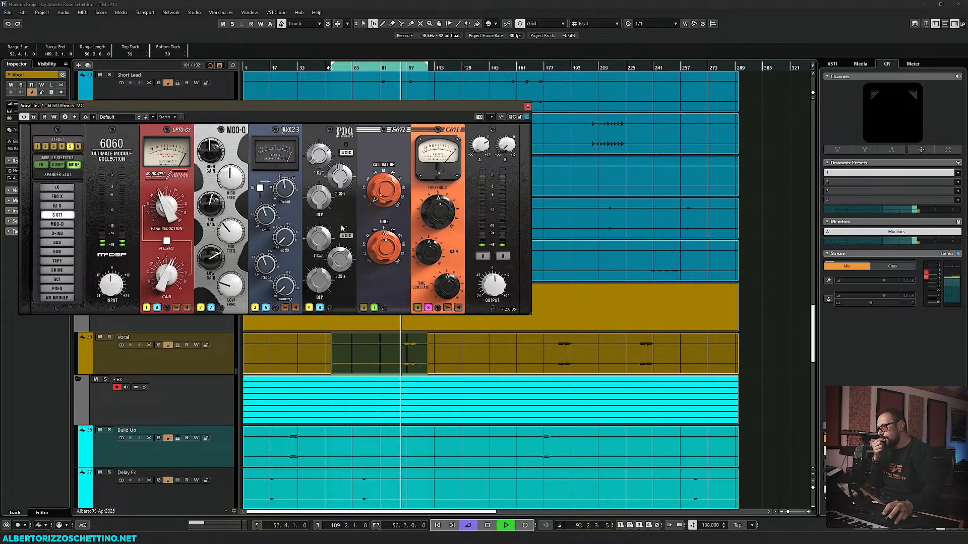
{"action": "left_click_drag", "start_coordinate": [333, 177], "coordinate": [319, 194]}
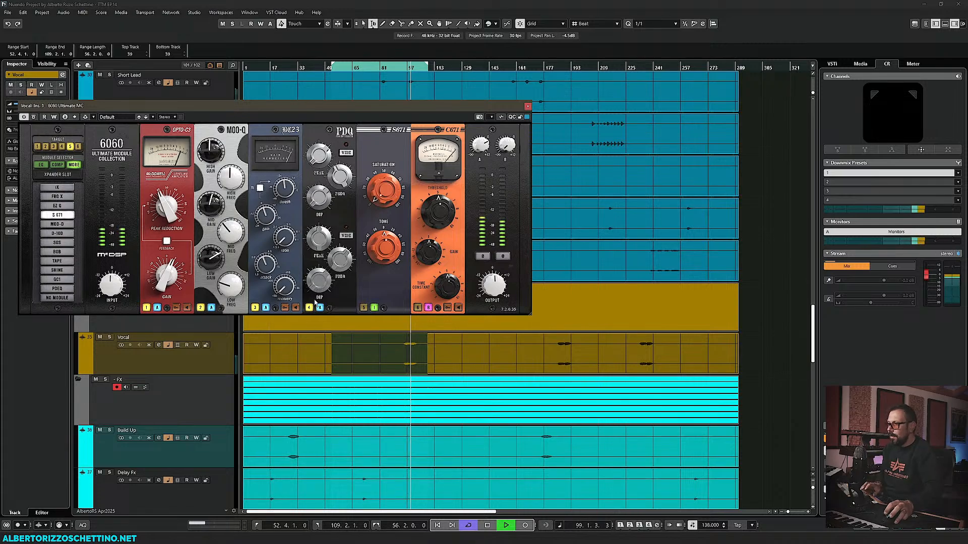
{"action": "left_click", "coordinate": [328, 257]}
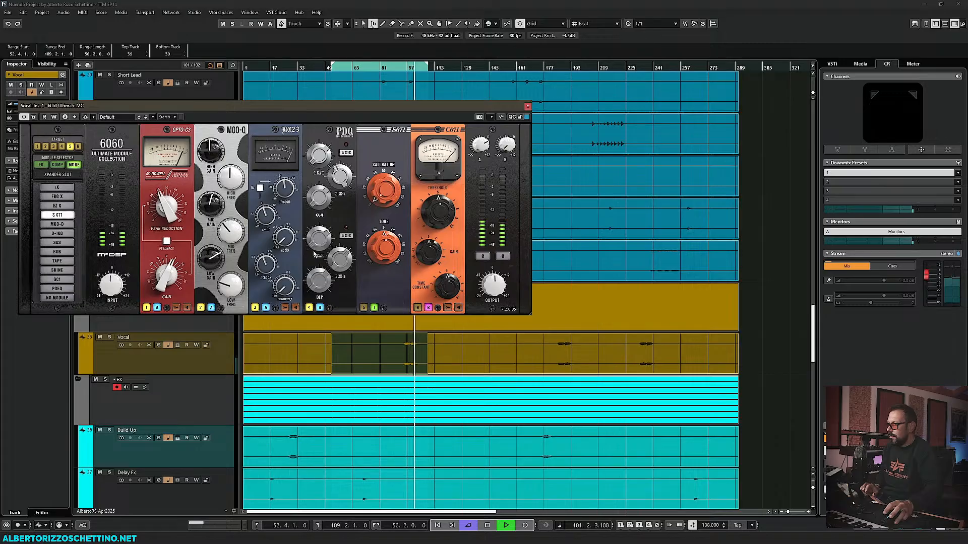
{"action": "key", "text": "space"}
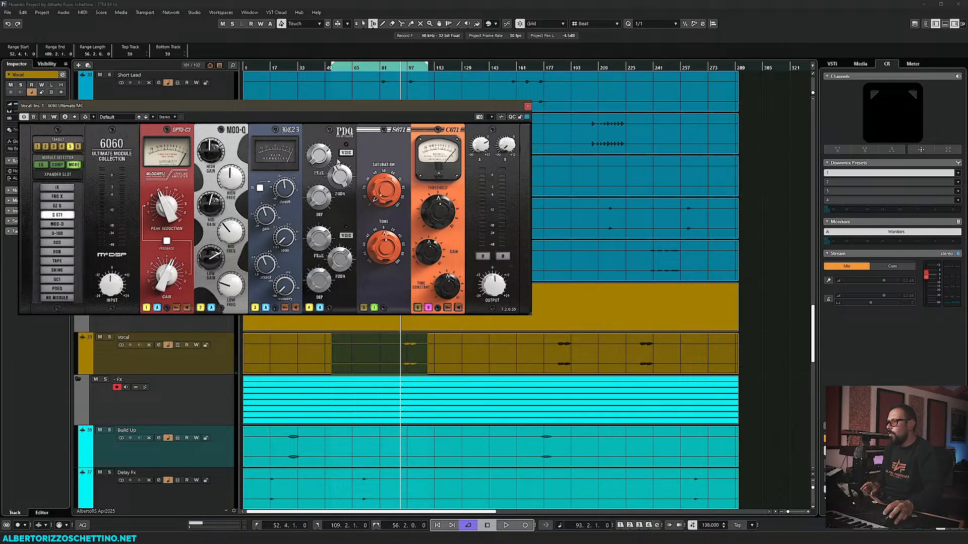
{"action": "key", "text": "space"}
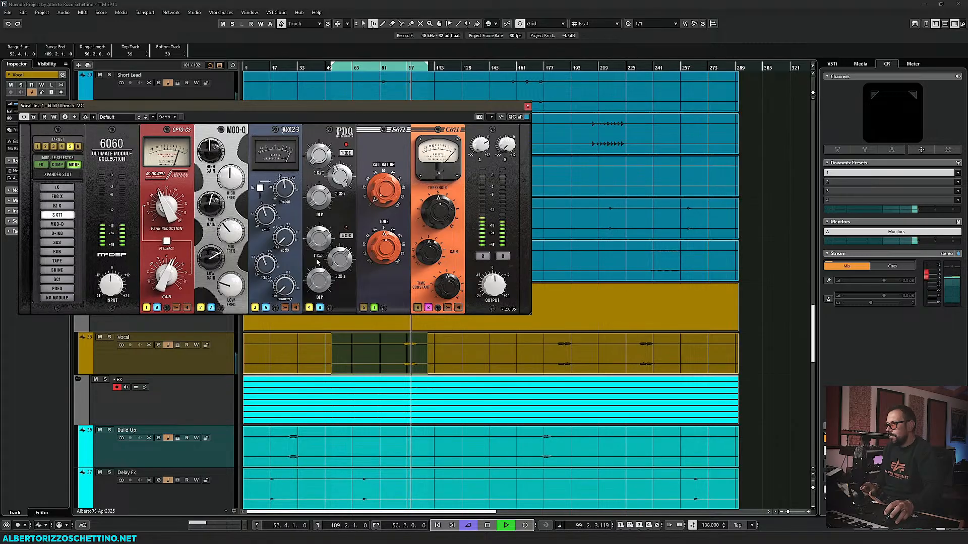
Step: Stop playback and remove the PDQ from the 6060's fourth slot, leaving it without a module
{"action": "key", "text": "space"}
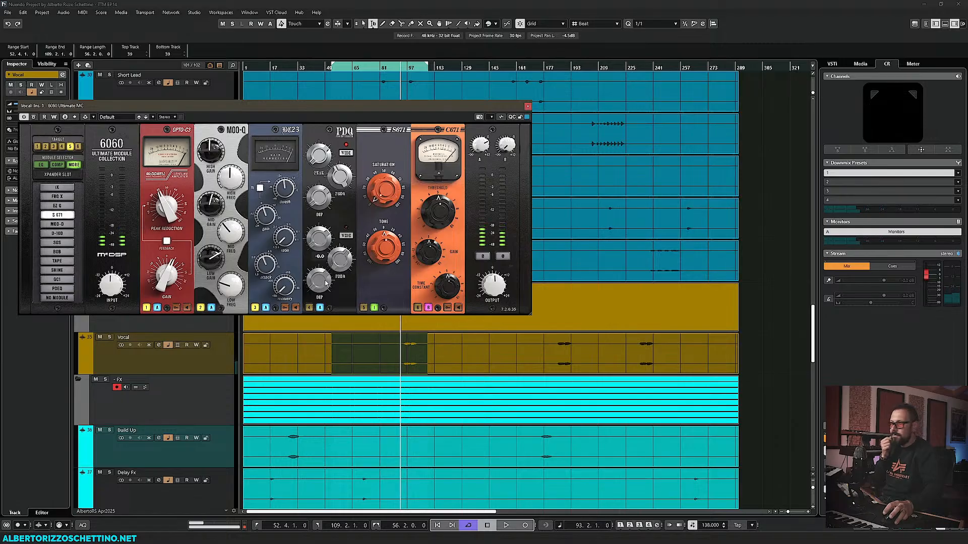
{"action": "left_click", "coordinate": [336, 144]}
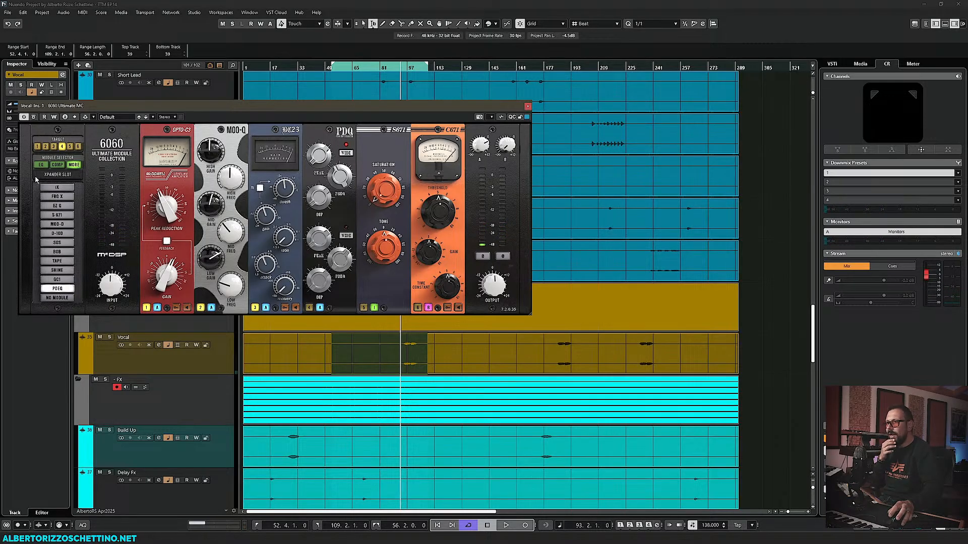
{"action": "left_click", "coordinate": [55, 297]}
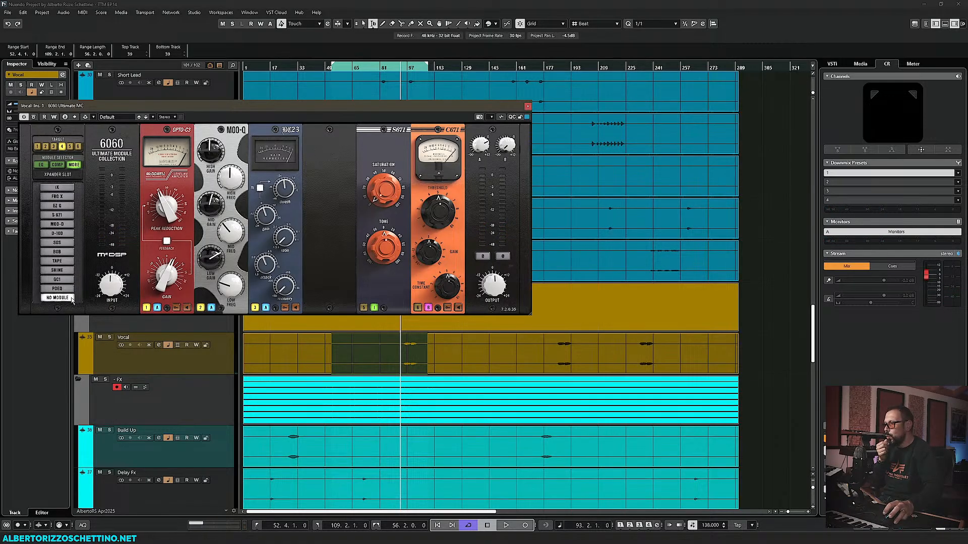
Step: With path A muted, switch on the S671, set its saturation to about 99.3 and adjust its tone during playback
{"action": "left_click", "coordinate": [375, 166]}
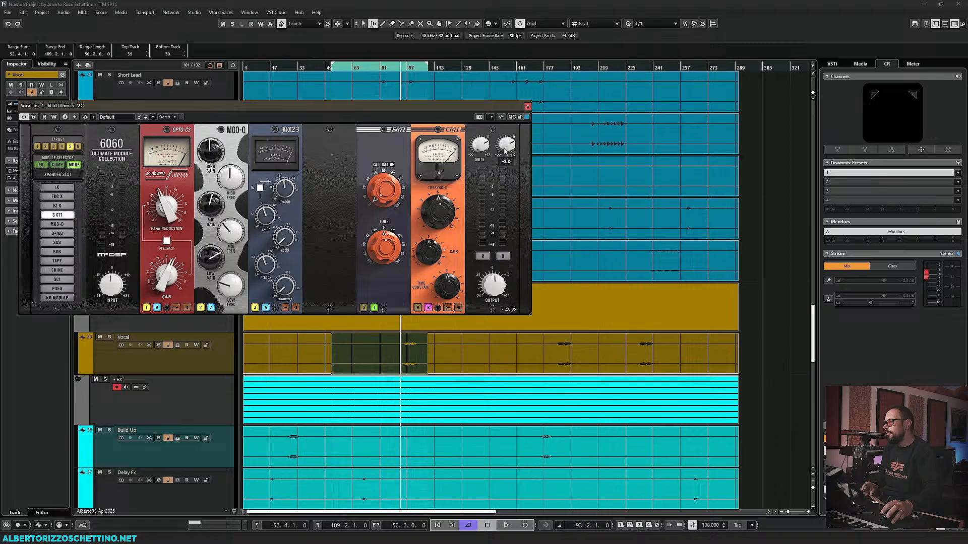
{"action": "key", "text": "space"}
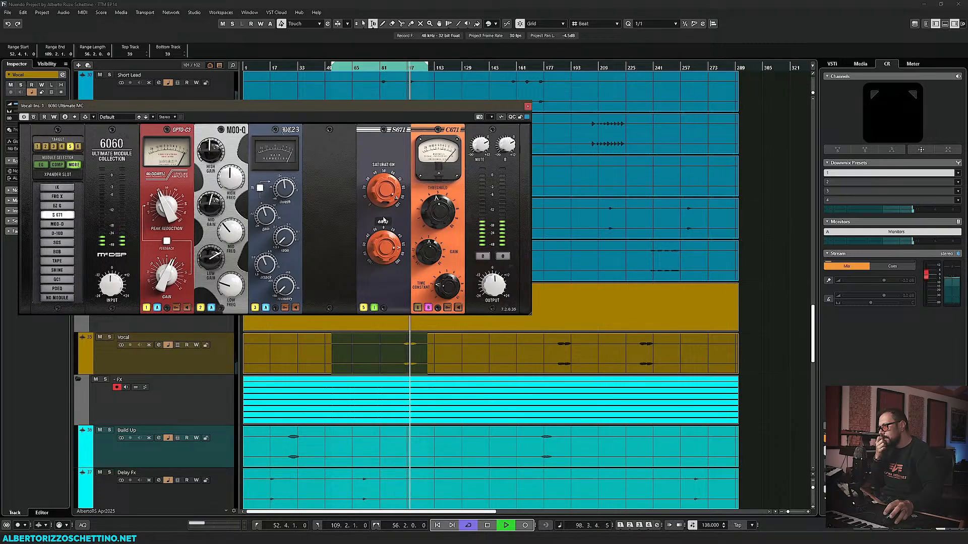
{"action": "left_click_drag", "start_coordinate": [383, 220], "coordinate": [385, 215]}
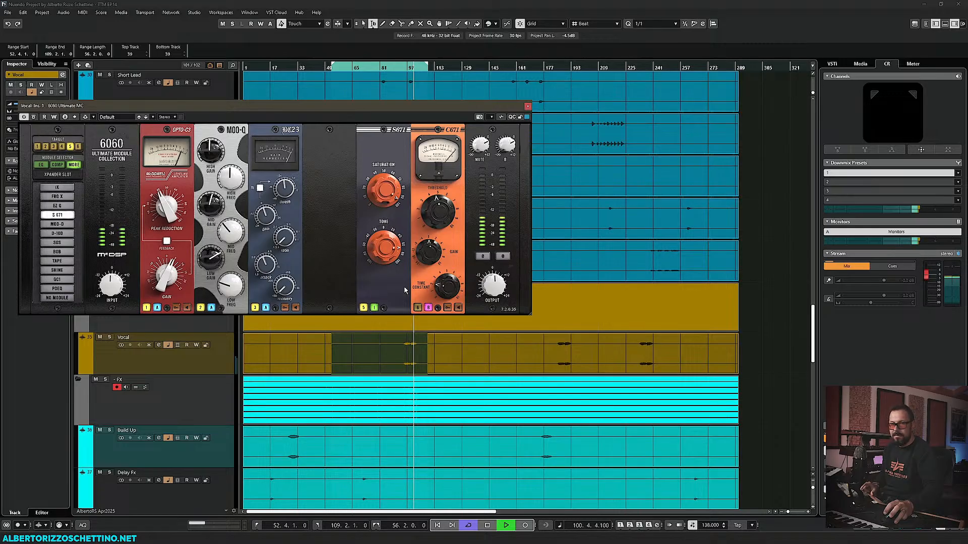
{"action": "key", "text": "space"}
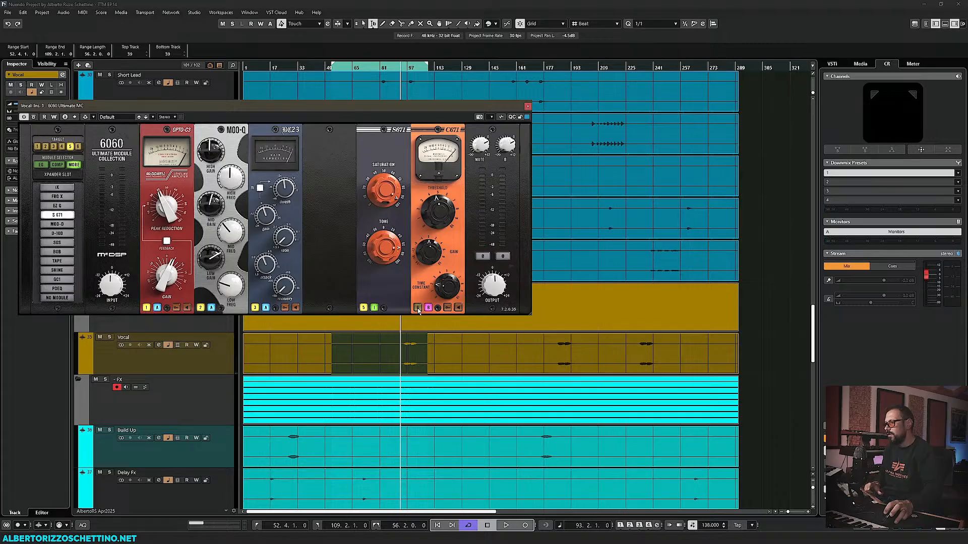
Step: Switch on the C671 compressor and adjust its threshold during playback
{"action": "mouse_move", "coordinate": [391, 190]}
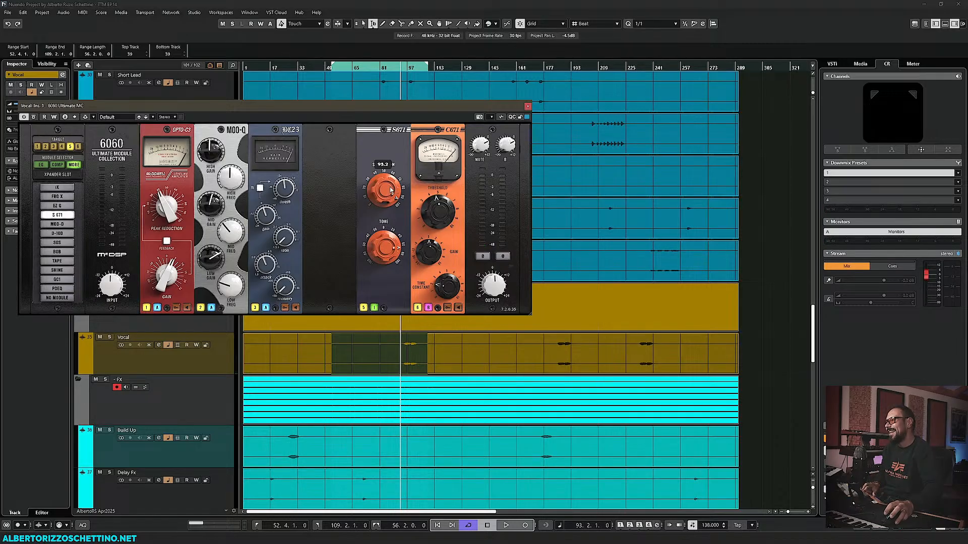
{"action": "mouse_move", "coordinate": [432, 203]}
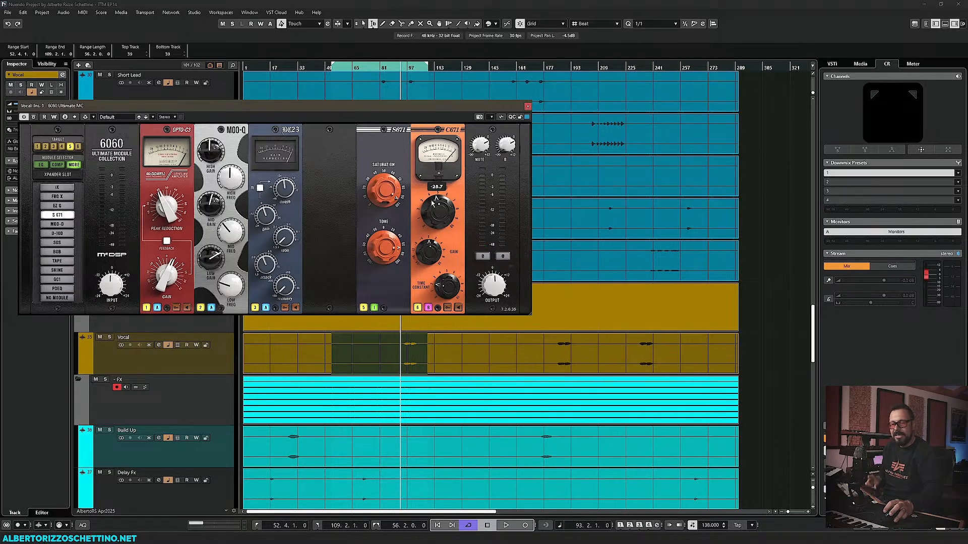
{"action": "key", "text": "space"}
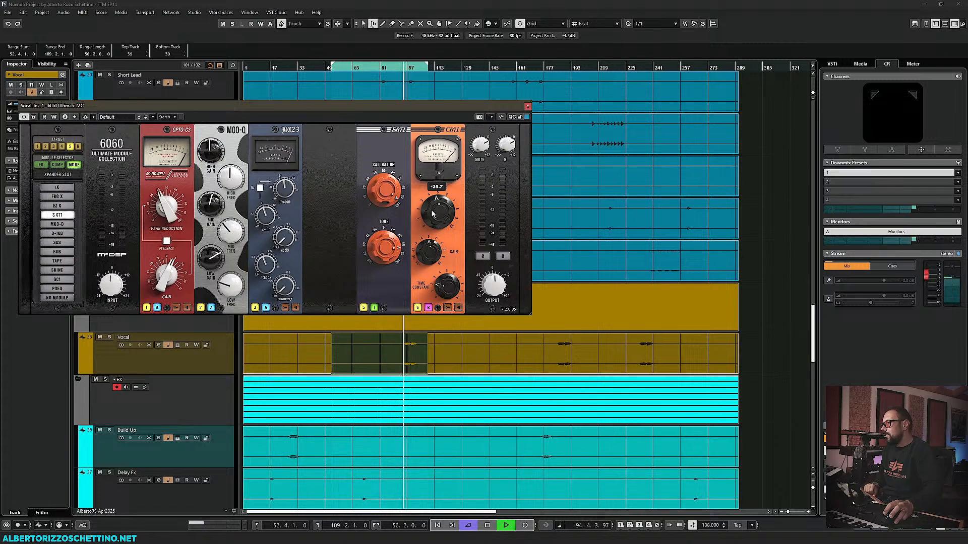
{"action": "mouse_move", "coordinate": [432, 213]}
{"action": "left_mouse_down"}
{"action": "mouse_move", "coordinate": [436, 188]}
{"action": "mouse_move", "coordinate": [436, 198]}
{"action": "left_mouse_up"}
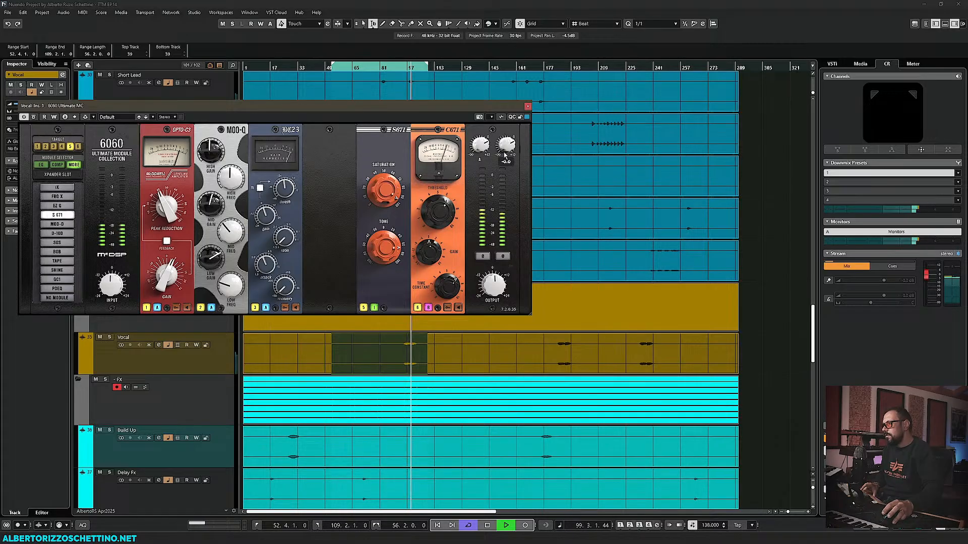
Step: Blend path B during playback by lowering its level to about -31.3, and bring the S671's tone down to about -30.9
{"action": "mouse_move", "coordinate": [505, 155]}
{"action": "left_mouse_down"}
{"action": "mouse_move", "coordinate": [499, 131]}
{"action": "mouse_move", "coordinate": [496, 171]}
{"action": "left_mouse_up"}
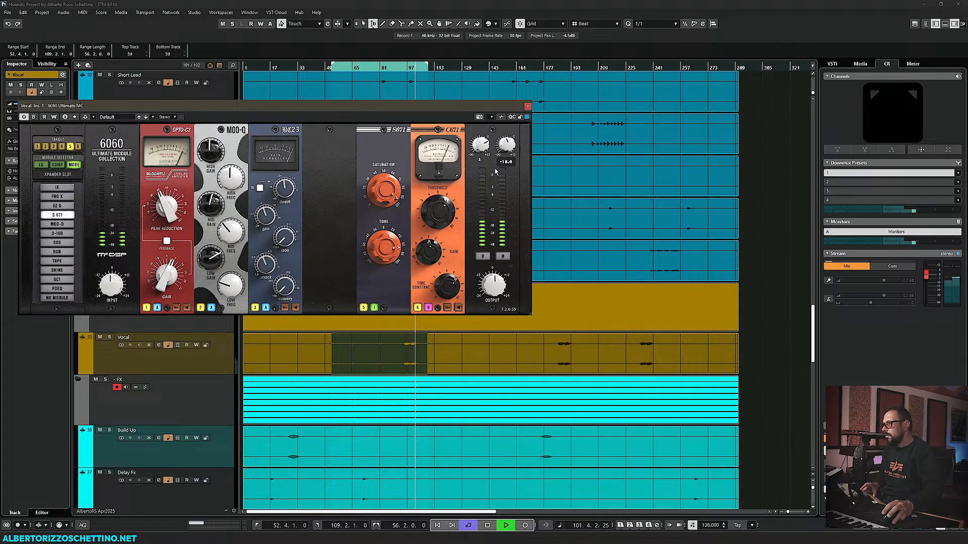
{"action": "key", "text": "space"}
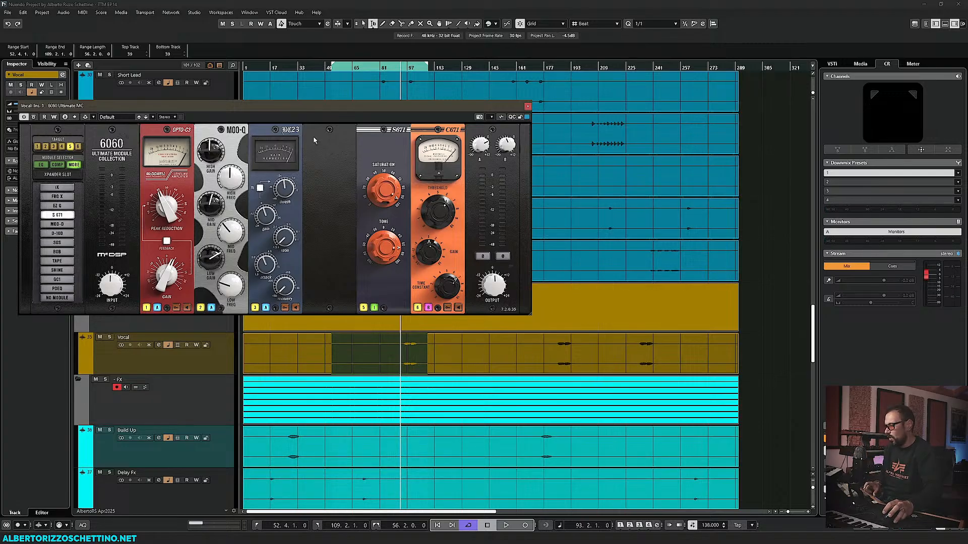
{"action": "mouse_move", "coordinate": [501, 147]}
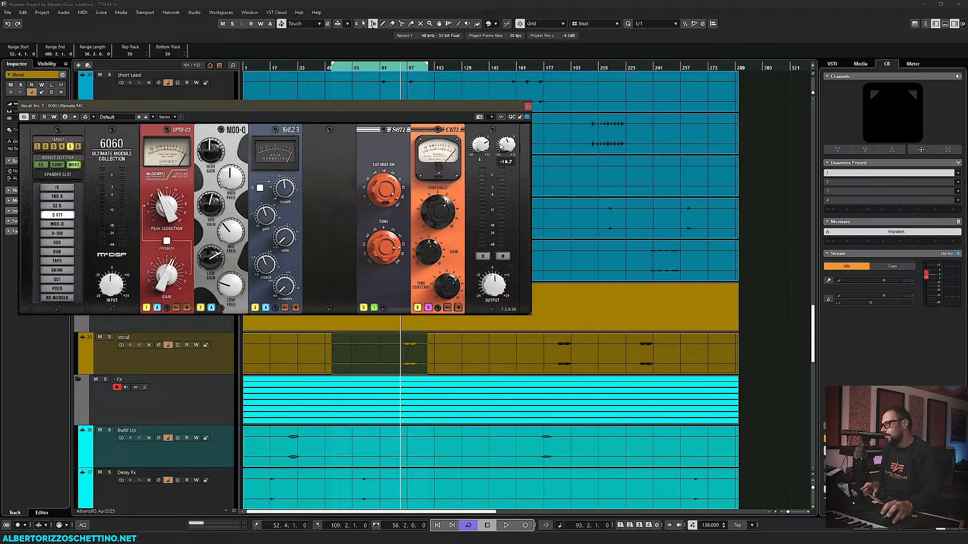
{"action": "key", "text": "space"}
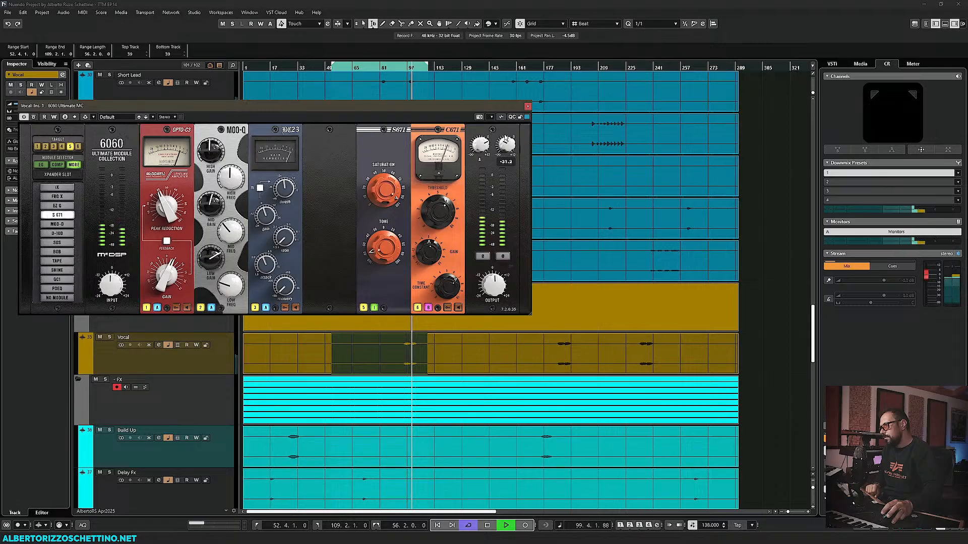
{"action": "left_click_drag", "start_coordinate": [388, 246], "coordinate": [390, 210]}
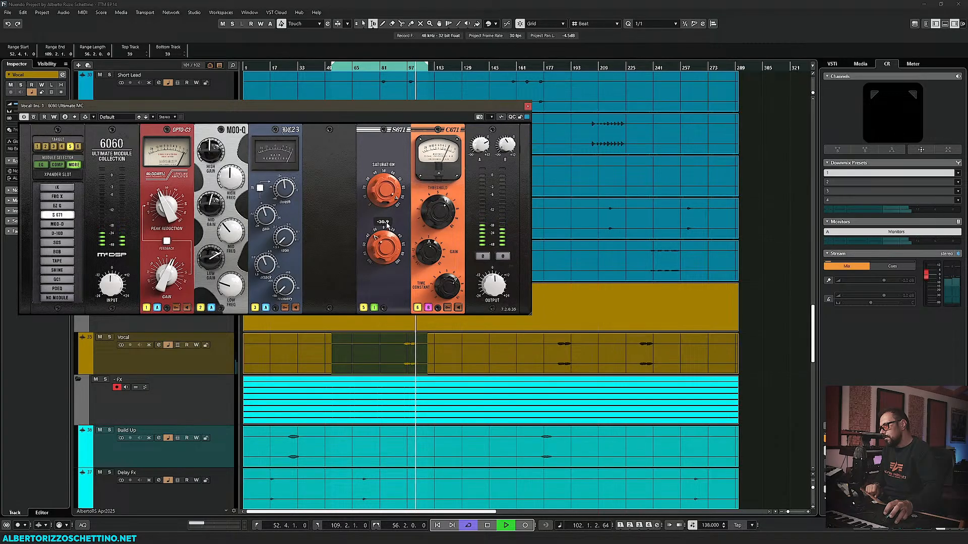
{"action": "key", "text": "space"}
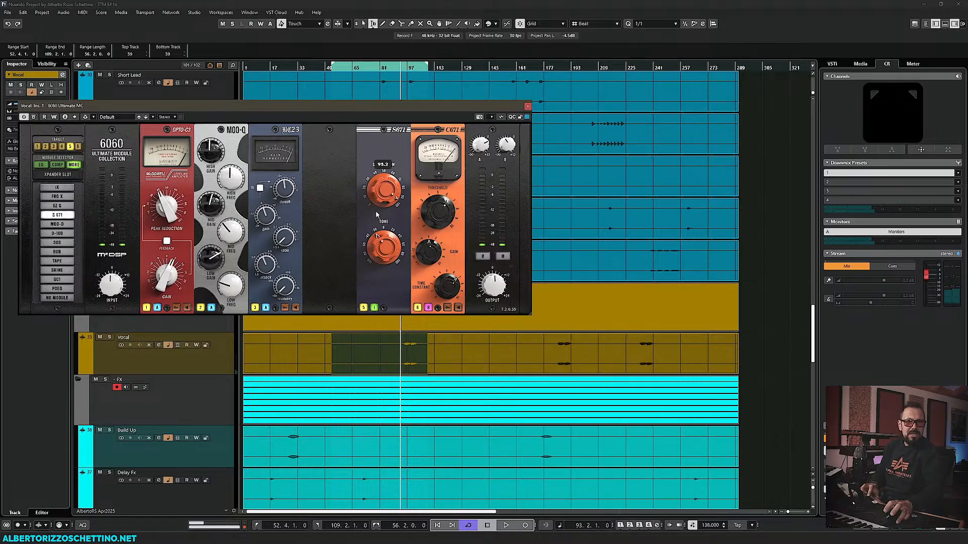
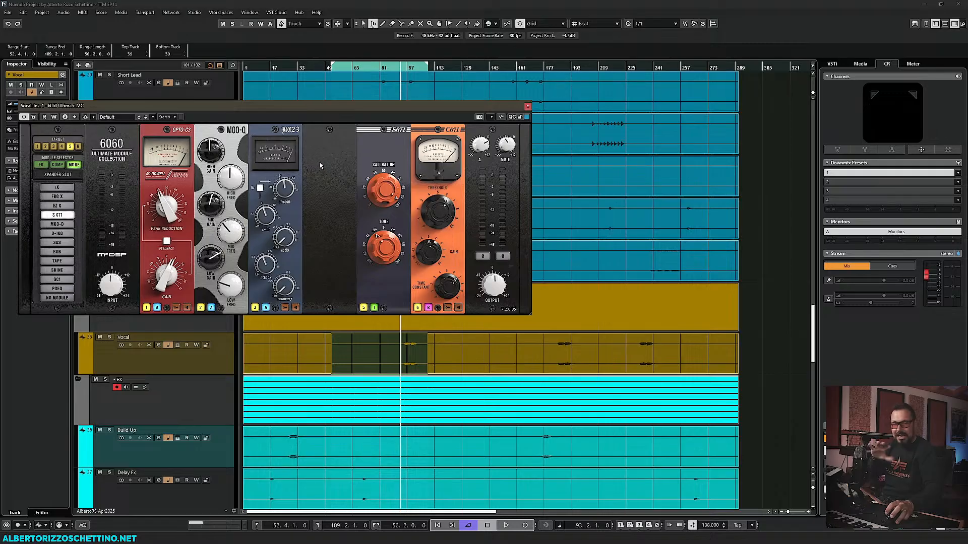
Step: Close the 6060 plug-in window and open the MixConsole
{"action": "left_click", "coordinate": [527, 107]}
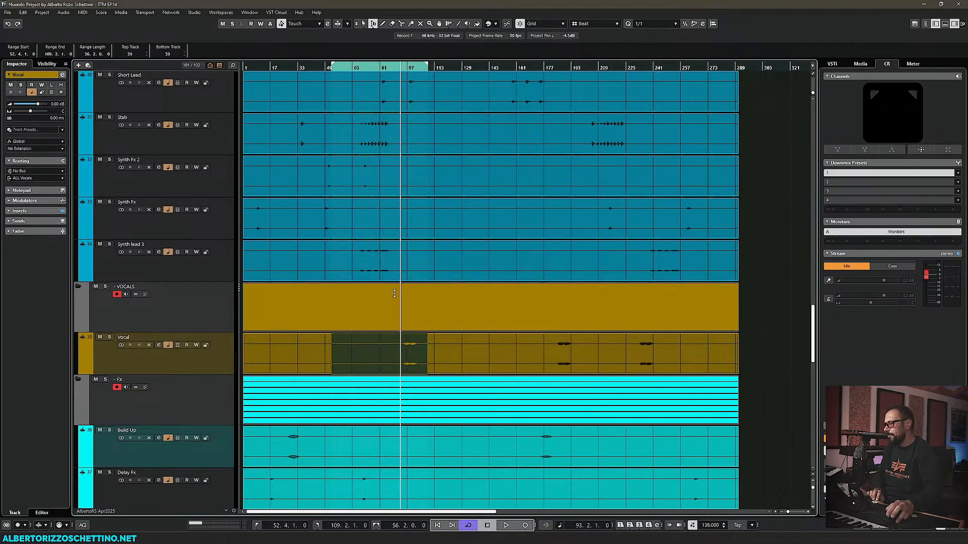
{"action": "scroll", "coordinate": [391, 294], "scroll_direction": "down", "scroll_amount": 5}
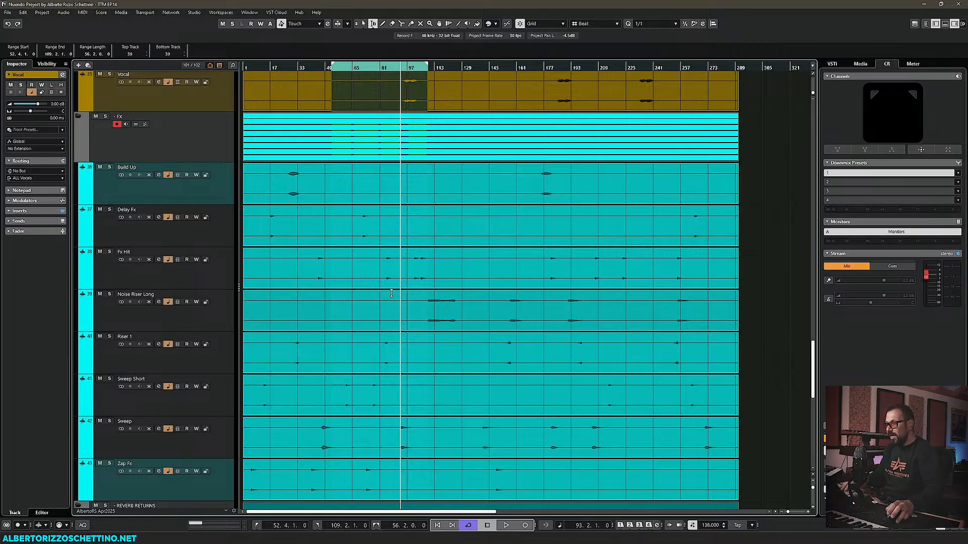
{"action": "key", "text": "F3"}
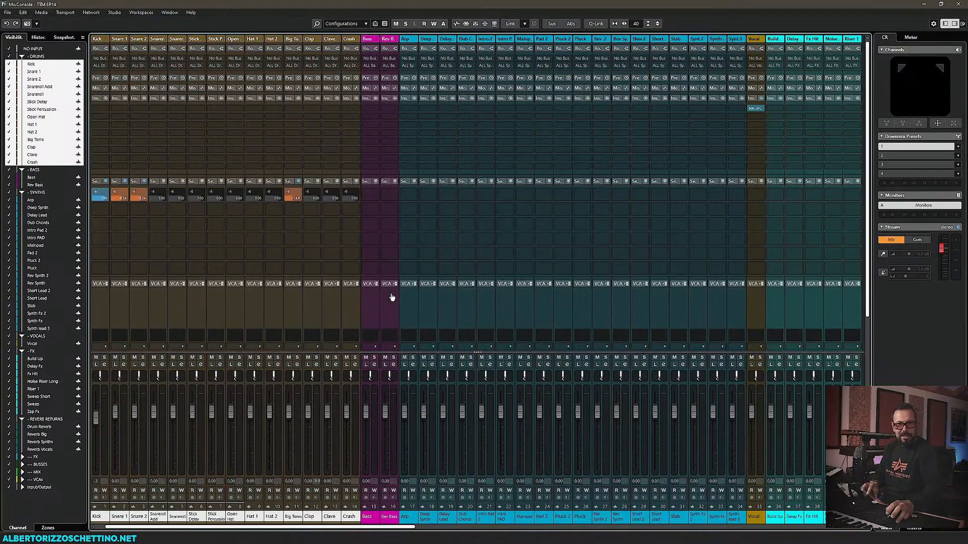
Step: Insert the McDSP ML4000 ML4 plug-in in the third insert slot of the MIX b bus
{"action": "left_click", "coordinate": [464, 528]}
{"action": "left_click_drag", "start_coordinate": [463, 528], "coordinate": [826, 528]}
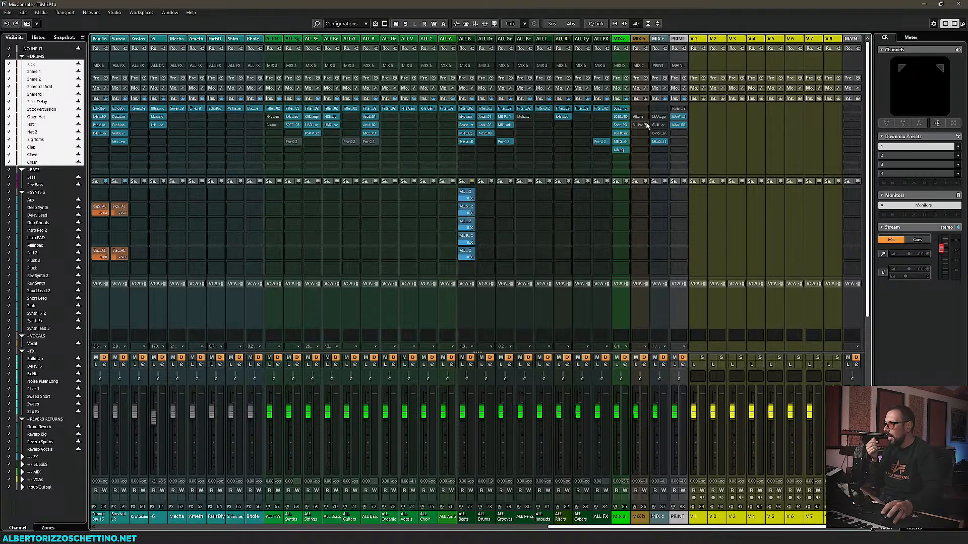
{"action": "left_click", "coordinate": [647, 126]}
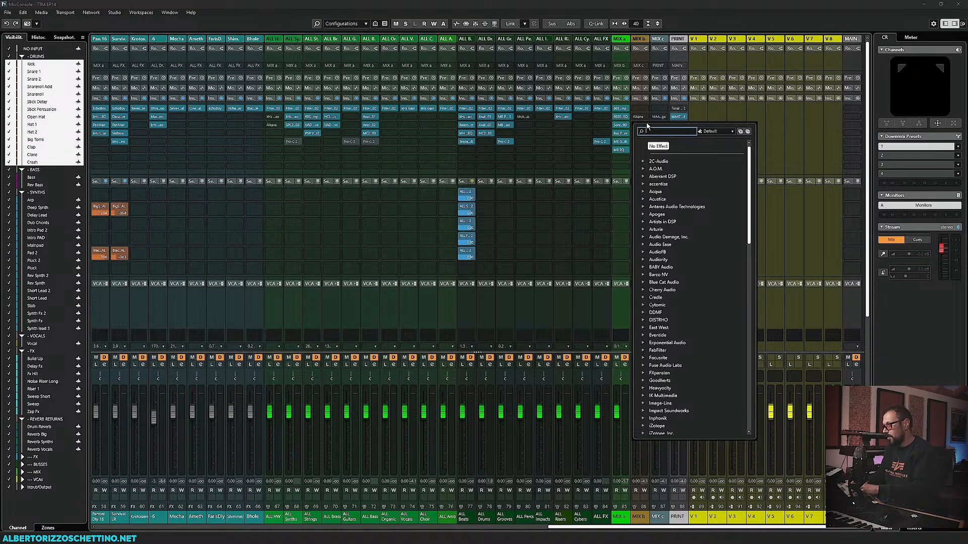
{"action": "type", "text": "400"}
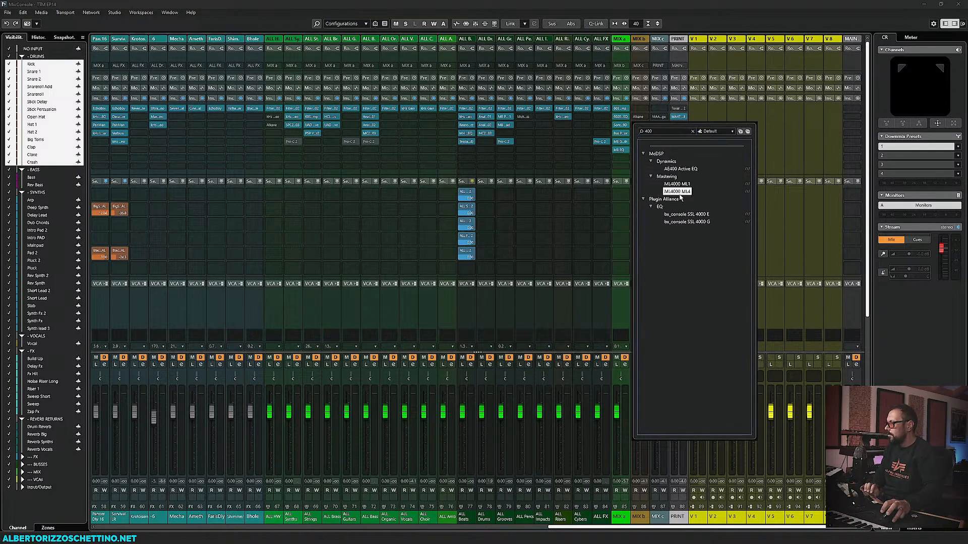
{"action": "key", "text": "Return"}
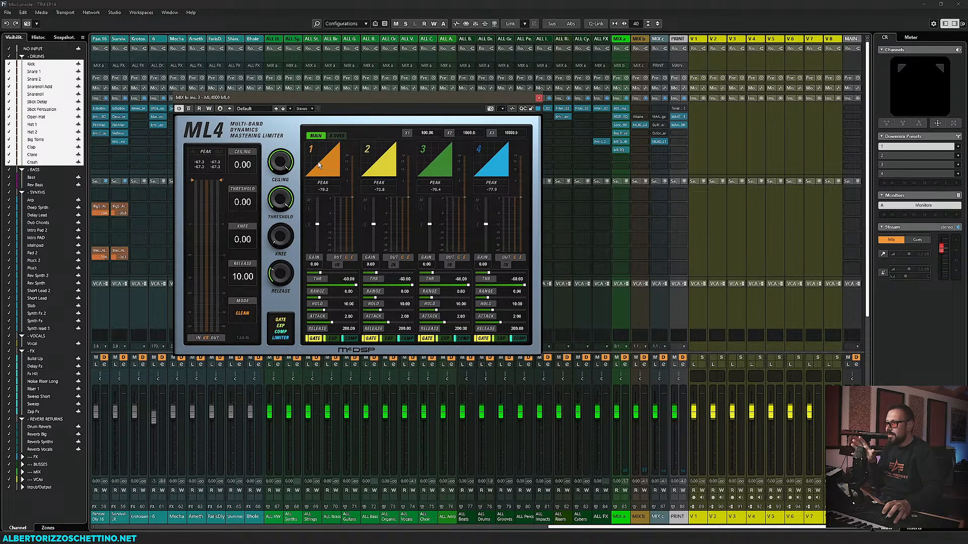
Step: Load the custom ML4000 ML4 mix bus preset and move the plug-in window aside
{"action": "left_click", "coordinate": [264, 109]}
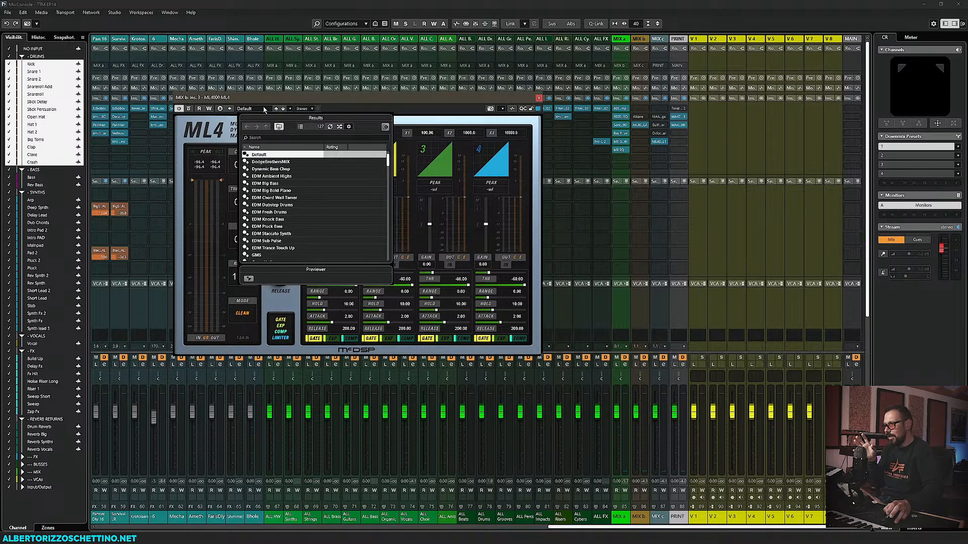
{"action": "scroll", "coordinate": [272, 199], "scroll_direction": "down", "scroll_amount": 10}
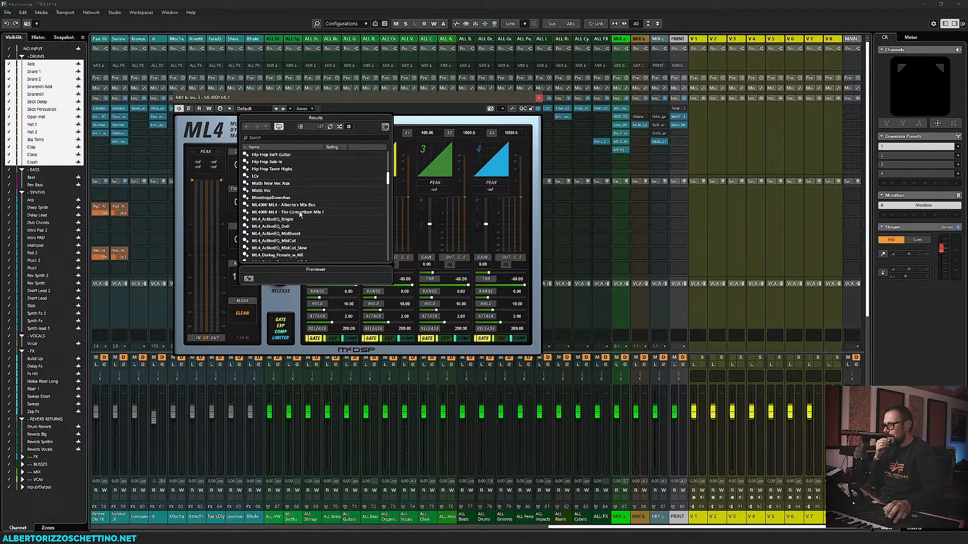
{"action": "double_click", "coordinate": [289, 206]}
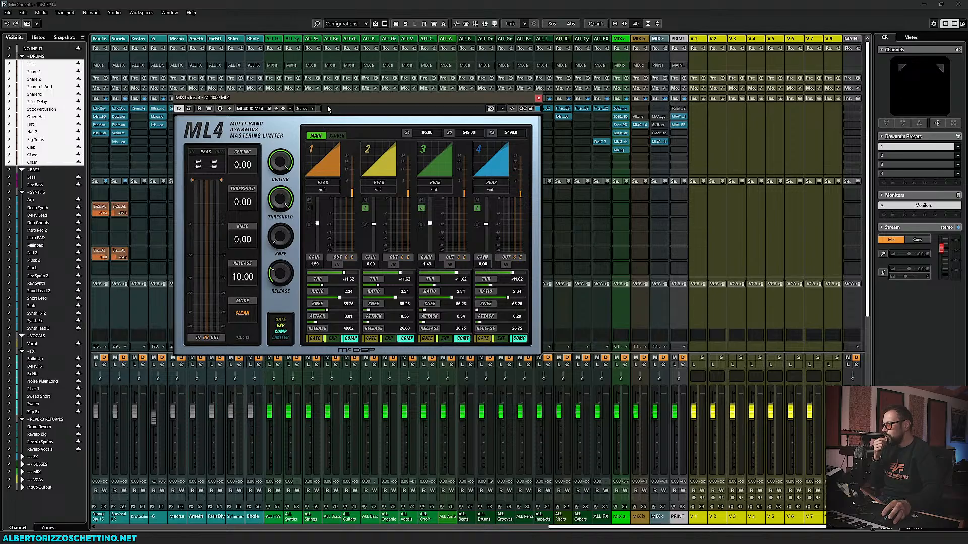
{"action": "left_click_drag", "start_coordinate": [323, 95], "coordinate": [277, 89]}
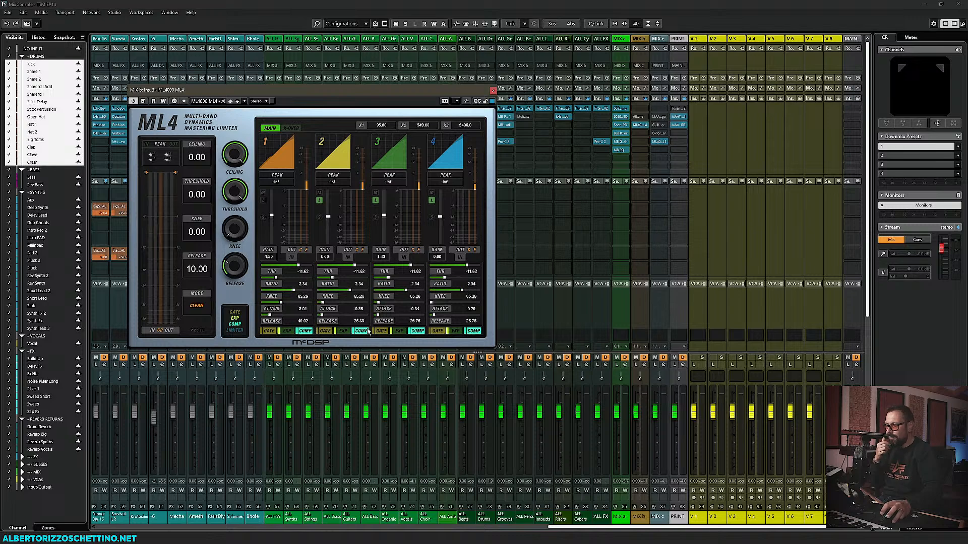
Step: Examine the expander and compressor settings of the ML4's individual bands, ending on the compressor view
{"action": "left_click", "coordinate": [287, 331]}
{"action": "left_click", "coordinate": [306, 331]}
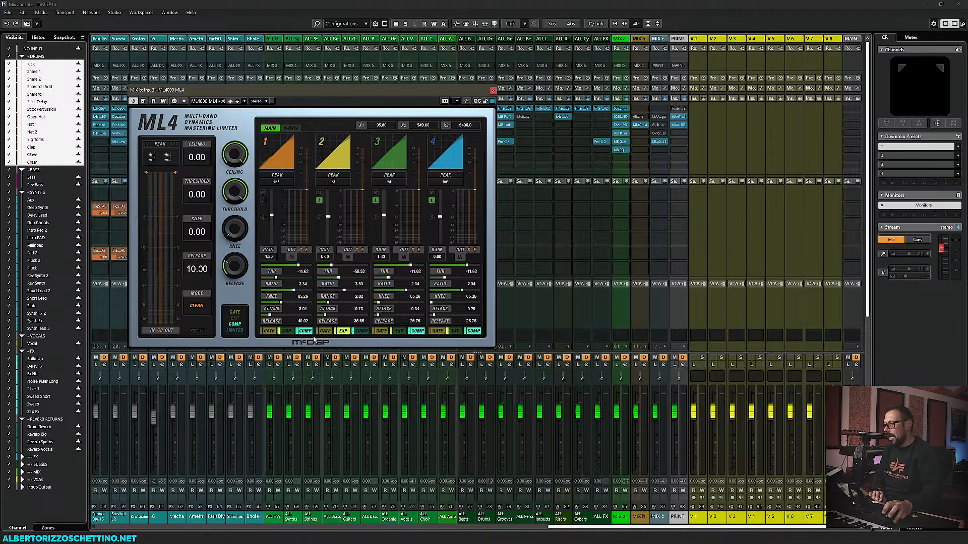
{"action": "left_click", "coordinate": [289, 333]}
{"action": "left_click", "coordinate": [304, 331]}
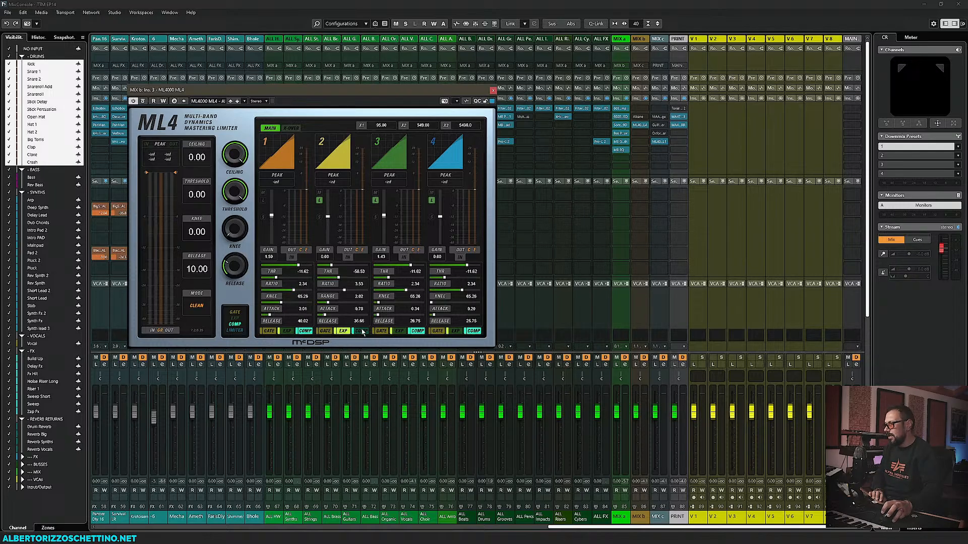
{"action": "left_click", "coordinate": [361, 331]}
{"action": "left_click", "coordinate": [398, 331]}
{"action": "left_click", "coordinate": [418, 332]}
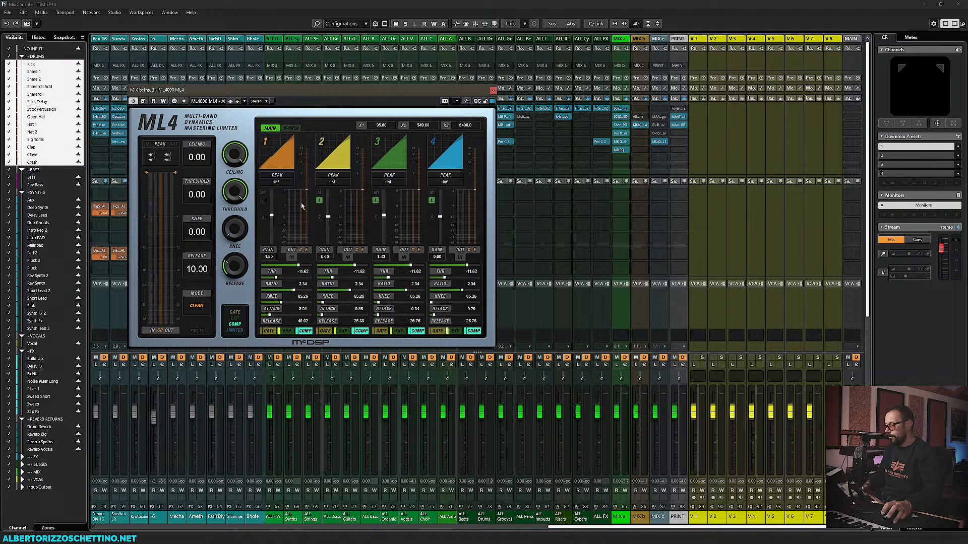
Step: Start playback from bar 45 in the project and return to the MixConsole
{"action": "key", "text": "space"}
{"action": "key", "text": "F3"}
{"action": "key", "text": "space"}
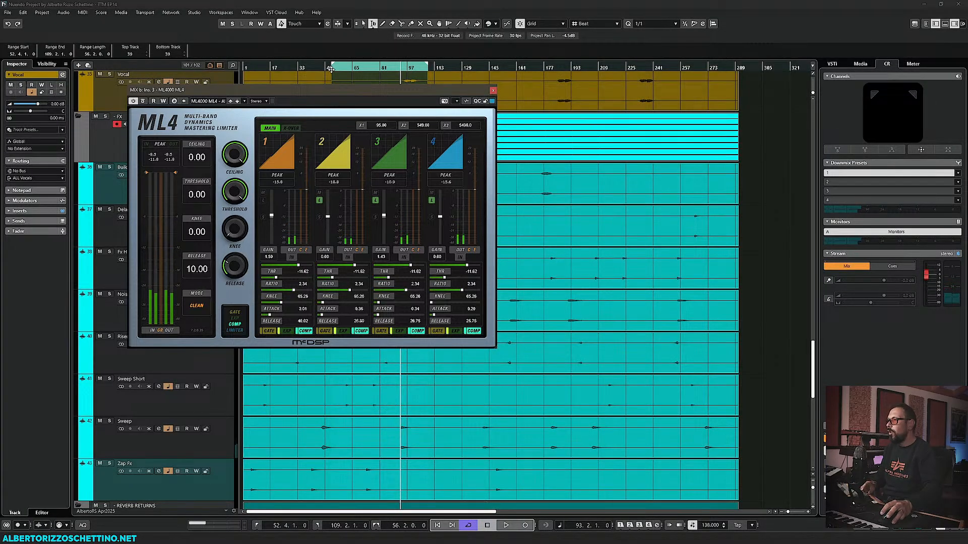
{"action": "left_click_drag", "start_coordinate": [331, 68], "coordinate": [318, 69]}
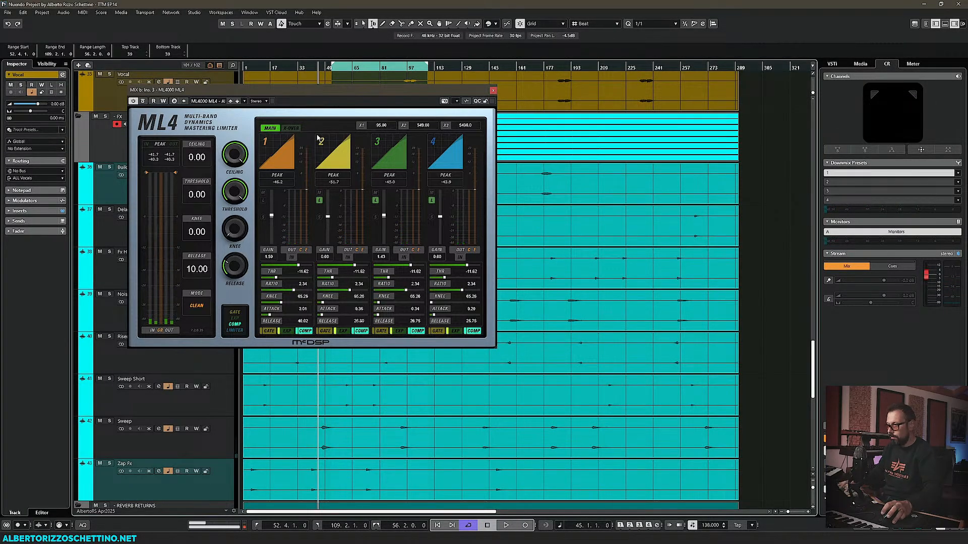
{"action": "key", "text": "F3"}
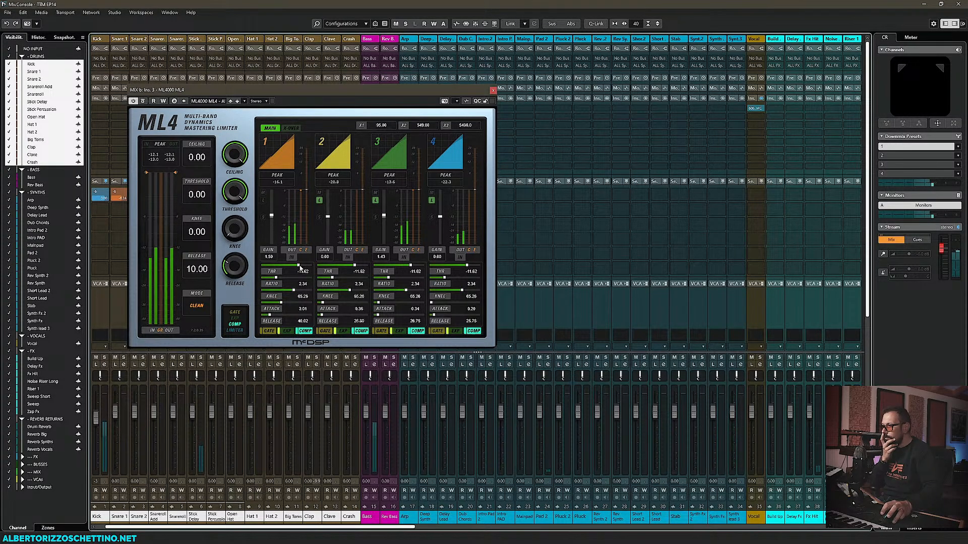
Step: Set compressor thresholds of about -8.57, -20.78 and -22.69 for bands 1 to 3, with gains of 1.77 on band 2 and 2.49 on band 3
{"action": "left_click_drag", "start_coordinate": [299, 266], "coordinate": [346, 267]}
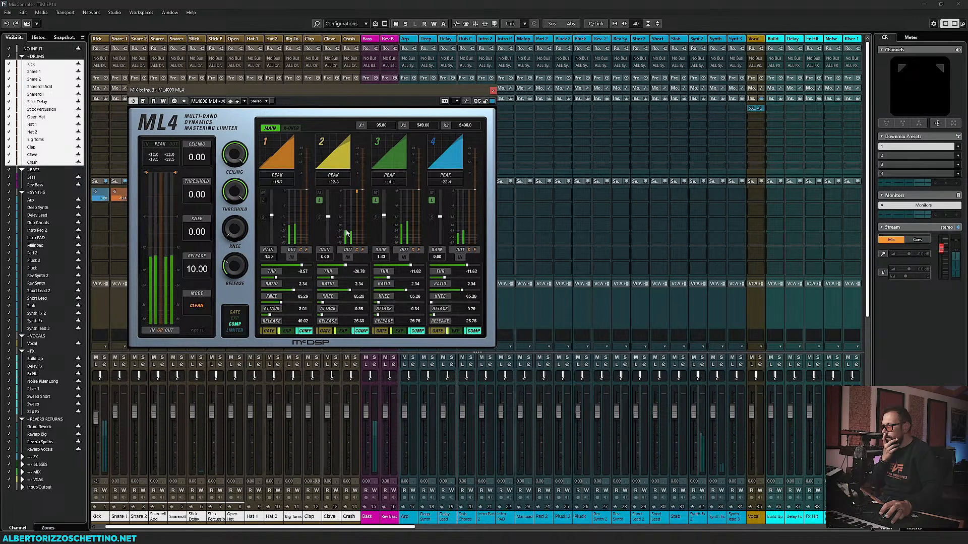
{"action": "mouse_move", "coordinate": [328, 217]}
{"action": "left_mouse_down"}
{"action": "mouse_move", "coordinate": [328, 202]}
{"action": "mouse_move", "coordinate": [330, 217]}
{"action": "left_mouse_up"}
{"action": "left_click_drag", "start_coordinate": [411, 265], "coordinate": [400, 265]}
{"action": "left_click_drag", "start_coordinate": [384, 216], "coordinate": [384, 216]}
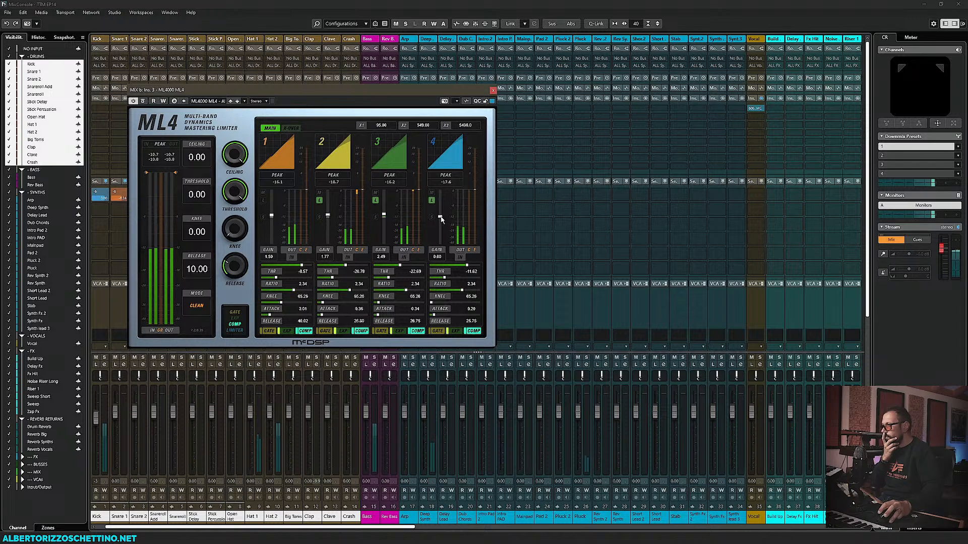
Step: Set band 4's compressor threshold to about -20.78 and raise its gain to about 2.12 during playback
{"action": "mouse_move", "coordinate": [440, 219]}
{"action": "left_mouse_down"}
{"action": "mouse_move", "coordinate": [441, 209]}
{"action": "mouse_move", "coordinate": [441, 217]}
{"action": "left_mouse_up"}
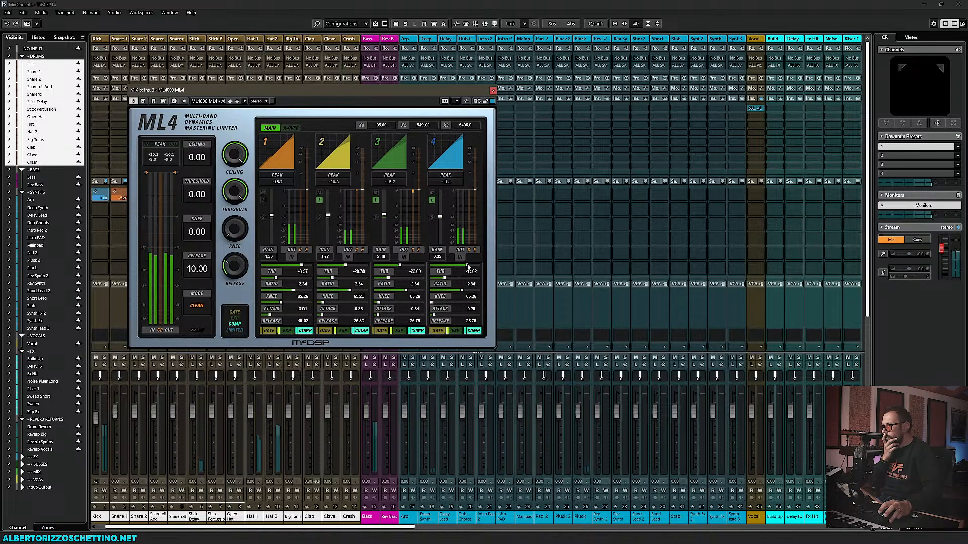
{"action": "left_click_drag", "start_coordinate": [467, 266], "coordinate": [459, 268]}
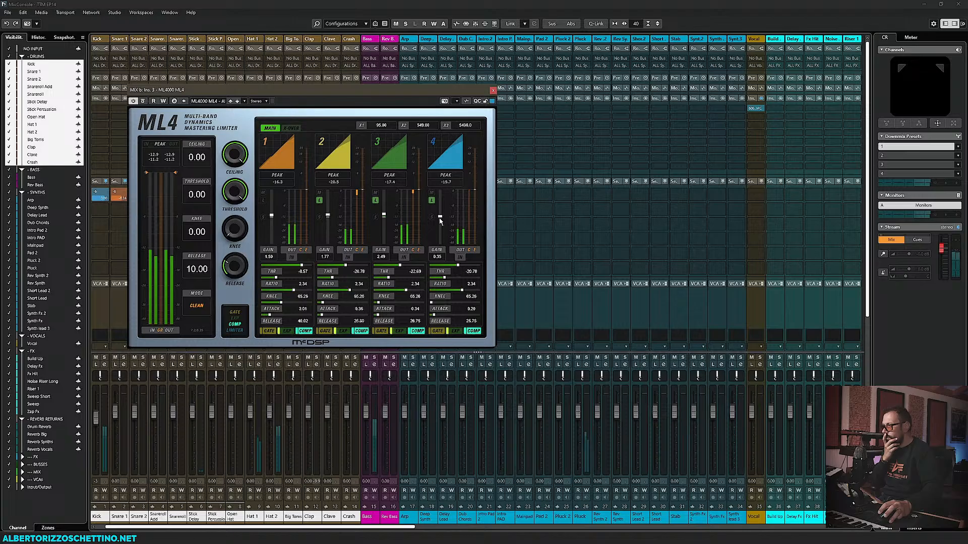
{"action": "left_click_drag", "start_coordinate": [440, 217], "coordinate": [440, 216]}
{"action": "left_click_drag", "start_coordinate": [440, 217], "coordinate": [440, 214]}
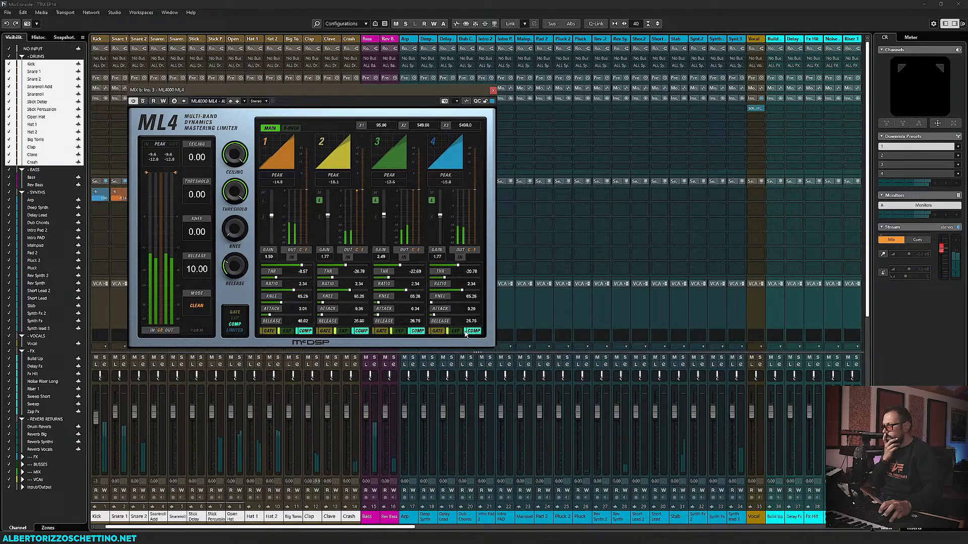
{"action": "left_click_drag", "start_coordinate": [440, 217], "coordinate": [440, 215]}
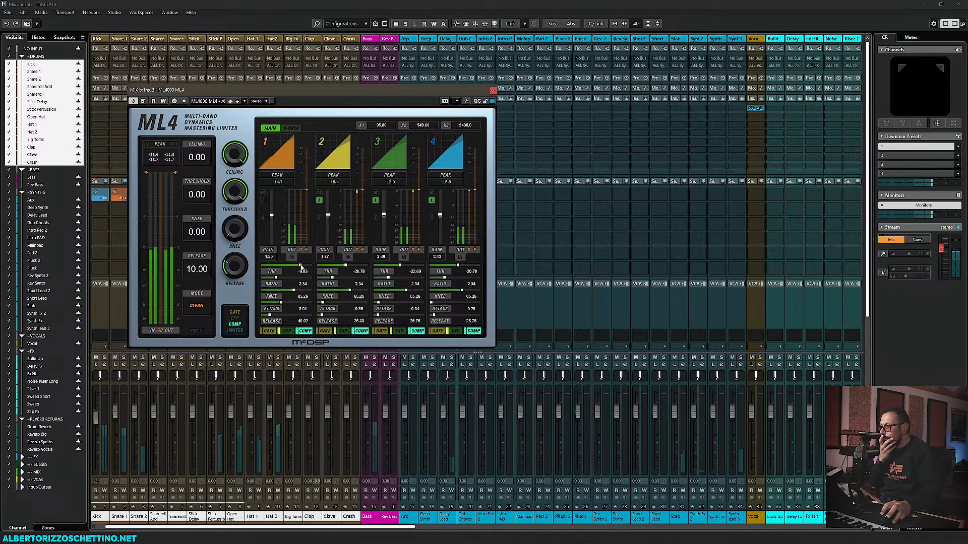
Step: Lower band 1's compressor threshold to about -10.86, raise its gain, and compare the mix with all compressors bypassed and active
{"action": "left_click_drag", "start_coordinate": [302, 265], "coordinate": [299, 266]}
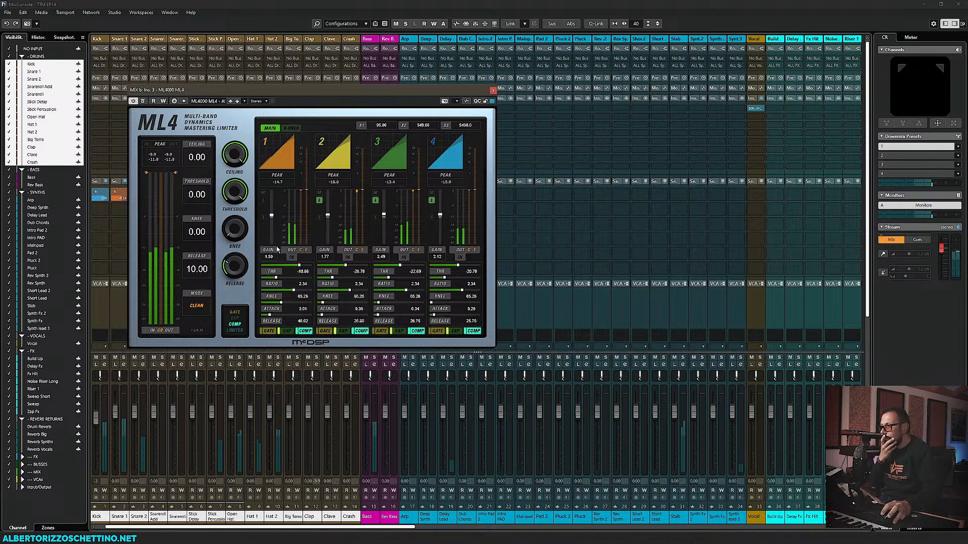
{"action": "mouse_move", "coordinate": [272, 217]}
{"action": "left_mouse_down"}
{"action": "mouse_move", "coordinate": [275, 207]}
{"action": "mouse_move", "coordinate": [276, 216]}
{"action": "left_mouse_up"}
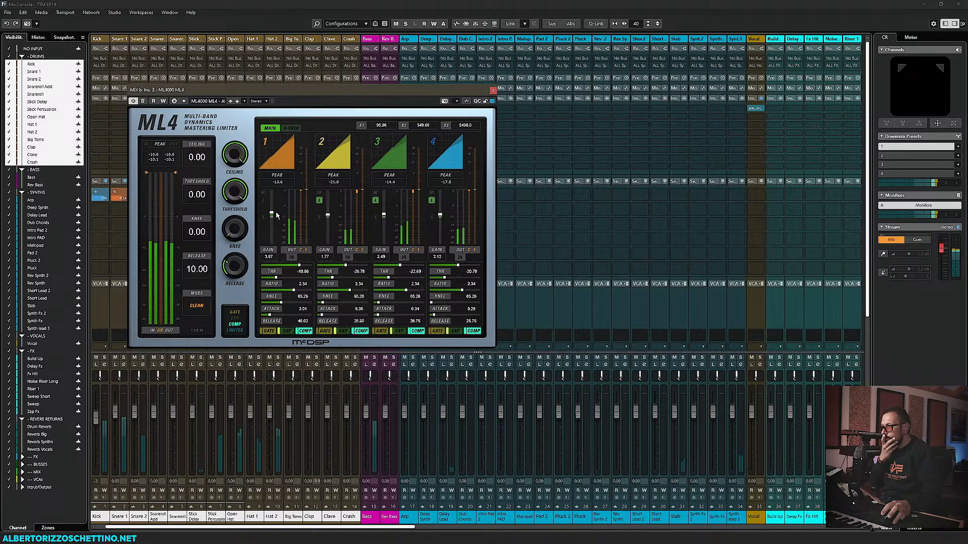
{"action": "left_click", "coordinate": [233, 324]}
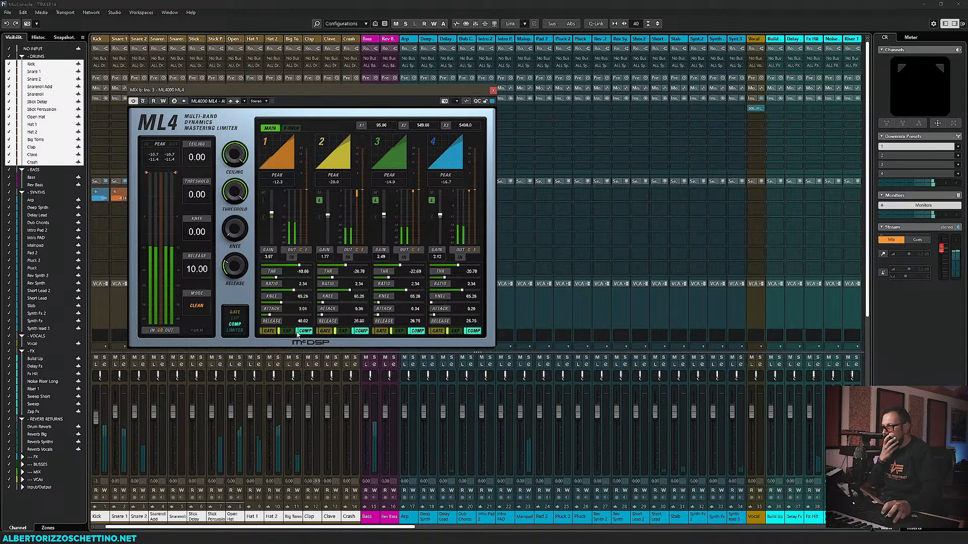
{"action": "left_click", "coordinate": [237, 324]}
{"action": "left_click", "coordinate": [237, 324]}
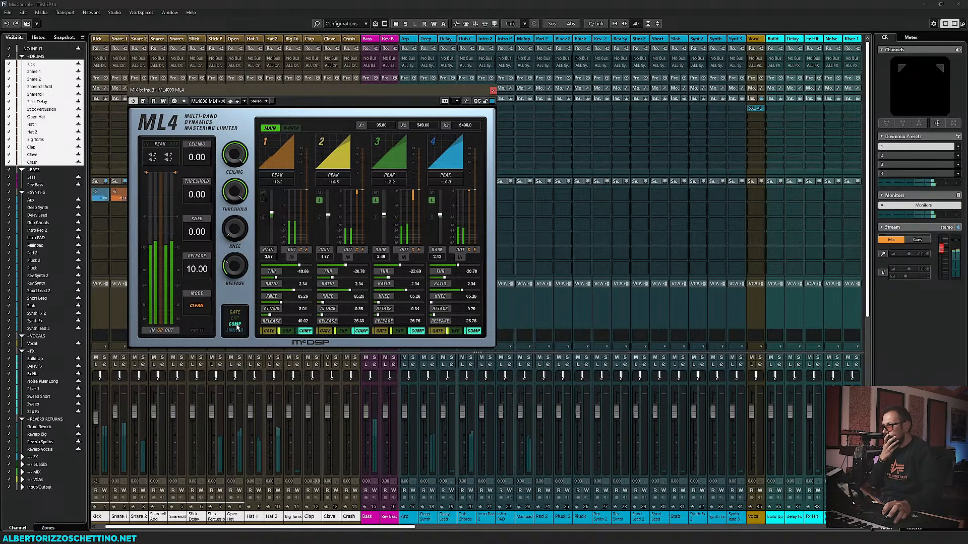
Step: Raise the compressor thresholds of bands 2 and 3 to about -17.73 and compare the result with the compressors bypassed
{"action": "left_click_drag", "start_coordinate": [346, 266], "coordinate": [350, 268]}
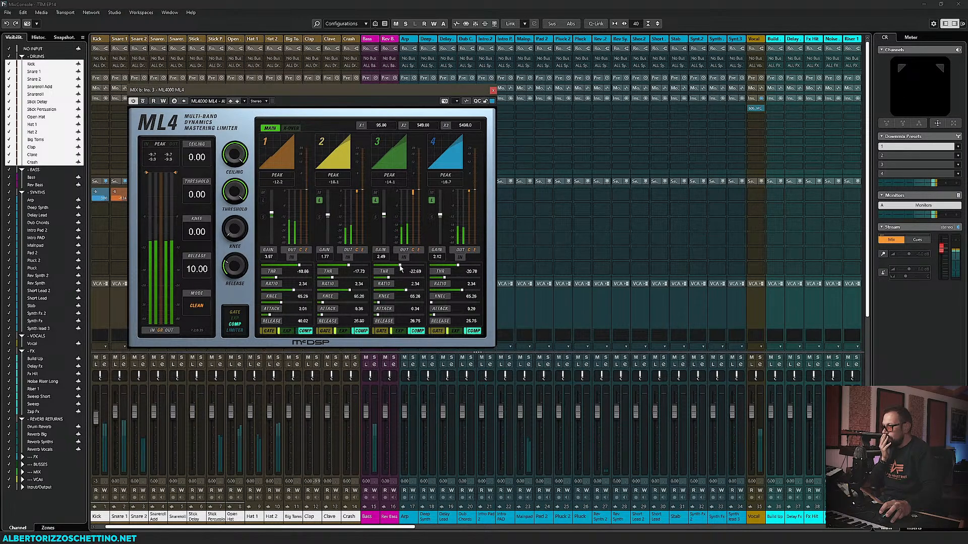
{"action": "left_click_drag", "start_coordinate": [400, 267], "coordinate": [405, 267]}
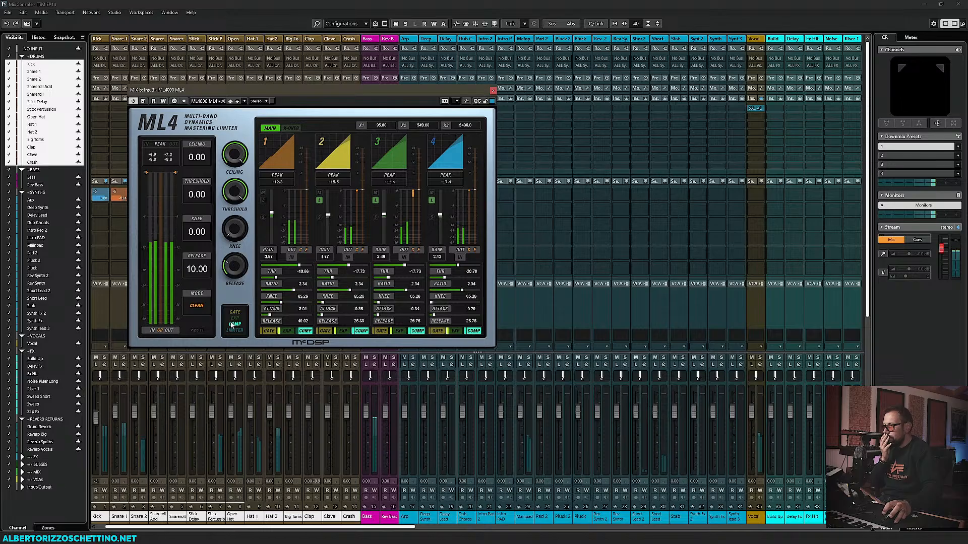
{"action": "left_click", "coordinate": [233, 327]}
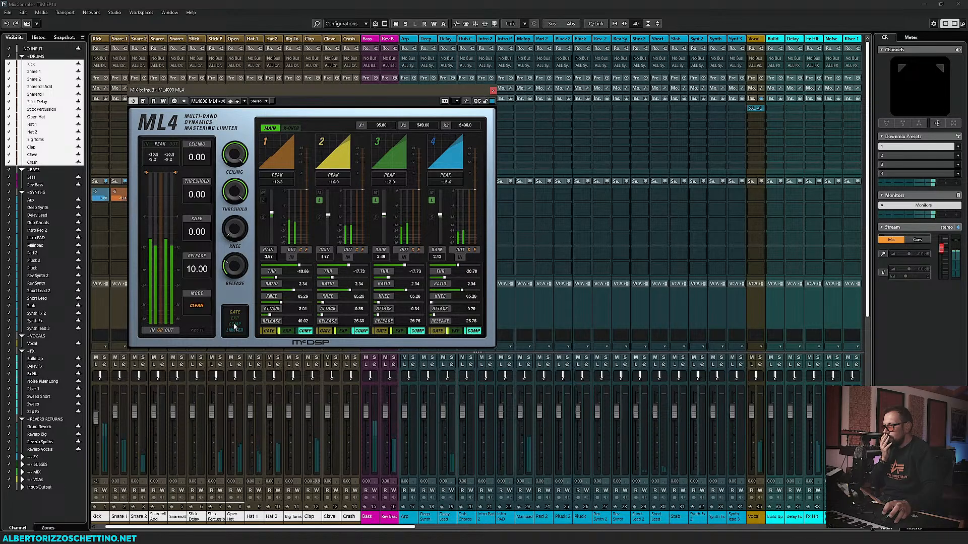
{"action": "left_click", "coordinate": [234, 326]}
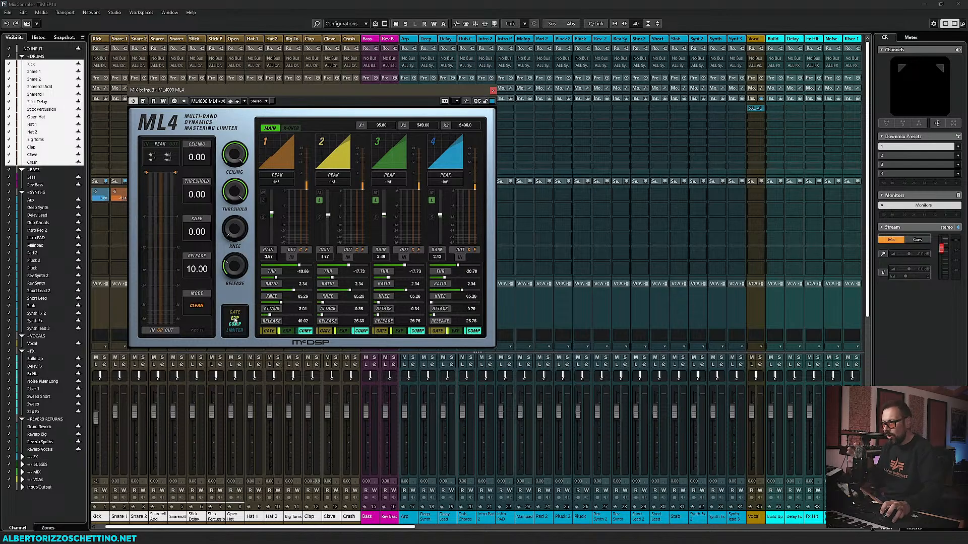
Step: Show the expander settings for all four ML4 bands
{"action": "left_click", "coordinate": [286, 331]}
{"action": "left_click", "coordinate": [343, 331]}
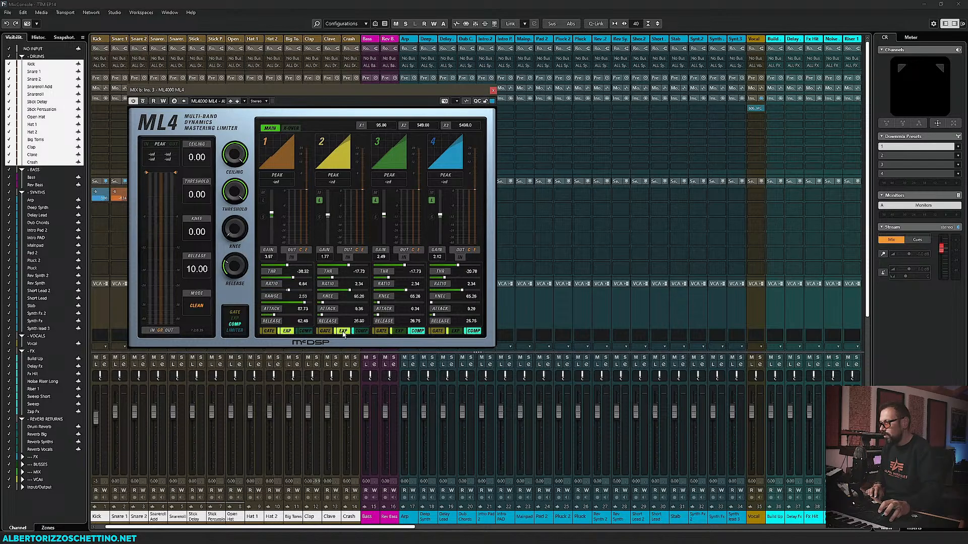
{"action": "left_click", "coordinate": [399, 331]}
{"action": "left_click", "coordinate": [455, 332]}
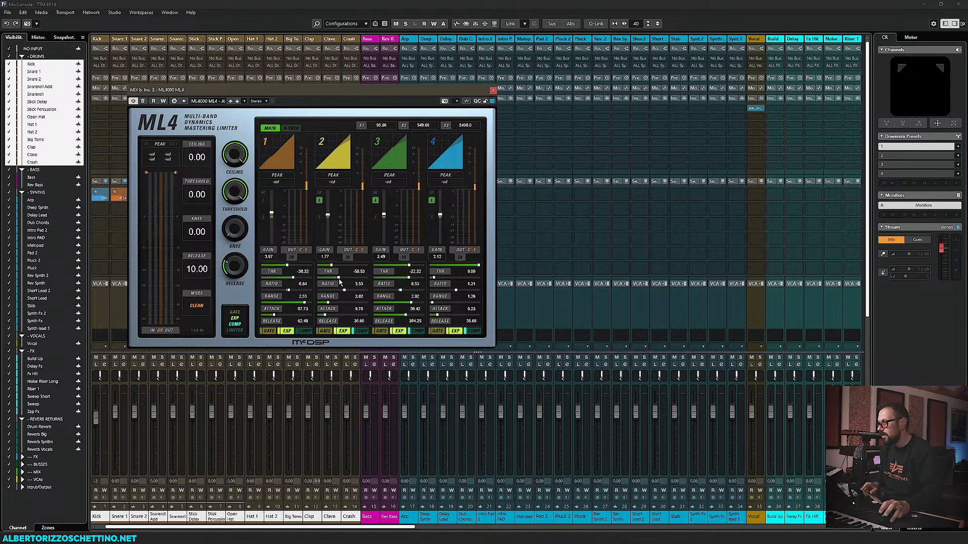
Step: During playback, lower the expander thresholds to about -38.9 on band 3 and about -35.6 on band 4
{"action": "key", "text": "space"}
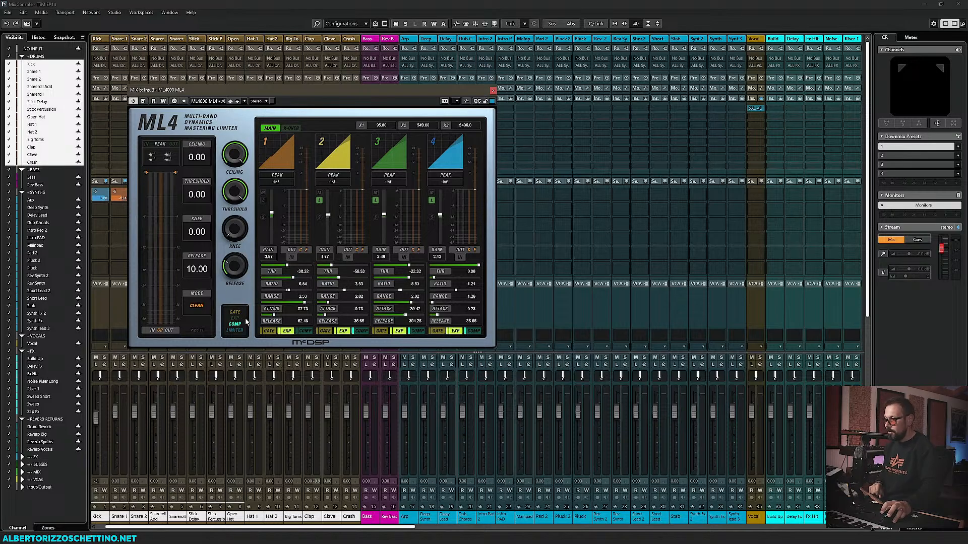
{"action": "key", "text": "space"}
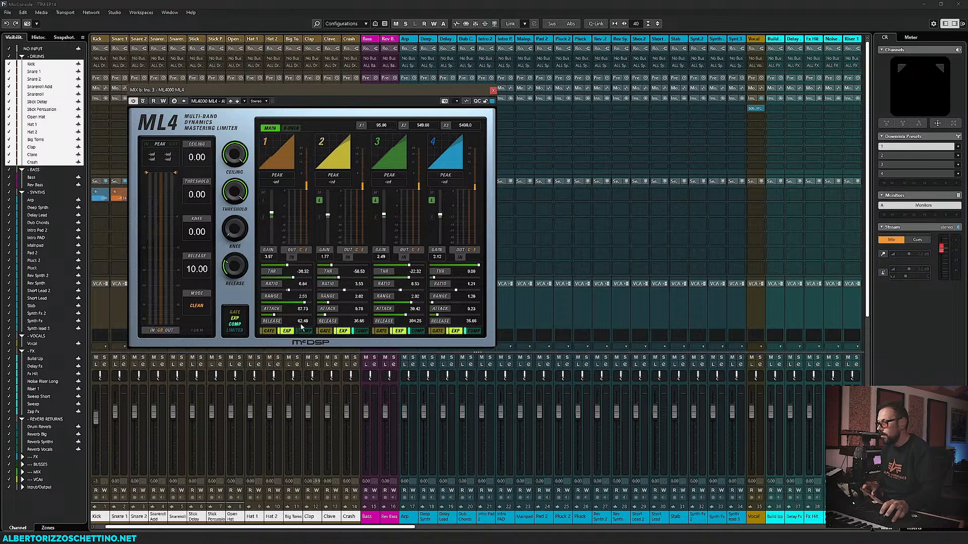
{"action": "key", "text": "space"}
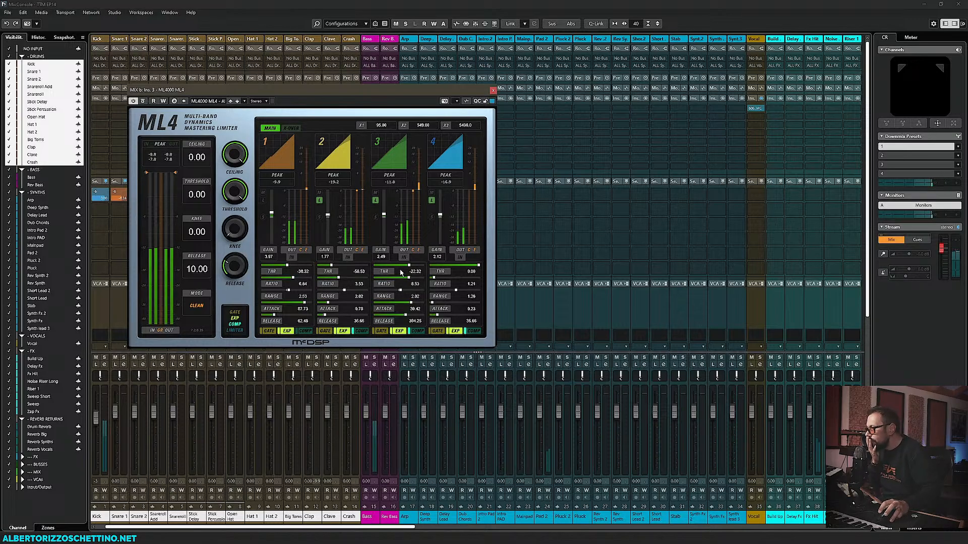
{"action": "mouse_move", "coordinate": [409, 266]}
{"action": "left_mouse_down"}
{"action": "mouse_move", "coordinate": [392, 270]}
{"action": "mouse_move", "coordinate": [400, 270]}
{"action": "left_mouse_up"}
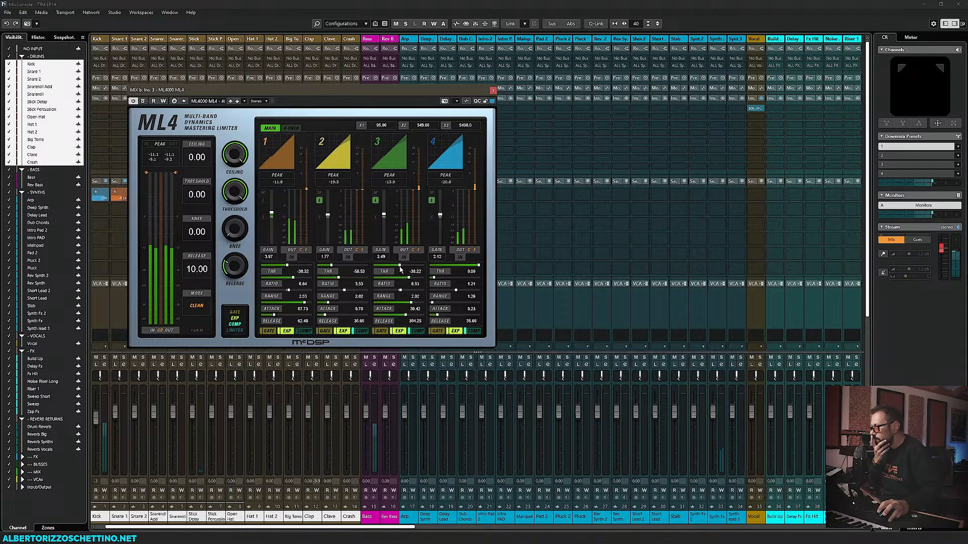
{"action": "left_click_drag", "start_coordinate": [482, 269], "coordinate": [458, 271]}
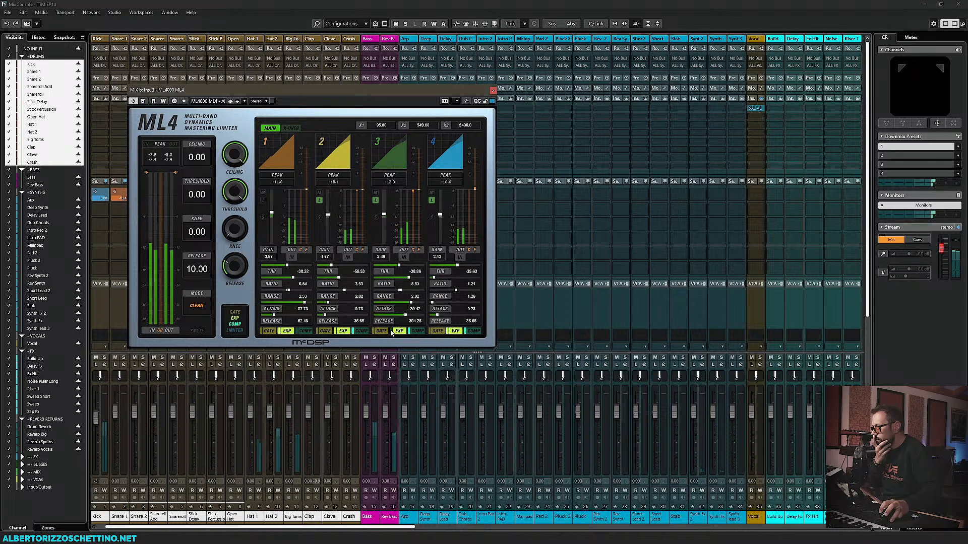
Step: Set the expander thresholds to about -46.49 on band 3 and -26.86 on band 1, raise band 2's, and compare with band 1's expander bypassed
{"action": "left_click_drag", "start_coordinate": [400, 267], "coordinate": [396, 266]}
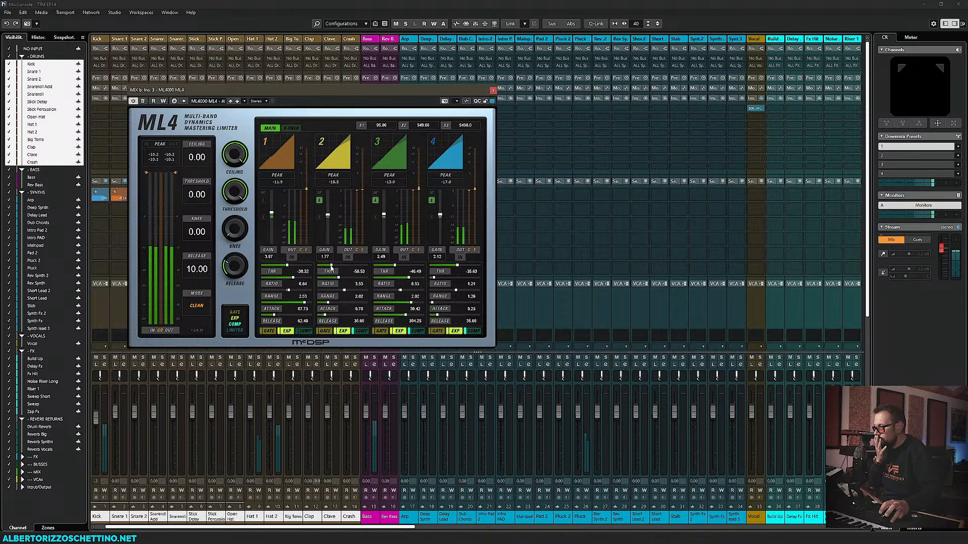
{"action": "left_click_drag", "start_coordinate": [331, 268], "coordinate": [350, 266]}
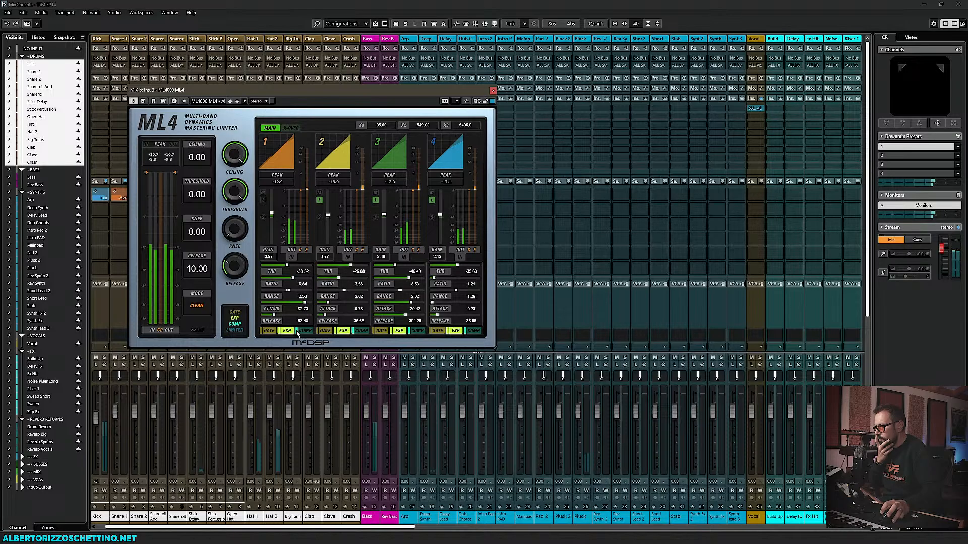
{"action": "left_click_drag", "start_coordinate": [288, 266], "coordinate": [293, 266]}
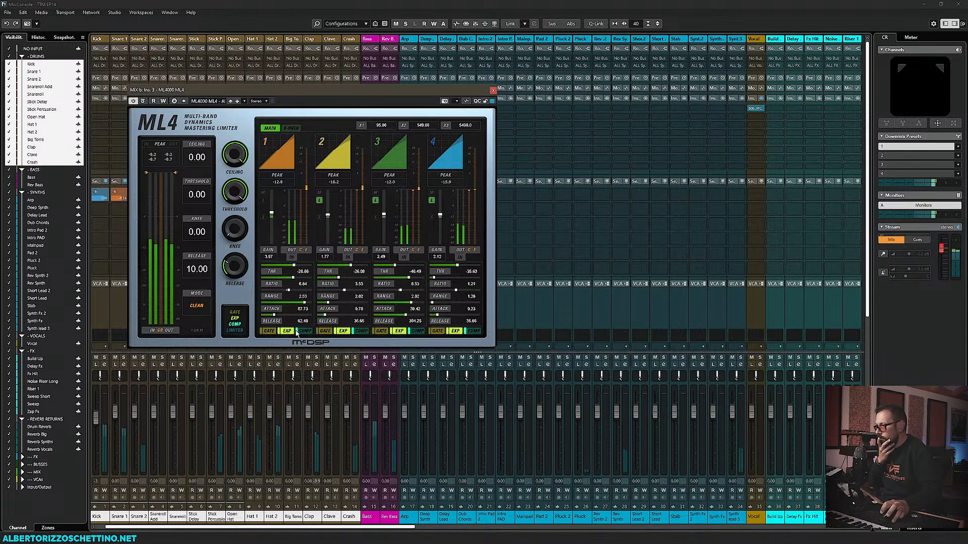
{"action": "left_click", "coordinate": [297, 333]}
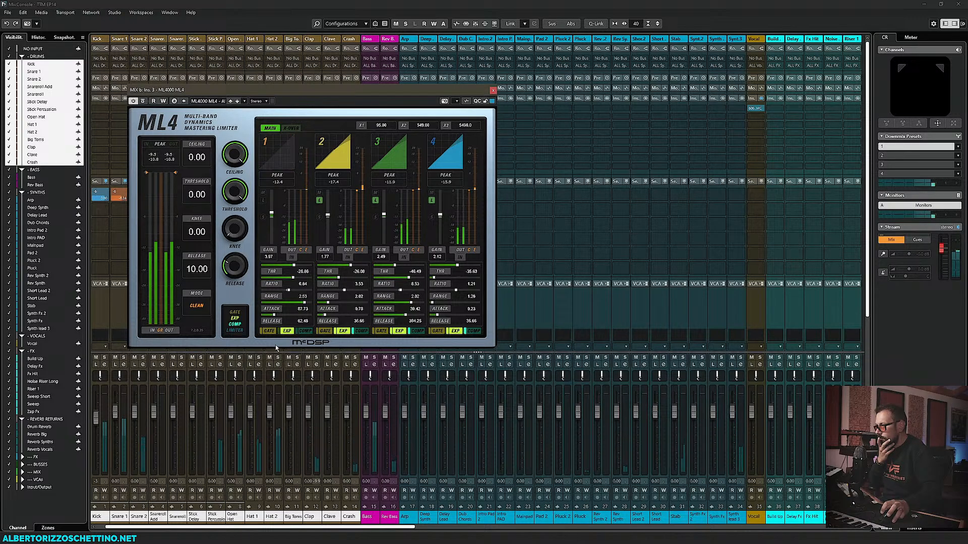
{"action": "left_click", "coordinate": [279, 333]}
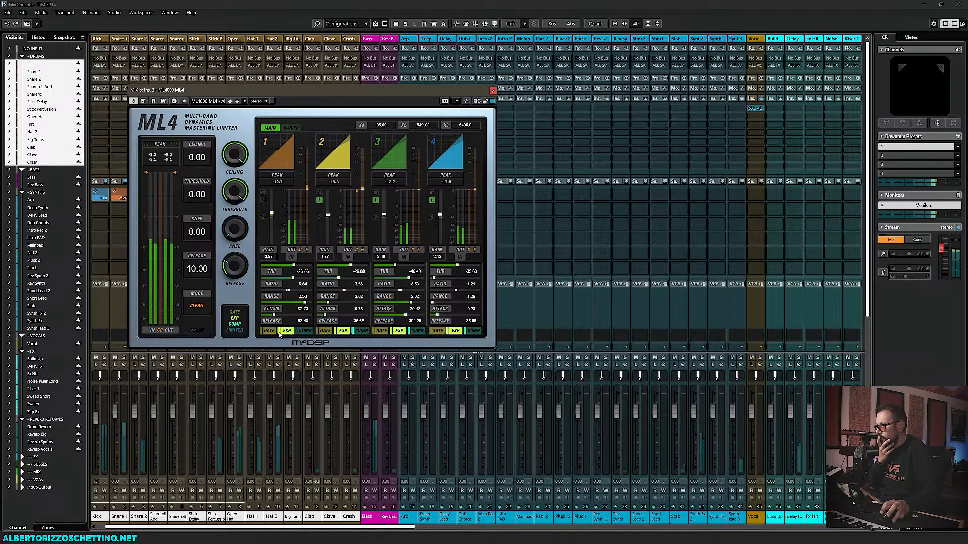
Step: Raise band 1's expander threshold to about -23.68 and its gain to about 4.33, comparing the sound with the expander bypassed and active
{"action": "left_click_drag", "start_coordinate": [293, 266], "coordinate": [304, 267]}
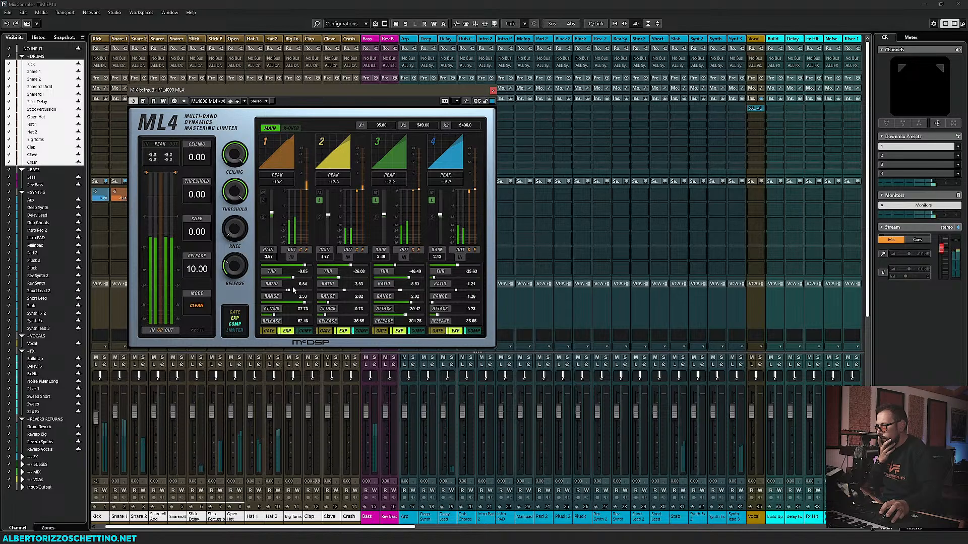
{"action": "left_click_drag", "start_coordinate": [304, 267], "coordinate": [296, 267]}
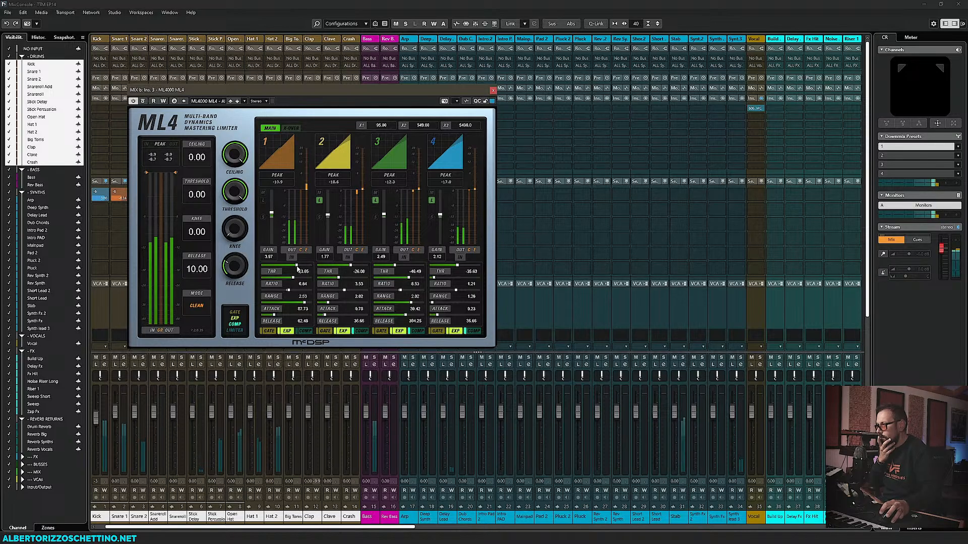
{"action": "scroll", "coordinate": [271, 214], "scroll_direction": "up", "scroll_amount": 2}
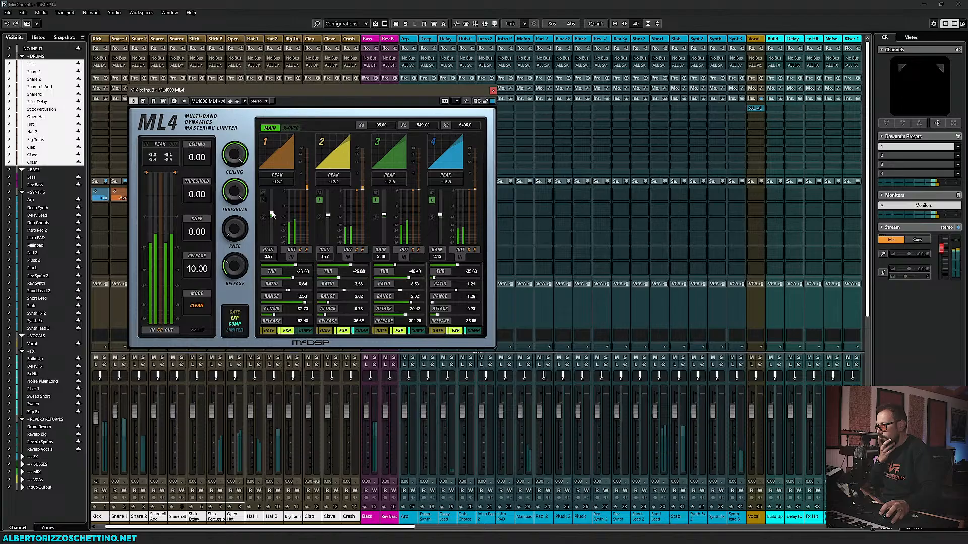
{"action": "scroll", "coordinate": [271, 214], "scroll_direction": "down", "scroll_amount": 2}
{"action": "left_click", "coordinate": [279, 332]}
{"action": "left_click", "coordinate": [278, 333]}
{"action": "scroll", "coordinate": [272, 215], "scroll_direction": "up", "scroll_amount": 2}
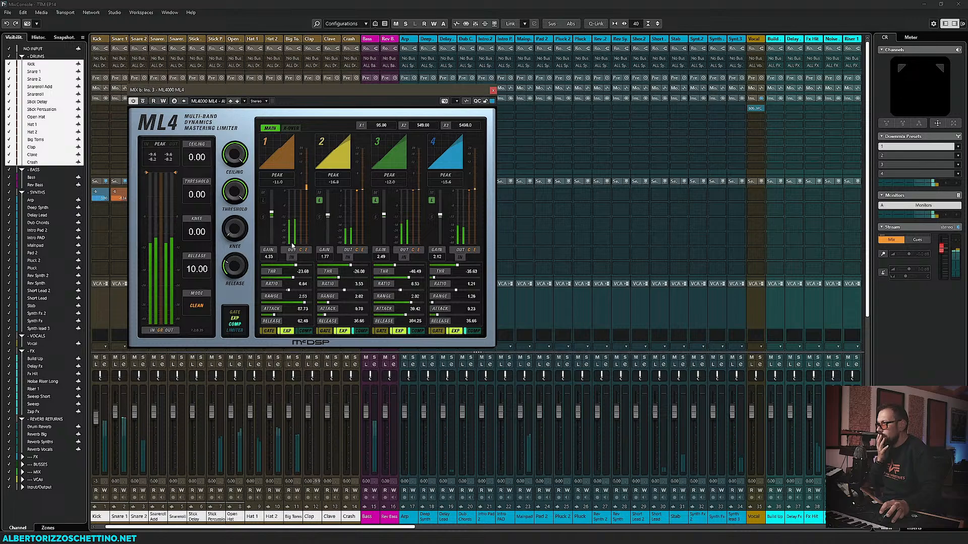
{"action": "left_click", "coordinate": [284, 333]}
{"action": "left_click", "coordinate": [285, 333]}
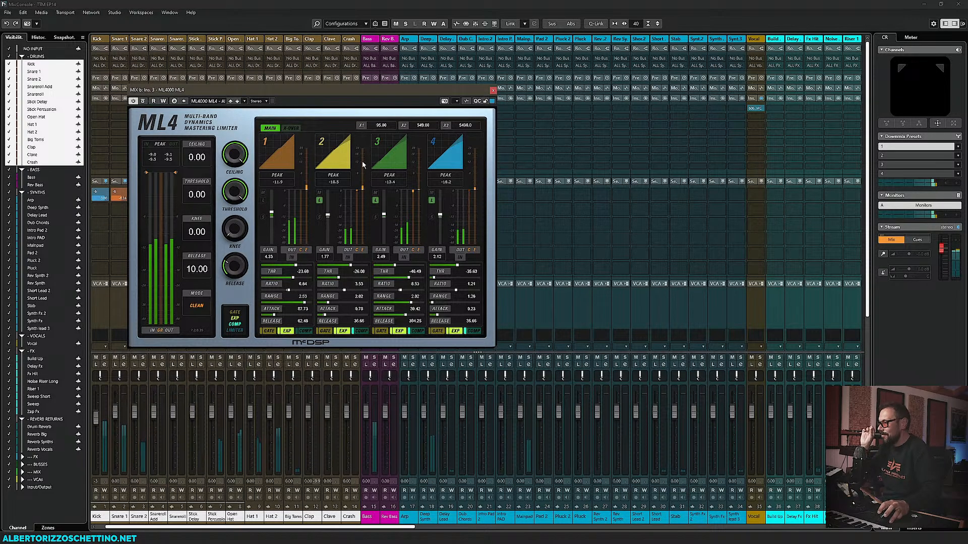
Step: Set the ML4's first crossover frequency to 105.00 and compare band 1 with its expander bypassed and active
{"action": "left_click_drag", "start_coordinate": [380, 128], "coordinate": [380, 129]}
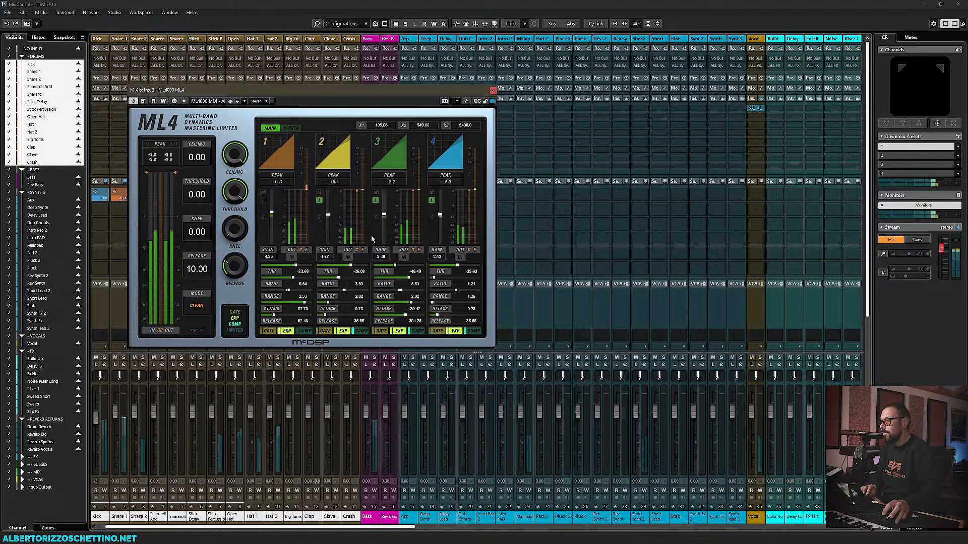
{"action": "left_click", "coordinate": [280, 334]}
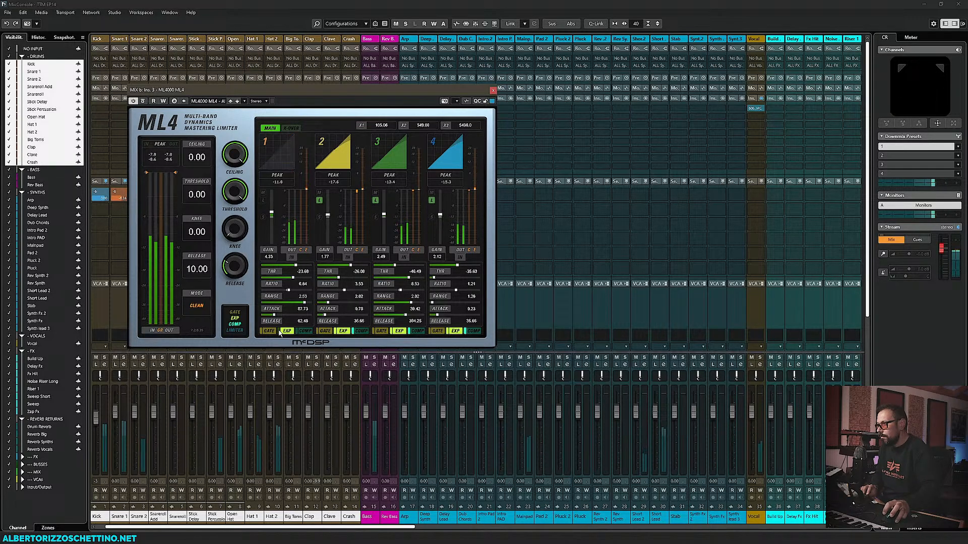
{"action": "left_click", "coordinate": [280, 331]}
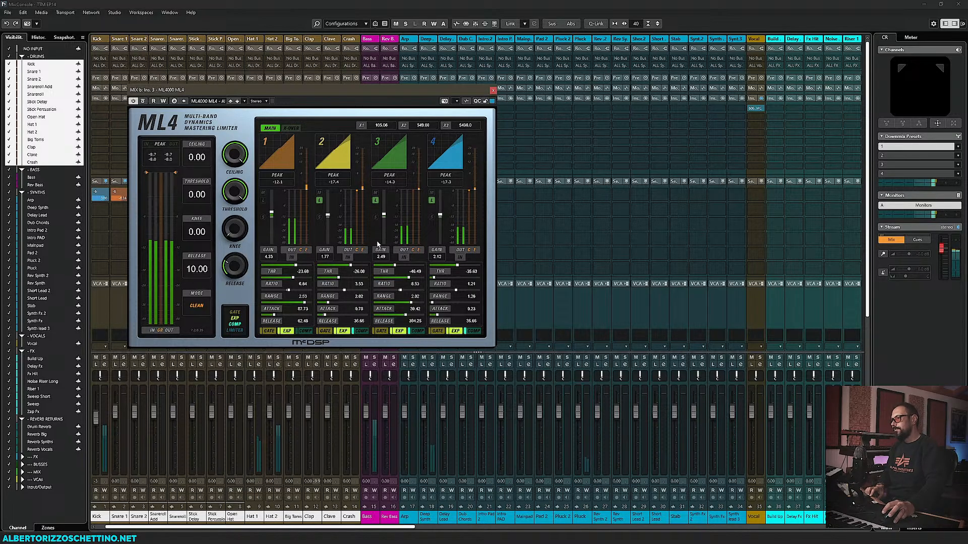
Step: Raise band 3's gain to about 2.80 and fine-tune band 4's gain during playback
{"action": "left_click_drag", "start_coordinate": [383, 214], "coordinate": [384, 215]}
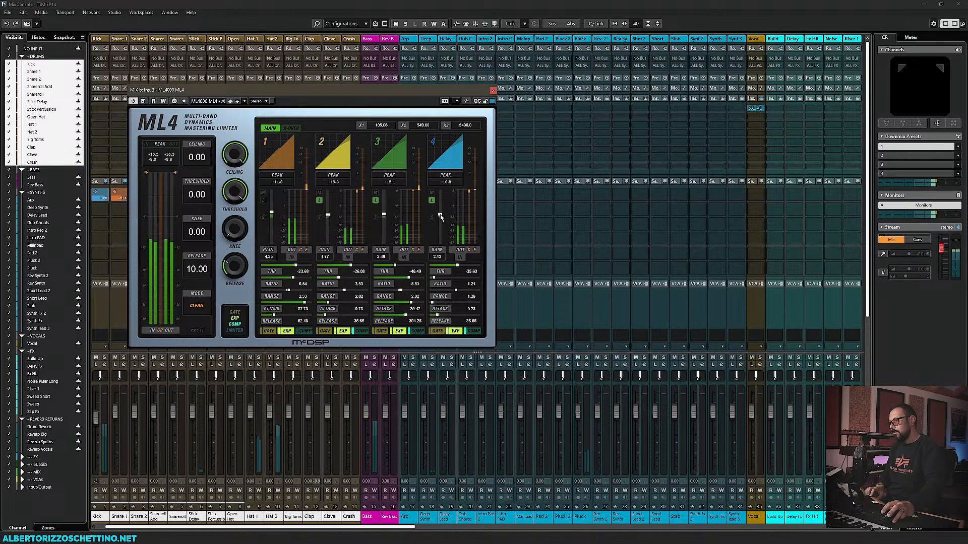
{"action": "left_click_drag", "start_coordinate": [440, 215], "coordinate": [384, 215]}
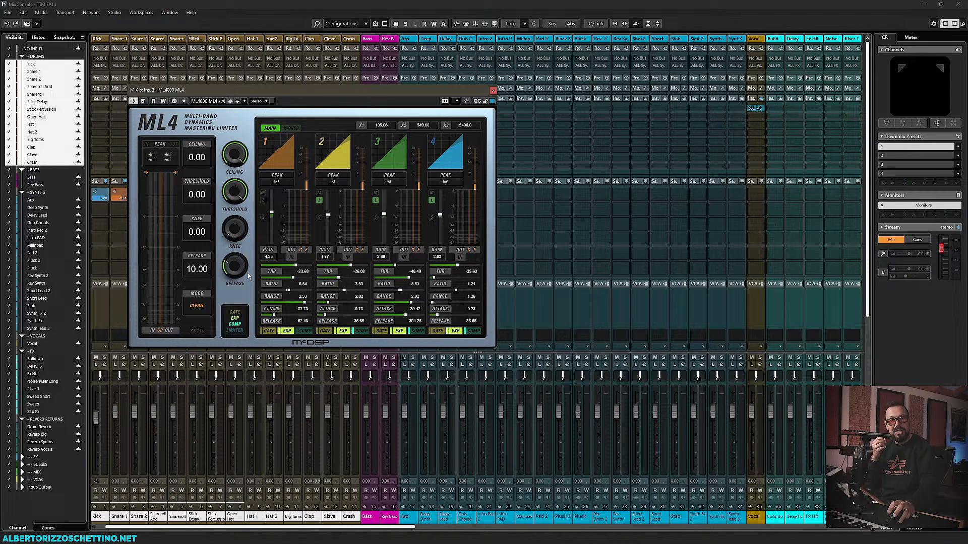
Step: Check the ML1 limiter on the MIX c bus, close it, and reopen the ML4 on MIX b
{"action": "left_click_drag", "start_coordinate": [289, 95], "coordinate": [298, 95]}
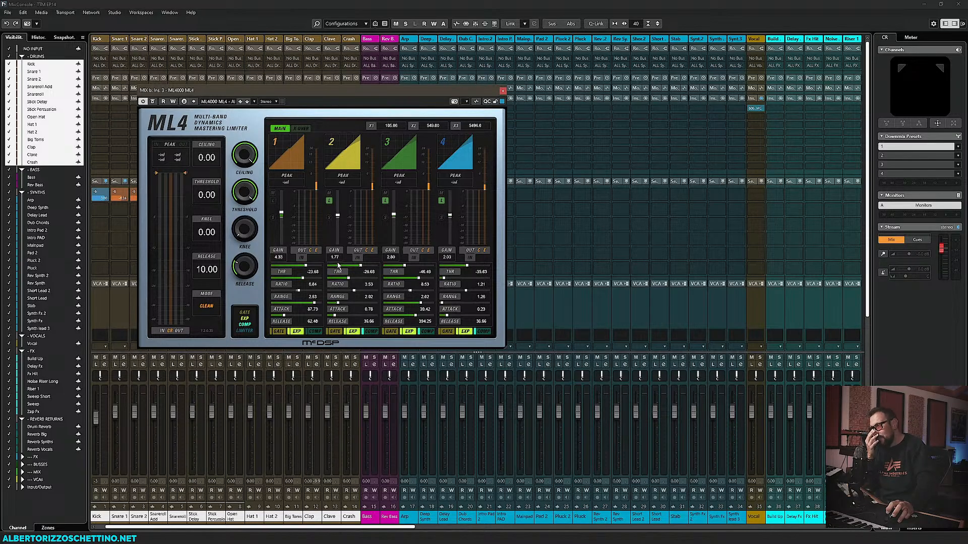
{"action": "left_click", "coordinate": [503, 91]}
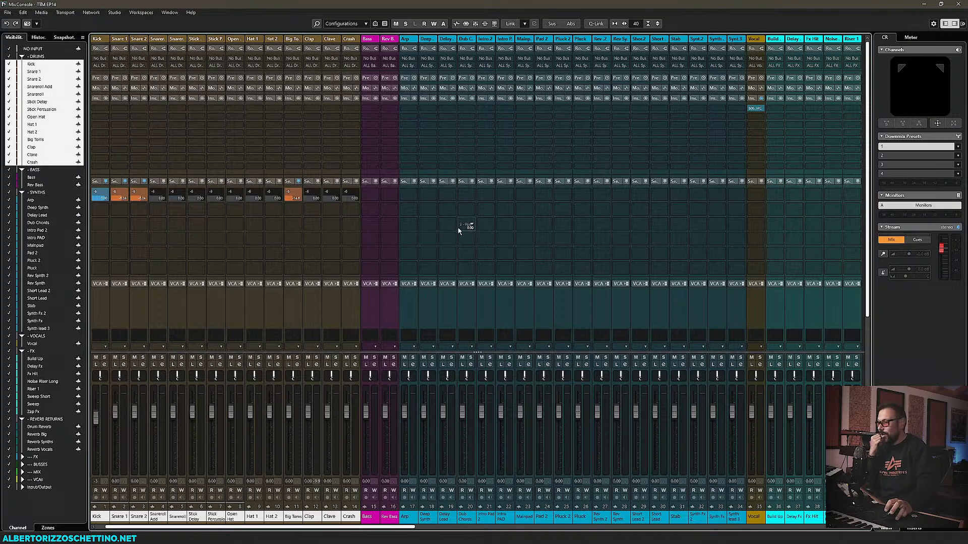
{"action": "left_click", "coordinate": [636, 527]}
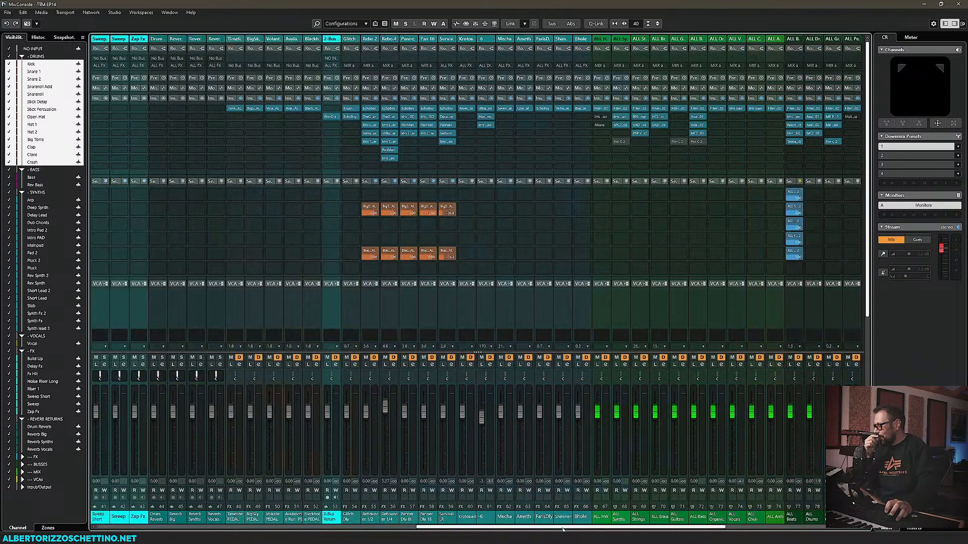
{"action": "left_click_drag", "start_coordinate": [636, 527], "coordinate": [685, 526]}
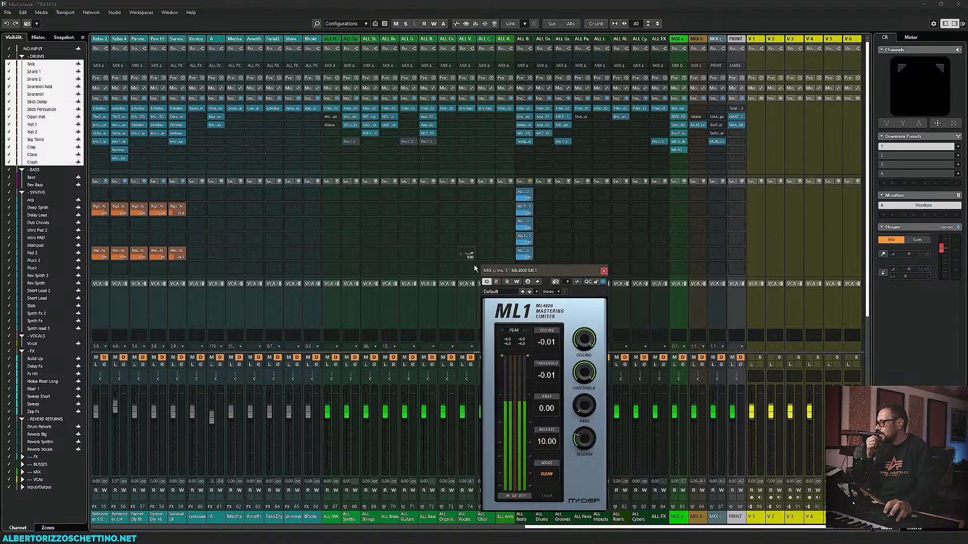
{"action": "left_click", "coordinate": [602, 266]}
{"action": "mouse_move", "coordinate": [697, 127]}
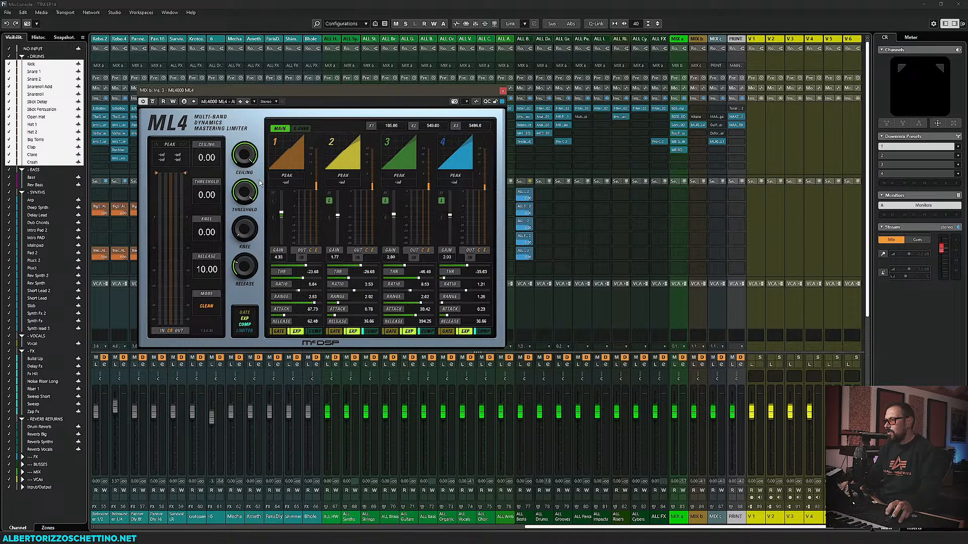
{"action": "key", "text": "F3"}
{"action": "key", "text": "F3"}
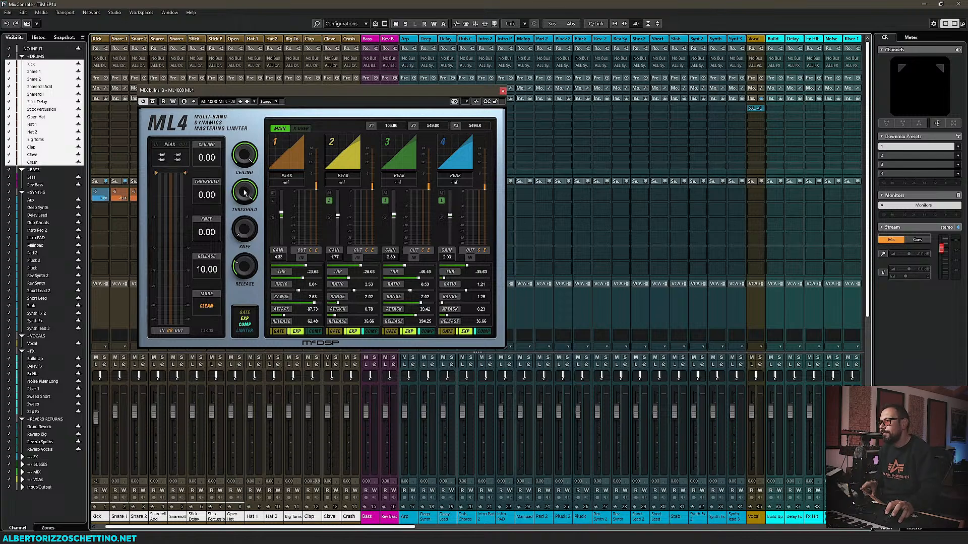
Step: Try the ML4's limiter during playback with a ceiling of about -10.30 and a threshold of about -10.97, and reset both to 0.00
{"action": "key", "text": "space"}
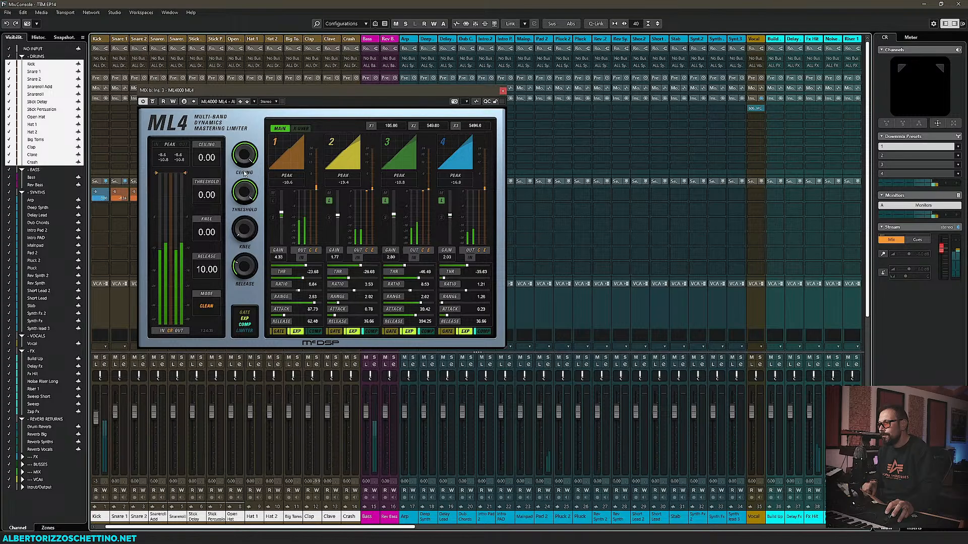
{"action": "left_click_drag", "start_coordinate": [244, 158], "coordinate": [239, 193]}
{"action": "left_click_drag", "start_coordinate": [242, 198], "coordinate": [240, 229]}
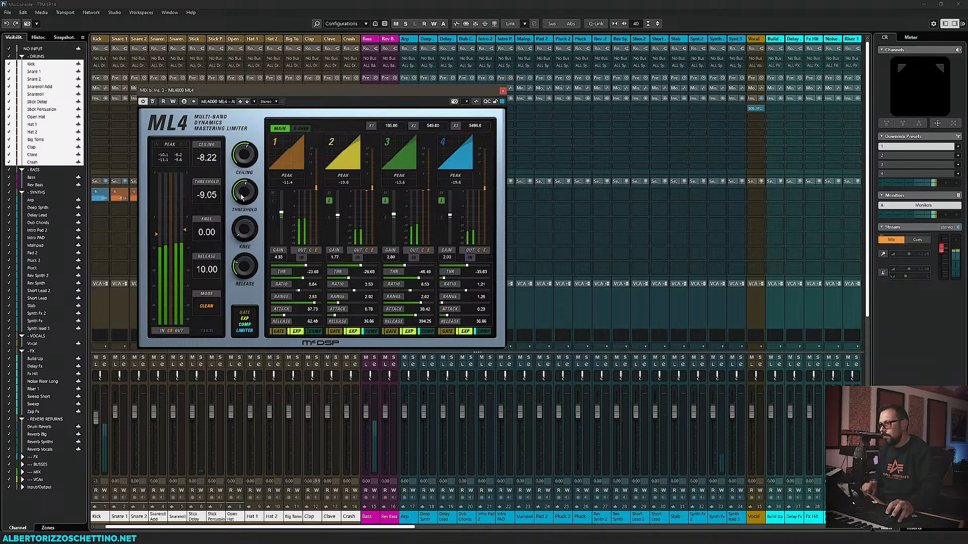
{"action": "left_click_drag", "start_coordinate": [241, 197], "coordinate": [241, 198]}
{"action": "left_click", "coordinate": [244, 332]}
{"action": "left_click", "coordinate": [244, 332]}
{"action": "left_click_drag", "start_coordinate": [243, 195], "coordinate": [243, 195]}
{"action": "mouse_move", "coordinate": [243, 159]}
{"action": "left_mouse_down"}
{"action": "mouse_move", "coordinate": [240, 196]}
{"action": "mouse_move", "coordinate": [239, 172]}
{"action": "left_mouse_up"}
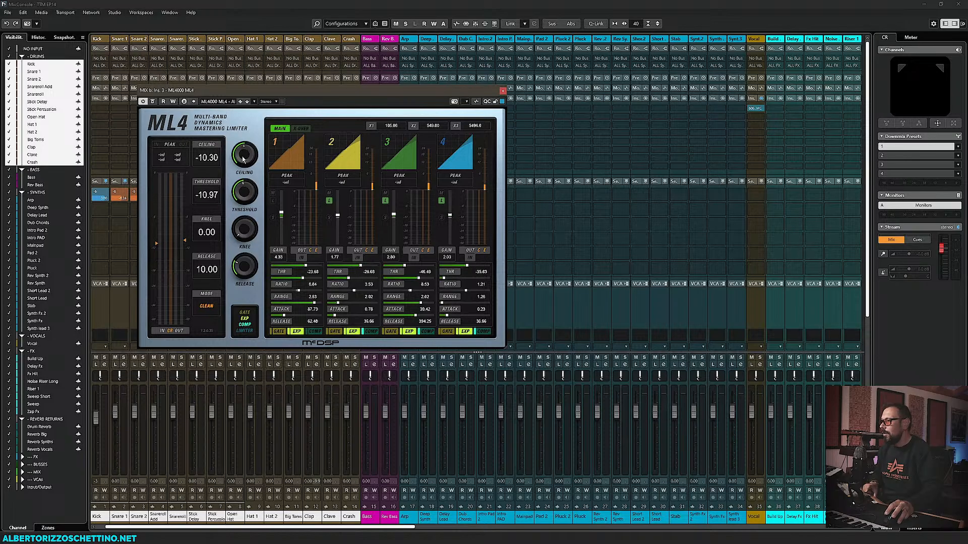
{"action": "left_click_drag", "start_coordinate": [243, 157], "coordinate": [257, 51]}
{"action": "left_click_drag", "start_coordinate": [246, 191], "coordinate": [261, 14]}
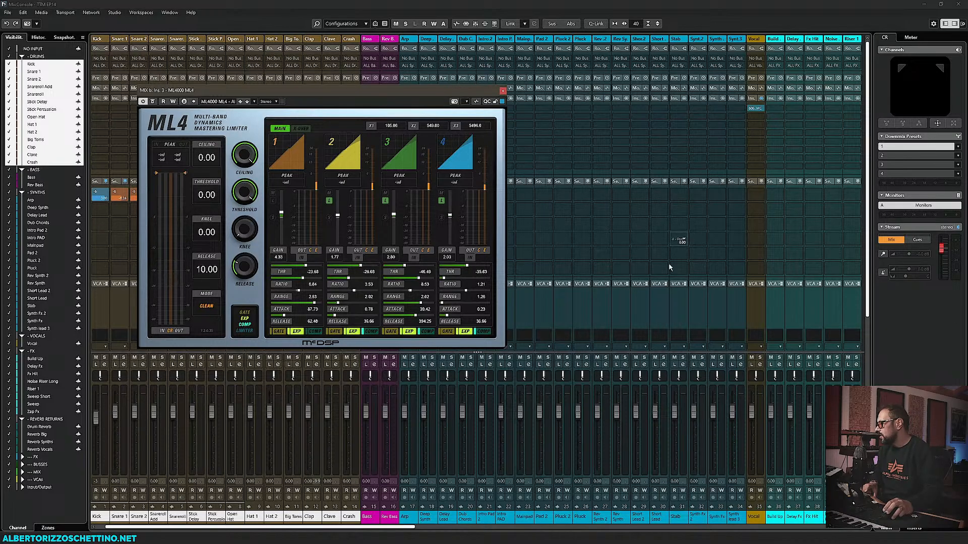
Step: Open the ML1 limiter on the MIX c bus and place its window beside the ML4
{"action": "left_click", "coordinate": [717, 528]}
{"action": "left_click_drag", "start_coordinate": [717, 528], "coordinate": [778, 528]}
{"action": "left_click", "coordinate": [780, 523]}
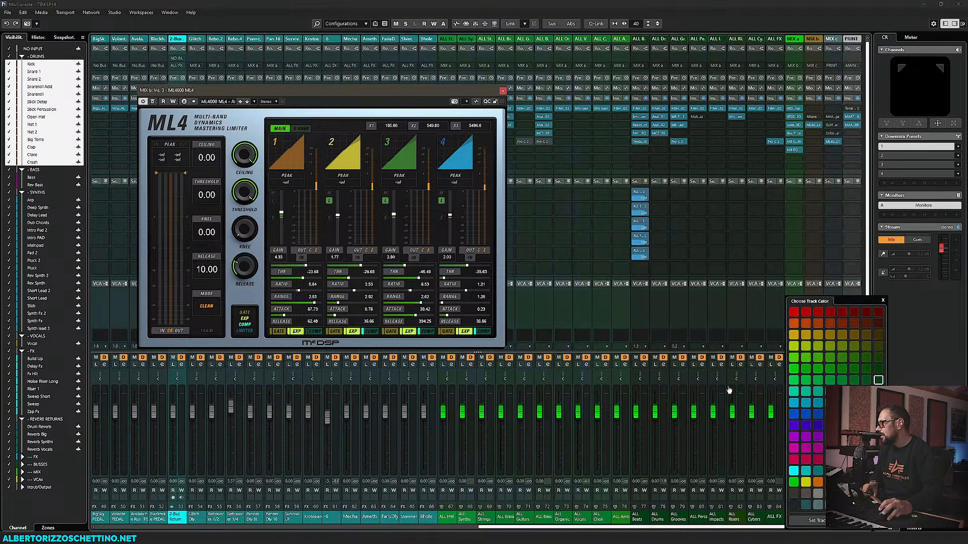
{"action": "left_click", "coordinate": [832, 141]}
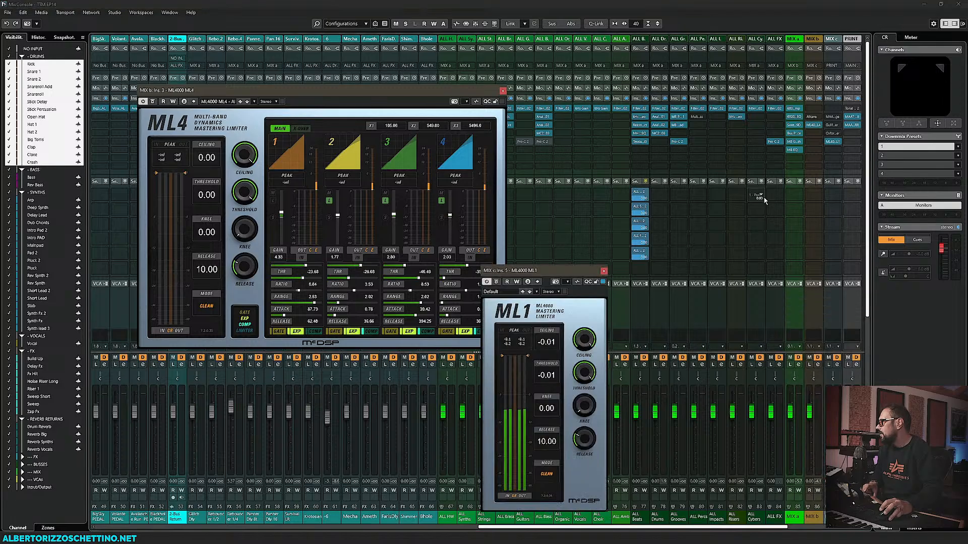
{"action": "left_click_drag", "start_coordinate": [504, 270], "coordinate": [388, 198]}
{"action": "left_click", "coordinate": [151, 88]}
{"action": "left_click_drag", "start_coordinate": [151, 88], "coordinate": [34, 82]}
{"action": "left_click_drag", "start_coordinate": [421, 197], "coordinate": [455, 97]}
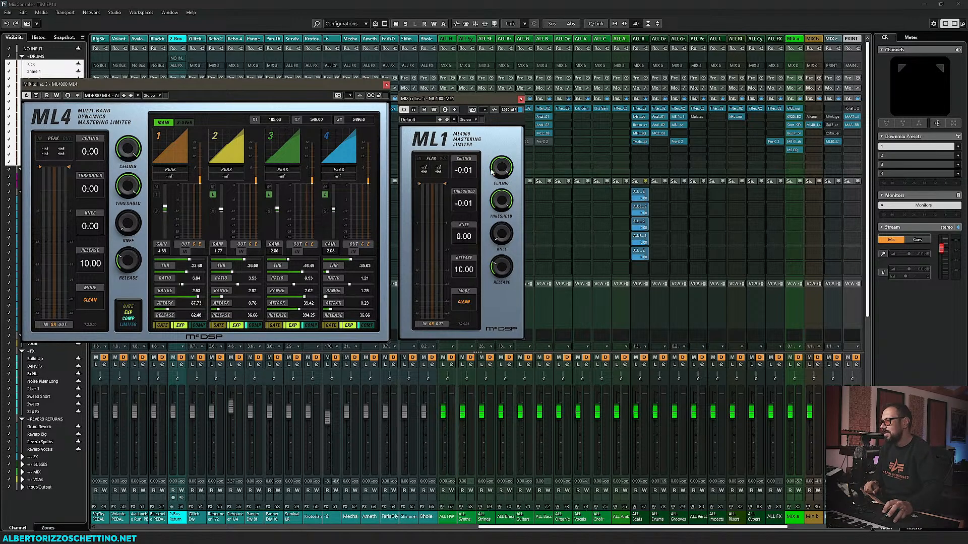
Step: Activate the ML1's side-chain, start playback, and set the limiter's ceiling and threshold to -10.00
{"action": "left_click", "coordinate": [445, 109]}
{"action": "key", "text": "space"}
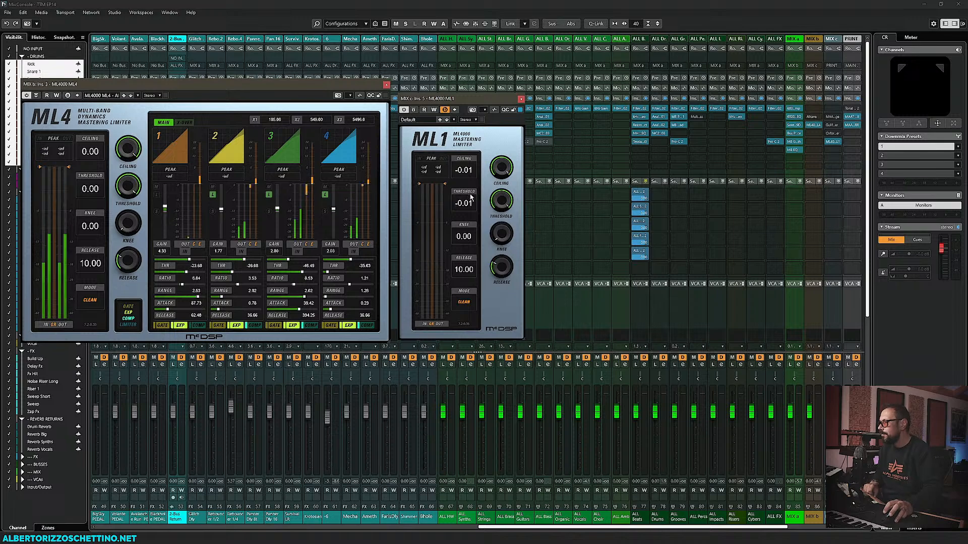
{"action": "left_click", "coordinate": [464, 170]}
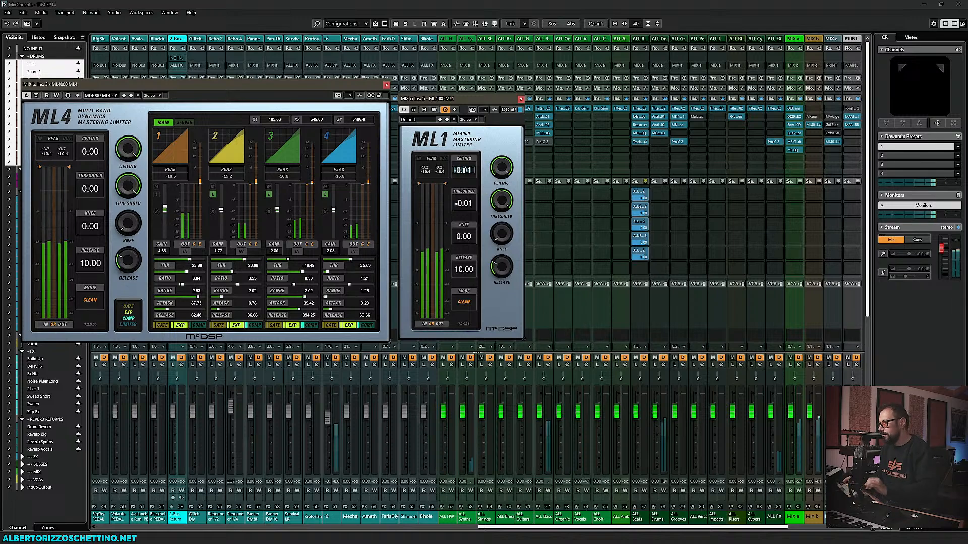
{"action": "type", "text": "-10"}
{"action": "key", "text": "Return"}
{"action": "left_click", "coordinate": [461, 204]}
{"action": "type", "text": "-10"}
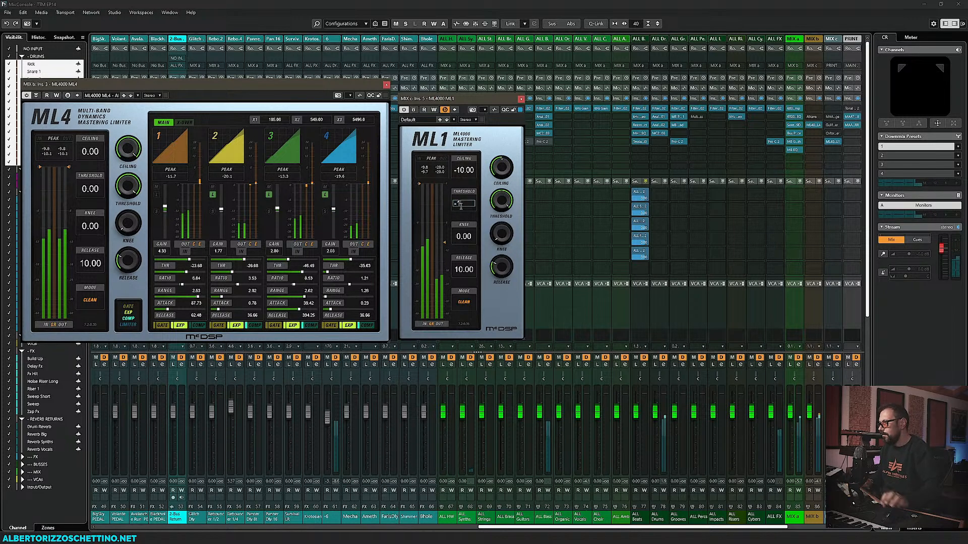
{"action": "key", "text": "Return"}
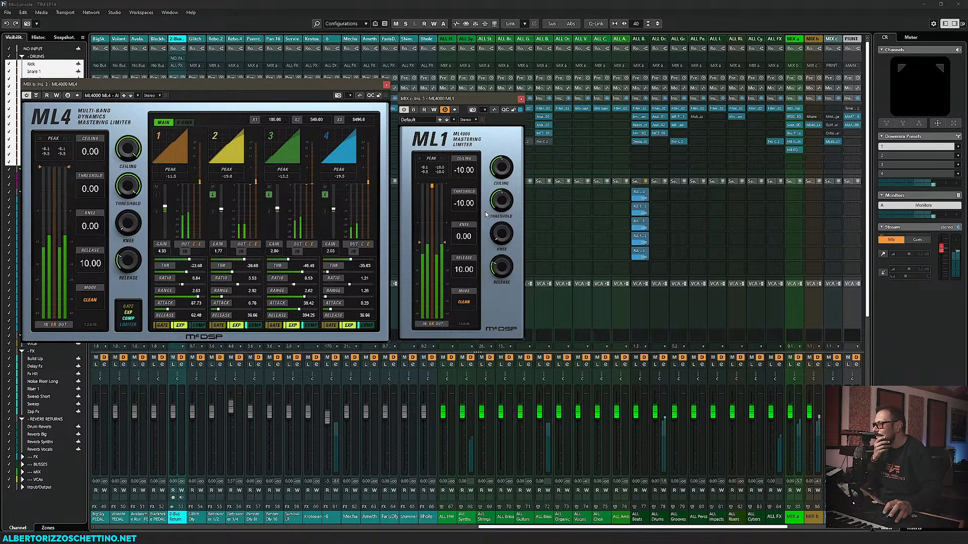
Step: Switch the ML1's limiting mode to Loud and lengthen its release to about 84.57
{"action": "left_click", "coordinate": [464, 302]}
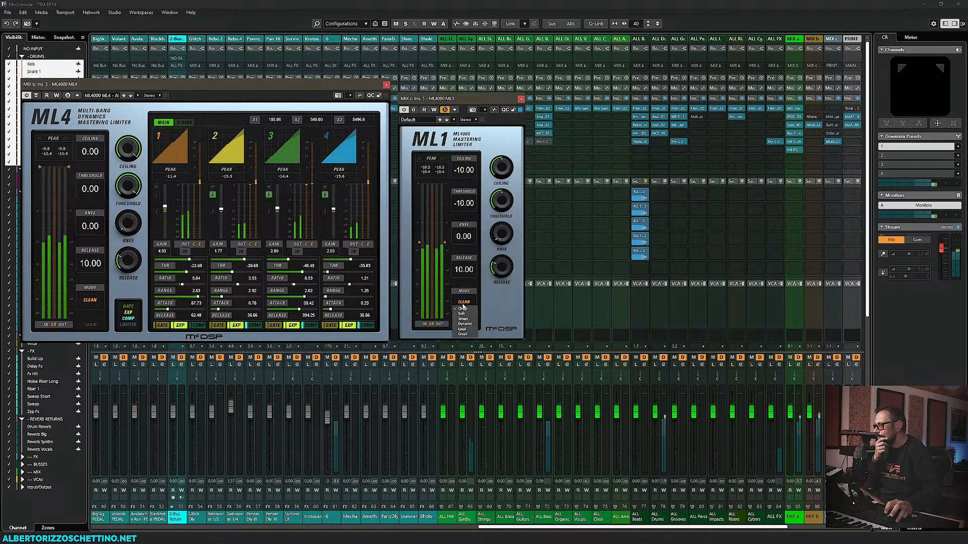
{"action": "left_click", "coordinate": [463, 329]}
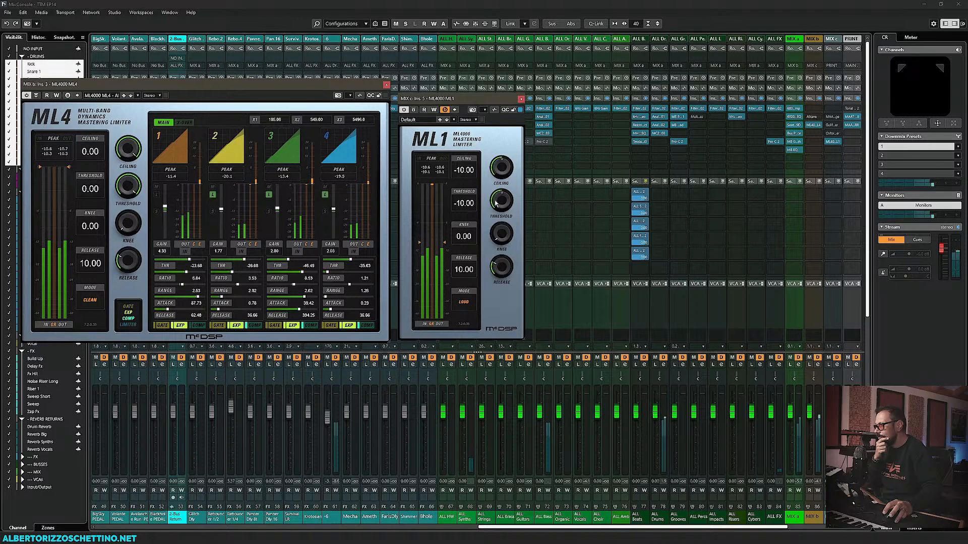
{"action": "left_click_drag", "start_coordinate": [501, 275], "coordinate": [503, 238]}
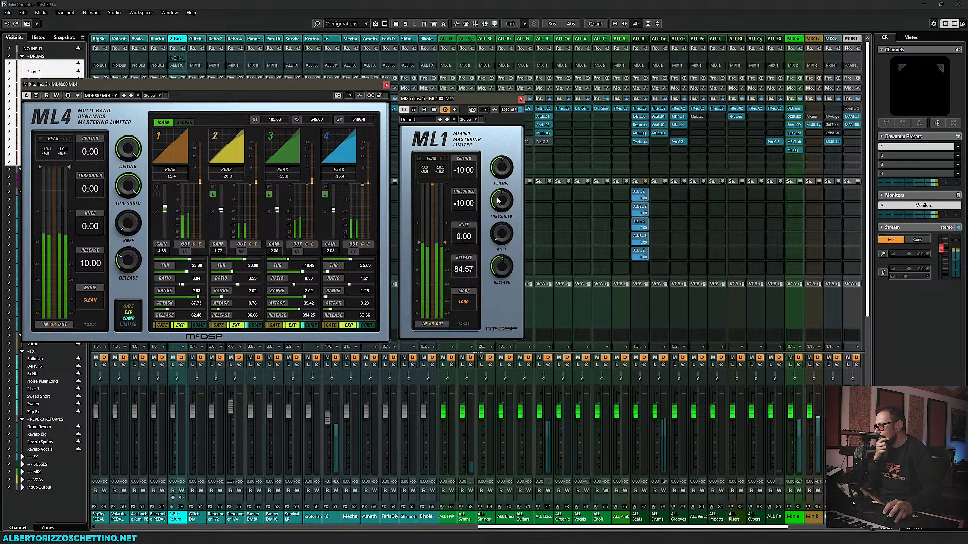
Step: Set the ML1's ceiling to about -9.29 and threshold to about -9.86, and compare Dynamic, Clean and Loud modes before choosing Smart
{"action": "mouse_move", "coordinate": [498, 201]}
{"action": "left_mouse_down"}
{"action": "mouse_move", "coordinate": [498, 169]}
{"action": "mouse_move", "coordinate": [497, 206]}
{"action": "left_mouse_up"}
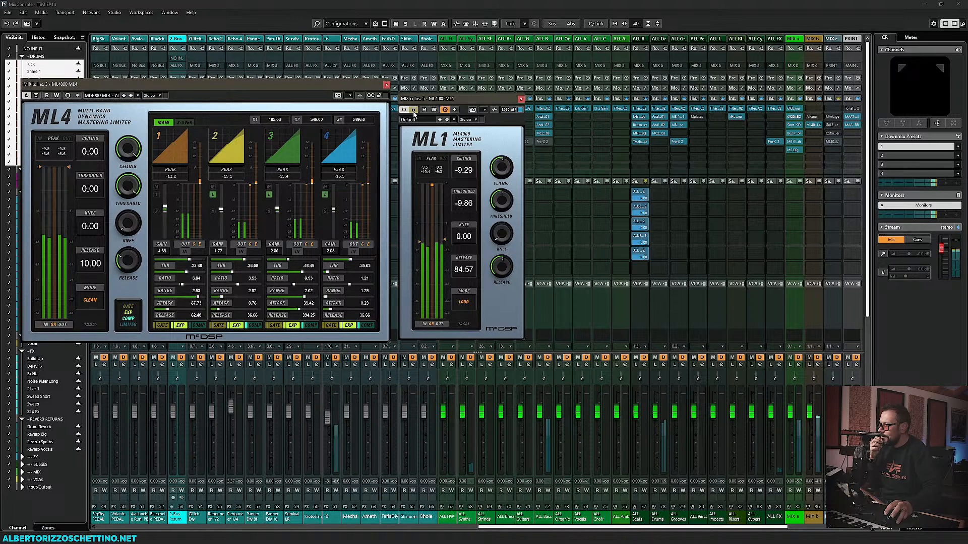
{"action": "left_click", "coordinate": [466, 303]}
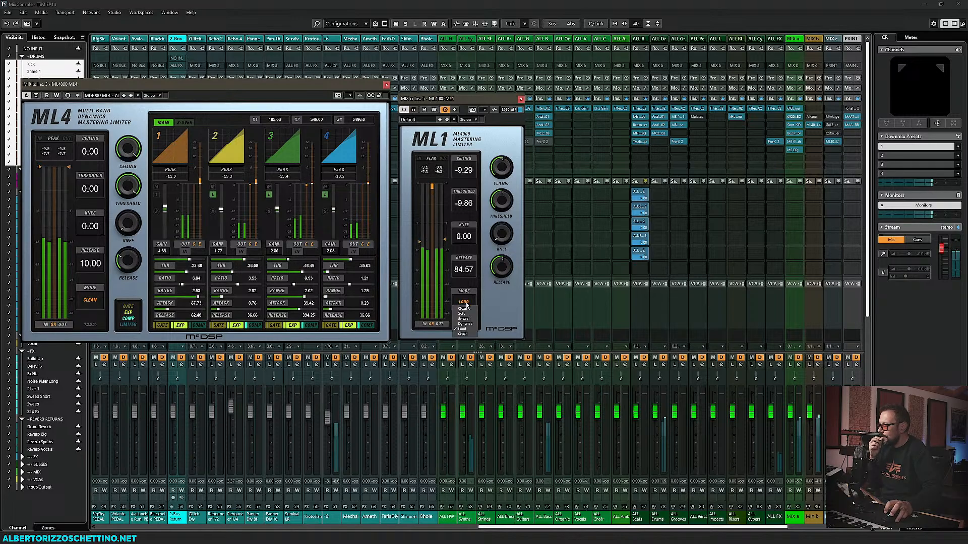
{"action": "left_click", "coordinate": [464, 324]}
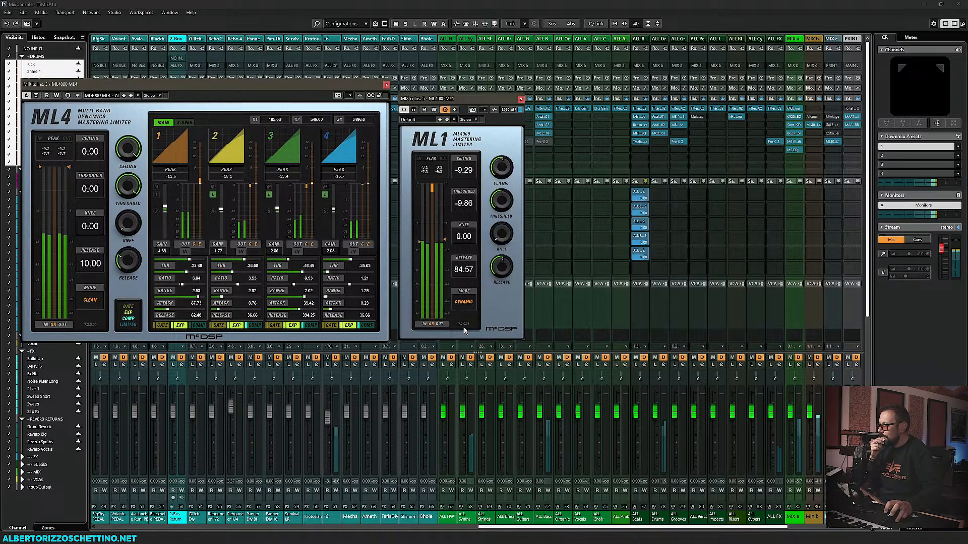
{"action": "left_click", "coordinate": [464, 302]}
{"action": "left_click", "coordinate": [464, 304]}
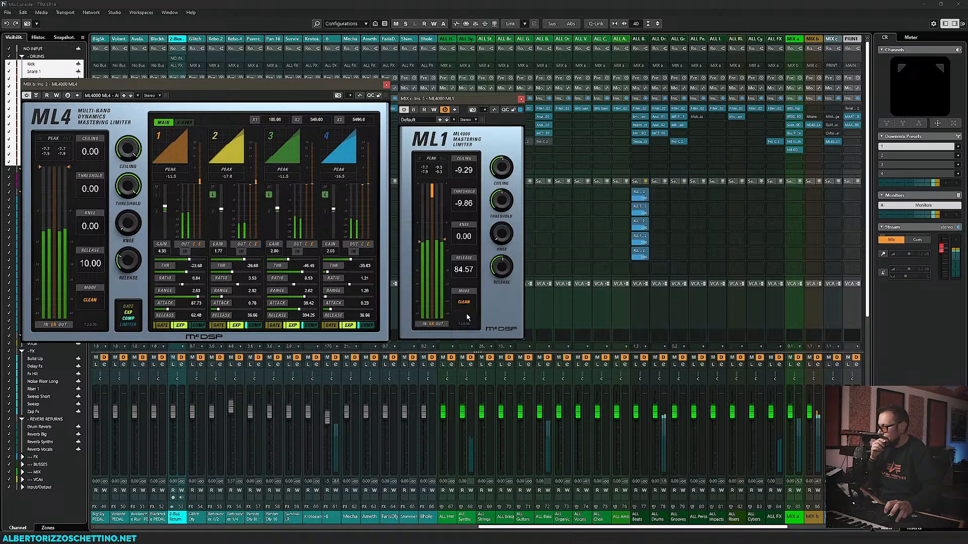
{"action": "left_click", "coordinate": [467, 304]}
{"action": "left_click", "coordinate": [470, 331]}
{"action": "left_click", "coordinate": [462, 303]}
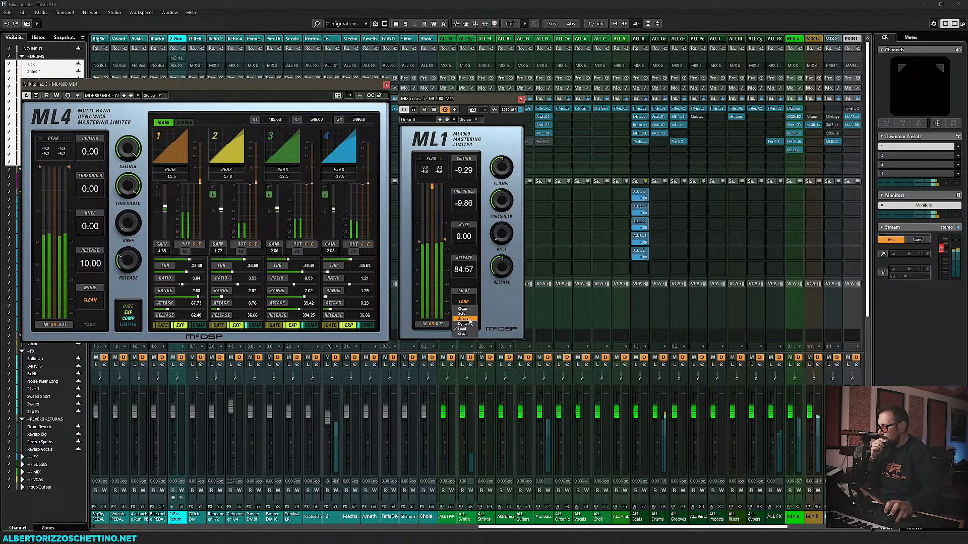
{"action": "left_click", "coordinate": [469, 320]}
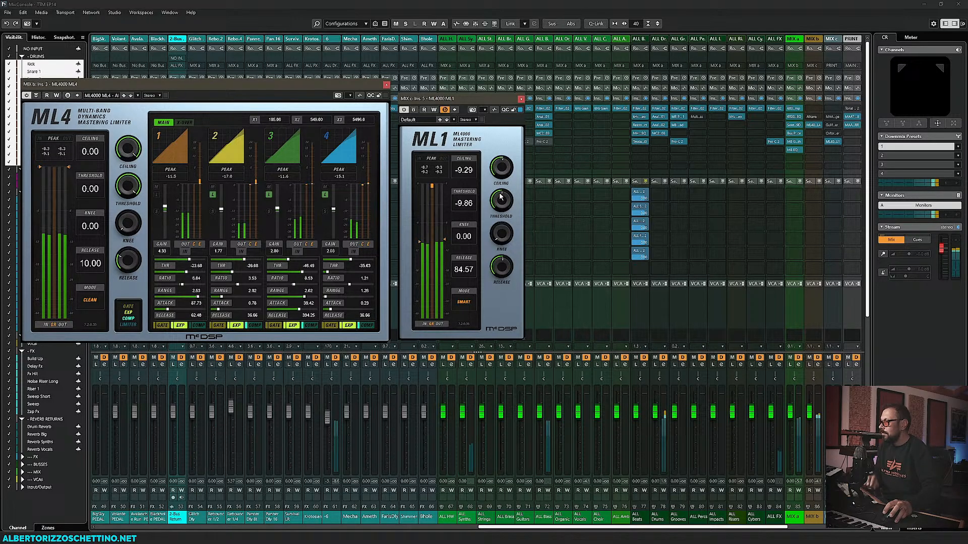
Step: Fine-tune the ML1's ceiling to about -8.77 and its threshold to about -9.22 during playback
{"action": "mouse_move", "coordinate": [501, 198]}
{"action": "left_mouse_down"}
{"action": "mouse_move", "coordinate": [498, 168]}
{"action": "mouse_move", "coordinate": [501, 198]}
{"action": "left_mouse_up"}
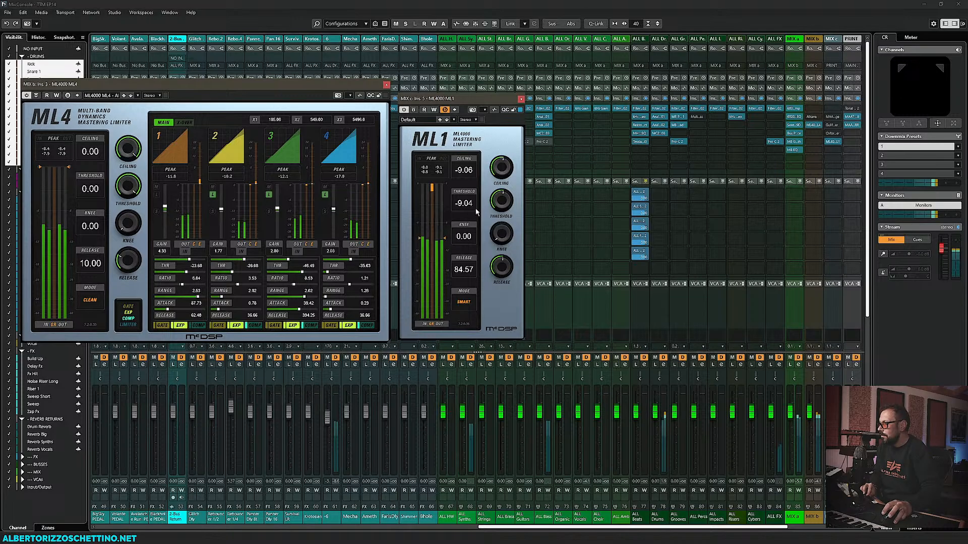
{"action": "left_click_drag", "start_coordinate": [500, 203], "coordinate": [499, 204]}
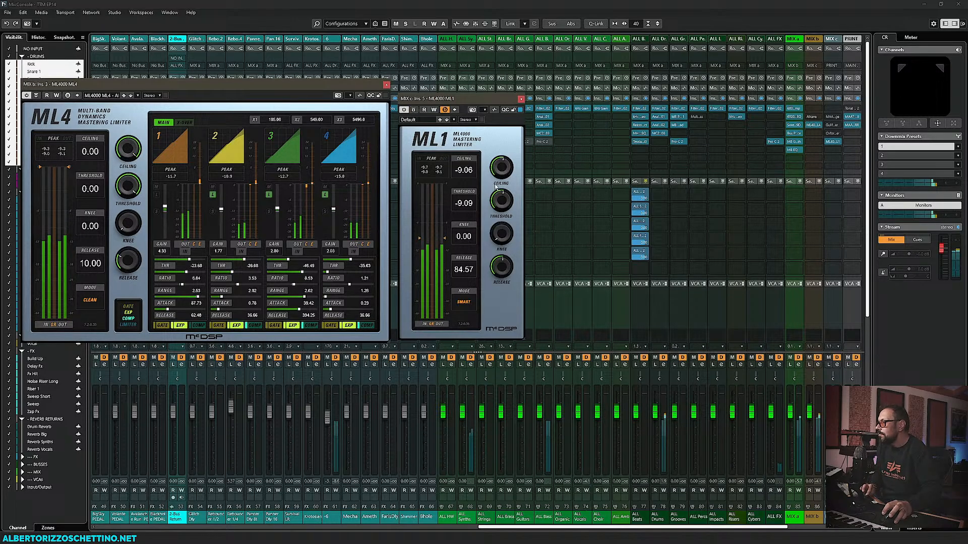
{"action": "left_click_drag", "start_coordinate": [502, 203], "coordinate": [502, 204]}
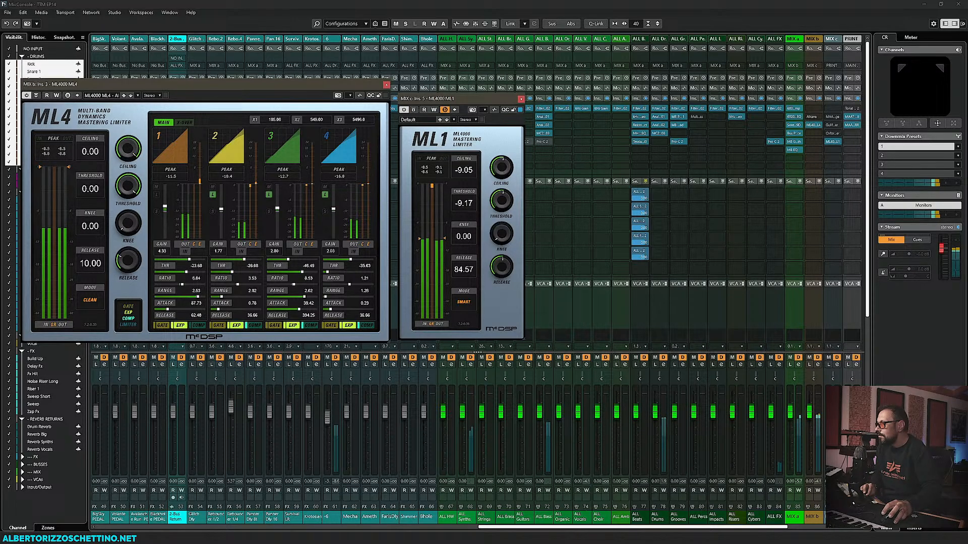
{"action": "left_click_drag", "start_coordinate": [502, 167], "coordinate": [501, 166]}
{"action": "left_click_drag", "start_coordinate": [502, 206], "coordinate": [502, 209]}
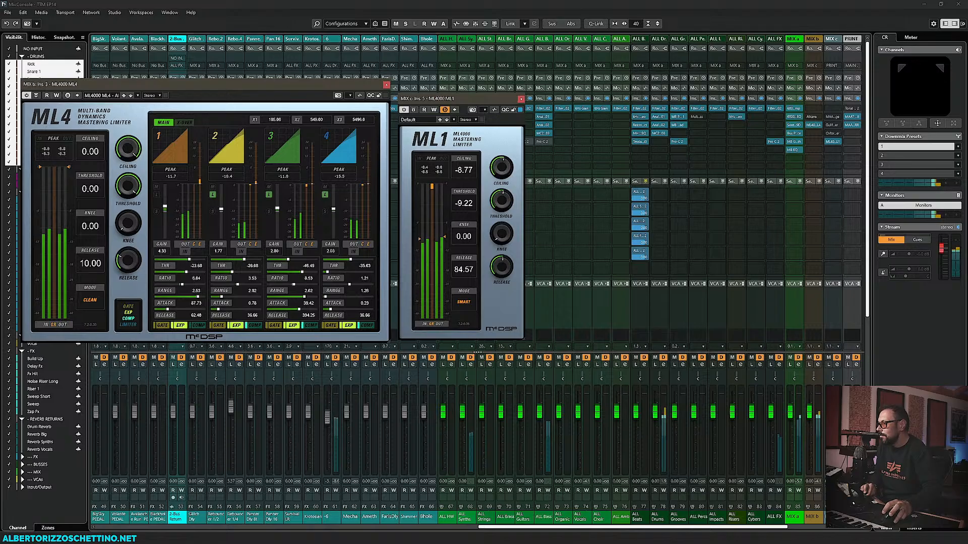
Step: Shorten the ML1's release to about 17.25 and compare the limiter bypassed and active
{"action": "left_click", "coordinate": [415, 110]}
{"action": "left_click_drag", "start_coordinate": [500, 264], "coordinate": [501, 277]}
{"action": "left_click", "coordinate": [414, 110]}
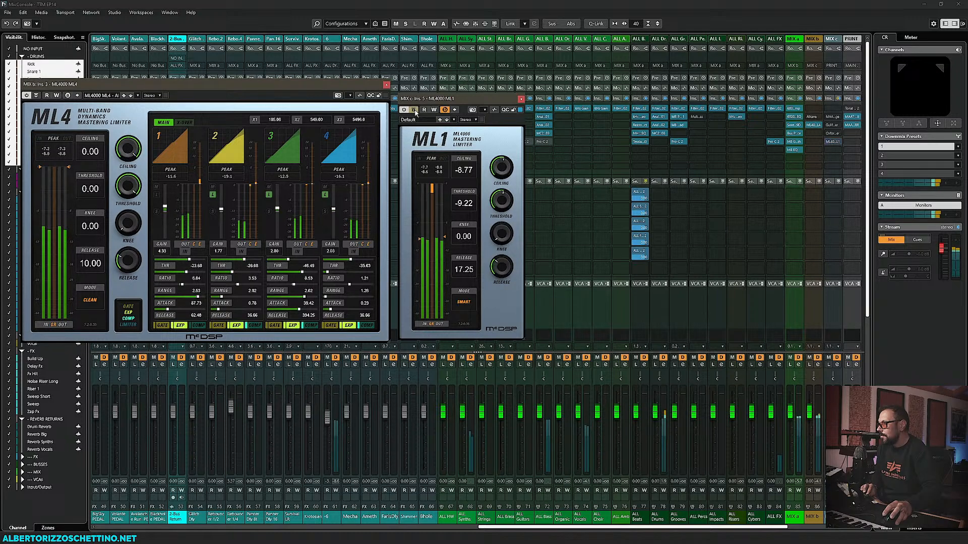
{"action": "left_click", "coordinate": [415, 110]}
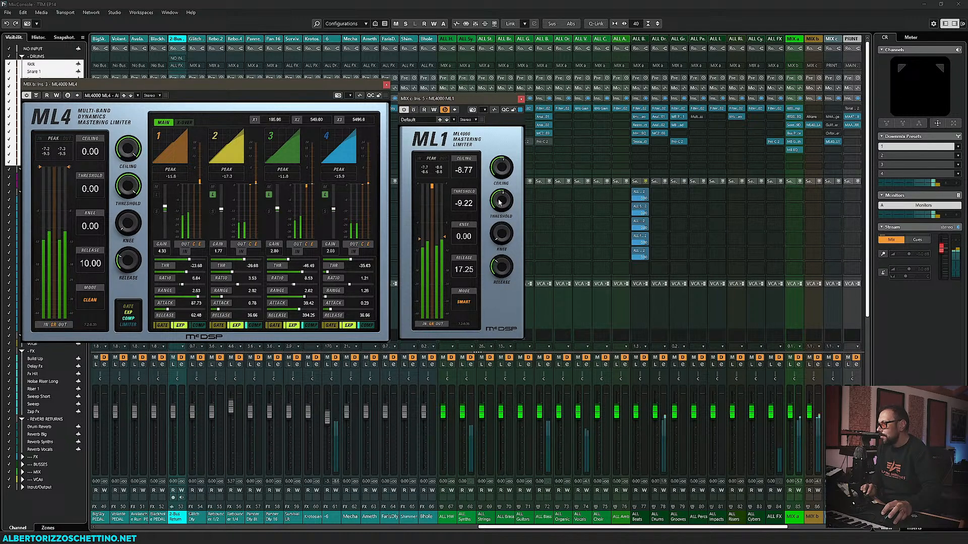
Step: Set the ML1's threshold to about -9.64 and ceiling to about -8.25, and compare the result with the limiter bypassed
{"action": "left_click_drag", "start_coordinate": [500, 202], "coordinate": [499, 174]}
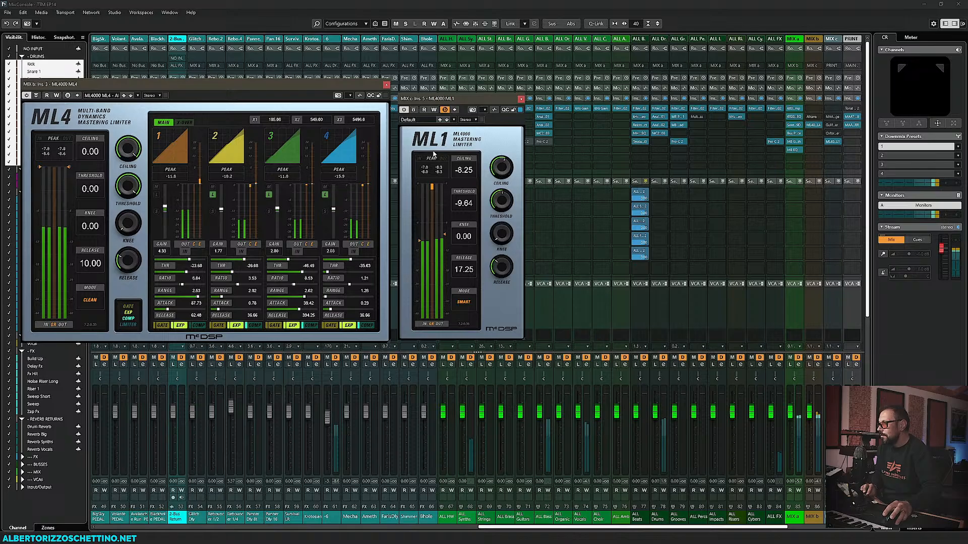
{"action": "left_click", "coordinate": [413, 110]}
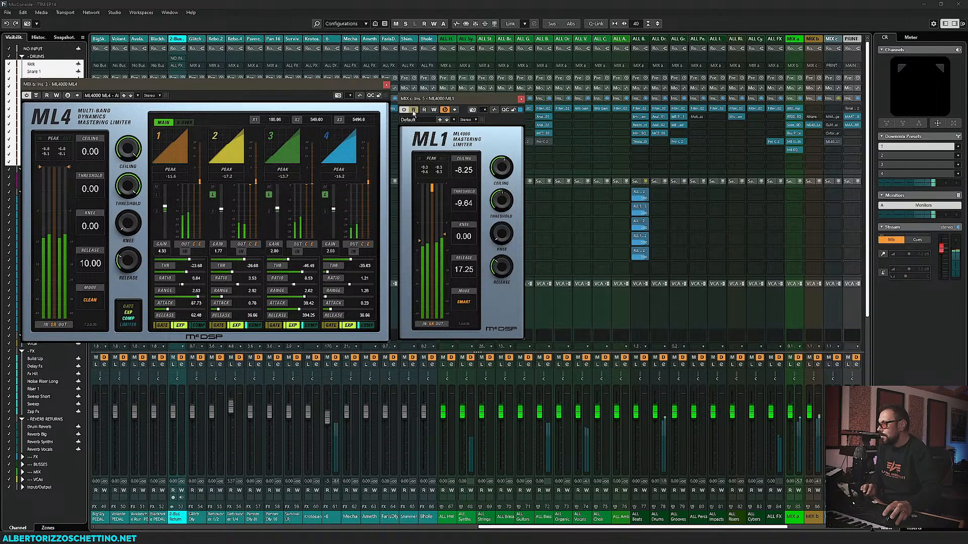
{"action": "left_click", "coordinate": [413, 110]}
Step: Soften the ML1's knee to about 4.27 and toggle the limiter's bypass to compare the processed and unprocessed mix
{"action": "mouse_move", "coordinate": [501, 234]}
{"action": "left_mouse_down"}
{"action": "mouse_move", "coordinate": [497, 225]}
{"action": "mouse_move", "coordinate": [498, 237]}
{"action": "left_mouse_up"}
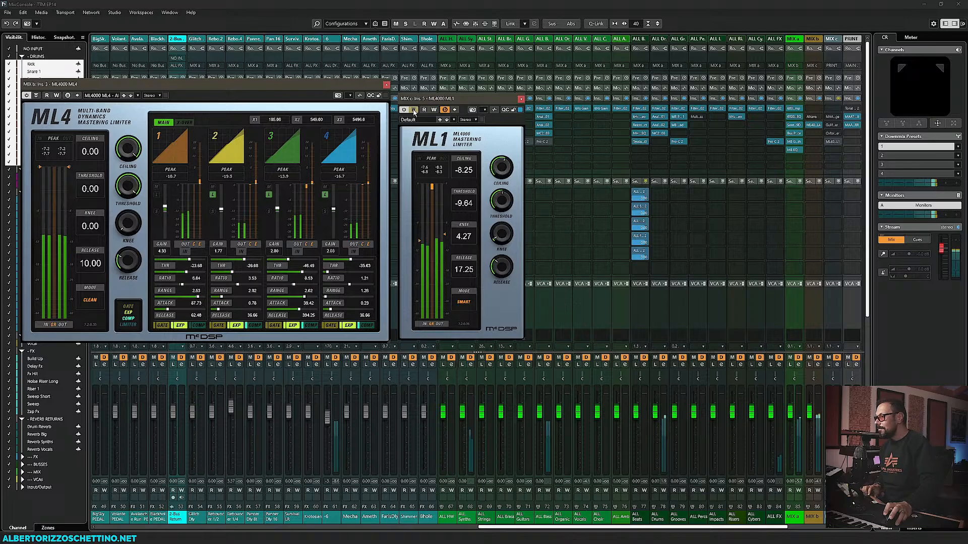
{"action": "left_click", "coordinate": [414, 110]}
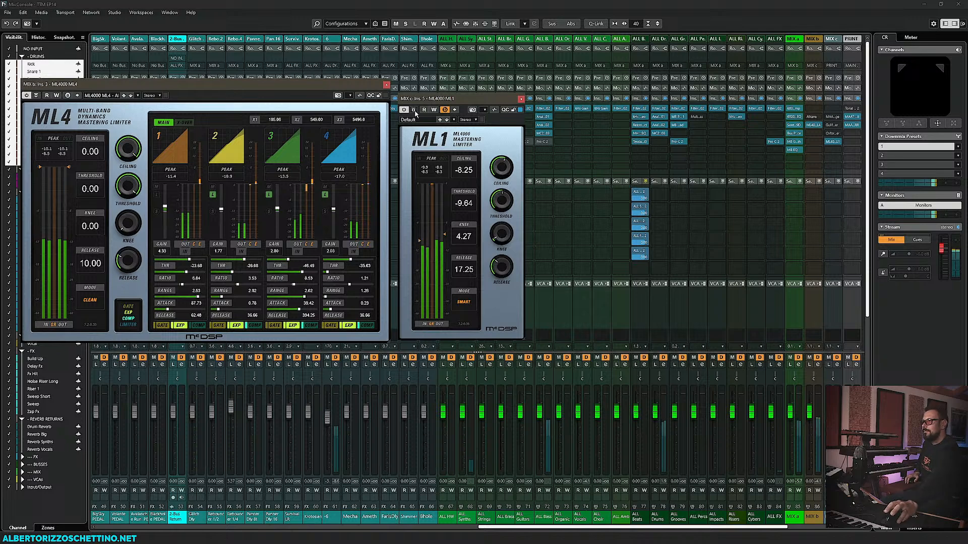
{"action": "left_click", "coordinate": [415, 111]}
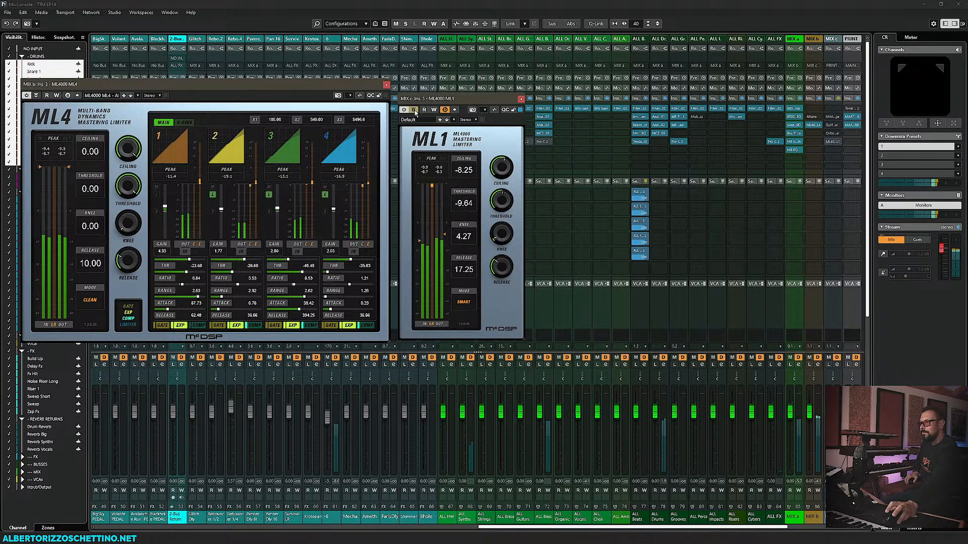
{"action": "left_click", "coordinate": [414, 110]}
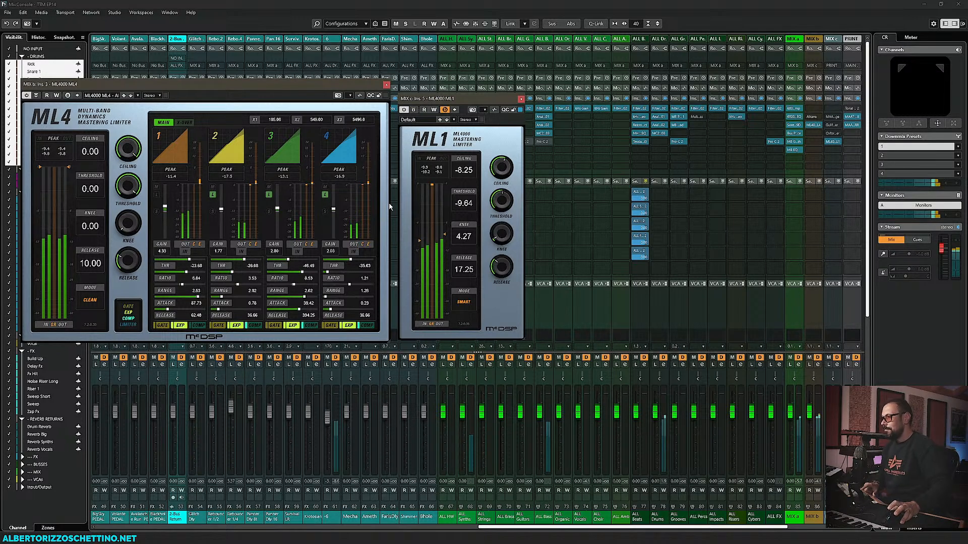